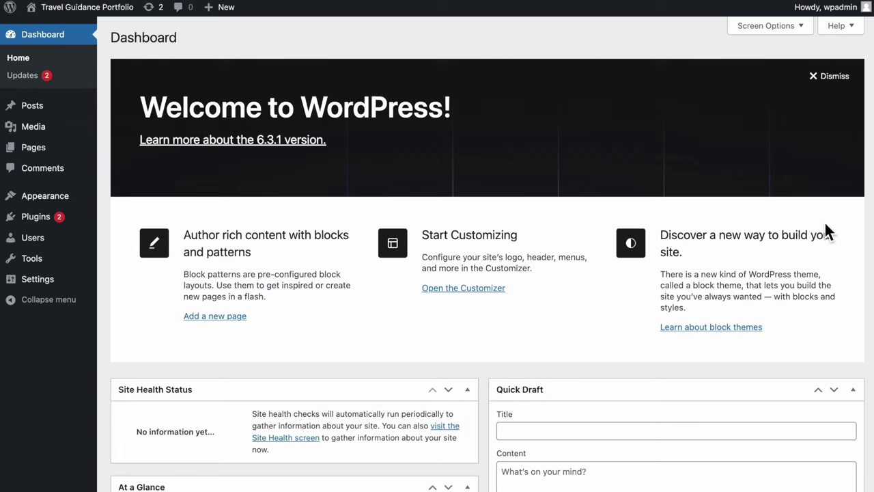
Hide the Site Health Status, At a Glance, Activity, Quick Draft, Events and News and Welcome boxes
{"action": "left_click", "coordinate": [777, 27]}
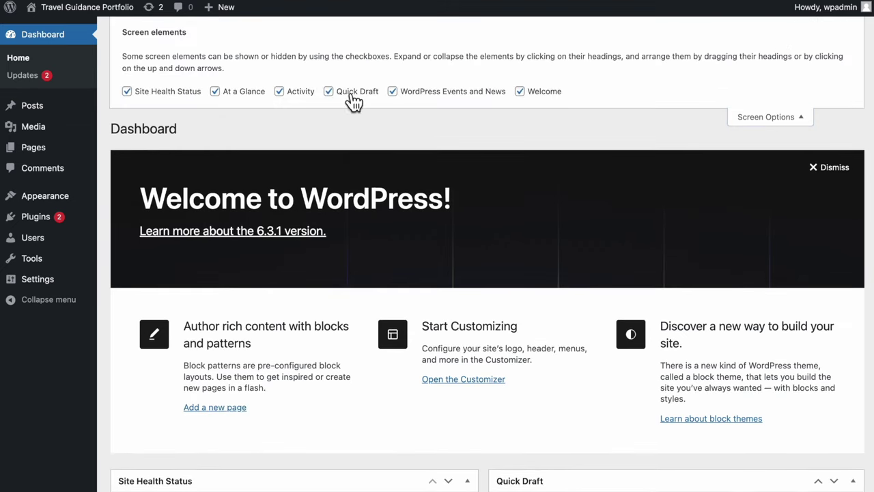
{"action": "left_click", "coordinate": [186, 95]}
{"action": "left_click", "coordinate": [244, 97]}
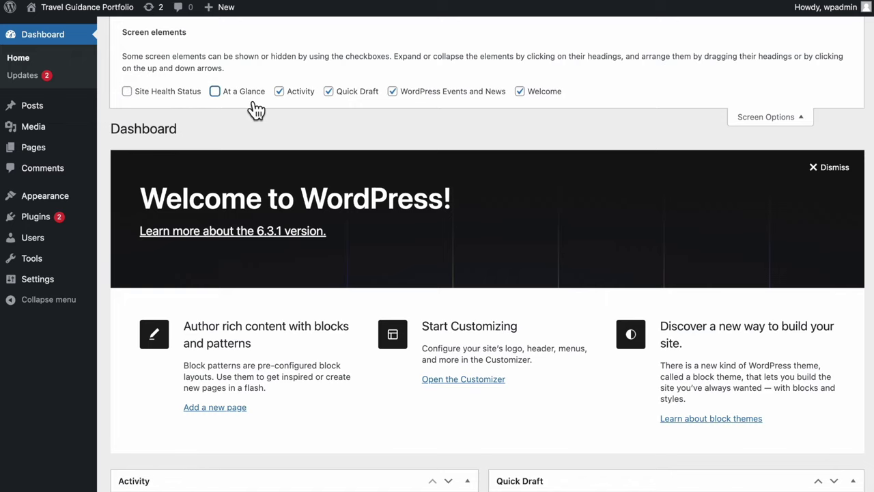
{"action": "left_click", "coordinate": [298, 99]}
{"action": "left_click", "coordinate": [368, 103]}
{"action": "left_click", "coordinate": [444, 99]}
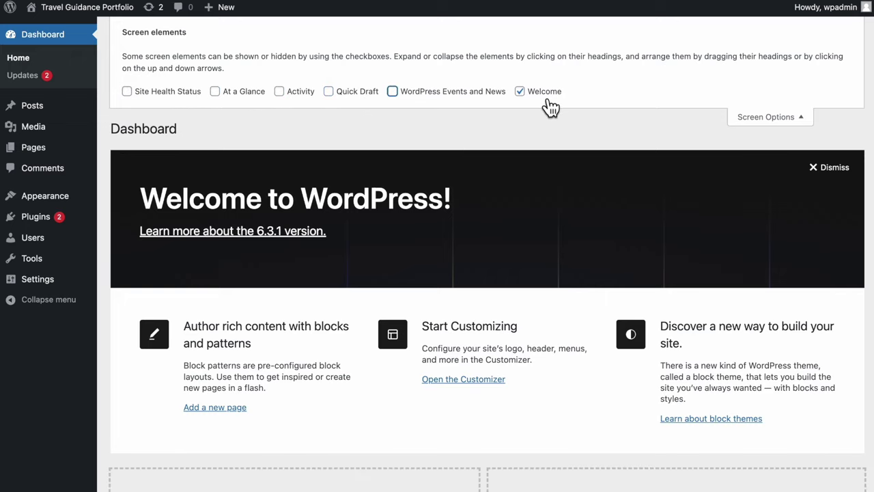
{"action": "left_click", "coordinate": [551, 108]}
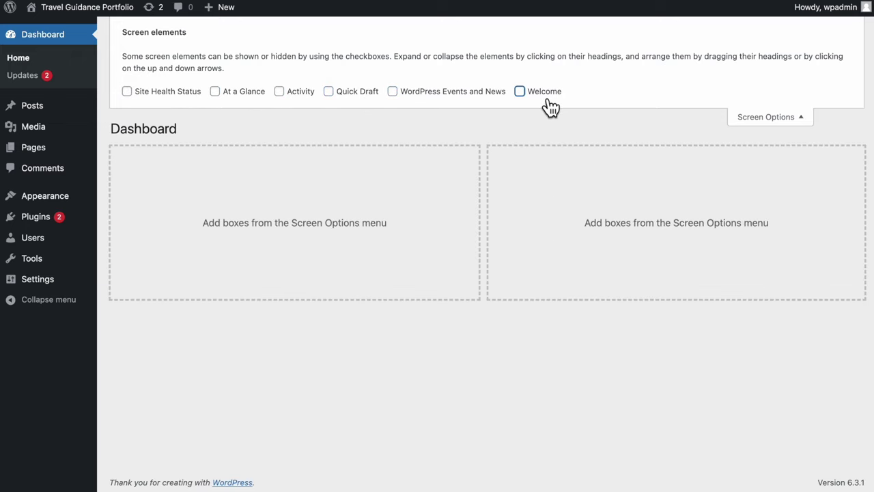
{"action": "left_click", "coordinate": [787, 116]}
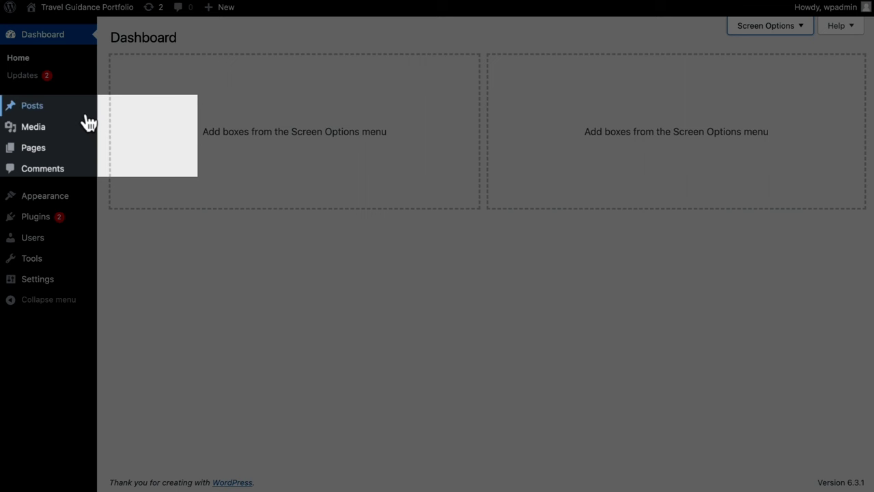
Move the Hello world! post to the Trash with the Move to Trash bulk action
{"action": "mouse_move", "coordinate": [86, 121]}
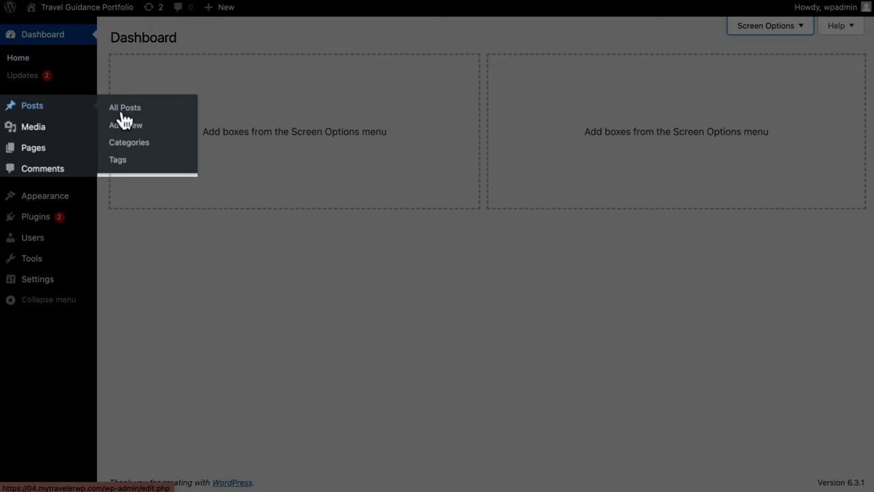
{"action": "left_click", "coordinate": [169, 111]}
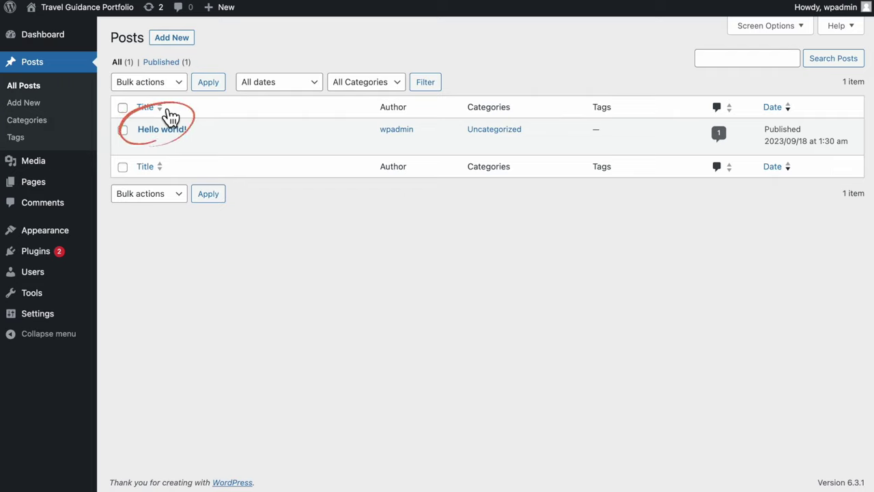
{"action": "left_click", "coordinate": [123, 109]}
{"action": "left_click", "coordinate": [150, 87]}
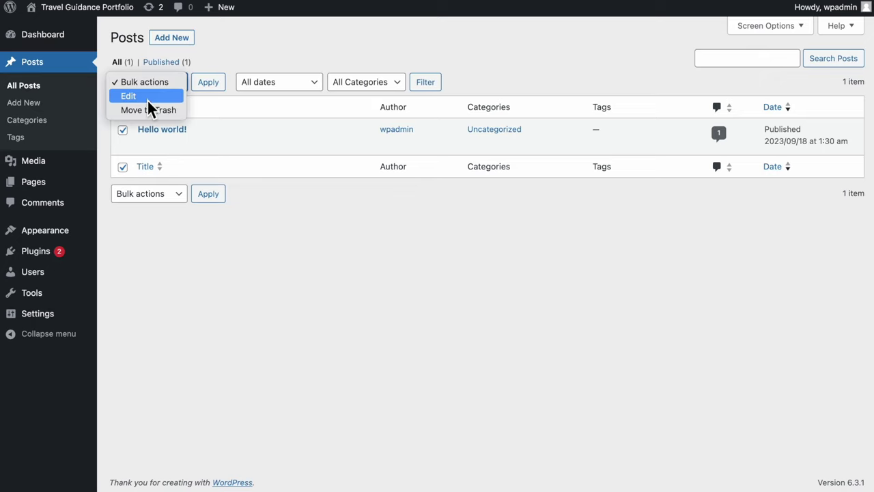
{"action": "left_click", "coordinate": [149, 111]}
{"action": "left_click", "coordinate": [210, 84]}
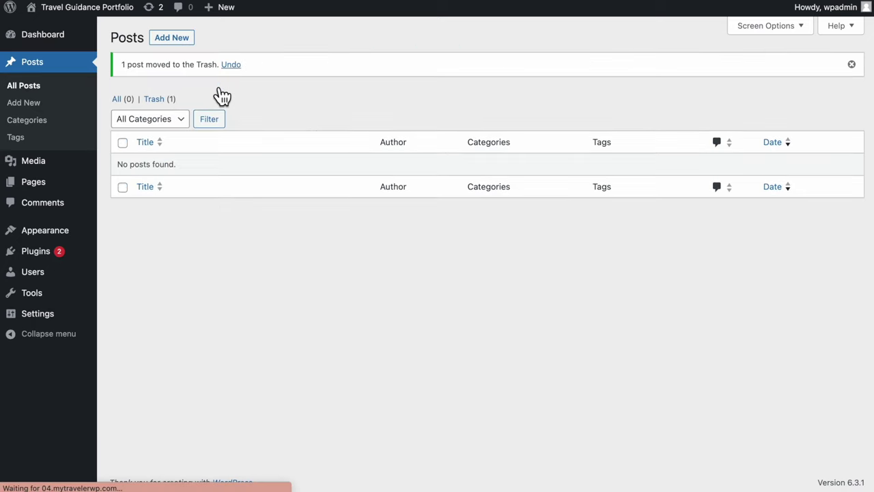
Permanently delete Hello world! from the posts Trash
{"action": "left_click", "coordinate": [174, 101]}
{"action": "mouse_move", "coordinate": [168, 158]}
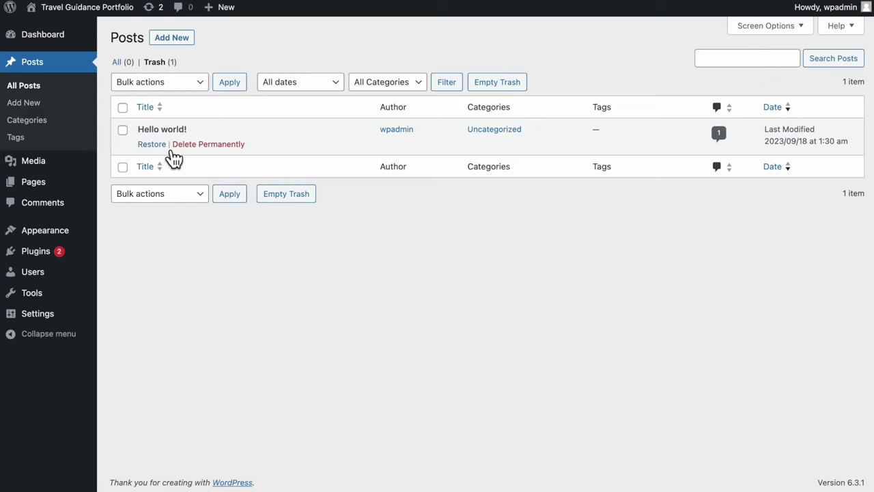
{"action": "left_click", "coordinate": [205, 146]}
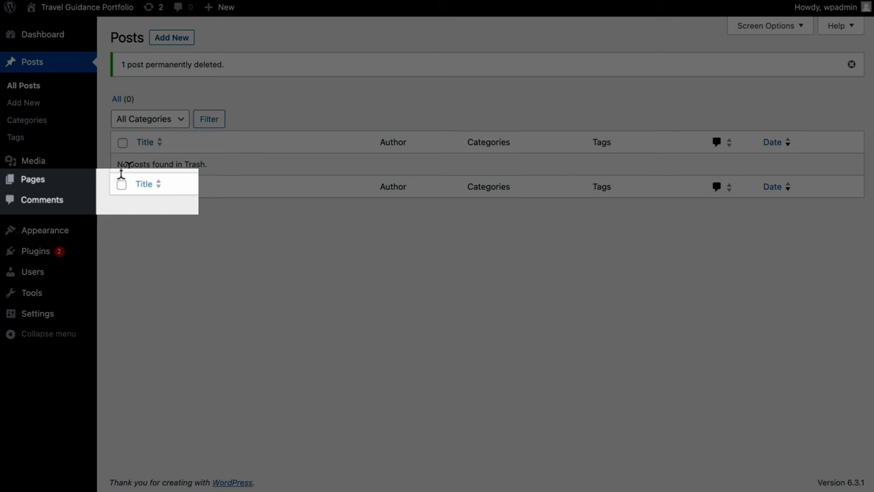
Move the Privacy Policy and Sample Page pages to the Trash in bulk
{"action": "mouse_move", "coordinate": [78, 189]}
{"action": "left_click", "coordinate": [164, 191]}
{"action": "left_click", "coordinate": [123, 107]}
{"action": "left_click", "coordinate": [149, 82]}
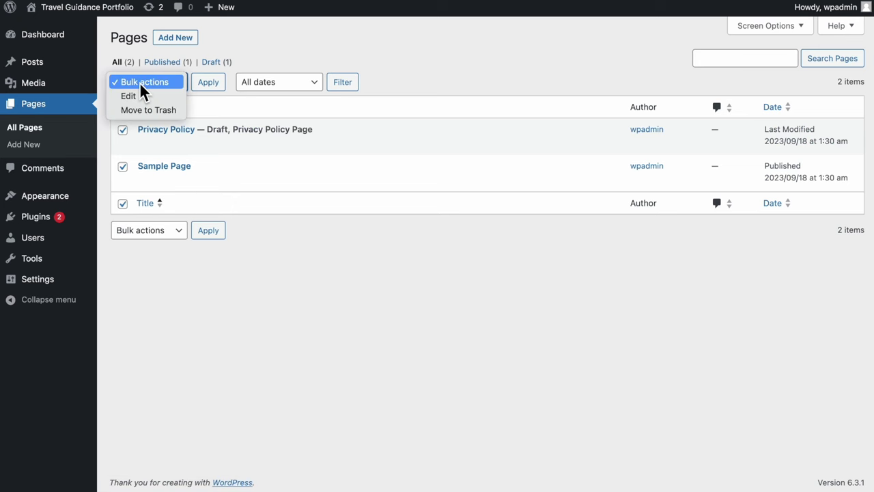
{"action": "left_click", "coordinate": [146, 111]}
{"action": "left_click", "coordinate": [215, 87]}
Permanently delete both trashed pages from the pages Trash
{"action": "left_click", "coordinate": [159, 101]}
{"action": "left_click", "coordinate": [123, 107]}
{"action": "left_click", "coordinate": [146, 85]}
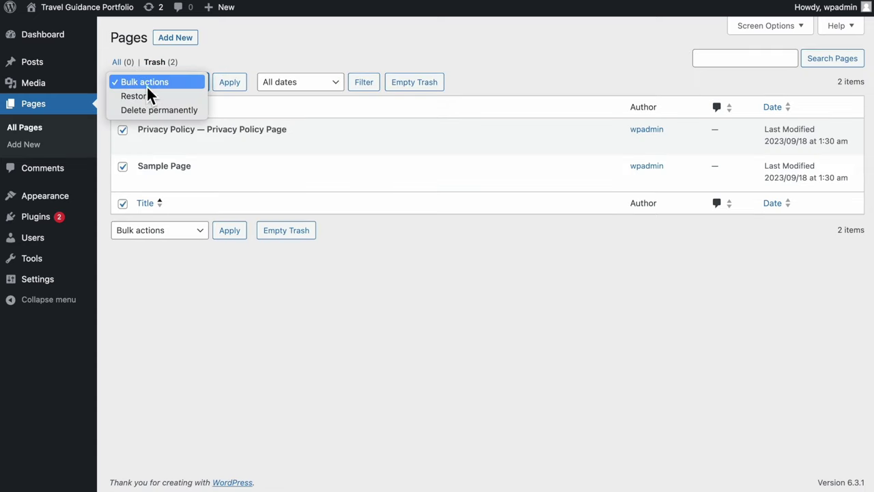
{"action": "left_click", "coordinate": [146, 112]}
{"action": "left_click", "coordinate": [230, 86]}
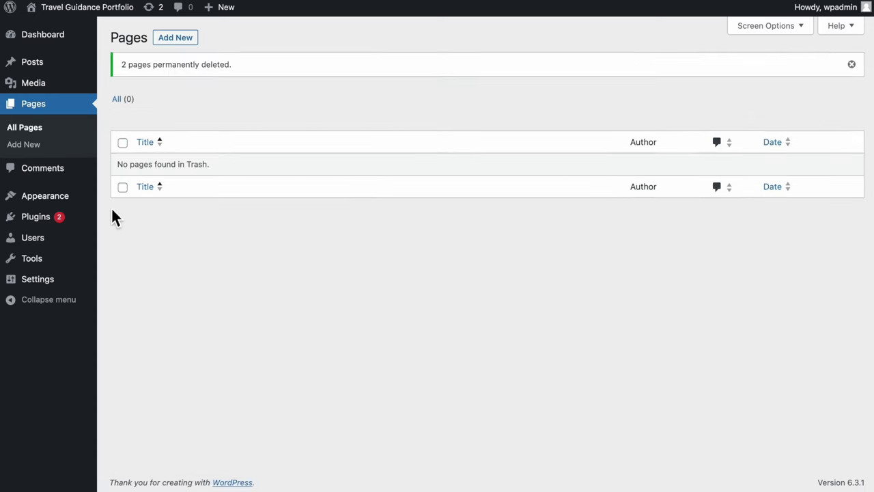
Show the All Users list
{"action": "mouse_move", "coordinate": [94, 263]}
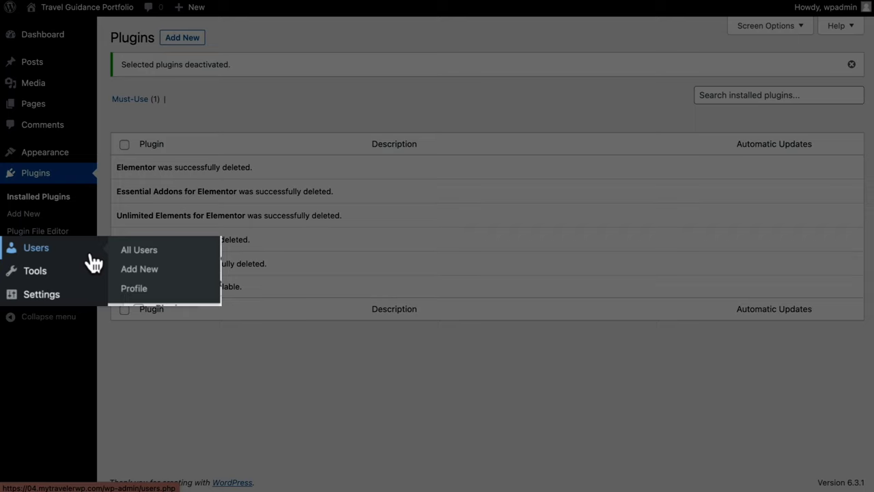
{"action": "left_click", "coordinate": [128, 252]}
{"action": "mouse_move", "coordinate": [150, 137]}
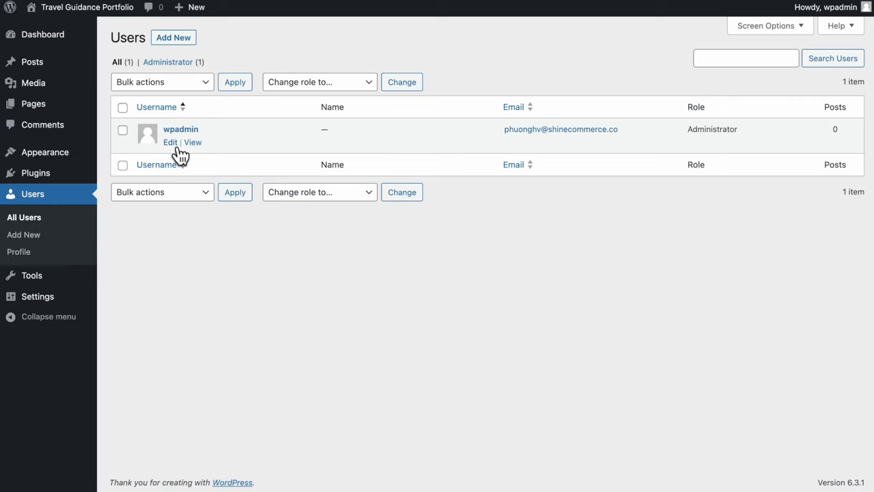
In the admin profile, preview the Light, Ectoplasm and Coffee colour schemes, keeping Default
{"action": "left_click", "coordinate": [175, 145]}
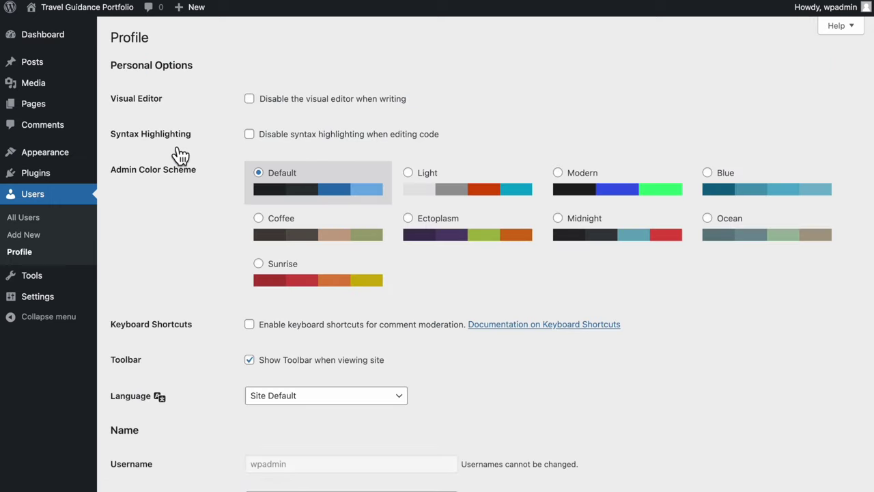
{"action": "scroll", "coordinate": [215, 197], "scroll_direction": "down", "scroll_amount": 1}
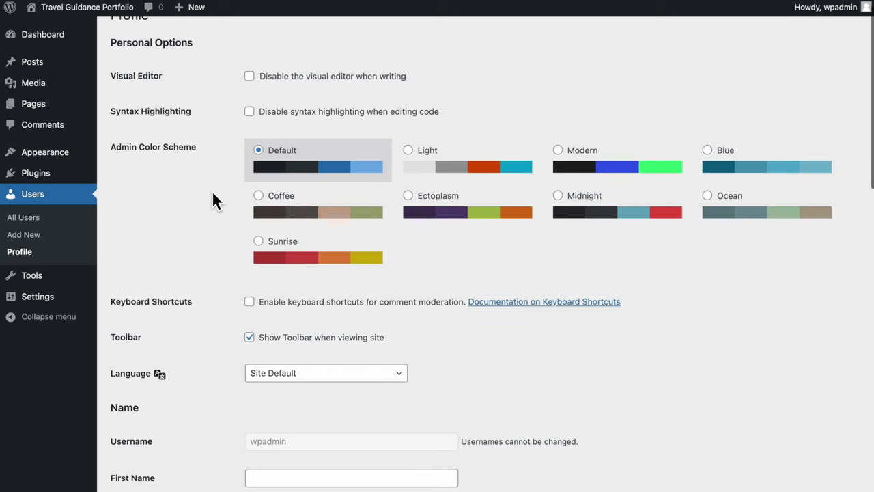
{"action": "left_click", "coordinate": [436, 173]}
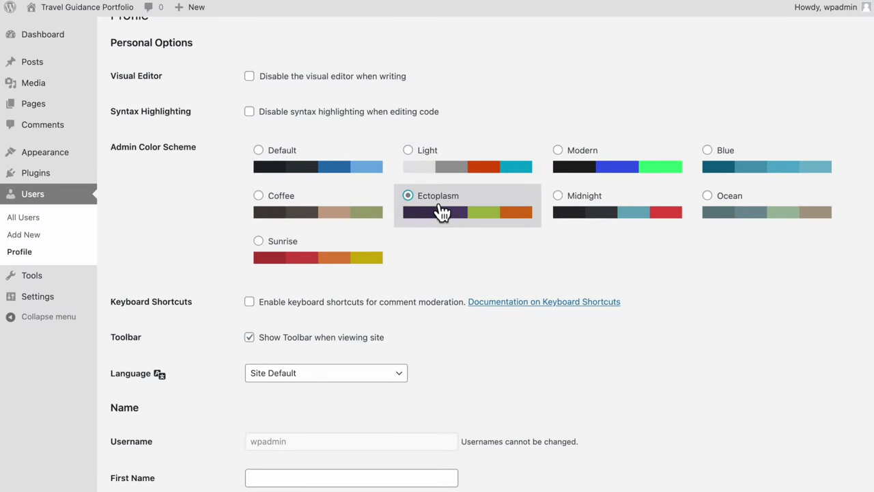
{"action": "left_click", "coordinate": [441, 210]}
{"action": "left_click", "coordinate": [362, 216]}
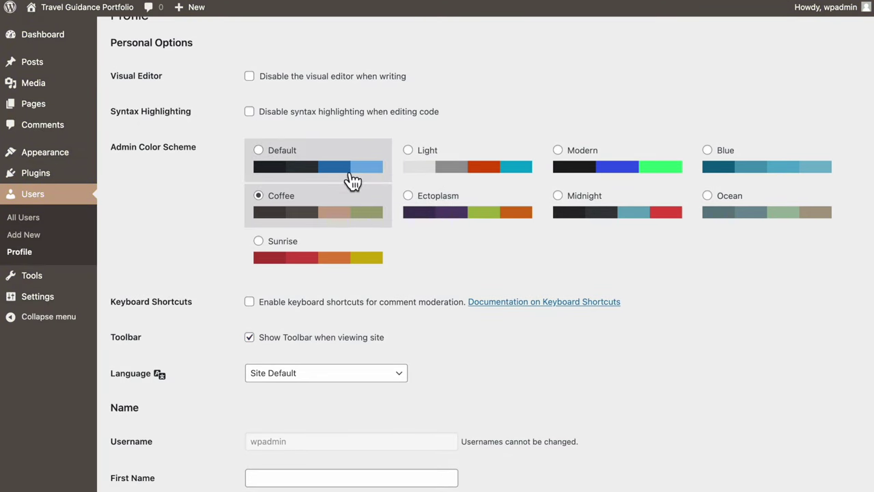
{"action": "left_click", "coordinate": [351, 174]}
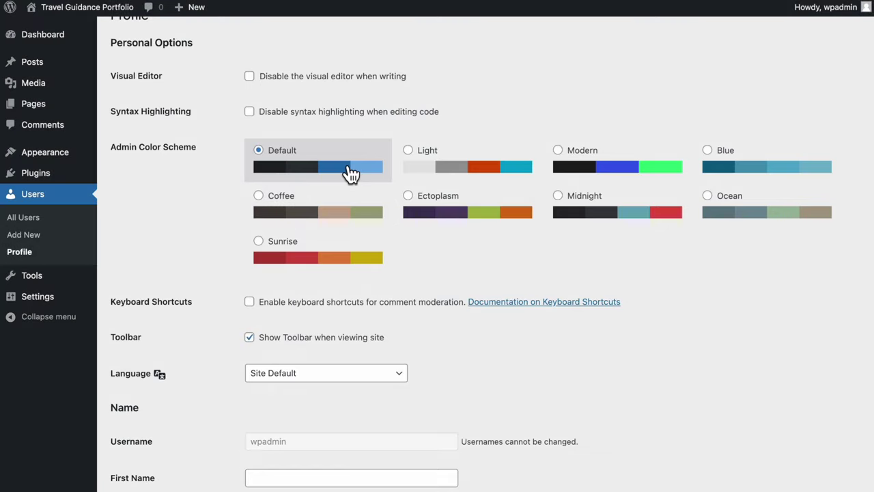
{"action": "scroll", "coordinate": [351, 174], "scroll_direction": "down", "scroll_amount": 5}
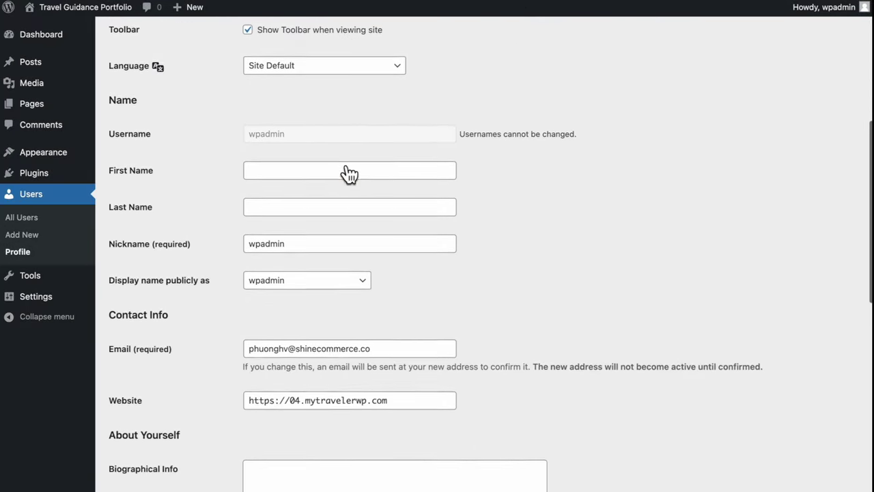
Review the name, e-mail and biographical info fields, leaving them unchanged
{"action": "left_click", "coordinate": [341, 166]}
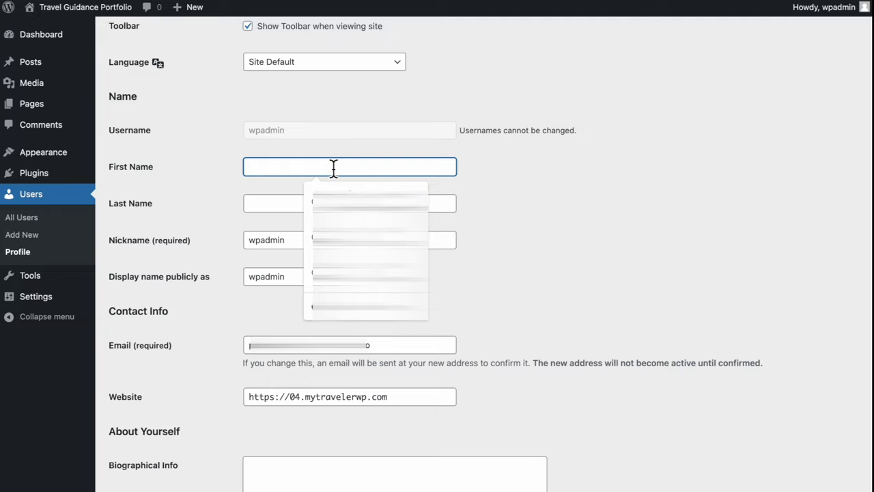
{"action": "left_click", "coordinate": [288, 210]}
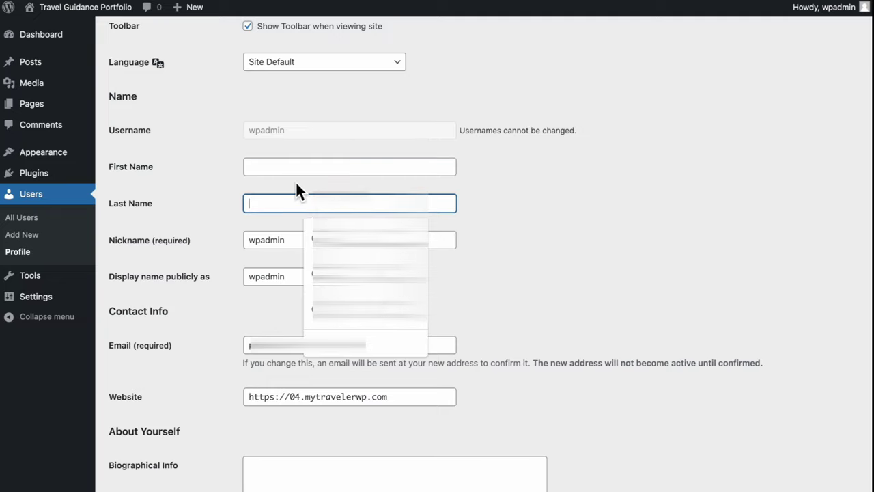
{"action": "left_click", "coordinate": [295, 181]}
{"action": "scroll", "coordinate": [295, 181], "scroll_direction": "down", "scroll_amount": 3}
{"action": "left_click", "coordinate": [392, 206]}
{"action": "left_click_drag", "start_coordinate": [393, 206], "coordinate": [241, 202]}
{"action": "left_click", "coordinate": [235, 204]}
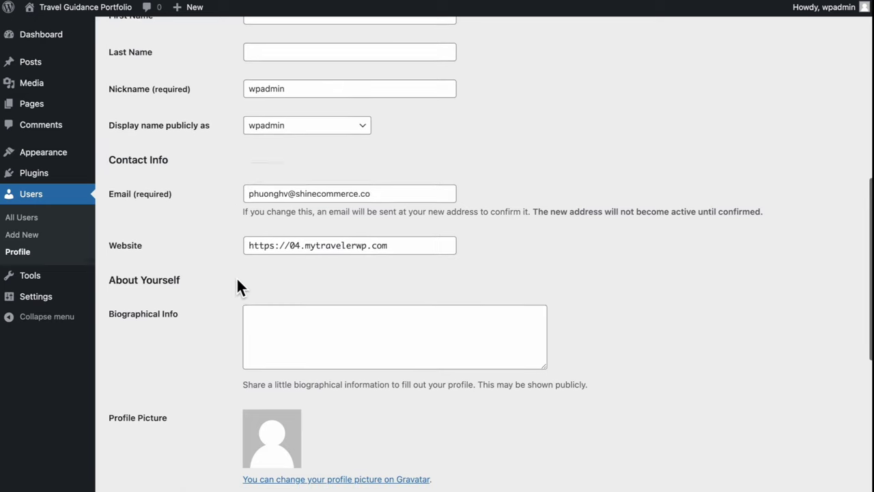
{"action": "scroll", "coordinate": [239, 278], "scroll_direction": "down", "scroll_amount": 1}
{"action": "left_click", "coordinate": [273, 302]}
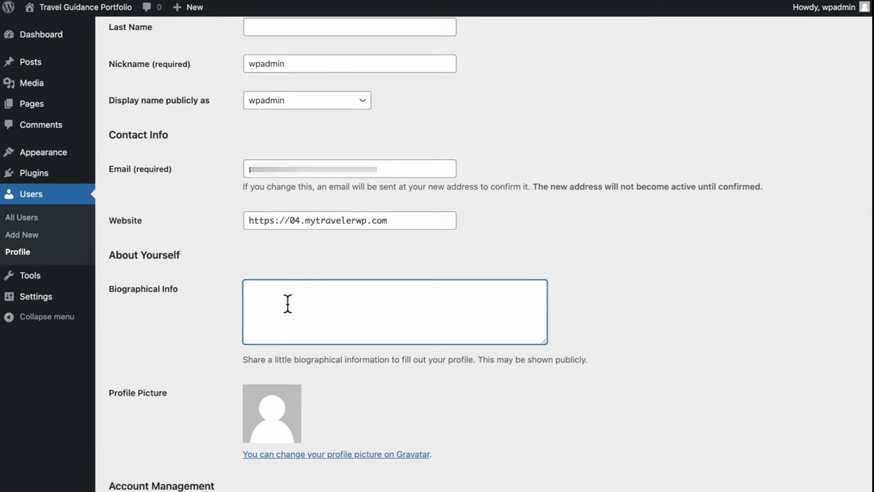
{"action": "scroll", "coordinate": [285, 300], "scroll_direction": "down", "scroll_amount": 5}
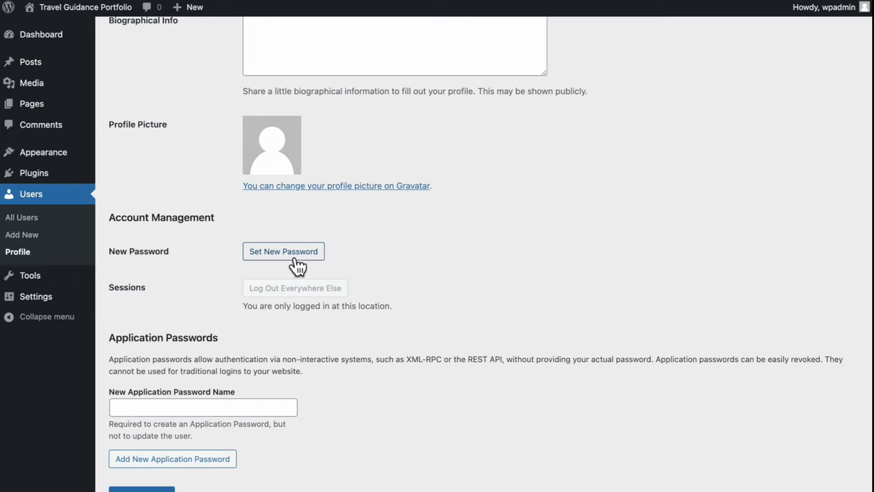
Generate a new hidden password and save it with Update Profile
{"action": "left_click", "coordinate": [297, 258]}
{"action": "double_click", "coordinate": [317, 273]}
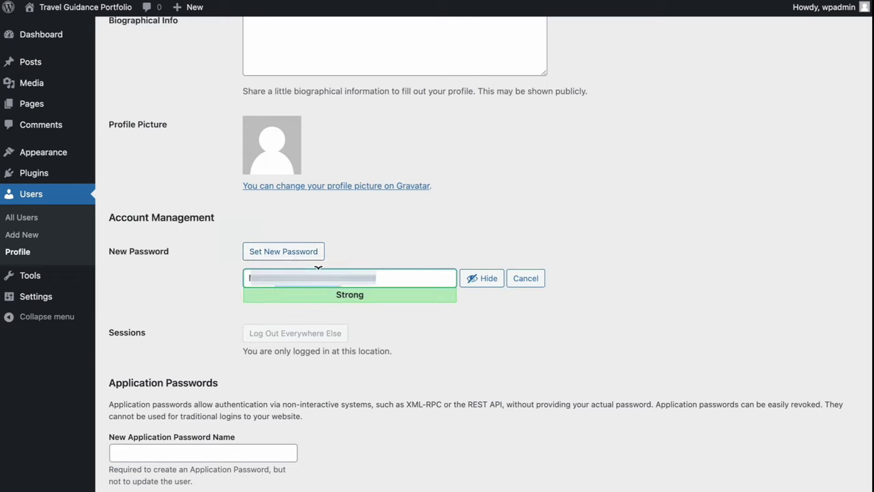
{"action": "left_click", "coordinate": [489, 283]}
{"action": "scroll", "coordinate": [202, 422], "scroll_direction": "down", "scroll_amount": 3}
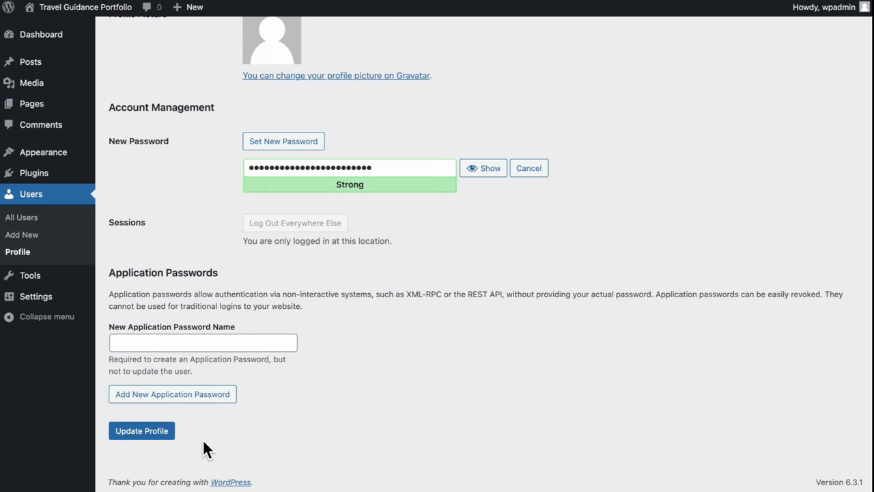
{"action": "left_click", "coordinate": [147, 438]}
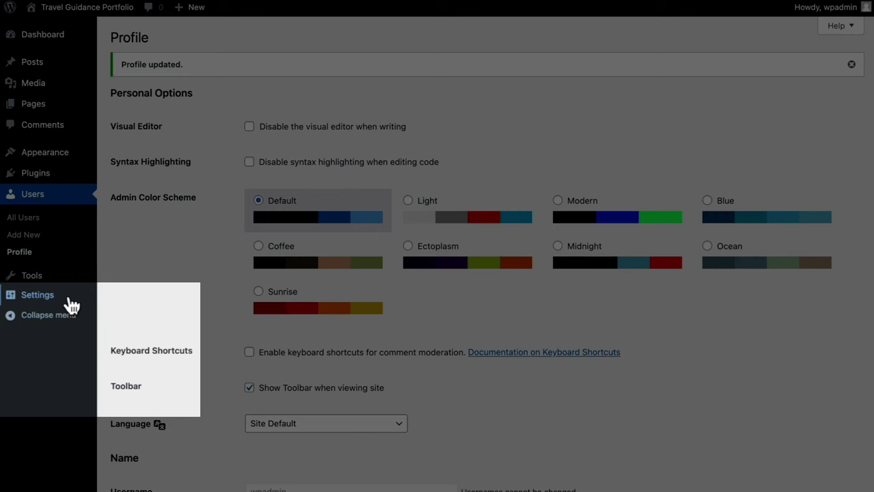
{"action": "mouse_move", "coordinate": [14, 298]}
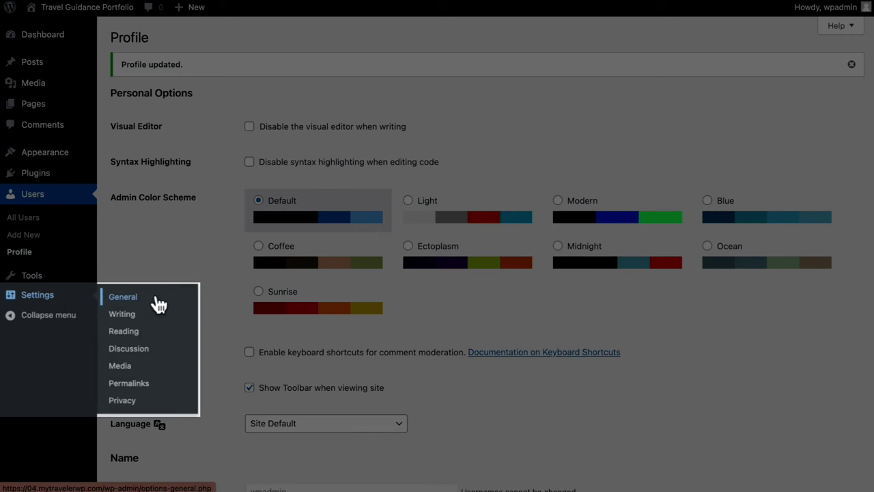
Open the Permalinks settings and inspect the current example URL
{"action": "left_click", "coordinate": [161, 384]}
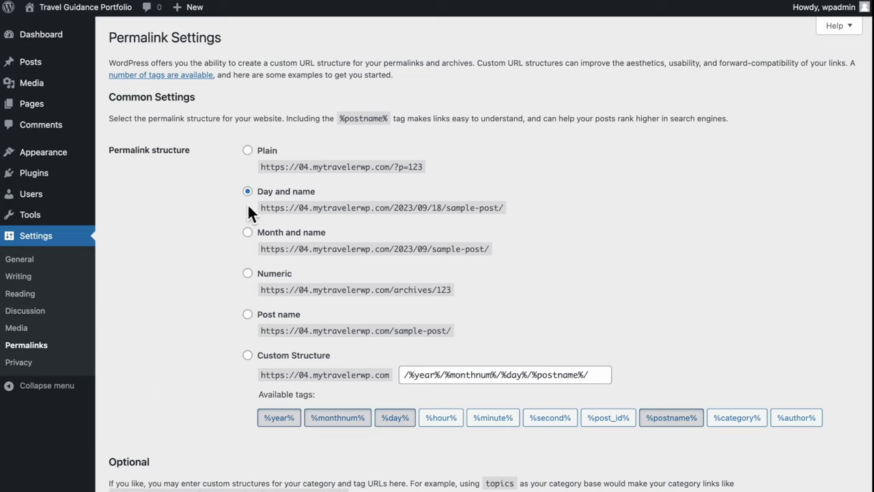
{"action": "left_click_drag", "start_coordinate": [394, 209], "coordinate": [511, 215]}
{"action": "double_click", "coordinate": [447, 209]}
{"action": "left_click", "coordinate": [511, 217]}
Select the Post name permalink structure and save the changes
{"action": "left_click", "coordinate": [258, 321]}
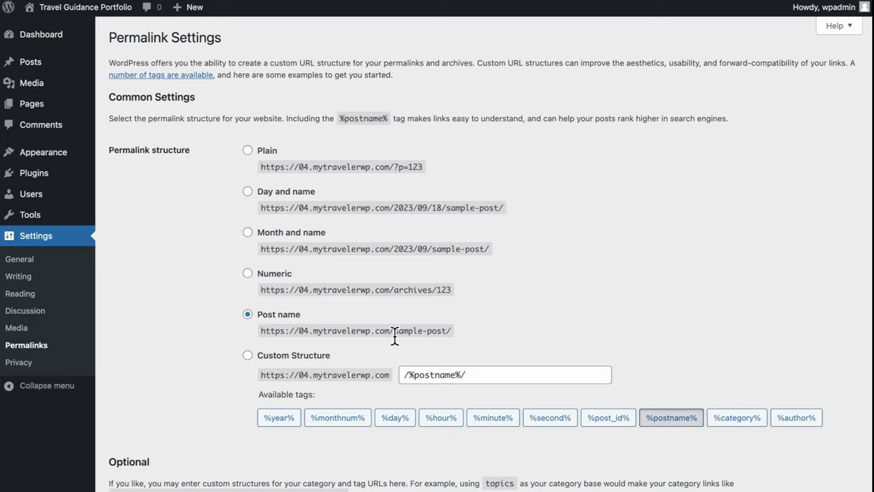
{"action": "left_click_drag", "start_coordinate": [394, 334], "coordinate": [443, 336]}
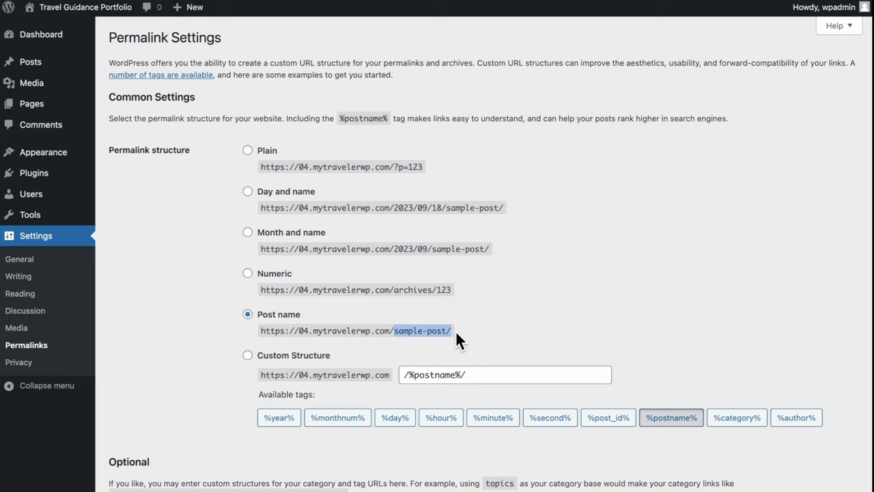
{"action": "left_click", "coordinate": [466, 331]}
{"action": "scroll", "coordinate": [466, 331], "scroll_direction": "down", "scroll_amount": 5}
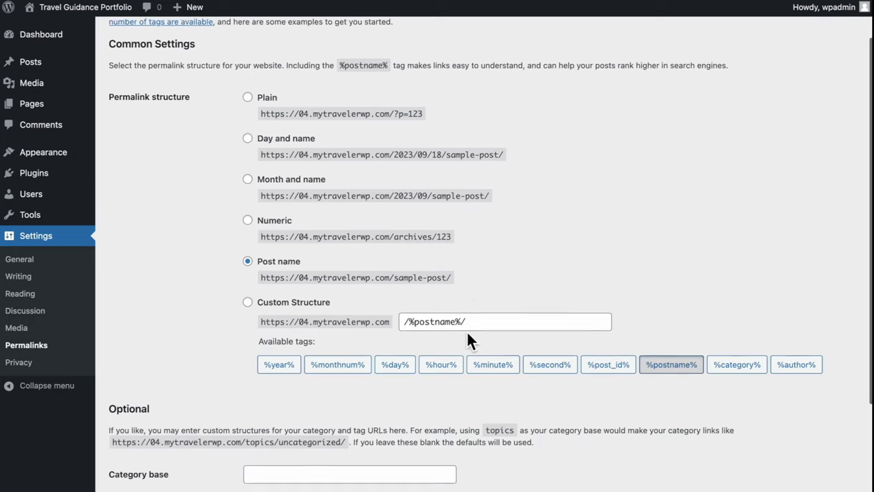
{"action": "left_click", "coordinate": [154, 441]}
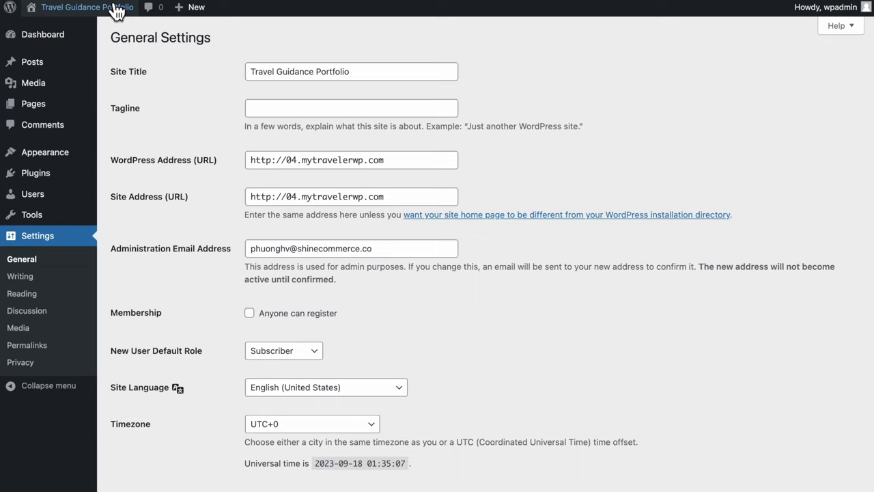
Open the live site in a new tab, view it, and return to General Settings
{"action": "mouse_move", "coordinate": [117, 17]}
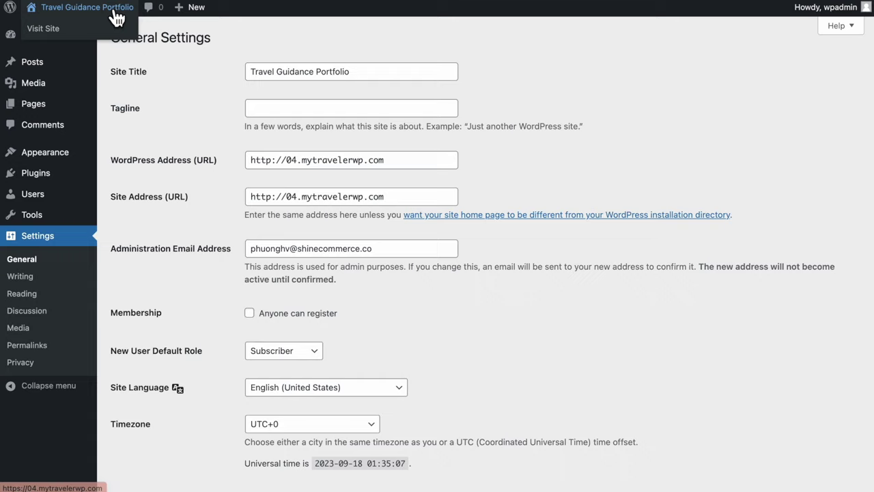
{"action": "right_click", "coordinate": [108, 24]}
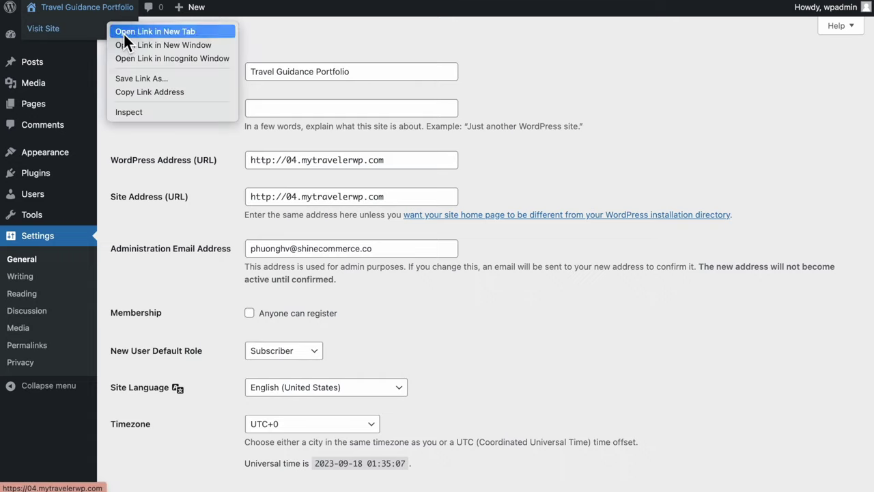
{"action": "left_click", "coordinate": [123, 32]}
{"action": "key", "text": "ctrl+Tab"}
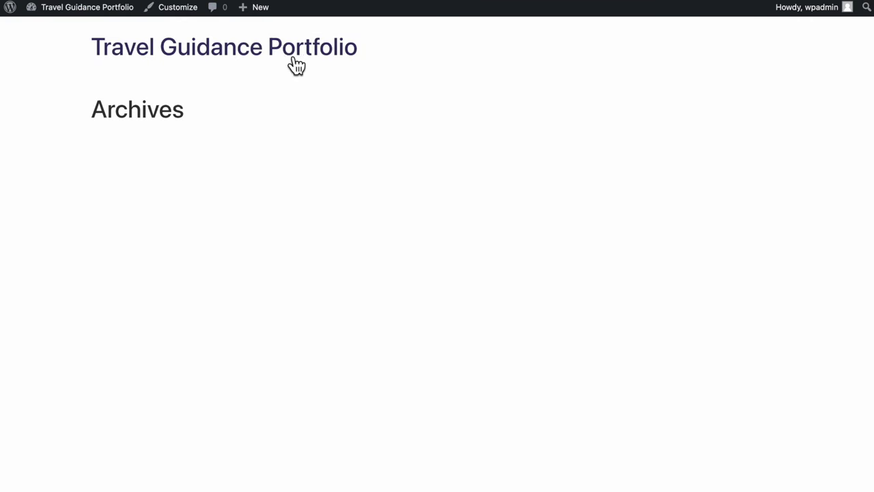
{"action": "key", "text": "ctrl+shift+Tab"}
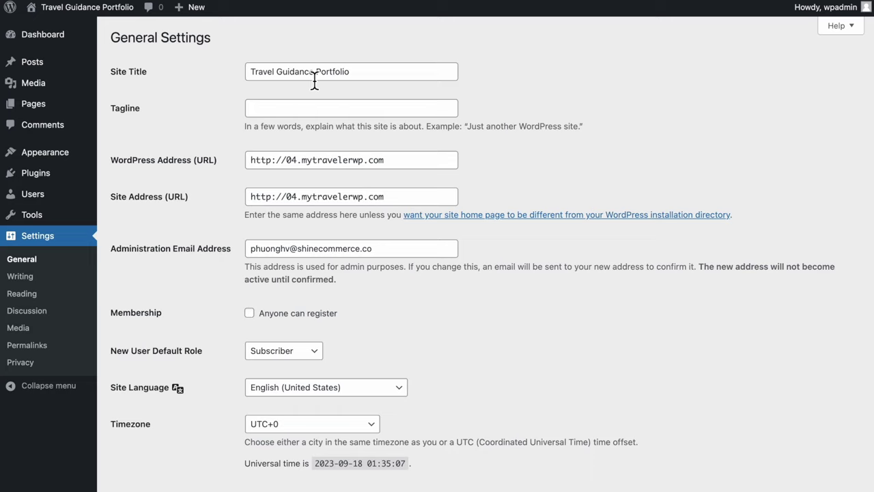
Rename the site title to 'Travel Portfolio' by removing 'Guidance' and save
{"action": "left_click_drag", "start_coordinate": [314, 80], "coordinate": [280, 81]}
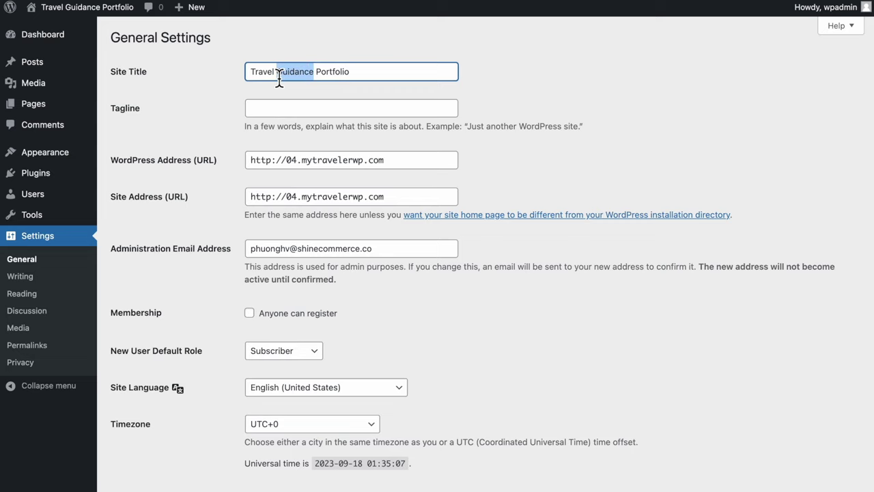
{"action": "key", "text": "BackSpace"}
{"action": "key", "text": "BackSpace"}
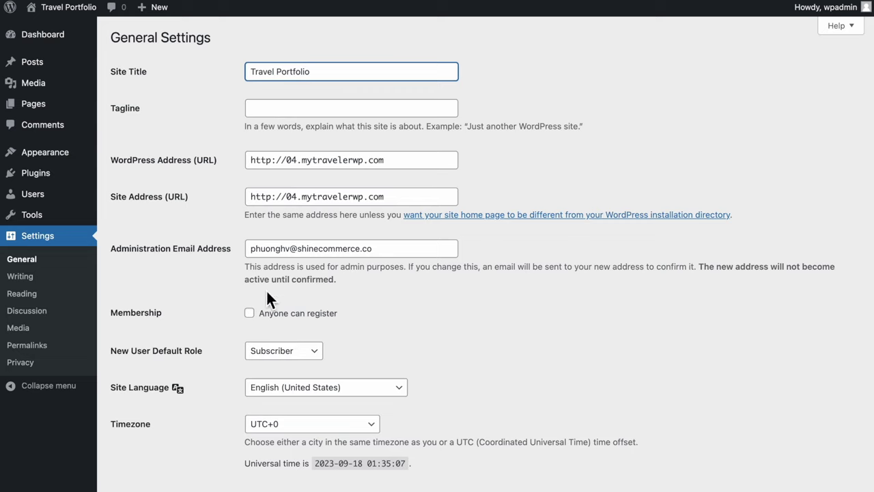
{"action": "scroll", "coordinate": [410, 375], "scroll_direction": "down", "scroll_amount": 5}
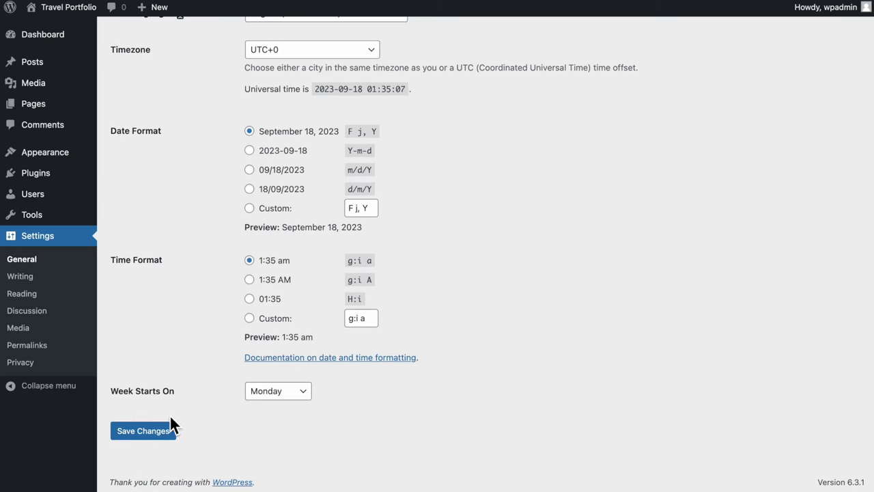
{"action": "left_click", "coordinate": [149, 436]}
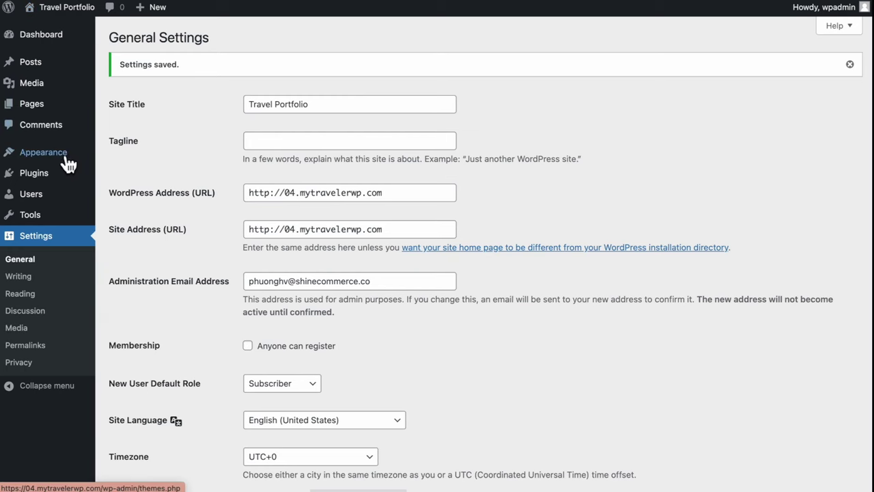
View the Hello Elementor theme details in Appearance > Themes, then close them
{"action": "mouse_move", "coordinate": [71, 163]}
{"action": "left_click", "coordinate": [163, 158]}
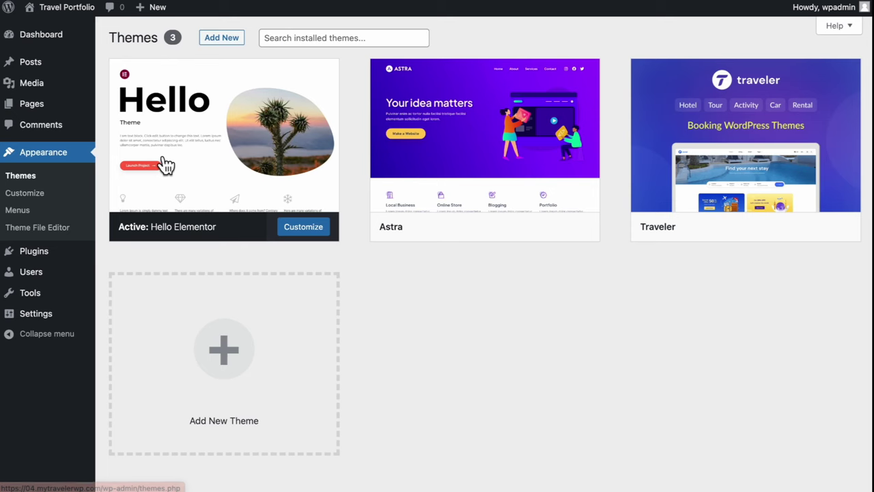
{"action": "mouse_move", "coordinate": [220, 113]}
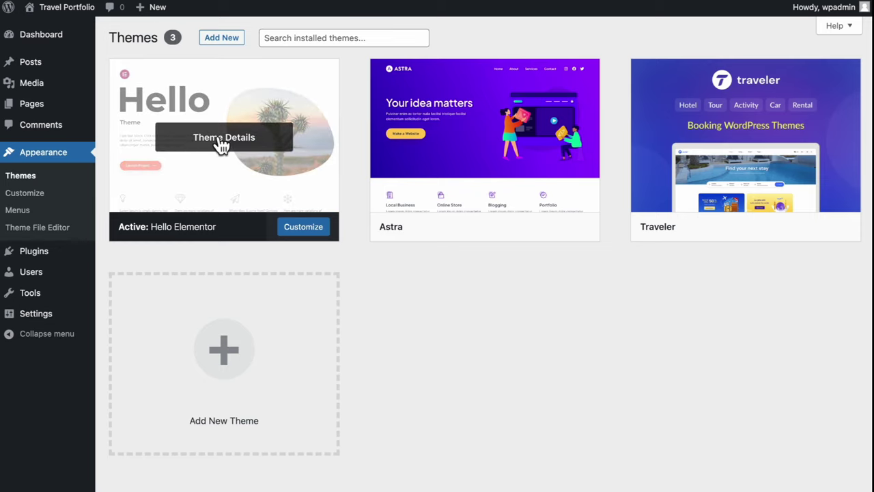
{"action": "left_click", "coordinate": [222, 140]}
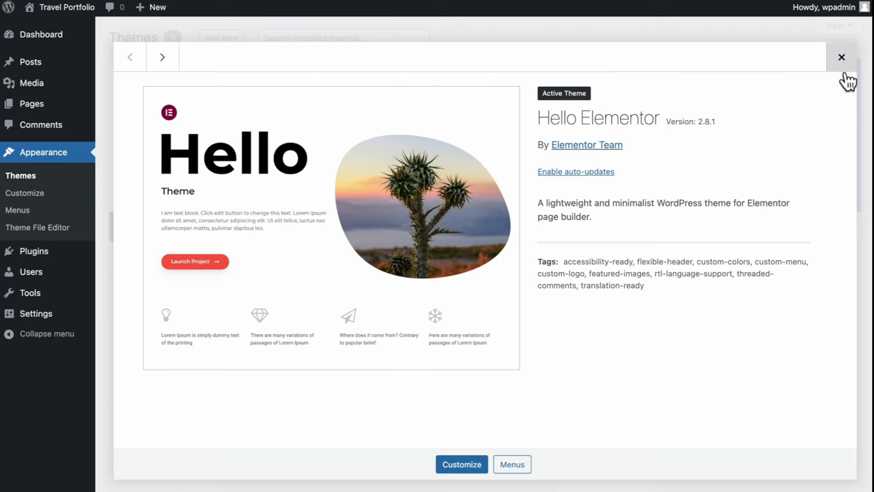
{"action": "left_click", "coordinate": [845, 75]}
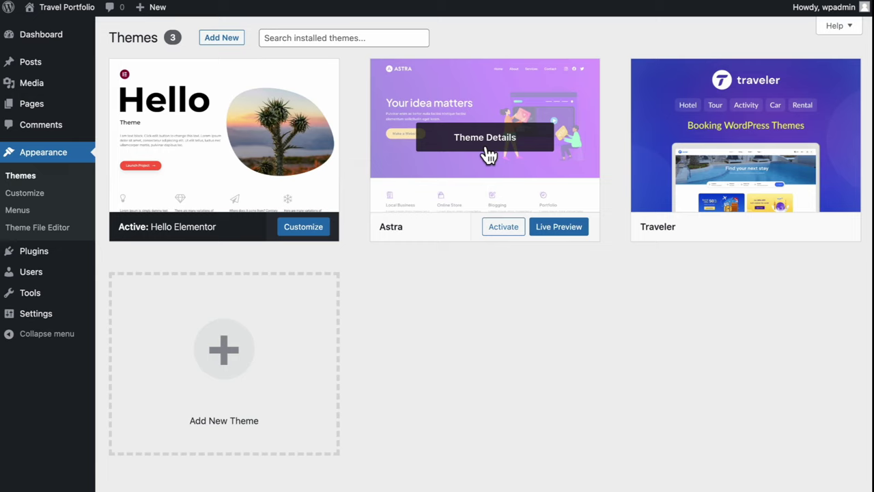
Search new themes for 'astra' and preview the Astra theme demo
{"action": "left_click", "coordinate": [226, 39]}
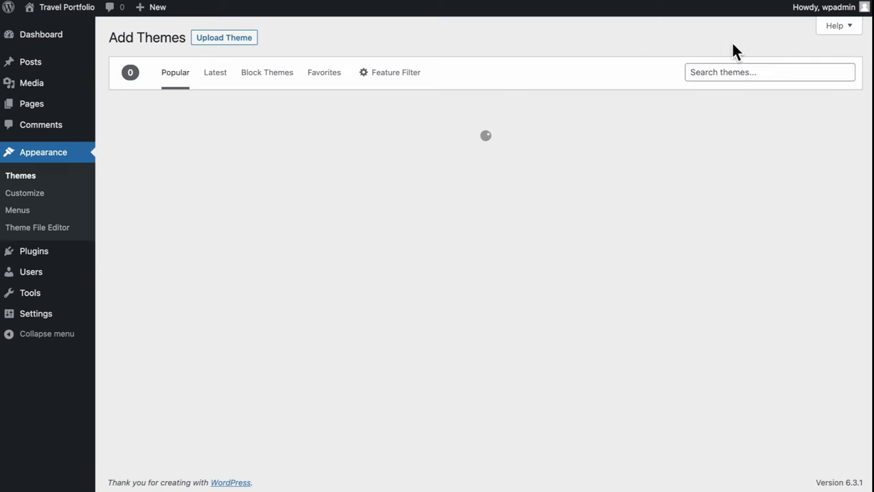
{"action": "left_click", "coordinate": [783, 72]}
{"action": "type", "text": "astra"}
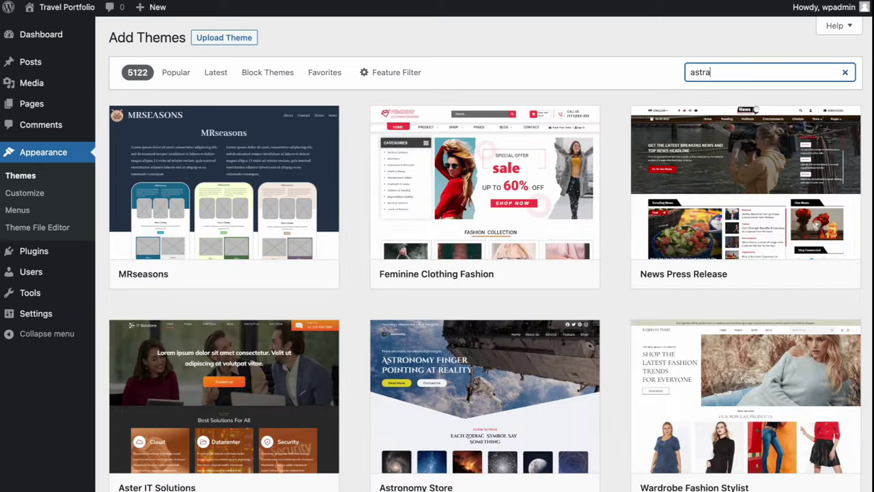
{"action": "mouse_move", "coordinate": [244, 219]}
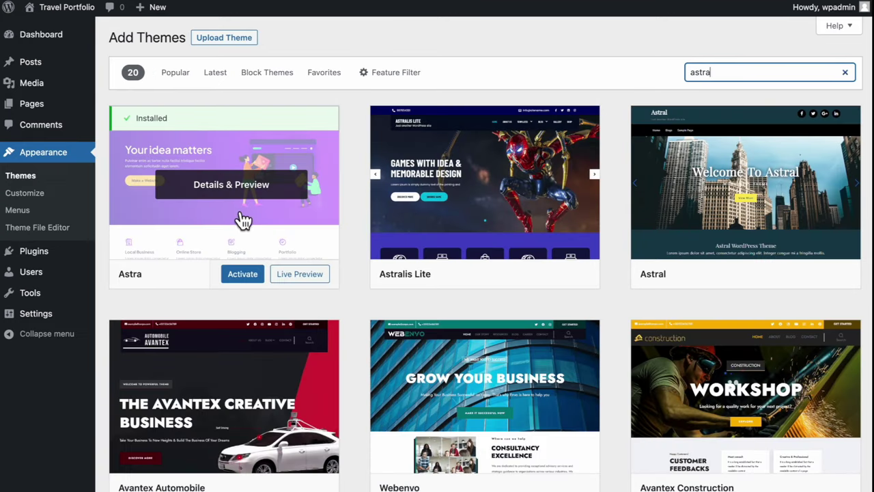
{"action": "left_click", "coordinate": [235, 214]}
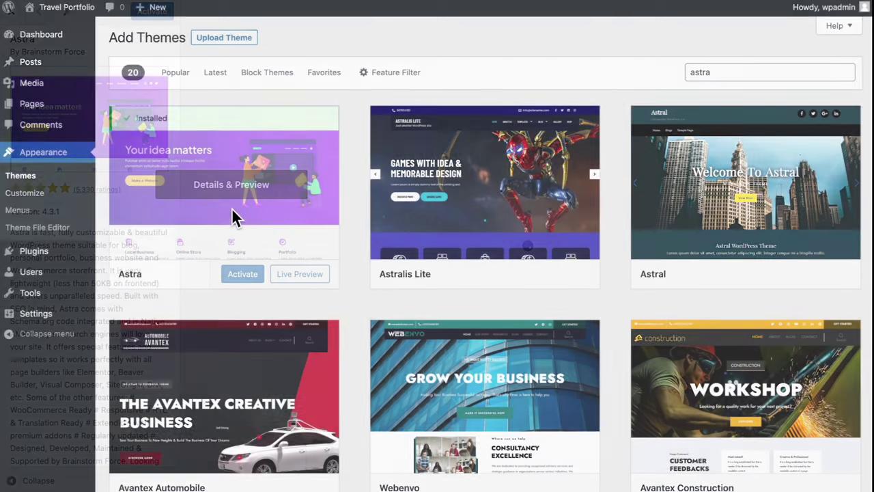
{"action": "scroll", "coordinate": [439, 294], "scroll_direction": "down", "scroll_amount": 5}
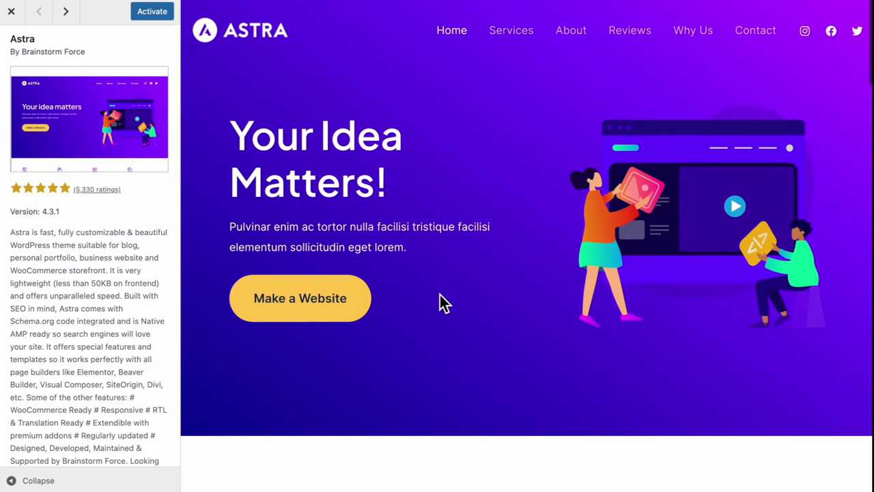
{"action": "scroll", "coordinate": [441, 301], "scroll_direction": "down", "scroll_amount": 7}
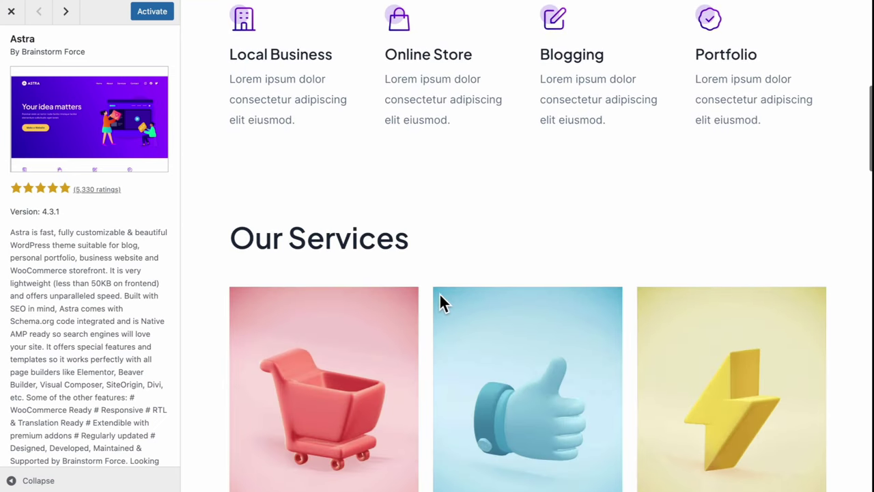
{"action": "scroll", "coordinate": [441, 299], "scroll_direction": "down", "scroll_amount": 6}
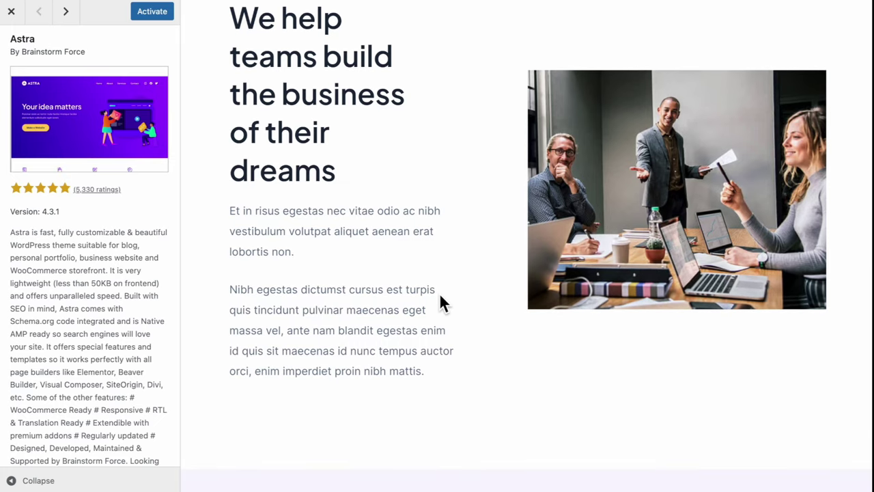
Activate Astra and view the live Travel Portfolio front end
{"action": "left_click", "coordinate": [156, 13]}
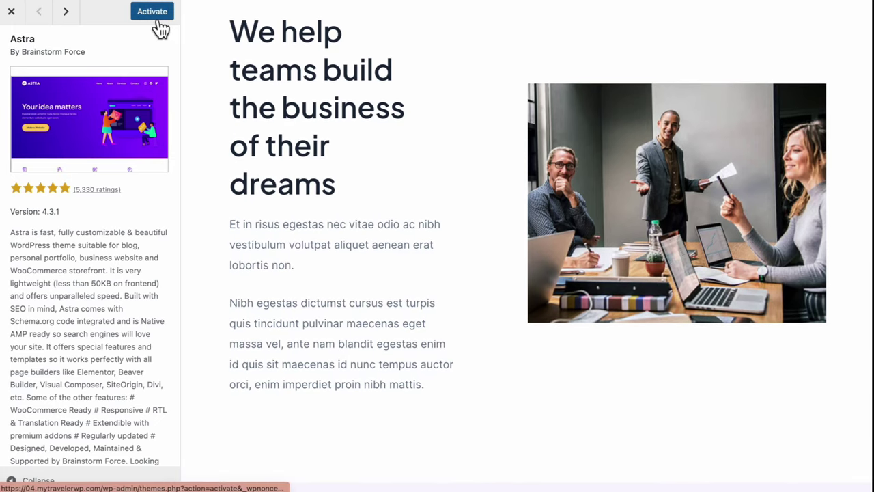
{"action": "scroll", "coordinate": [232, 181], "scroll_direction": "down", "scroll_amount": 3}
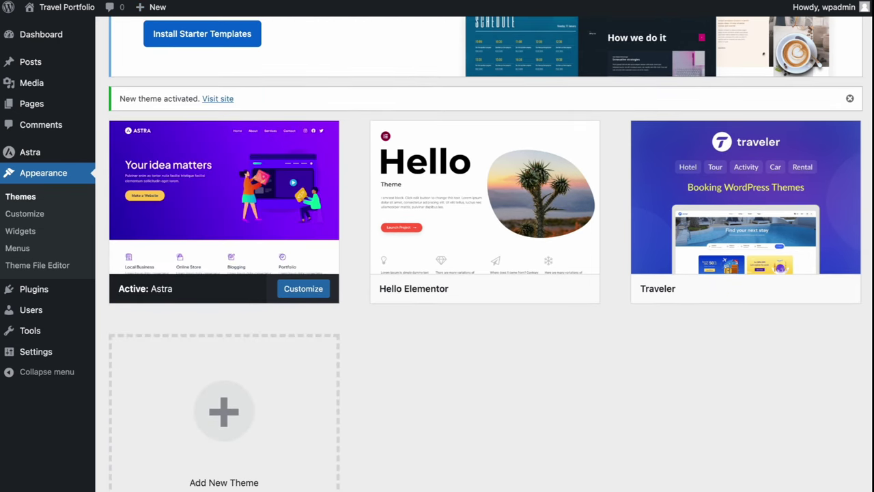
{"action": "left_click", "coordinate": [67, 7]}
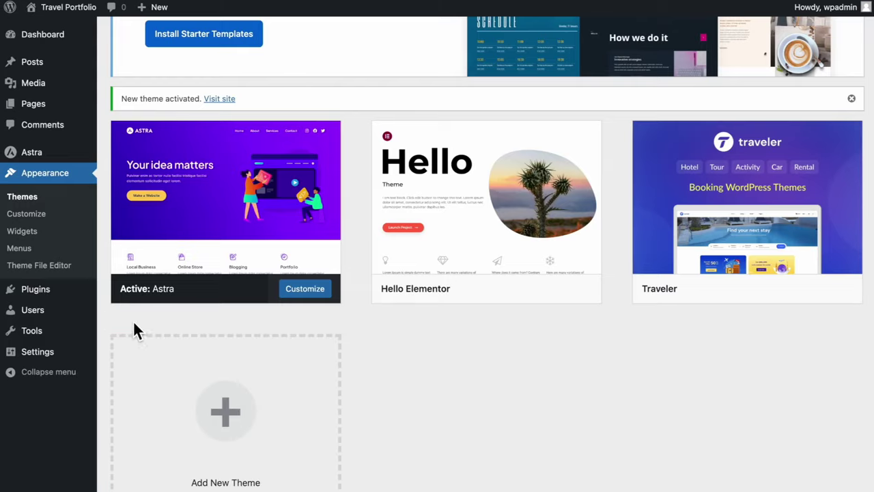
{"action": "mouse_move", "coordinate": [68, 301]}
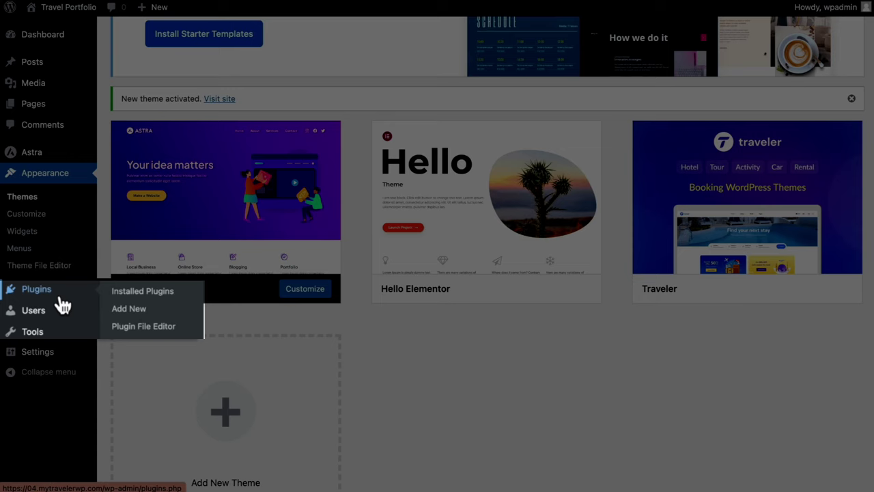
Dismiss the Astra banner, search 'elementor', then install and activate Elementor Website Builder
{"action": "left_click", "coordinate": [151, 294]}
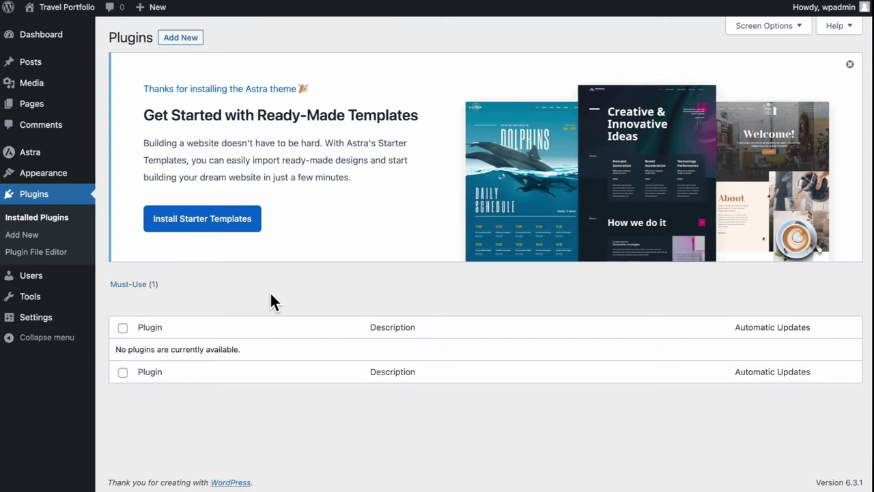
{"action": "left_click", "coordinate": [850, 65]}
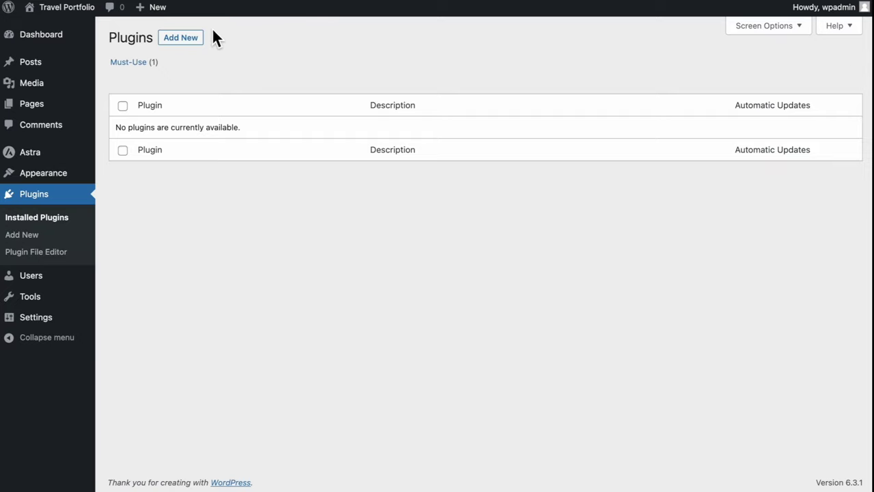
{"action": "left_click", "coordinate": [193, 51]}
{"action": "left_click", "coordinate": [734, 80]}
{"action": "type", "text": "elementor"}
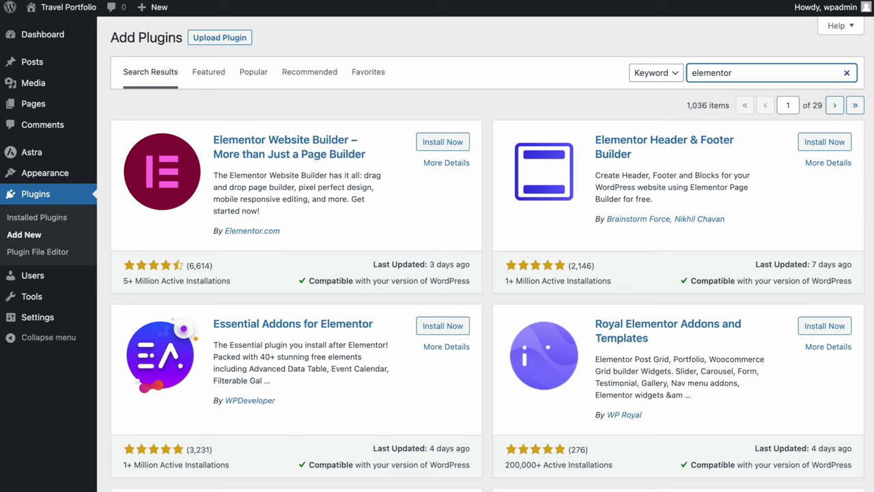
{"action": "left_click", "coordinate": [438, 147]}
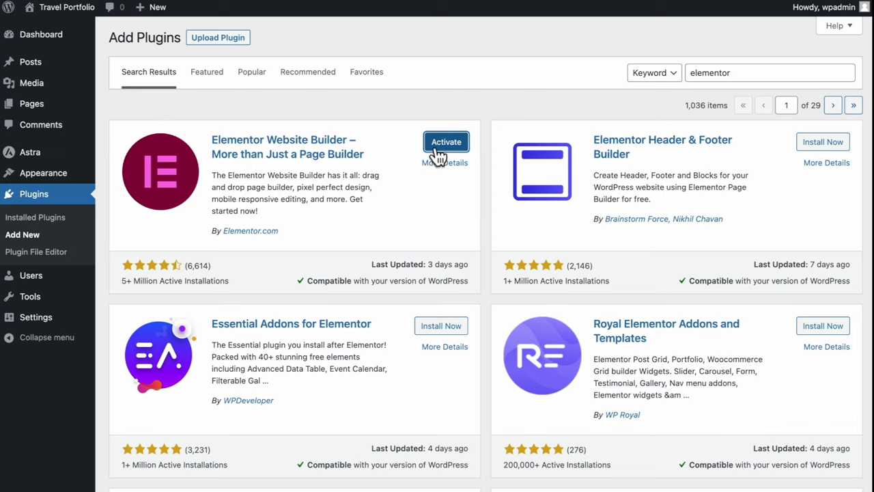
{"action": "left_click", "coordinate": [441, 145]}
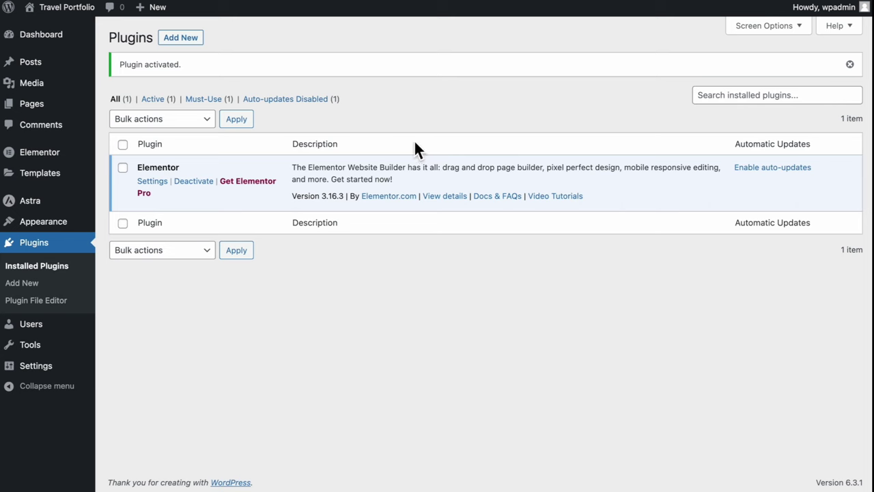
Search 'unlimited elements', install and activate Unlimited Elements for Elementor, and skip its opt-in
{"action": "left_click", "coordinate": [186, 39]}
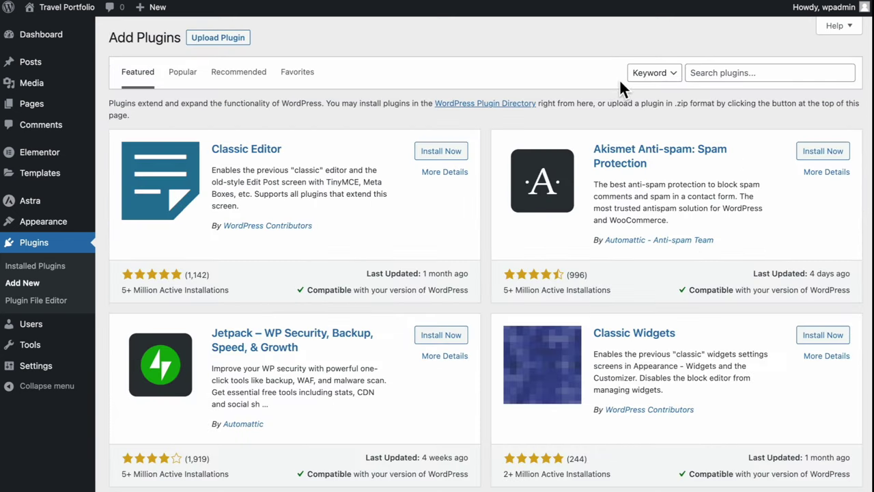
{"action": "left_click", "coordinate": [721, 80]}
{"action": "type", "text": "unlimited elementor"}
{"action": "key", "text": "BackSpace"}
{"action": "key", "text": "BackSpace"}
{"action": "type", "text": "s"}
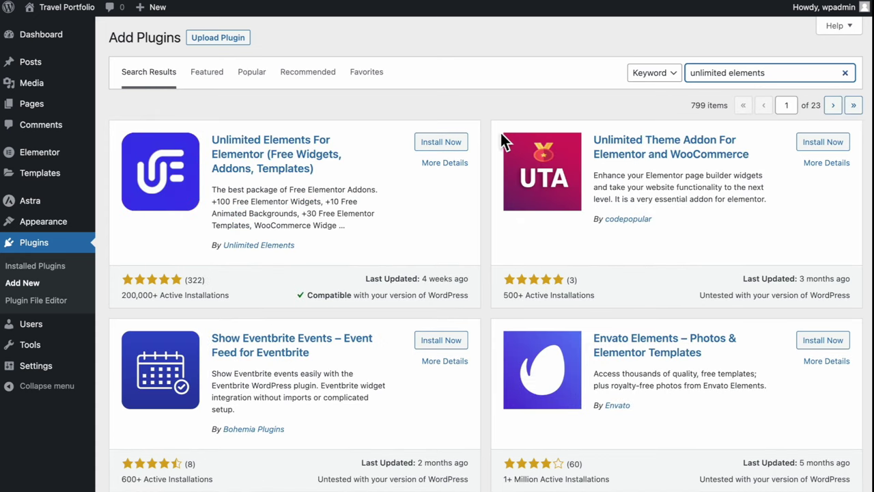
{"action": "left_click", "coordinate": [441, 142]}
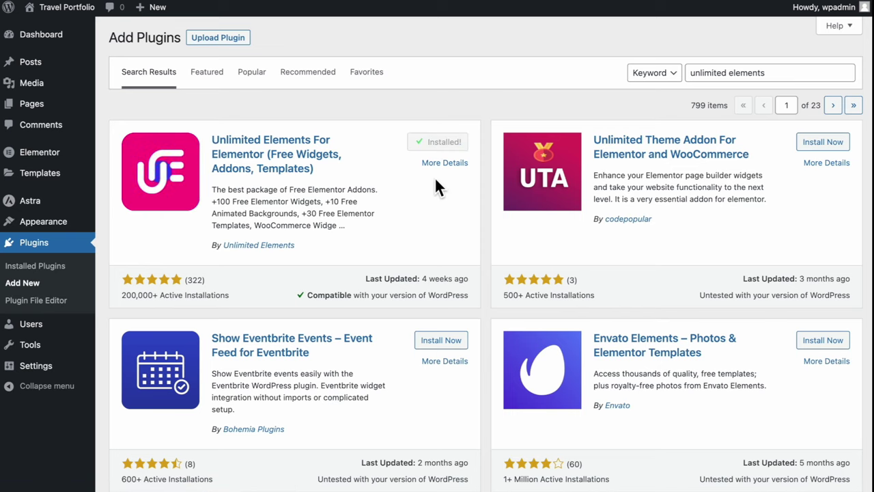
{"action": "left_click", "coordinate": [445, 146]}
{"action": "left_click", "coordinate": [615, 241]}
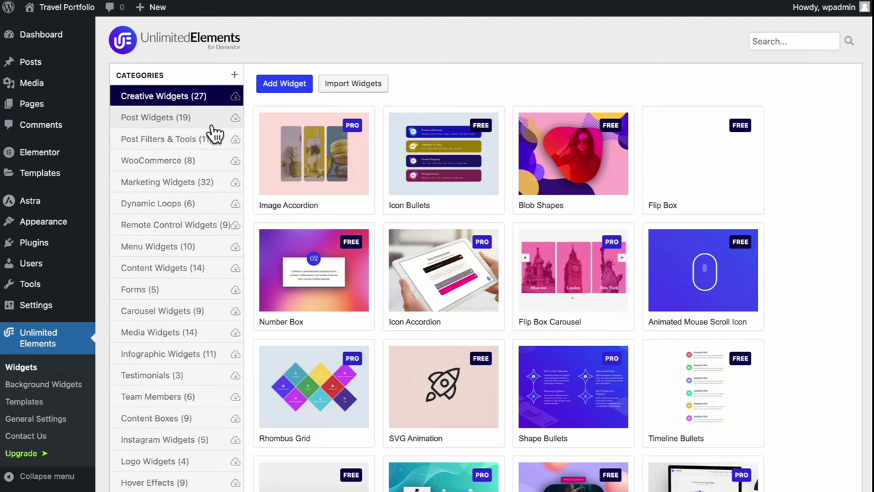
Install the free Post Blocks widget from the Post Widgets category
{"action": "left_click", "coordinate": [218, 123]}
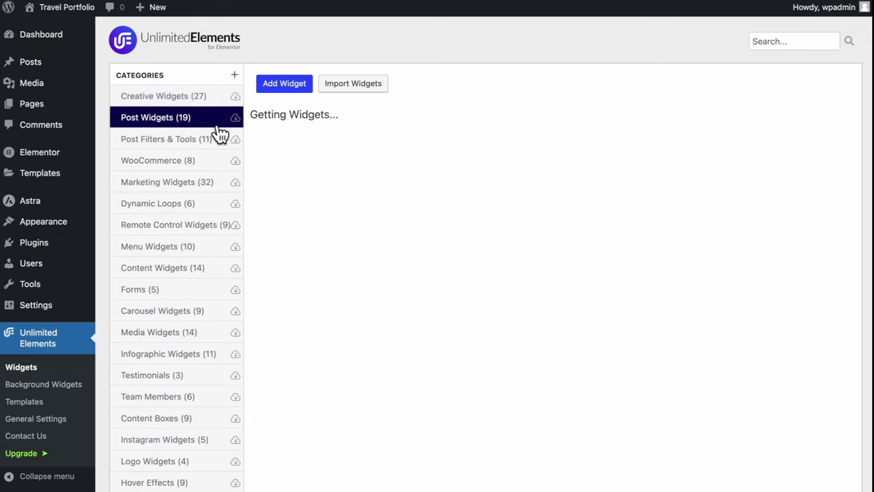
{"action": "left_click", "coordinate": [437, 287]}
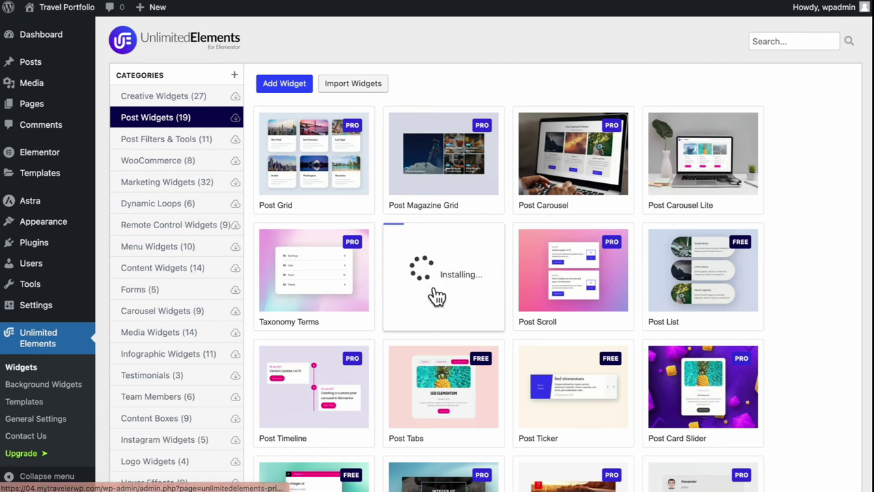
{"action": "scroll", "coordinate": [437, 298], "scroll_direction": "down", "scroll_amount": 1}
{"action": "scroll", "coordinate": [437, 298], "scroll_direction": "down", "scroll_amount": 4}
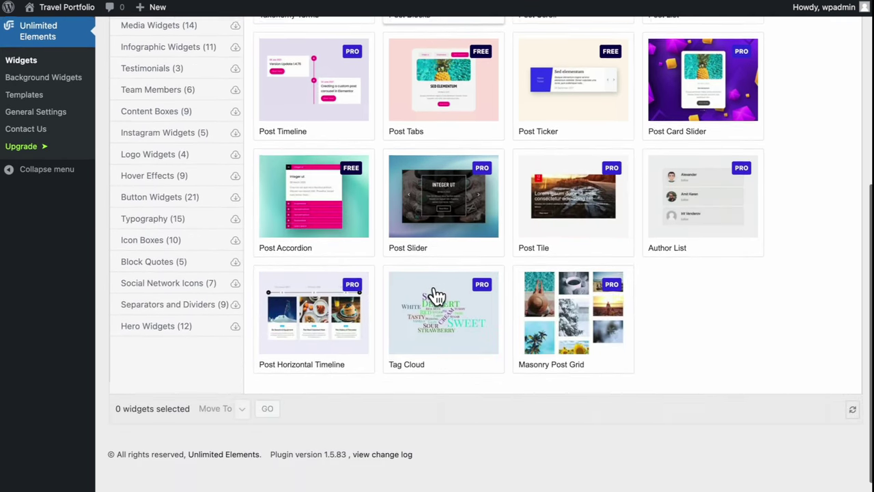
{"action": "scroll", "coordinate": [263, 195], "scroll_direction": "up", "scroll_amount": 3}
{"action": "scroll", "coordinate": [253, 184], "scroll_direction": "up", "scroll_amount": 2}
Browse the Post Filters & Tools and WooCommerce widget categories
{"action": "left_click", "coordinate": [176, 102]}
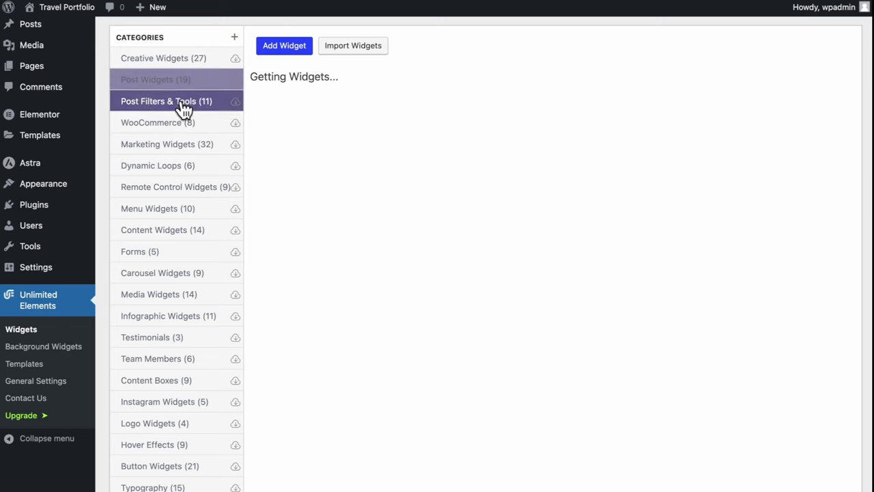
{"action": "scroll", "coordinate": [368, 328], "scroll_direction": "down", "scroll_amount": 1}
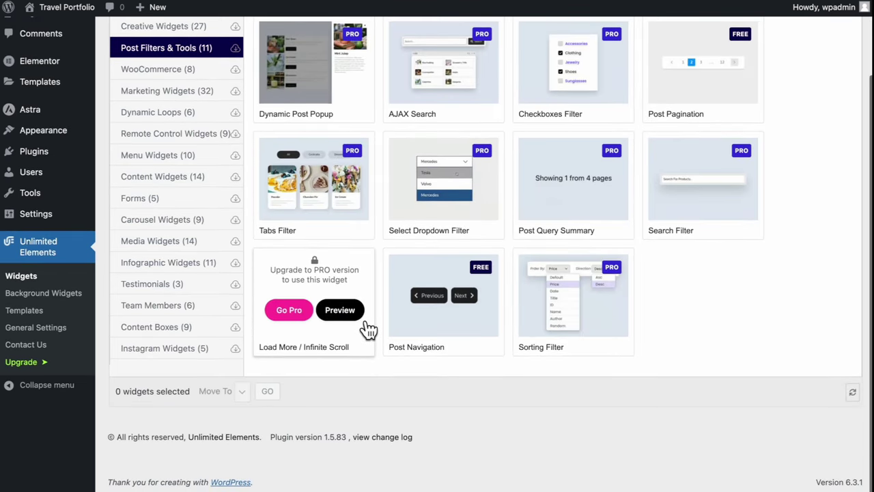
{"action": "left_click", "coordinate": [196, 71]}
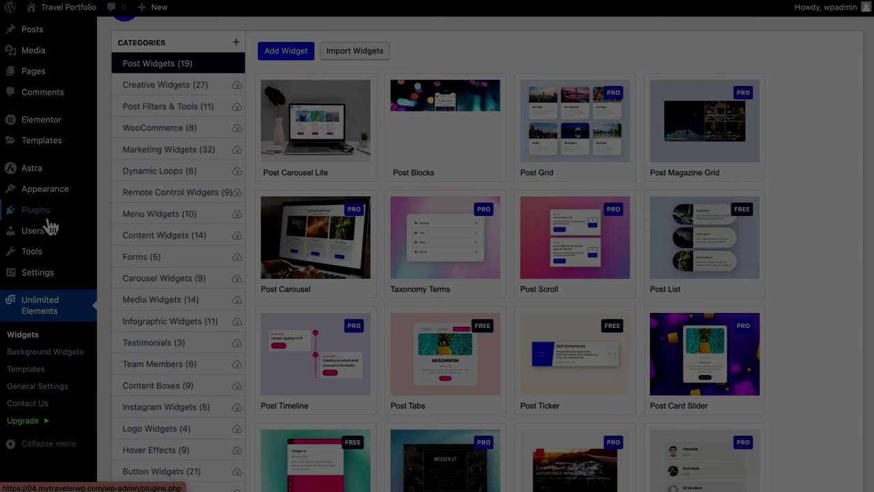
{"action": "mouse_move", "coordinate": [50, 217]}
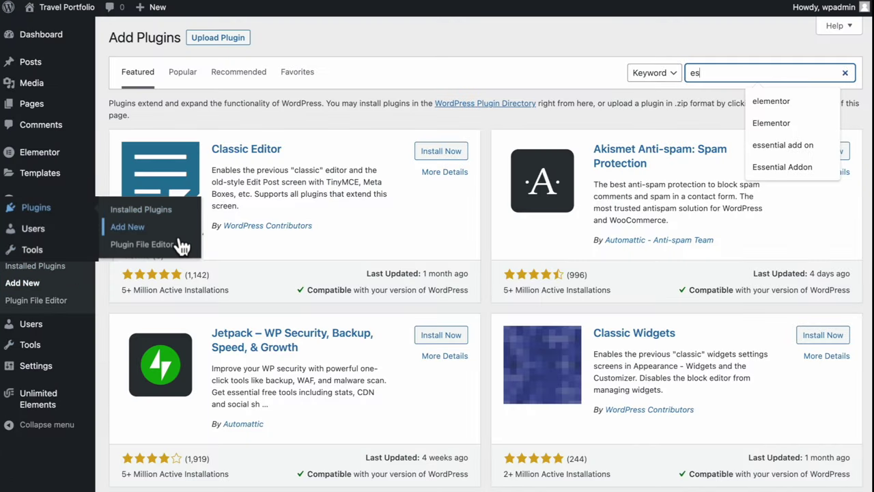
Find, install and activate Essential Addons for Elementor, then search plugins for 'WP forms'
{"action": "type", "text": "sential addon"}
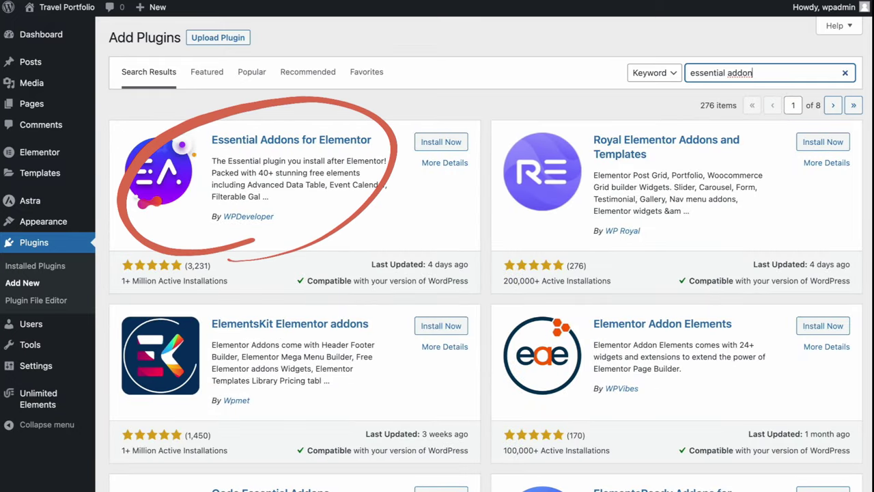
{"action": "left_click", "coordinate": [443, 146]}
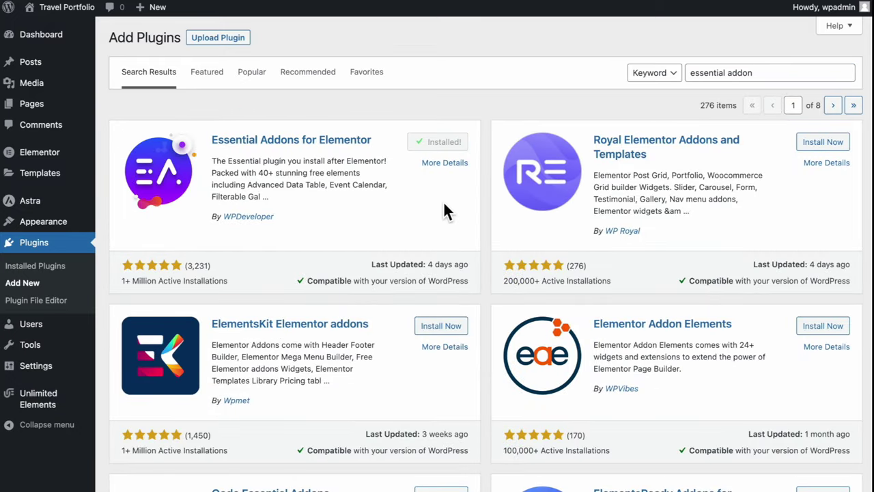
{"action": "left_click", "coordinate": [442, 145]}
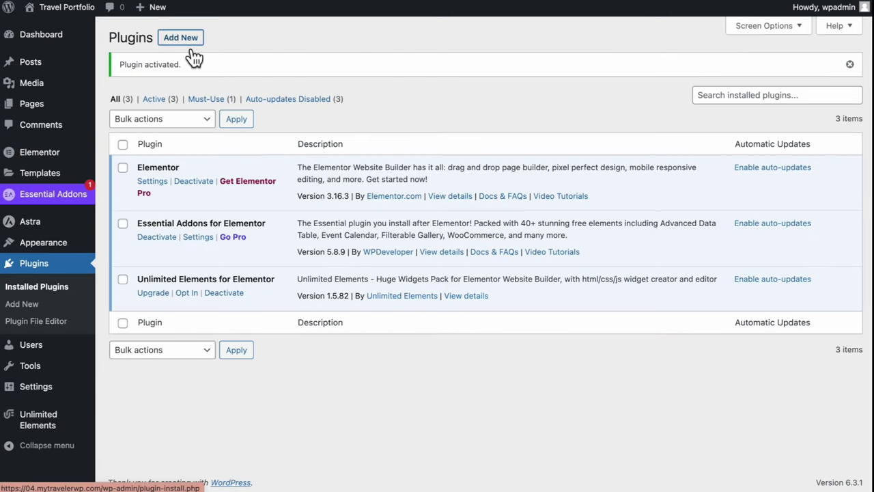
{"action": "left_click", "coordinate": [194, 49]}
{"action": "type", "text": "WP forms"}
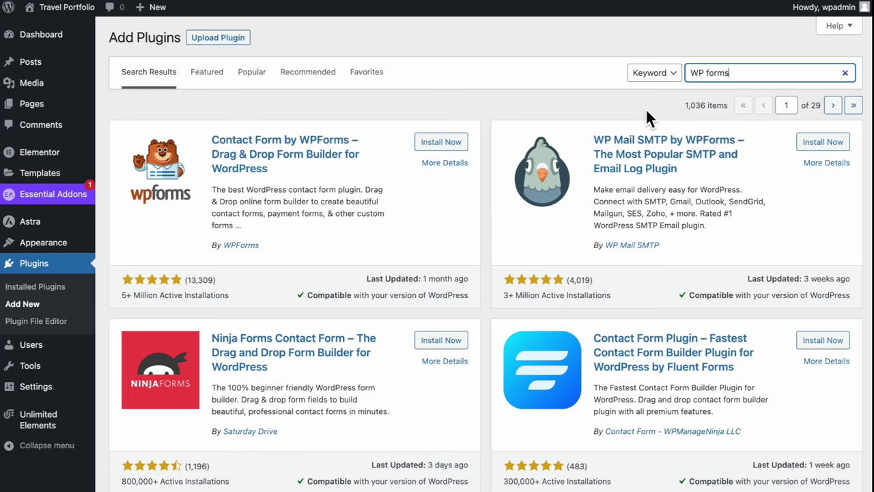
Install and activate WPForms, then go to the Essential Addons dashboard
{"action": "left_click", "coordinate": [442, 145]}
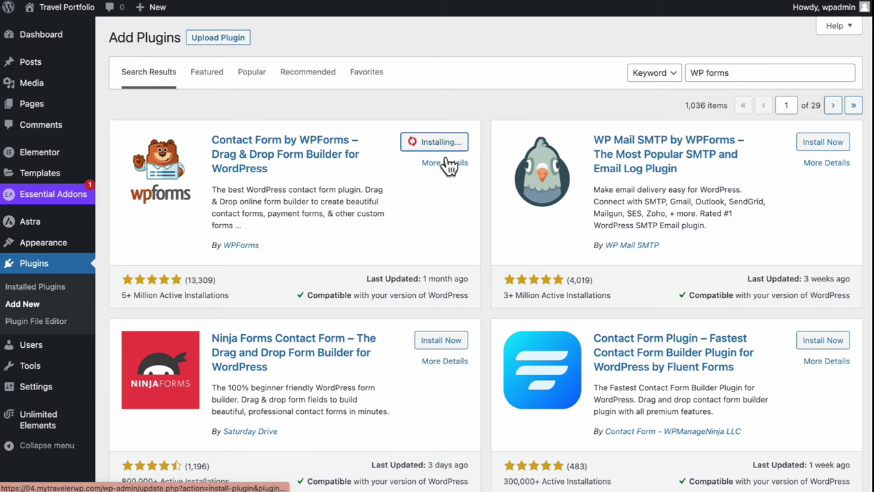
{"action": "left_click", "coordinate": [442, 152]}
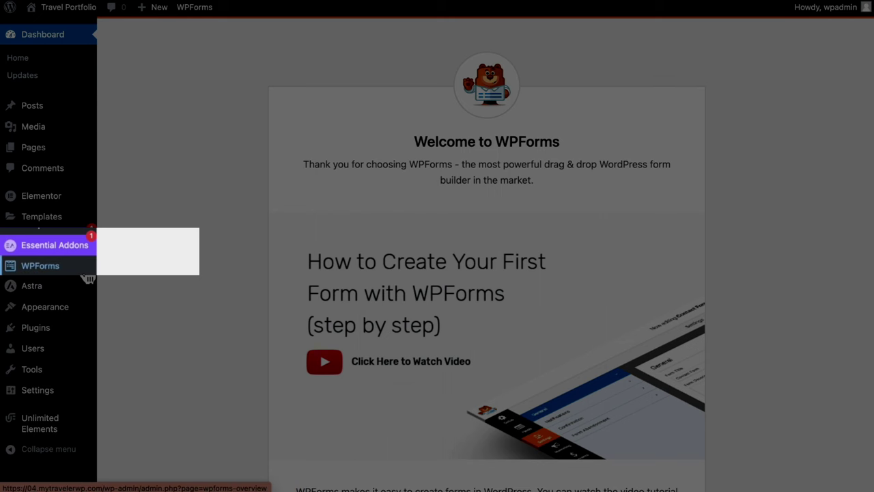
{"action": "mouse_move", "coordinate": [87, 278]}
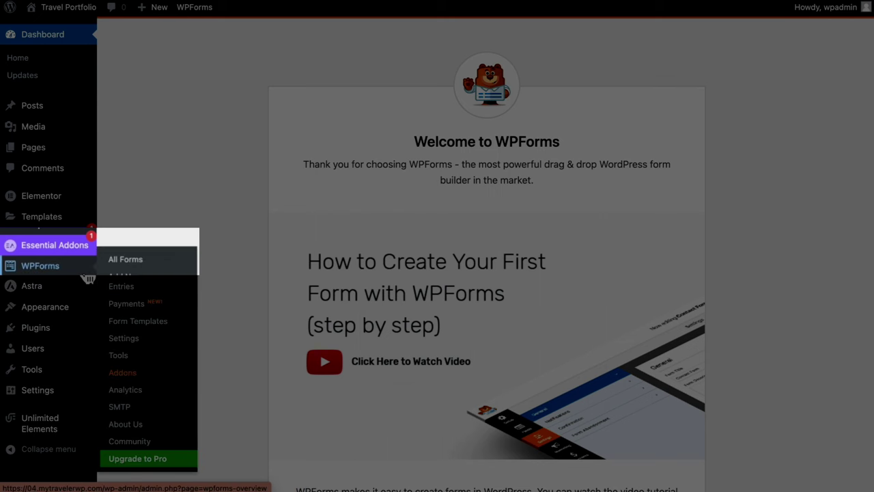
{"action": "left_click", "coordinate": [51, 245]}
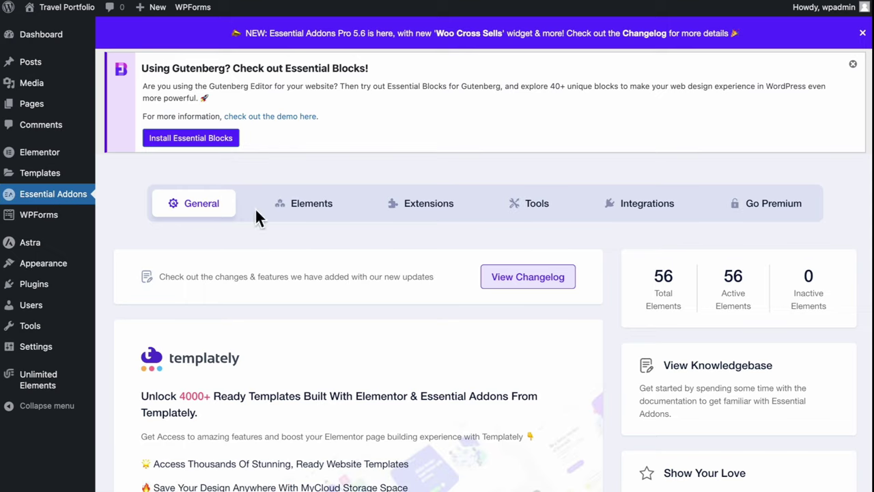
Use Global Control to enable all Essential Addons elements, save, and review the element list
{"action": "left_click", "coordinate": [311, 218]}
{"action": "left_click", "coordinate": [493, 298]}
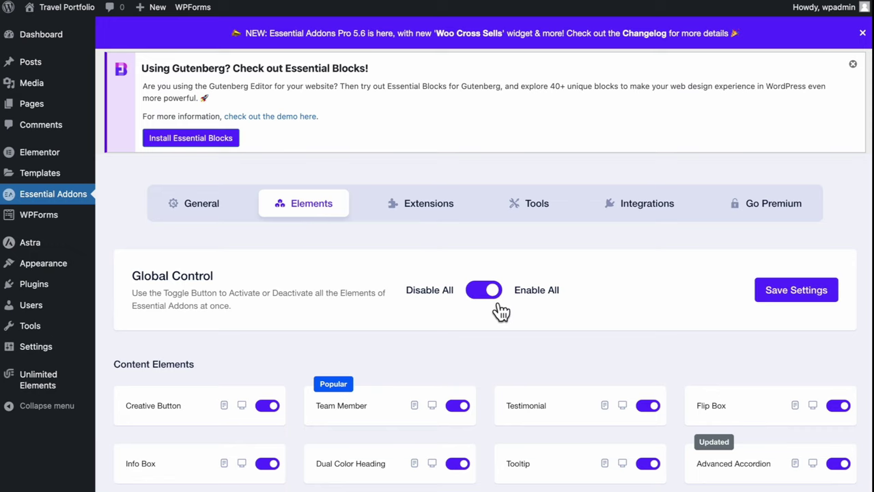
{"action": "left_click", "coordinate": [808, 309]}
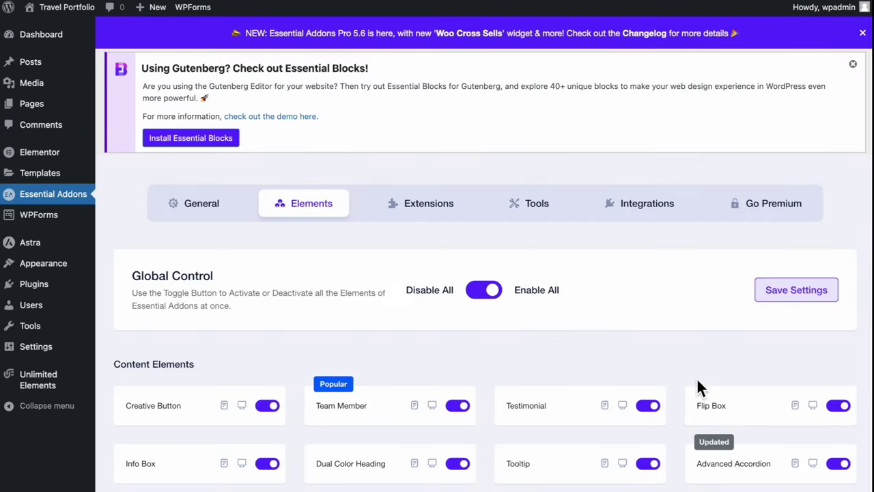
{"action": "scroll", "coordinate": [681, 440], "scroll_direction": "down", "scroll_amount": 5}
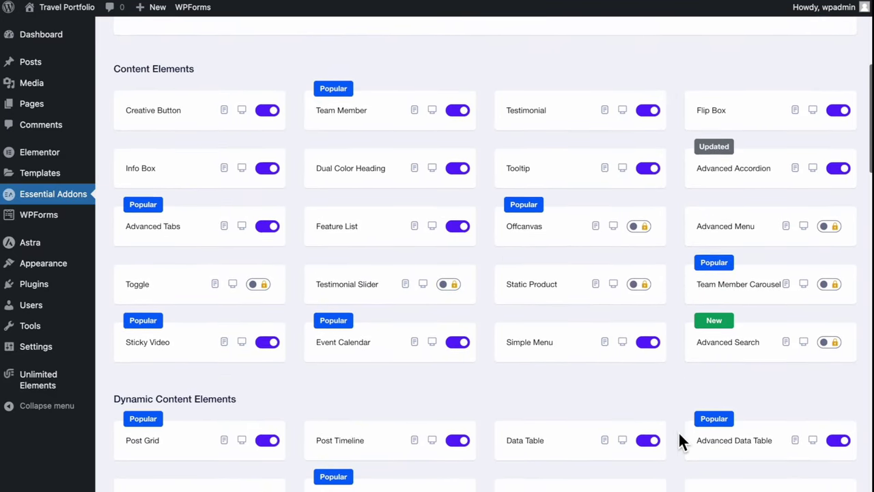
{"action": "scroll", "coordinate": [678, 431], "scroll_direction": "down", "scroll_amount": 7}
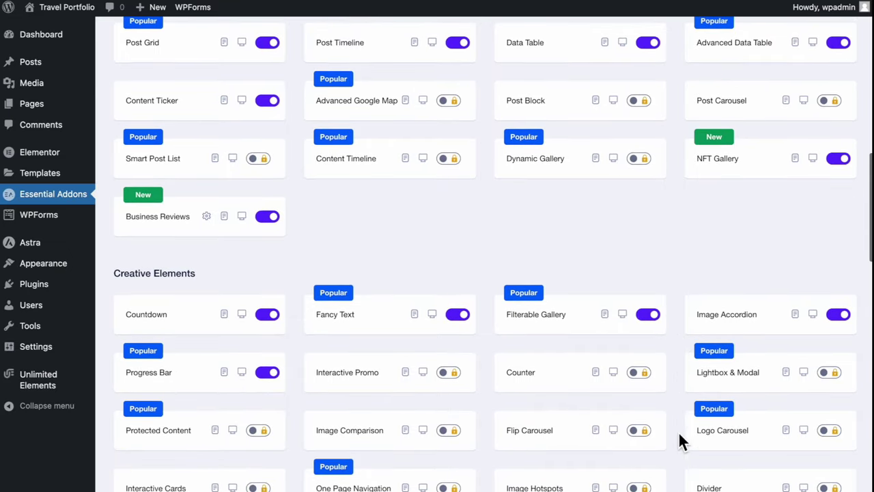
{"action": "scroll", "coordinate": [680, 434], "scroll_direction": "down", "scroll_amount": 2}
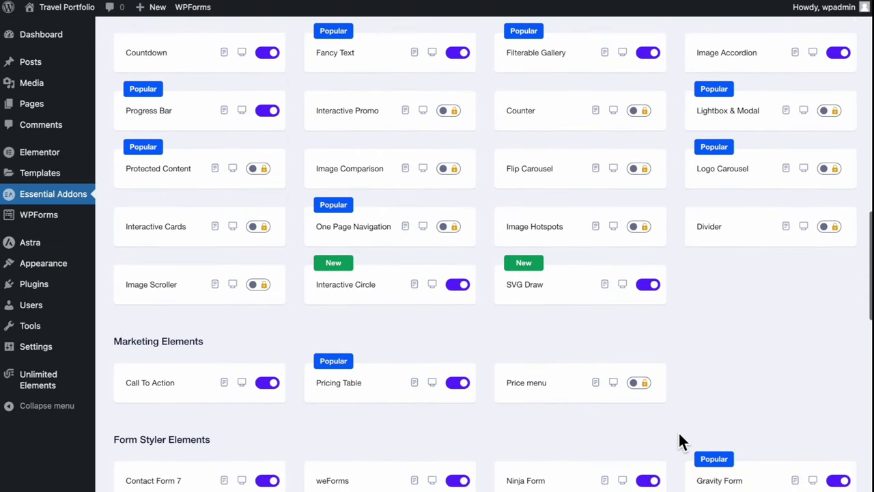
Create a new page titled HOME and publish it
{"action": "mouse_move", "coordinate": [66, 112]}
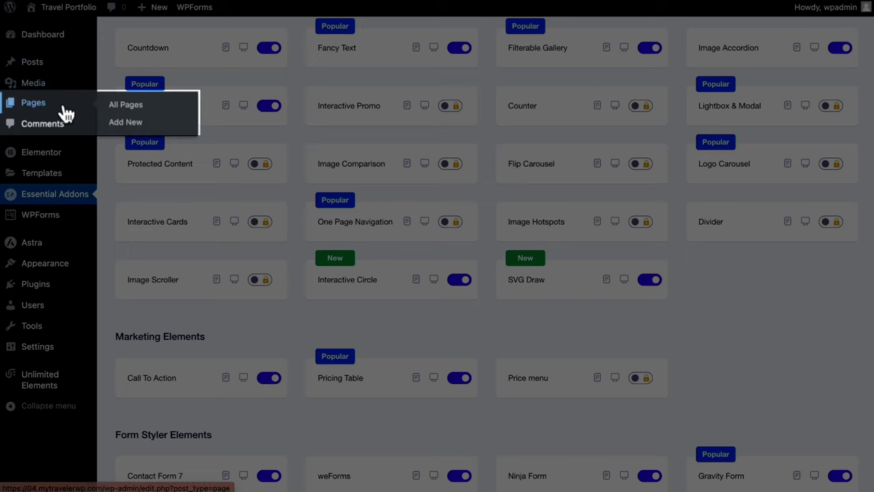
{"action": "left_click", "coordinate": [170, 112]}
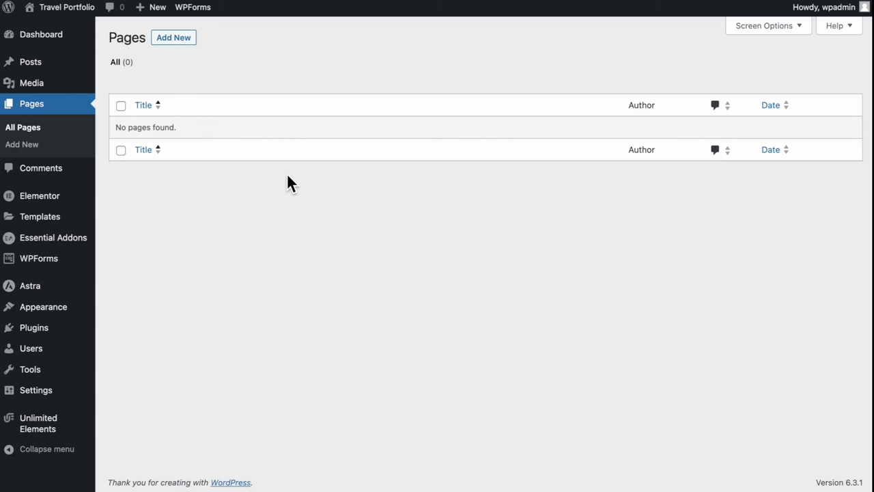
{"action": "right_click", "coordinate": [183, 43]}
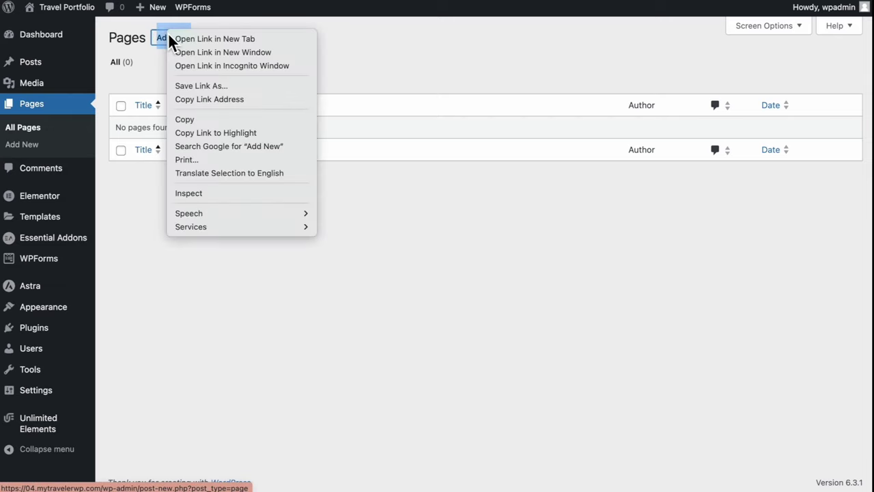
{"action": "left_click", "coordinate": [194, 40]}
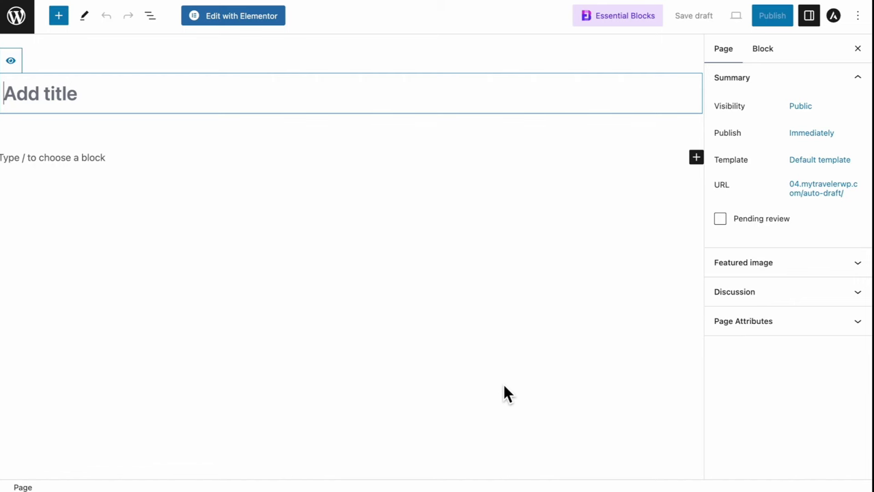
{"action": "type", "text": "HOME"}
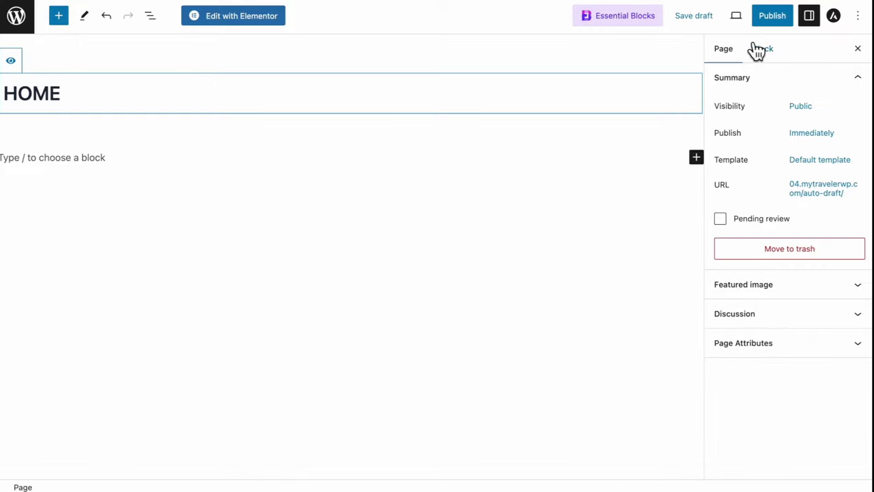
{"action": "left_click", "coordinate": [773, 15]}
Publish the ABOUT ME, MY BLOG and CONTACT pages
{"action": "key", "text": "Escape"}
{"action": "key", "text": "ctrl+a"}
{"action": "type", "text": "ABOUT ME"}
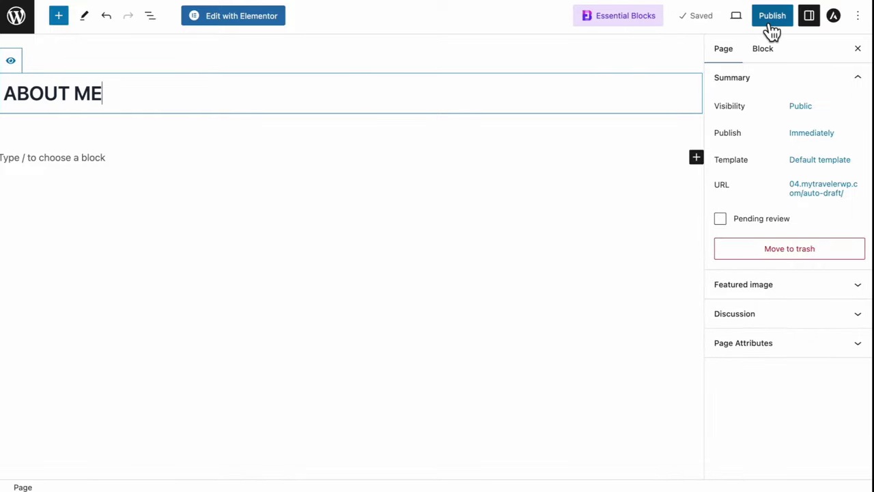
{"action": "left_click", "coordinate": [769, 21]}
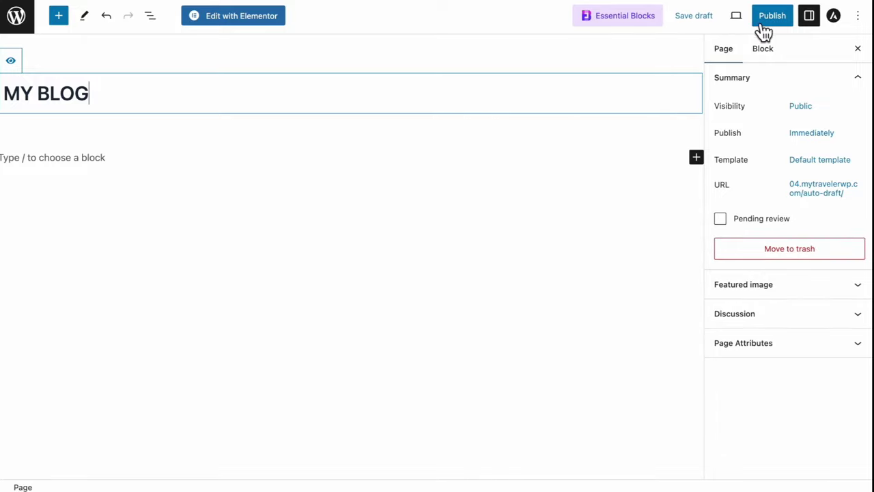
{"action": "left_click", "coordinate": [768, 19]}
{"action": "left_click", "coordinate": [765, 19]}
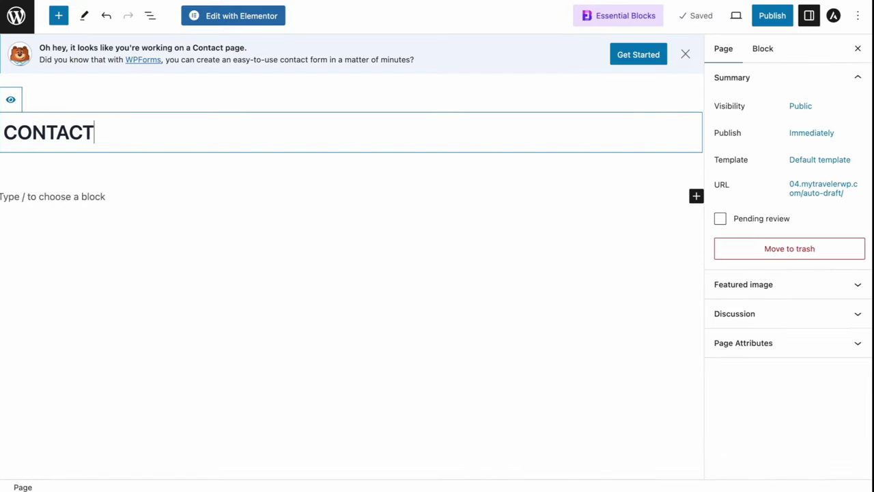
{"action": "left_click", "coordinate": [775, 17]}
{"action": "left_click", "coordinate": [771, 24]}
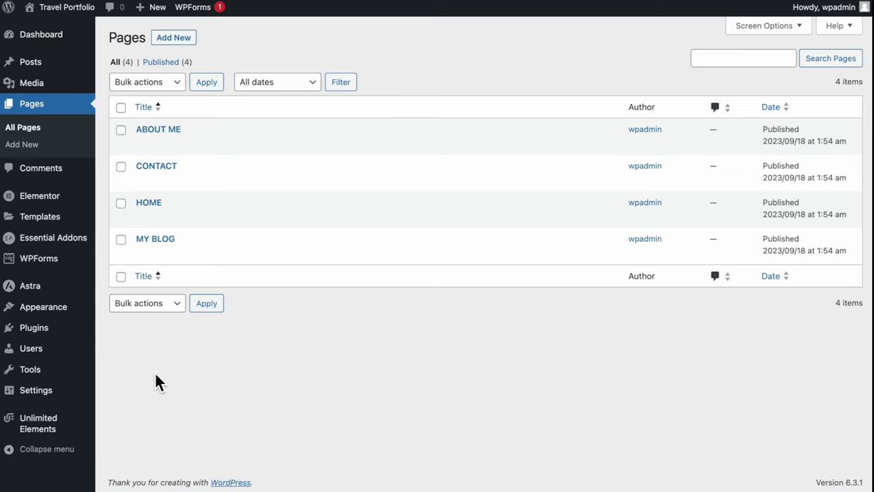
Set Reading Settings to a static homepage of HOME, save, and view the live site
{"action": "mouse_move", "coordinate": [84, 395]}
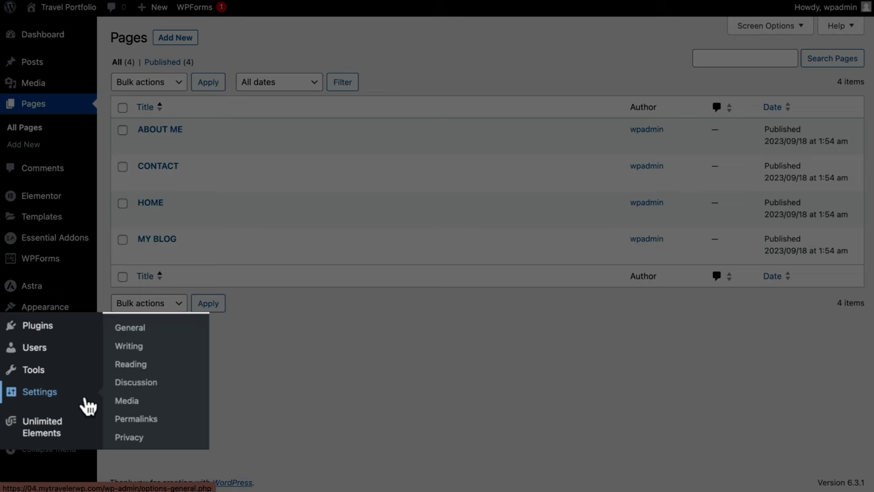
{"action": "left_click", "coordinate": [167, 369]}
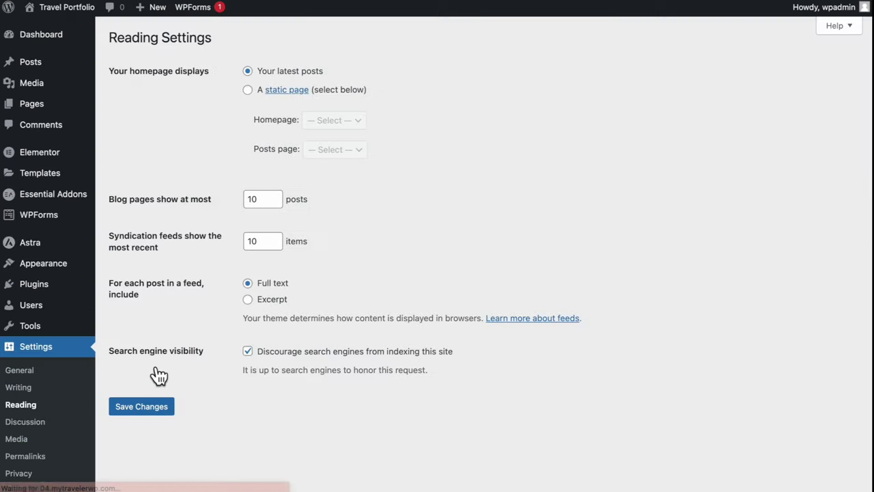
{"action": "left_click", "coordinate": [250, 94]}
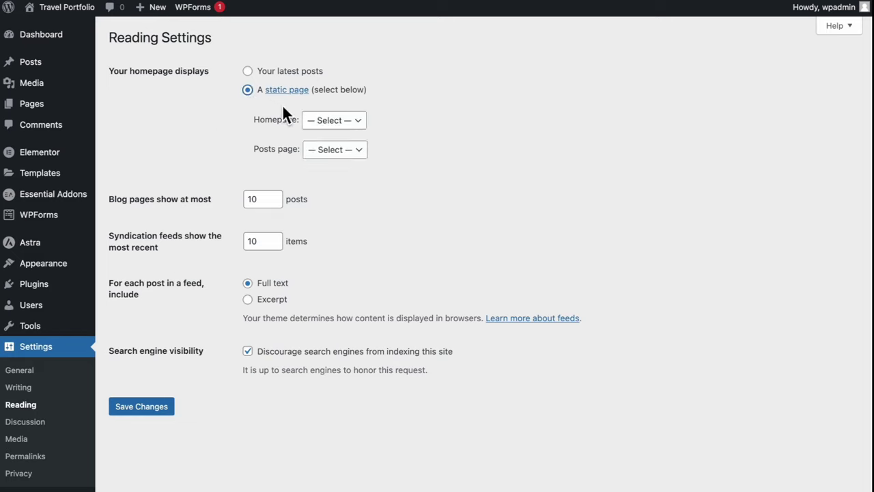
{"action": "left_click", "coordinate": [340, 121]}
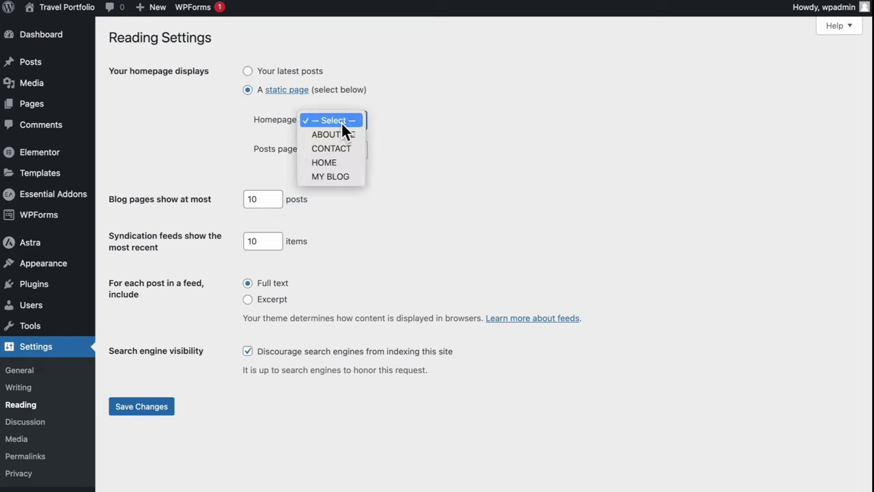
{"action": "left_click", "coordinate": [344, 161]}
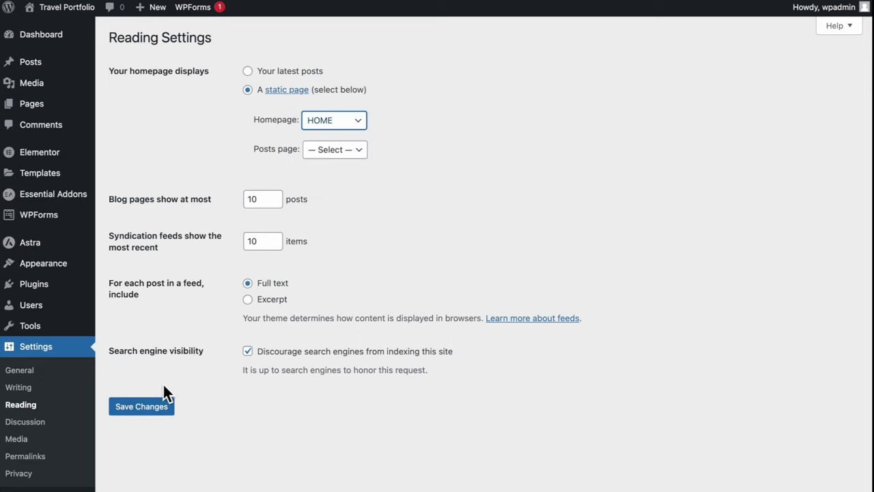
{"action": "left_click", "coordinate": [155, 409]}
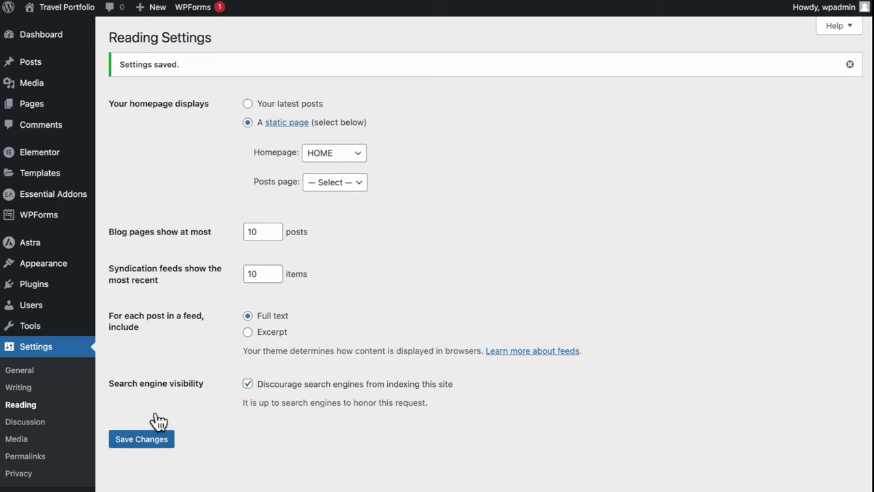
{"action": "left_click", "coordinate": [33, 30]}
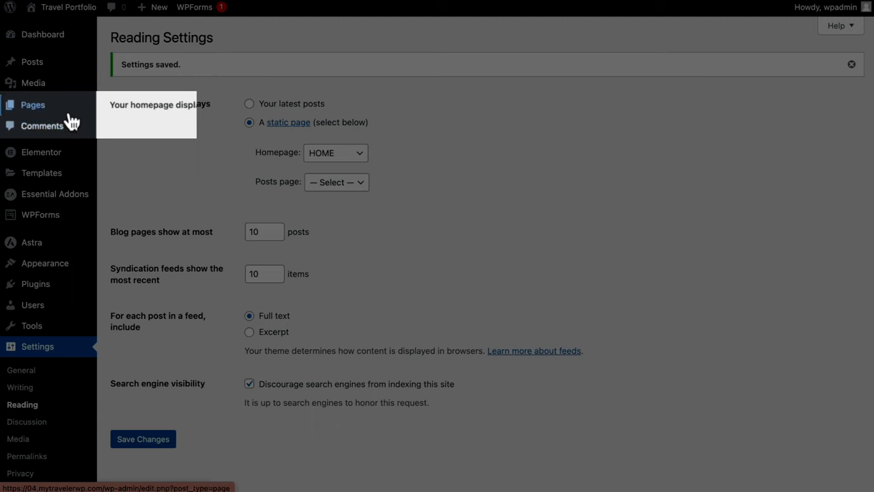
{"action": "mouse_move", "coordinate": [20, 116]}
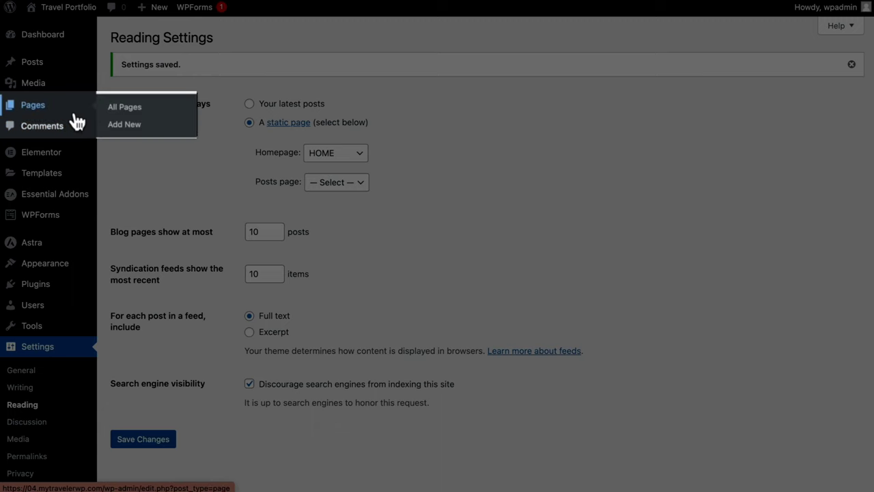
Open the HOME page from the Pages list in Elementor
{"action": "left_click", "coordinate": [185, 116]}
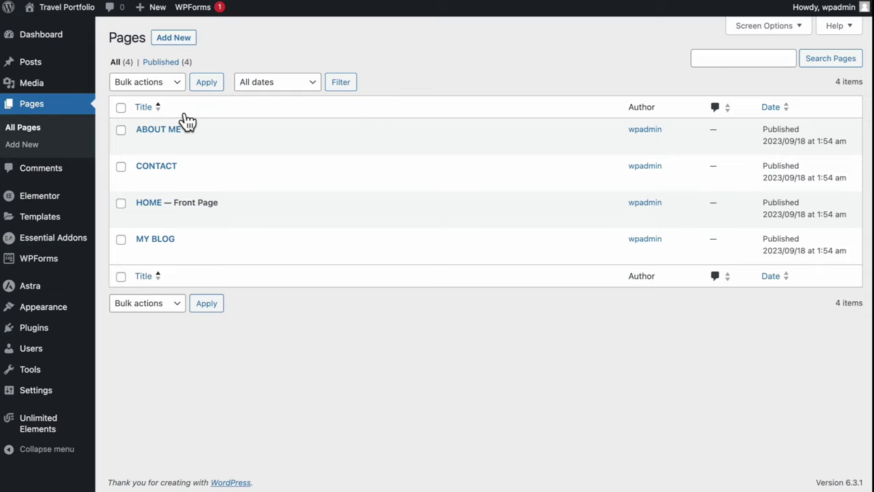
{"action": "mouse_move", "coordinate": [177, 211]}
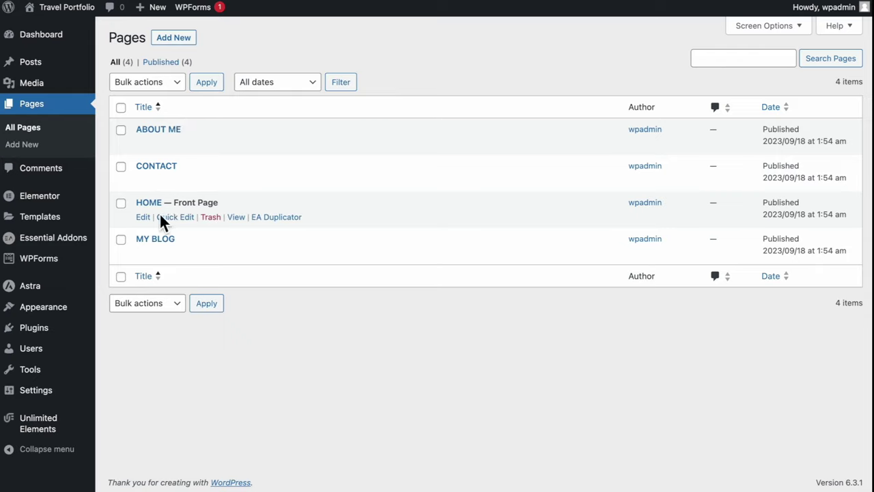
{"action": "left_click", "coordinate": [144, 218]}
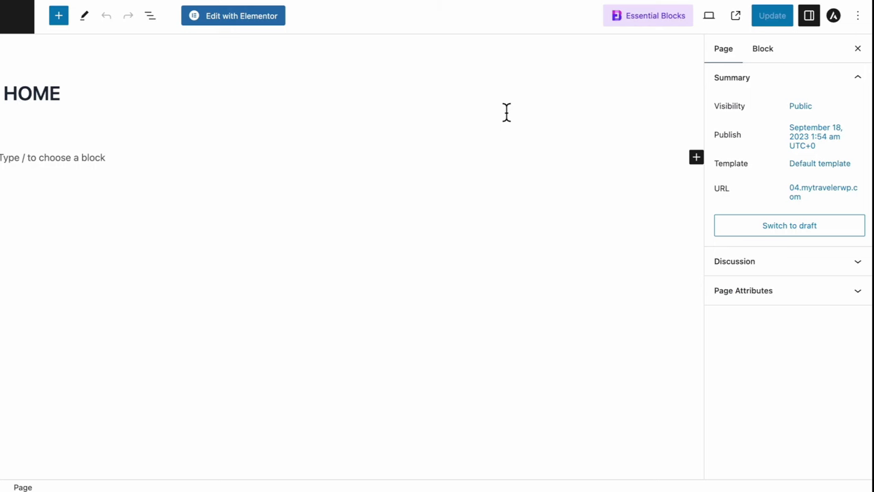
{"action": "left_click", "coordinate": [238, 25]}
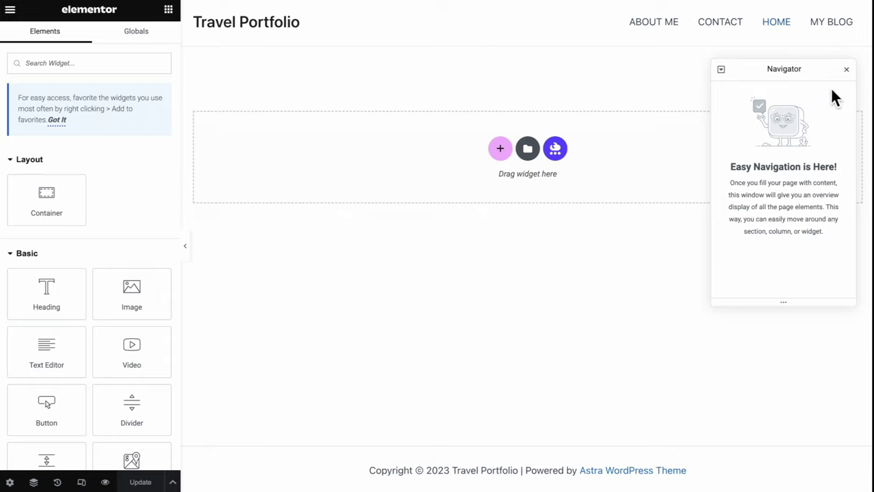
Close the Navigator panel and scroll through the Elements panel's widgets
{"action": "left_click", "coordinate": [846, 69]}
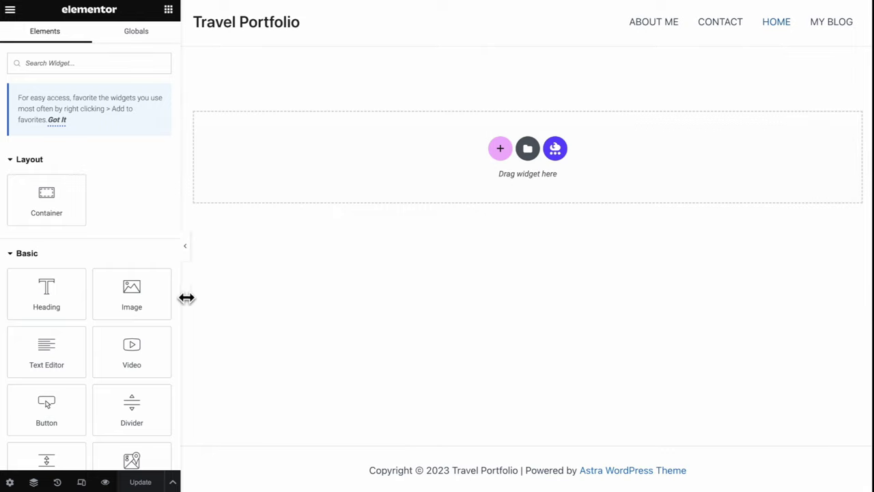
{"action": "scroll", "coordinate": [136, 261], "scroll_direction": "down", "scroll_amount": 10}
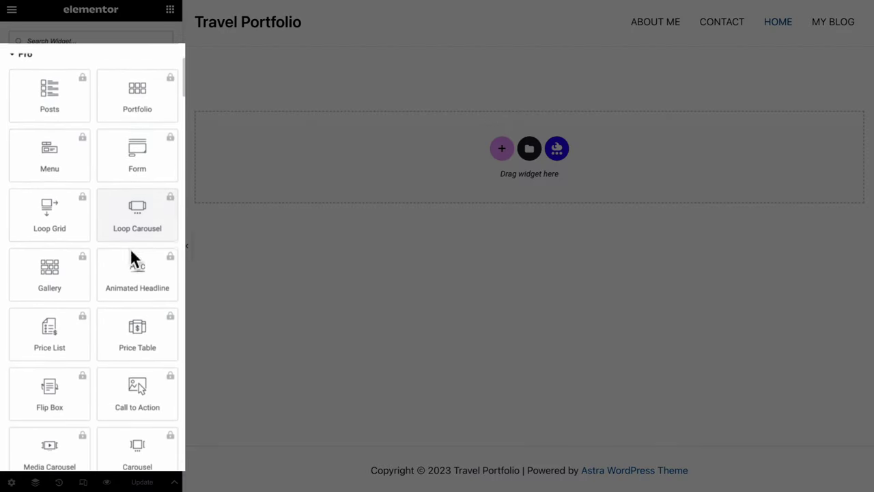
{"action": "scroll", "coordinate": [134, 254], "scroll_direction": "down", "scroll_amount": 3}
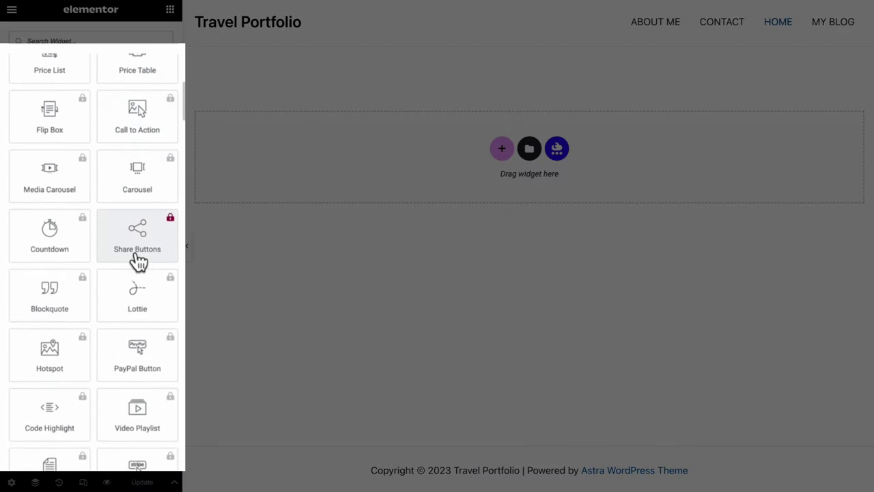
{"action": "scroll", "coordinate": [137, 262], "scroll_direction": "up", "scroll_amount": 13}
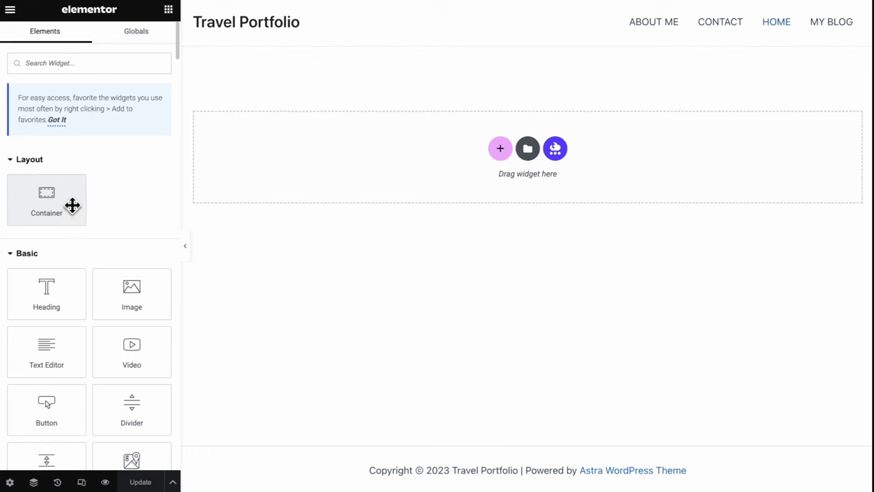
Drop a container at the top of HOME with a 40 vh minimum height and preview it
{"action": "left_click_drag", "start_coordinate": [72, 205], "coordinate": [462, 161]}
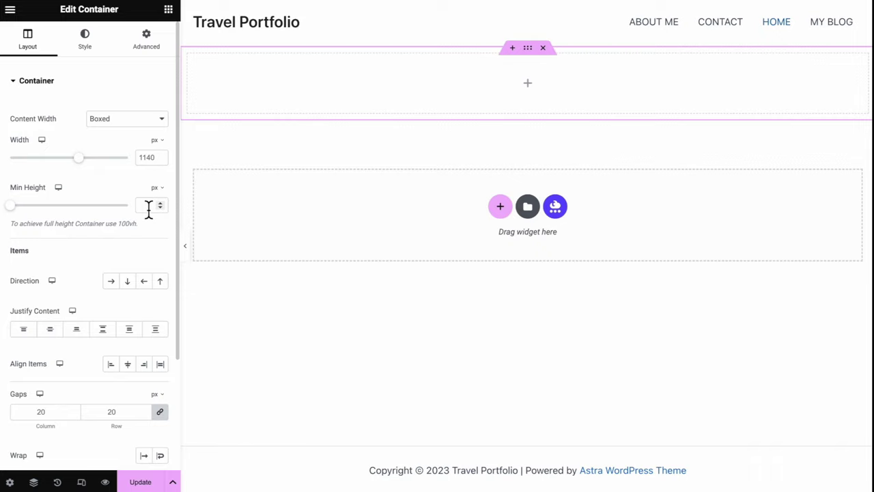
{"action": "mouse_move", "coordinate": [165, 201]}
{"action": "left_click", "coordinate": [154, 242]}
{"action": "left_click", "coordinate": [148, 206]}
{"action": "type", "text": "100"}
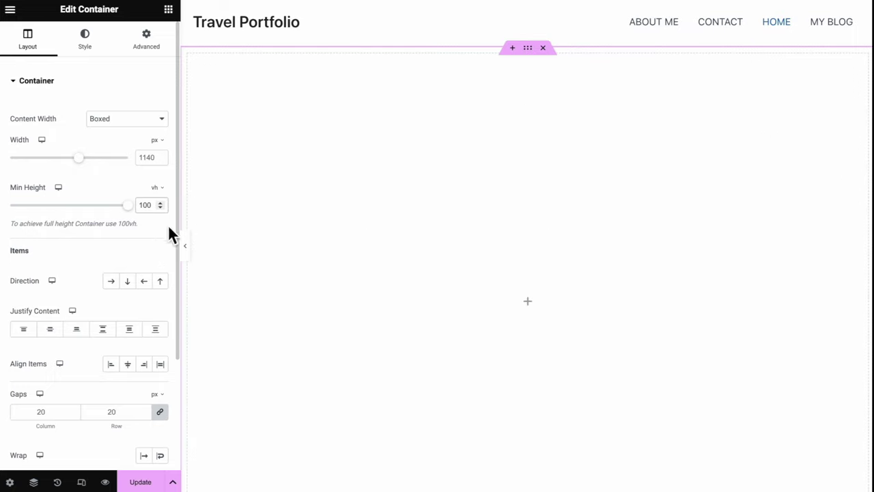
{"action": "left_click", "coordinate": [192, 250]}
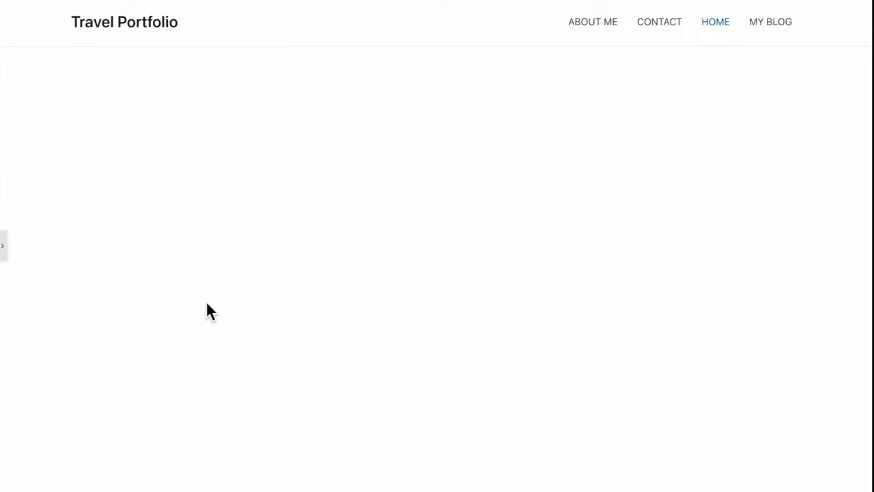
{"action": "left_click", "coordinate": [6, 252]}
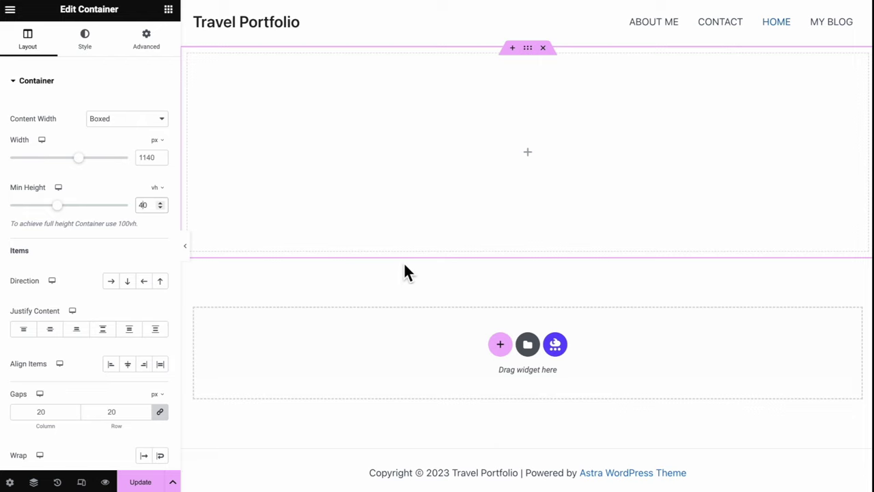
{"action": "left_click", "coordinate": [536, 157]}
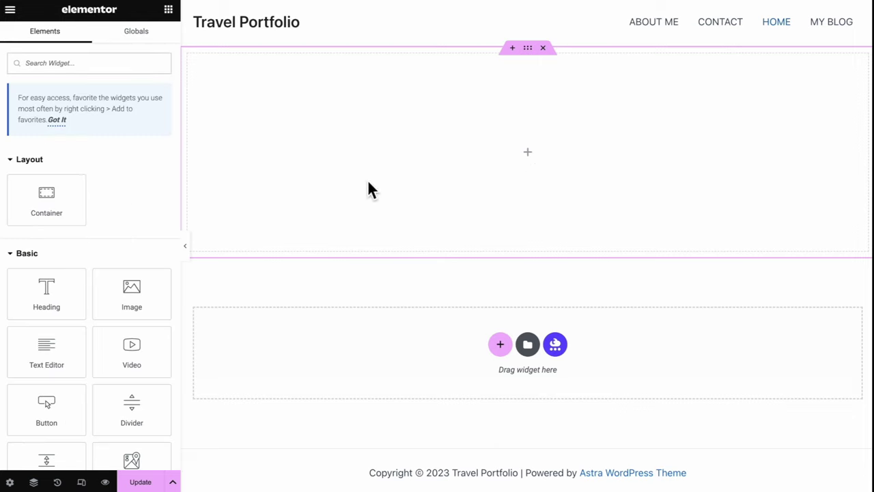
Add a Heading widget reading 'Hi, this is ABC' to the container and centre-align it
{"action": "left_click_drag", "start_coordinate": [59, 293], "coordinate": [455, 165]}
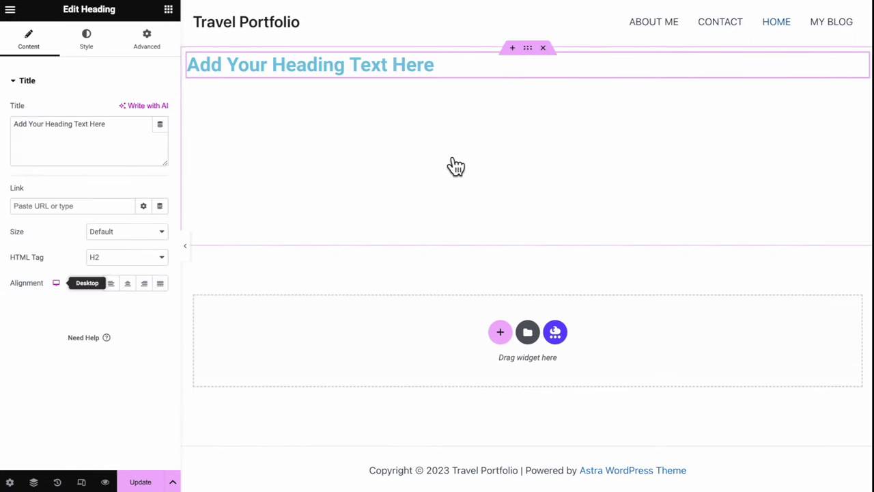
{"action": "triple_click", "coordinate": [324, 63]}
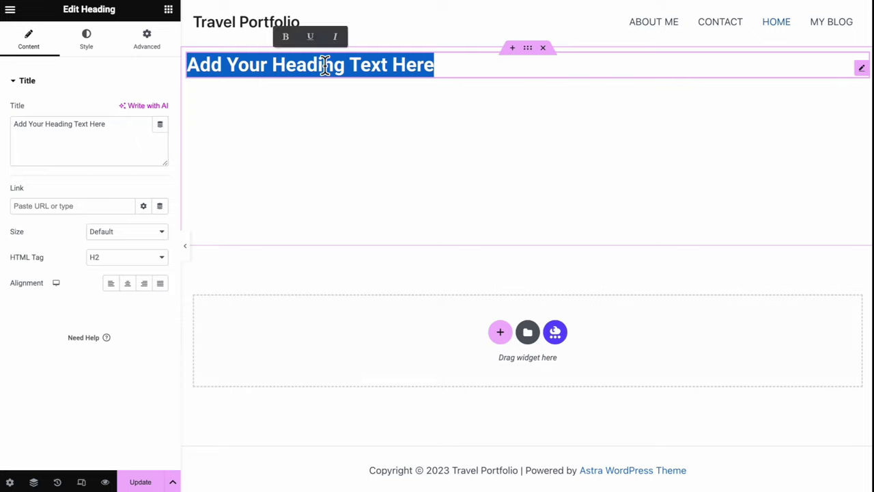
{"action": "type", "text": "Hi, this is ABC"}
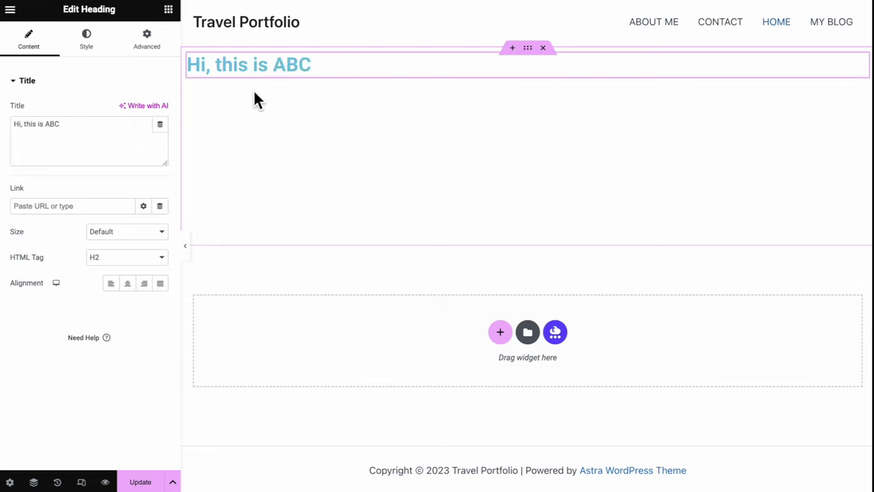
{"action": "left_click", "coordinate": [101, 124]}
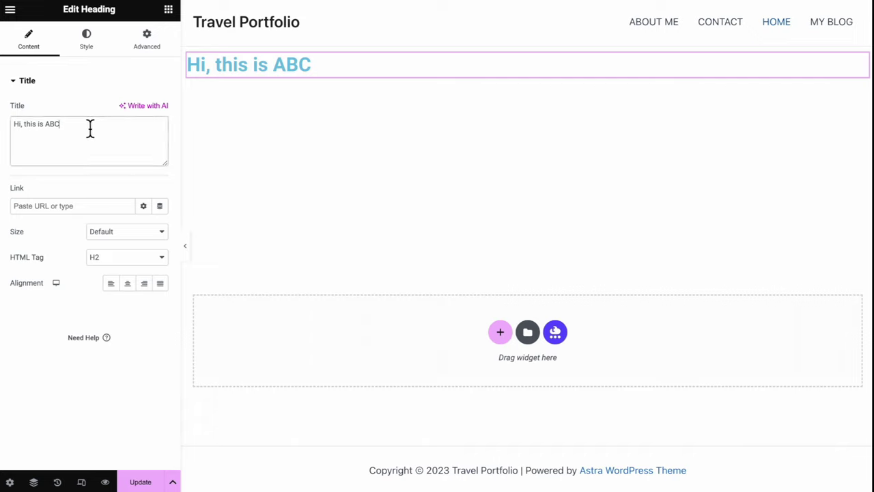
{"action": "left_click", "coordinate": [129, 284]}
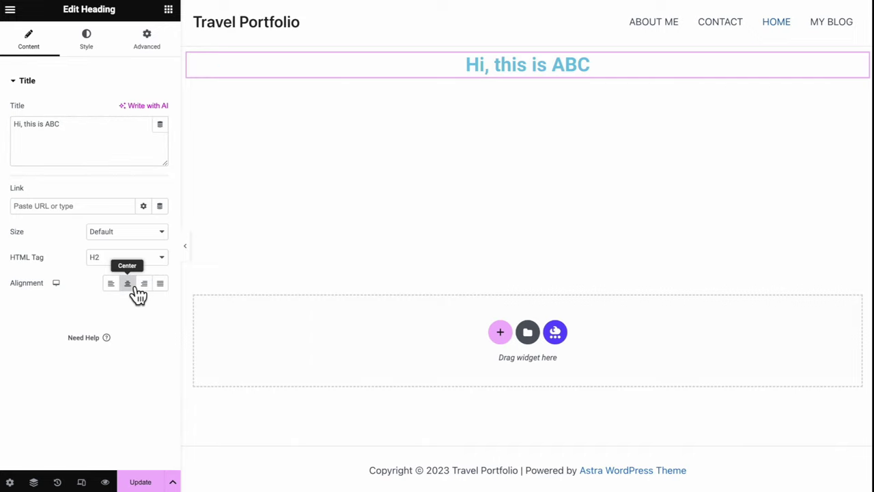
{"action": "left_click", "coordinate": [145, 284]}
{"action": "left_click", "coordinate": [111, 285]}
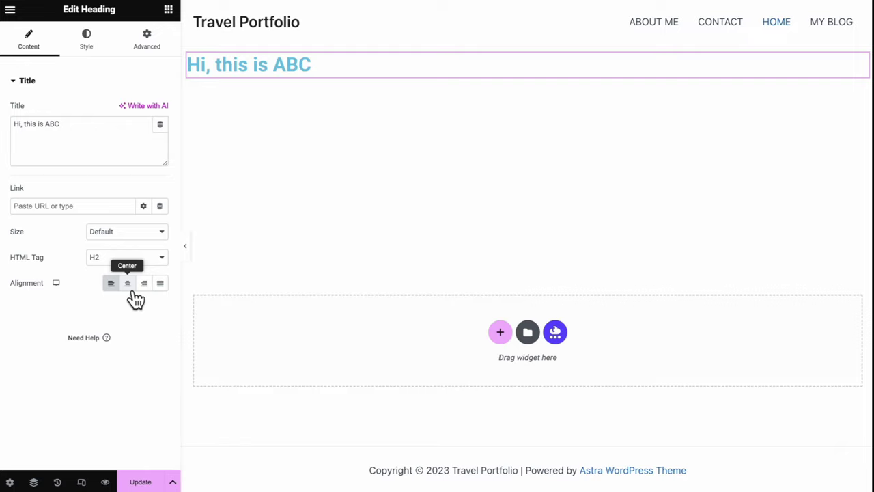
{"action": "left_click", "coordinate": [127, 284]}
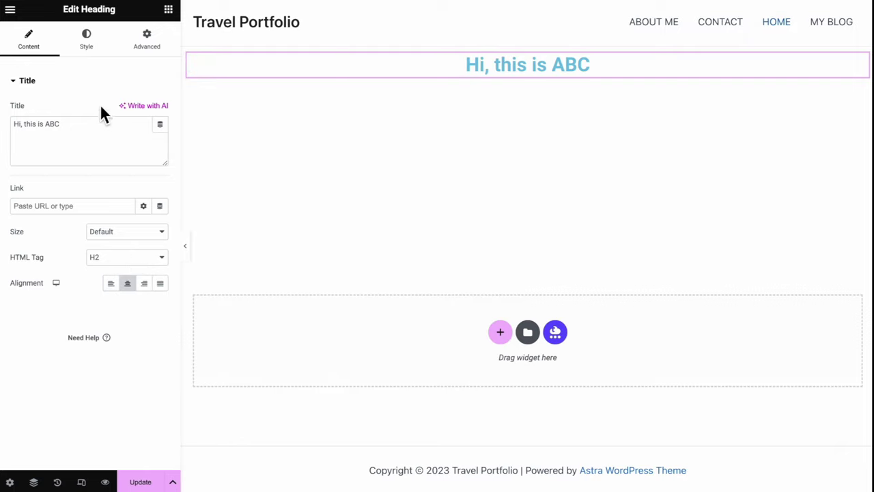
Set the heading's text colour to near-black
{"action": "left_click", "coordinate": [102, 57]}
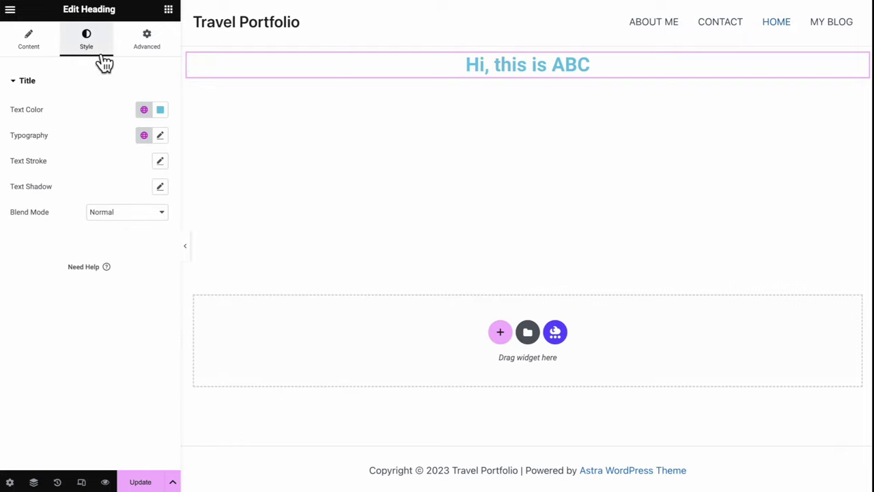
{"action": "left_click", "coordinate": [160, 110]}
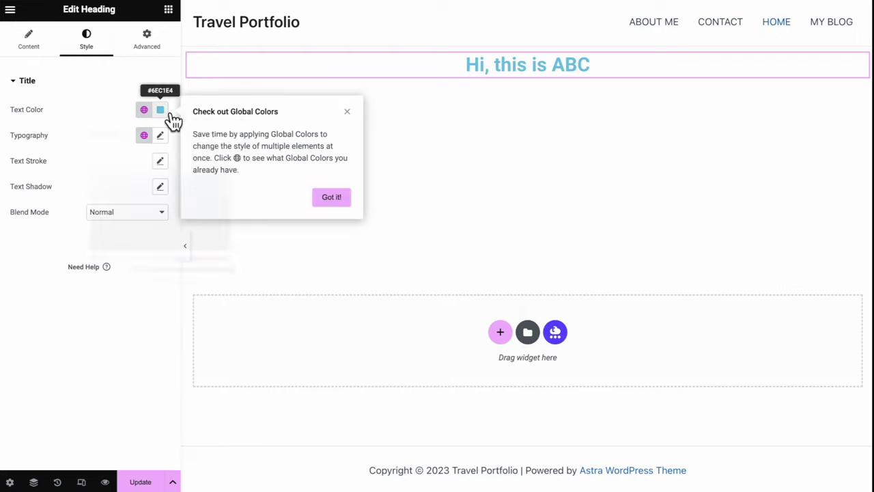
{"action": "left_click_drag", "start_coordinate": [170, 202], "coordinate": [103, 259]}
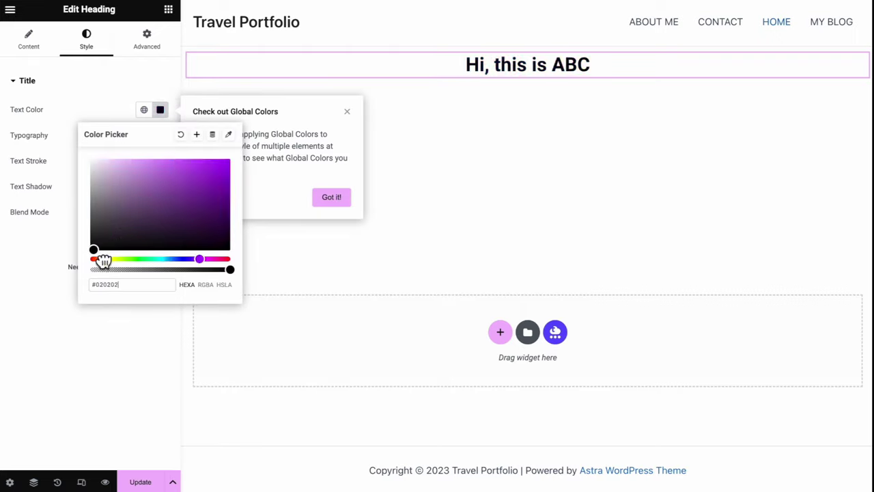
{"action": "left_click", "coordinate": [94, 110]}
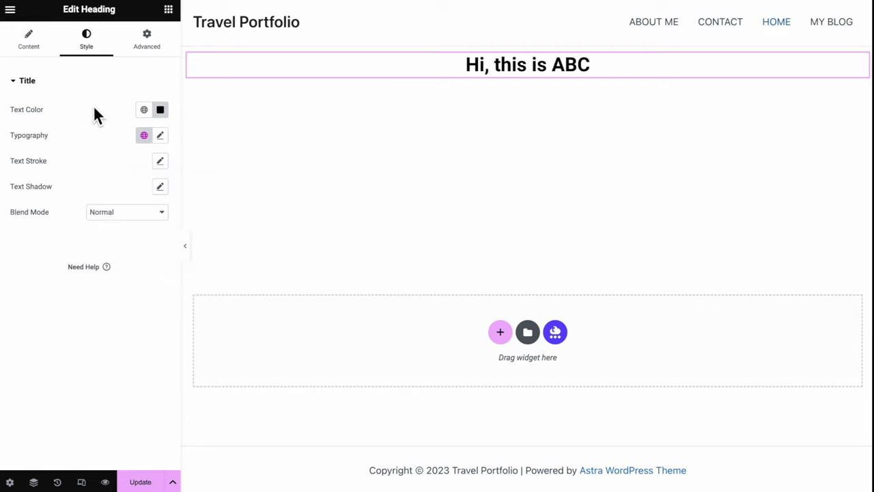
Give the heading Rowdies font at 40 px size
{"action": "left_click", "coordinate": [166, 140]}
{"action": "left_click", "coordinate": [133, 194]}
{"action": "scroll", "coordinate": [141, 299], "scroll_direction": "down", "scroll_amount": 2}
{"action": "left_click", "coordinate": [109, 329]}
{"action": "left_click_drag", "start_coordinate": [27, 239], "coordinate": [41, 241]}
Keep normal text casing and set letter spacing 0.9 and word spacing 2
{"action": "left_click", "coordinate": [113, 283]}
{"action": "left_click", "coordinate": [123, 295]}
{"action": "left_click", "coordinate": [127, 285]}
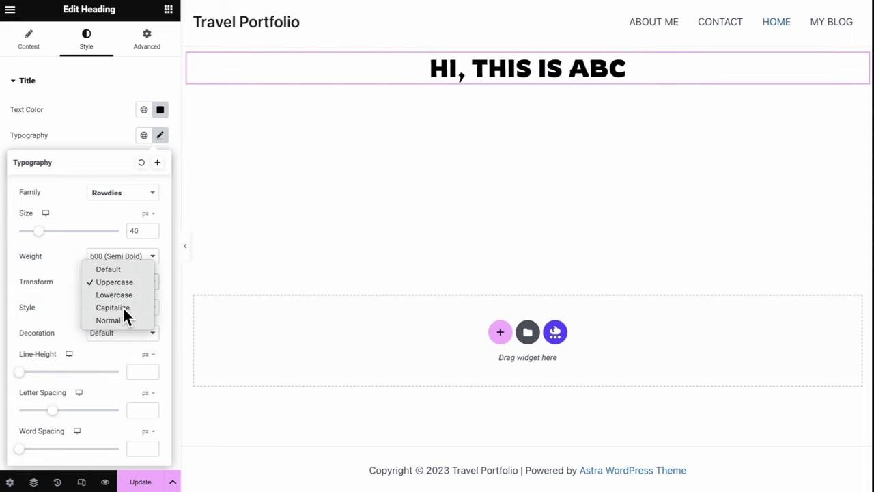
{"action": "left_click", "coordinate": [123, 307]}
{"action": "left_click", "coordinate": [129, 287]}
{"action": "left_click", "coordinate": [128, 296]}
{"action": "left_click_drag", "start_coordinate": [59, 418], "coordinate": [61, 418]}
{"action": "left_click_drag", "start_coordinate": [24, 450], "coordinate": [30, 452]}
{"action": "left_click", "coordinate": [160, 134]}
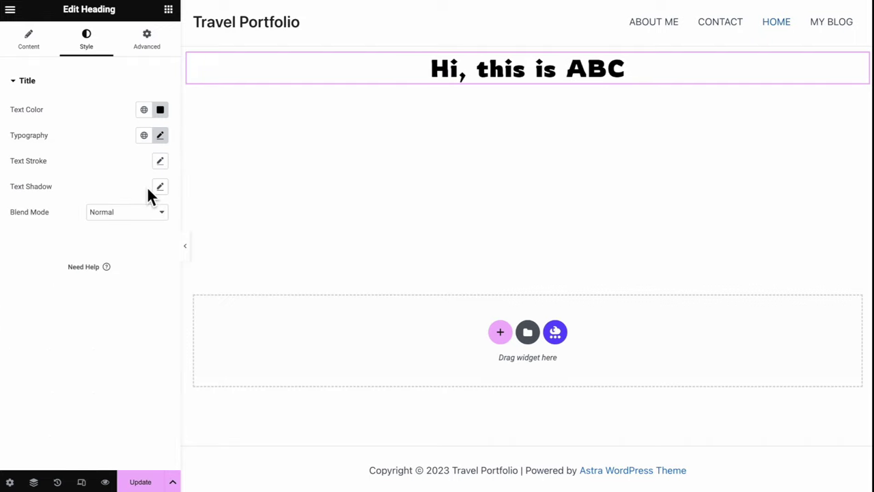
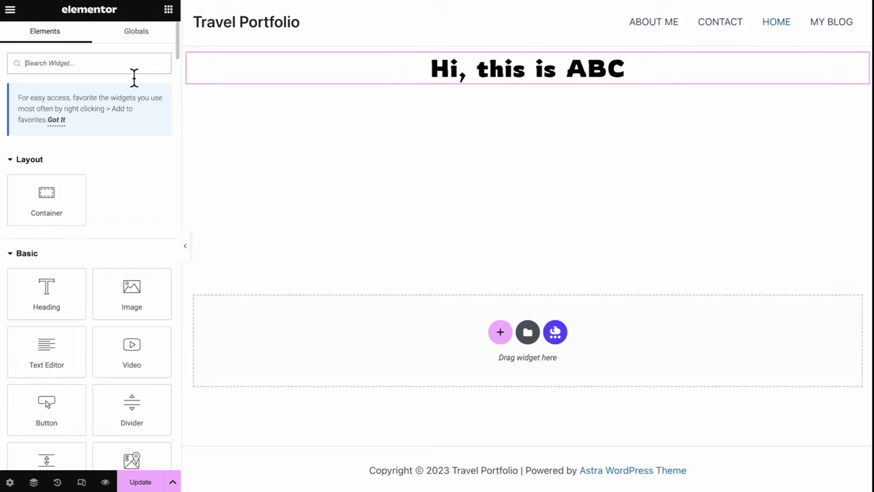
Drop a Button widget under the heading, labelled BOOK ME, centred and medium-sized
{"action": "type", "text": "butto"}
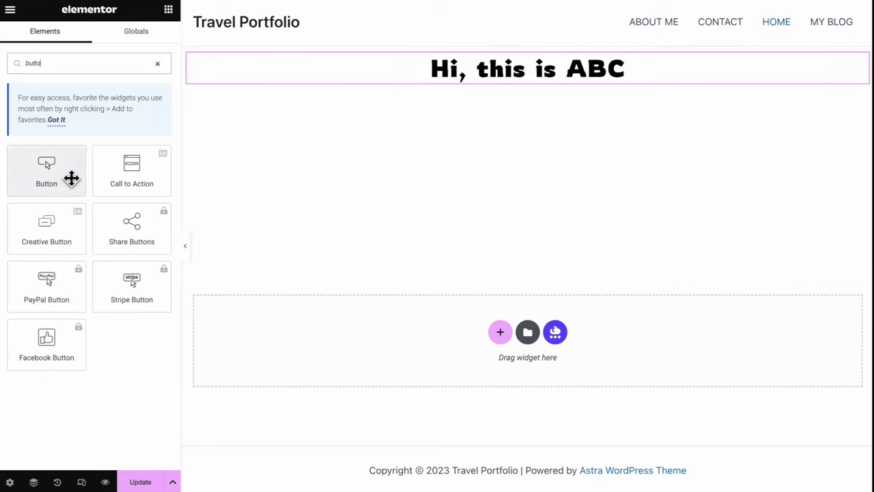
{"action": "left_click_drag", "start_coordinate": [71, 178], "coordinate": [506, 79]}
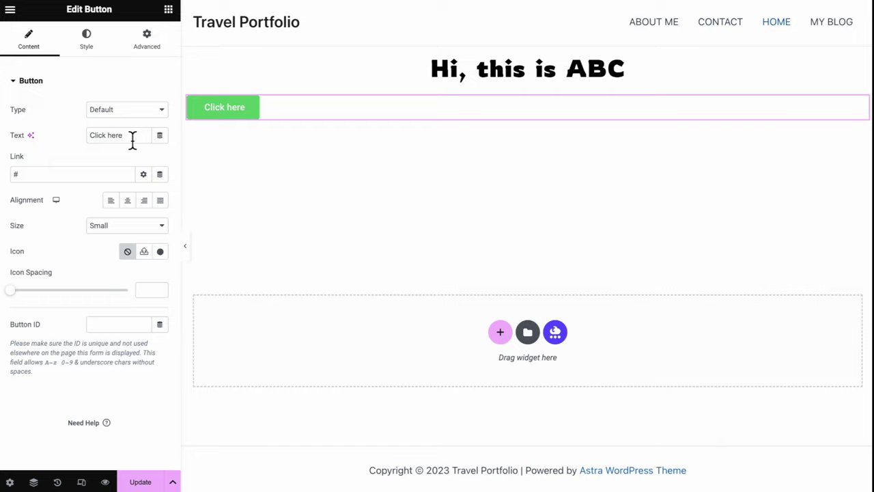
{"action": "left_click_drag", "start_coordinate": [133, 140], "coordinate": [67, 143]}
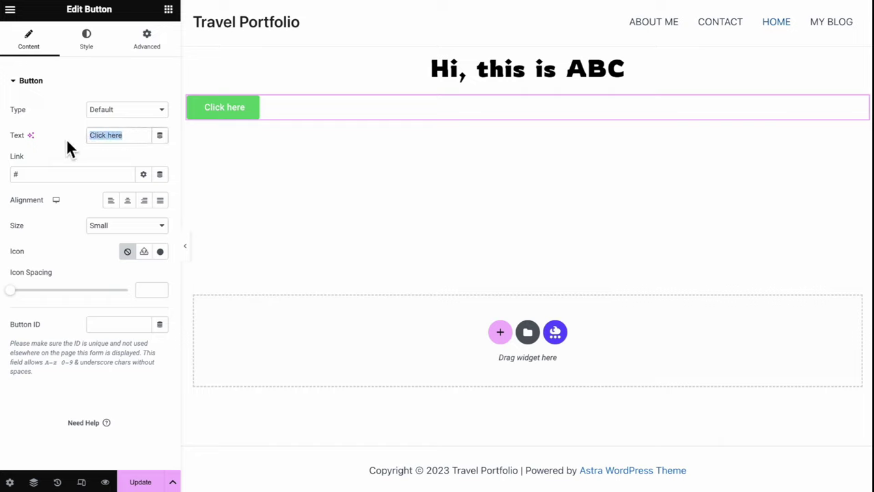
{"action": "type", "text": "BOOK ME"}
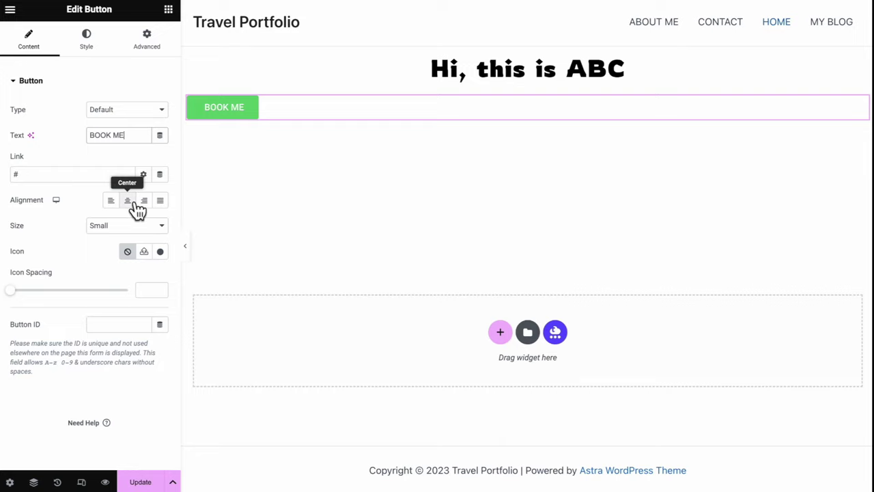
{"action": "left_click", "coordinate": [129, 200]}
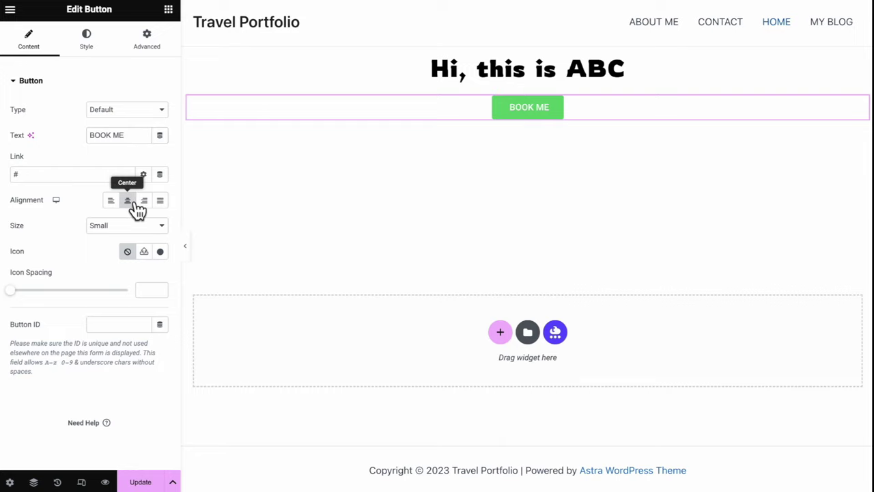
{"action": "left_click", "coordinate": [130, 227]}
{"action": "left_click", "coordinate": [124, 245]}
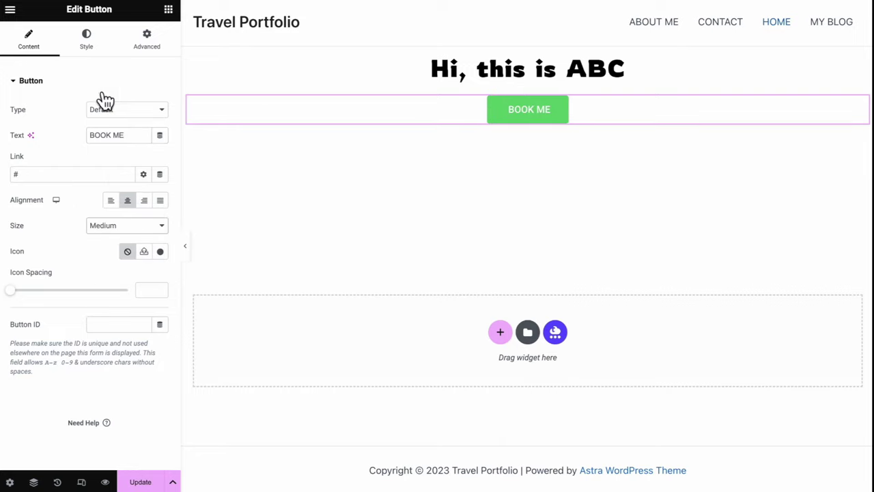
{"action": "left_click", "coordinate": [99, 49]}
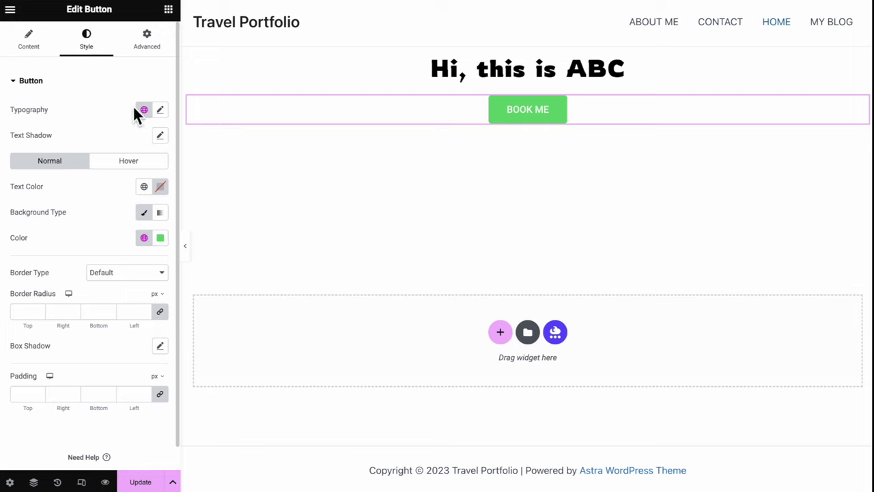
Set the button's typography font family to Russo One
{"action": "left_click", "coordinate": [164, 112]}
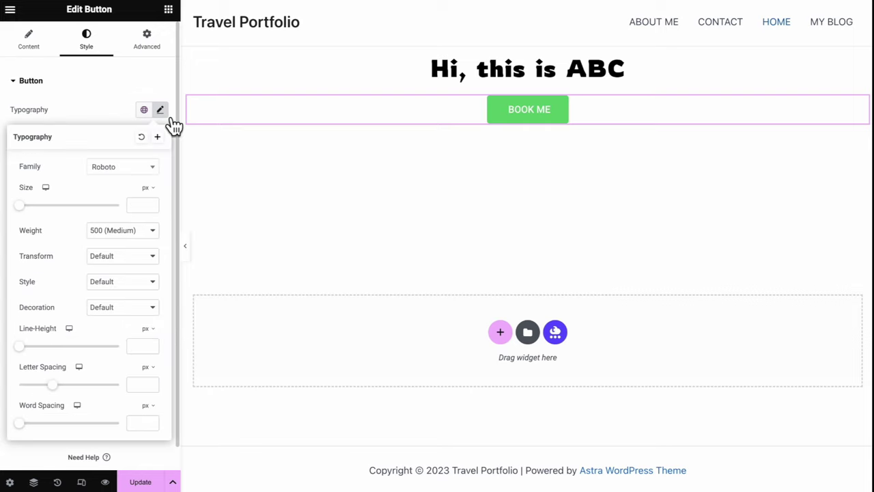
{"action": "left_click", "coordinate": [149, 168]}
{"action": "scroll", "coordinate": [141, 266], "scroll_direction": "down", "scroll_amount": 2}
{"action": "left_click", "coordinate": [140, 268]}
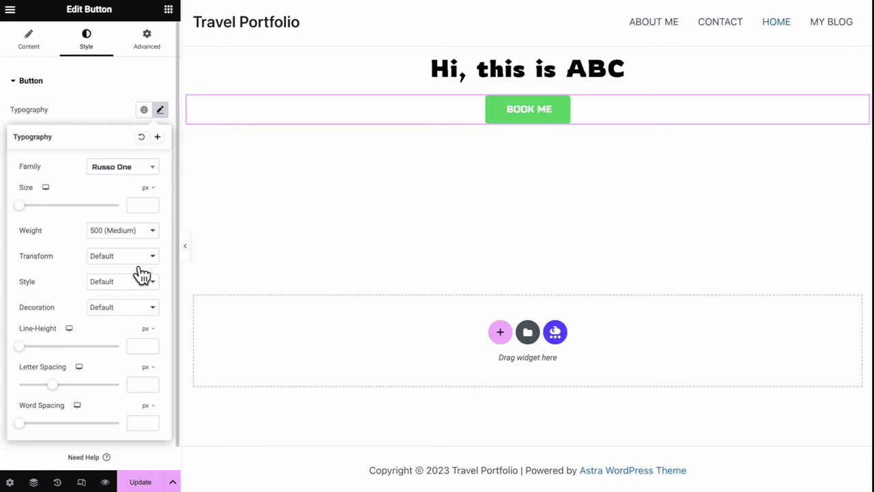
{"action": "left_click", "coordinate": [94, 137]}
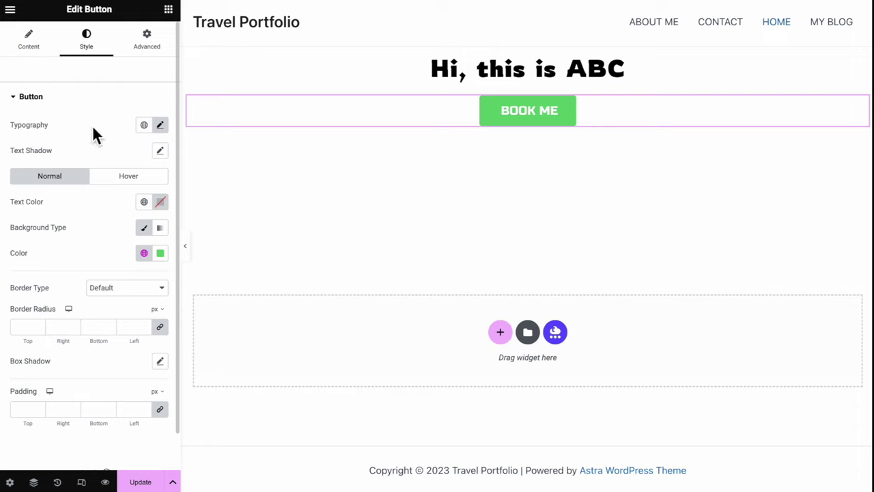
Make the button background black (#000000) with a 50 px border radius on all corners
{"action": "left_click", "coordinate": [164, 258]}
{"action": "mouse_move", "coordinate": [137, 344]}
{"action": "left_mouse_down"}
{"action": "mouse_move", "coordinate": [179, 326]}
{"action": "mouse_move", "coordinate": [185, 336]}
{"action": "mouse_move", "coordinate": [102, 409]}
{"action": "left_mouse_up"}
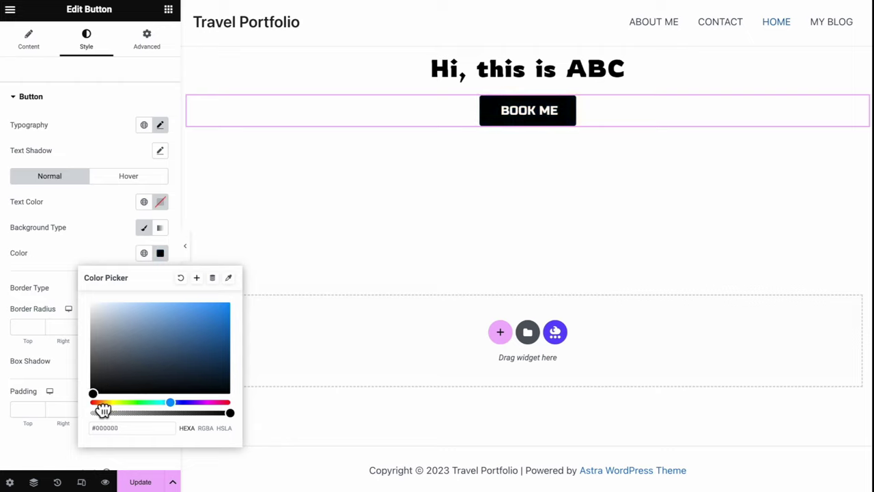
{"action": "left_click", "coordinate": [95, 249]}
{"action": "scroll", "coordinate": [99, 256], "scroll_direction": "down", "scroll_amount": 2}
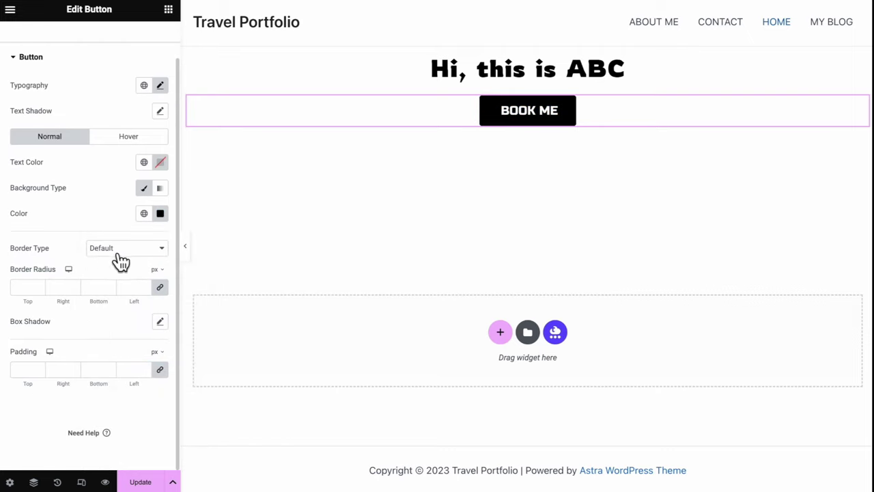
{"action": "left_click", "coordinate": [26, 287]}
{"action": "type", "text": "50"}
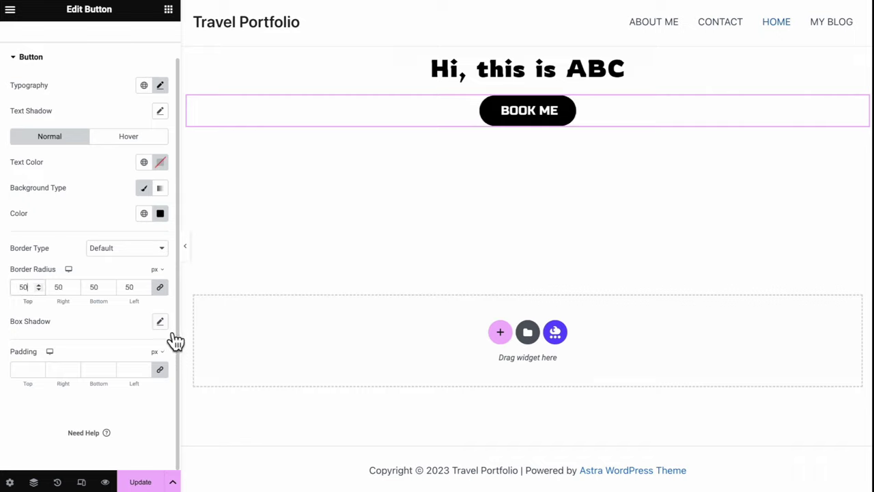
Try a box shadow offset down and right, then reset it to default
{"action": "left_click", "coordinate": [168, 324]}
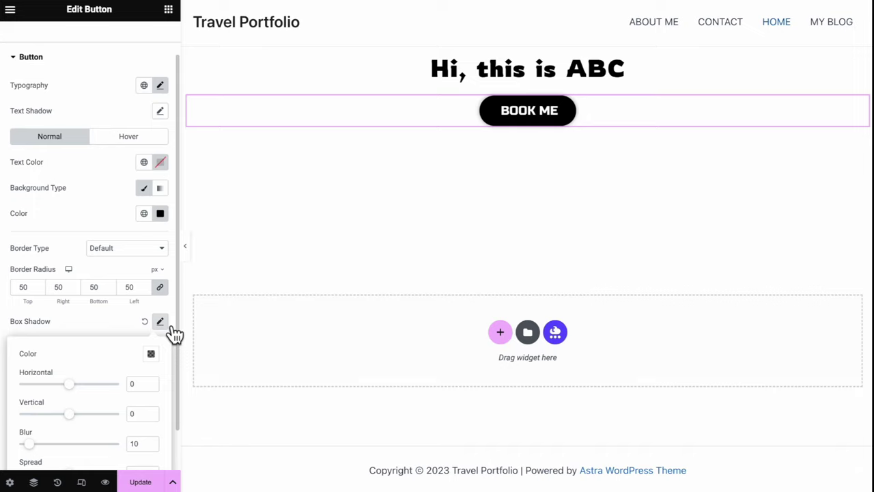
{"action": "left_click_drag", "start_coordinate": [74, 422], "coordinate": [82, 426]}
{"action": "left_click", "coordinate": [91, 428]}
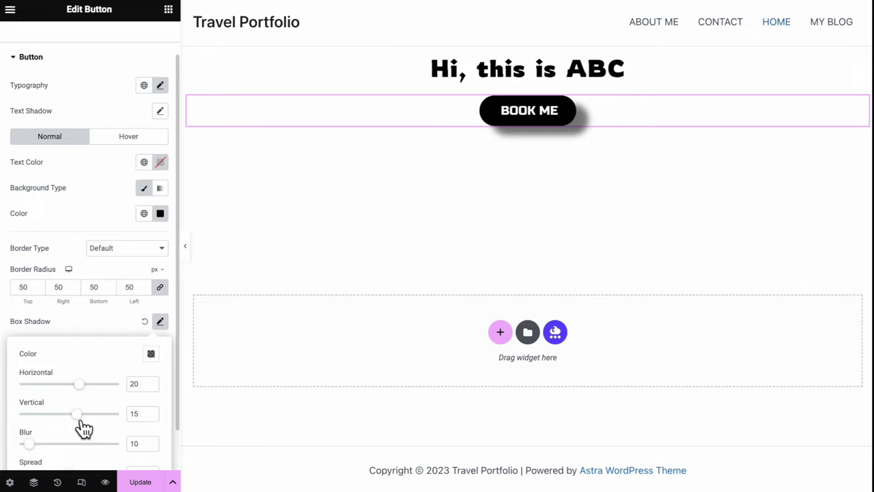
{"action": "left_click", "coordinate": [146, 322]}
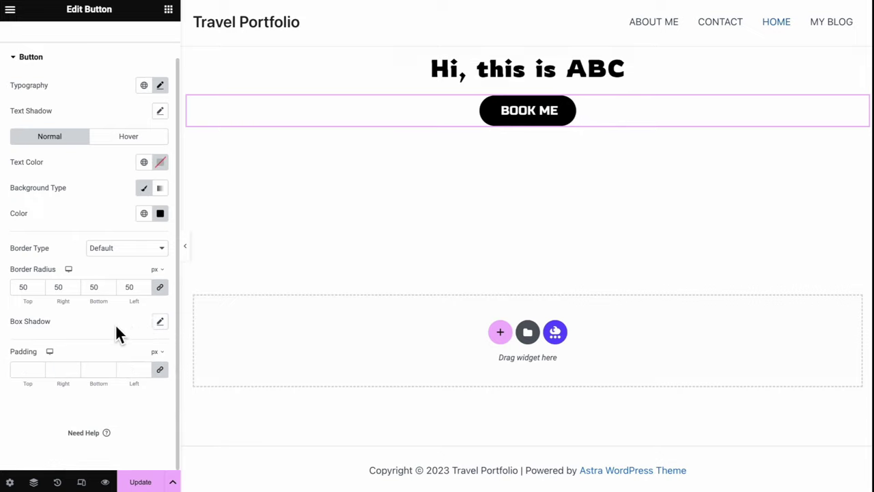
{"action": "left_click", "coordinate": [134, 145]}
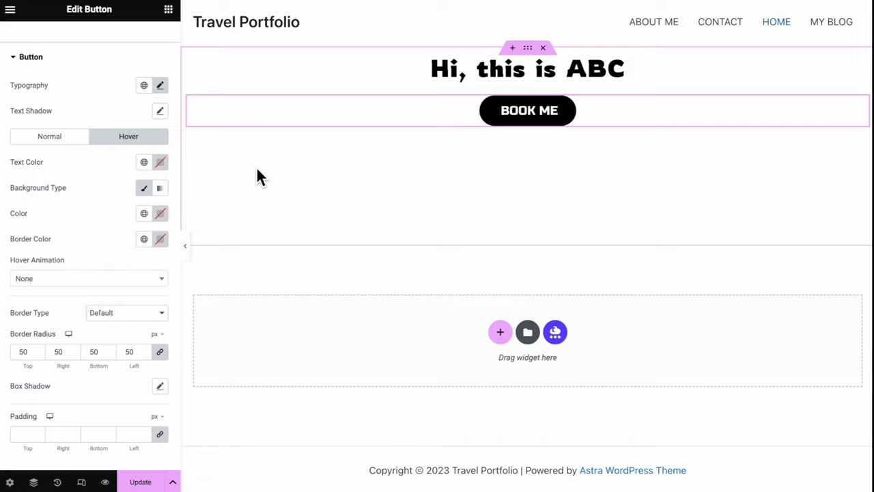
Set the button's hover text colour to black and hover background to white
{"action": "left_click", "coordinate": [160, 161]}
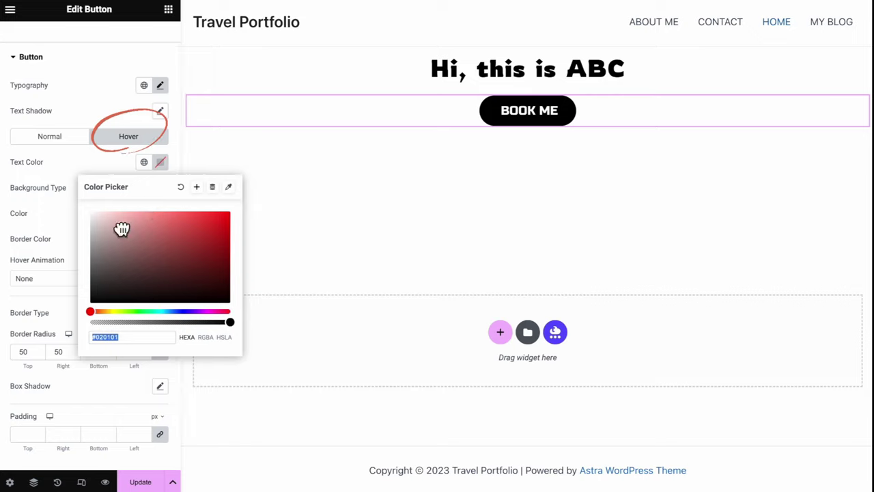
{"action": "left_click_drag", "start_coordinate": [101, 259], "coordinate": [96, 317]}
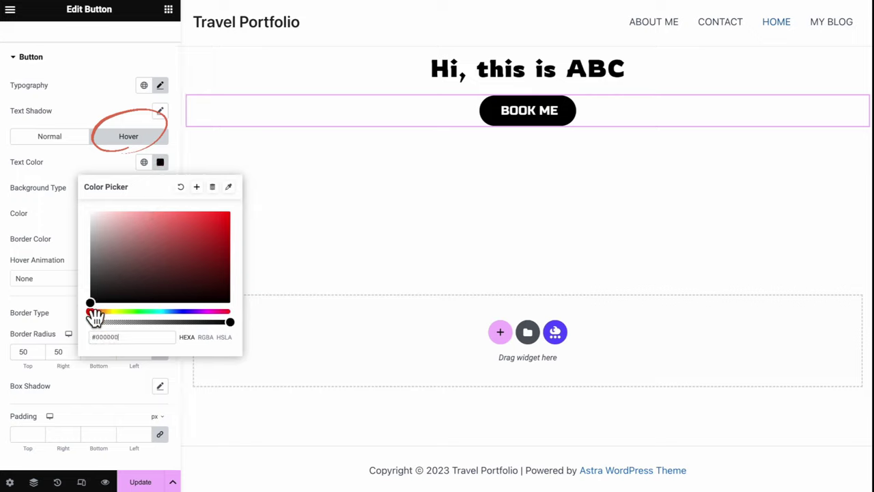
{"action": "left_click", "coordinate": [63, 186]}
{"action": "left_click", "coordinate": [160, 213]}
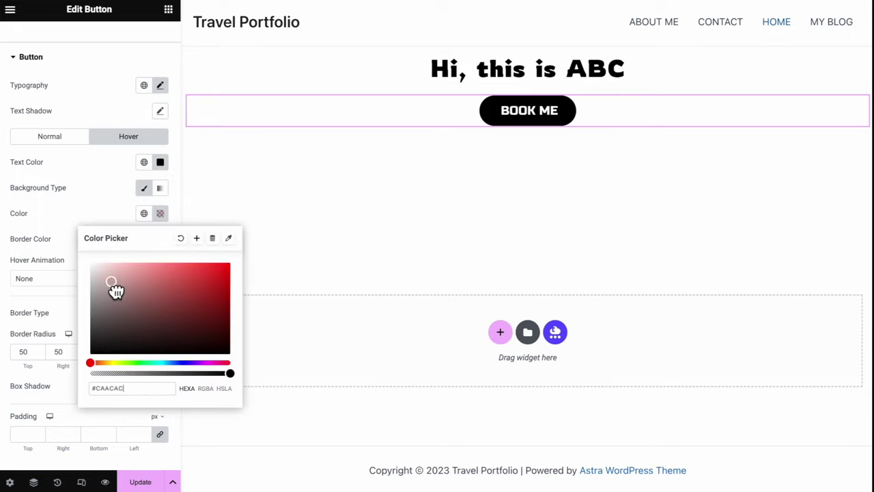
{"action": "left_click_drag", "start_coordinate": [111, 289], "coordinate": [87, 257]}
{"action": "left_click", "coordinate": [85, 205]}
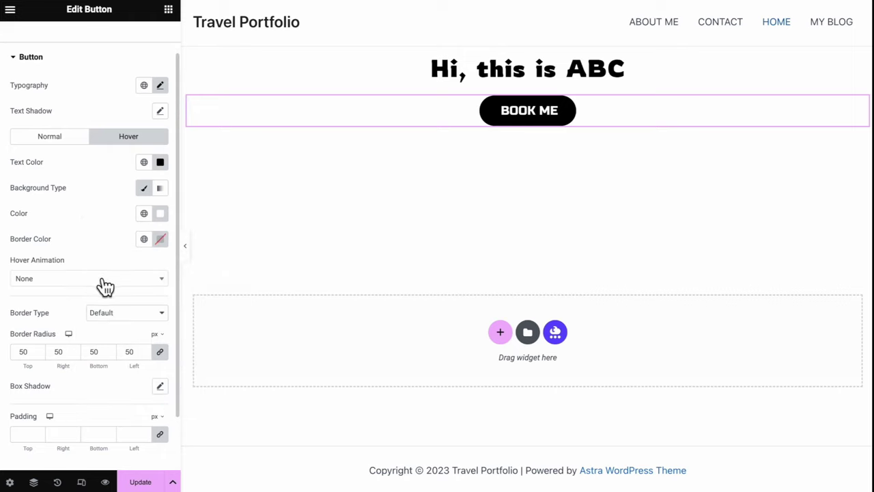
Apply the Float hover animation and preview the page with the panel collapsed
{"action": "left_click", "coordinate": [103, 280]}
{"action": "type", "text": "flo"}
{"action": "left_click", "coordinate": [92, 316]}
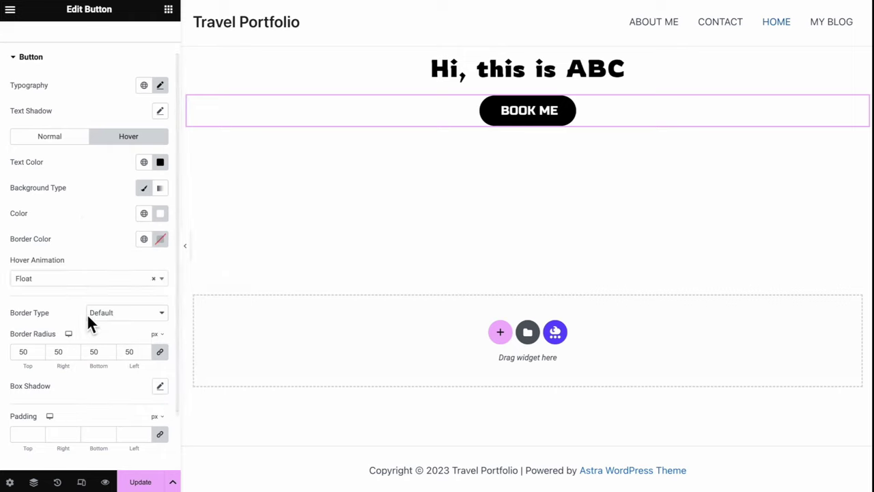
{"action": "left_click", "coordinate": [187, 247]}
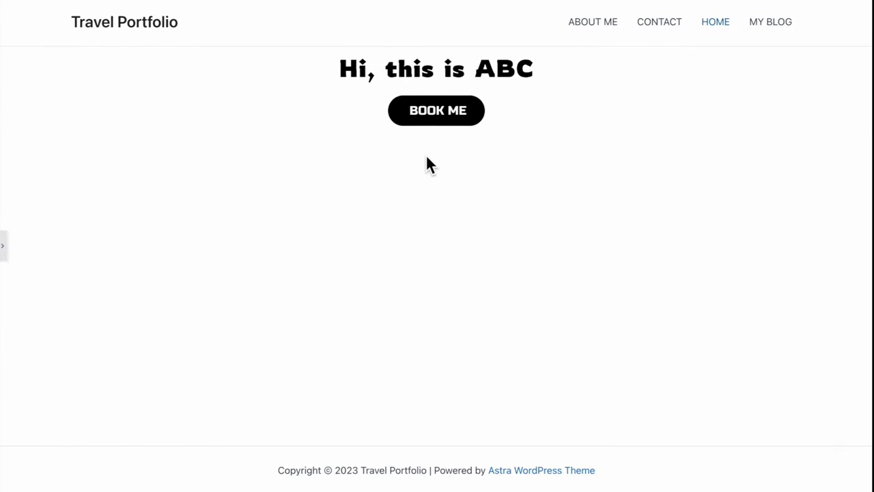
{"action": "left_click", "coordinate": [3, 257]}
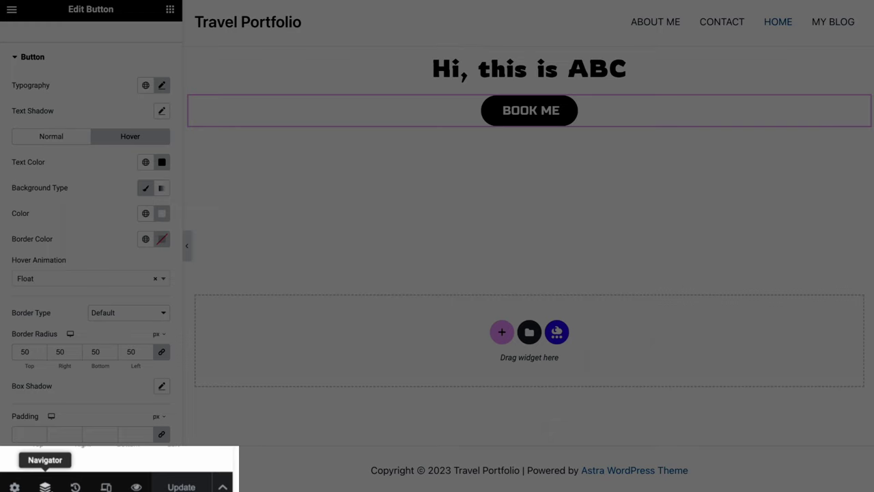
Open the Navigator with Ctrl+I and select the Container holding the heading and button
{"action": "key", "text": "ctrl+i"}
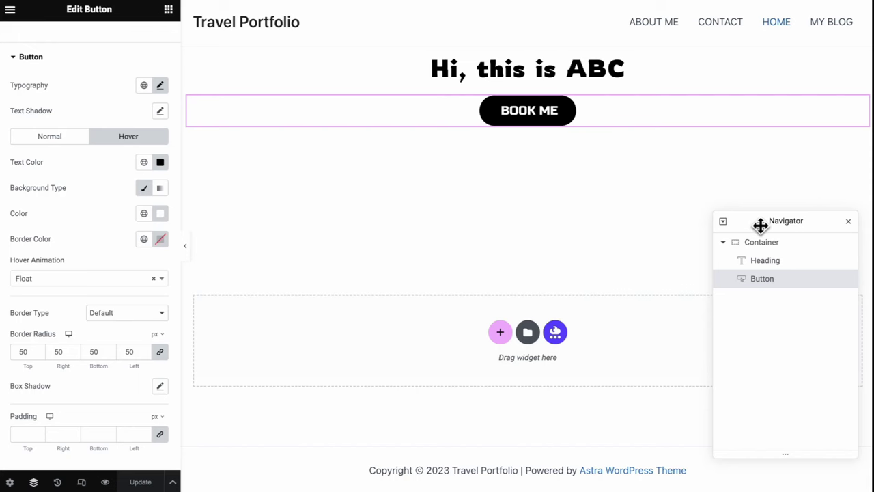
{"action": "left_click_drag", "start_coordinate": [761, 225], "coordinate": [717, 62]}
{"action": "left_click", "coordinate": [737, 82]}
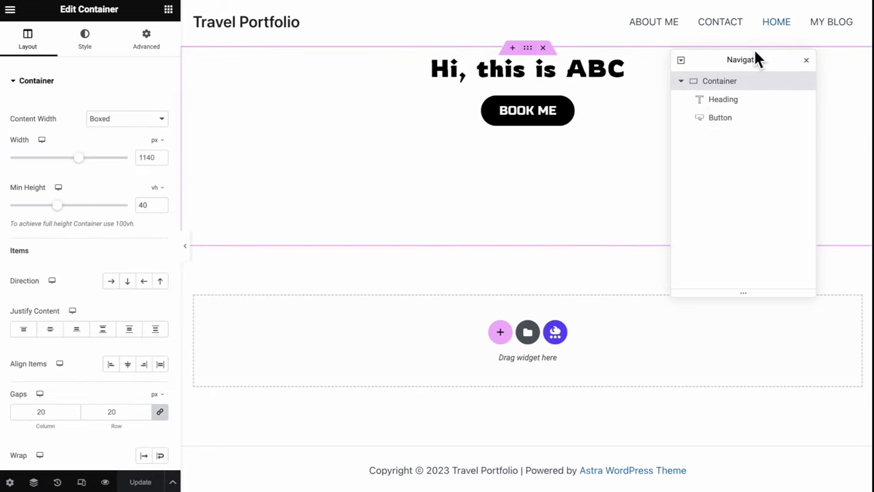
{"action": "left_click", "coordinate": [808, 62]}
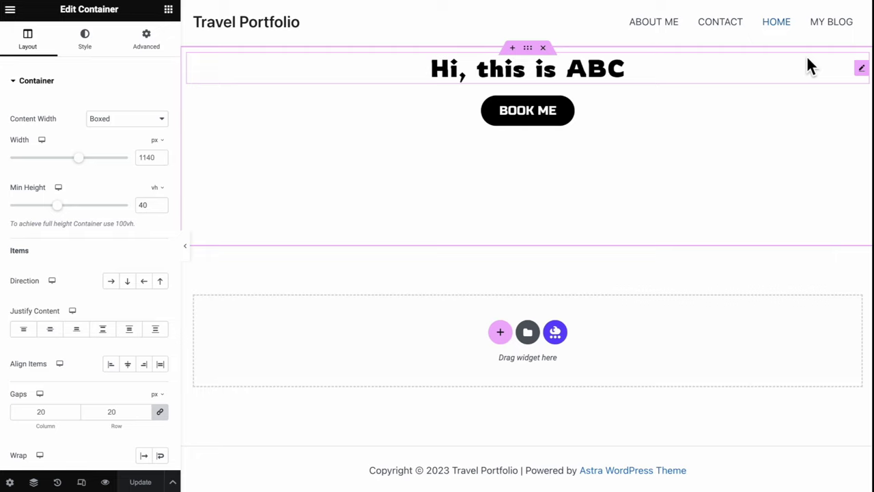
{"action": "right_click", "coordinate": [537, 62]}
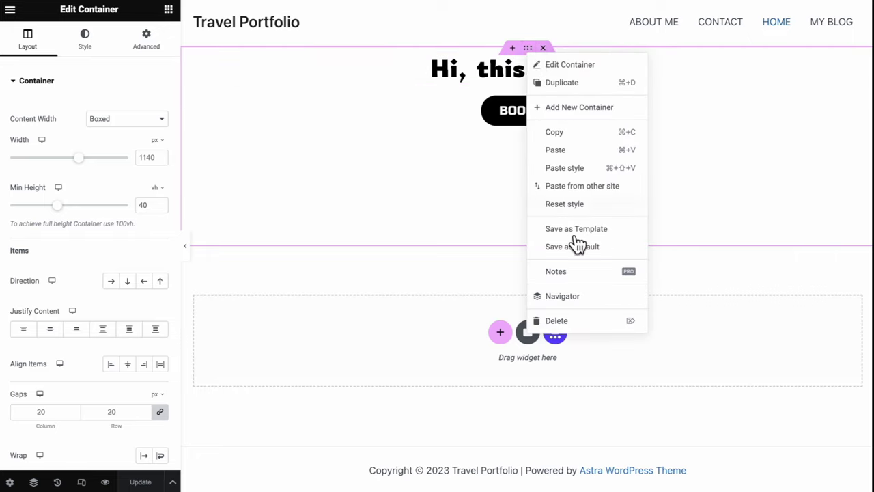
{"action": "left_click", "coordinate": [561, 296]}
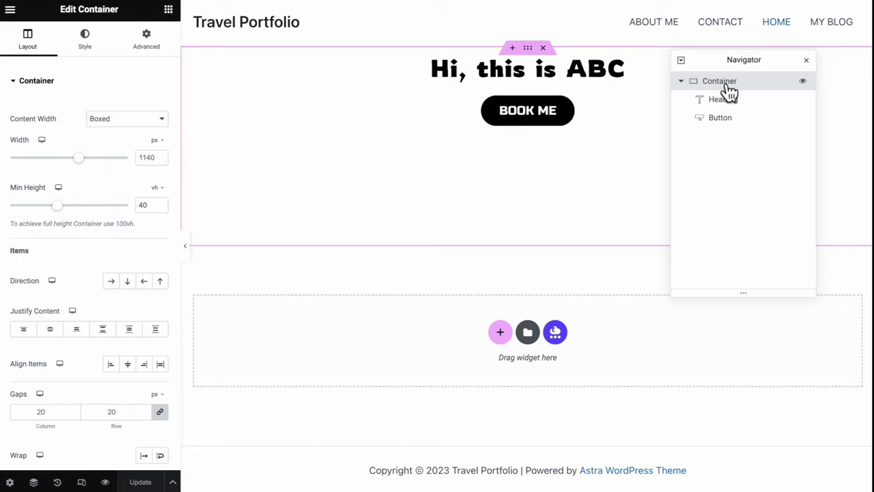
Select the Heading, the Button, then the Container in the Navigator, collapsing and re-expanding its tree
{"action": "left_click", "coordinate": [728, 106]}
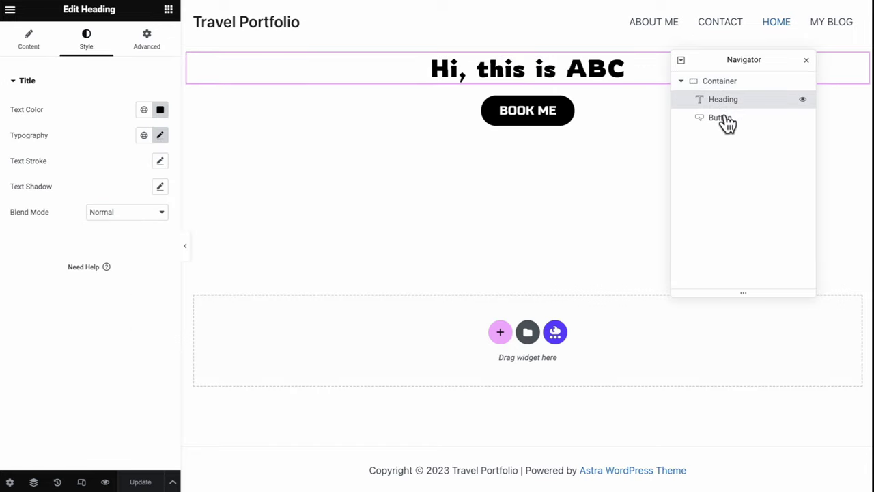
{"action": "left_click", "coordinate": [727, 126]}
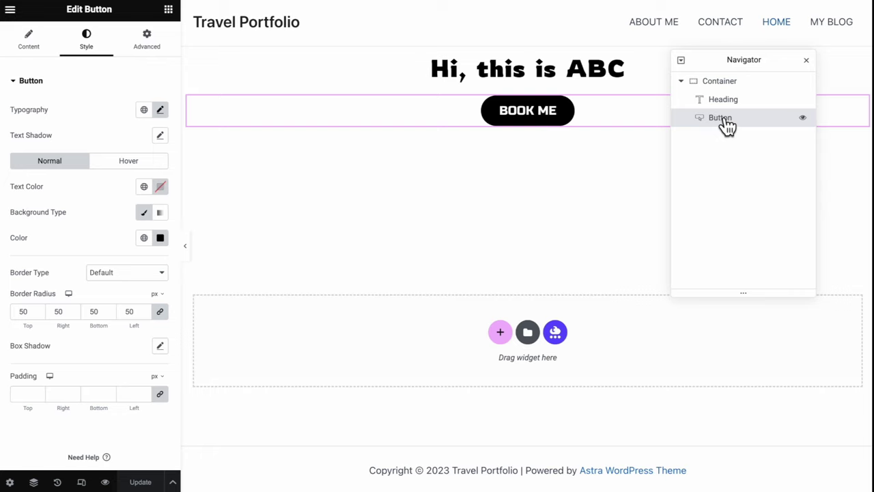
{"action": "left_click", "coordinate": [722, 85]}
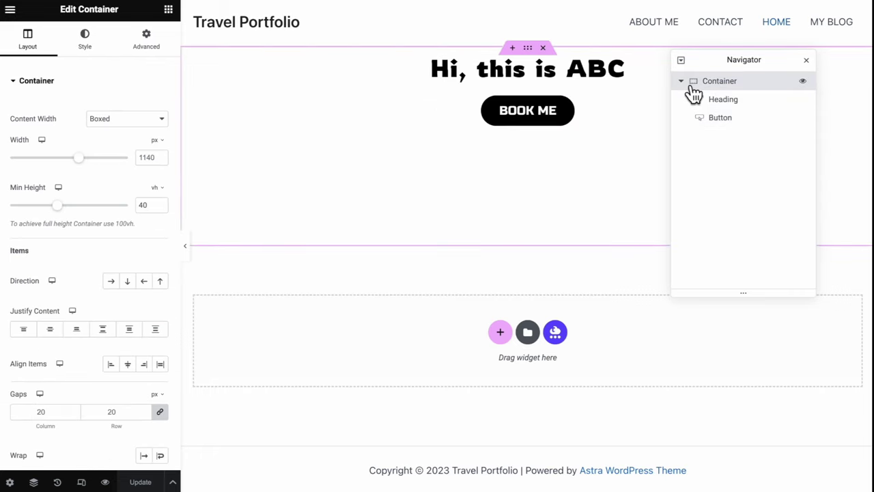
{"action": "left_click", "coordinate": [693, 88]}
{"action": "left_click", "coordinate": [694, 94]}
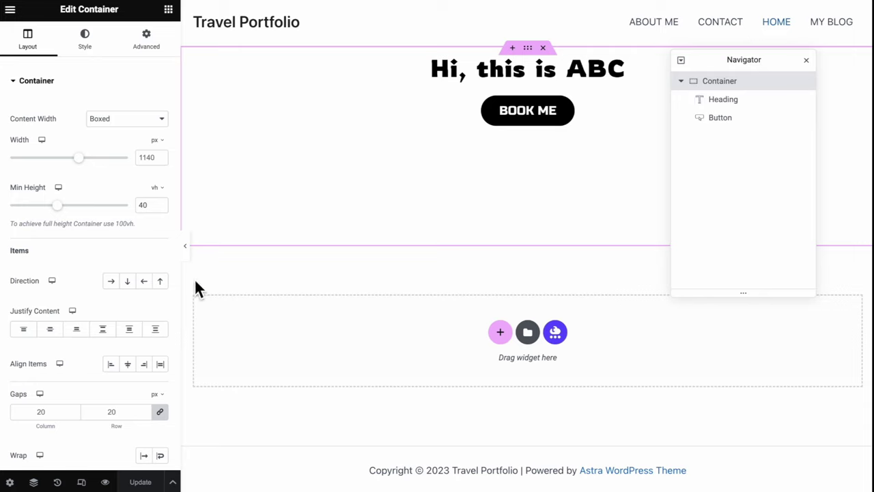
Set the container's direction to Row after trying the other direction options
{"action": "left_click", "coordinate": [113, 286]}
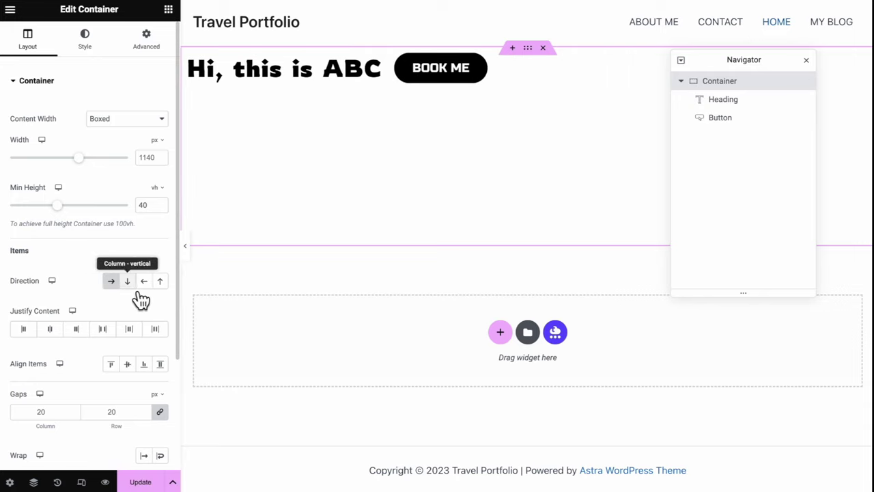
{"action": "left_click", "coordinate": [133, 290]}
{"action": "left_click", "coordinate": [146, 286]}
{"action": "left_click_drag", "start_coordinate": [755, 63], "coordinate": [755, 164]}
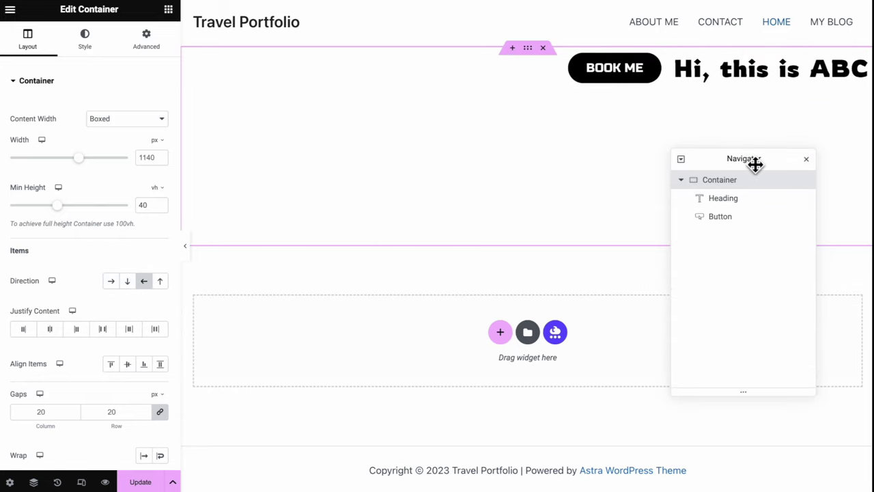
{"action": "left_click", "coordinate": [163, 285]}
{"action": "left_click", "coordinate": [114, 283]}
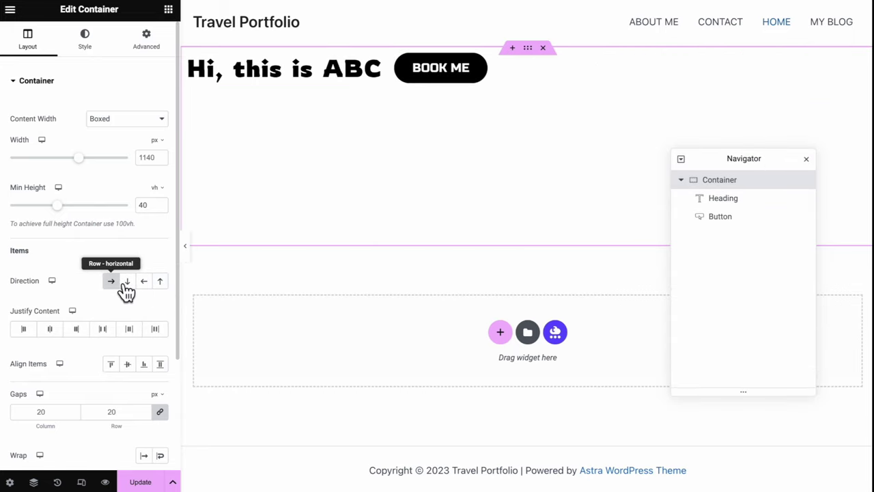
Set Justify Content and Align Items to Center with a 30 px gap
{"action": "left_click", "coordinate": [52, 332]}
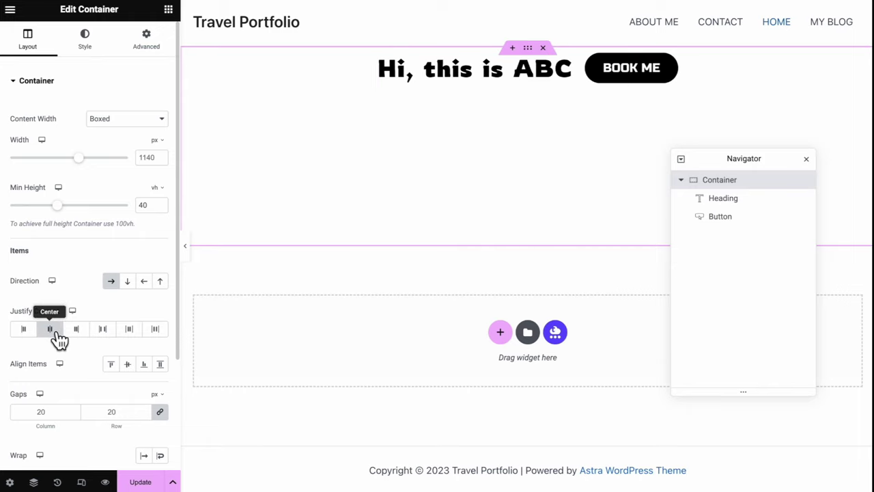
{"action": "left_click", "coordinate": [29, 334]}
{"action": "left_click", "coordinate": [104, 336]}
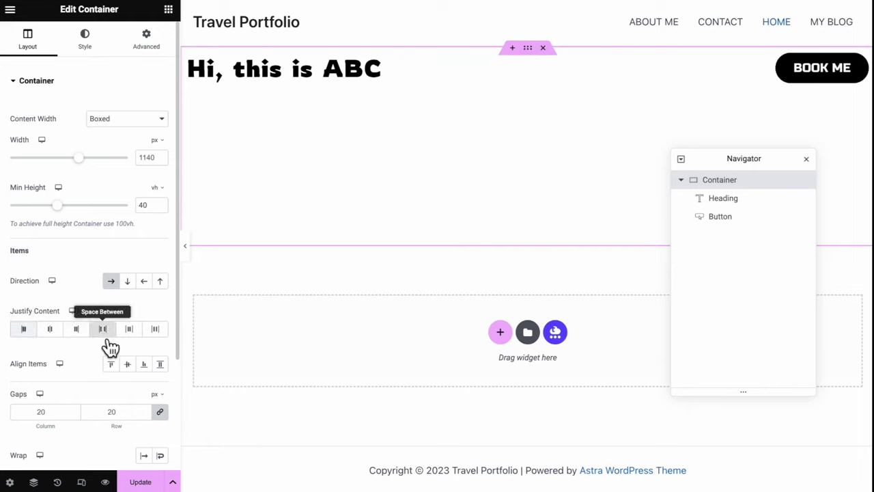
{"action": "left_click", "coordinate": [134, 343]}
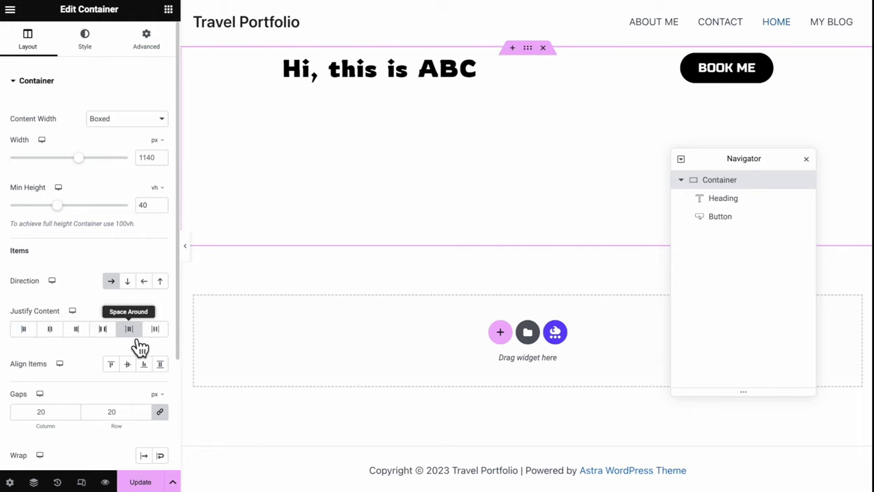
{"action": "left_click", "coordinate": [60, 343]}
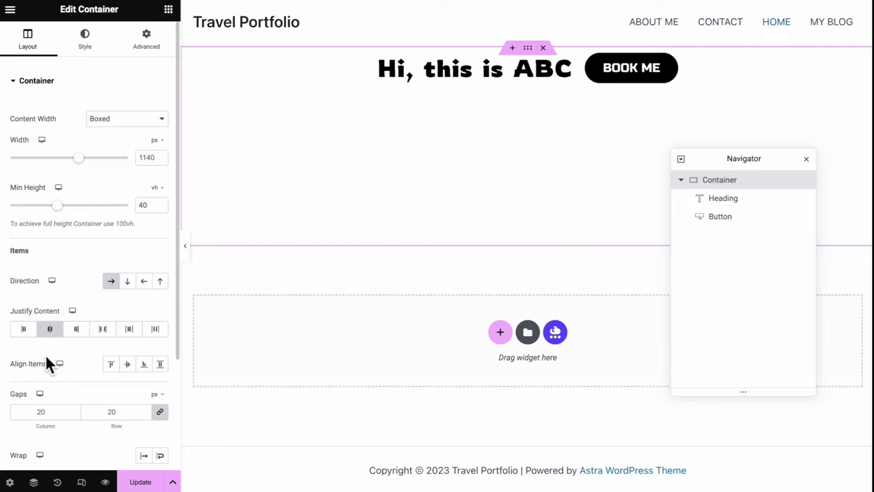
{"action": "left_click", "coordinate": [135, 369]}
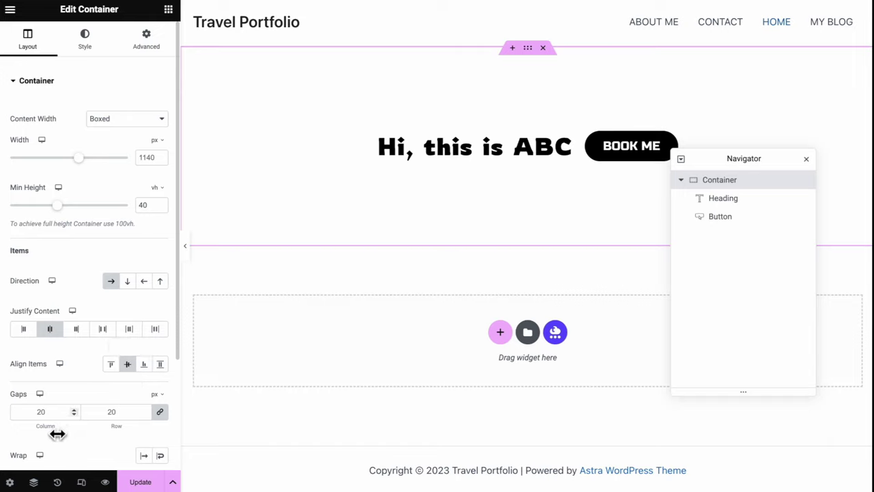
{"action": "left_click_drag", "start_coordinate": [49, 434], "coordinate": [71, 435]}
Duplicate the BOOK ME button several times to make six copies
{"action": "scroll", "coordinate": [71, 433], "scroll_direction": "down", "scroll_amount": 3}
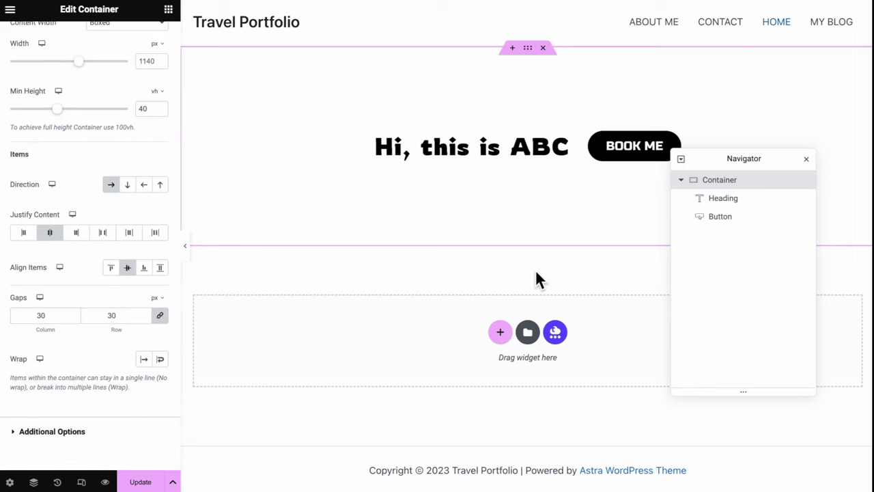
{"action": "left_click", "coordinate": [746, 226]}
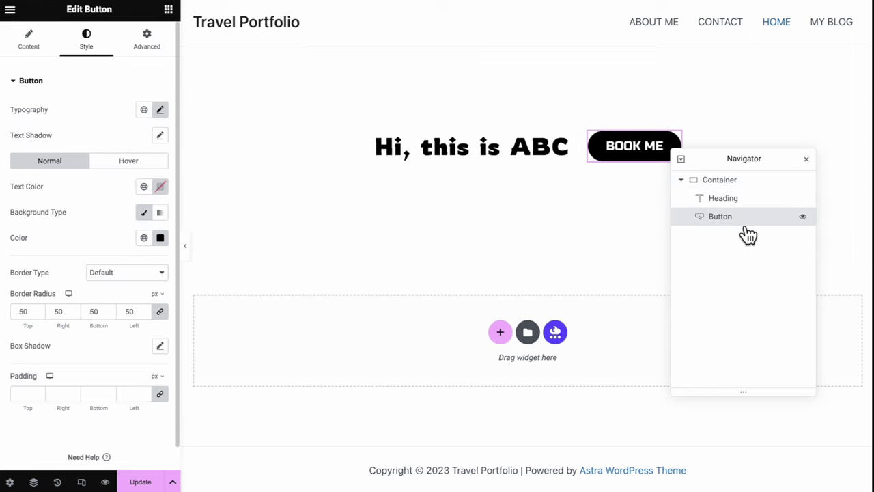
{"action": "right_click", "coordinate": [747, 230]}
{"action": "left_click", "coordinate": [758, 259]}
{"action": "key", "text": "ctrl+d"}
{"action": "key", "text": "ctrl+d"}
{"action": "key", "text": "ctrl+d"}
{"action": "key", "text": "ctrl+d"}
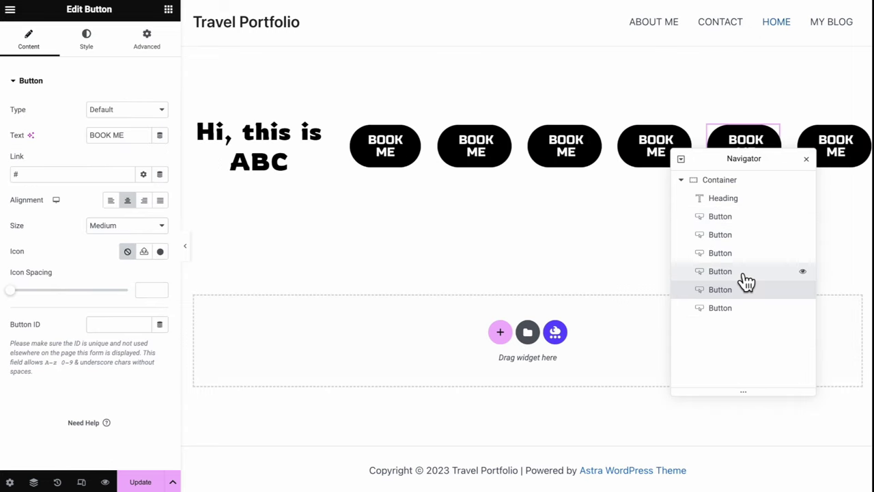
Toggle the container's Wrap setting on and off, leaving it at No wrap
{"action": "left_click_drag", "start_coordinate": [760, 167], "coordinate": [764, 255]}
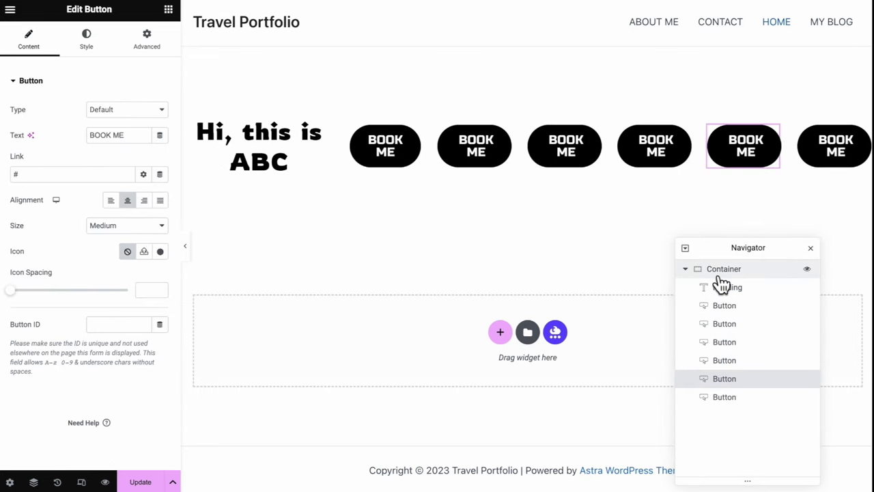
{"action": "left_click", "coordinate": [718, 273]}
{"action": "left_click", "coordinate": [692, 271]}
{"action": "left_click", "coordinate": [692, 271]}
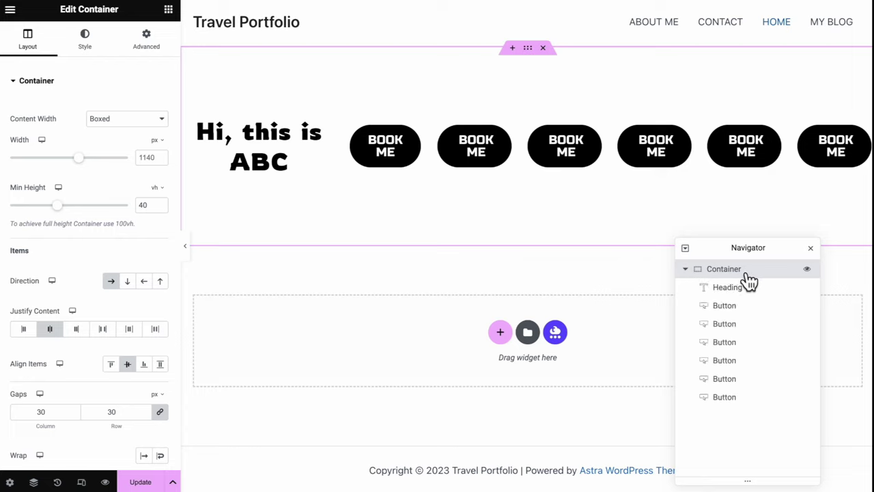
{"action": "scroll", "coordinate": [118, 386], "scroll_direction": "down", "scroll_amount": 2}
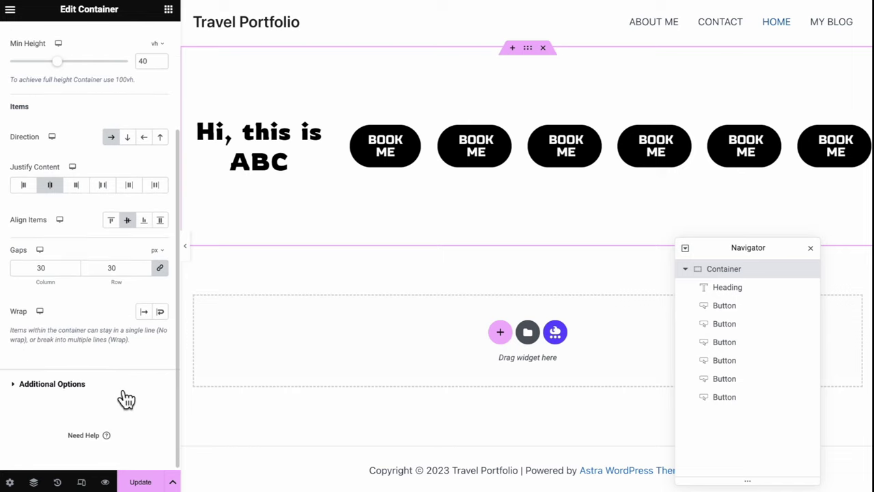
{"action": "left_click", "coordinate": [161, 312]}
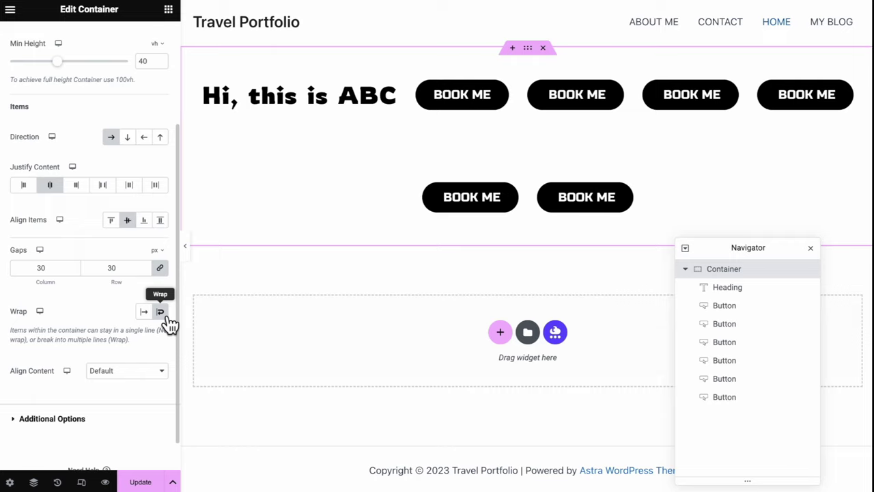
{"action": "left_click", "coordinate": [161, 312]}
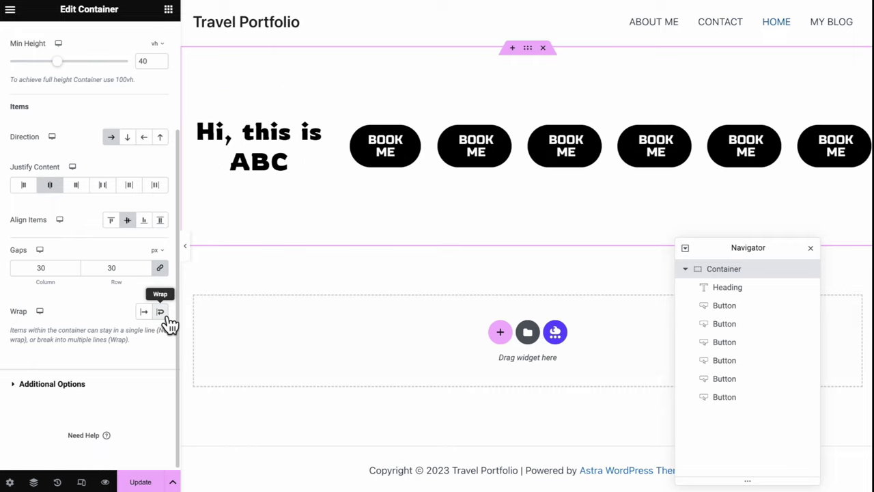
{"action": "left_click", "coordinate": [161, 313]}
{"action": "left_click", "coordinate": [161, 312]}
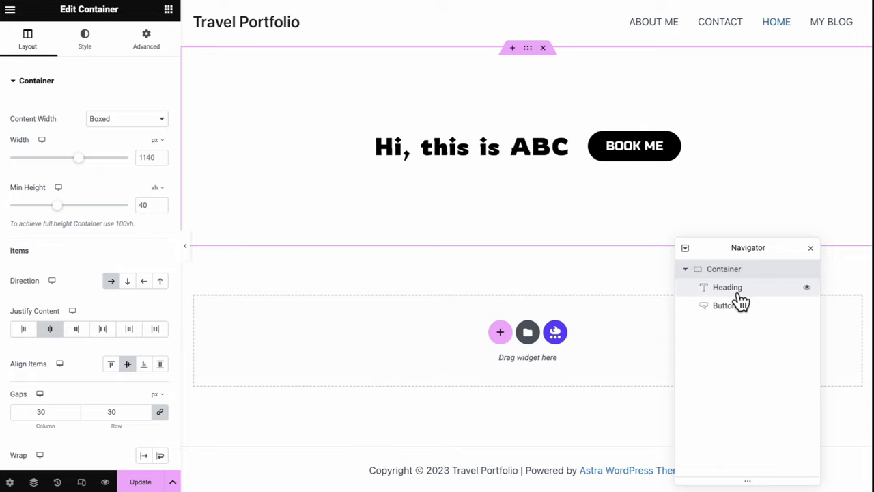
Give the heading unlinked Advanced margins of 50 px top and 50 px right
{"action": "left_click", "coordinate": [738, 294]}
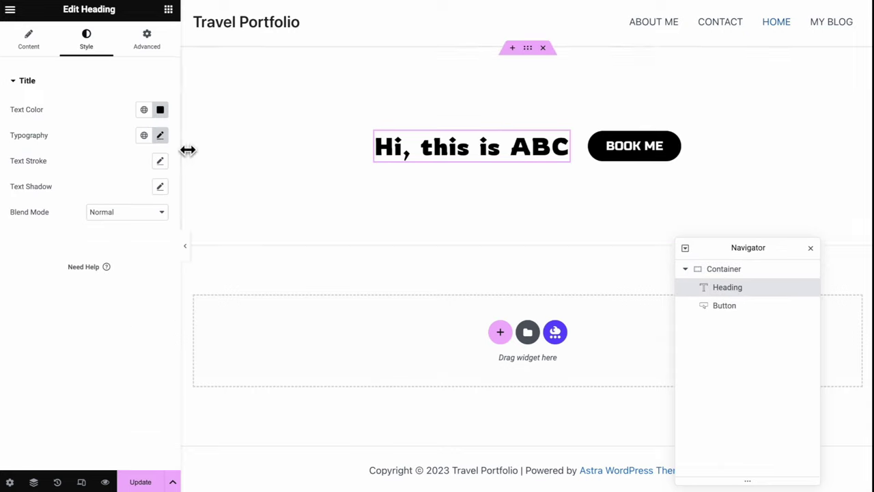
{"action": "left_click", "coordinate": [157, 55]}
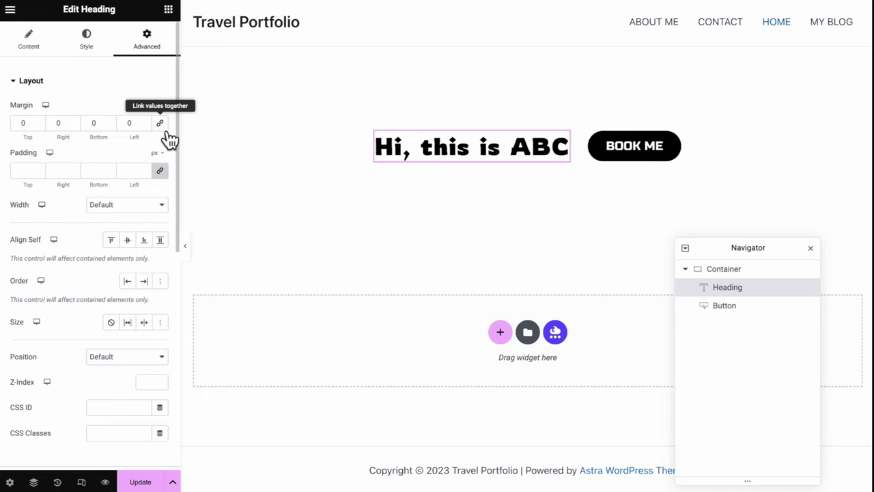
{"action": "left_click", "coordinate": [165, 172]}
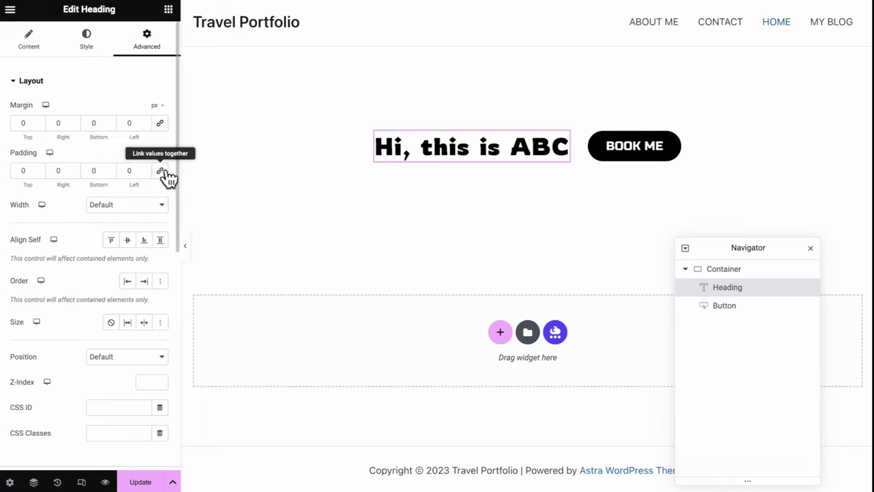
{"action": "left_click", "coordinate": [23, 123]}
{"action": "type", "text": "50"}
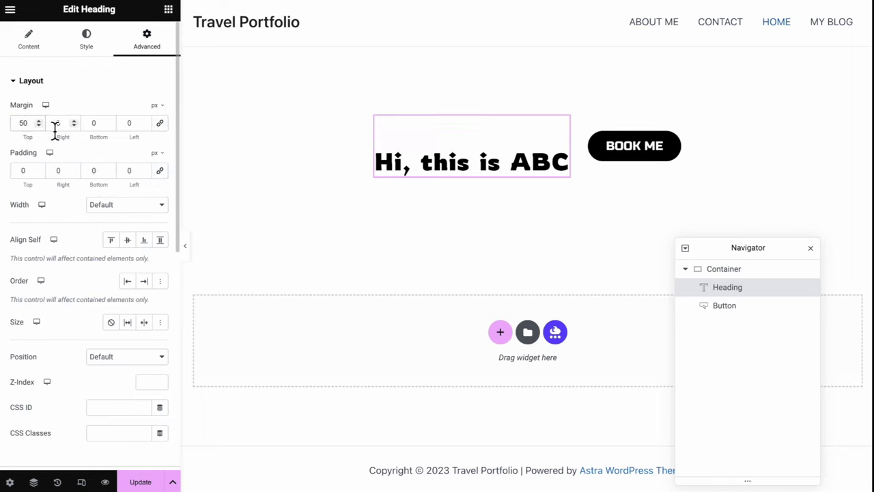
{"action": "left_click", "coordinate": [56, 124]}
{"action": "type", "text": "50"}
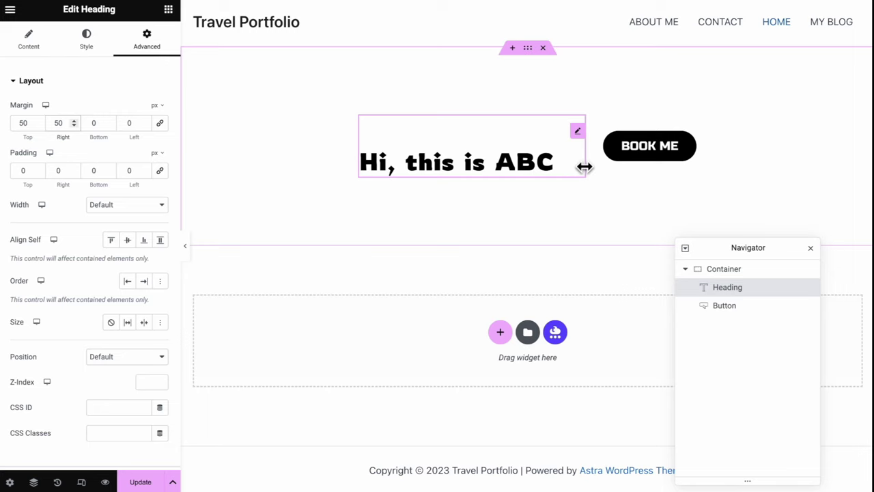
{"action": "left_click", "coordinate": [527, 49]}
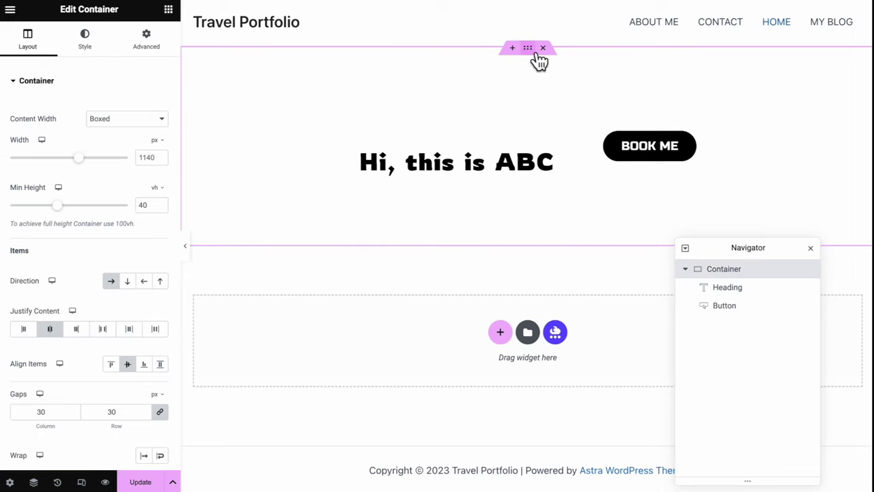
Give the container a pale pink solid-colour background
{"action": "left_click", "coordinate": [88, 39]}
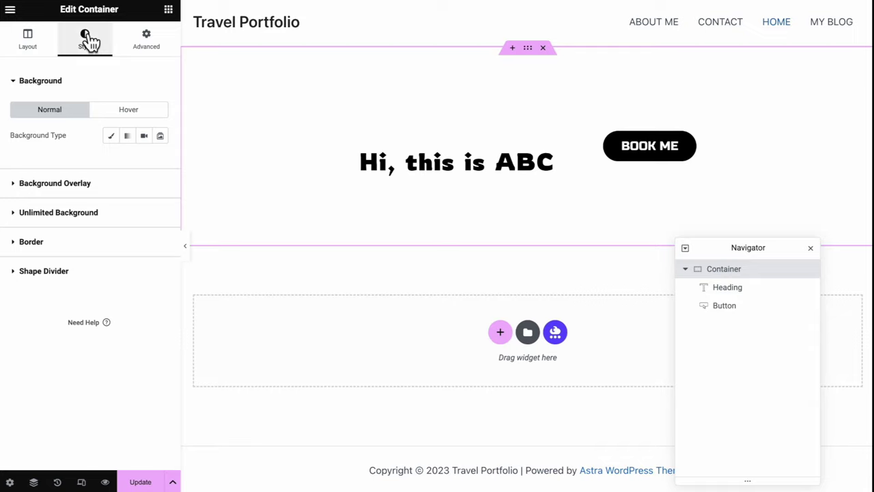
{"action": "left_click", "coordinate": [111, 135]}
{"action": "left_click", "coordinate": [144, 161]}
{"action": "left_click", "coordinate": [160, 161]}
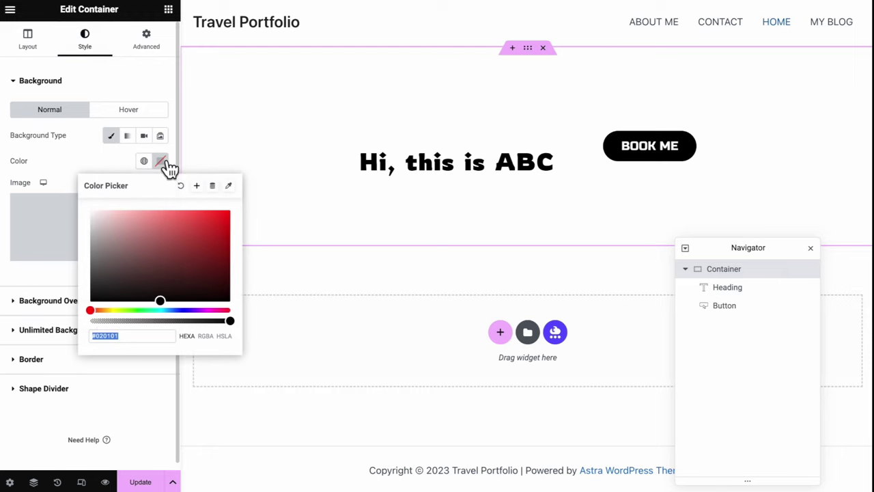
{"action": "left_click", "coordinate": [117, 223]}
{"action": "left_click_drag", "start_coordinate": [126, 233], "coordinate": [112, 216]}
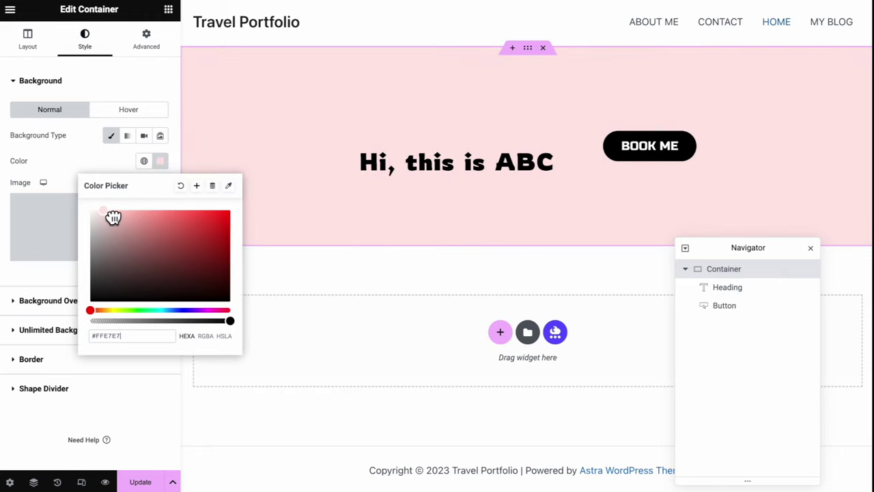
{"action": "left_click", "coordinate": [127, 102]}
Set the container's top margin to 100 and unlinked left and right padding to 100, then preview
{"action": "left_click", "coordinate": [150, 51]}
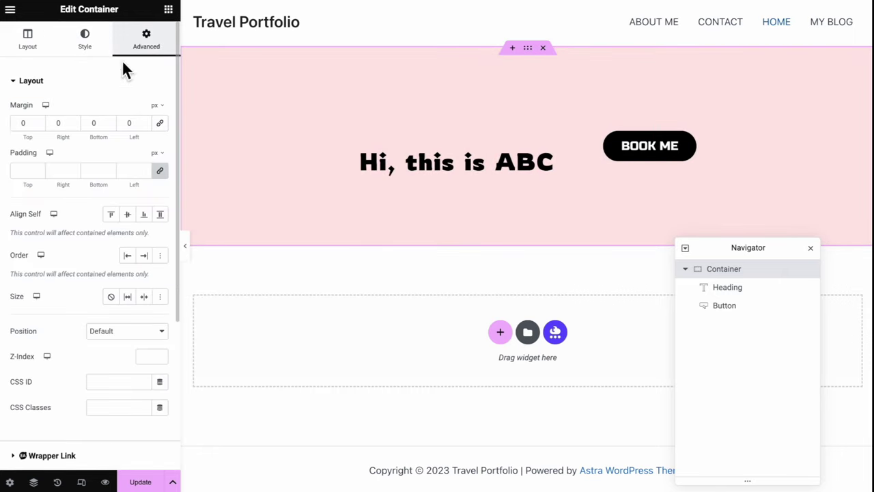
{"action": "left_click", "coordinate": [21, 123]}
{"action": "type", "text": "100"}
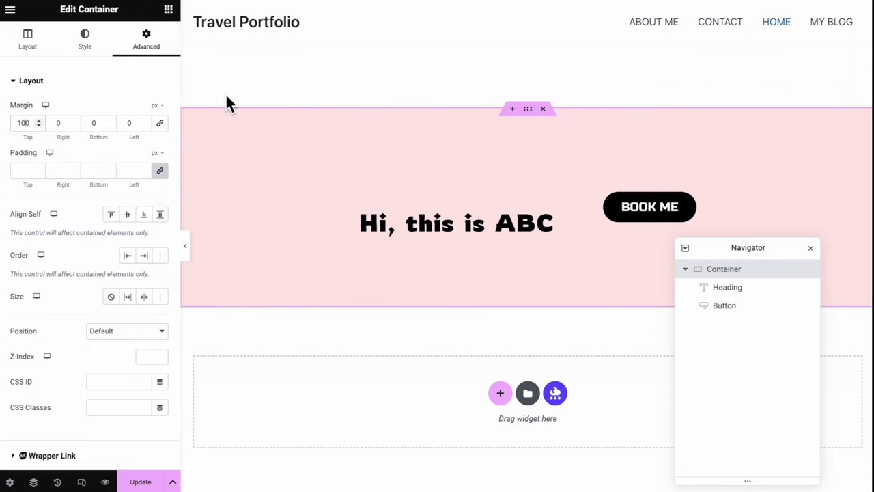
{"action": "left_click", "coordinate": [28, 175]}
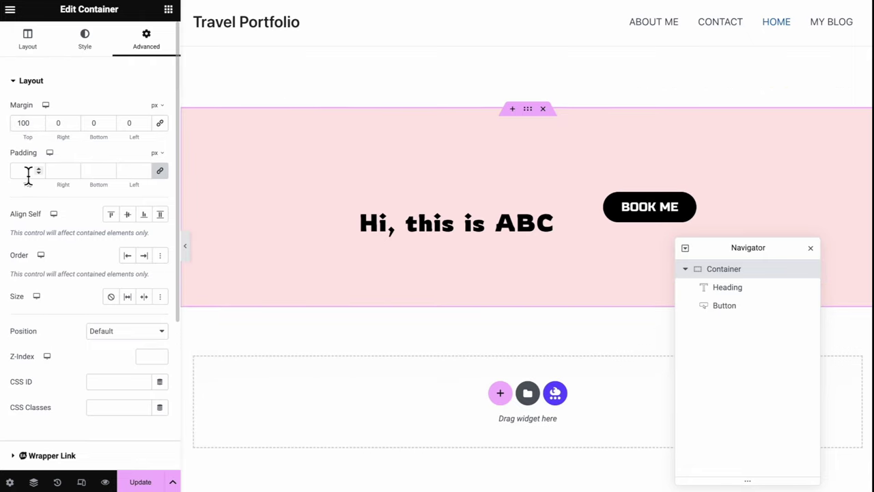
{"action": "left_click", "coordinate": [161, 171]}
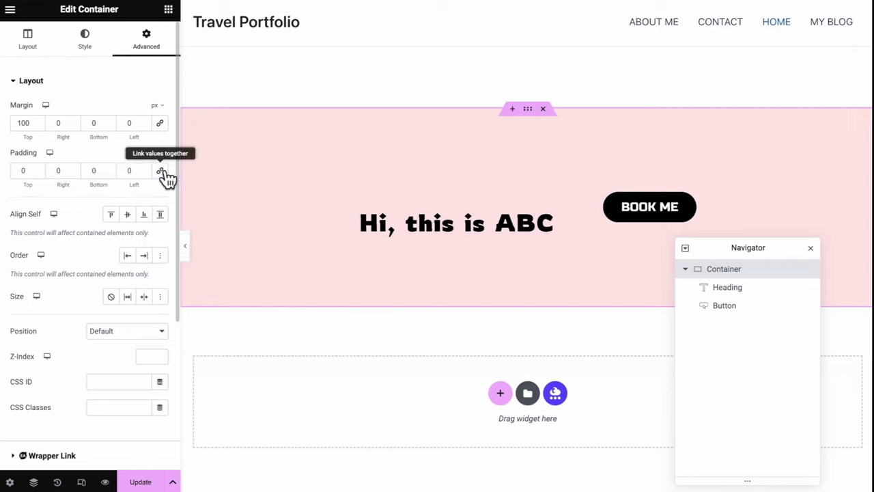
{"action": "left_click", "coordinate": [125, 175]}
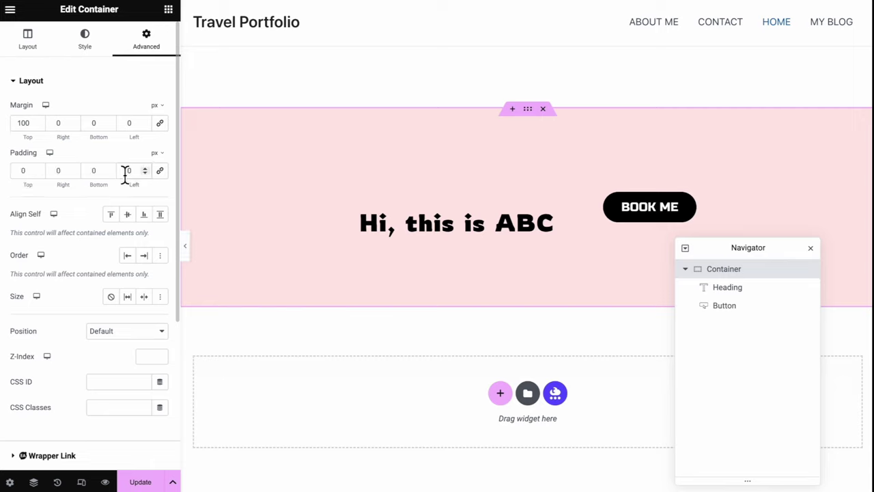
{"action": "type", "text": "100"}
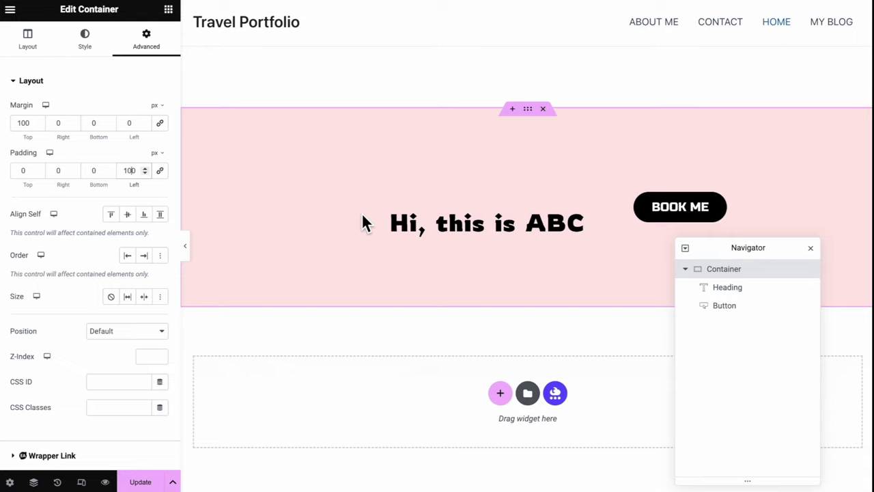
{"action": "left_click", "coordinate": [55, 171]}
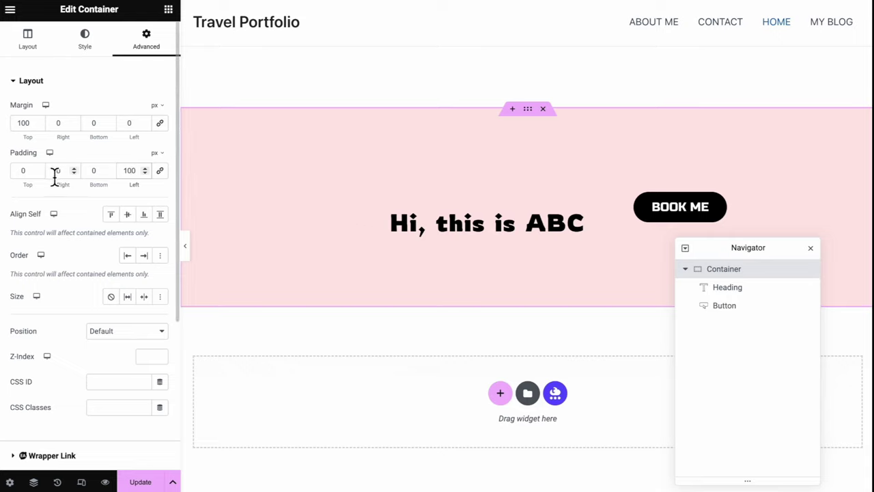
{"action": "type", "text": "100"}
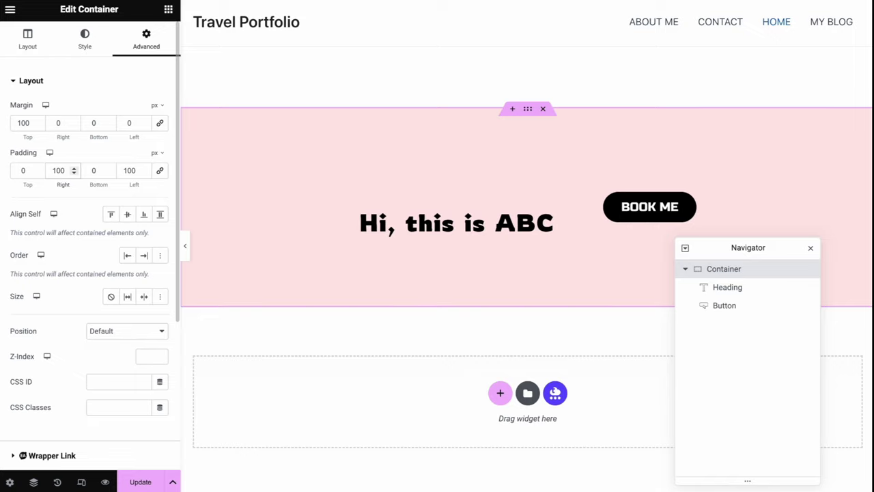
{"action": "left_click", "coordinate": [185, 246]}
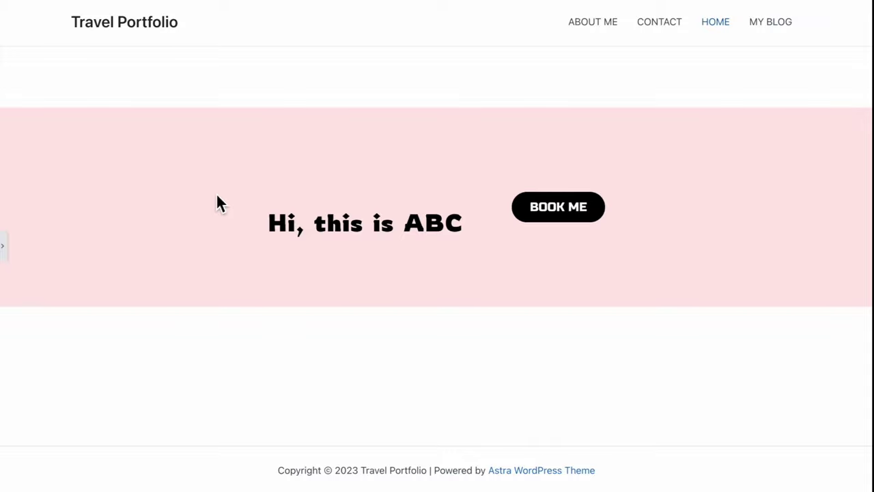
{"action": "left_click", "coordinate": [4, 248]}
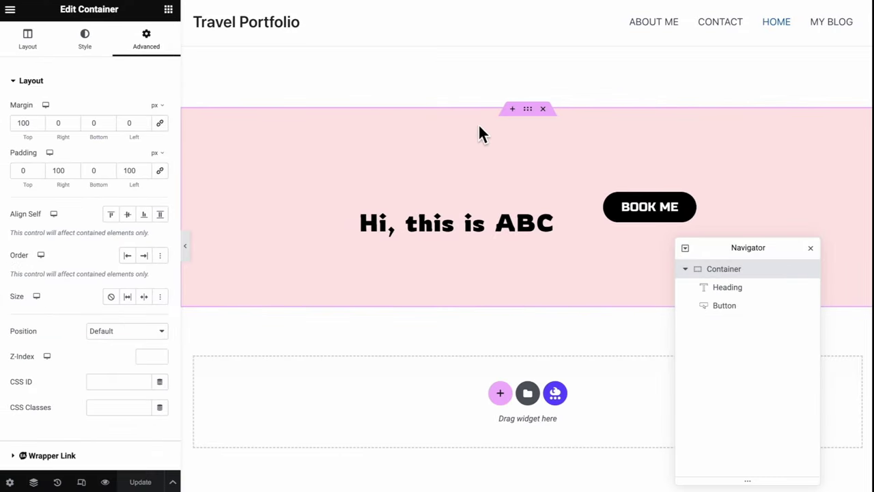
Delete the pink container, update the page, and view it on the live site
{"action": "left_click", "coordinate": [546, 110]}
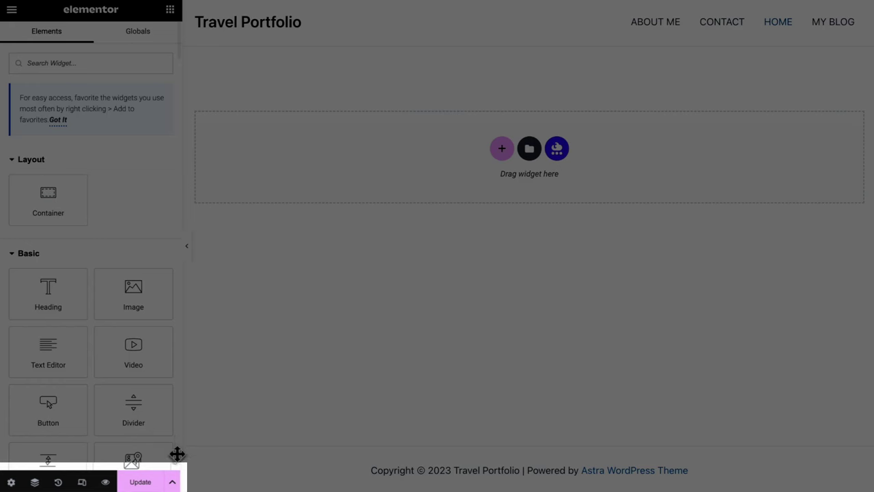
{"action": "left_click", "coordinate": [153, 489]}
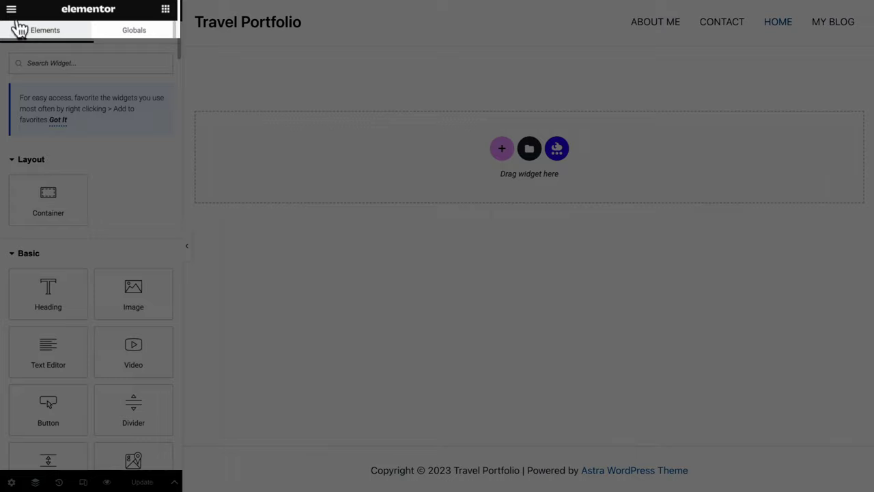
{"action": "left_click", "coordinate": [11, 10]}
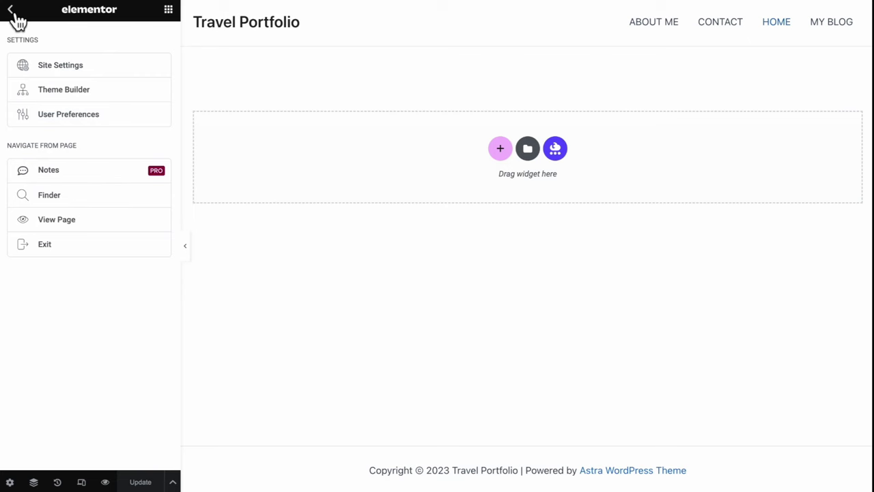
{"action": "left_click", "coordinate": [53, 226]}
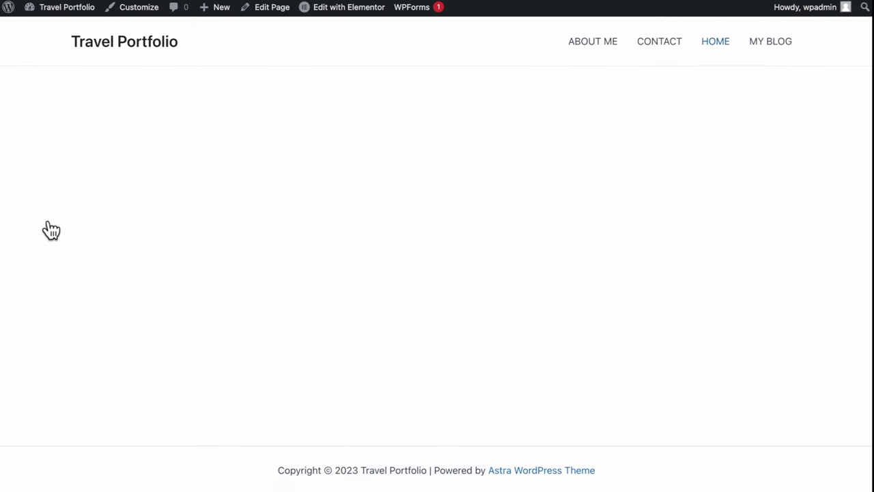
In Customize > Global > Typography, set the body font family to Poppins
{"action": "left_click", "coordinate": [137, 10]}
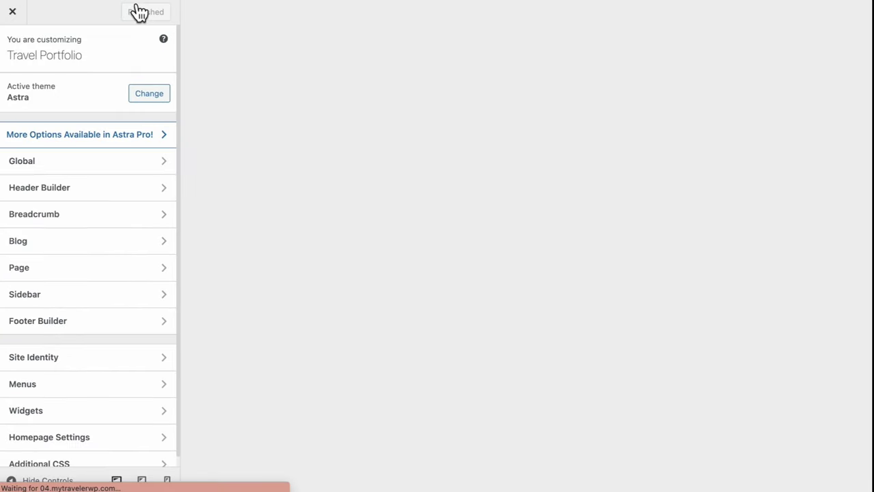
{"action": "left_click", "coordinate": [125, 165]}
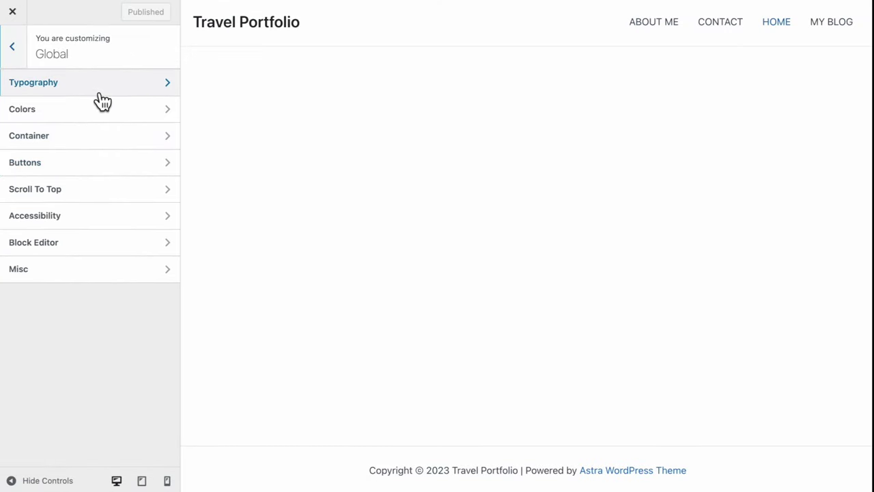
{"action": "left_click", "coordinate": [101, 85]}
{"action": "scroll", "coordinate": [103, 333], "scroll_direction": "down", "scroll_amount": 2}
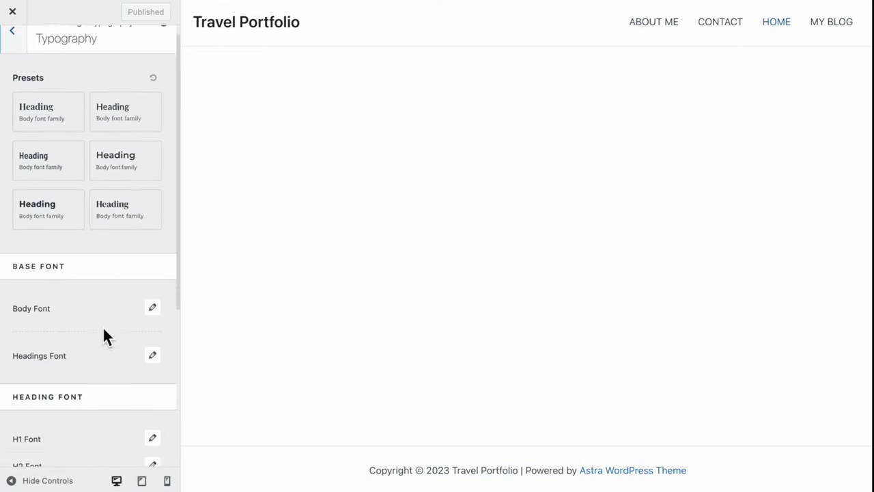
{"action": "left_click", "coordinate": [153, 244]}
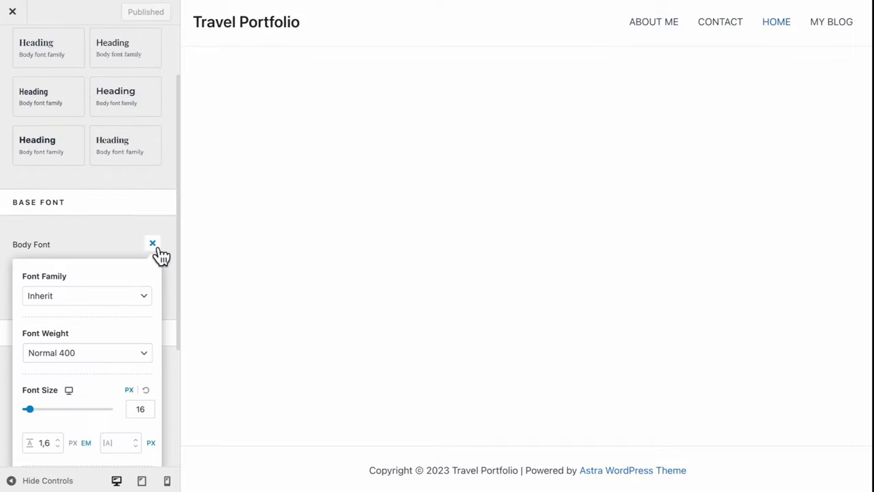
{"action": "left_click", "coordinate": [123, 296]}
{"action": "type", "text": "poppi"}
{"action": "key", "text": "Return"}
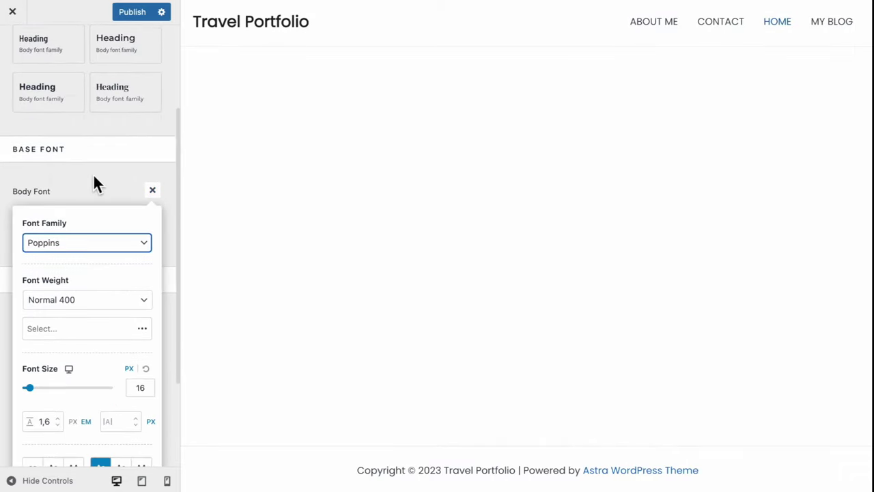
{"action": "left_click", "coordinate": [97, 179]}
Set the headings font to Nunito with Bold 700 weight and publish
{"action": "left_click", "coordinate": [160, 240]}
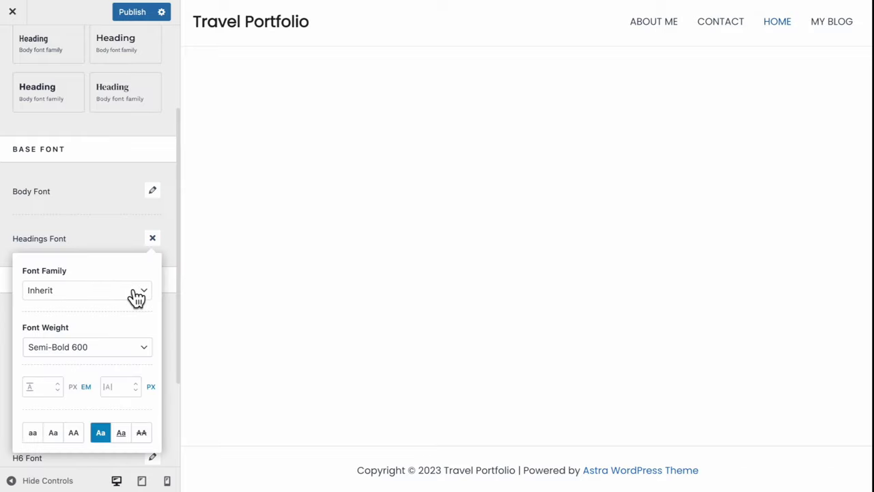
{"action": "left_click", "coordinate": [130, 294]}
{"action": "type", "text": "nuni"}
{"action": "key", "text": "Return"}
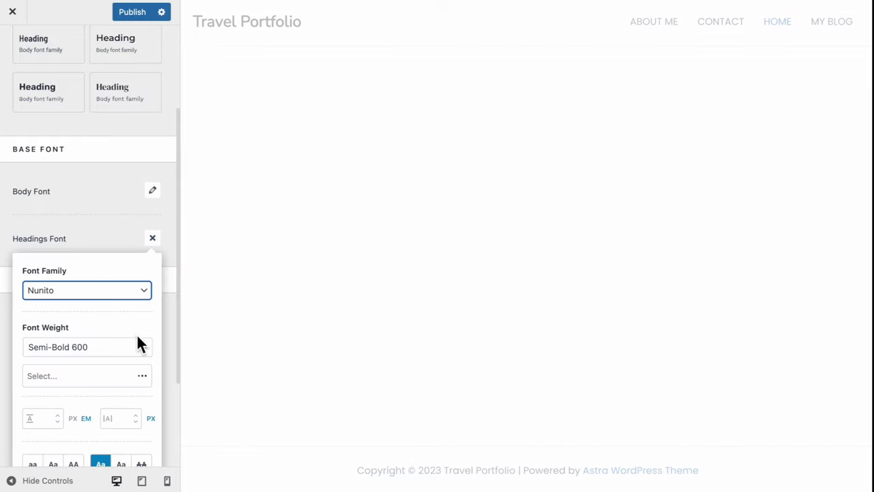
{"action": "left_click", "coordinate": [137, 347]}
{"action": "left_click", "coordinate": [132, 359]}
{"action": "scroll", "coordinate": [128, 386], "scroll_direction": "down", "scroll_amount": 1}
{"action": "left_click", "coordinate": [99, 216]}
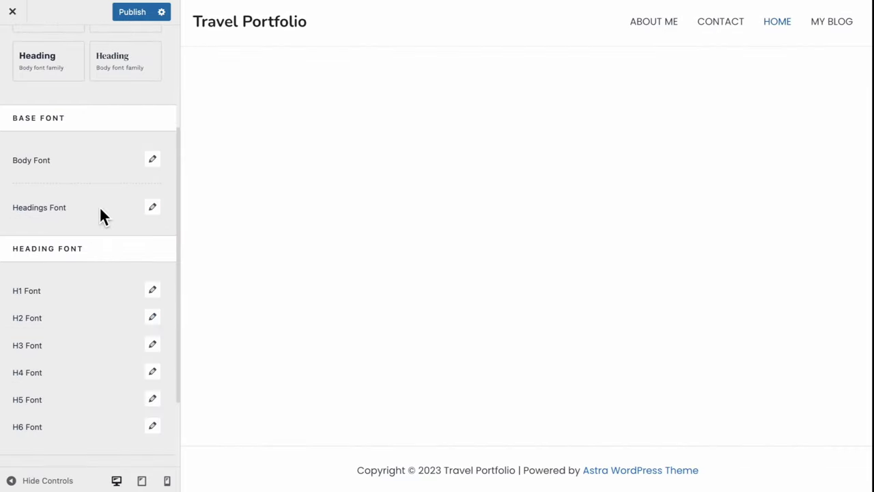
{"action": "left_click", "coordinate": [134, 15]}
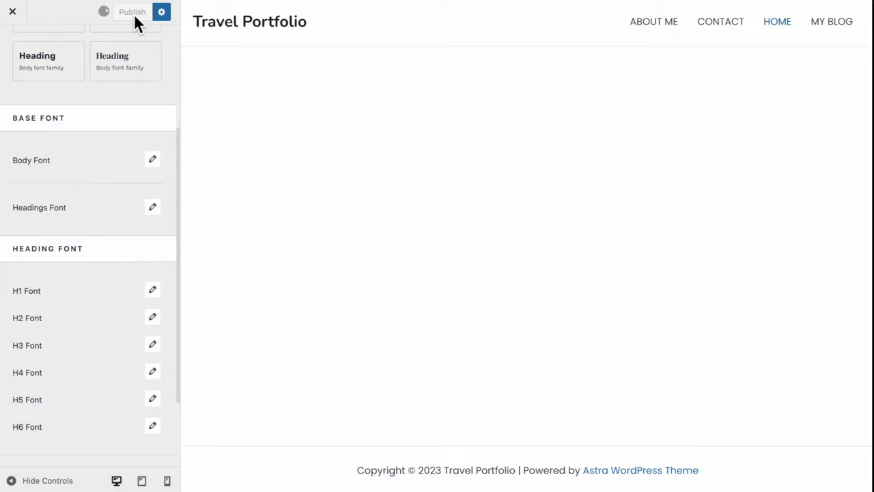
Adjust the first global palette colour and set palette Color 4 to #17A65F
{"action": "left_click", "coordinate": [21, 116]}
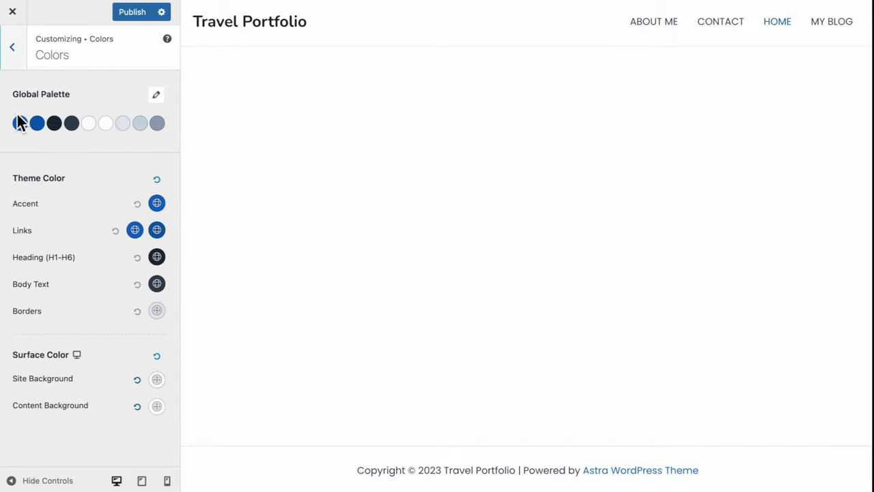
{"action": "left_click", "coordinate": [21, 126]}
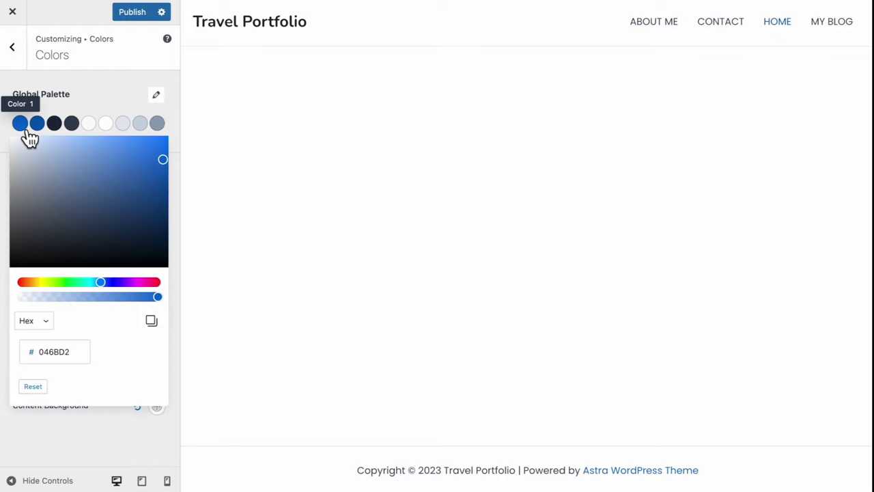
{"action": "left_click_drag", "start_coordinate": [92, 182], "coordinate": [89, 177]}
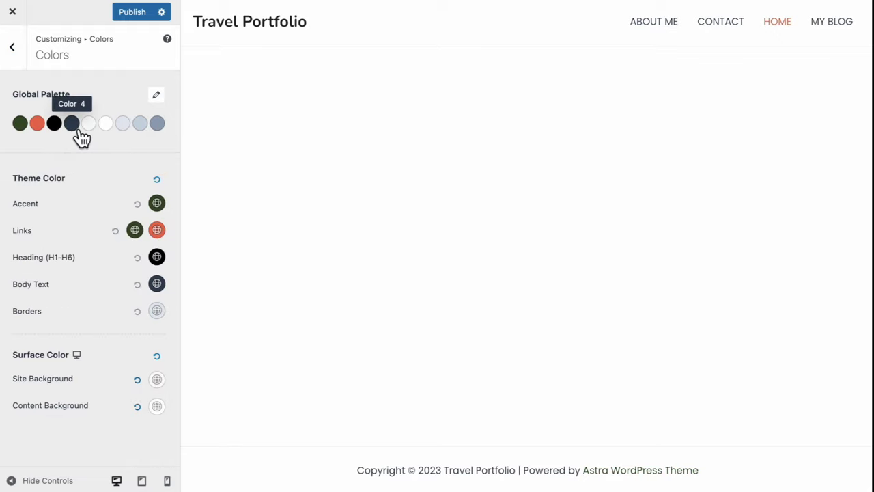
{"action": "left_click", "coordinate": [78, 130]}
{"action": "double_click", "coordinate": [54, 351]}
{"action": "type", "text": "17"}
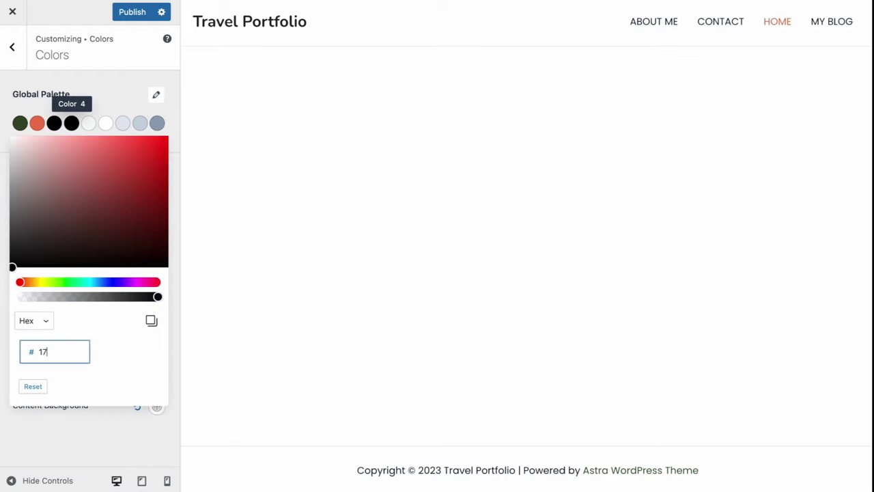
{"action": "type", "text": "A65F"}
Make the accent and body text black and headings dark green, then publish the colours
{"action": "left_click", "coordinate": [153, 203]}
{"action": "left_click", "coordinate": [55, 231]}
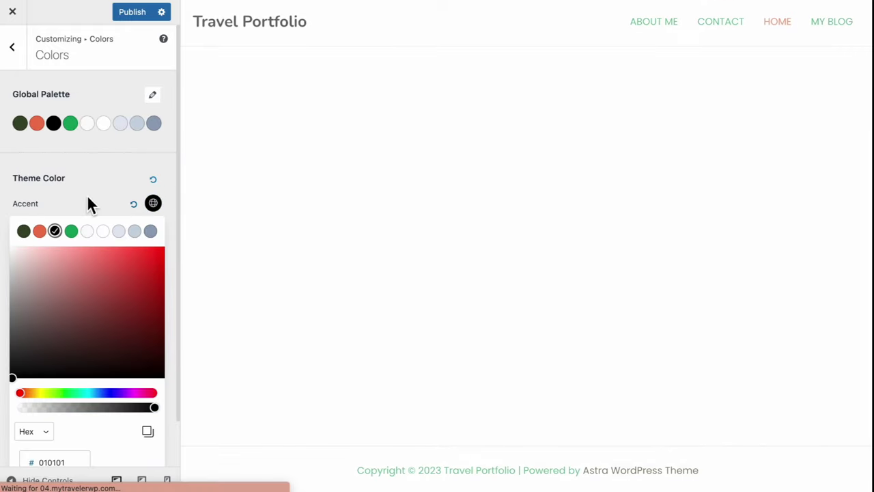
{"action": "left_click", "coordinate": [88, 203]}
{"action": "left_click", "coordinate": [157, 230]}
{"action": "left_click", "coordinate": [156, 230]}
{"action": "left_click", "coordinate": [157, 257]}
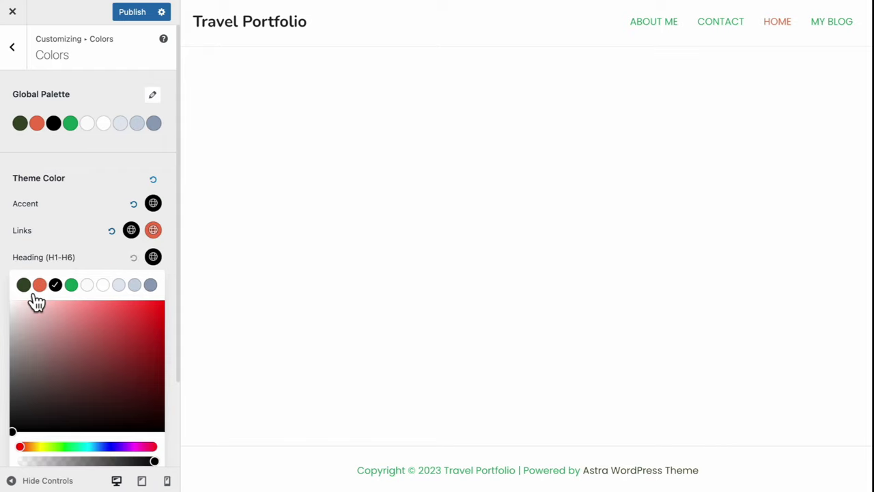
{"action": "left_click", "coordinate": [24, 283]}
{"action": "left_click", "coordinate": [157, 283]}
{"action": "left_click", "coordinate": [55, 311]}
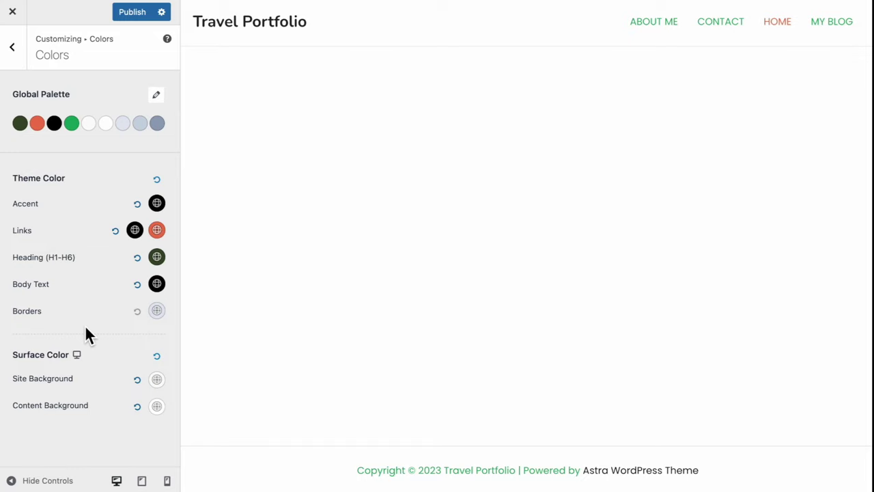
{"action": "left_click", "coordinate": [137, 11]}
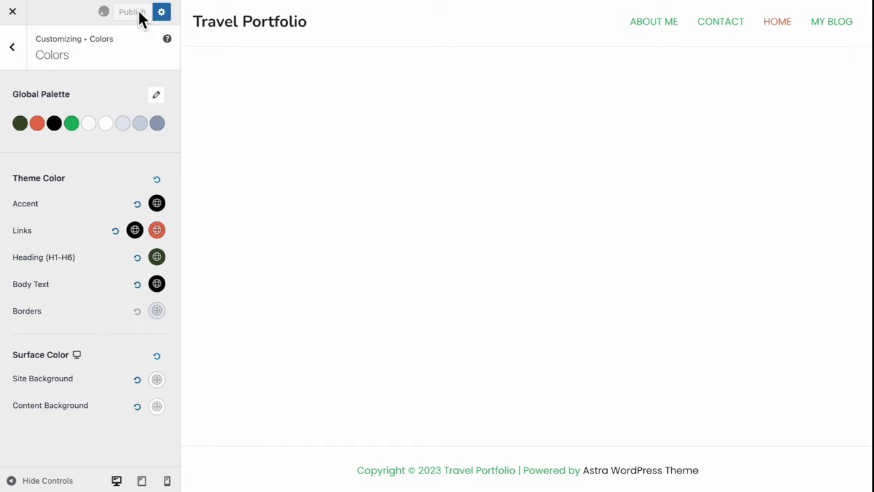
{"action": "left_click", "coordinate": [15, 49]}
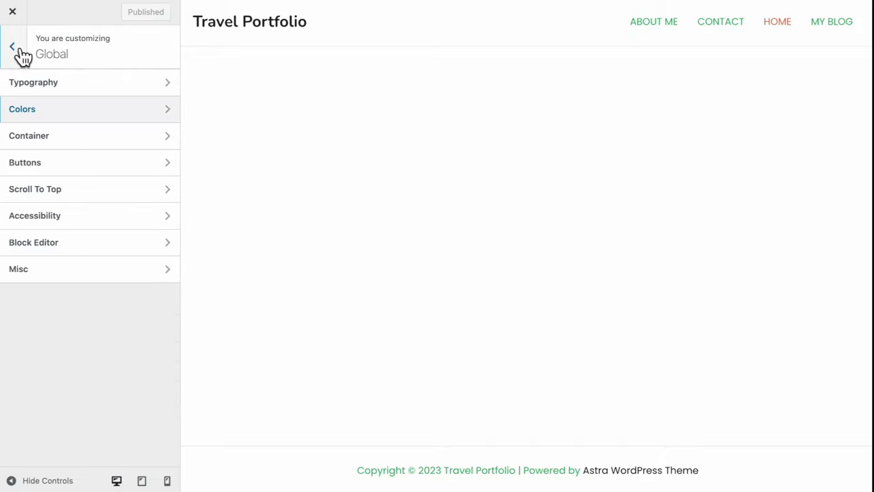
In the Header Builder, place the site title, centre the Primary Menu in the top row, and add a right-side Button
{"action": "left_click", "coordinate": [20, 58]}
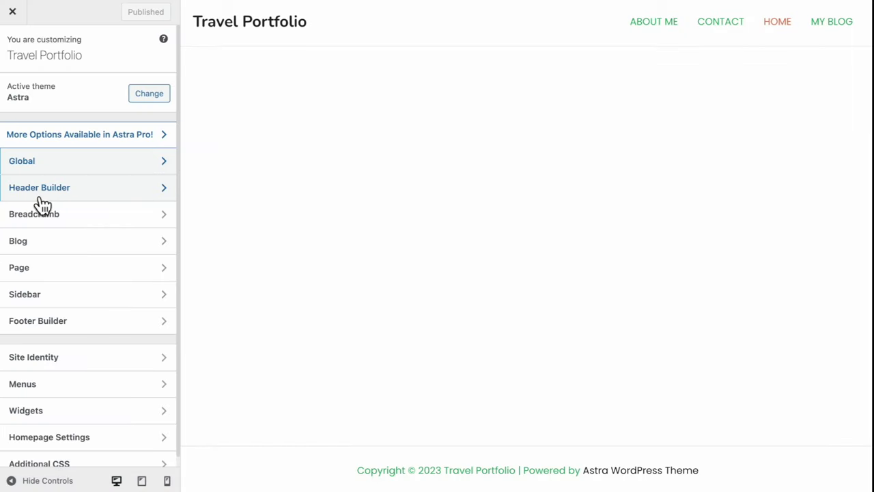
{"action": "left_click", "coordinate": [90, 193]}
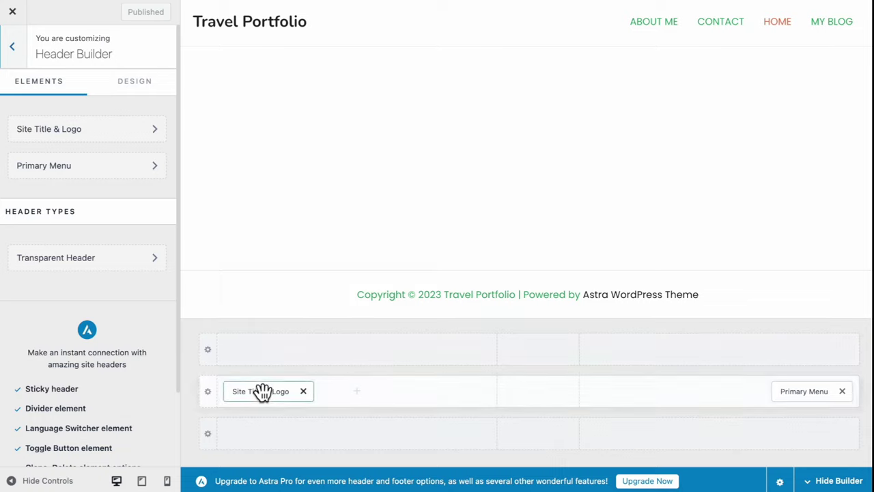
{"action": "left_click_drag", "start_coordinate": [264, 402], "coordinate": [550, 410]}
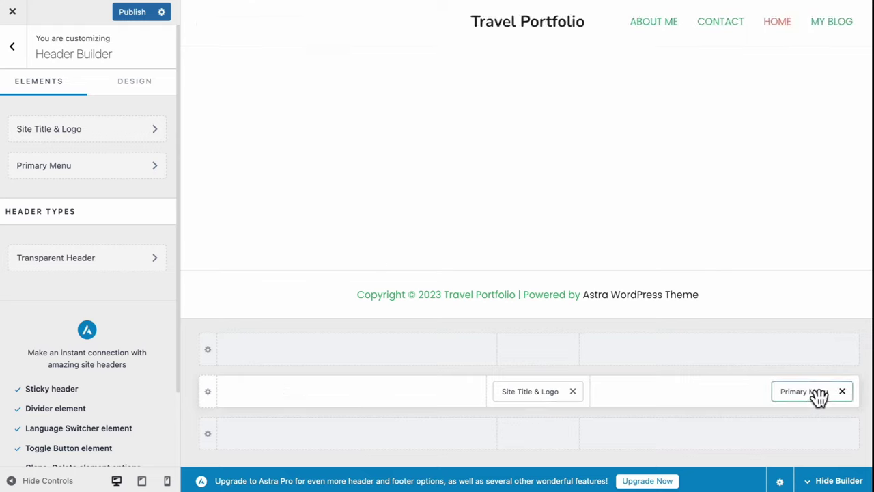
{"action": "left_click_drag", "start_coordinate": [814, 394], "coordinate": [413, 364]}
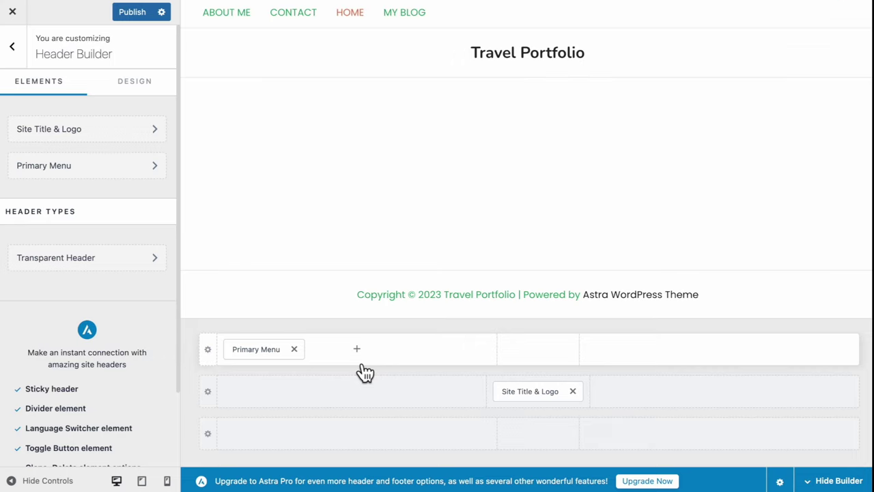
{"action": "left_click_drag", "start_coordinate": [262, 357], "coordinate": [318, 367]}
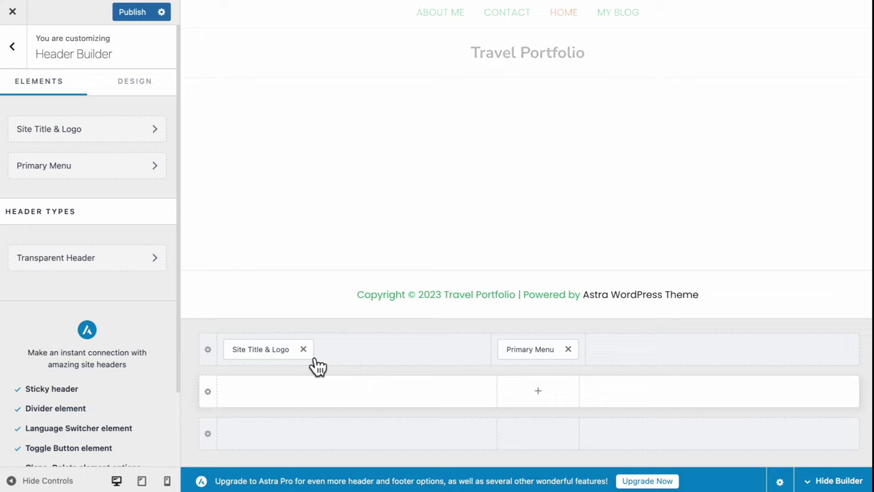
{"action": "left_click", "coordinate": [791, 360]}
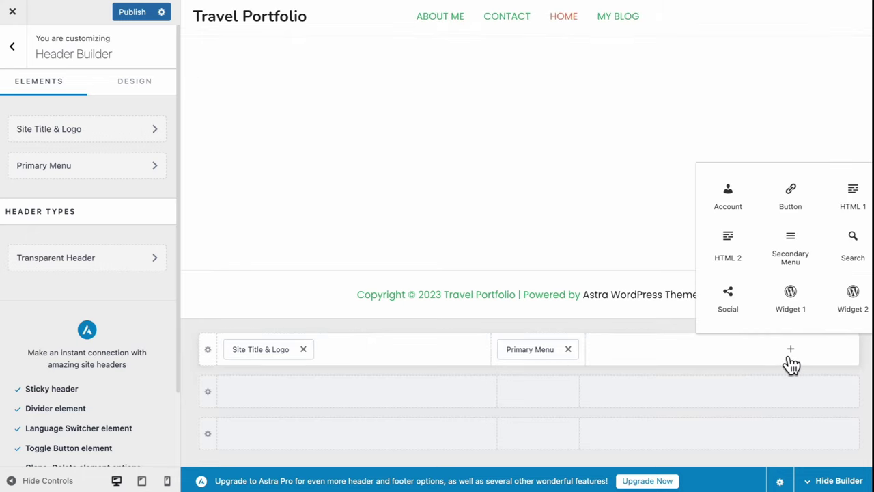
{"action": "left_click", "coordinate": [791, 196]}
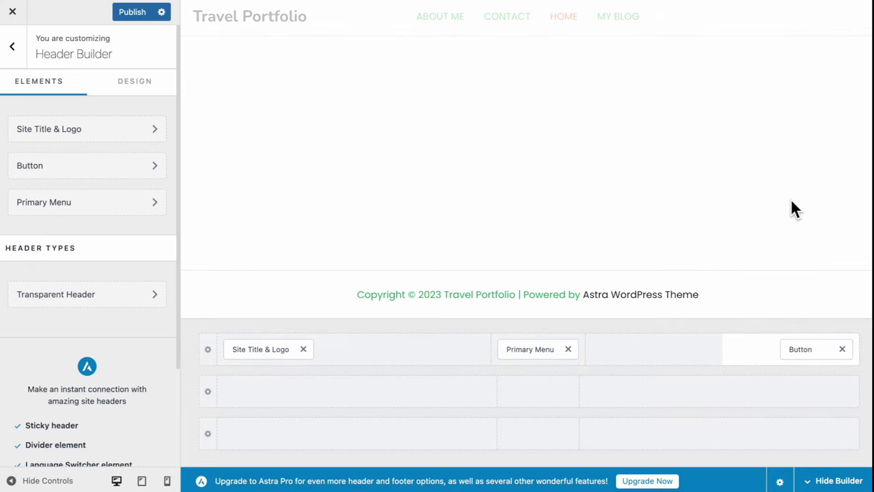
{"action": "left_click", "coordinate": [267, 355]}
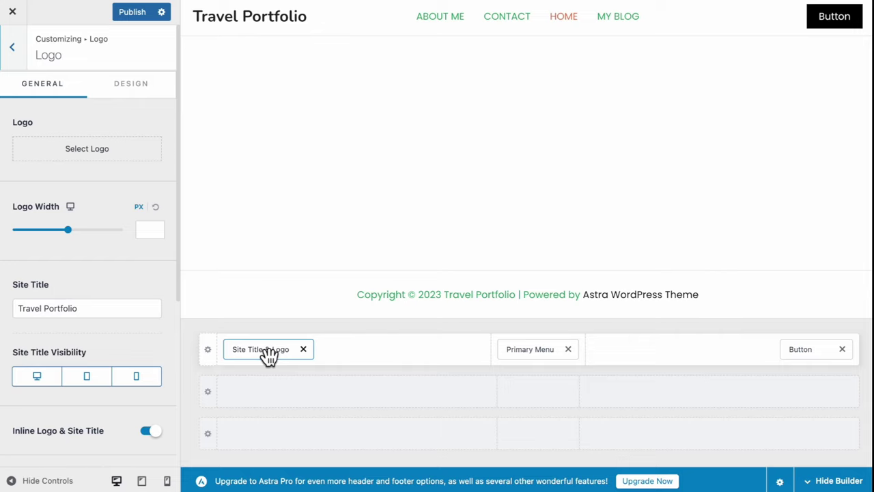
Upload the Travel logo image and use it as the header logo
{"action": "left_click", "coordinate": [97, 156]}
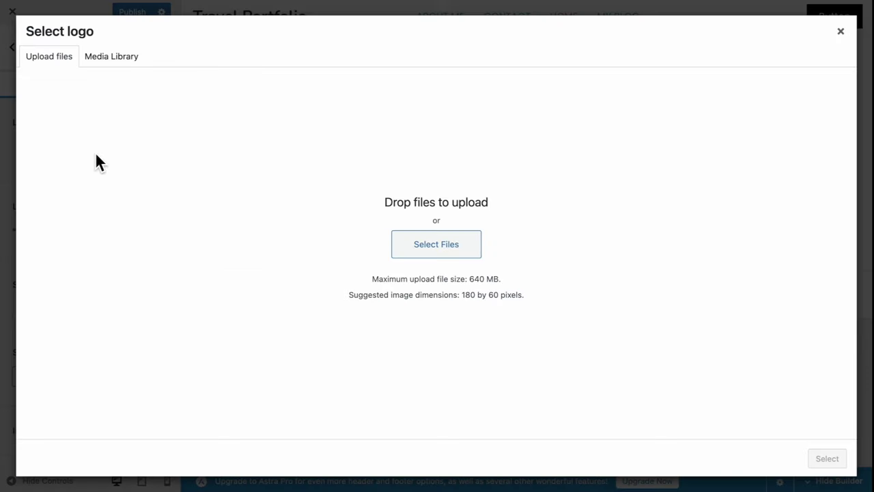
{"action": "left_click", "coordinate": [424, 254]}
{"action": "left_click", "coordinate": [383, 295]}
{"action": "double_click", "coordinate": [380, 298]}
{"action": "left_click", "coordinate": [825, 459]}
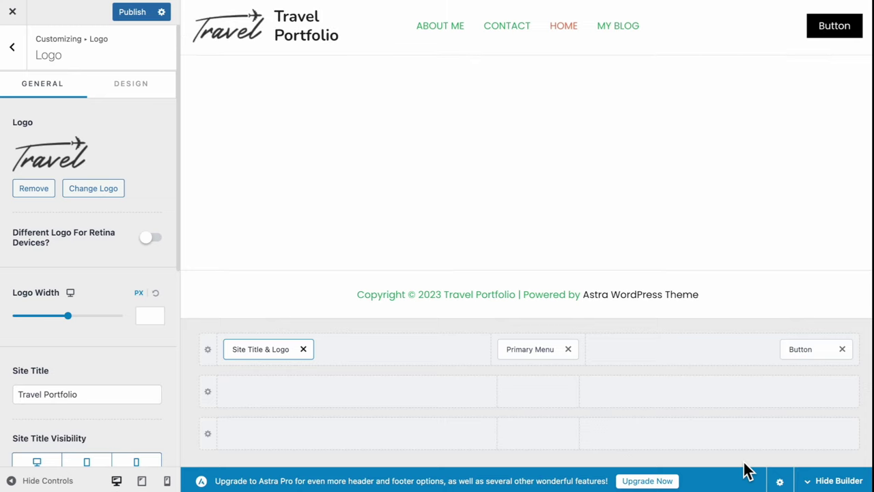
Hide the site title on desktop, tablet and mobile
{"action": "scroll", "coordinate": [102, 362], "scroll_direction": "down", "scroll_amount": 1}
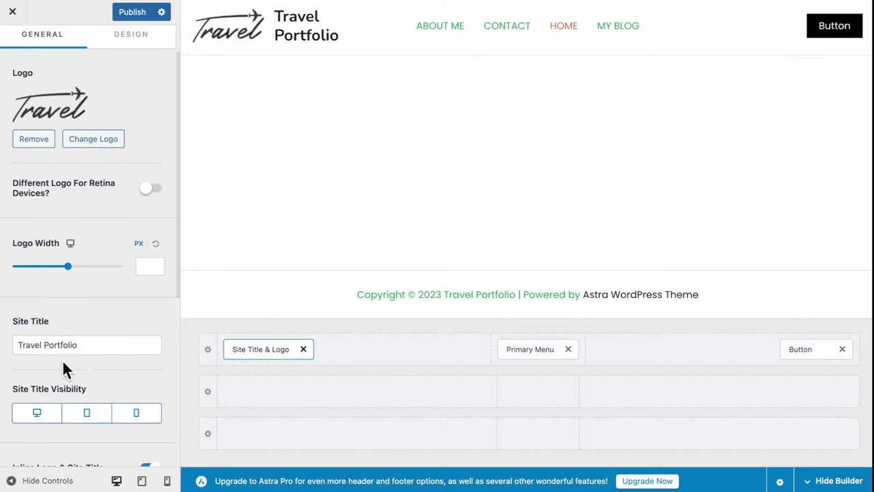
{"action": "left_click", "coordinate": [45, 413]}
{"action": "left_click", "coordinate": [85, 414]}
{"action": "left_click", "coordinate": [140, 417]}
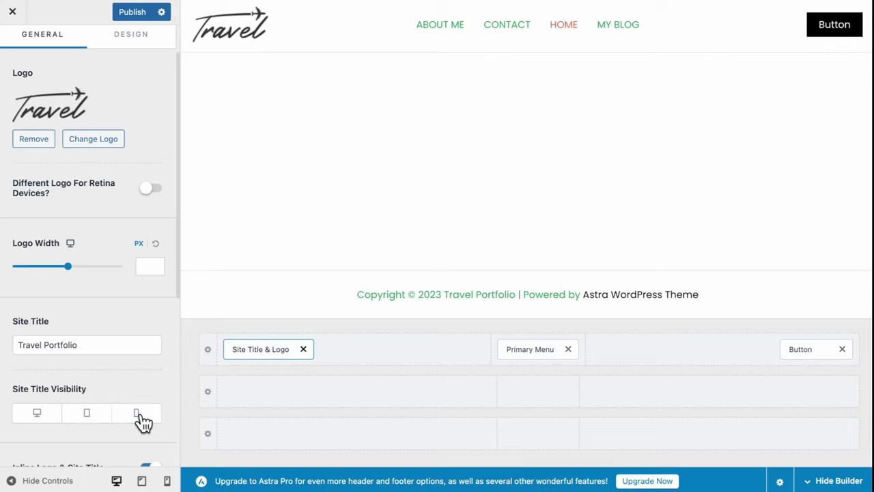
Set the Travel logo as the uncropped site icon and return to the main sections list
{"action": "scroll", "coordinate": [157, 392], "scroll_direction": "down", "scroll_amount": 3}
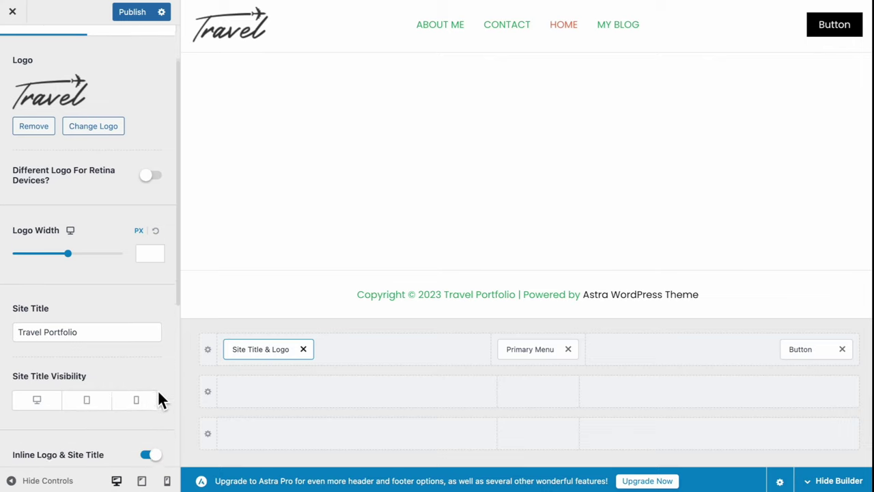
{"action": "scroll", "coordinate": [158, 394], "scroll_direction": "down", "scroll_amount": 2}
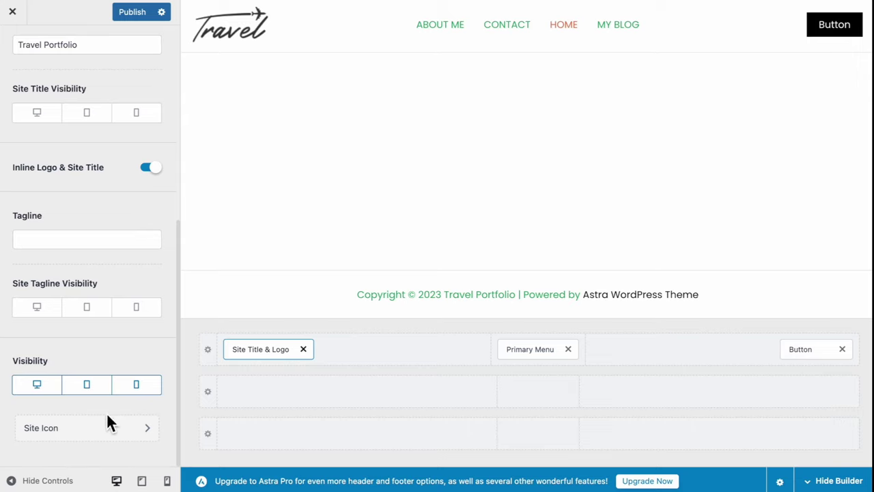
{"action": "left_click", "coordinate": [94, 435]}
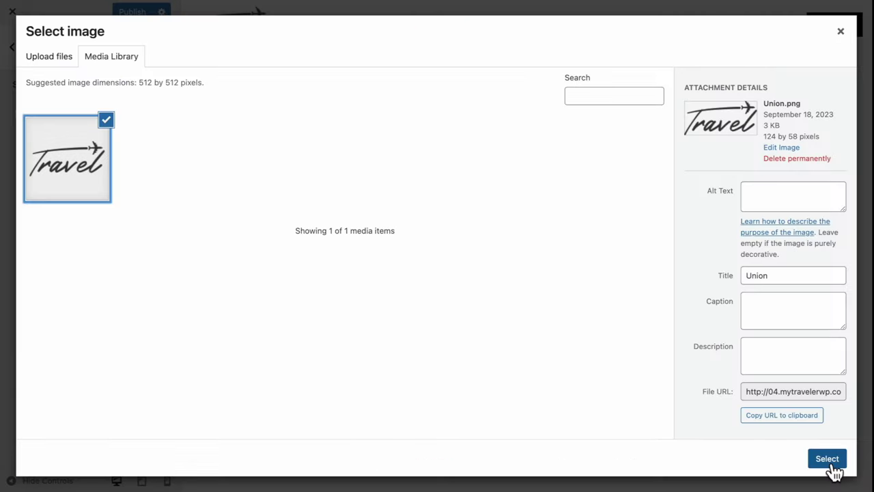
{"action": "left_click", "coordinate": [828, 464]}
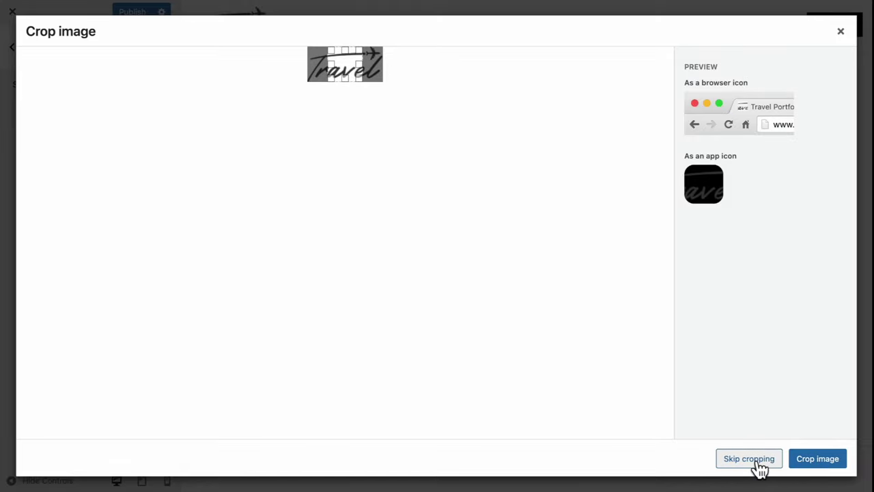
{"action": "left_click", "coordinate": [754, 461]}
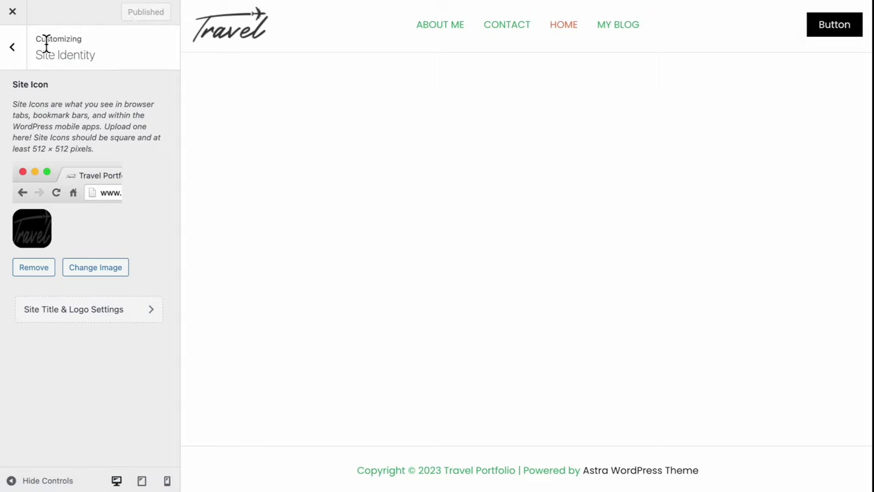
{"action": "left_click", "coordinate": [15, 50]}
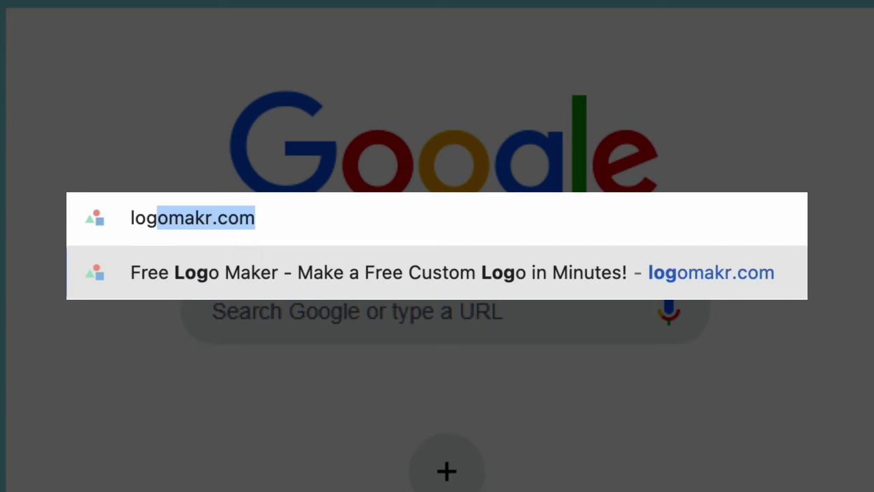
Load makr.co, start a new logo, and add a plane graphic found by searching 'plane'
{"action": "type", "text": "makr"}
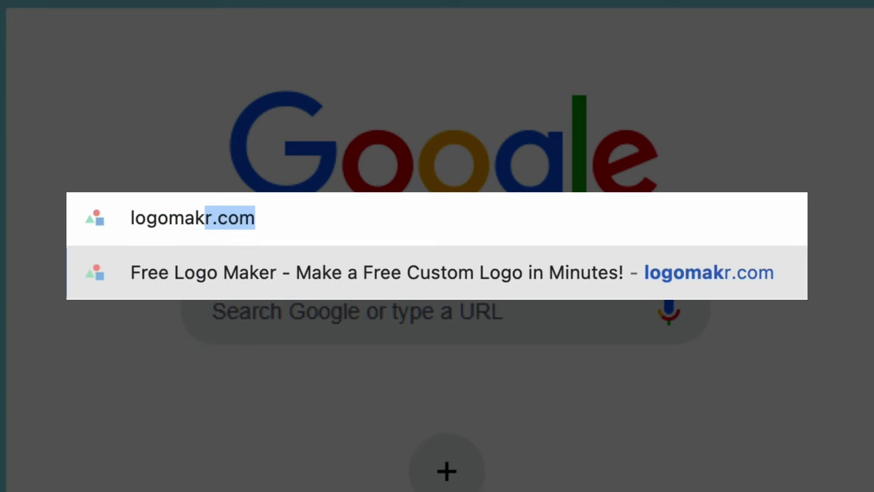
{"action": "type", "text": ".co"}
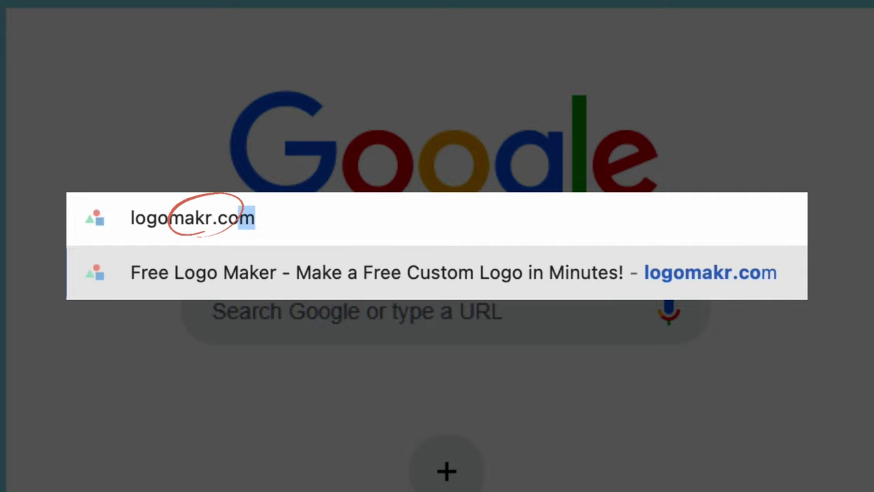
{"action": "key", "text": "Return"}
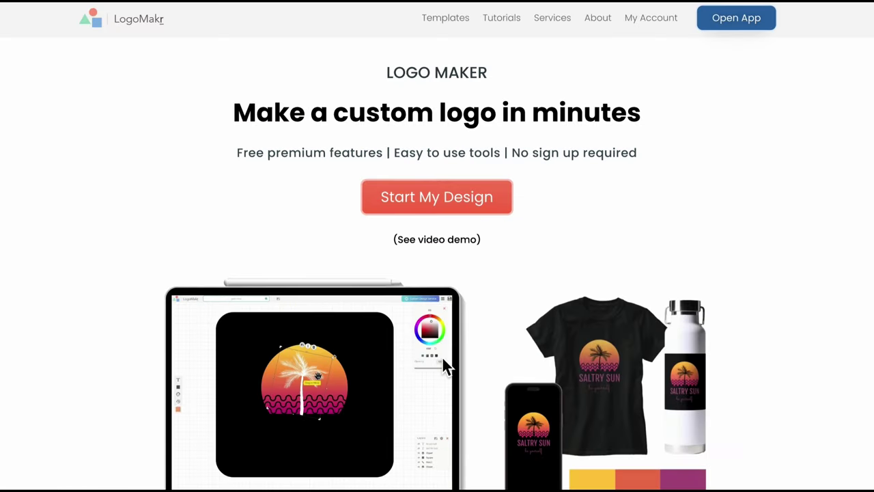
{"action": "left_click", "coordinate": [430, 206]}
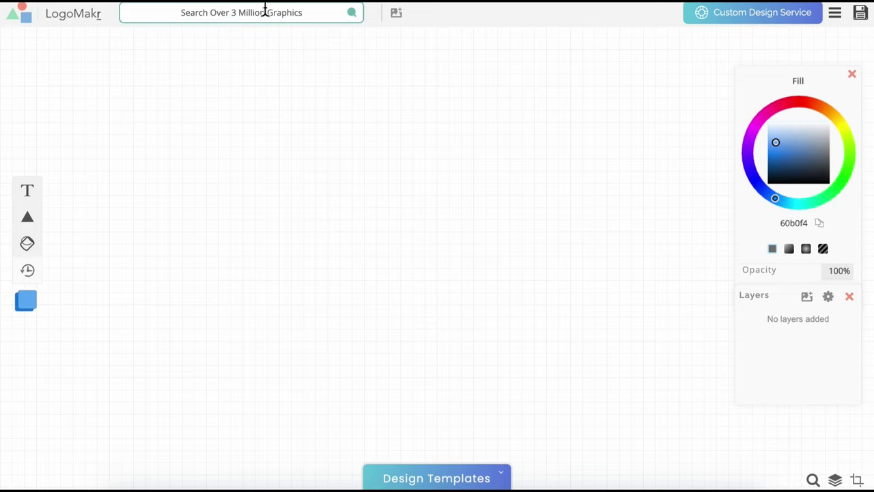
{"action": "left_click", "coordinate": [266, 11]}
{"action": "type", "text": "plan"}
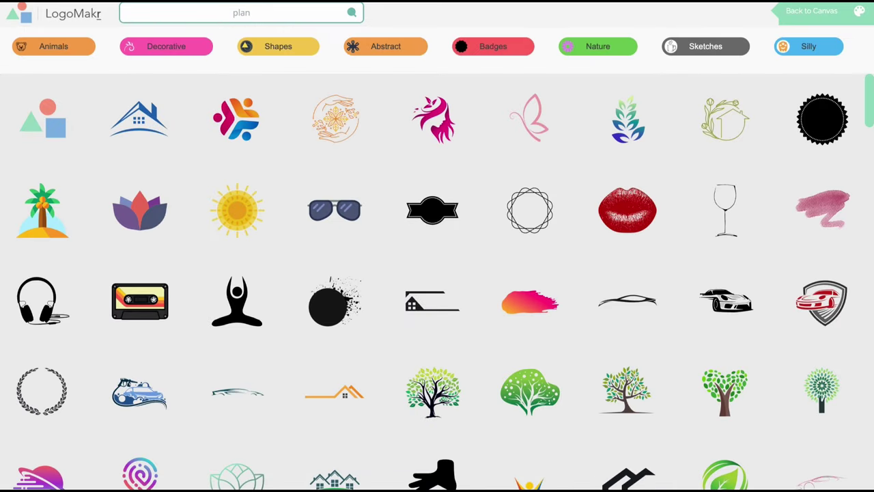
{"action": "type", "text": "e"}
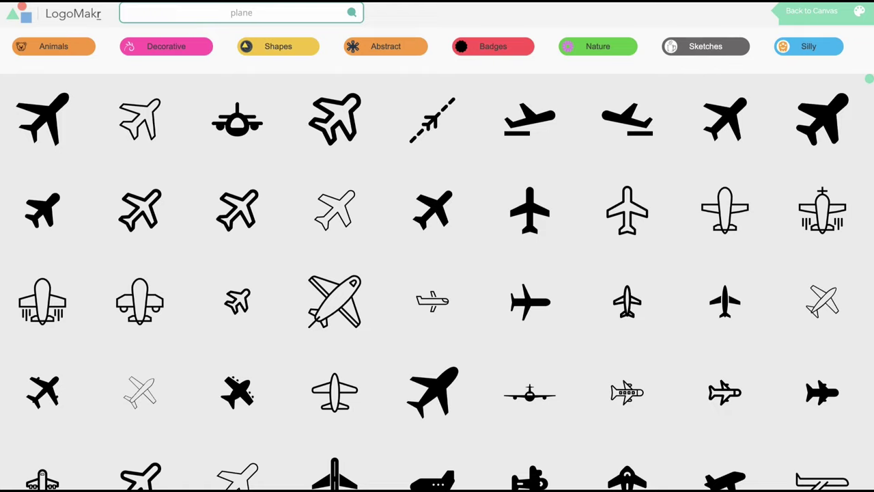
{"action": "scroll", "coordinate": [236, 273], "scroll_direction": "down", "scroll_amount": 3}
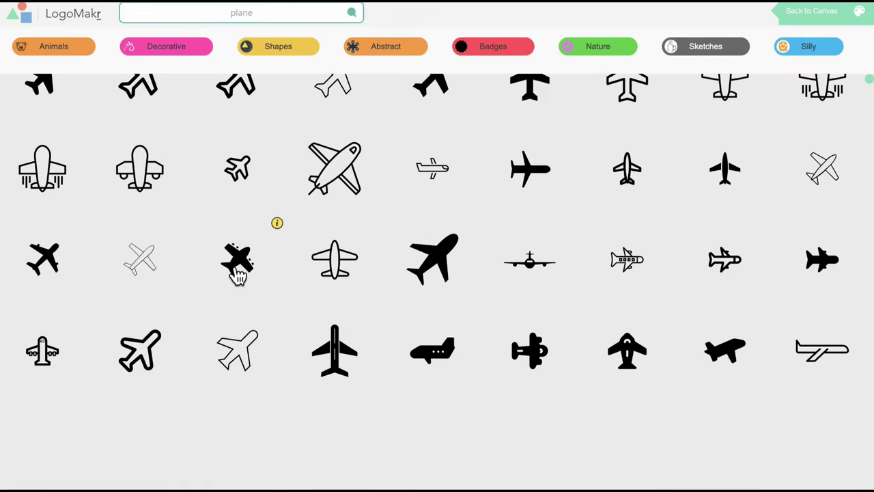
{"action": "scroll", "coordinate": [236, 286], "scroll_direction": "down", "scroll_amount": 2}
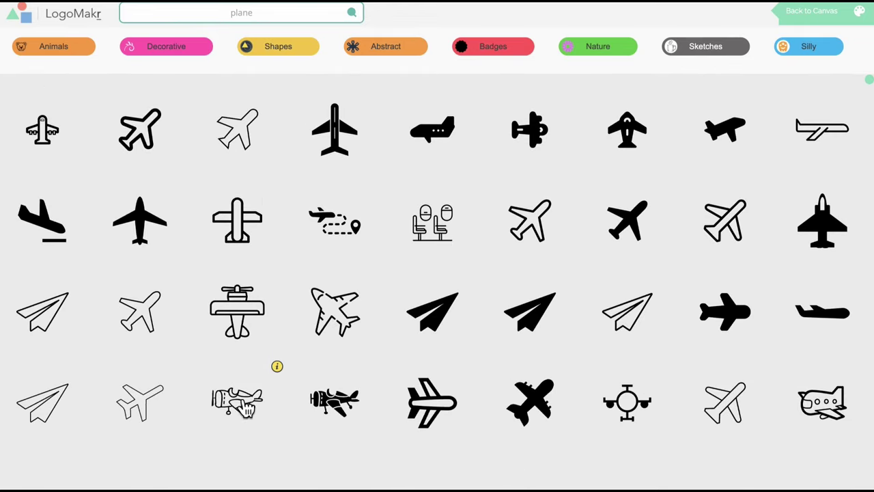
{"action": "left_click", "coordinate": [238, 403]}
{"action": "left_click_drag", "start_coordinate": [420, 262], "coordinate": [519, 242]}
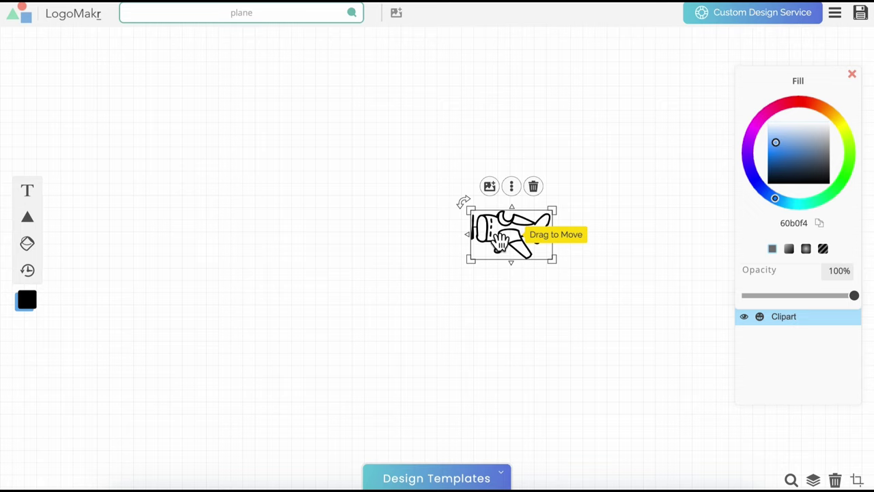
Add black 'Traveler' text and place a shrunken plane icon just to its left
{"action": "left_click", "coordinate": [28, 195]}
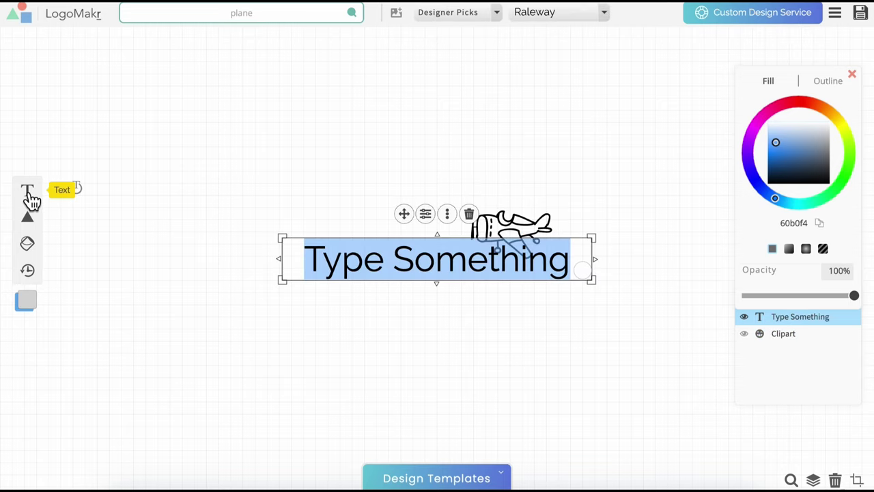
{"action": "type", "text": "Traveler"}
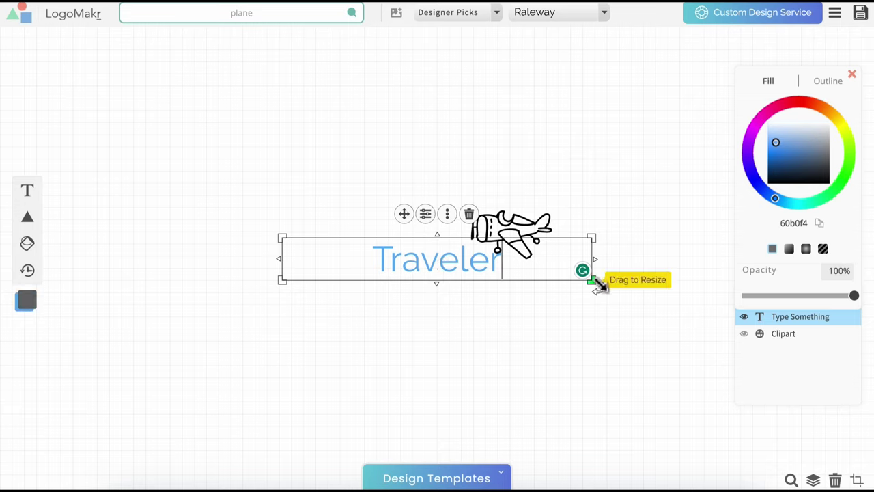
{"action": "left_click_drag", "start_coordinate": [593, 282], "coordinate": [460, 279]}
{"action": "double_click", "coordinate": [420, 250]}
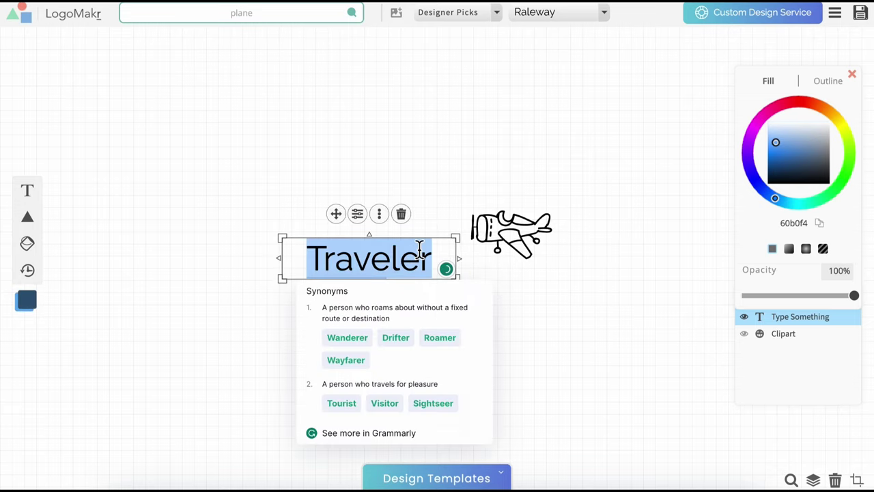
{"action": "left_click_drag", "start_coordinate": [778, 148], "coordinate": [787, 179]}
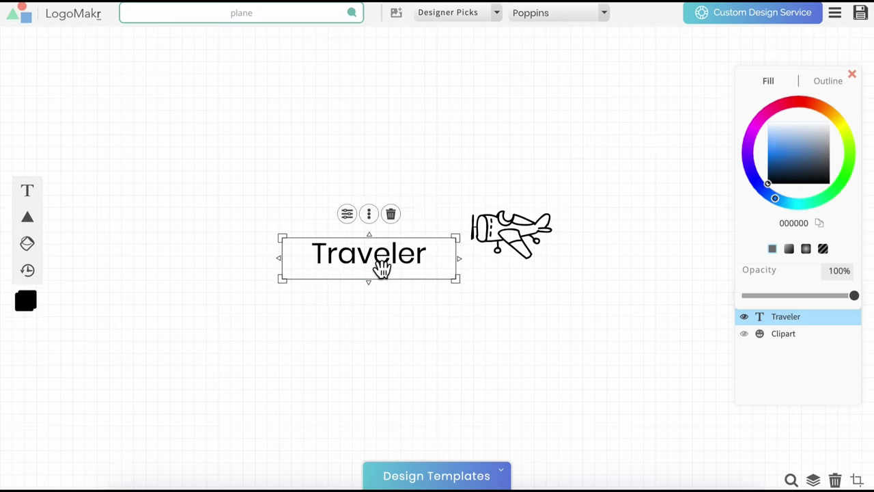
{"action": "left_click_drag", "start_coordinate": [381, 267], "coordinate": [414, 243]}
{"action": "left_click_drag", "start_coordinate": [513, 239], "coordinate": [308, 230]}
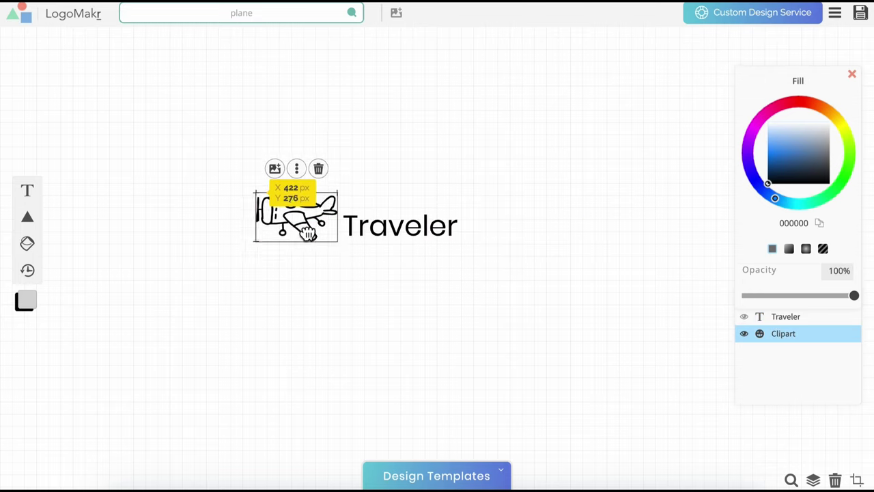
{"action": "left_click_drag", "start_coordinate": [335, 193], "coordinate": [316, 217]}
{"action": "left_click", "coordinate": [533, 179]}
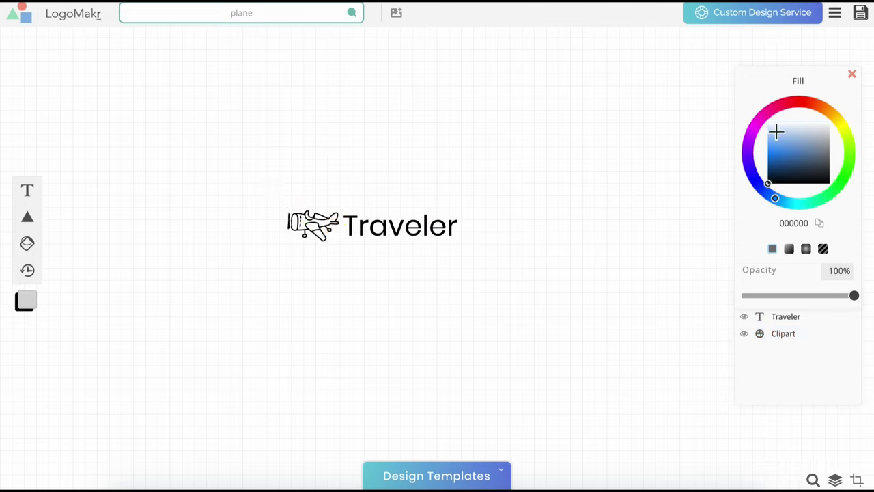
Save the logo and request the free low-resolution PNG by email, accepting the legal terms
{"action": "left_click", "coordinate": [860, 13]}
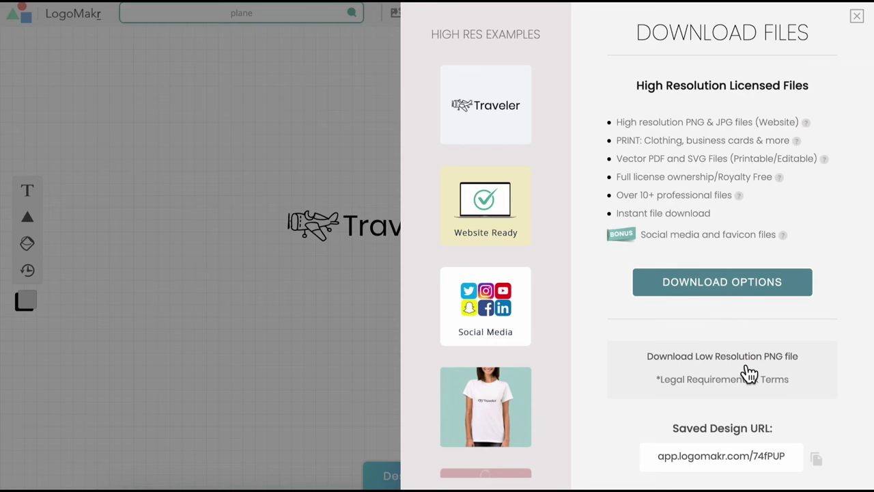
{"action": "left_click", "coordinate": [745, 369]}
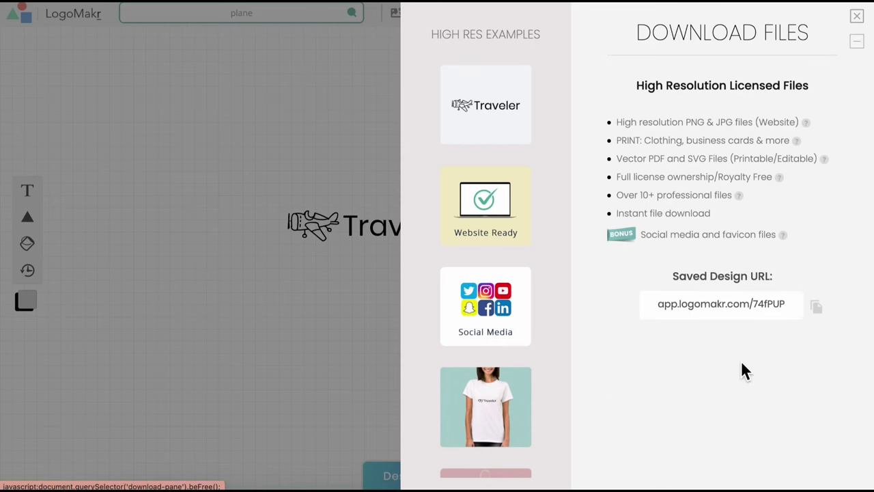
{"action": "left_click", "coordinate": [715, 162]}
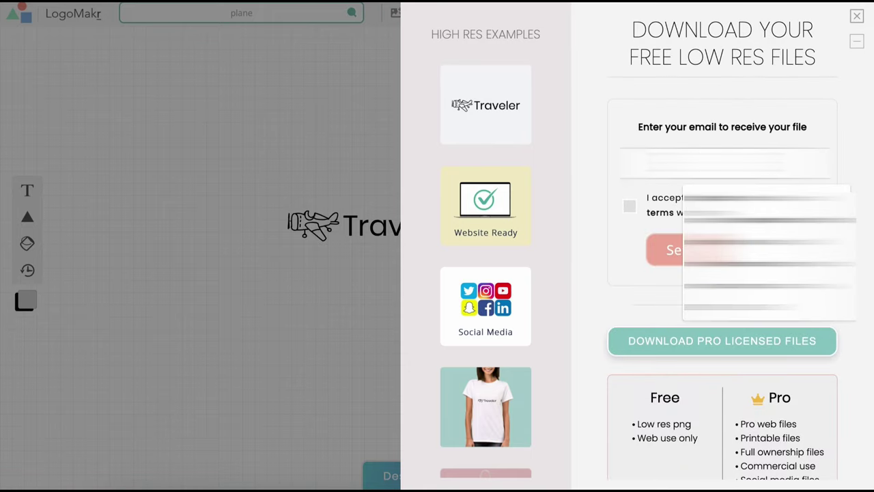
{"action": "left_click", "coordinate": [690, 203]}
{"action": "left_click", "coordinate": [630, 207]}
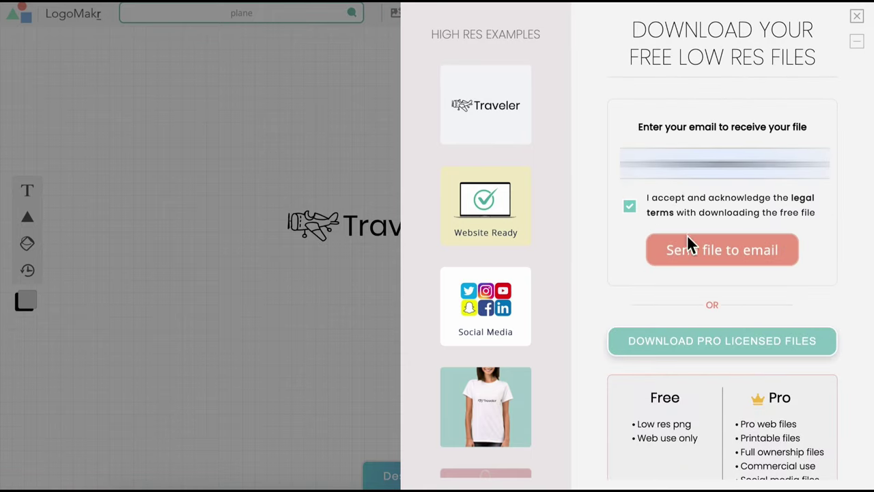
{"action": "left_click", "coordinate": [724, 265]}
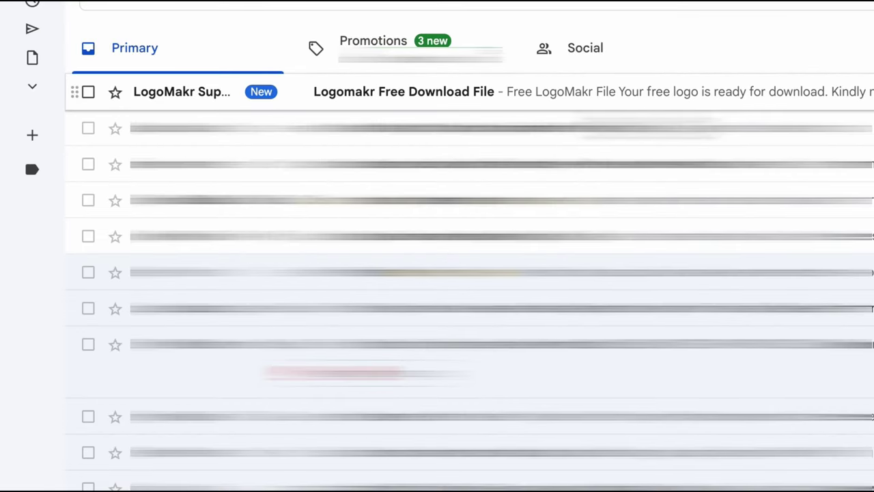
Download 74fPUP-LogoMakr.png from the LogoMakr email, then open the header's Primary Menu settings
{"action": "left_click", "coordinate": [404, 92]}
{"action": "left_click", "coordinate": [444, 403]}
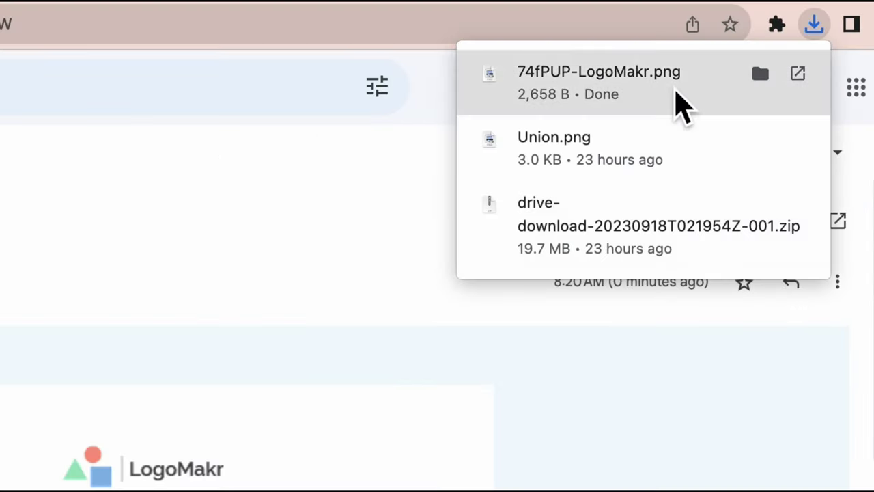
{"action": "left_click", "coordinate": [683, 96]}
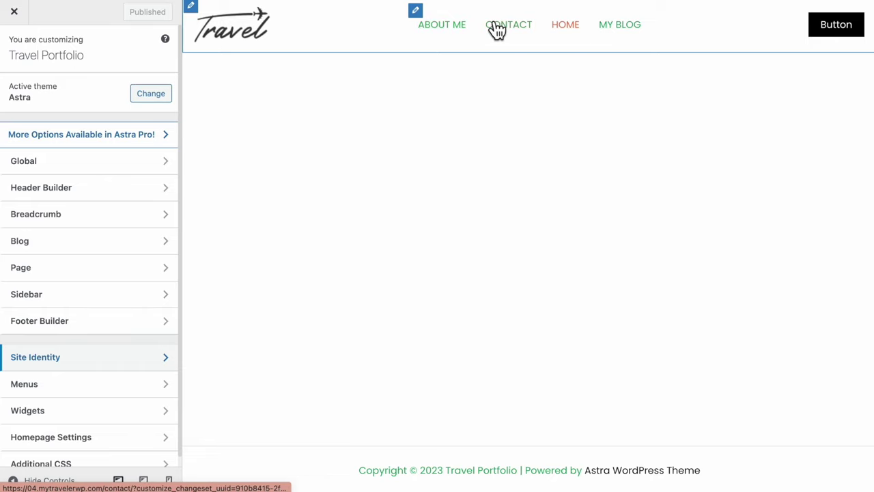
{"action": "left_click", "coordinate": [418, 13]}
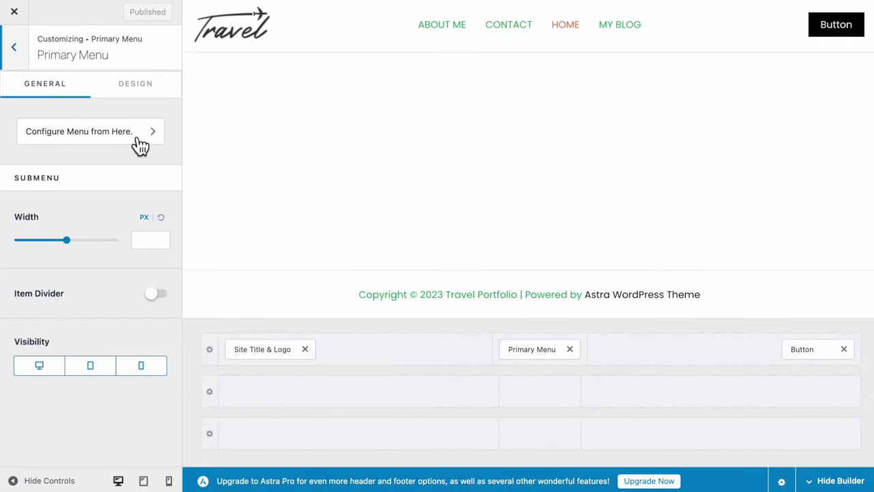
Create a new menu named MENU, also assigned to the Footer Menu location
{"action": "left_click", "coordinate": [138, 141]}
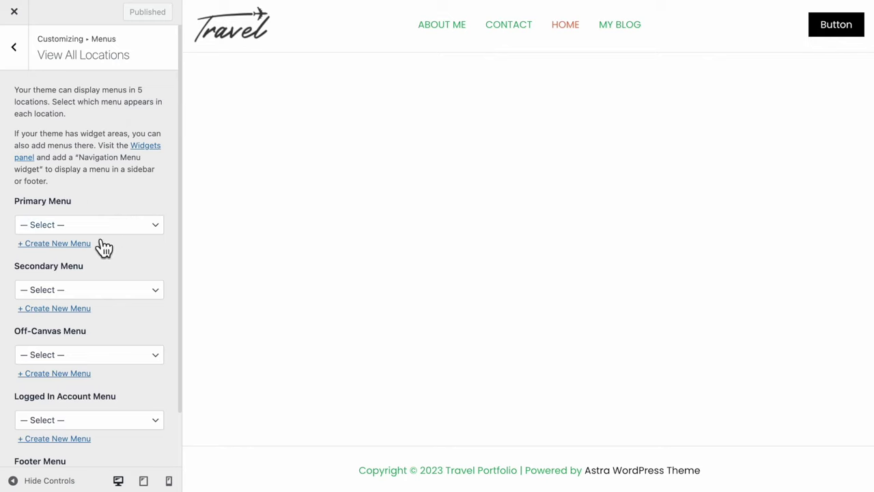
{"action": "left_click", "coordinate": [81, 244]}
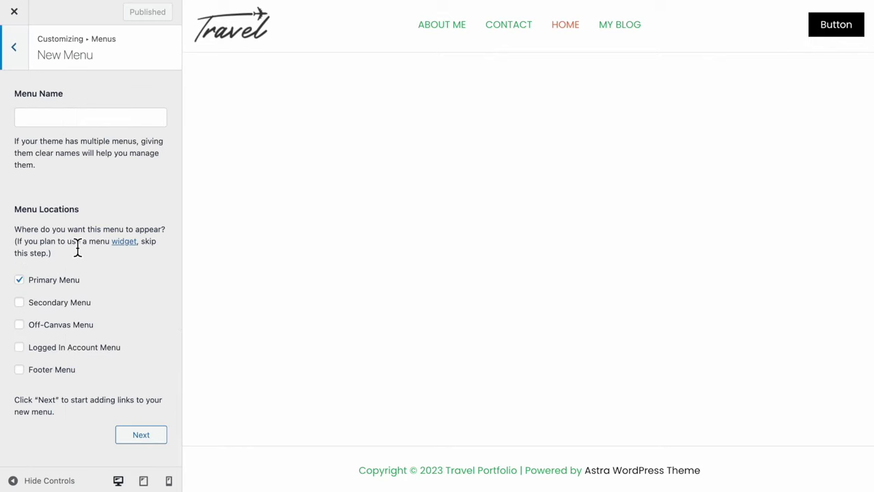
{"action": "left_click", "coordinate": [60, 123]}
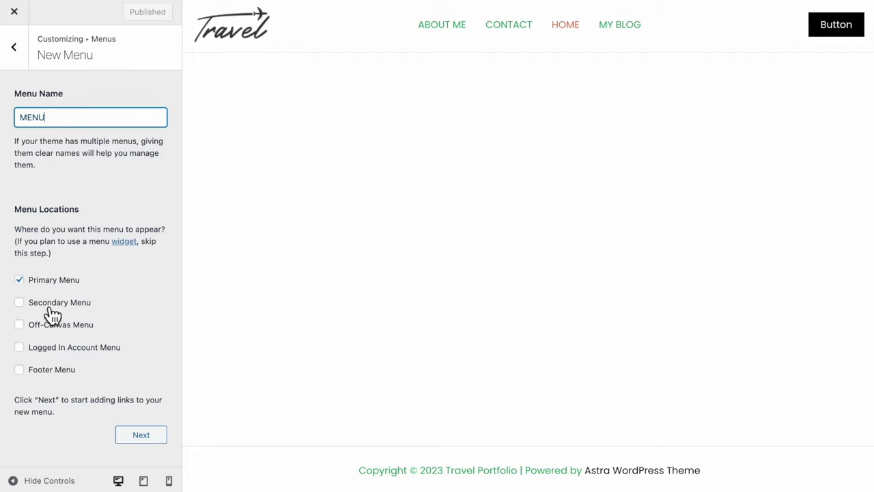
{"action": "left_click", "coordinate": [49, 375]}
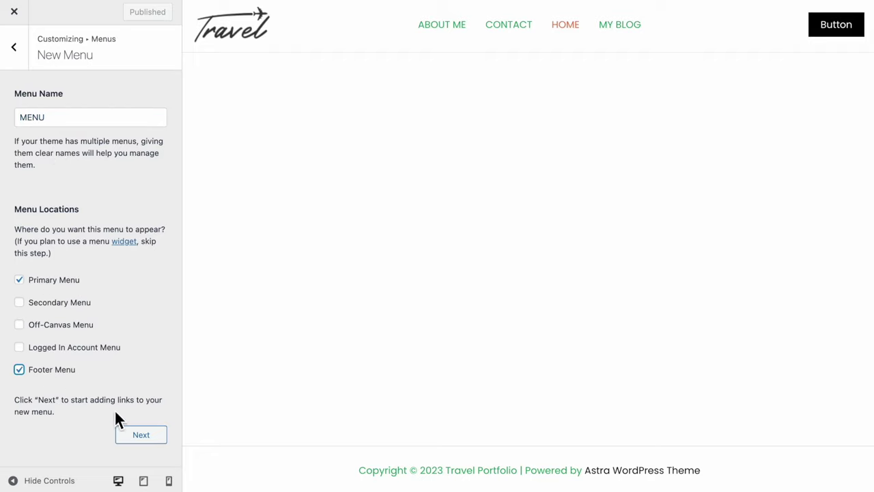
{"action": "left_click", "coordinate": [141, 435]}
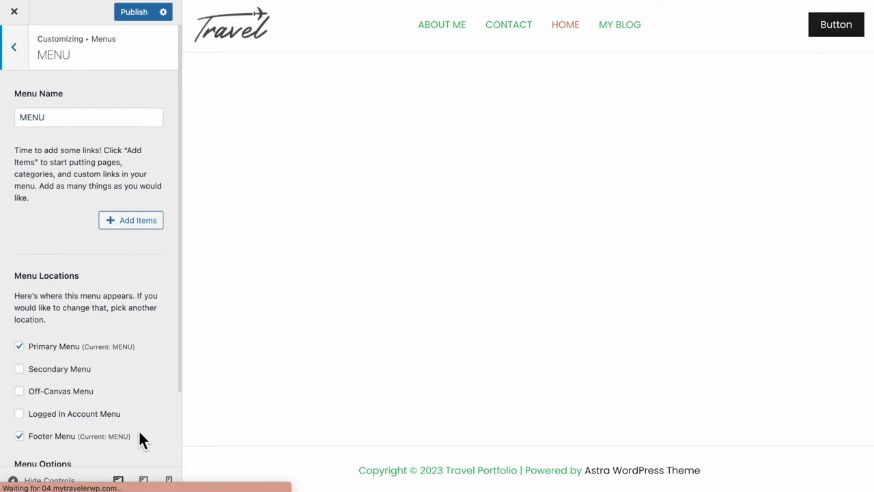
Add the HOME, ABOUT ME and MY BLOG pages to the menu and publish
{"action": "left_click", "coordinate": [140, 223]}
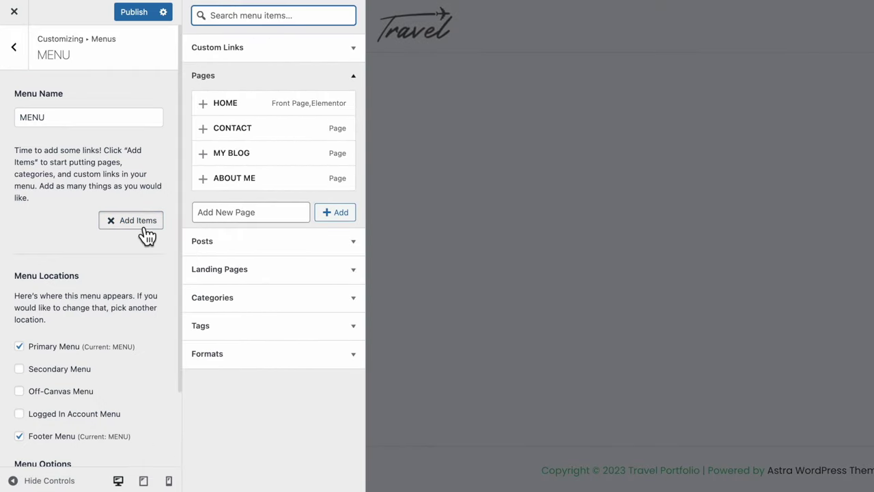
{"action": "left_click", "coordinate": [214, 116]}
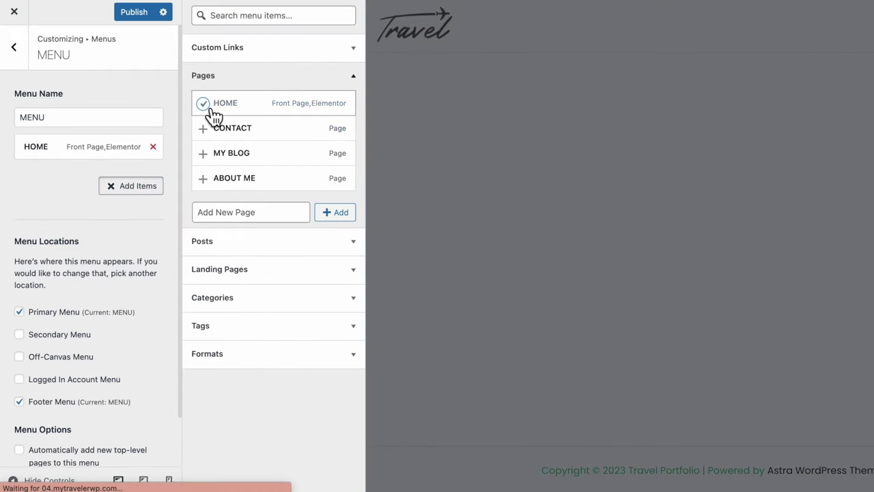
{"action": "left_click", "coordinate": [216, 190]}
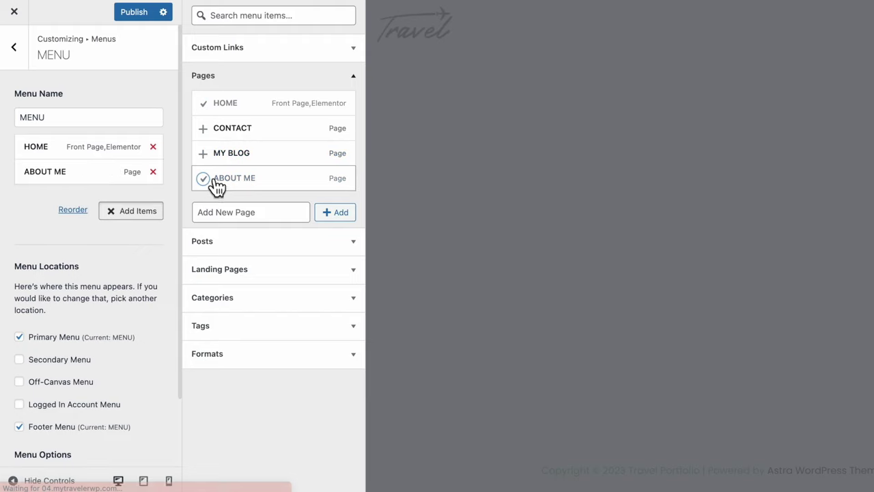
{"action": "left_click", "coordinate": [214, 167]}
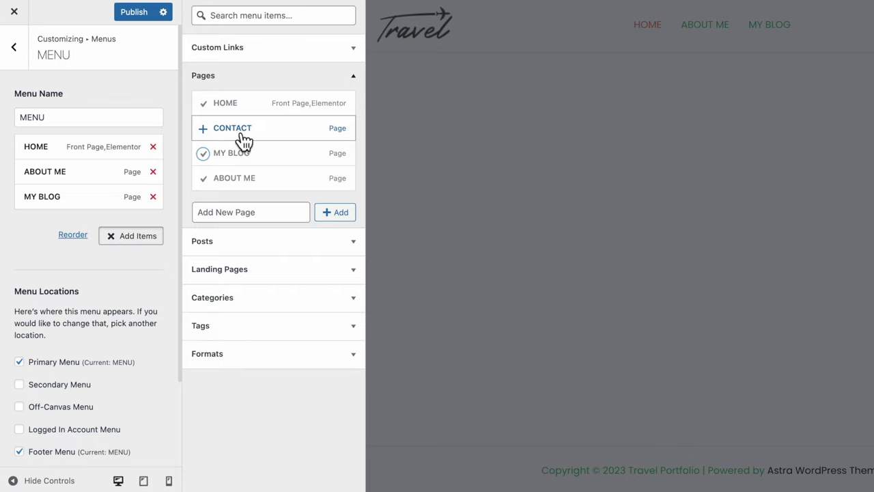
{"action": "left_click", "coordinate": [136, 15]}
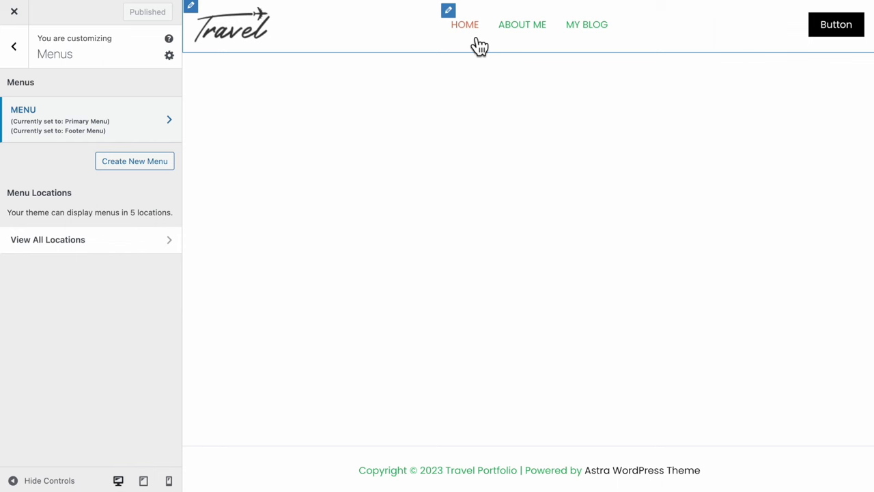
Set the primary menu link colour to black and its hover colour to orange-red
{"action": "left_click", "coordinate": [458, 20]}
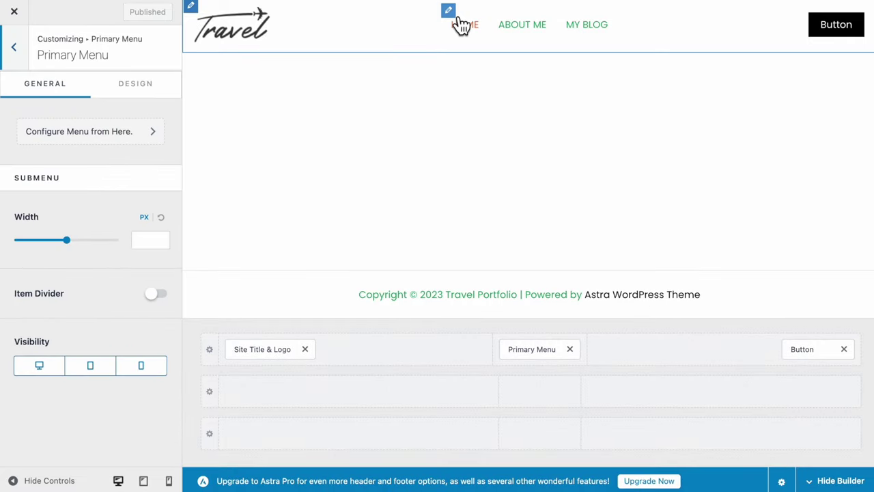
{"action": "left_click", "coordinate": [157, 99]}
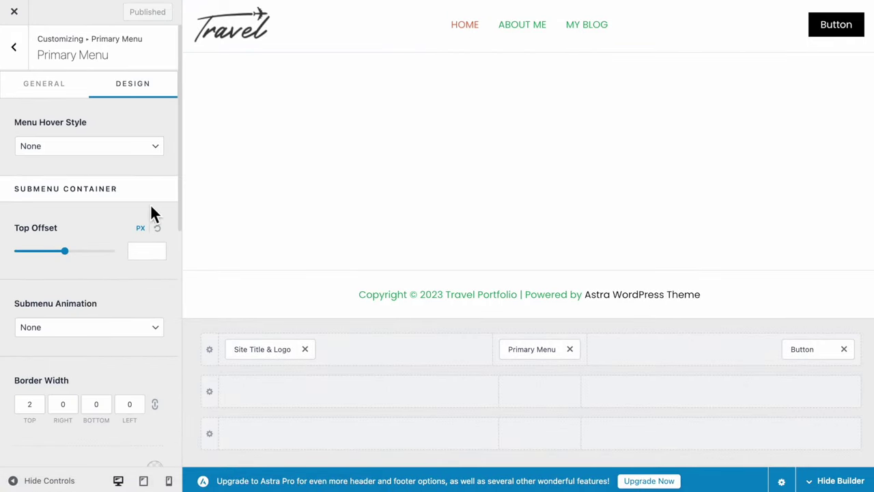
{"action": "scroll", "coordinate": [152, 216], "scroll_direction": "down", "scroll_amount": 2}
{"action": "scroll", "coordinate": [151, 219], "scroll_direction": "down", "scroll_amount": 4}
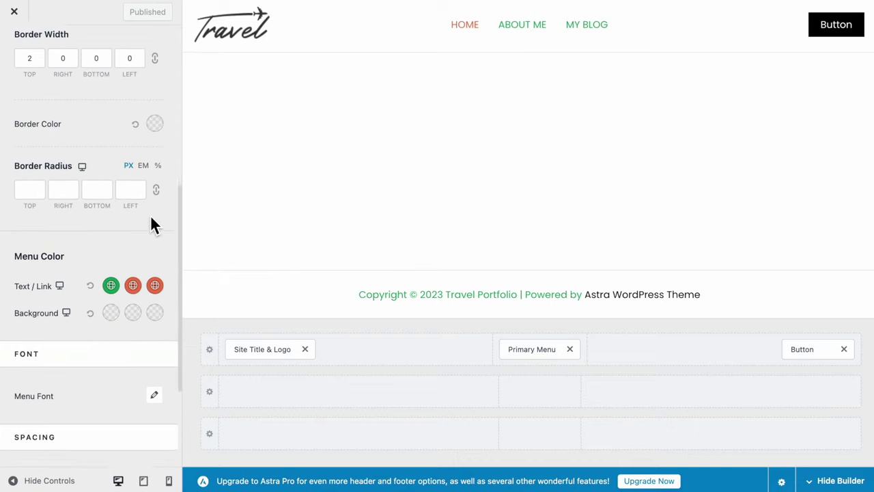
{"action": "left_click", "coordinate": [111, 257]}
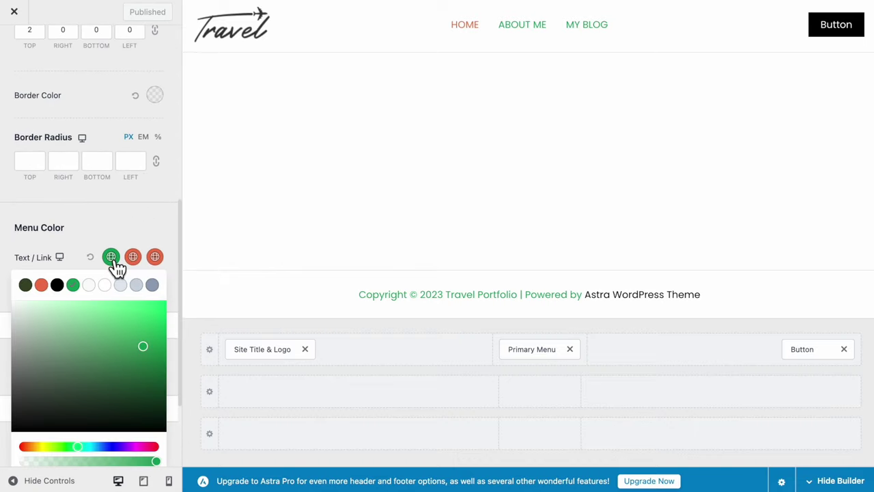
{"action": "left_click", "coordinate": [61, 285]}
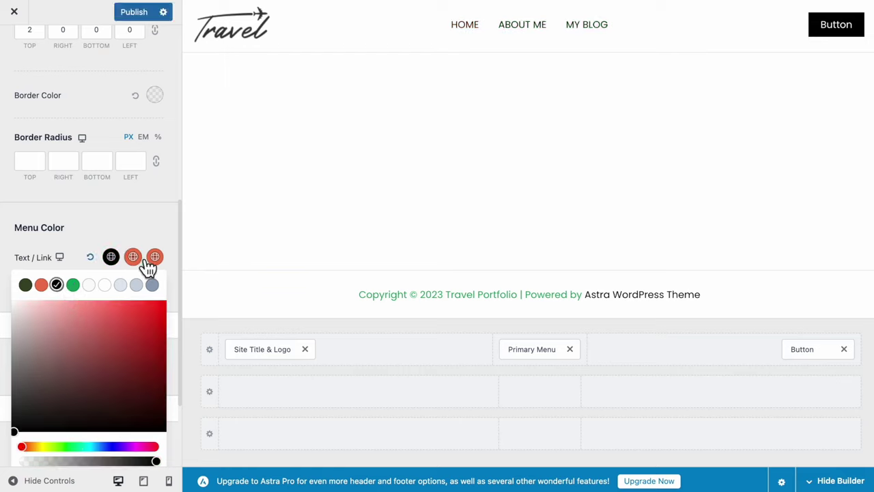
{"action": "left_click", "coordinate": [152, 261]}
{"action": "left_click", "coordinate": [41, 284]}
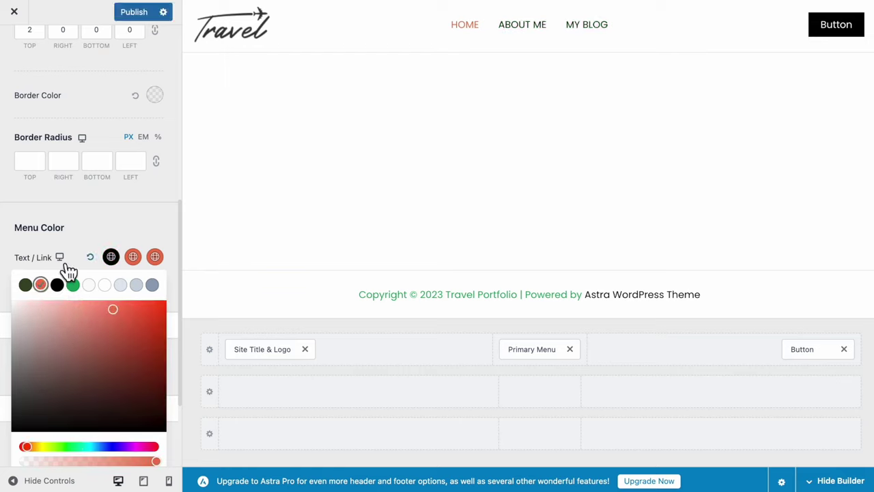
{"action": "left_click", "coordinate": [134, 192]}
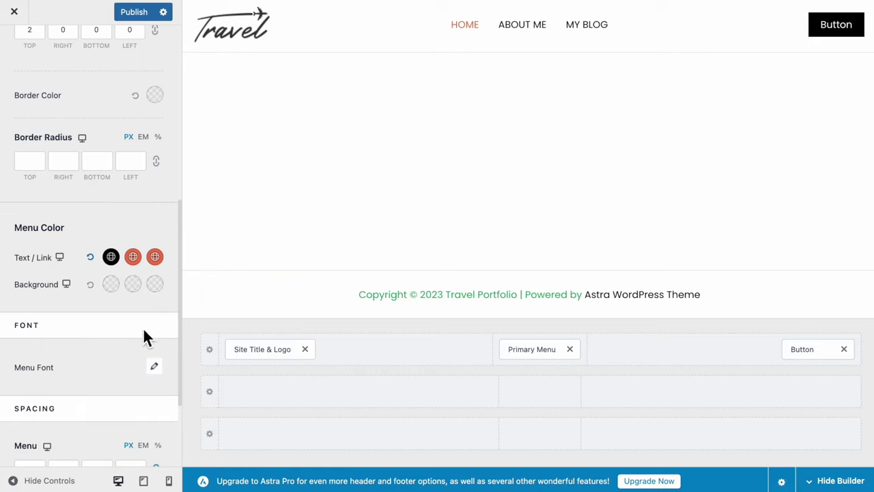
Set the menu font to Nunito, Bold 700, size 17
{"action": "scroll", "coordinate": [153, 321], "scroll_direction": "down", "scroll_amount": 2}
{"action": "left_click", "coordinate": [162, 300]}
{"action": "left_click", "coordinate": [127, 344]}
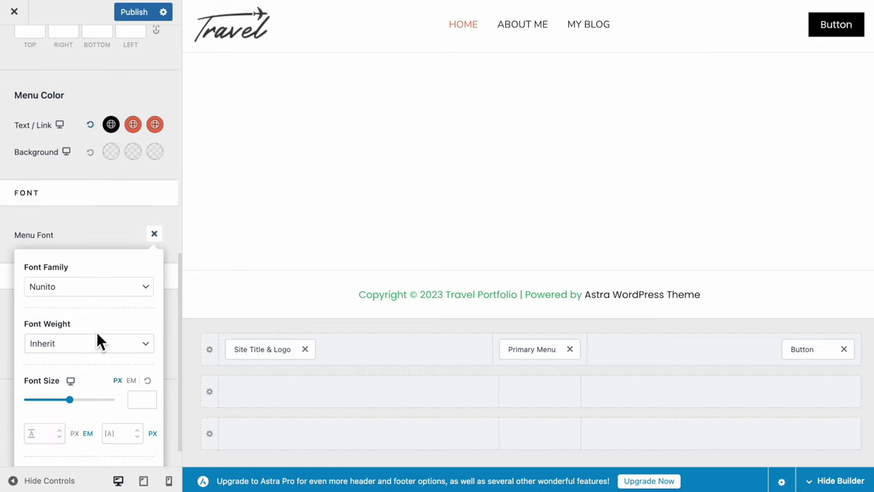
{"action": "left_click", "coordinate": [97, 341]}
{"action": "left_click", "coordinate": [83, 429]}
{"action": "scroll", "coordinate": [84, 439], "scroll_direction": "down", "scroll_amount": 1}
{"action": "left_click", "coordinate": [142, 367]}
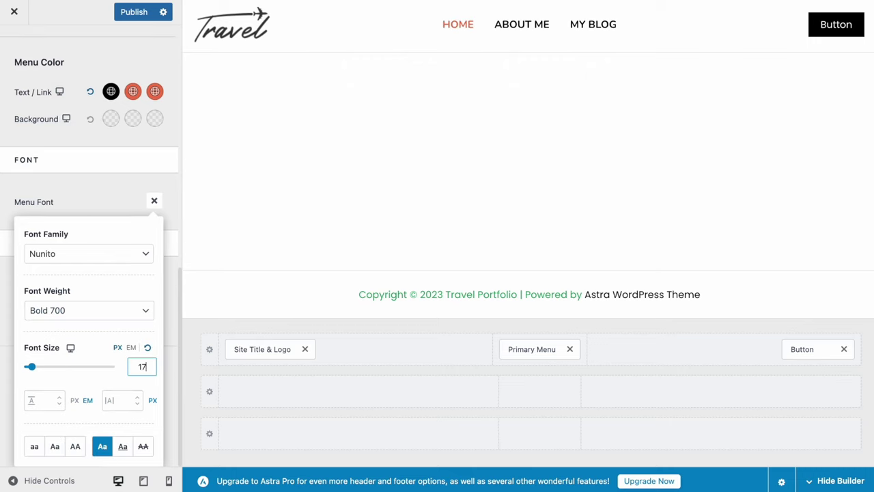
{"action": "left_click", "coordinate": [808, 353]}
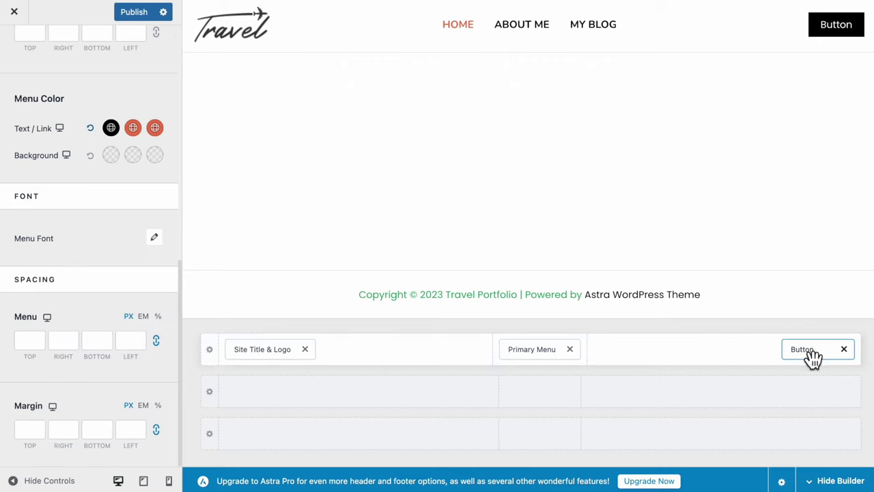
{"action": "left_click", "coordinate": [812, 357]}
Change the header button label to BOOK ME and paste the contact page link
{"action": "double_click", "coordinate": [75, 147]}
{"action": "type", "text": "BOOK ME"}
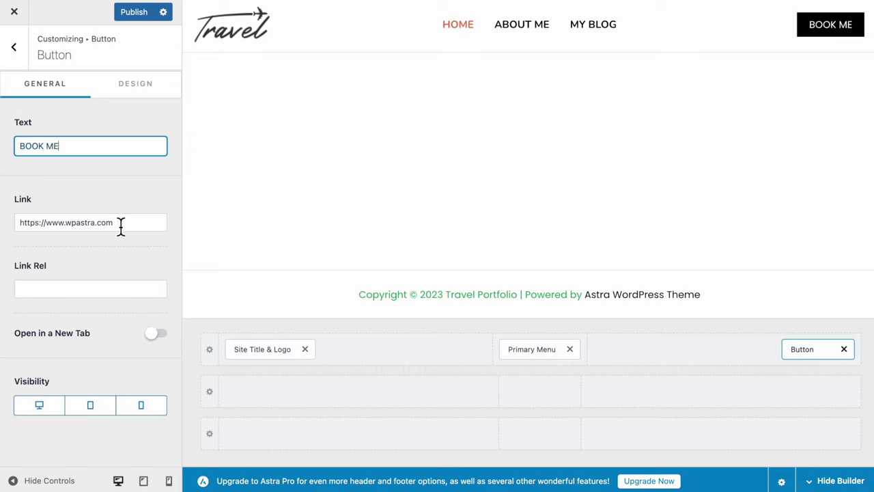
{"action": "left_click_drag", "start_coordinate": [120, 226], "coordinate": [2, 228]}
{"action": "type", "text": "https://04.mytravelerwp.com/contact/"}
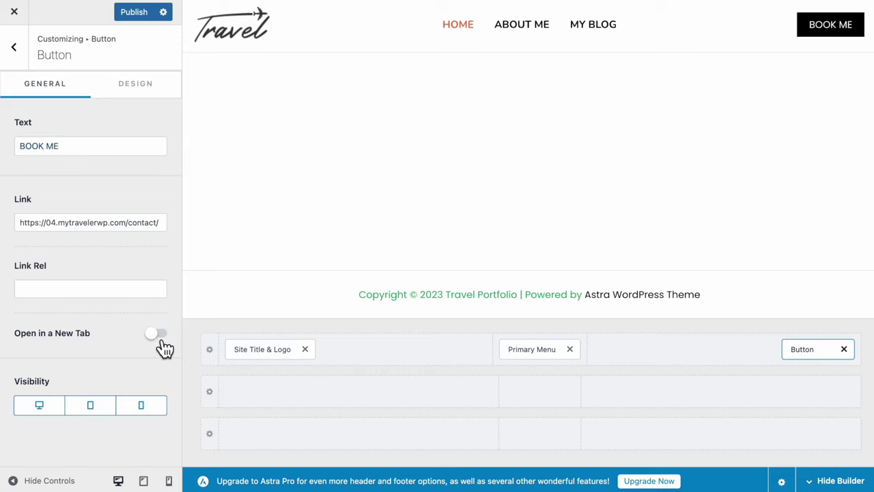
Set the button text colour and give it an orange B85E40 background
{"action": "left_click", "coordinate": [143, 103]}
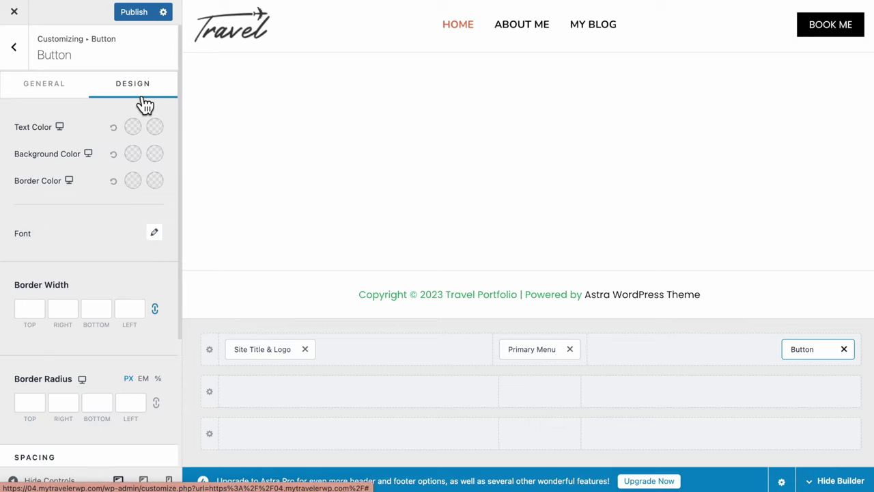
{"action": "left_click", "coordinate": [134, 129]}
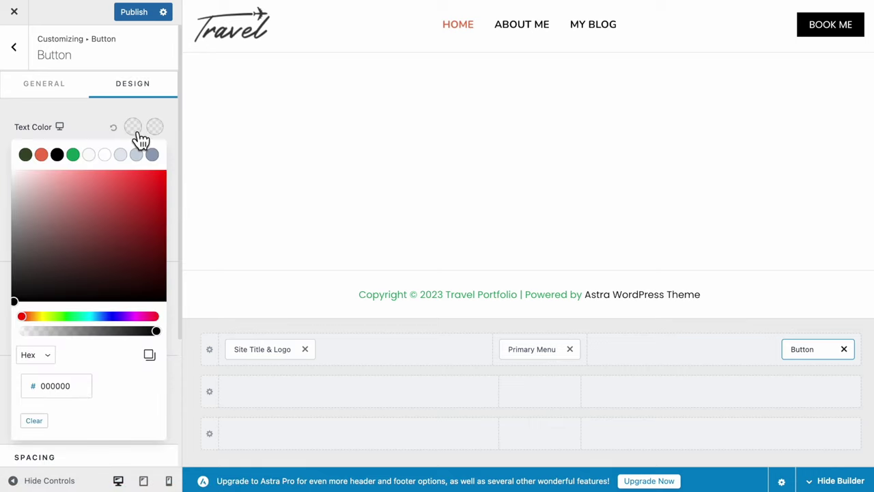
{"action": "left_click", "coordinate": [135, 157]}
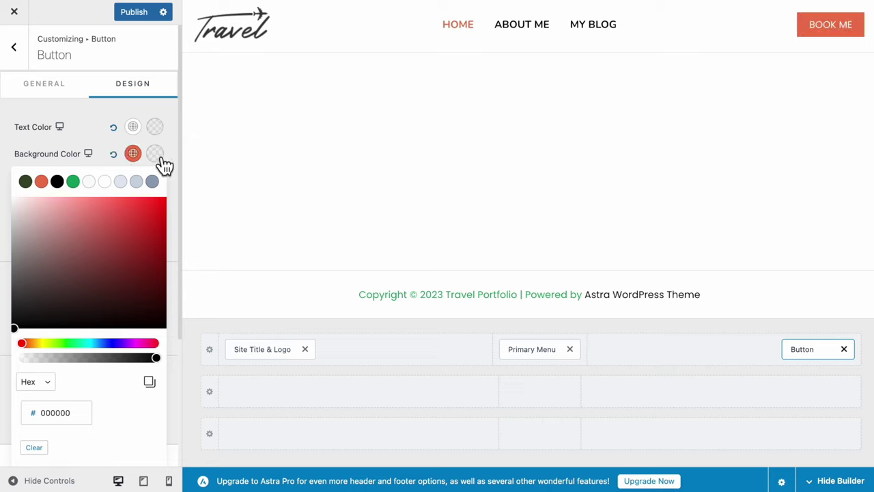
{"action": "left_click", "coordinate": [41, 182]}
{"action": "left_click", "coordinate": [112, 234]}
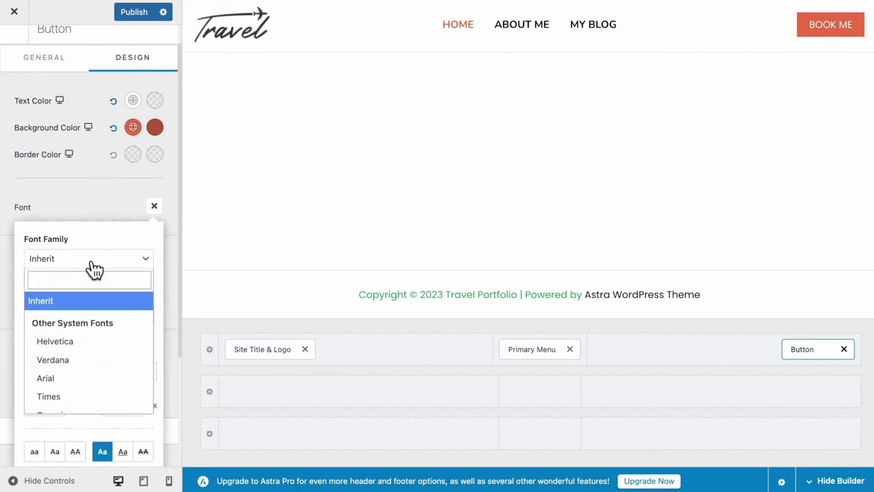
Set the button font to Nunito Bold 700
{"action": "type", "text": "Nuni"}
{"action": "key", "text": "Return"}
{"action": "left_click", "coordinate": [69, 316]}
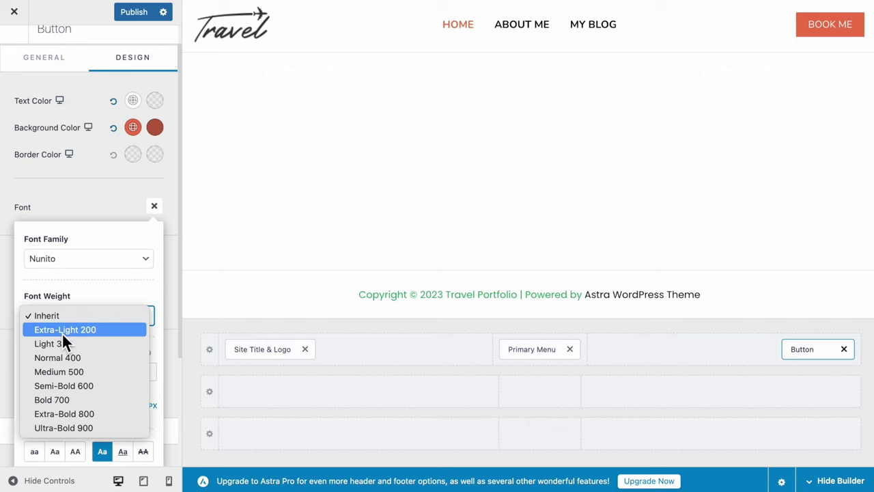
{"action": "left_click", "coordinate": [59, 398]}
{"action": "left_click", "coordinate": [67, 194]}
Round the button corners to 50 and widen its side padding to 30
{"action": "scroll", "coordinate": [166, 298], "scroll_direction": "down", "scroll_amount": 2}
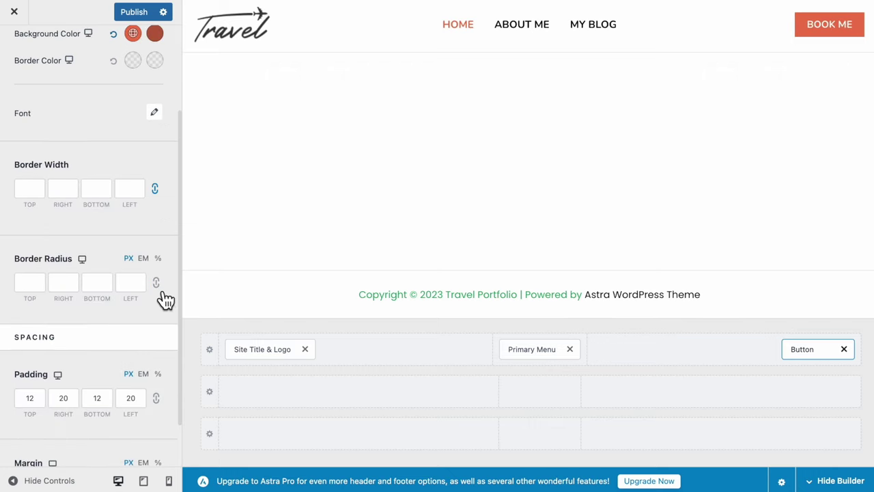
{"action": "left_click", "coordinate": [130, 287]}
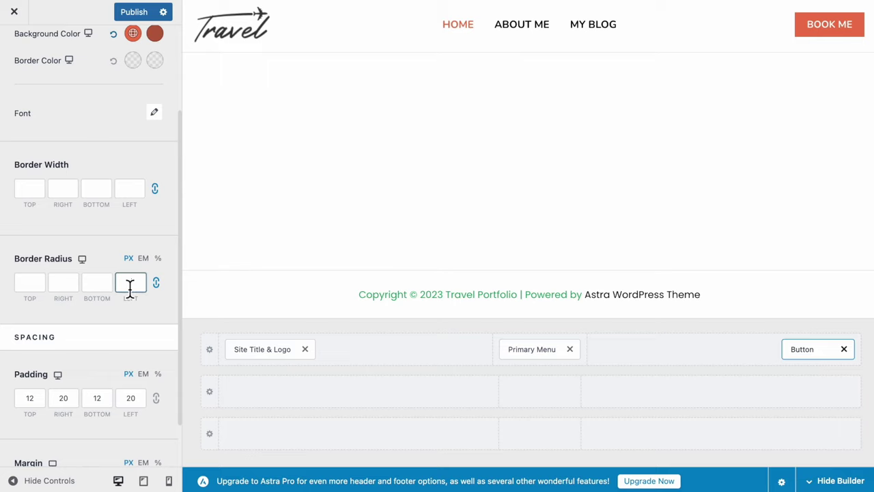
{"action": "type", "text": "50"}
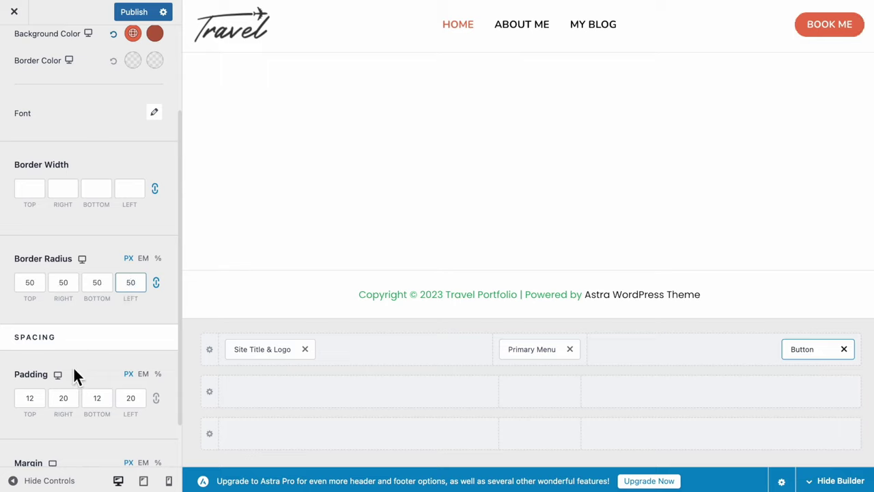
{"action": "left_click_drag", "start_coordinate": [66, 403], "coordinate": [51, 405]}
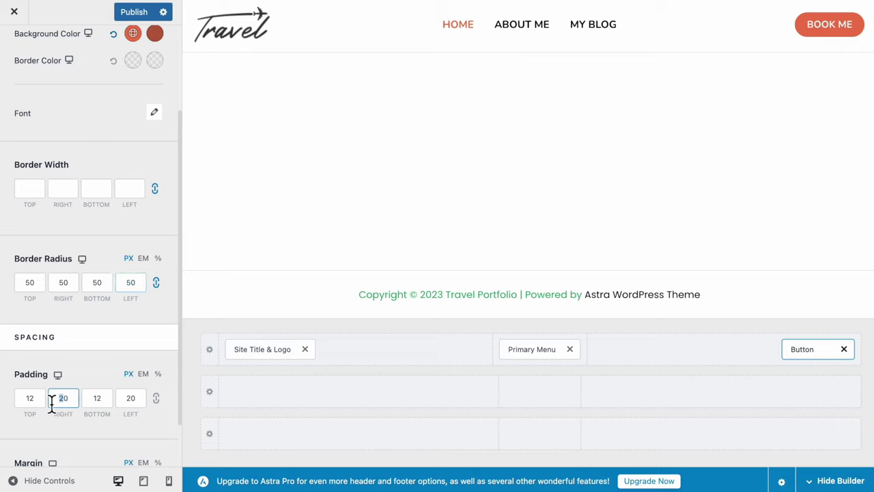
{"action": "type", "text": "3"}
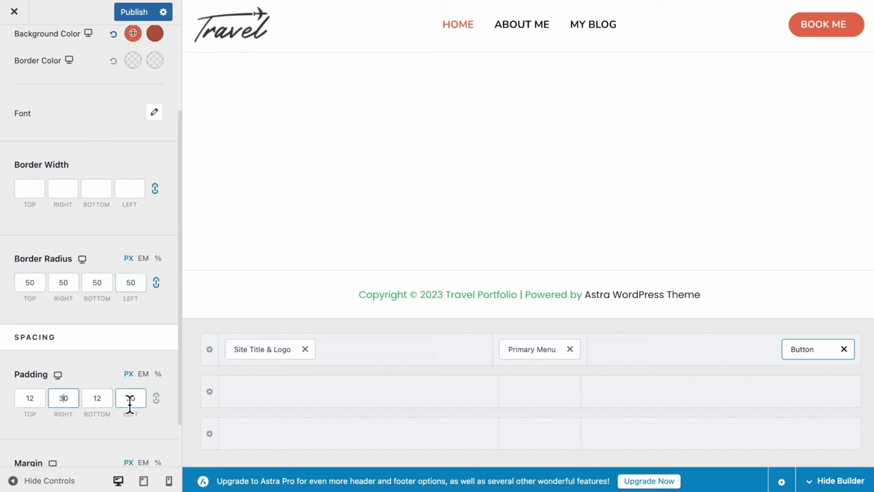
{"action": "left_click_drag", "start_coordinate": [134, 405], "coordinate": [125, 404]}
Finish the button's left padding, then move the footer copyright to the middle row as 'Traveler - Designed by ShineCommerce'
{"action": "type", "text": "3"}
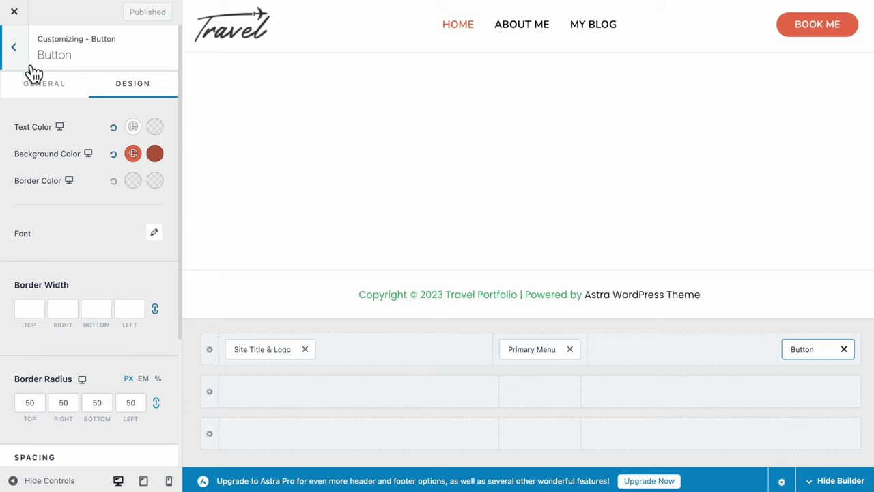
{"action": "left_click", "coordinate": [28, 67]}
{"action": "left_click", "coordinate": [23, 67]}
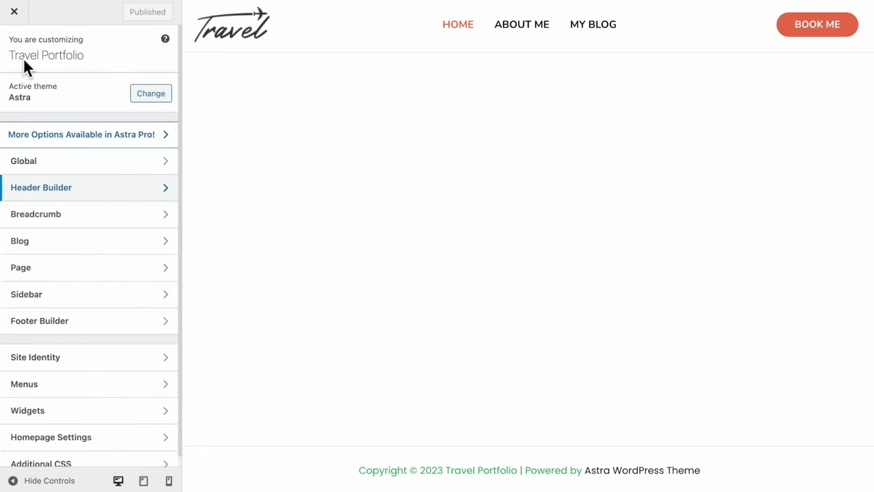
{"action": "left_click", "coordinate": [43, 321]}
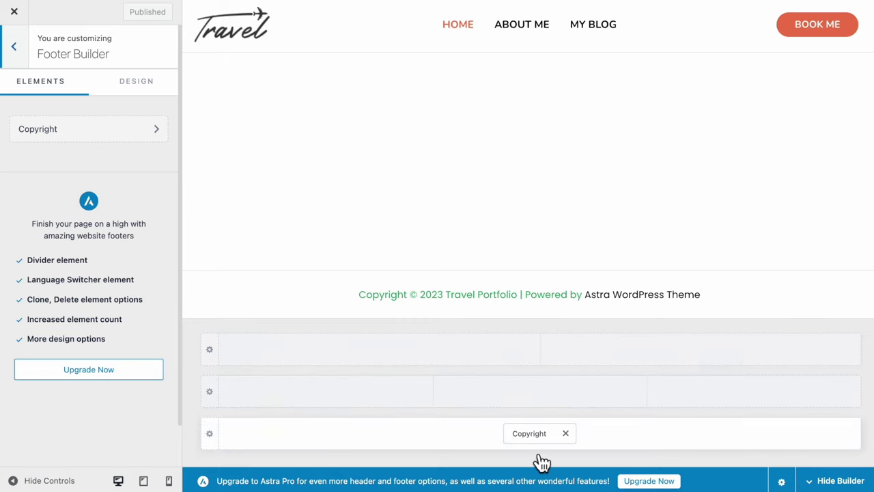
{"action": "left_click_drag", "start_coordinate": [536, 437], "coordinate": [763, 401]}
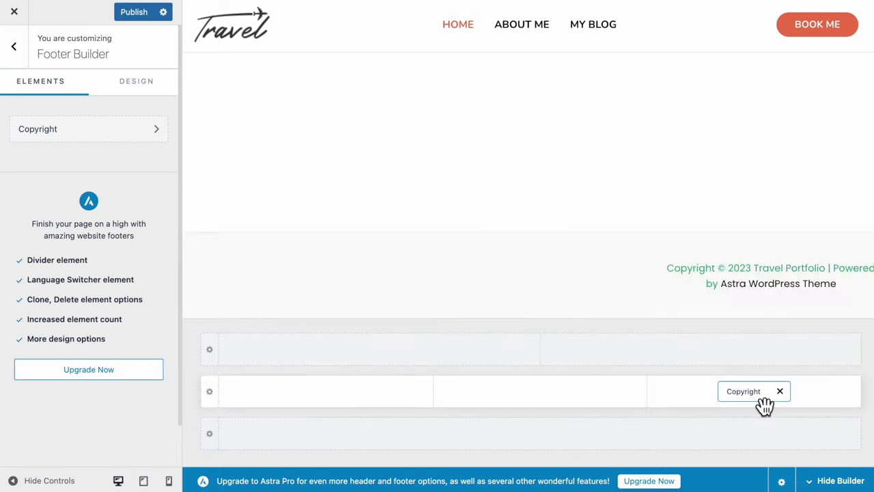
{"action": "left_click", "coordinate": [755, 402]}
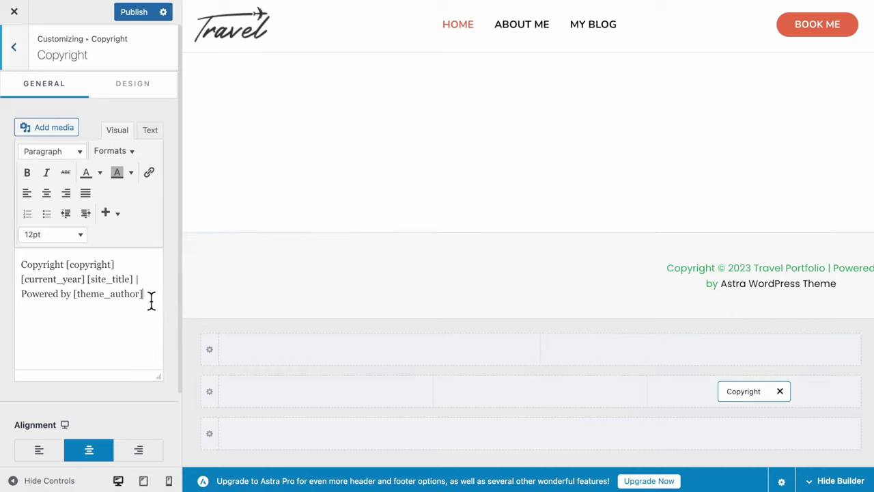
{"action": "left_click_drag", "start_coordinate": [150, 301], "coordinate": [3, 271]}
{"action": "type", "text": "Traveler - Designed by ShineCommerce"}
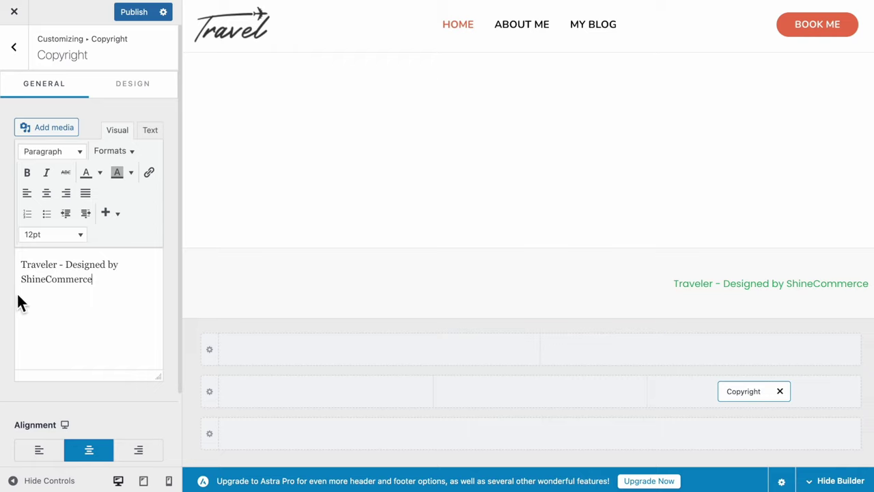
Make the copyright text black with a 20 right margin and add an HTML 2 block beside it
{"action": "left_click", "coordinate": [134, 88]}
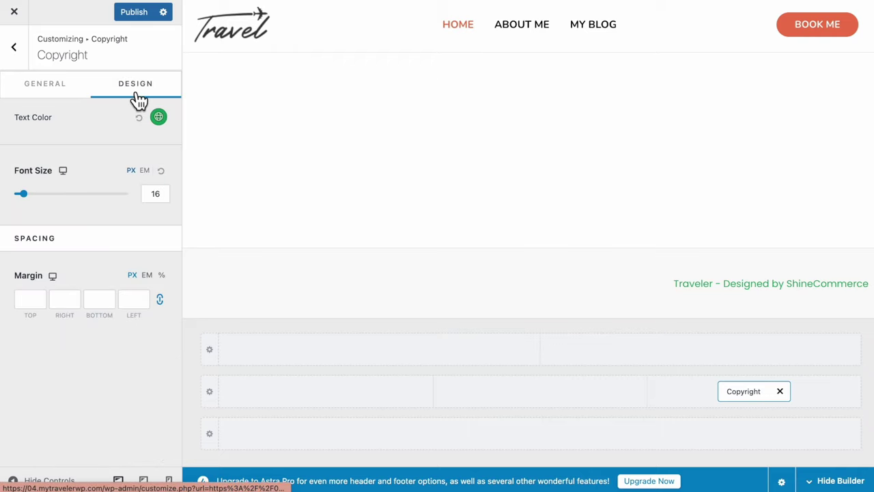
{"action": "left_click", "coordinate": [159, 117]}
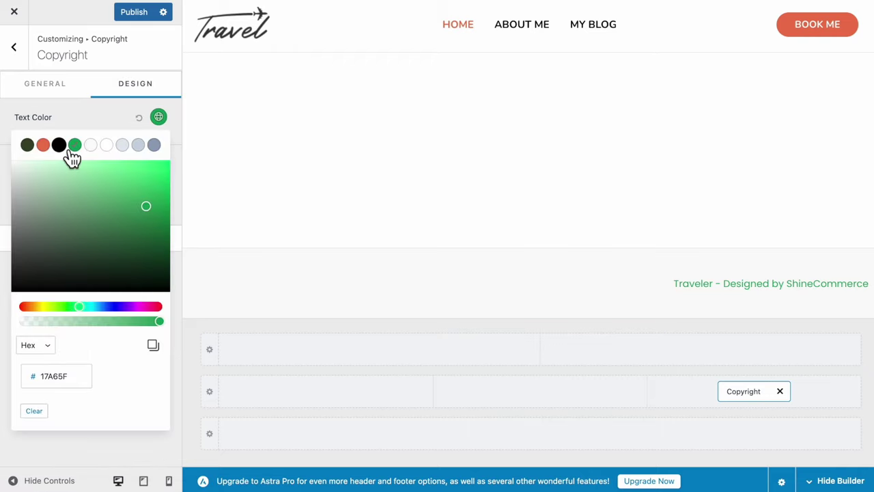
{"action": "left_click", "coordinate": [58, 145]}
{"action": "left_click", "coordinate": [86, 118]}
{"action": "left_click", "coordinate": [64, 300]}
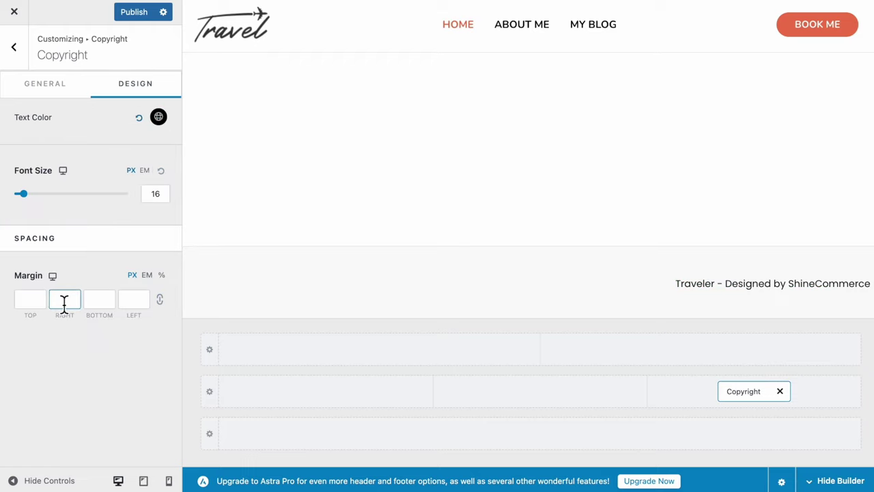
{"action": "type", "text": "20"}
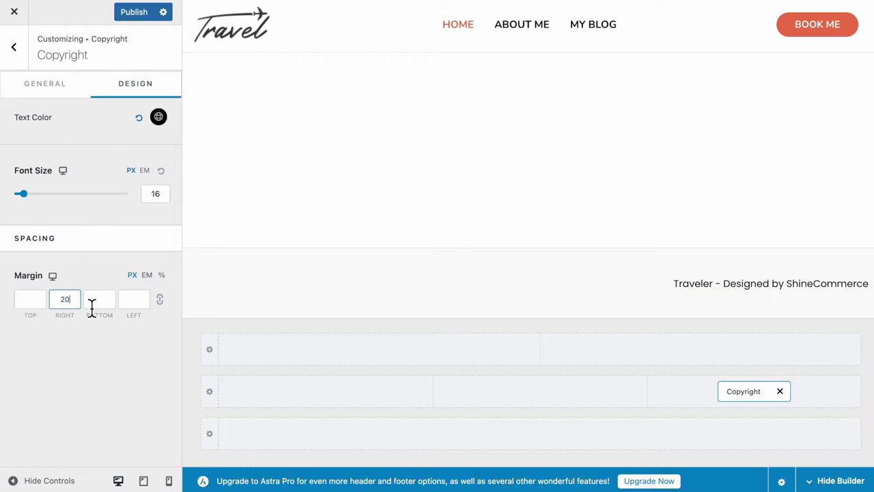
{"action": "left_click", "coordinate": [549, 403]}
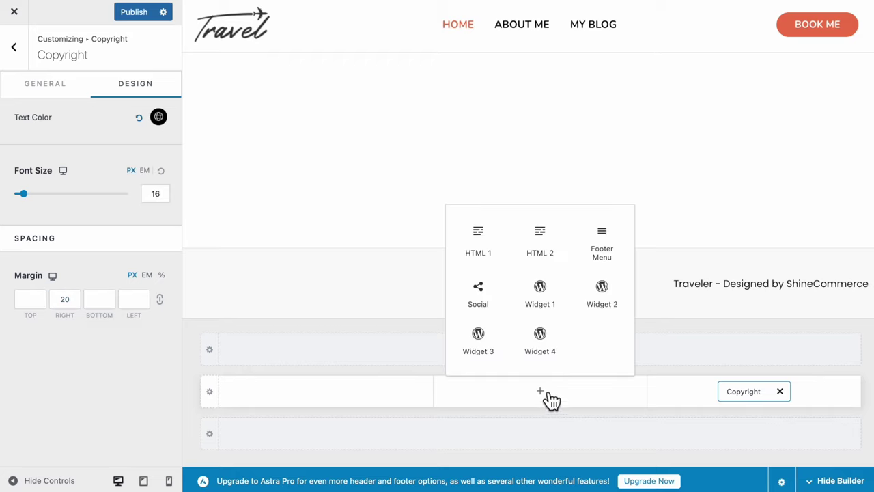
{"action": "left_click", "coordinate": [543, 248]}
Replace the HTML 2 block's placeholder text with the Travel logo image
{"action": "left_click", "coordinate": [545, 395]}
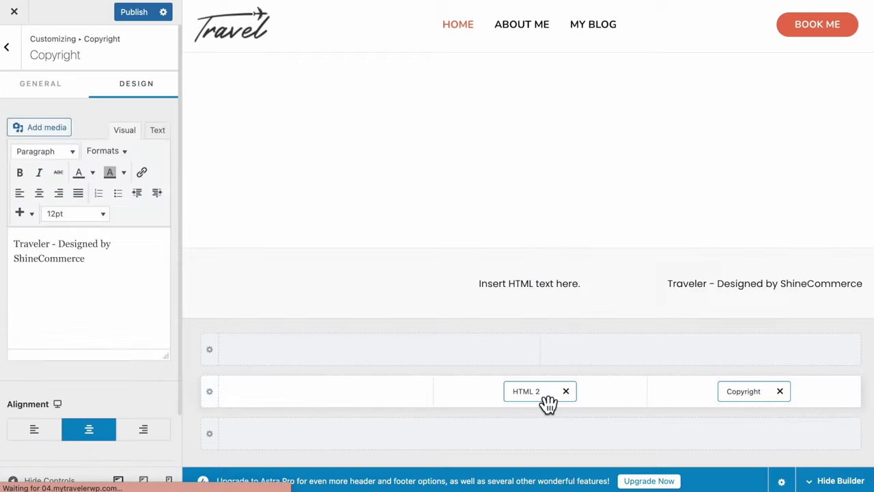
{"action": "left_click_drag", "start_coordinate": [130, 275], "coordinate": [13, 279]}
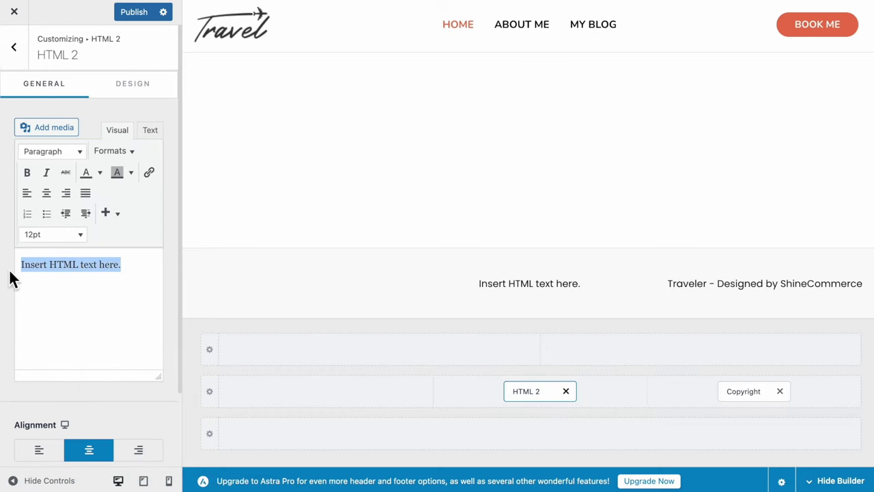
{"action": "key", "text": "BackSpace"}
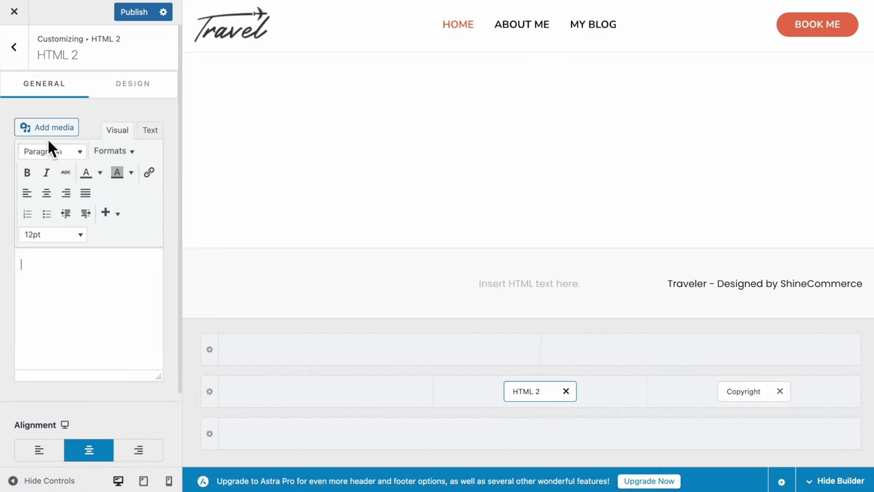
{"action": "left_click", "coordinate": [57, 137]}
{"action": "left_click", "coordinate": [812, 459]}
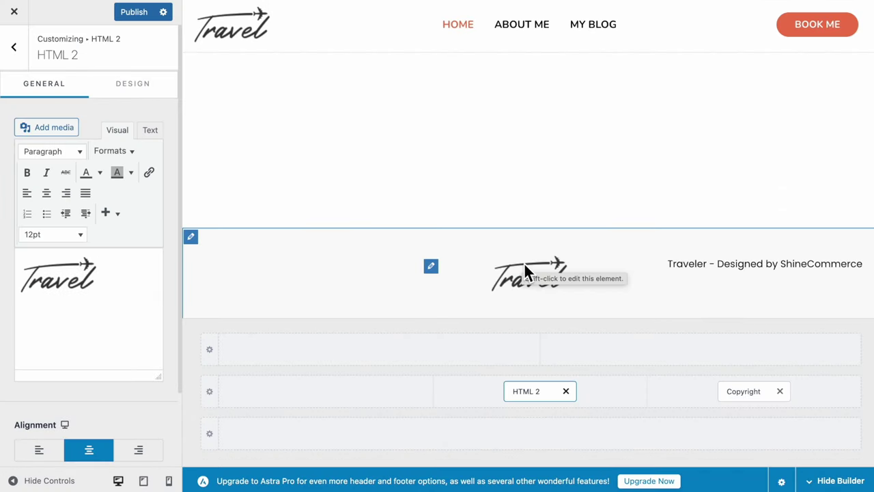
{"action": "left_click", "coordinate": [68, 280]}
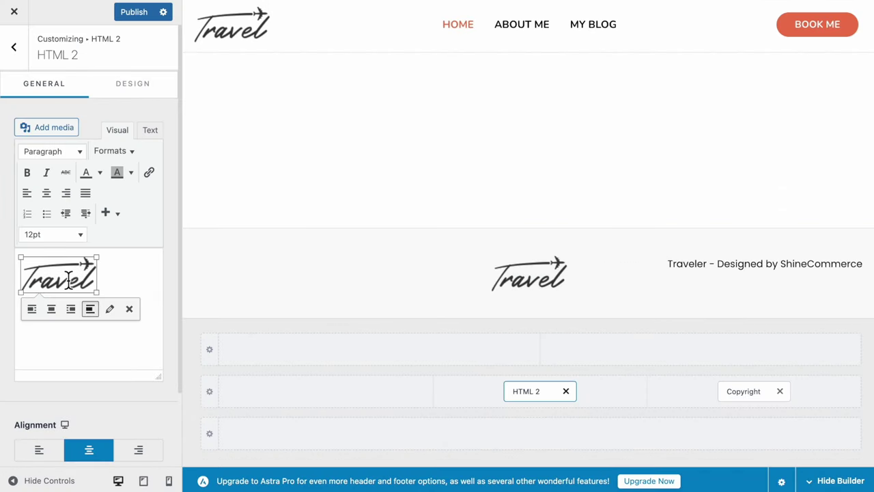
{"action": "left_click", "coordinate": [110, 309]}
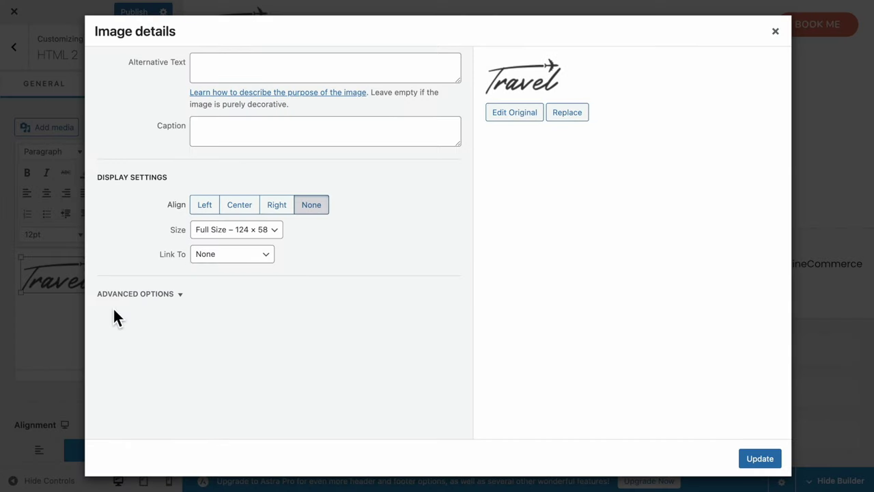
{"action": "left_click", "coordinate": [246, 218]}
{"action": "left_click", "coordinate": [242, 230]}
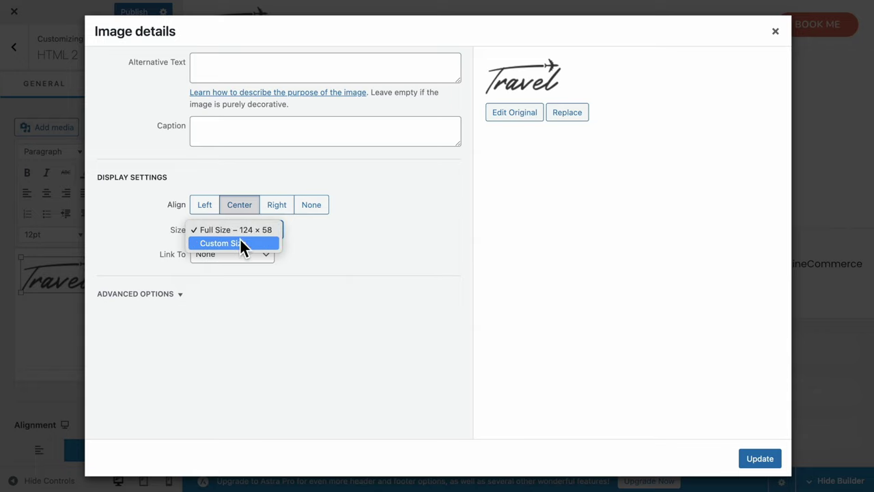
{"action": "left_click", "coordinate": [240, 242]}
{"action": "left_click_drag", "start_coordinate": [216, 268], "coordinate": [186, 267]}
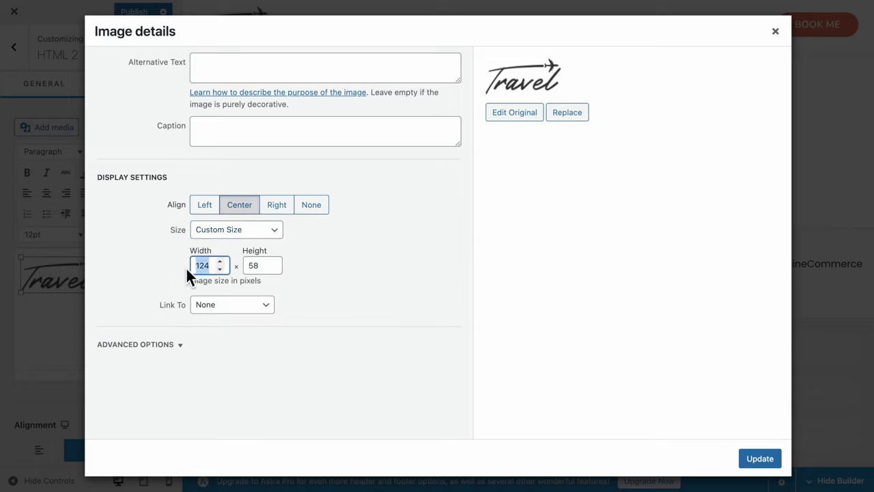
{"action": "type", "text": "100"}
{"action": "left_click", "coordinate": [232, 310]}
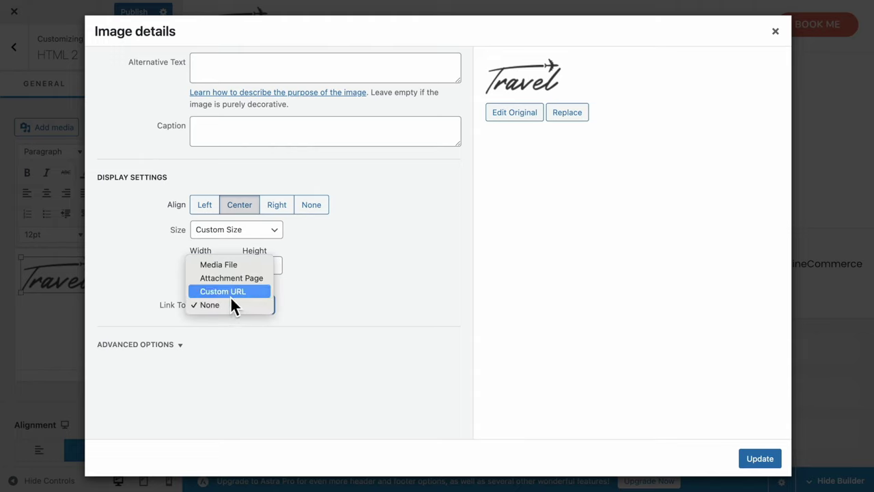
{"action": "left_click", "coordinate": [230, 294]}
{"action": "type", "text": "https://04.mytravelerwp.com/"}
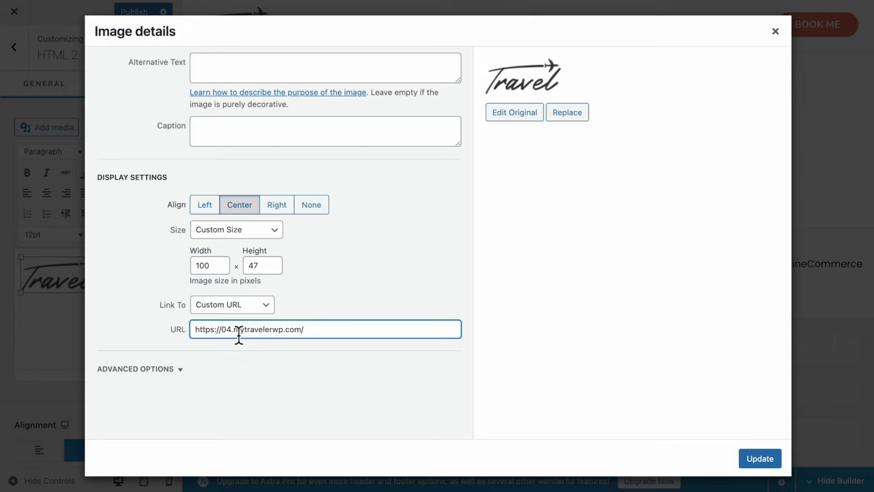
{"action": "left_click", "coordinate": [760, 459]}
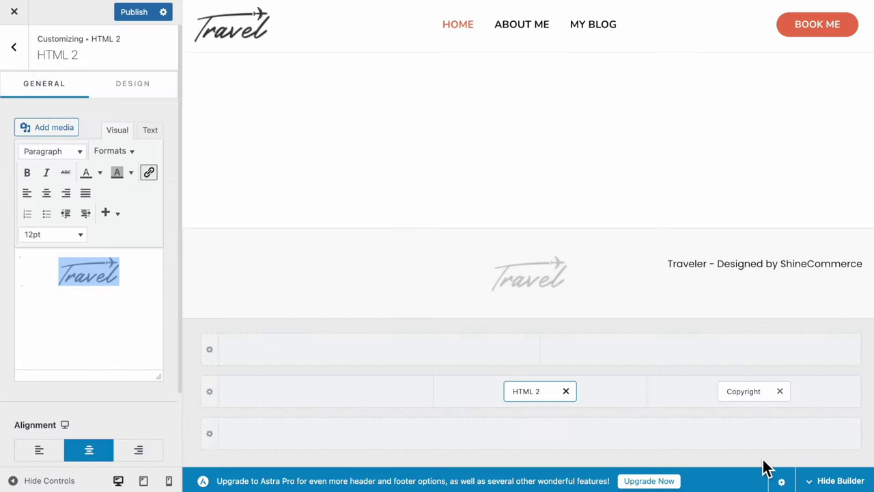
Add the Footer Menu to the footer's left column with a 10 px top margin
{"action": "left_click", "coordinate": [332, 400]}
{"action": "left_click", "coordinate": [327, 258]}
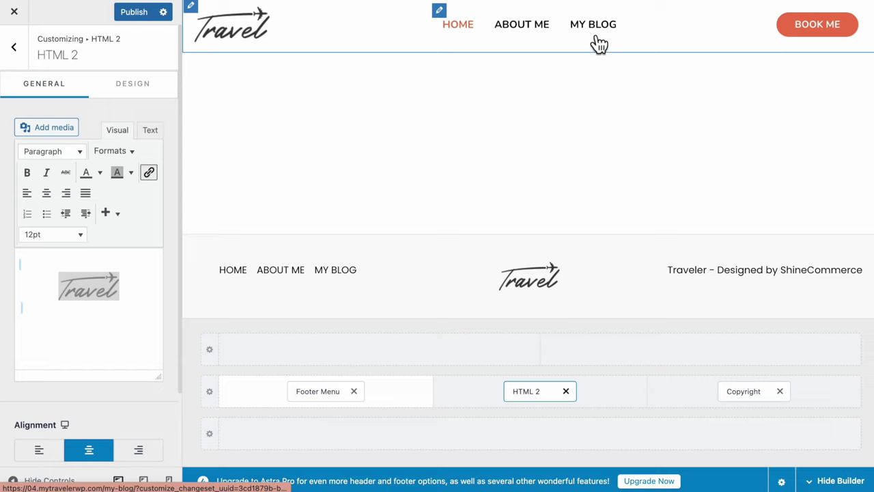
{"action": "left_click", "coordinate": [324, 404]}
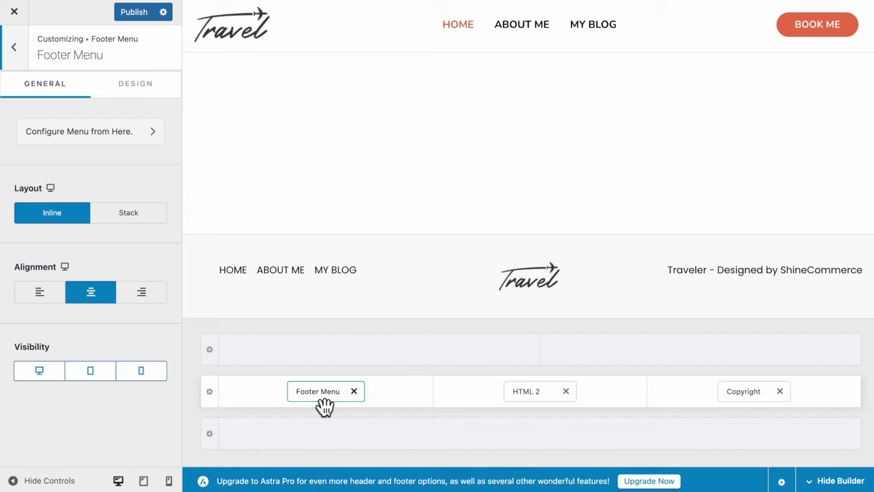
{"action": "left_click", "coordinate": [130, 97]}
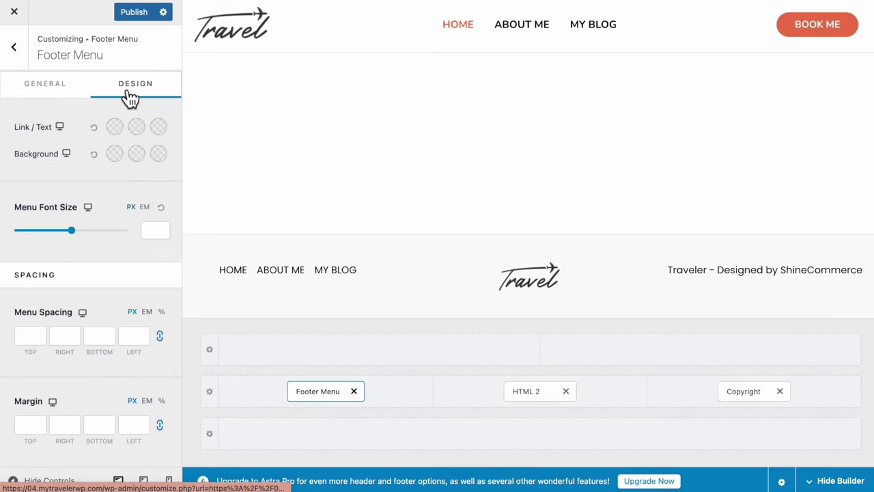
{"action": "left_click", "coordinate": [31, 428]}
{"action": "type", "text": "10"}
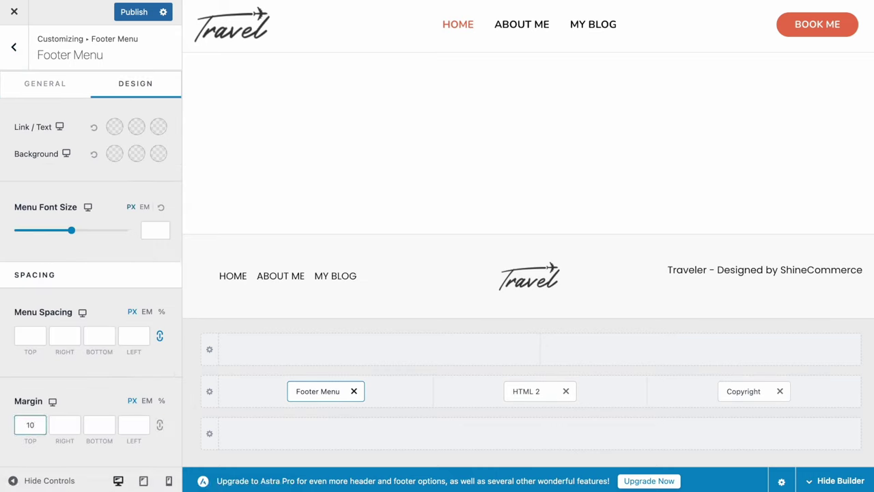
Give the copyright a 10 px top margin and publish the footer changes
{"action": "left_click", "coordinate": [751, 396]}
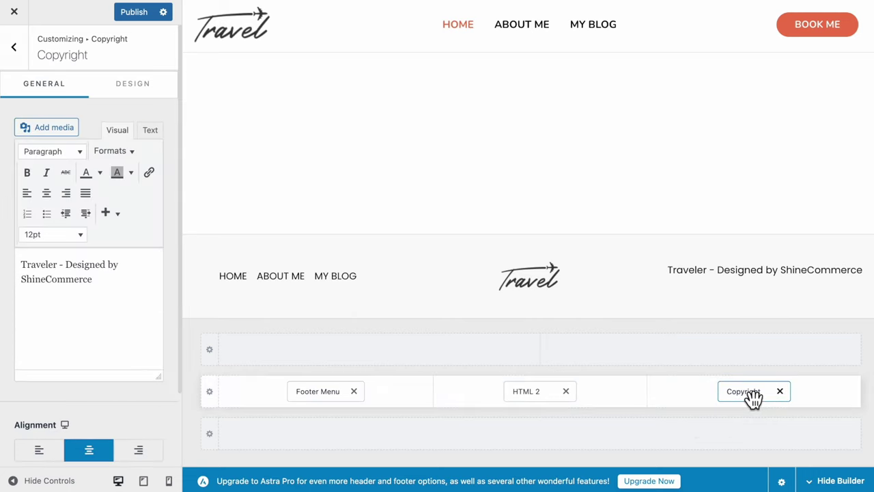
{"action": "left_click", "coordinate": [130, 89]}
{"action": "left_click", "coordinate": [28, 306]}
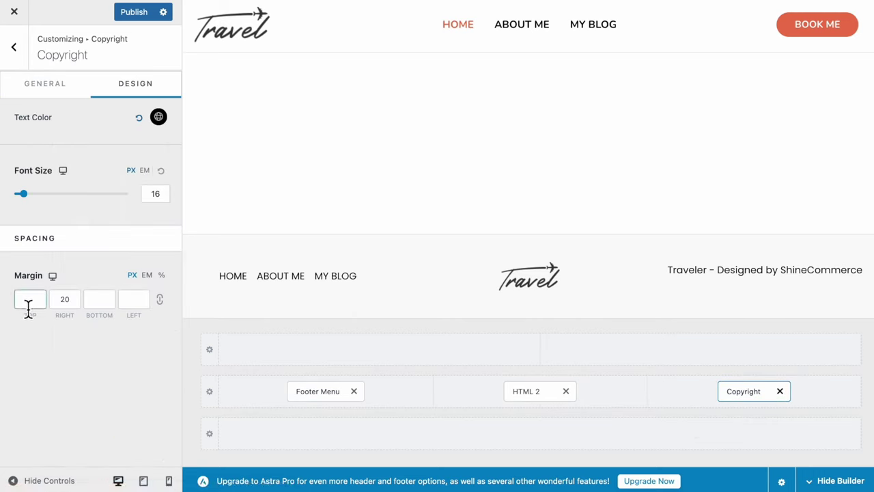
{"action": "type", "text": "10"}
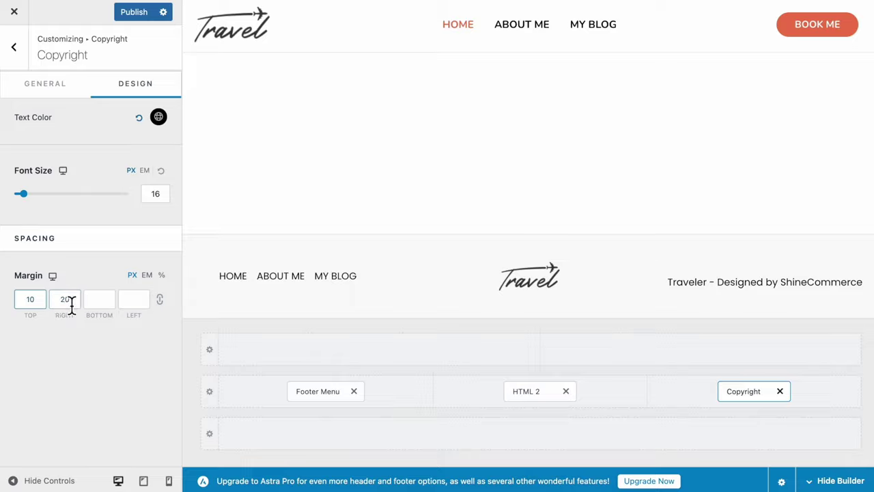
{"action": "left_click", "coordinate": [132, 16]}
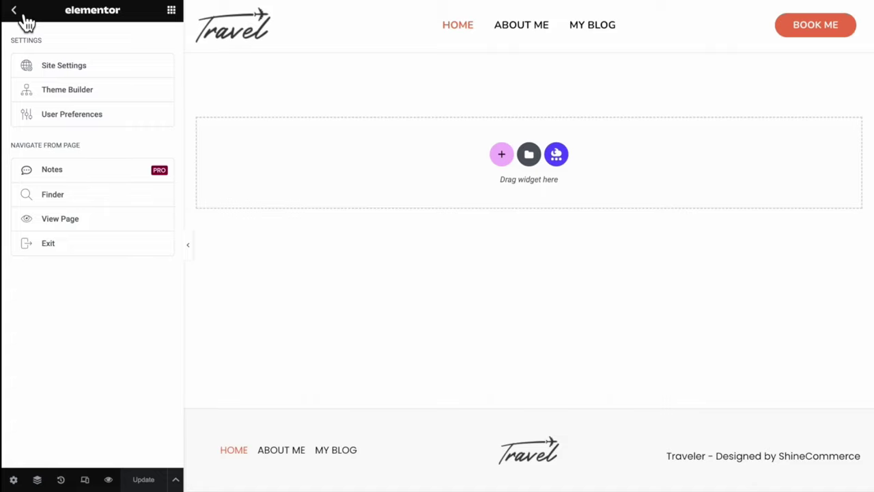
Save global colors Primary #384A29, Secondary #EC7751, Text #000000 and Accent #17A65F
{"action": "left_click", "coordinate": [106, 70]}
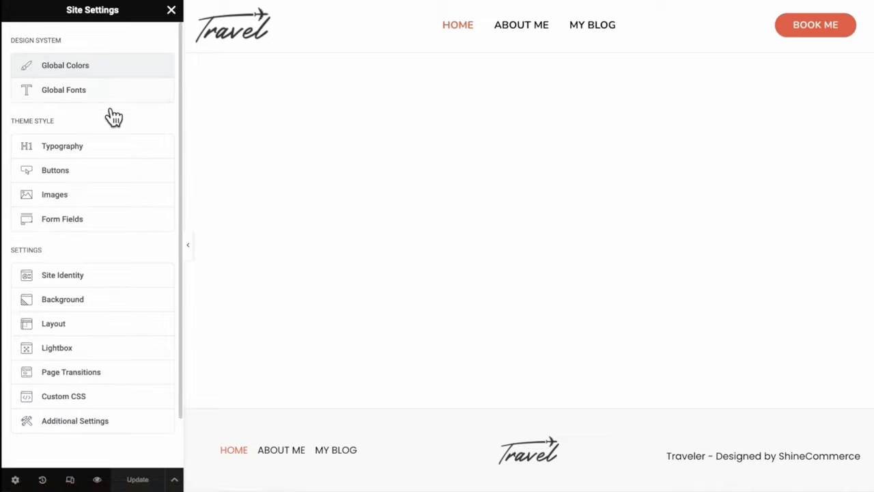
{"action": "left_click", "coordinate": [120, 74]}
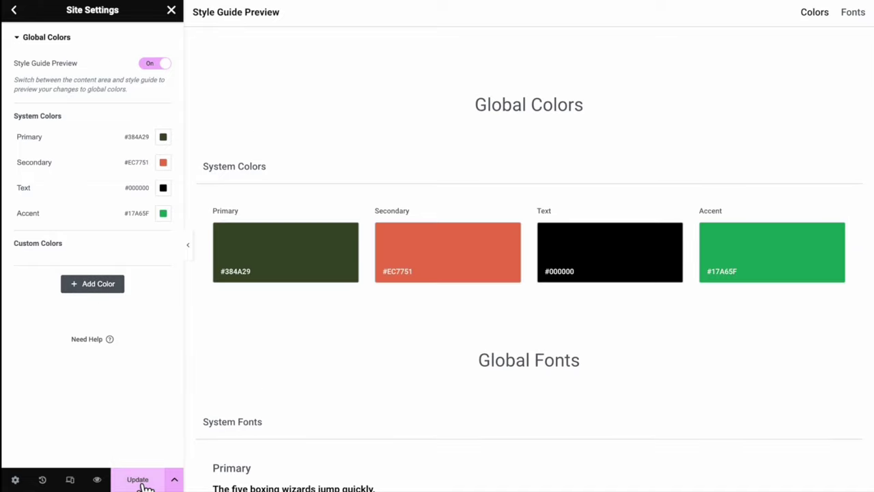
{"action": "left_click", "coordinate": [140, 480]}
{"action": "left_click", "coordinate": [16, 17]}
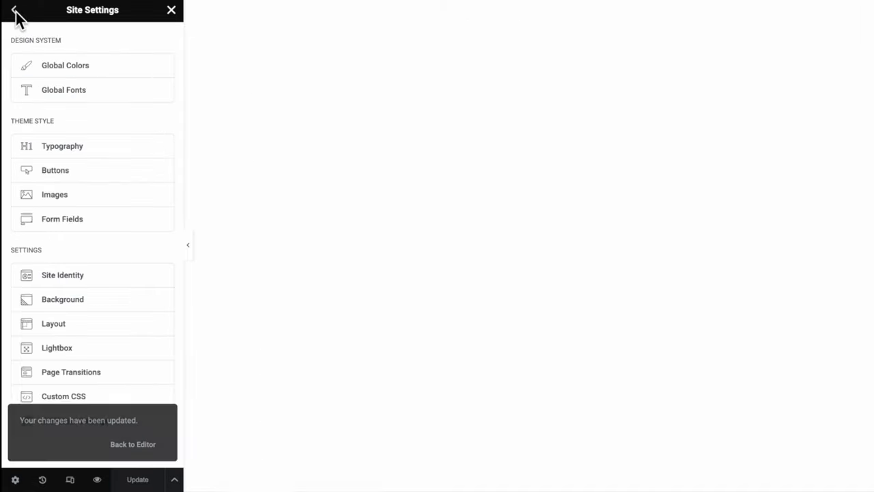
Set the Sub-title global font to Satisfy, weight 600 (Semi Bold)
{"action": "left_click", "coordinate": [101, 91]}
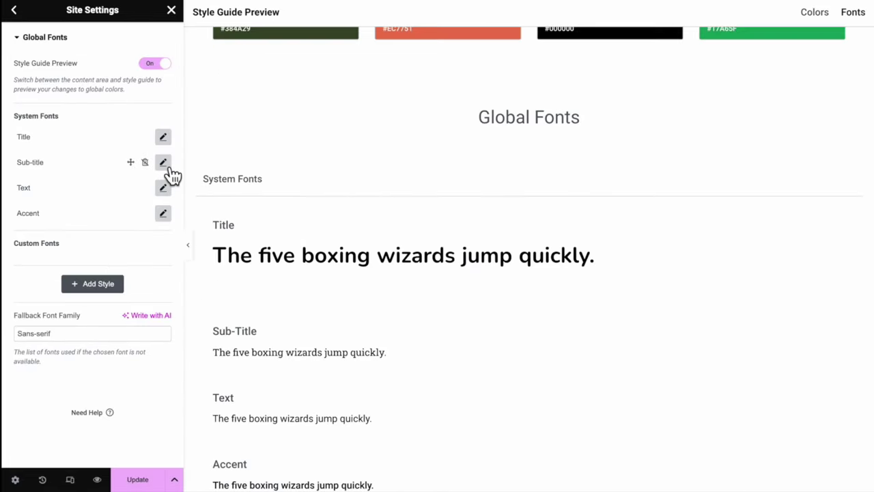
{"action": "left_click", "coordinate": [167, 167]}
{"action": "left_click", "coordinate": [147, 223]}
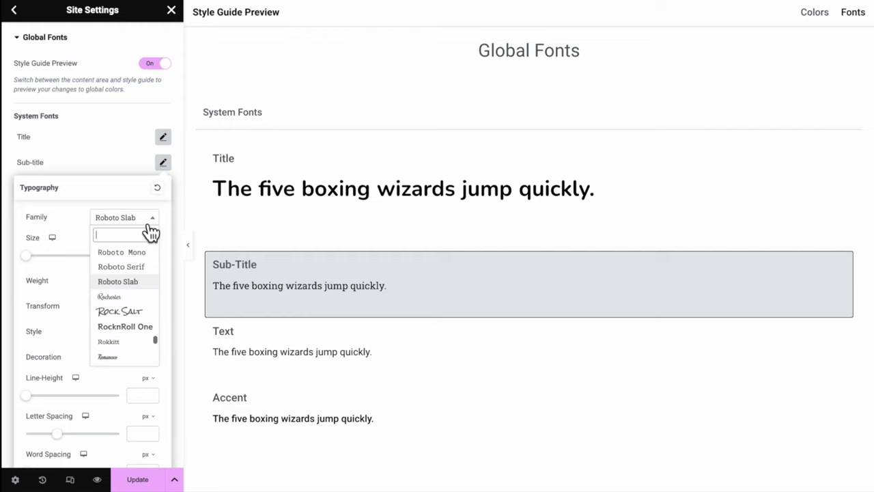
{"action": "type", "text": "satis"}
{"action": "left_click", "coordinate": [108, 267]}
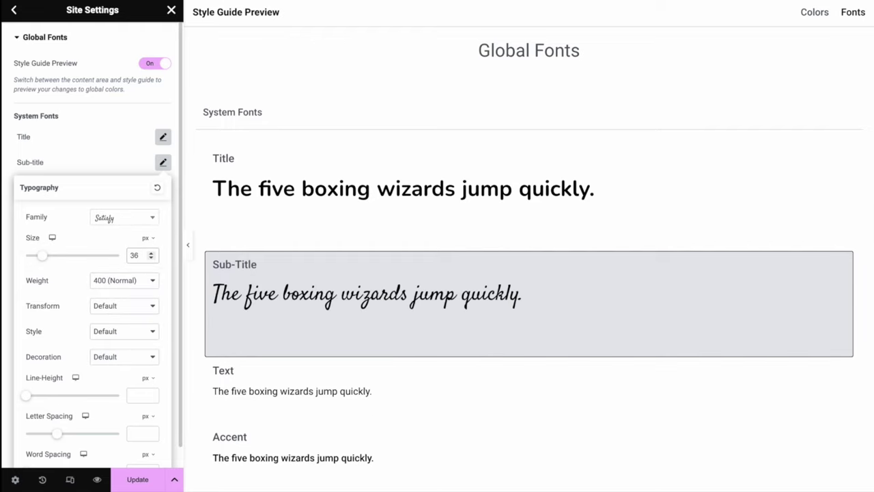
{"action": "left_click", "coordinate": [149, 281]}
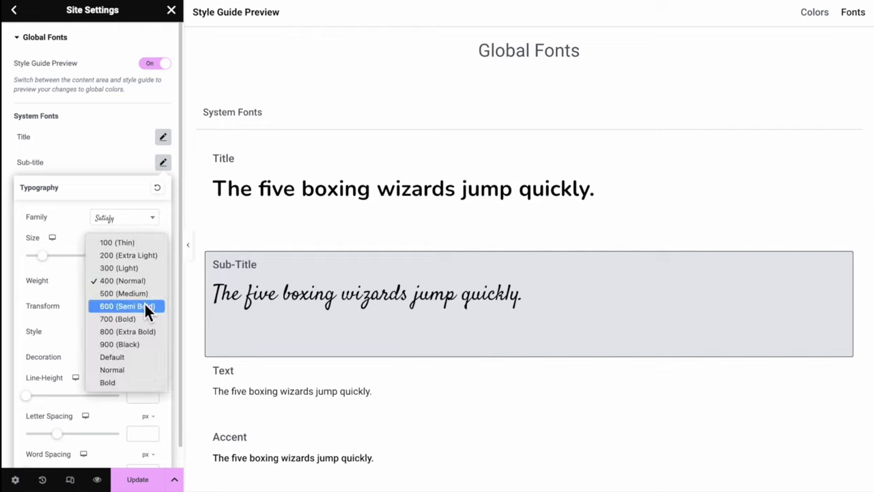
{"action": "left_click", "coordinate": [143, 306]}
{"action": "scroll", "coordinate": [144, 450], "scroll_direction": "down", "scroll_amount": 1}
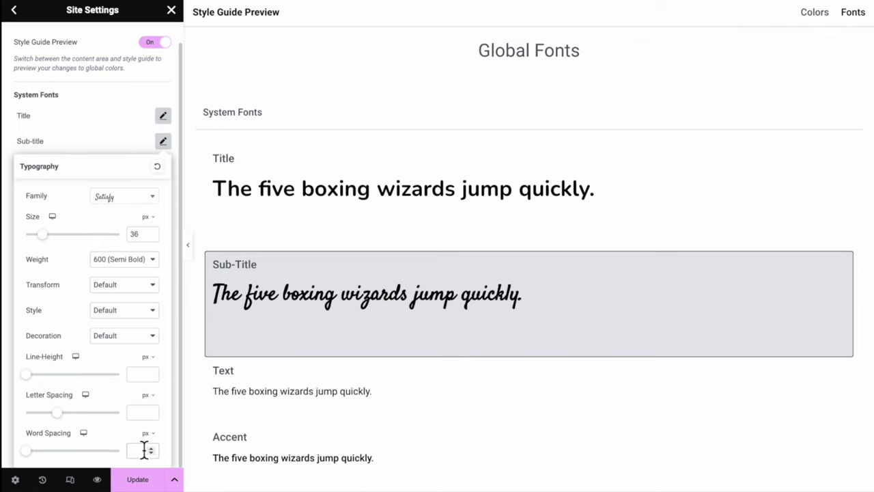
{"action": "left_click", "coordinate": [162, 140]}
Set the Text global font to Poppins
{"action": "left_click", "coordinate": [165, 168]}
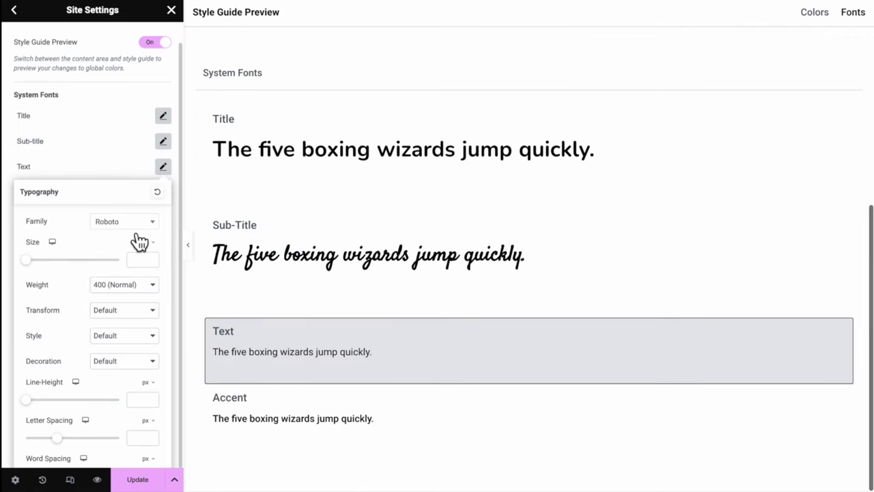
{"action": "left_click", "coordinate": [135, 226]}
{"action": "type", "text": "po"}
{"action": "key", "text": "Return"}
{"action": "left_click", "coordinate": [164, 193]}
Set the Accent global font to Poppins 15 px, weight 600, uppercase and underlined
{"action": "left_click", "coordinate": [164, 194]}
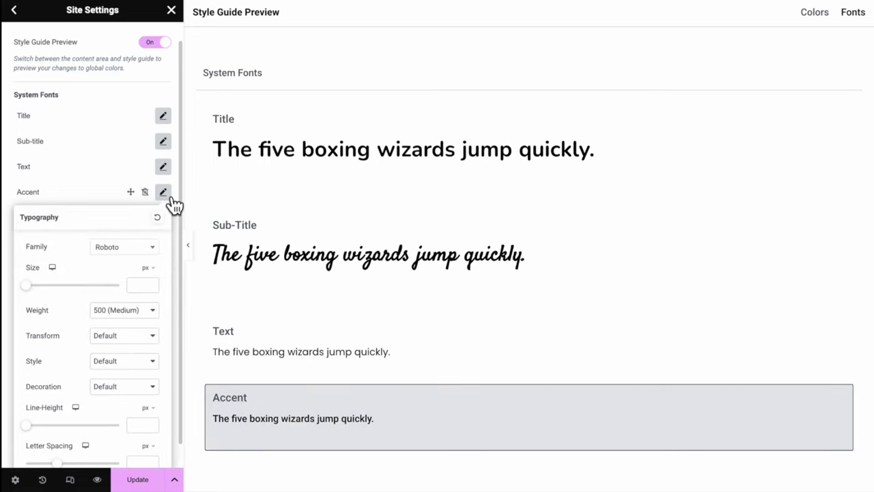
{"action": "left_click", "coordinate": [138, 247]}
{"action": "type", "text": "popp"}
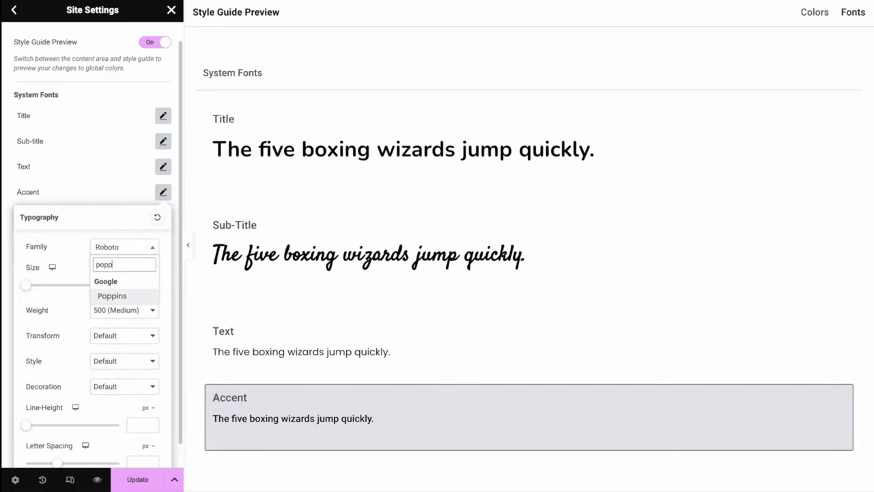
{"action": "key", "text": "Return"}
{"action": "left_click", "coordinate": [142, 285]}
{"action": "type", "text": "15"}
{"action": "left_click", "coordinate": [140, 309]}
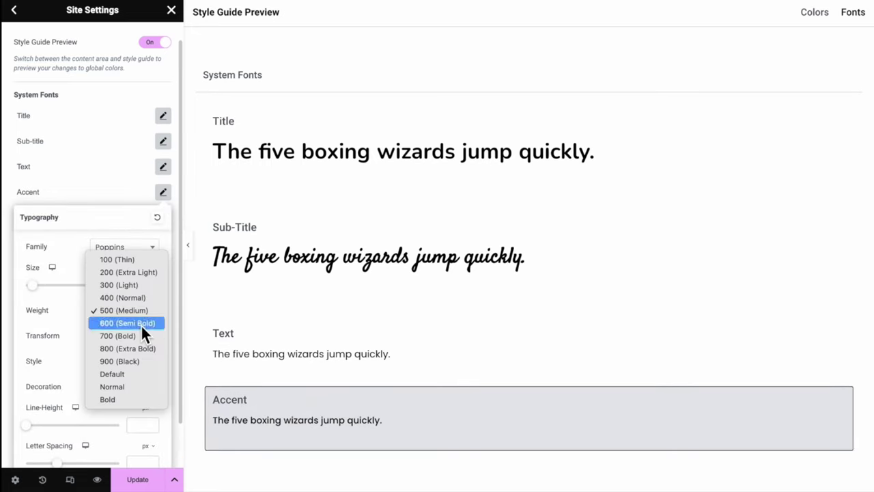
{"action": "left_click", "coordinate": [140, 324]}
{"action": "left_click", "coordinate": [142, 334]}
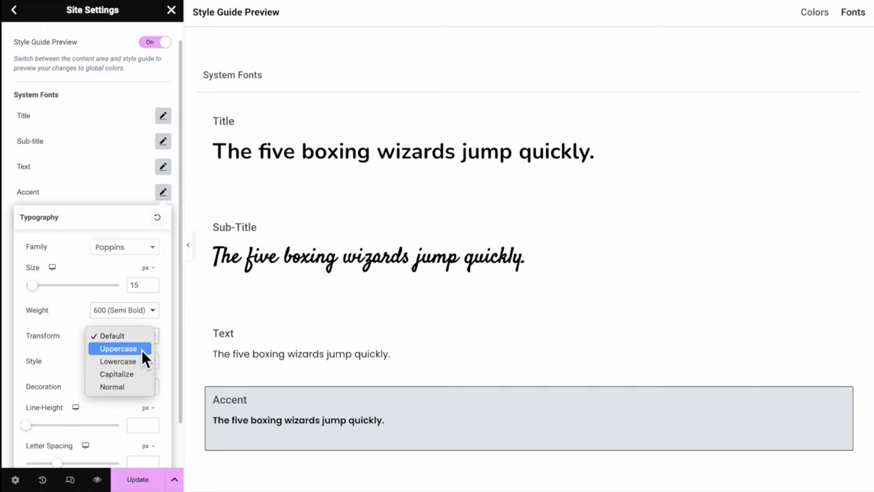
{"action": "left_click", "coordinate": [141, 348]}
{"action": "left_click", "coordinate": [140, 386]}
{"action": "left_click", "coordinate": [138, 401]}
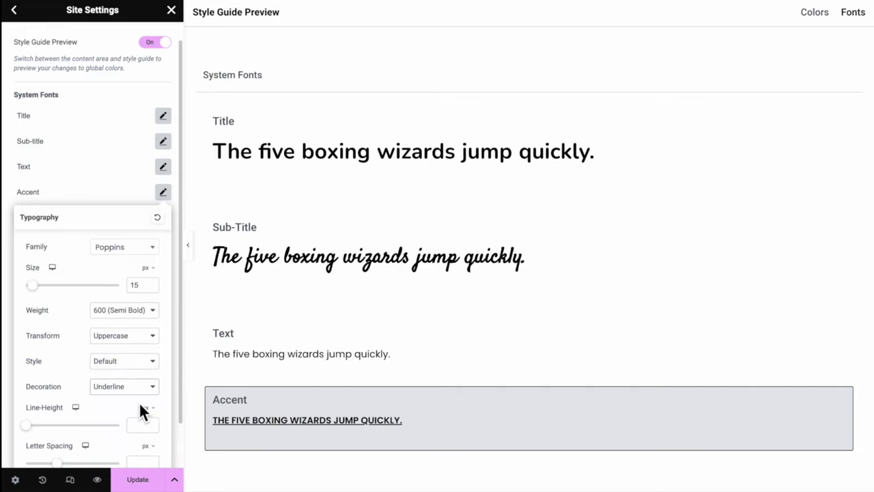
{"action": "scroll", "coordinate": [101, 232], "scroll_direction": "down", "scroll_amount": 1}
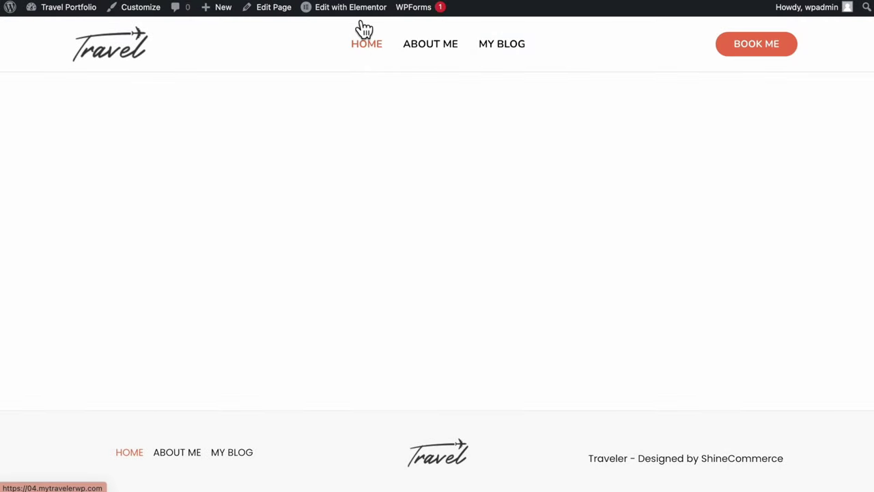
Add a container to the empty page with its content centred vertically
{"action": "left_click", "coordinate": [361, 24]}
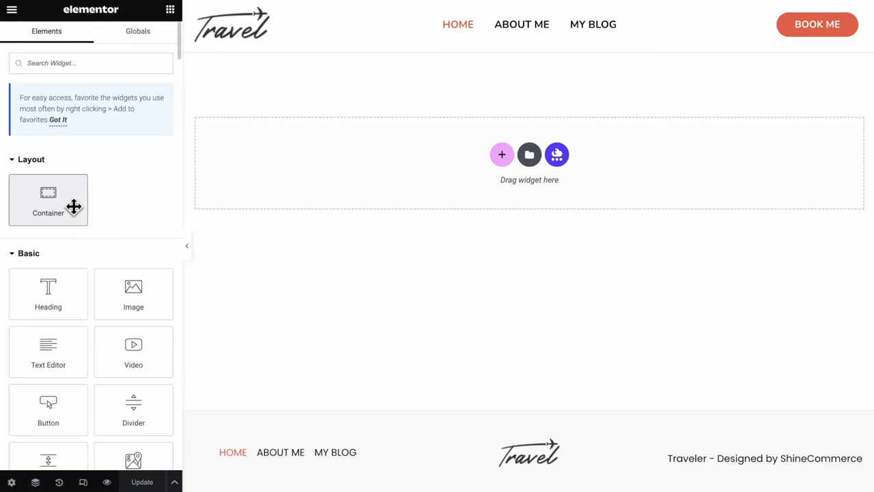
{"action": "left_click_drag", "start_coordinate": [72, 205], "coordinate": [497, 163]}
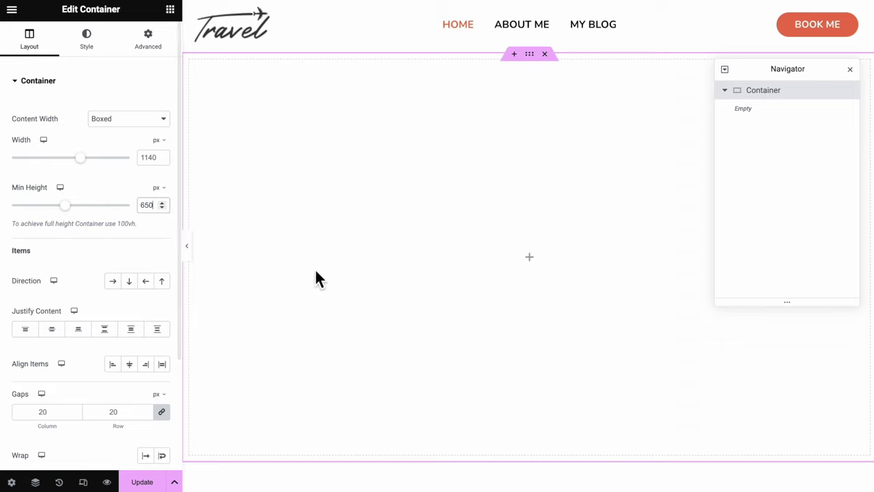
{"action": "scroll", "coordinate": [405, 341], "scroll_direction": "down", "scroll_amount": 1}
{"action": "scroll", "coordinate": [408, 343], "scroll_direction": "up", "scroll_amount": 1}
{"action": "scroll", "coordinate": [408, 343], "scroll_direction": "down", "scroll_amount": 1}
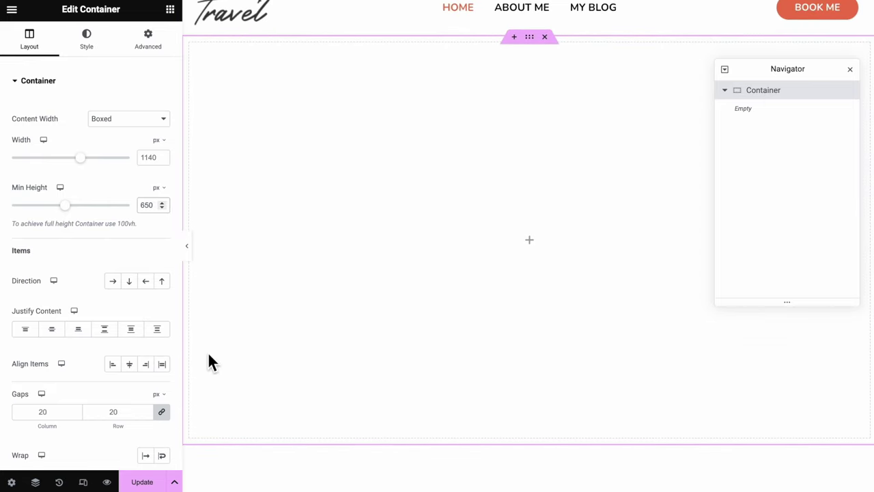
{"action": "left_click", "coordinate": [57, 335]}
Give the container a classic background image, centred, no-repeat, sized to cover
{"action": "left_click", "coordinate": [86, 43]}
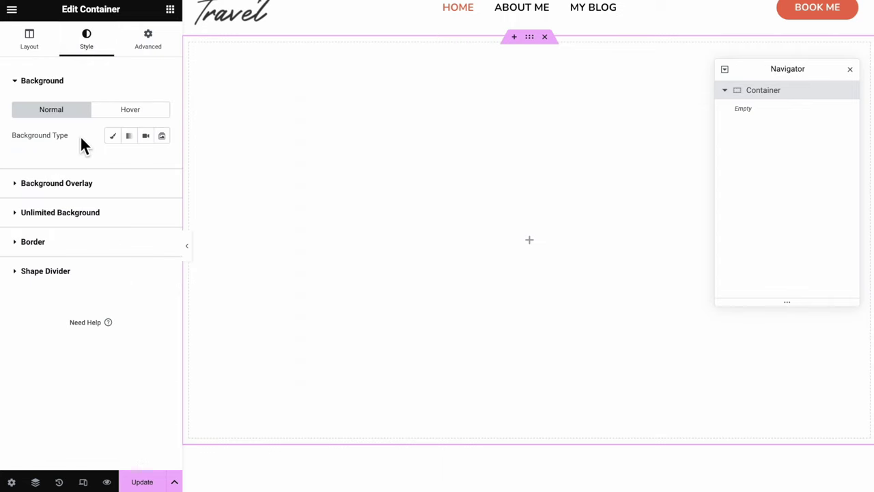
{"action": "left_click", "coordinate": [118, 140]}
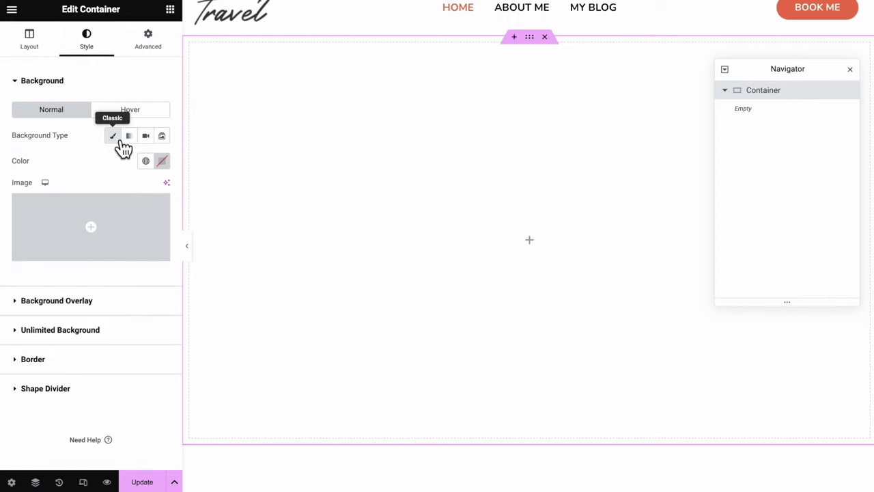
{"action": "left_click", "coordinate": [121, 225]}
{"action": "left_click", "coordinate": [828, 457]}
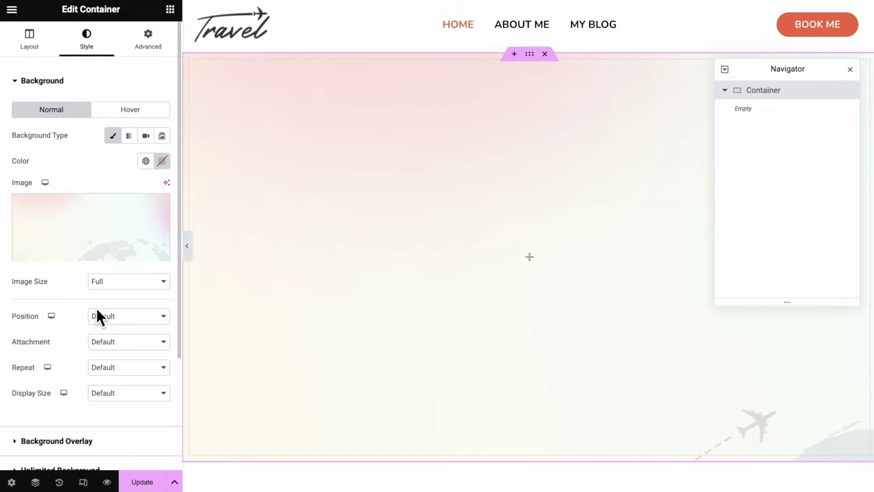
{"action": "left_click", "coordinate": [102, 316]}
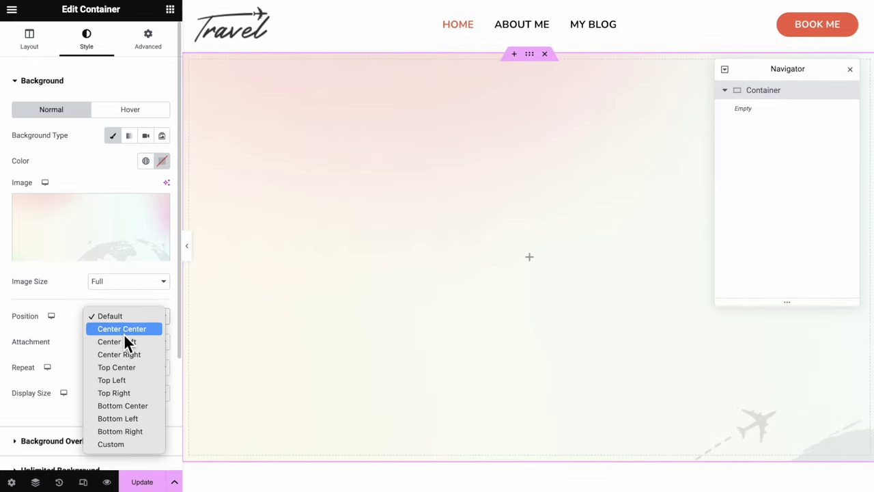
{"action": "left_click", "coordinate": [124, 332]}
{"action": "left_click", "coordinate": [125, 366]}
{"action": "left_click", "coordinate": [124, 380]}
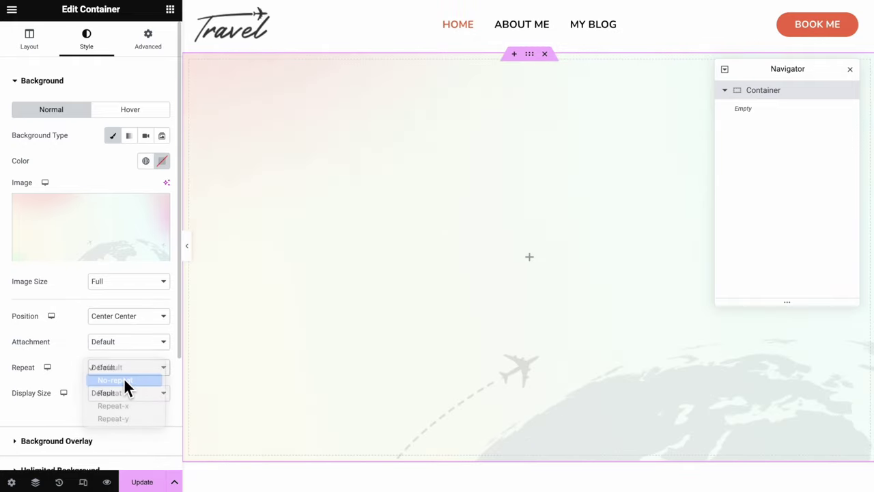
{"action": "left_click", "coordinate": [124, 395]}
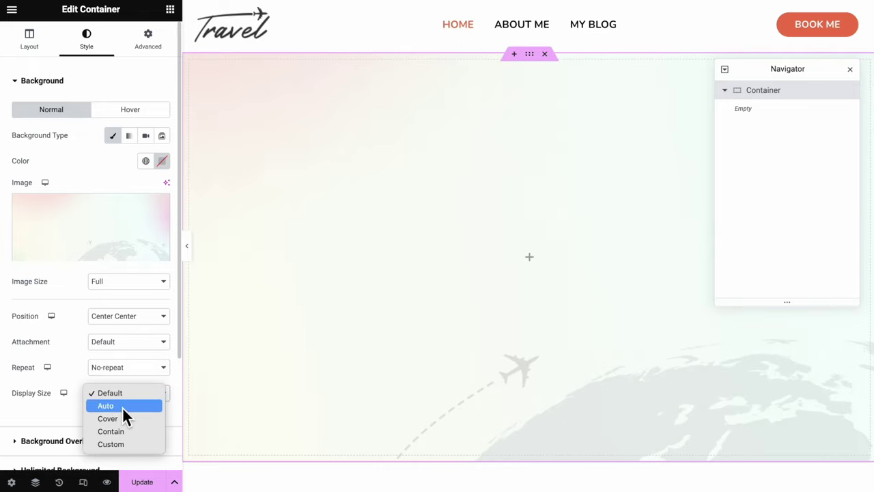
{"action": "left_click", "coordinate": [121, 419]}
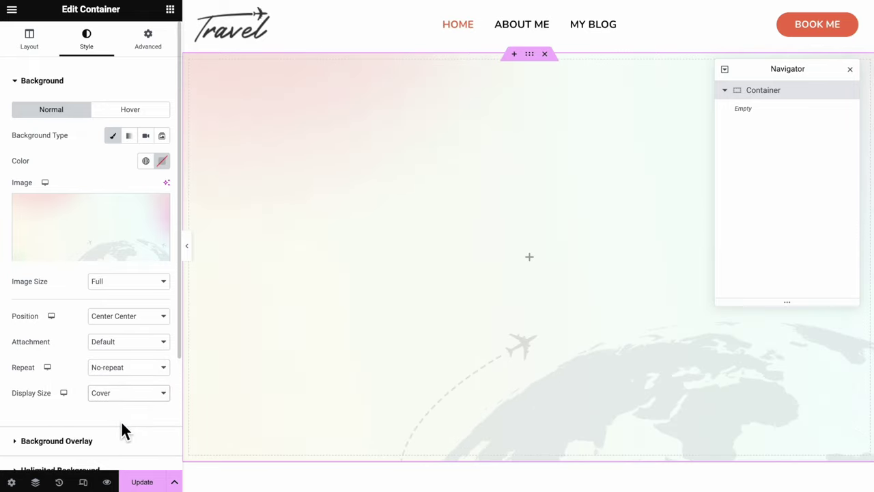
Preview the hero with the editing panel hidden, then bring the panel back
{"action": "left_click", "coordinate": [189, 258]}
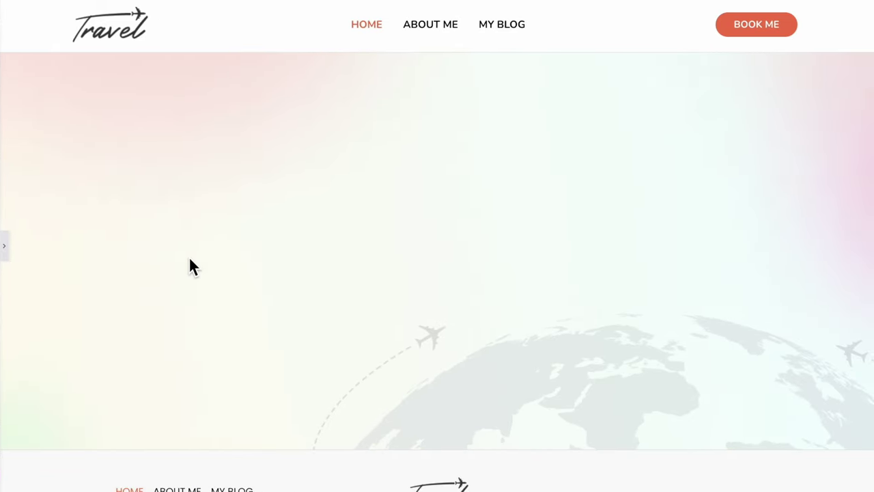
{"action": "left_click", "coordinate": [4, 247]}
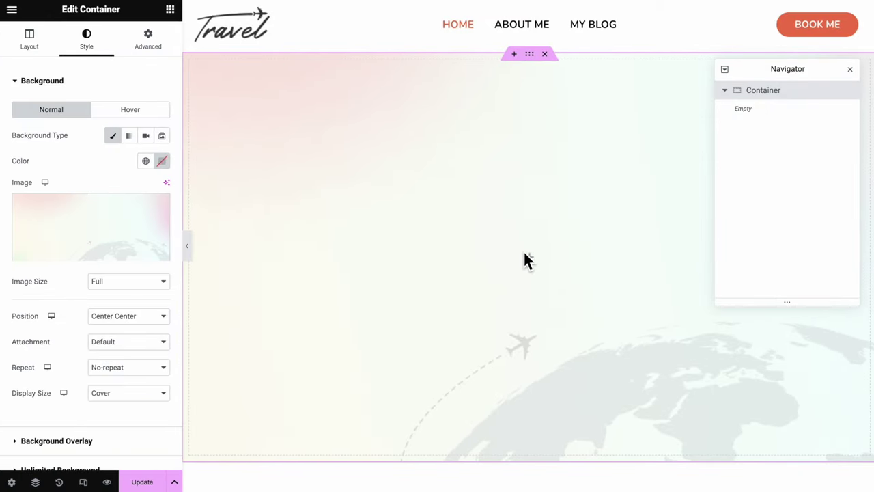
{"action": "left_click", "coordinate": [531, 260]}
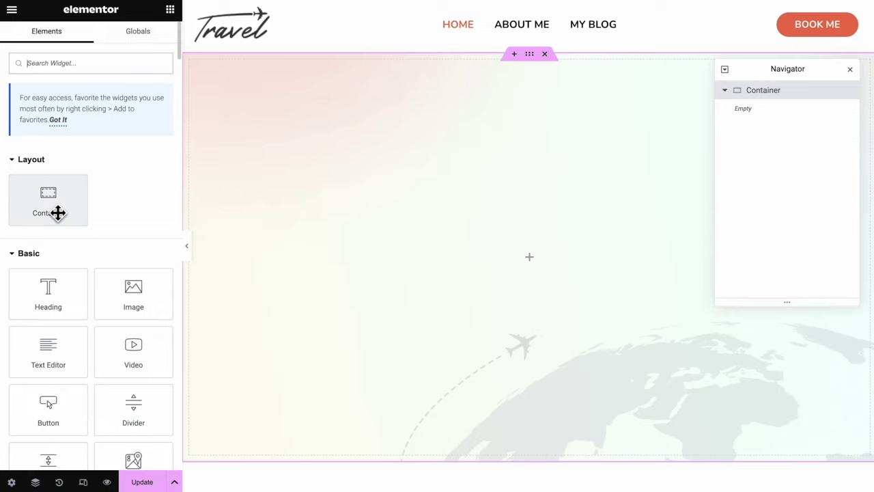
Drop two new containers into the hero container
{"action": "left_click_drag", "start_coordinate": [59, 212], "coordinate": [489, 253]}
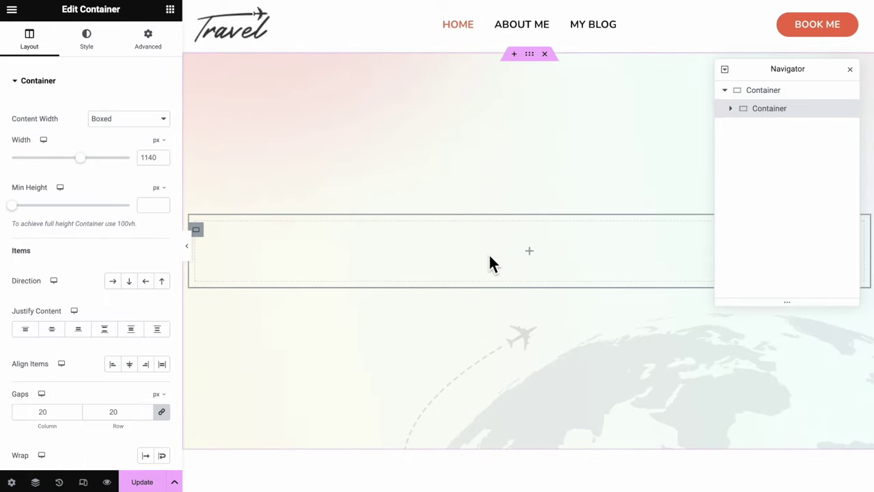
{"action": "left_click", "coordinate": [174, 19]}
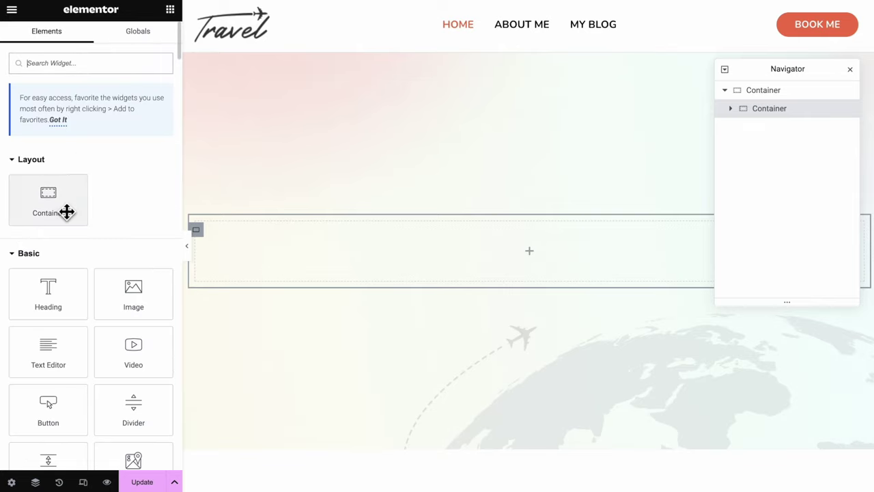
{"action": "left_click_drag", "start_coordinate": [67, 212], "coordinate": [462, 273]}
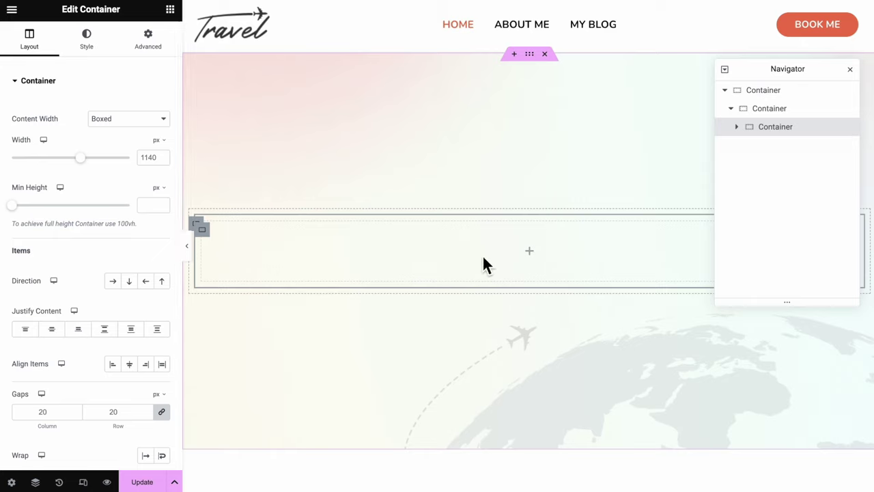
Move the nested container up to the hero's level and set the hero's direction to Row
{"action": "left_click", "coordinate": [741, 114]}
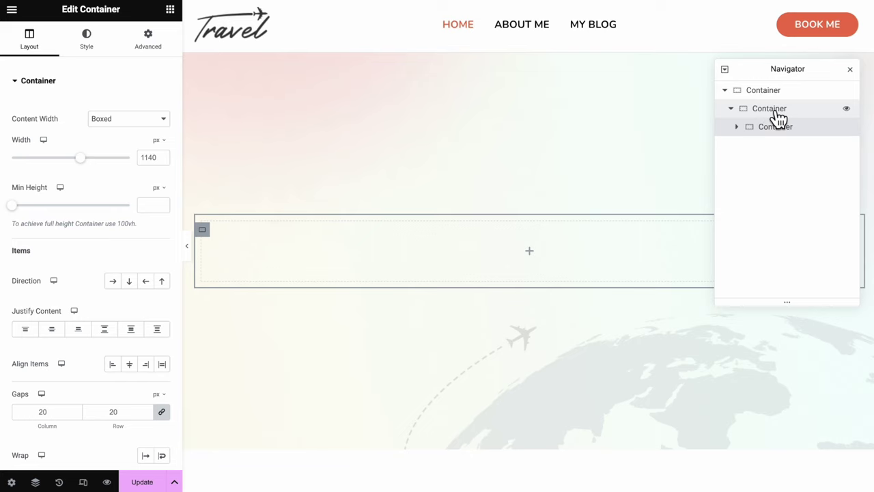
{"action": "left_click", "coordinate": [776, 95]}
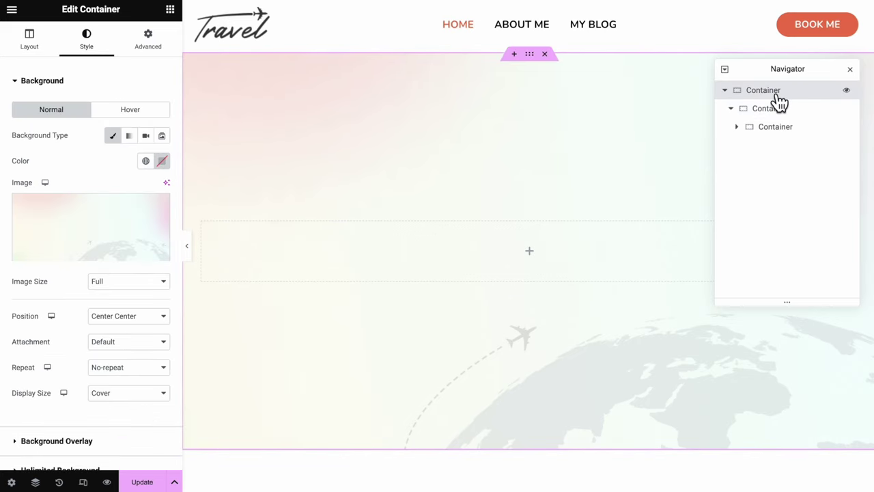
{"action": "left_click", "coordinate": [774, 136]}
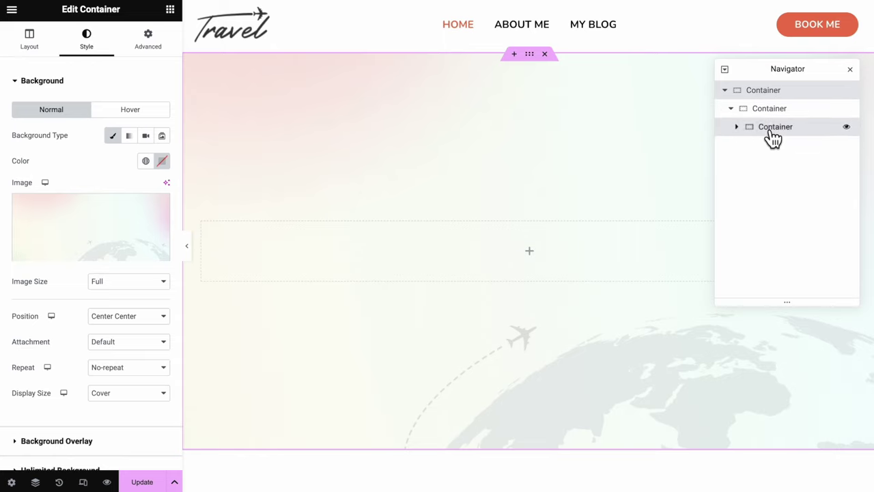
{"action": "left_click_drag", "start_coordinate": [774, 137], "coordinate": [777, 117]}
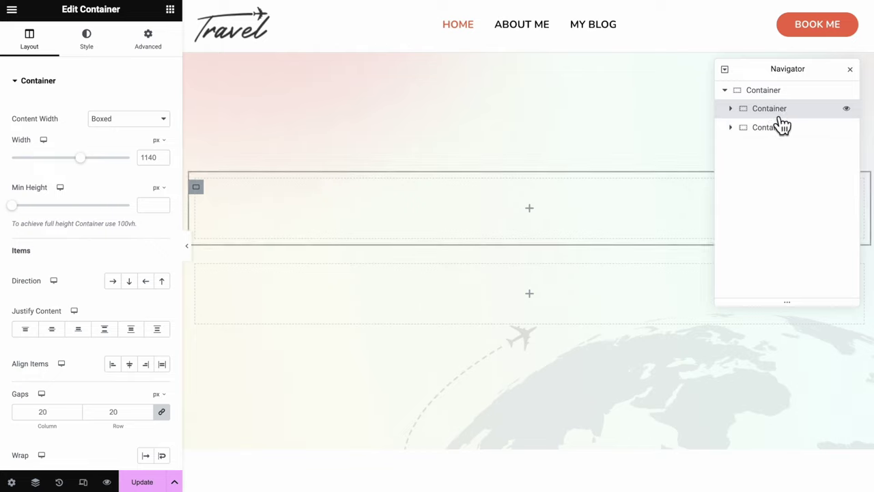
{"action": "left_click", "coordinate": [801, 95]}
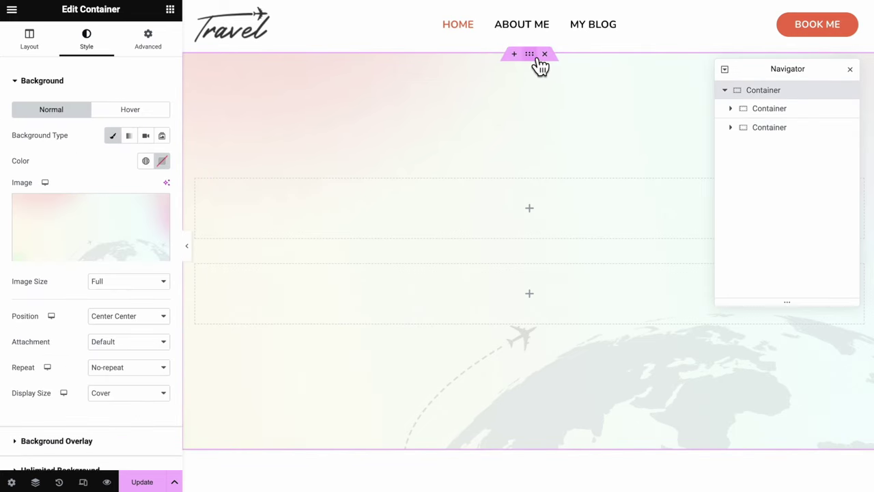
{"action": "left_click", "coordinate": [46, 52]}
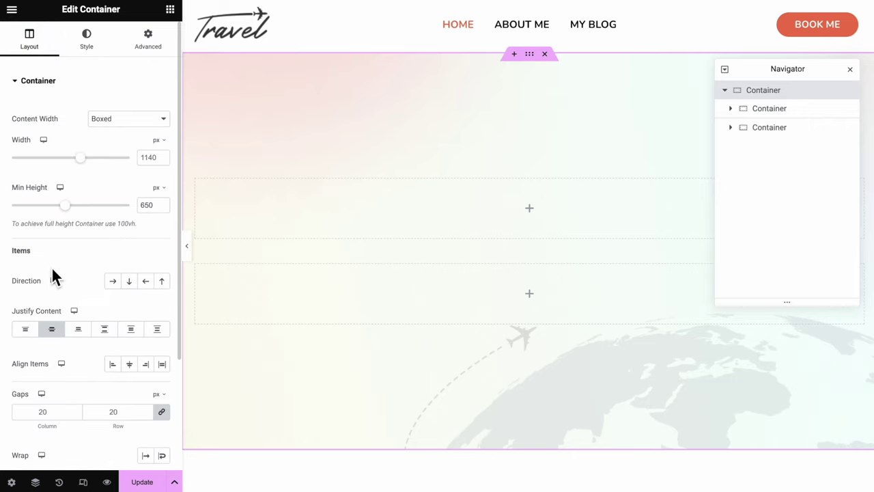
{"action": "left_click", "coordinate": [113, 282]}
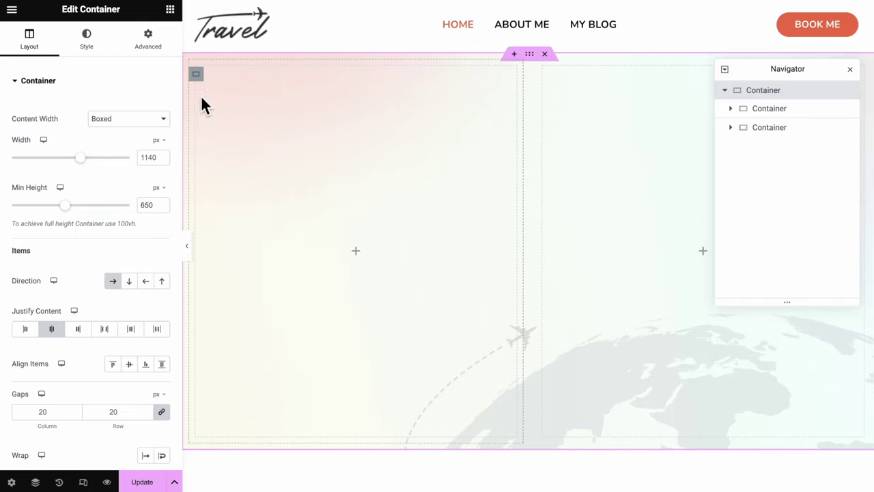
{"action": "left_click", "coordinate": [197, 75]}
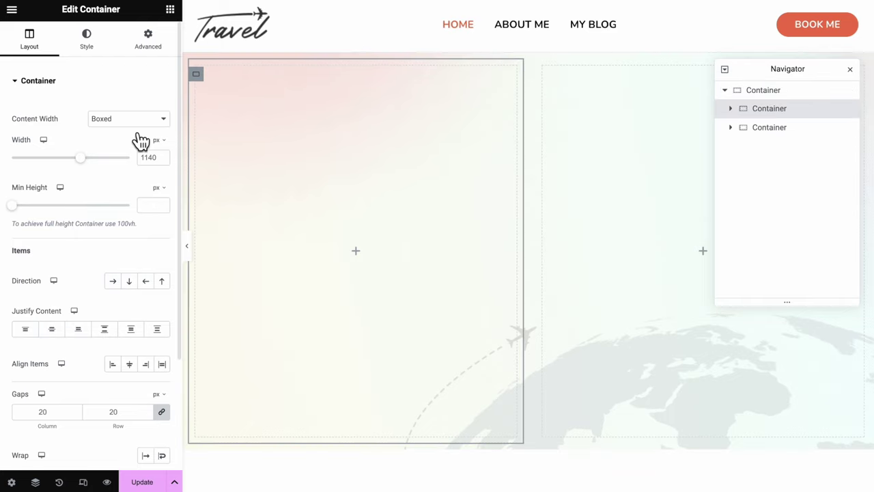
Centre the left column's content and add two headings, a text paragraph and a button
{"action": "left_click", "coordinate": [59, 335]}
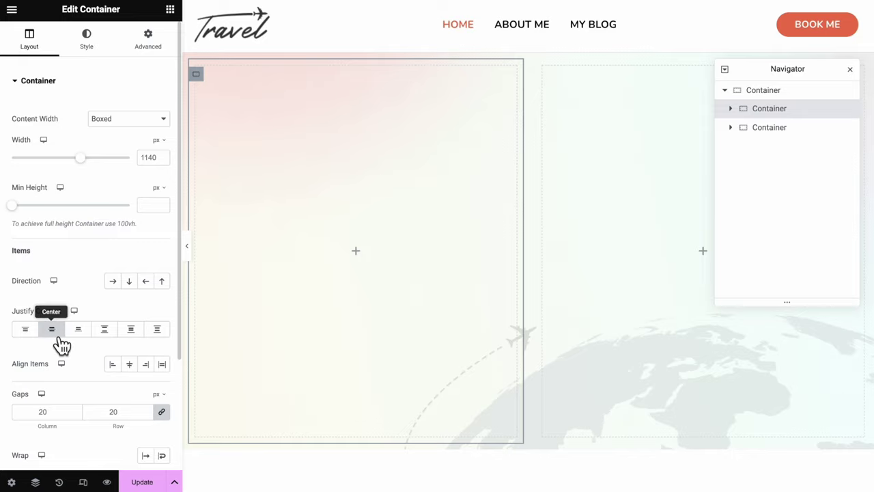
{"action": "left_click_drag", "start_coordinate": [48, 294], "coordinate": [307, 264]}
{"action": "left_click_drag", "start_coordinate": [43, 318], "coordinate": [281, 260]}
{"action": "left_click_drag", "start_coordinate": [48, 352], "coordinate": [291, 261]}
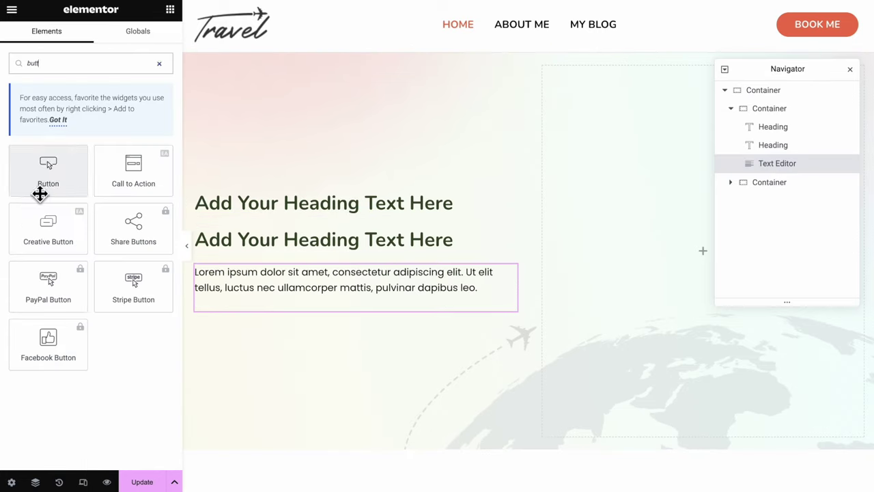
{"action": "left_click_drag", "start_coordinate": [39, 191], "coordinate": [261, 289]}
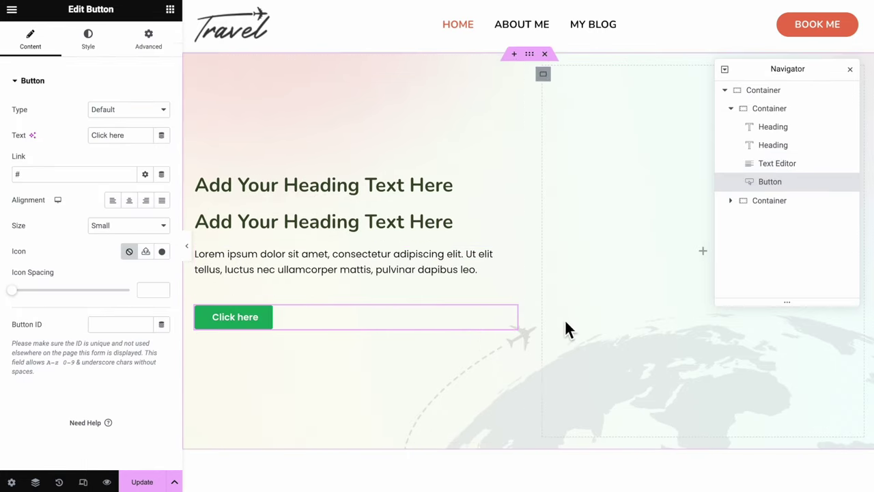
Rename the inner containers 'Left Container' and 'Right Containter'
{"action": "double_click", "coordinate": [784, 111]}
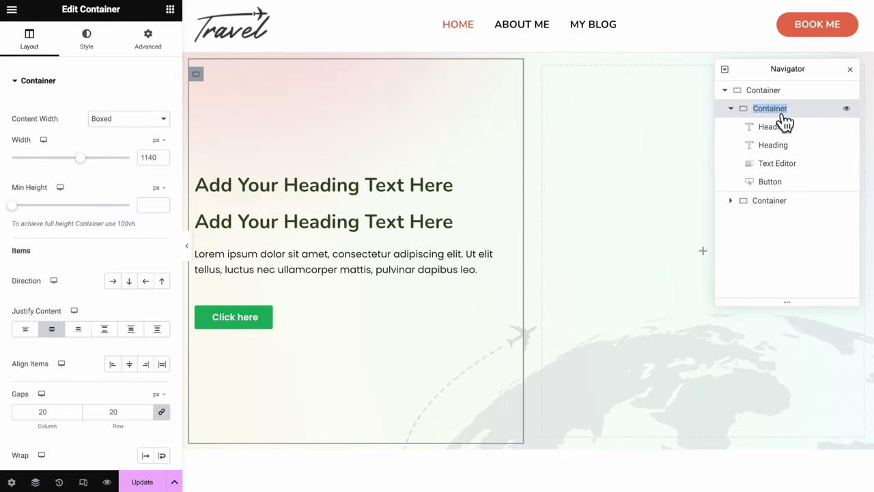
{"action": "type", "text": "Left Contai"}
{"action": "double_click", "coordinate": [779, 129]}
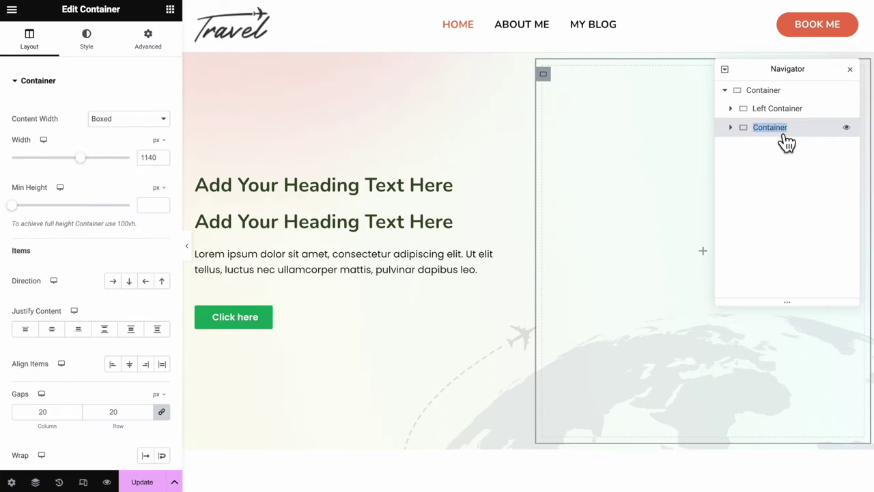
{"action": "type", "text": "Right Co"}
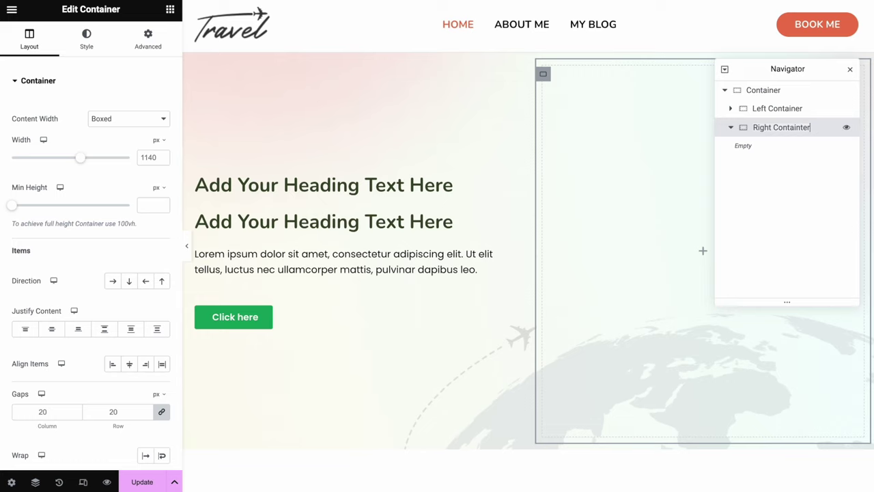
Expand Left Container in the Navigator and open its first heading for editing
{"action": "left_click", "coordinate": [732, 109]}
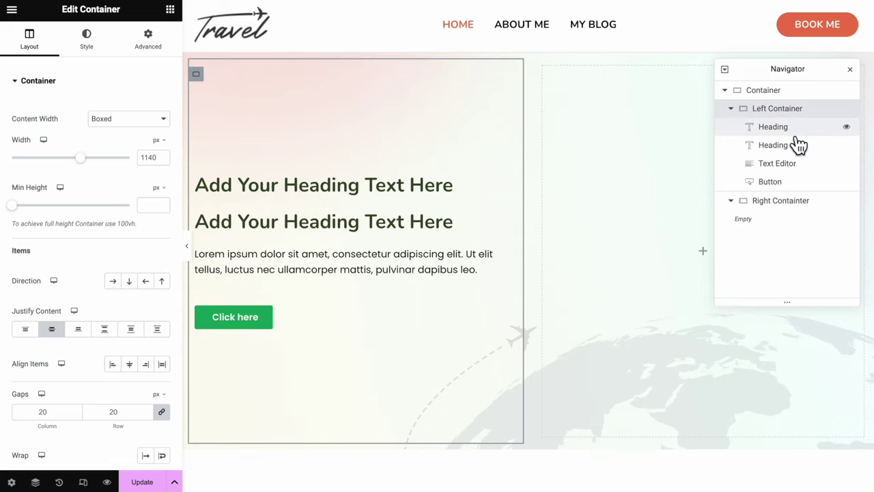
{"action": "left_click", "coordinate": [795, 136]}
{"action": "left_click", "coordinate": [797, 152]}
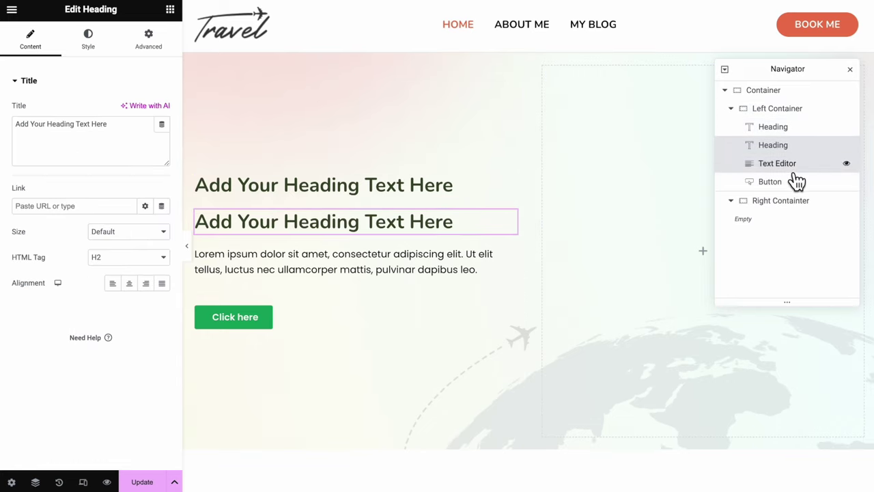
{"action": "left_click", "coordinate": [796, 171]}
{"action": "left_click", "coordinate": [796, 185]}
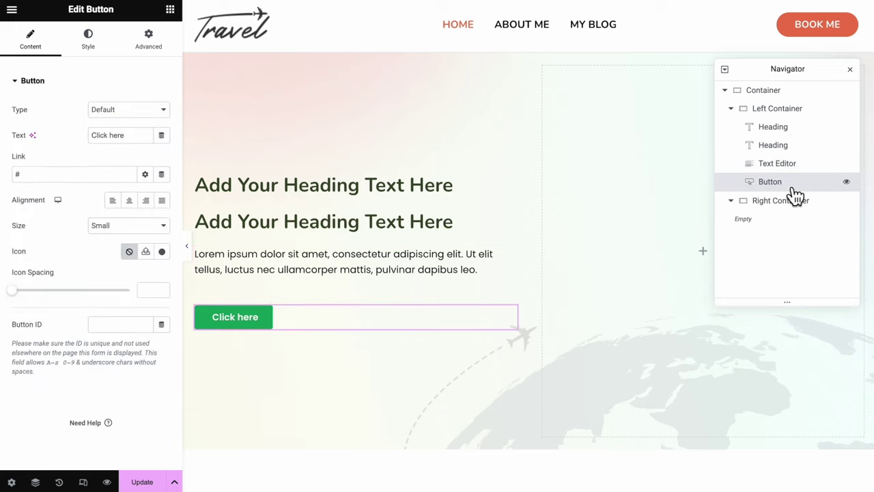
{"action": "left_click", "coordinate": [432, 183]}
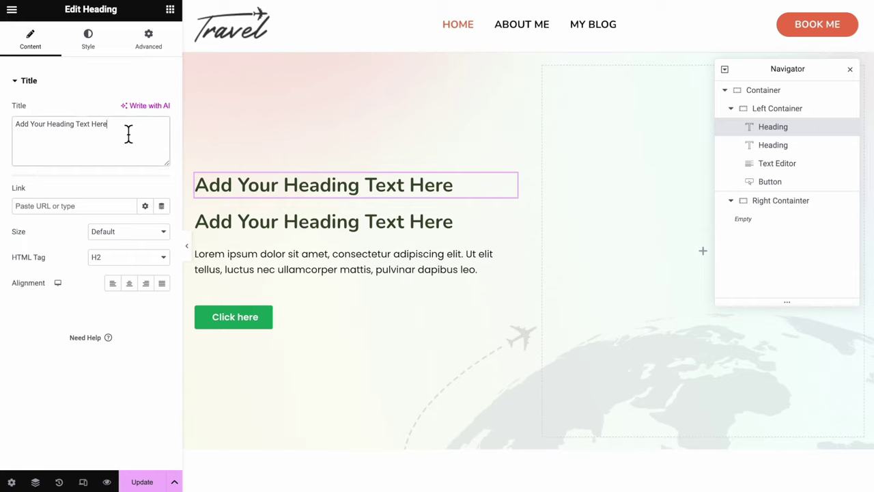
Paste the greeting into the first heading, styled Accent green with the Sub-title font
{"action": "left_click_drag", "start_coordinate": [129, 134], "coordinate": [4, 135]}
{"action": "type", "text": "Hi, I'm Jen"}
{"action": "left_click", "coordinate": [113, 54]}
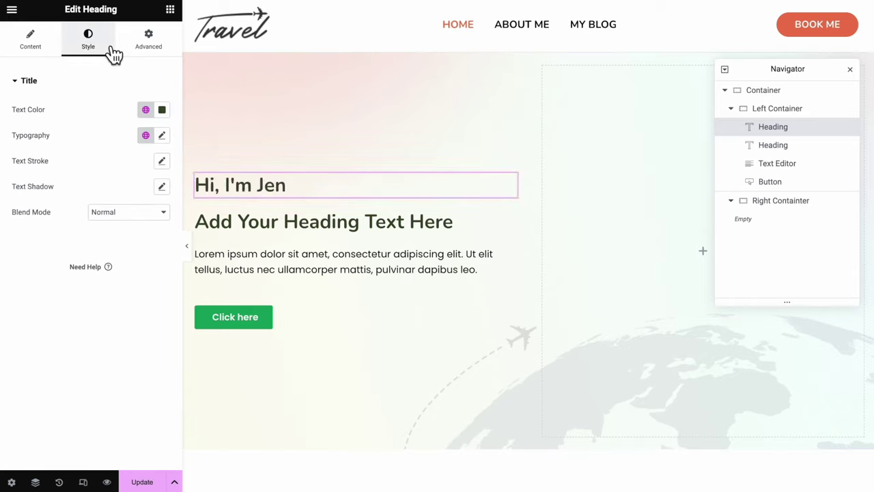
{"action": "left_click", "coordinate": [145, 109]}
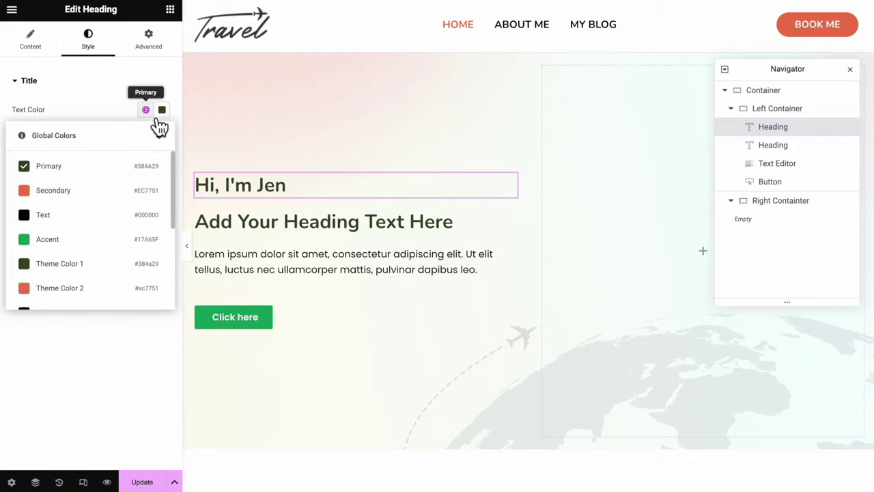
{"action": "left_click", "coordinate": [85, 240]}
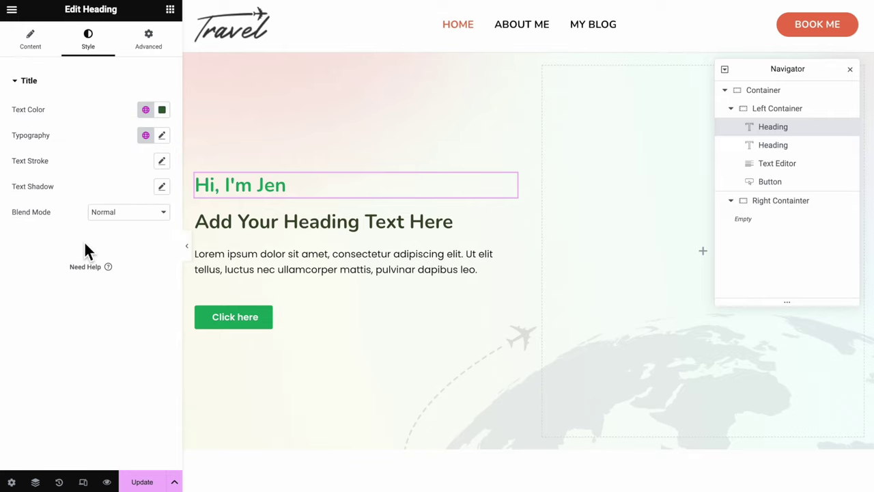
{"action": "left_click", "coordinate": [146, 134]}
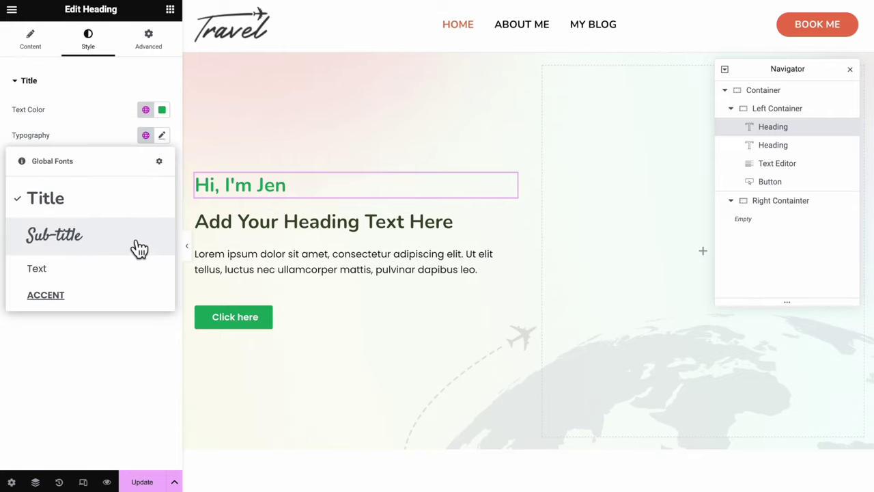
{"action": "left_click", "coordinate": [131, 235]}
Replace the second heading with the new headline at font size 60
{"action": "left_click", "coordinate": [478, 226]}
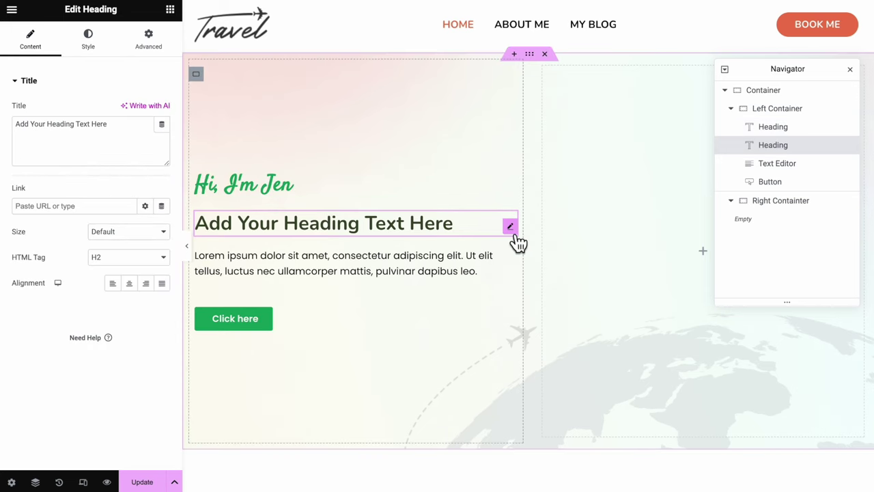
{"action": "left_click_drag", "start_coordinate": [127, 133], "coordinate": [7, 137]}
{"action": "type", "text": "Ready to Explore Asia with Your Guide?"}
{"action": "left_click", "coordinate": [88, 40]}
{"action": "left_click", "coordinate": [161, 151]}
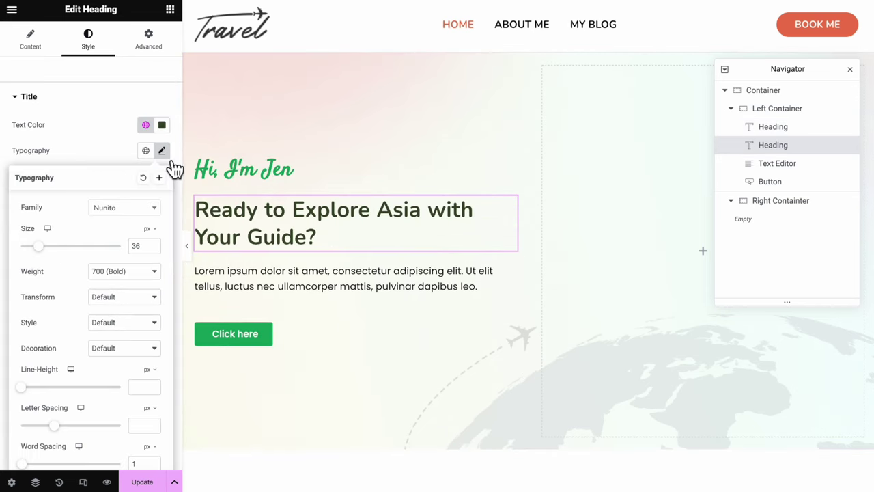
{"action": "double_click", "coordinate": [137, 246]}
{"action": "type", "text": "60"}
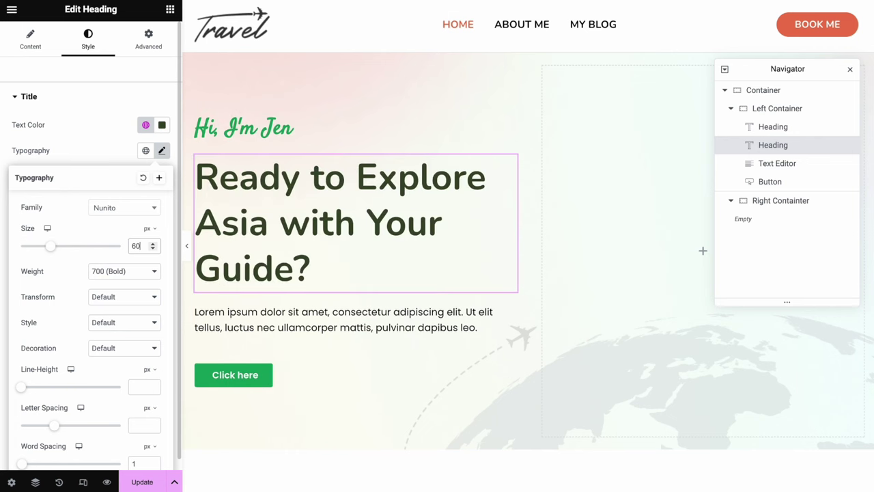
Replace the placeholder paragraph with the new sample text
{"action": "left_click", "coordinate": [293, 329]}
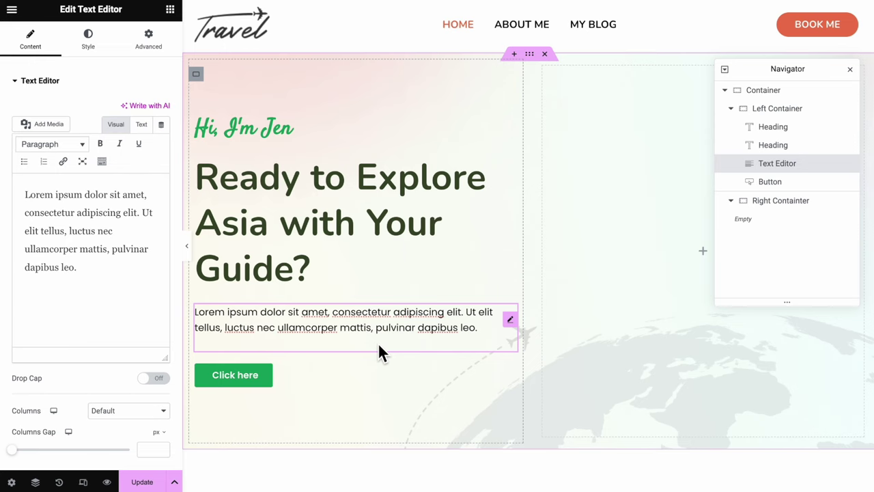
{"action": "left_click", "coordinate": [114, 258]}
{"action": "key", "text": "ctrl+a"}
{"action": "type", "text": "A wonderful serenity has taken possession of my entire soul, like these sweet mornings of spring which I enjoy with my whole heart."}
Label the button 'START EXPLORING' and make it Medium size
{"action": "left_click", "coordinate": [511, 380]}
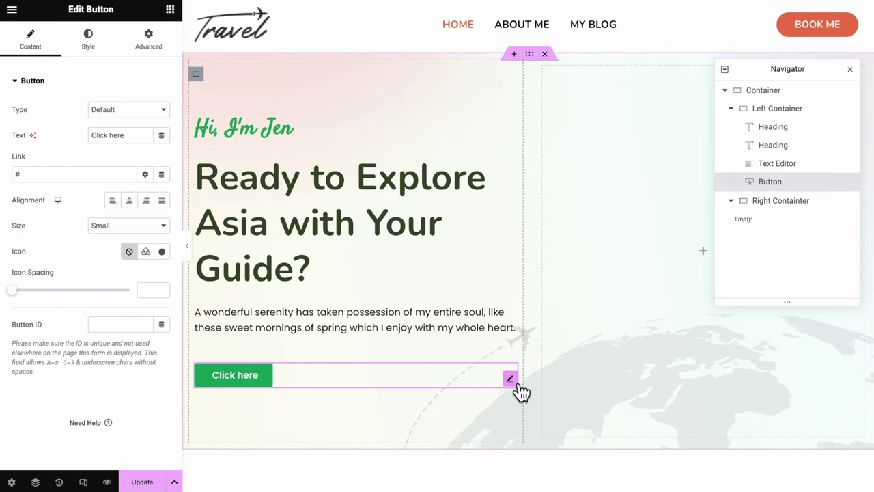
{"action": "triple_click", "coordinate": [133, 140]}
{"action": "type", "text": "START EXPLORING"}
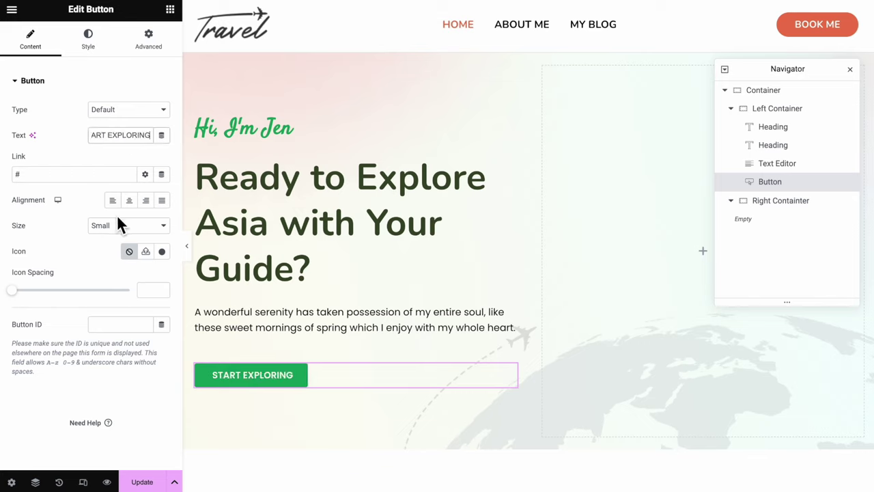
{"action": "left_click", "coordinate": [114, 223]}
{"action": "left_click", "coordinate": [117, 240]}
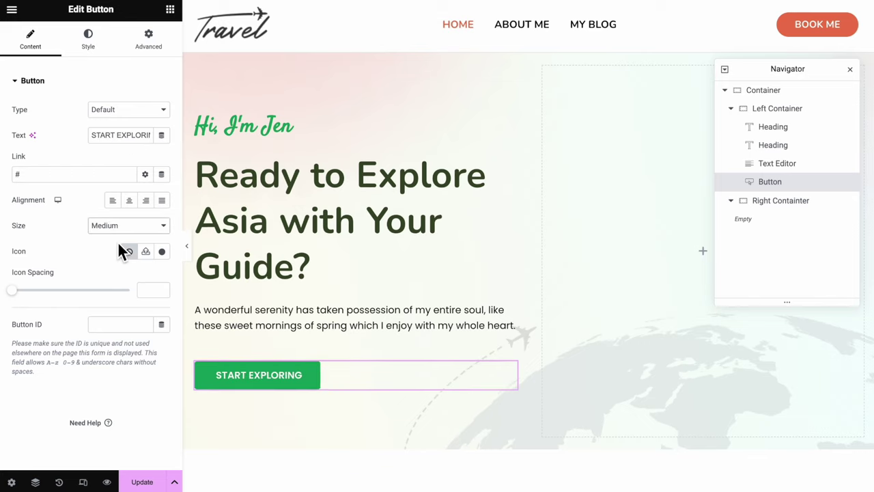
Colour the button Secondary orange and round its corners to 50 px
{"action": "left_click", "coordinate": [96, 48]}
{"action": "left_click", "coordinate": [145, 110]}
{"action": "left_click", "coordinate": [135, 279]}
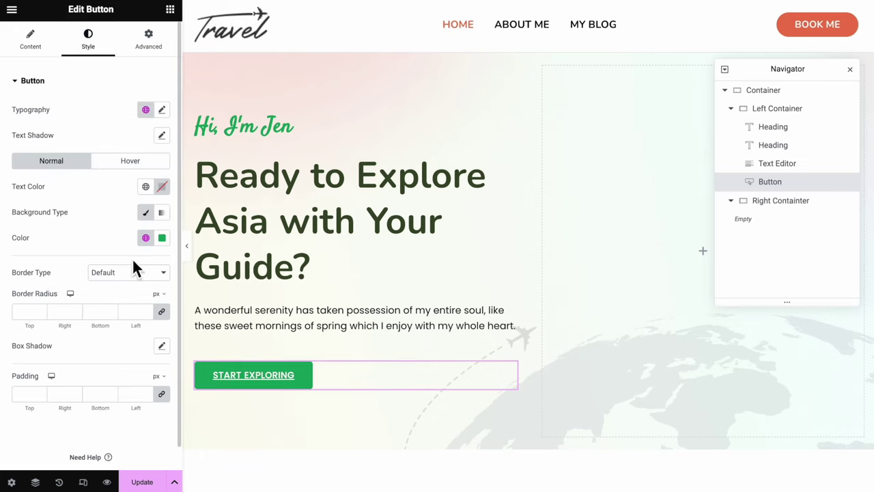
{"action": "left_click", "coordinate": [145, 237]}
{"action": "left_click", "coordinate": [149, 319]}
{"action": "scroll", "coordinate": [115, 316], "scroll_direction": "down", "scroll_amount": 1}
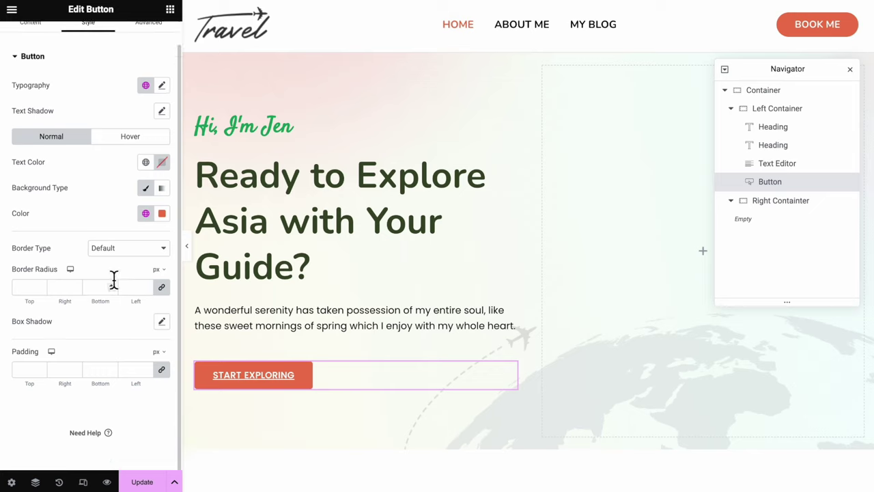
{"action": "left_click", "coordinate": [25, 290]}
{"action": "type", "text": "50"}
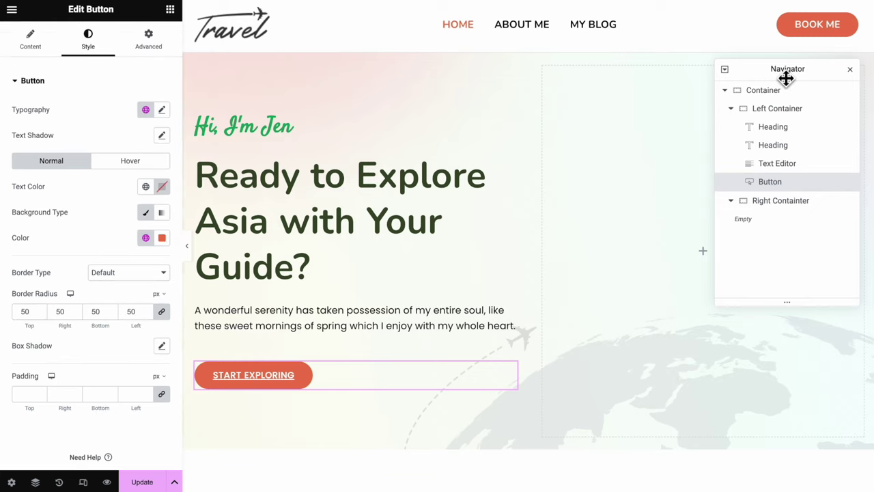
{"action": "left_click_drag", "start_coordinate": [786, 77], "coordinate": [327, 86]}
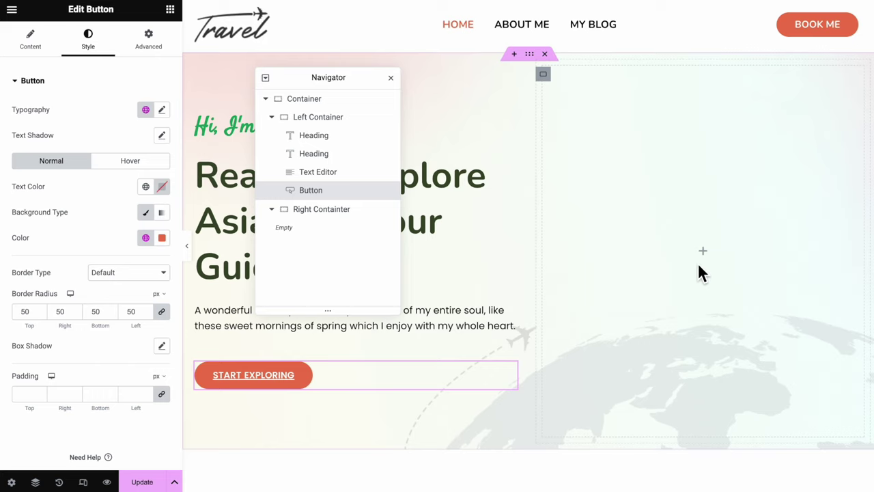
Give the Right Container a classic traveler-photo background at Center Center, No-repeat, size Cover
{"action": "left_click", "coordinate": [552, 80]}
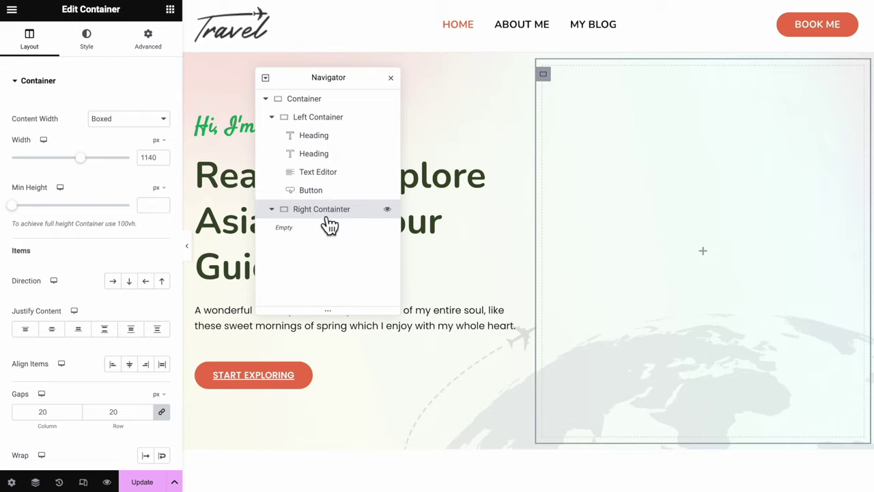
{"action": "left_click", "coordinate": [98, 60]}
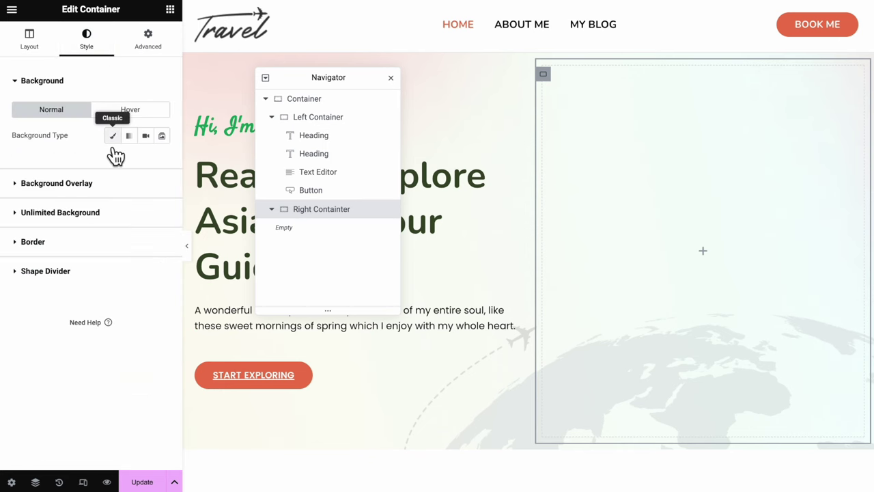
{"action": "left_click", "coordinate": [113, 136]}
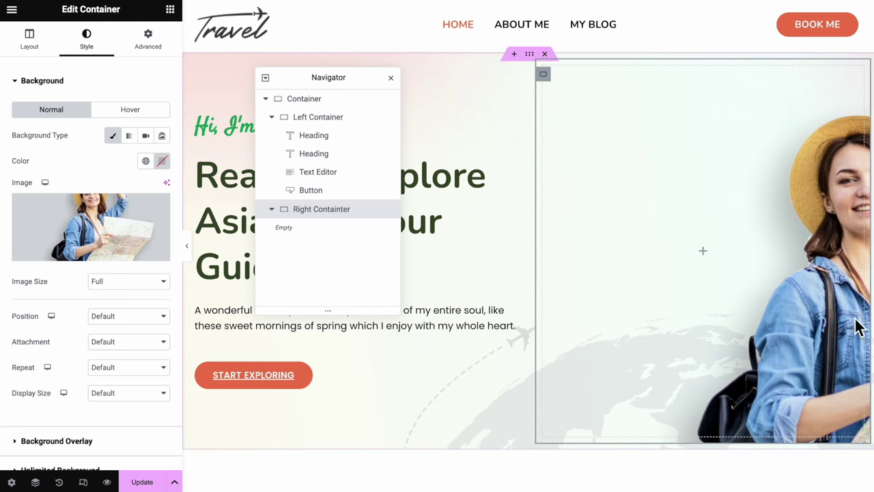
{"action": "left_click", "coordinate": [129, 315]}
{"action": "left_click", "coordinate": [139, 332]}
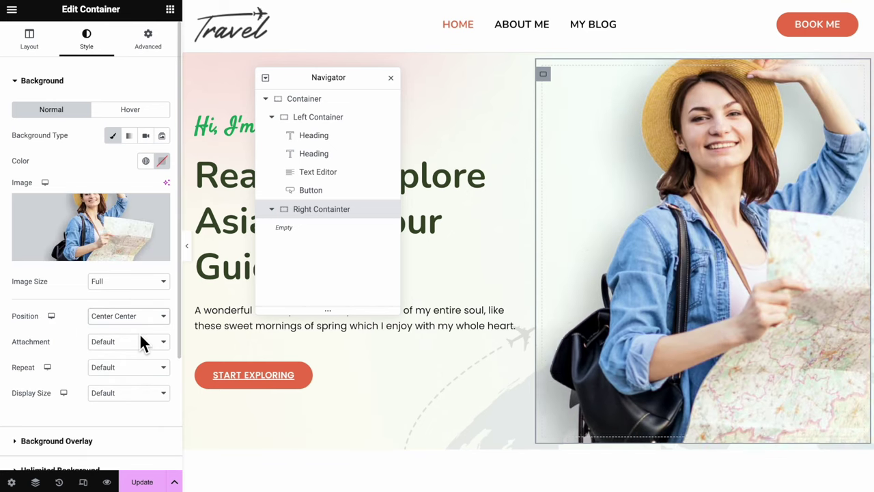
{"action": "left_click", "coordinate": [139, 367]}
{"action": "left_click", "coordinate": [140, 378]}
{"action": "left_click", "coordinate": [144, 400]}
{"action": "left_click", "coordinate": [134, 418]}
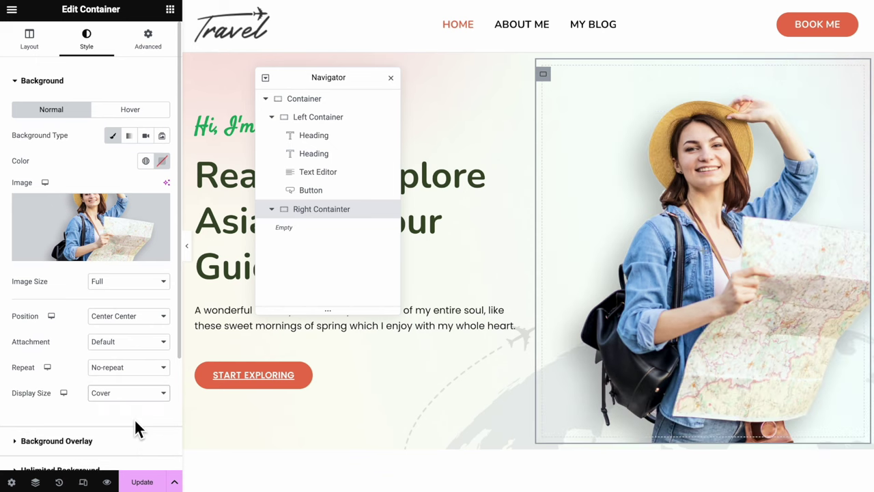
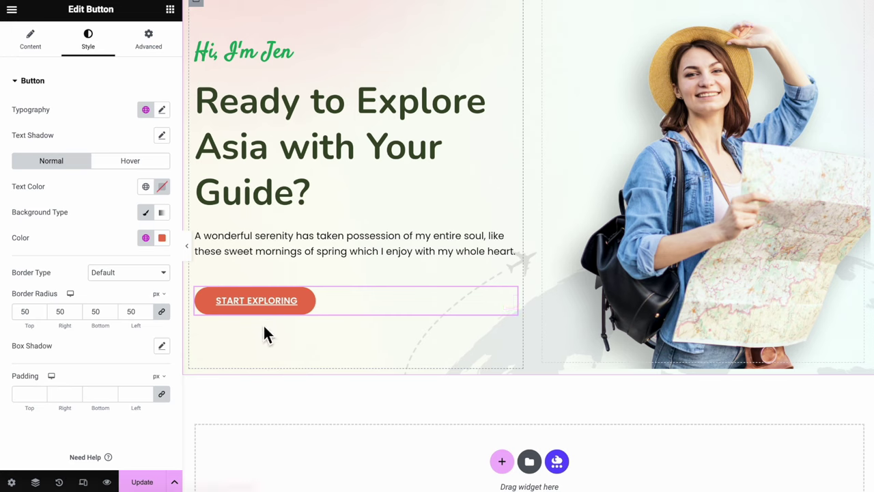
Give the button a hover background of Secondary, darkened to #B65A3D
{"action": "left_click", "coordinate": [156, 164]}
{"action": "left_click", "coordinate": [149, 238]}
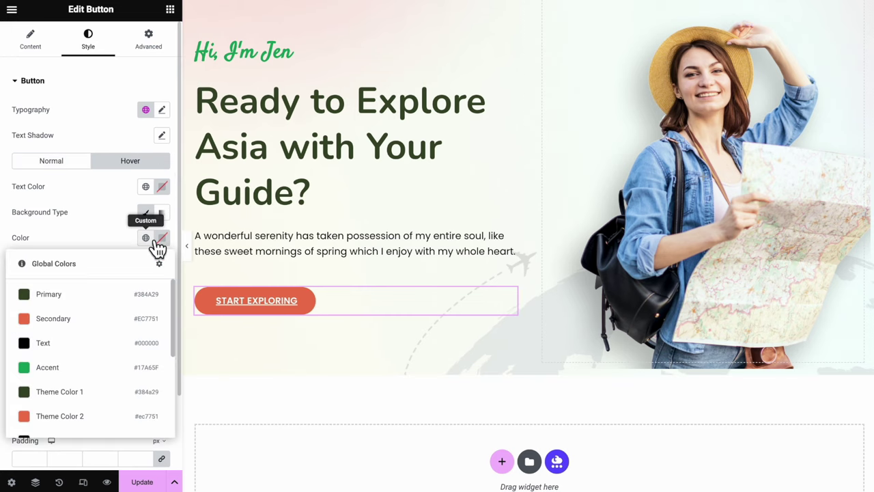
{"action": "left_click", "coordinate": [142, 323]}
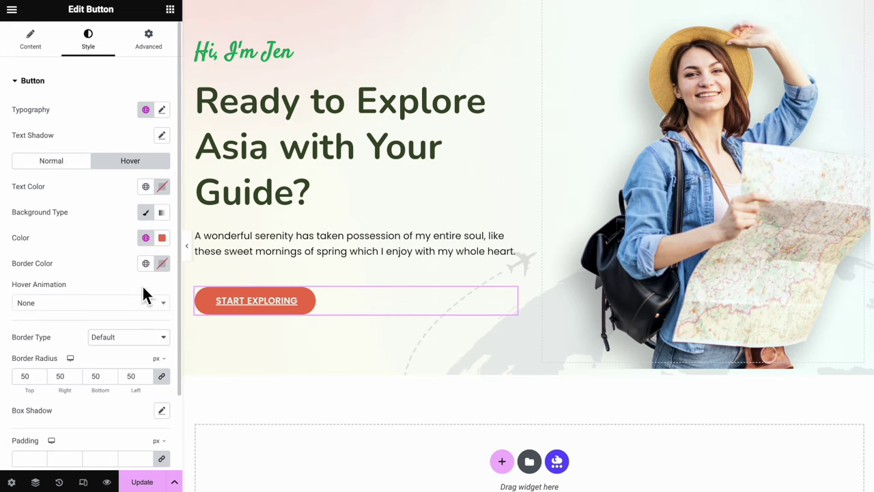
{"action": "left_click", "coordinate": [162, 239]}
{"action": "left_click_drag", "start_coordinate": [193, 302], "coordinate": [195, 325]}
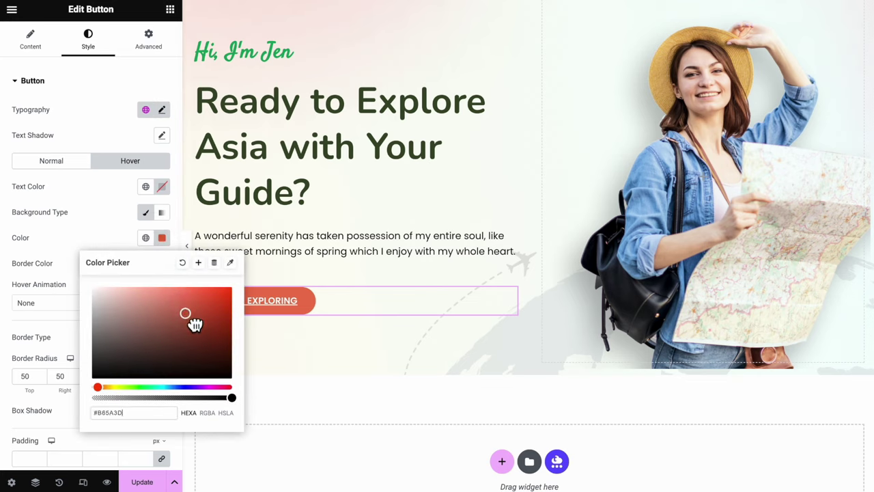
{"action": "left_click", "coordinate": [113, 236]}
Apply the Float hover animation to the button and save the page
{"action": "left_click", "coordinate": [117, 311]}
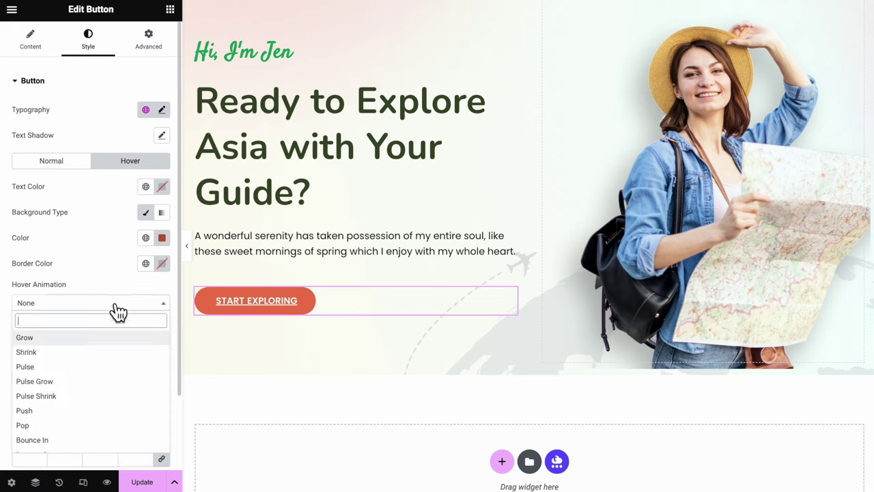
{"action": "type", "text": "flo"}
{"action": "key", "text": "Return"}
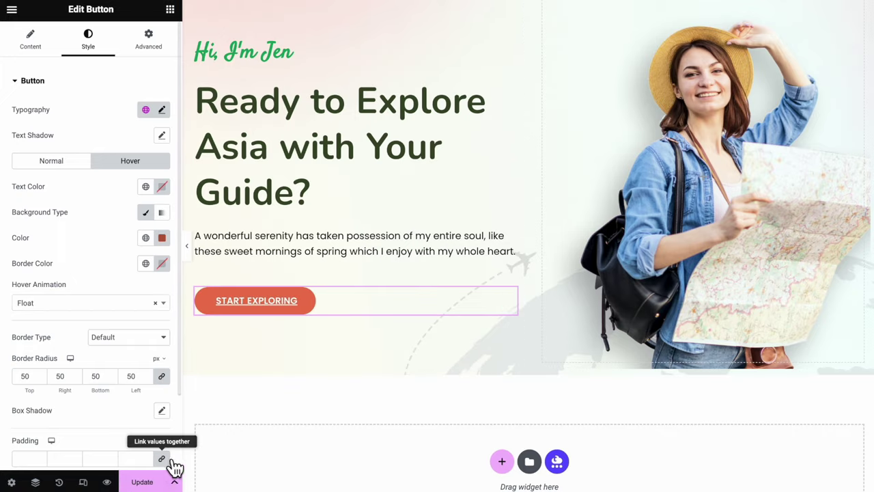
{"action": "left_click", "coordinate": [152, 483]}
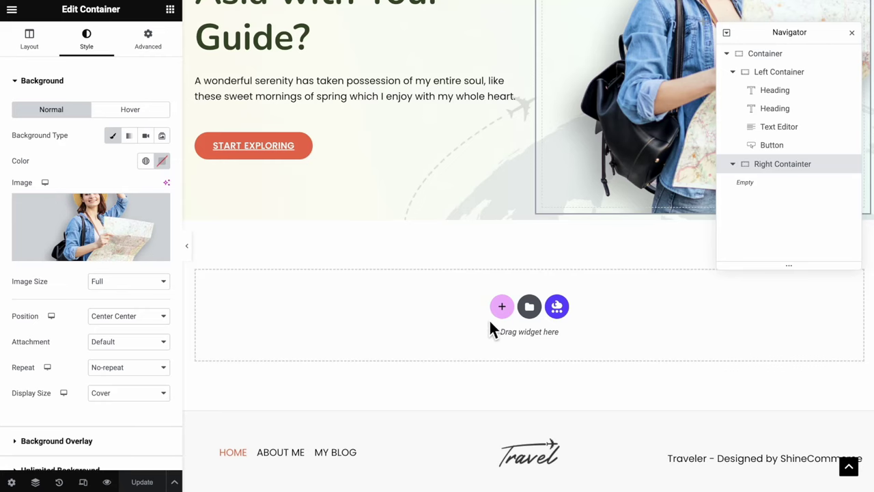
Add a single-column section below the hero with 700 min height, centred content, #F2FAF8 background
{"action": "left_click", "coordinate": [502, 309]}
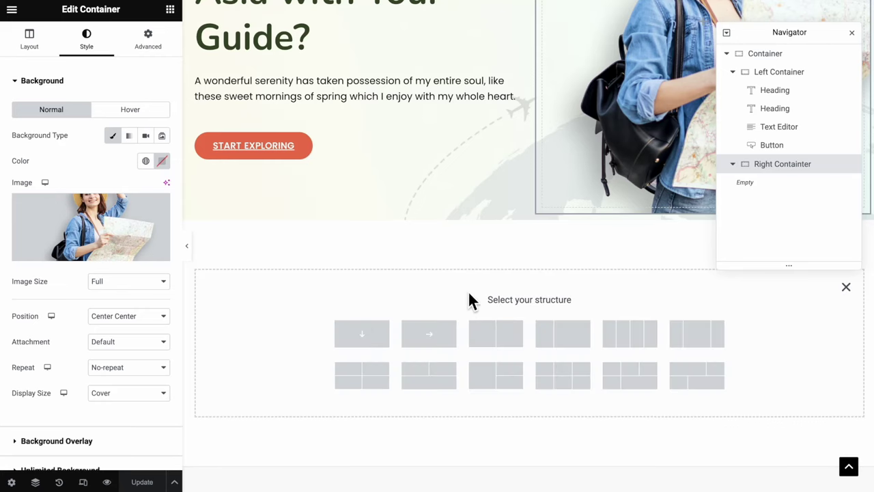
{"action": "left_click", "coordinate": [371, 335]}
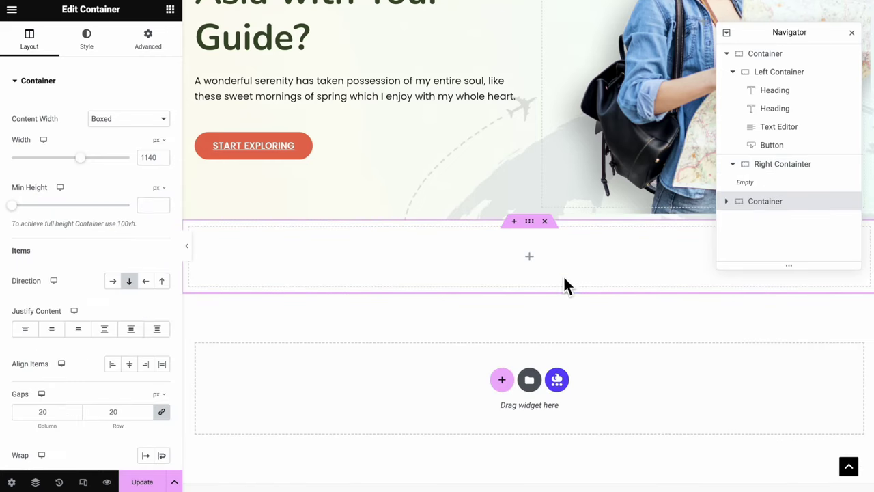
{"action": "left_click", "coordinate": [733, 72]}
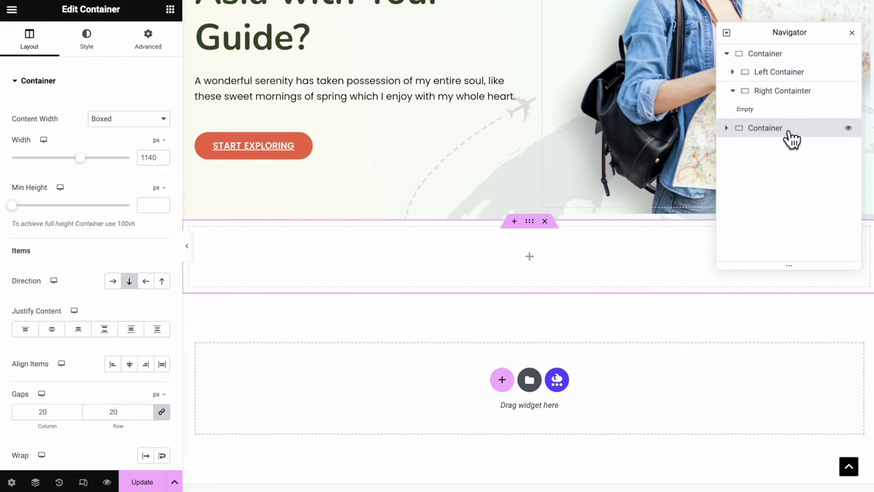
{"action": "left_click", "coordinate": [153, 205]}
{"action": "type", "text": "700"}
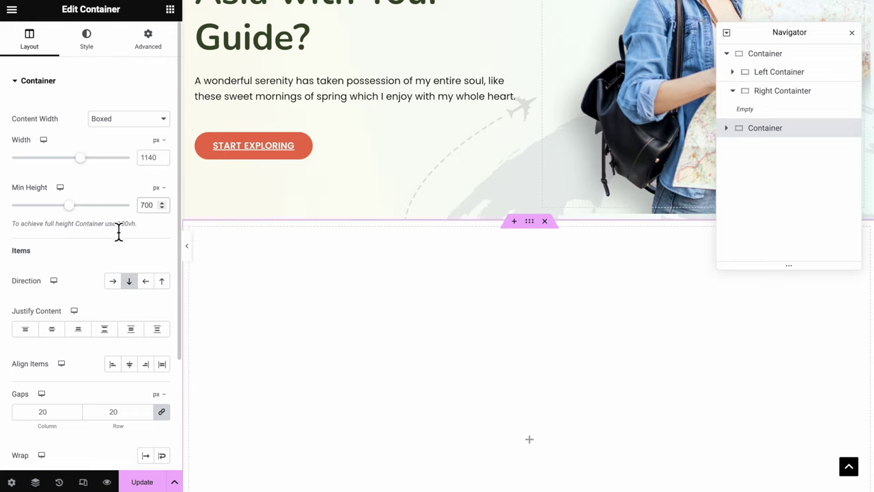
{"action": "left_click", "coordinate": [52, 329]}
{"action": "scroll", "coordinate": [215, 270], "scroll_direction": "down", "scroll_amount": 3}
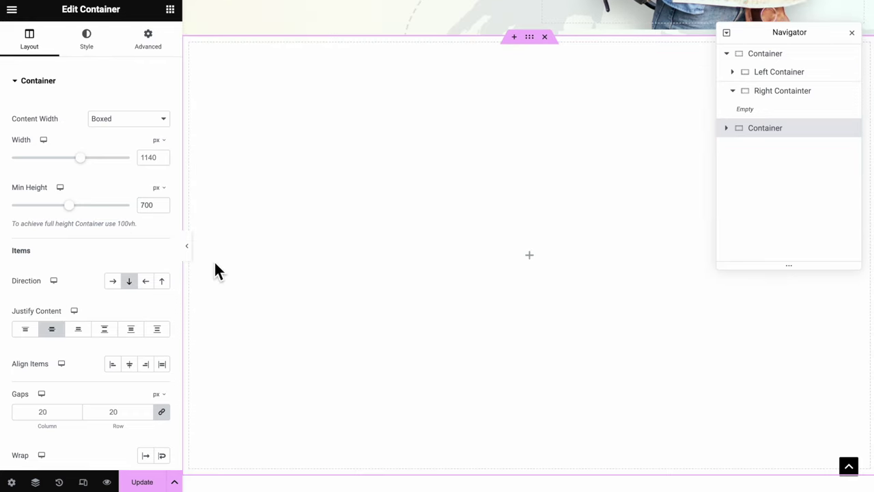
{"action": "left_click", "coordinate": [86, 37]}
{"action": "left_click", "coordinate": [122, 141]}
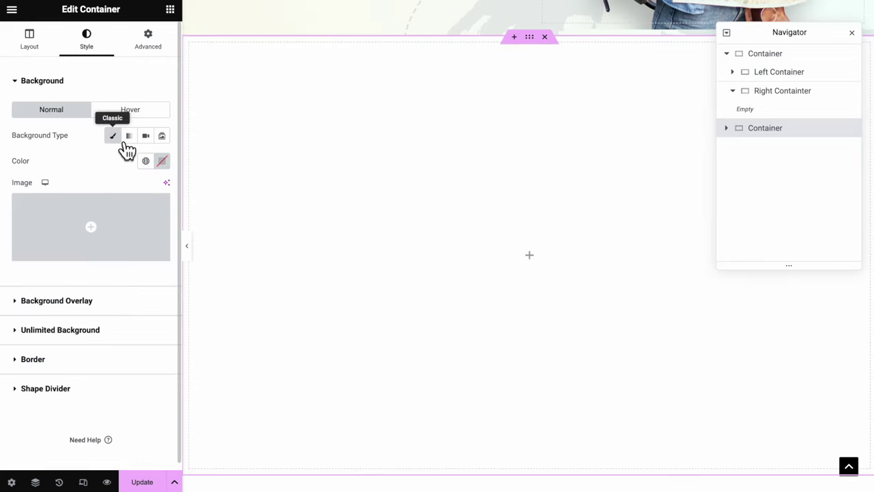
{"action": "left_click", "coordinate": [162, 162]}
{"action": "type", "text": "#F2FAF8"}
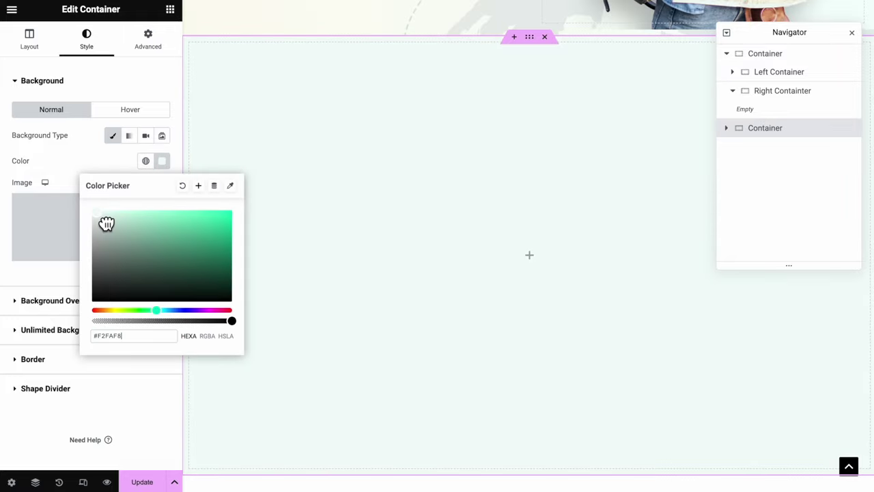
{"action": "left_click", "coordinate": [80, 158]}
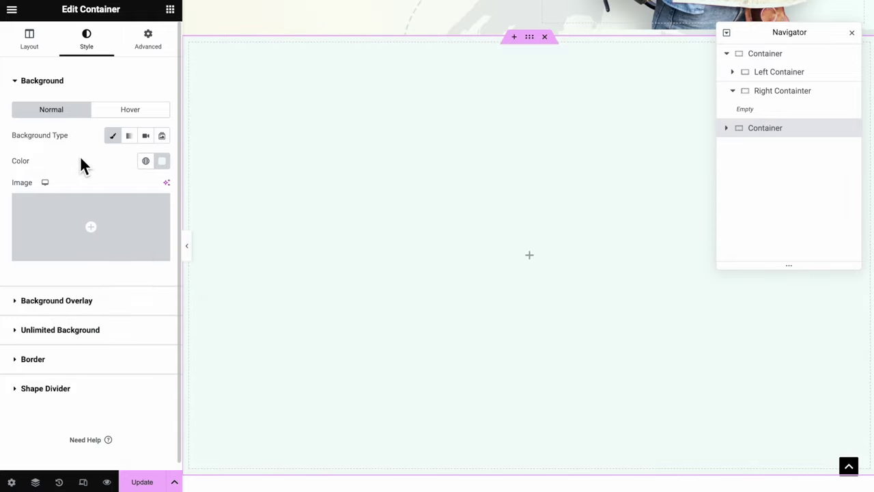
Add two inner containers to the section and lay them side by side
{"action": "left_click_drag", "start_coordinate": [47, 197], "coordinate": [400, 250]}
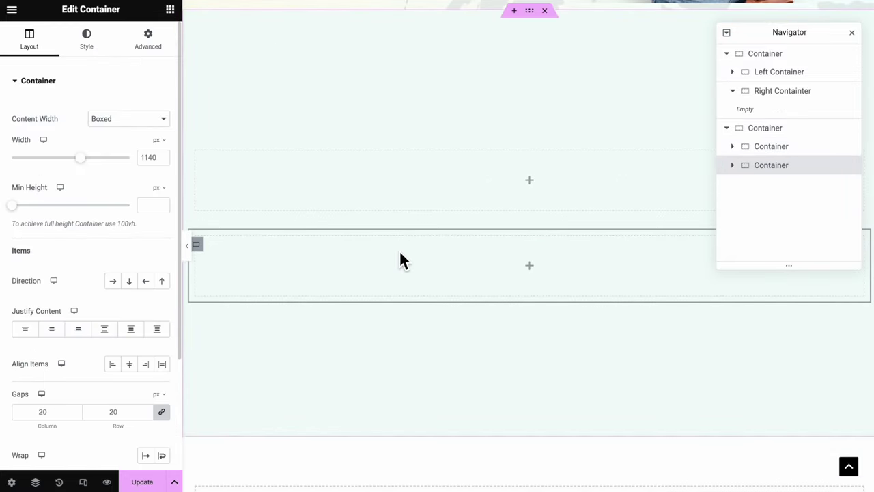
{"action": "left_click", "coordinate": [765, 128]}
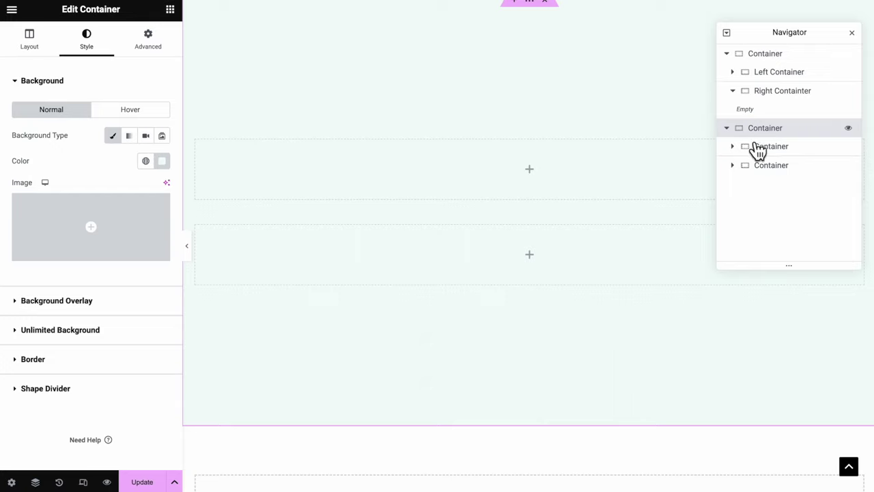
{"action": "left_click", "coordinate": [45, 50]}
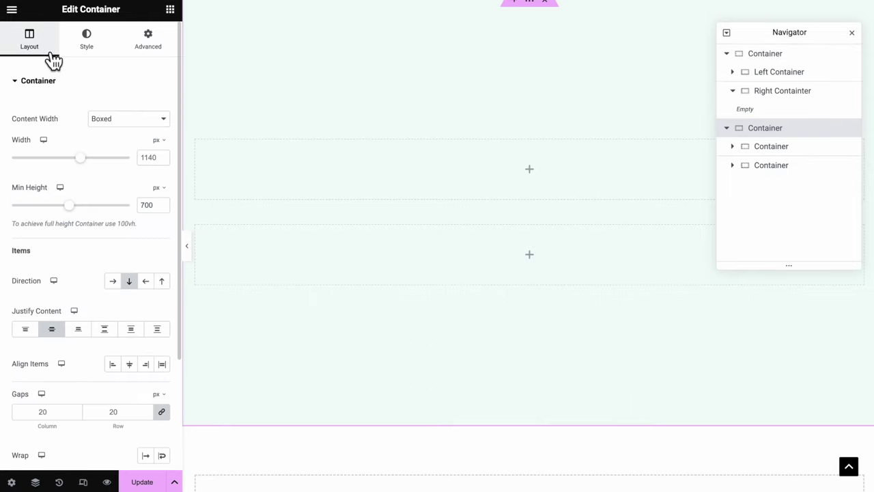
{"action": "left_click", "coordinate": [116, 286]}
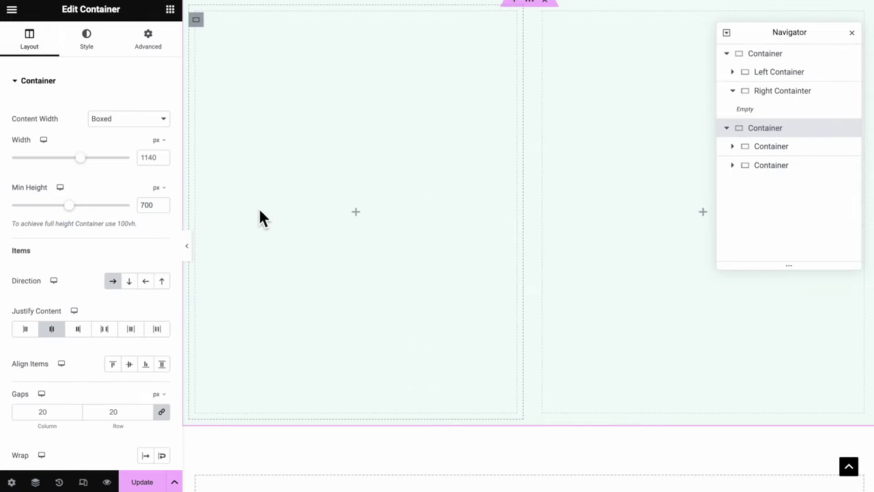
Give the left container the traveller photo background at Center Center, No-repeat
{"action": "left_click", "coordinate": [196, 21]}
{"action": "left_click", "coordinate": [87, 40]}
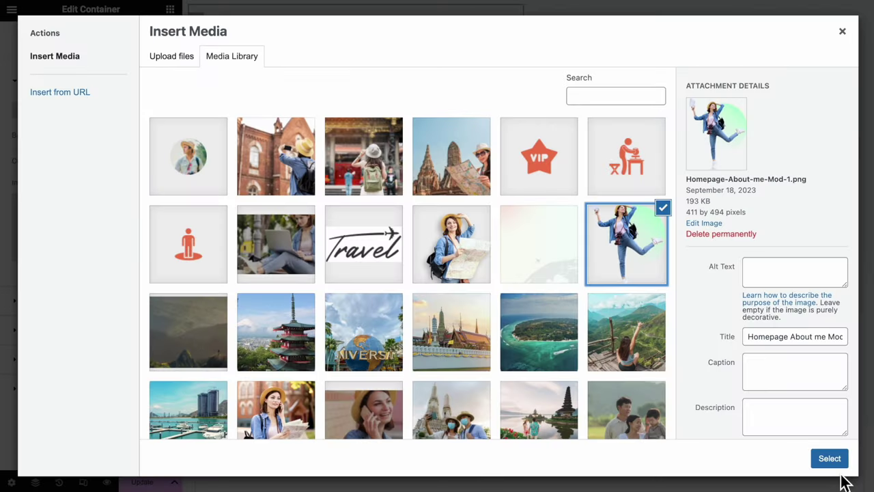
{"action": "left_click", "coordinate": [834, 466]}
{"action": "scroll", "coordinate": [526, 382], "scroll_direction": "down", "scroll_amount": 1}
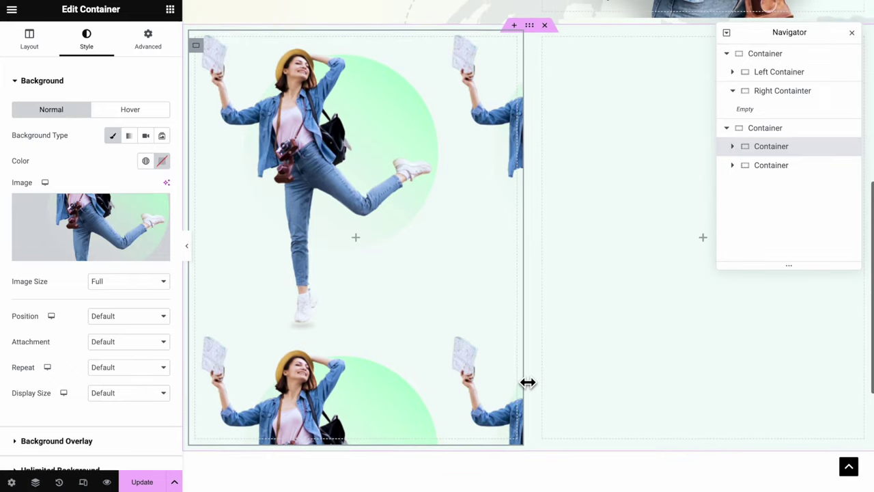
{"action": "left_click", "coordinate": [126, 316]}
{"action": "left_click", "coordinate": [122, 334]}
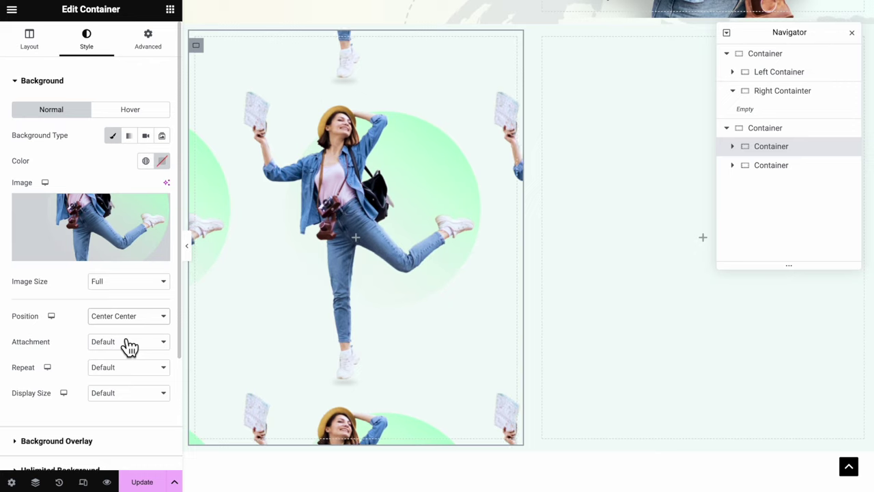
{"action": "left_click", "coordinate": [127, 366]}
{"action": "left_click", "coordinate": [118, 381]}
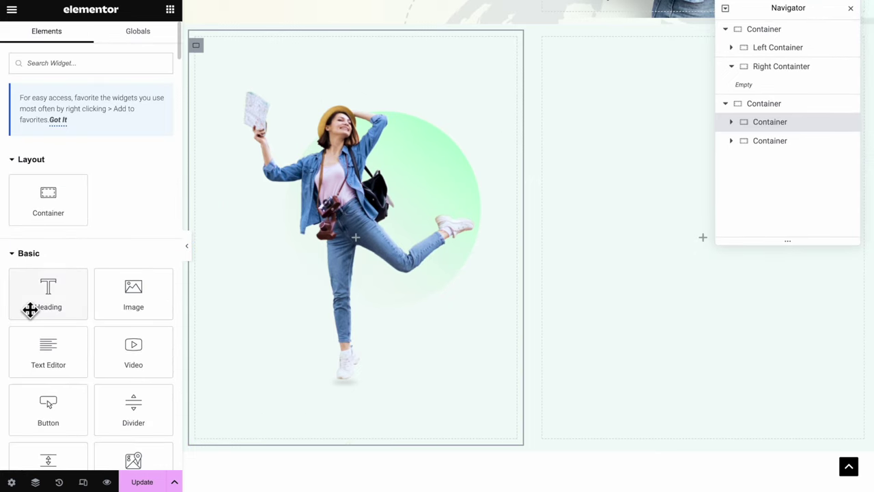
Add a Heading and a Text Editor to the right column, ordering the text below the heading
{"action": "left_click_drag", "start_coordinate": [34, 308], "coordinate": [682, 102]}
{"action": "left_click_drag", "start_coordinate": [48, 352], "coordinate": [602, 131]}
{"action": "left_click", "coordinate": [744, 164]}
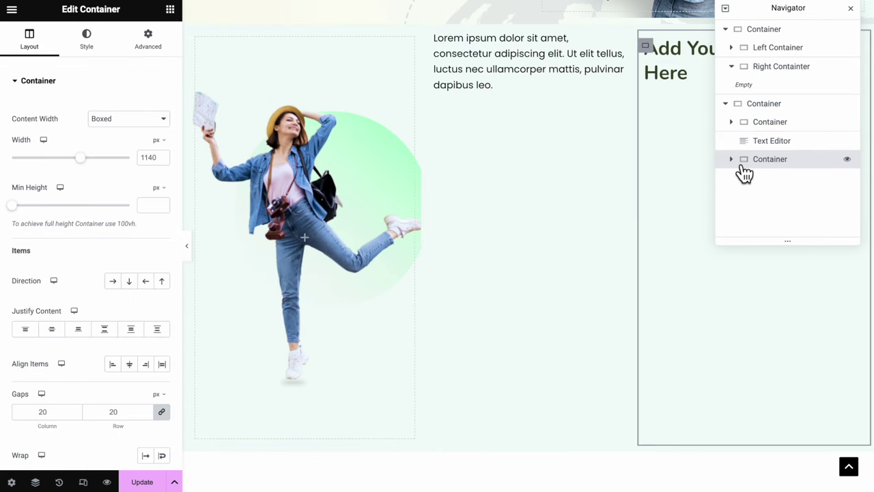
{"action": "left_click", "coordinate": [743, 166]}
{"action": "left_click", "coordinate": [770, 146]}
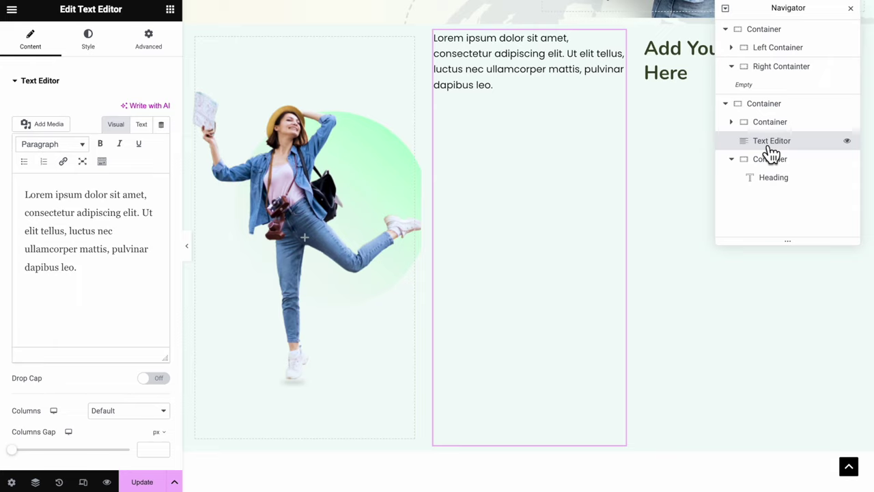
{"action": "left_click_drag", "start_coordinate": [771, 147], "coordinate": [768, 180]}
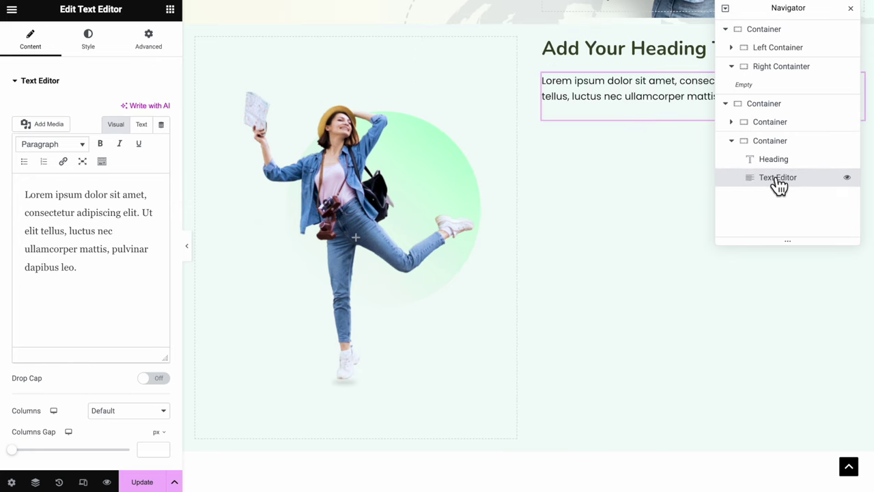
{"action": "left_click_drag", "start_coordinate": [794, 10], "coordinate": [450, 29]}
Centre the right column's content vertically and preview the layout without the panel
{"action": "left_click", "coordinate": [463, 164]}
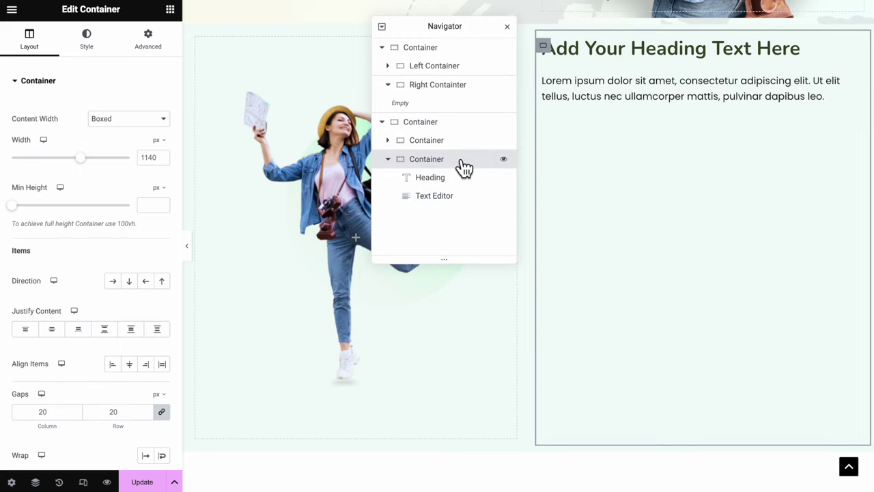
{"action": "left_click", "coordinate": [52, 329]}
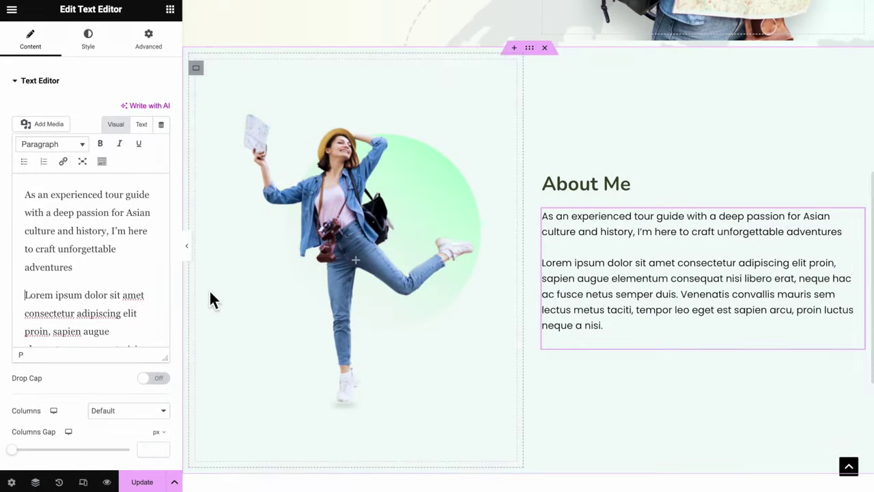
{"action": "left_click", "coordinate": [193, 259]}
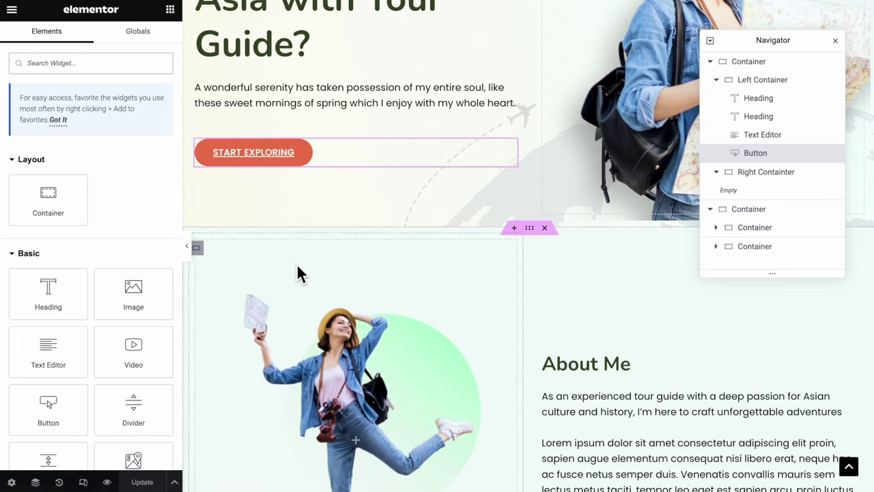
Give the About section container the CSS ID 'about-me' and copy it
{"action": "left_click", "coordinate": [538, 235]}
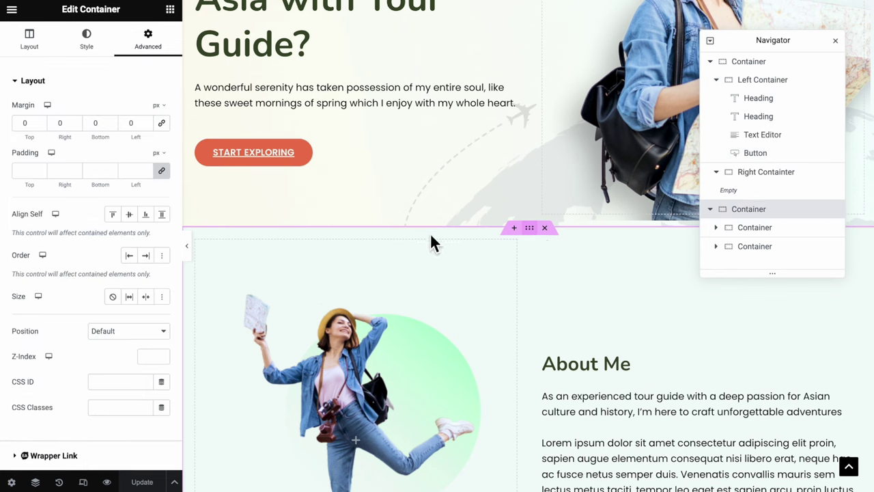
{"action": "scroll", "coordinate": [171, 321], "scroll_direction": "down", "scroll_amount": 3}
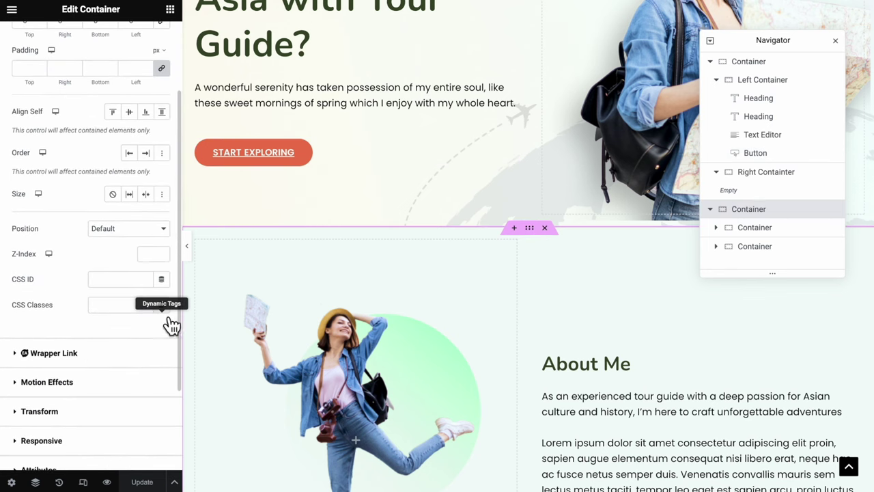
{"action": "left_click", "coordinate": [125, 280]}
{"action": "type", "text": "about-me"}
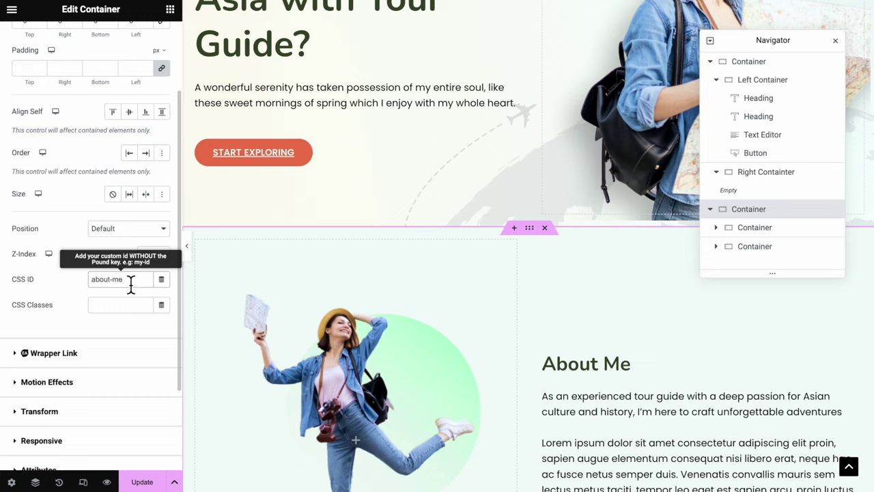
{"action": "left_click_drag", "start_coordinate": [130, 282], "coordinate": [84, 288]}
{"action": "key", "text": "ctrl+c"}
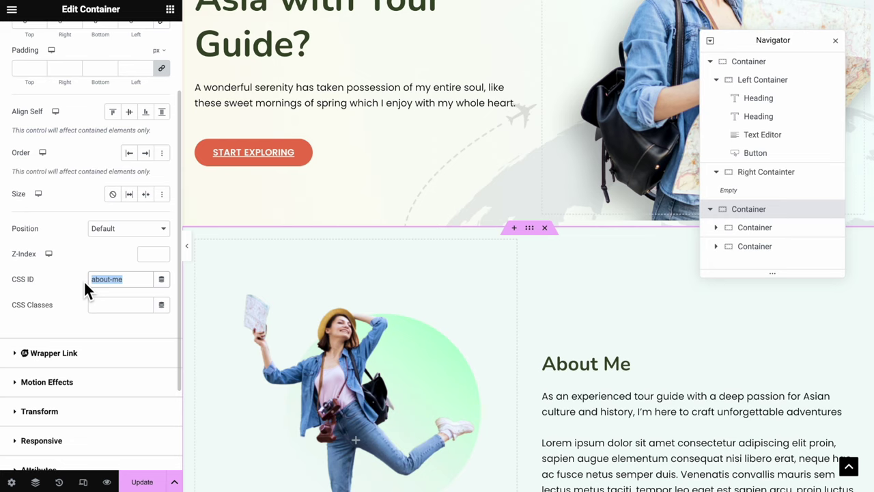
Link the START EXPLORING button to #about-me, save, and preview without the editing panel
{"action": "left_click", "coordinate": [265, 167]}
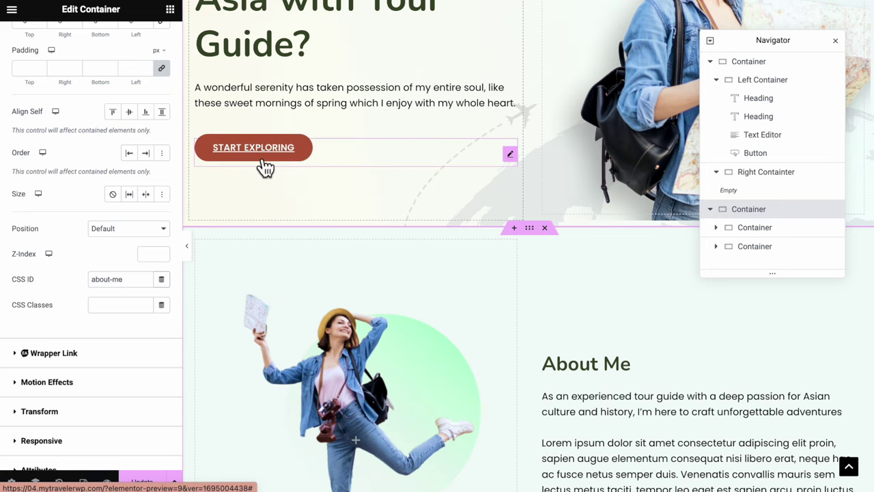
{"action": "left_click", "coordinate": [58, 46]}
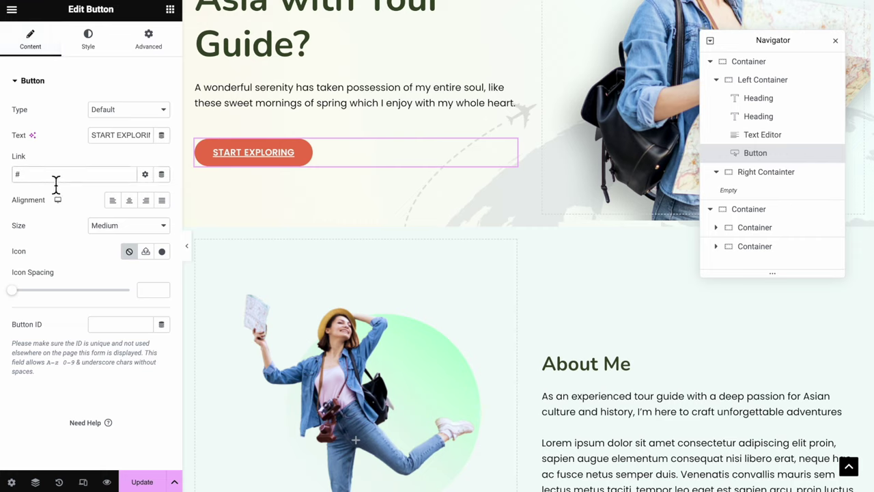
{"action": "key", "text": "ctrl+v"}
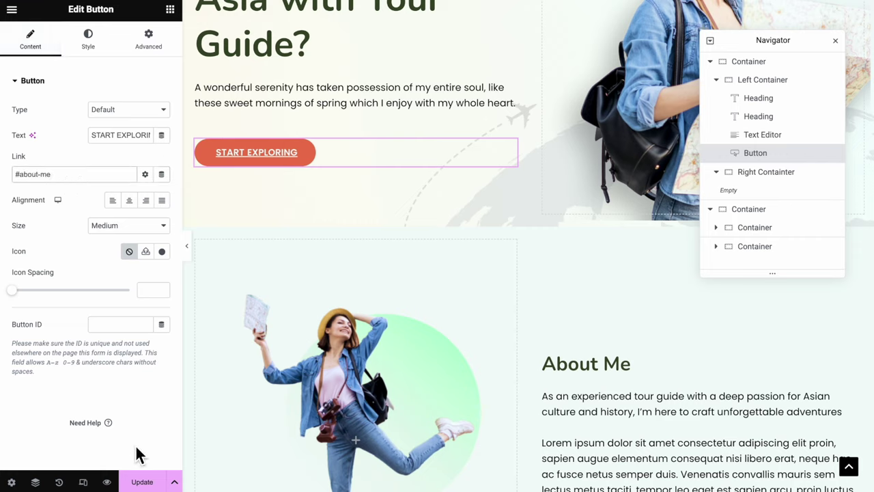
{"action": "left_click", "coordinate": [145, 481]}
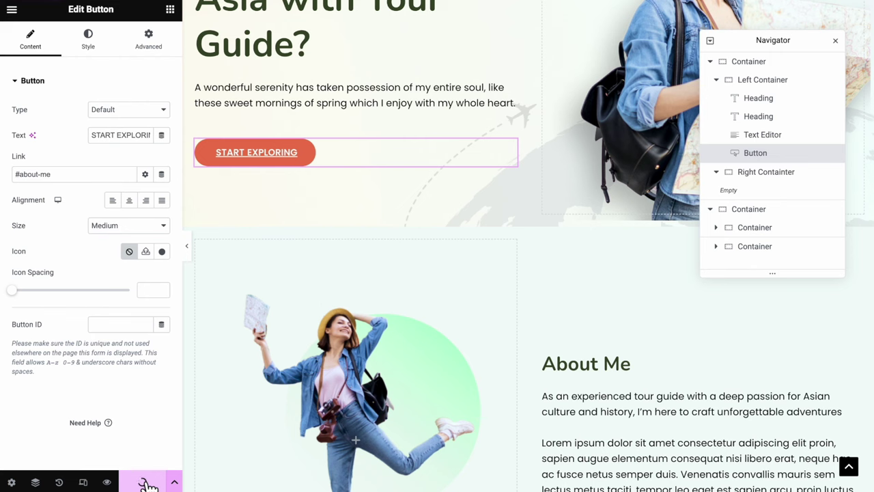
{"action": "scroll", "coordinate": [184, 259], "scroll_direction": "up", "scroll_amount": 3}
{"action": "left_click", "coordinate": [187, 246]}
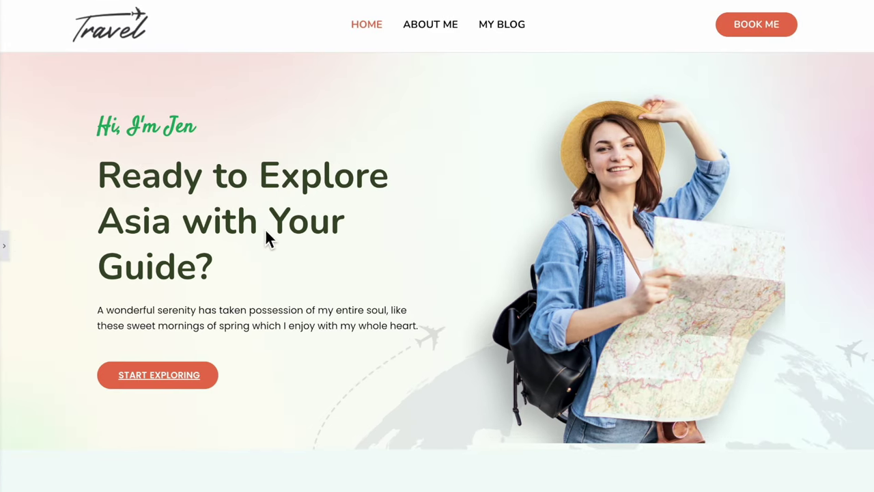
Test the About Me jump, then add a section with a centred 'Featured Locations' heading
{"action": "left_click", "coordinate": [164, 389]}
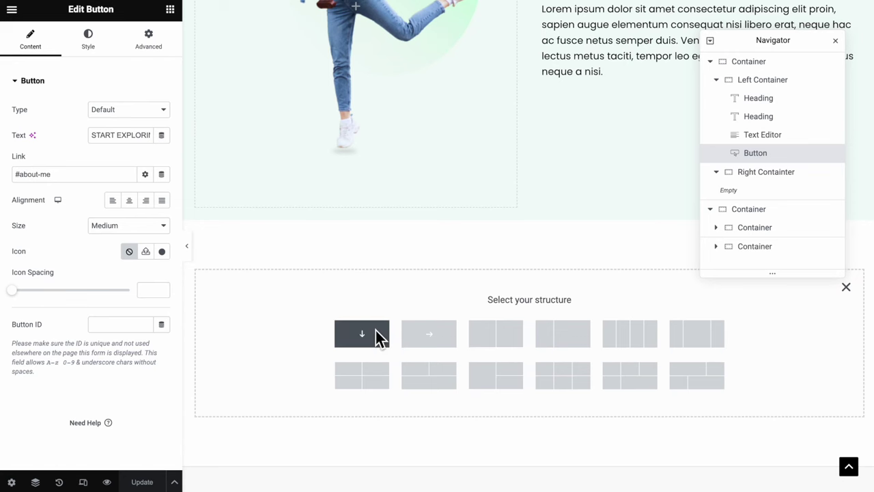
{"action": "left_click", "coordinate": [376, 330]}
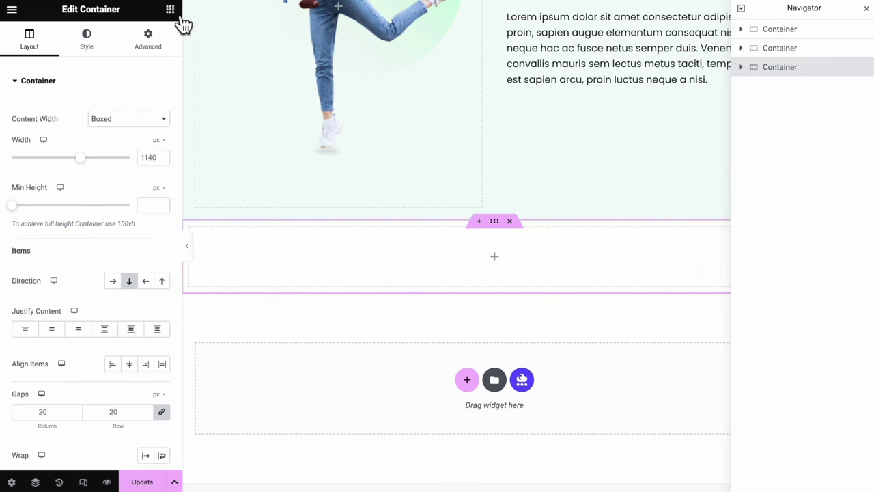
{"action": "left_click", "coordinate": [170, 9]}
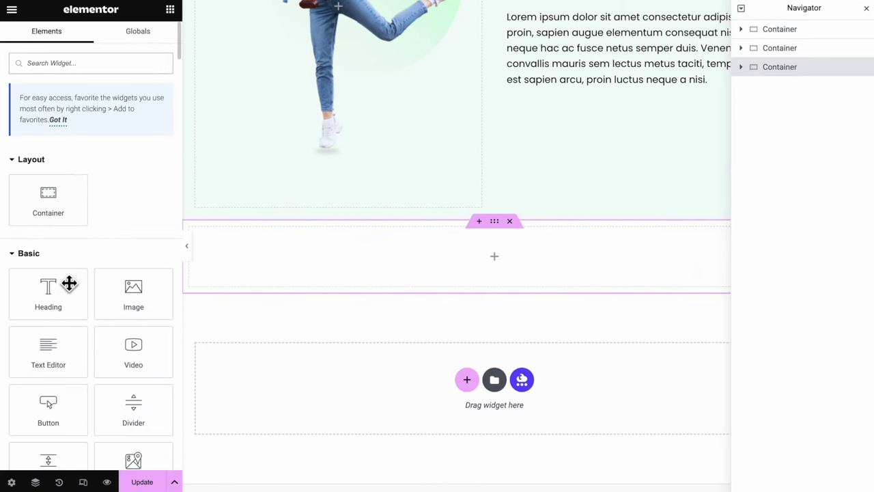
{"action": "left_click_drag", "start_coordinate": [69, 283], "coordinate": [459, 270]}
{"action": "type", "text": "Featured Locatio"}
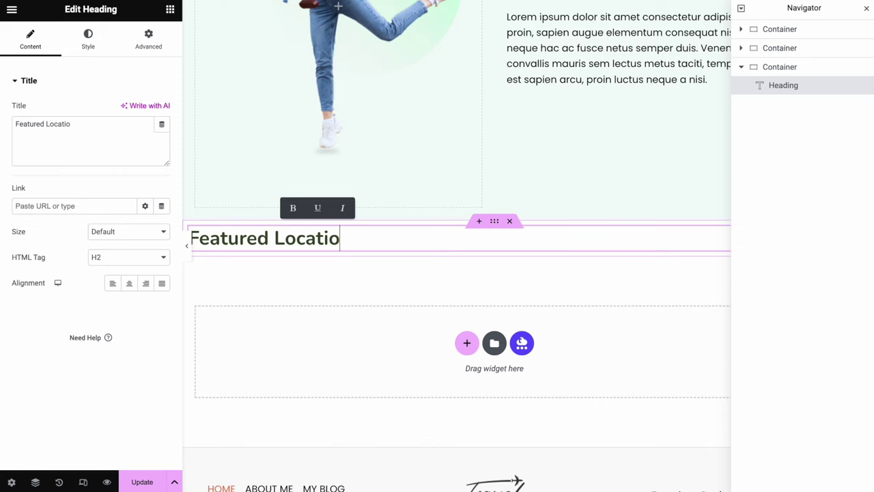
{"action": "type", "text": "ns"}
{"action": "left_click", "coordinate": [136, 290]}
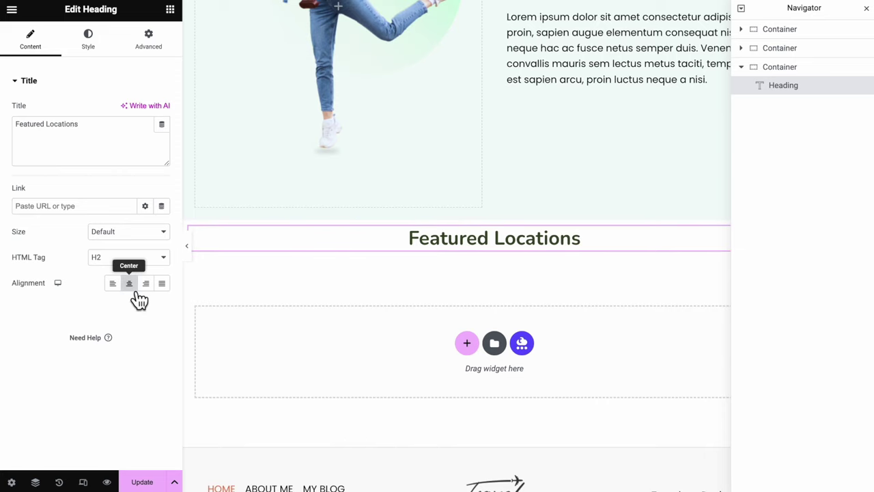
Add an inner container holding an Image Box with a marina photo, selecting its placeholder title
{"action": "left_click", "coordinate": [170, 9]}
{"action": "left_click_drag", "start_coordinate": [64, 199], "coordinate": [489, 258]}
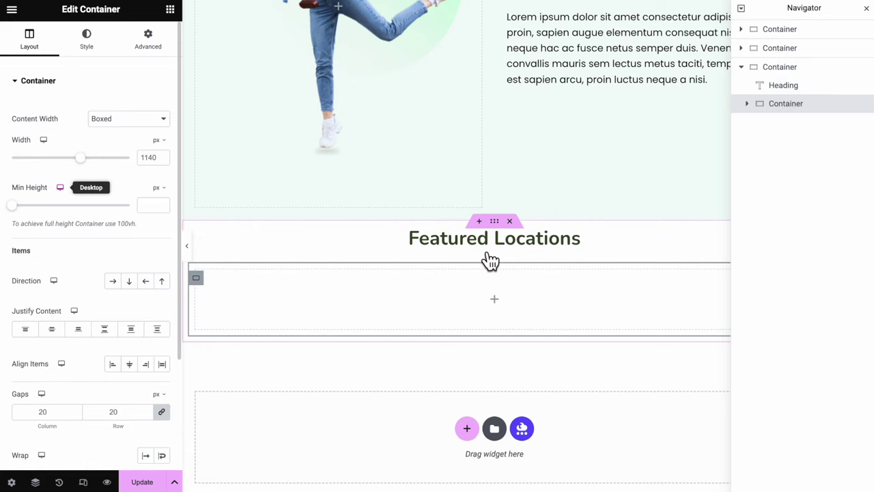
{"action": "left_click", "coordinate": [792, 68]}
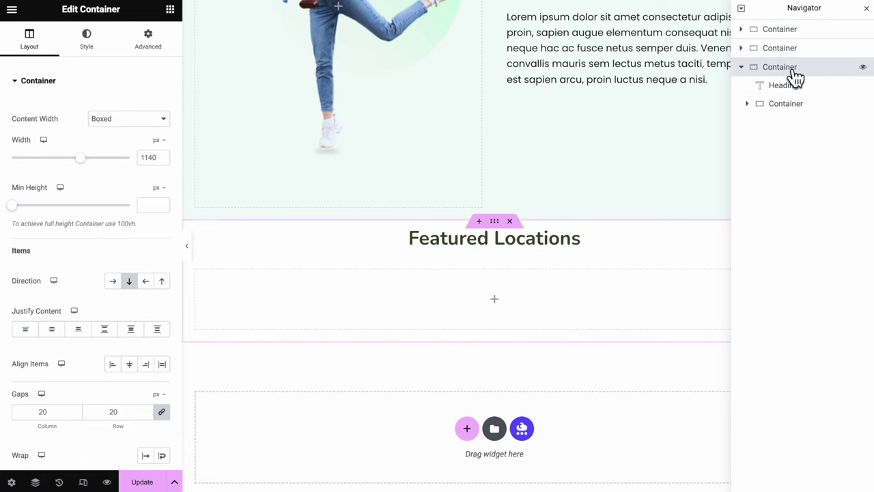
{"action": "left_click", "coordinate": [803, 84]}
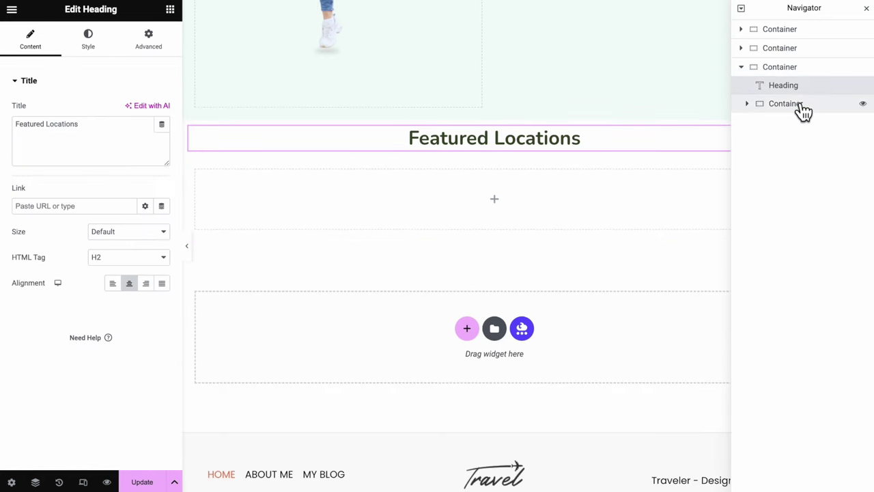
{"action": "left_click", "coordinate": [785, 103]}
{"action": "left_click", "coordinate": [494, 199]}
{"action": "type", "text": "image b"}
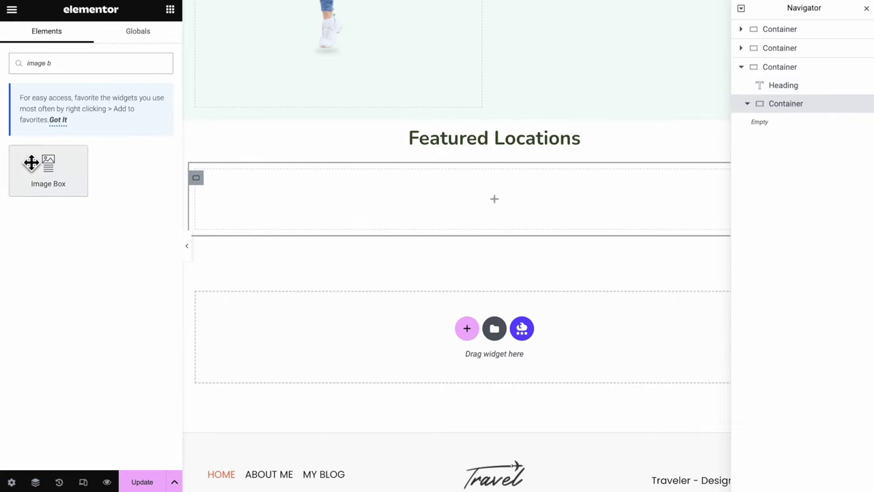
{"action": "left_click_drag", "start_coordinate": [31, 162], "coordinate": [413, 194]}
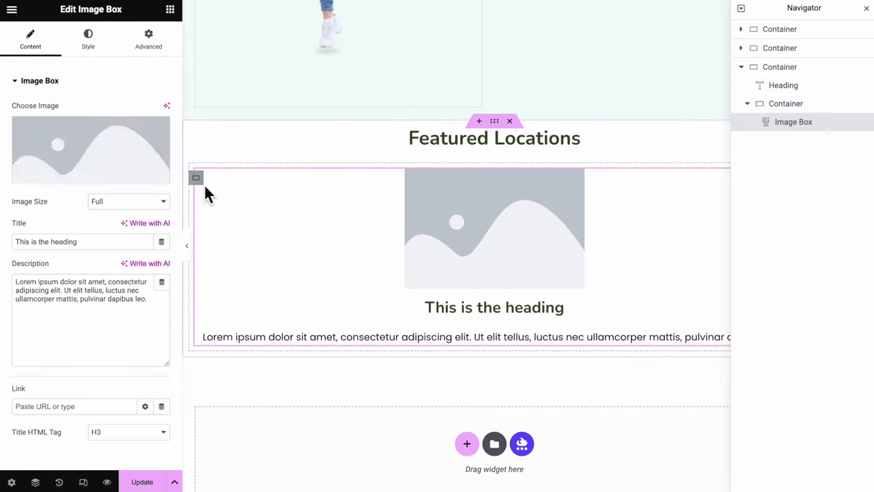
{"action": "left_click", "coordinate": [112, 164]}
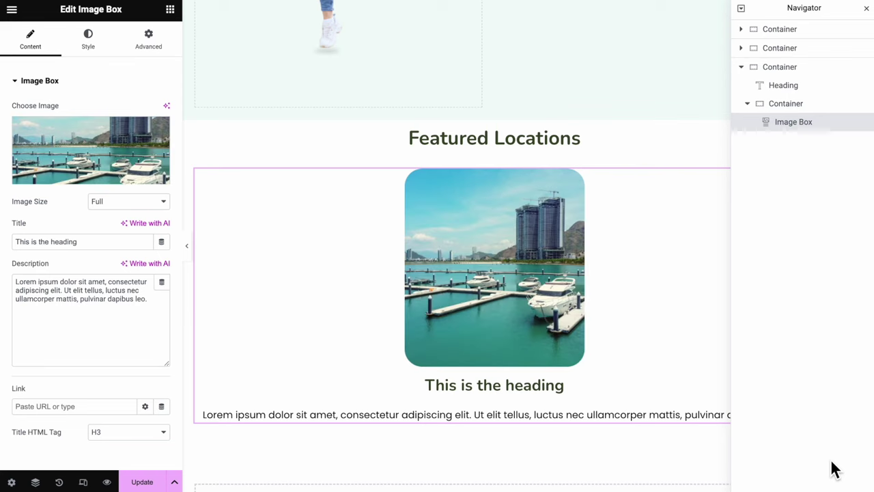
{"action": "triple_click", "coordinate": [501, 384]}
Enter the Nha Trang title, centre the image box content, and give the image a Float hover
{"action": "type", "text": "NAM"}
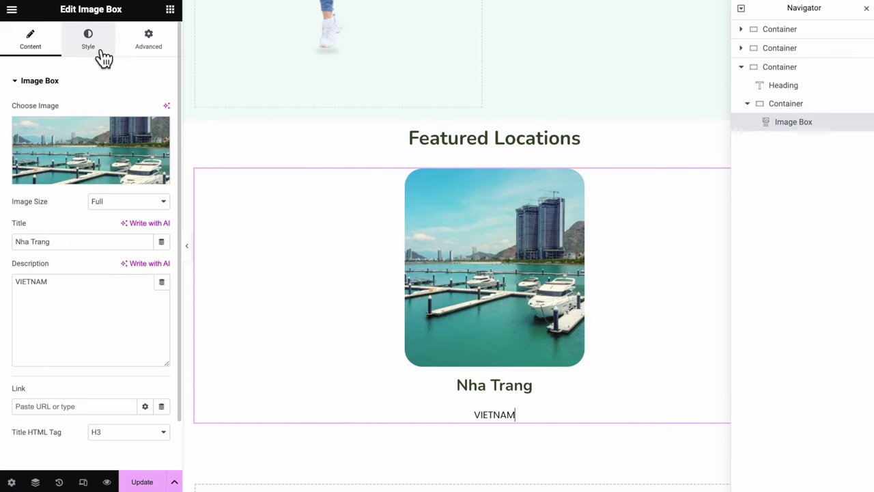
{"action": "left_click", "coordinate": [103, 56]}
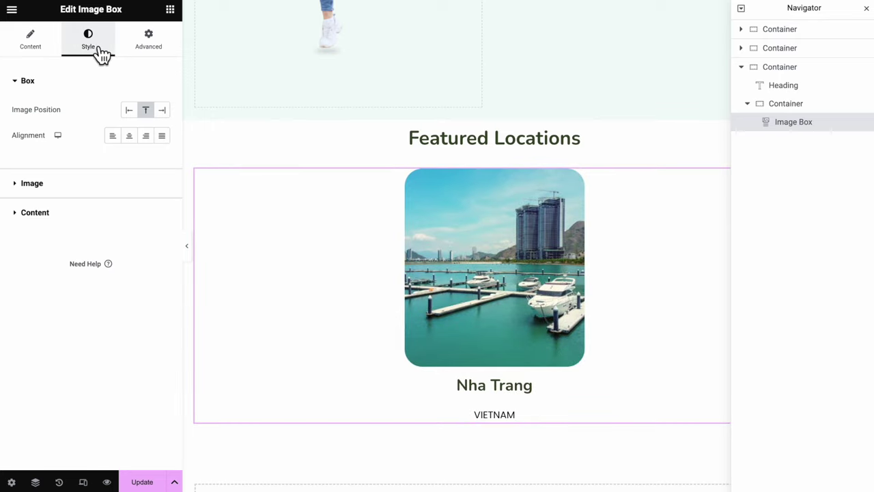
{"action": "left_click", "coordinate": [131, 139]}
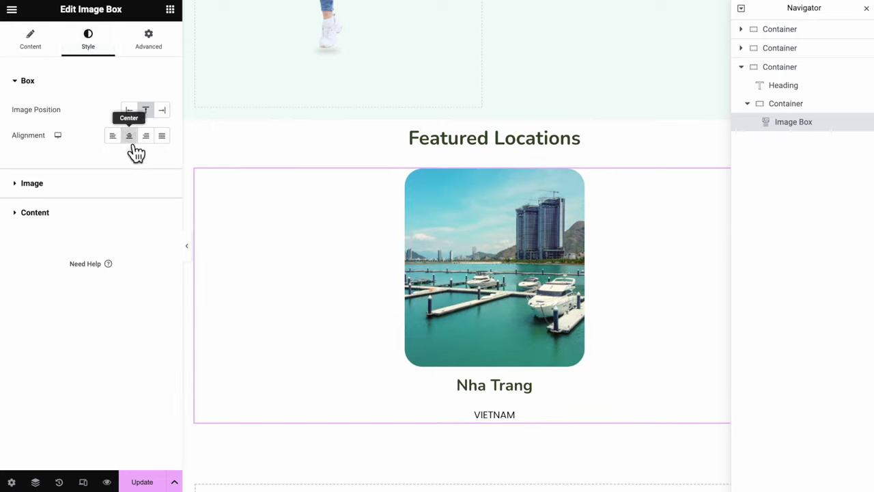
{"action": "left_click", "coordinate": [125, 183]}
{"action": "left_click", "coordinate": [98, 180]}
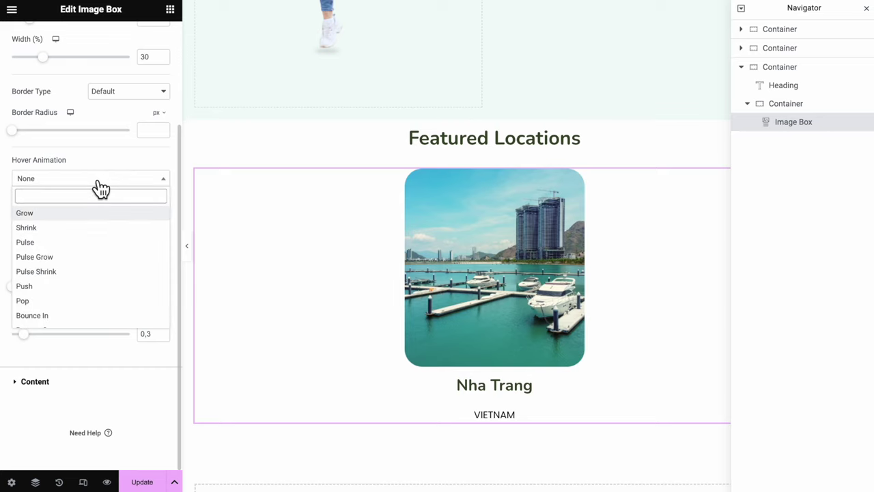
{"action": "type", "text": "flo"}
{"action": "left_click", "coordinate": [85, 214]}
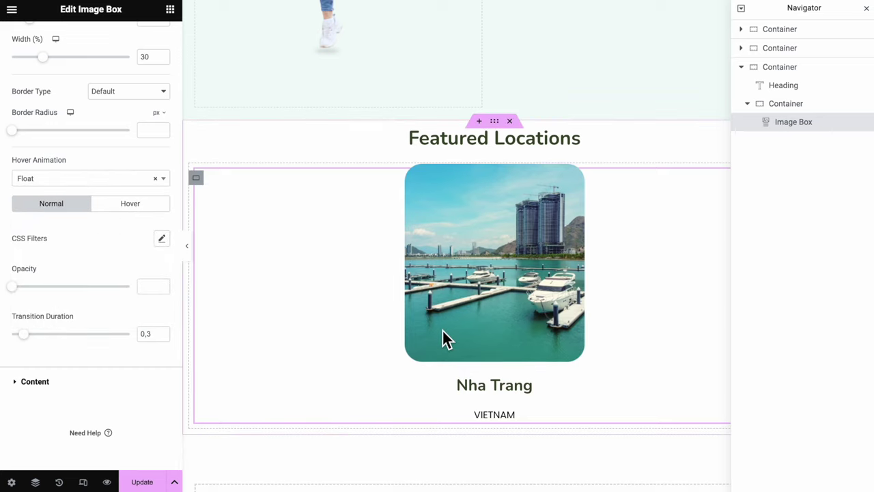
Tighten the title spacing, colour the title with Text global, and set the description to Accent typography
{"action": "left_click", "coordinate": [129, 380]}
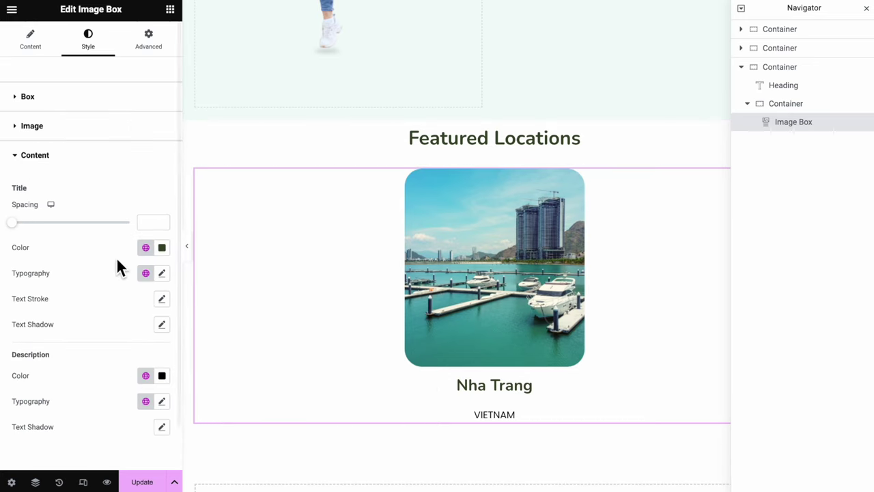
{"action": "left_click", "coordinate": [14, 224]}
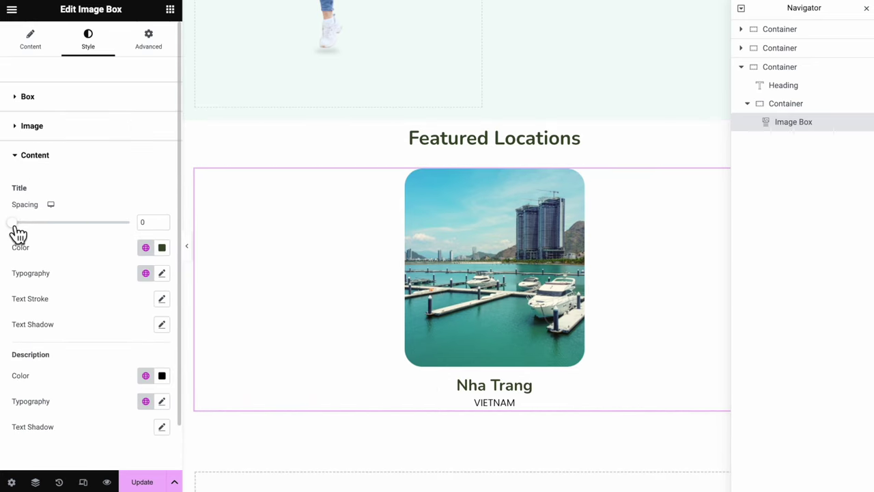
{"action": "scroll", "coordinate": [125, 326], "scroll_direction": "down", "scroll_amount": 1}
{"action": "left_click", "coordinate": [146, 199]}
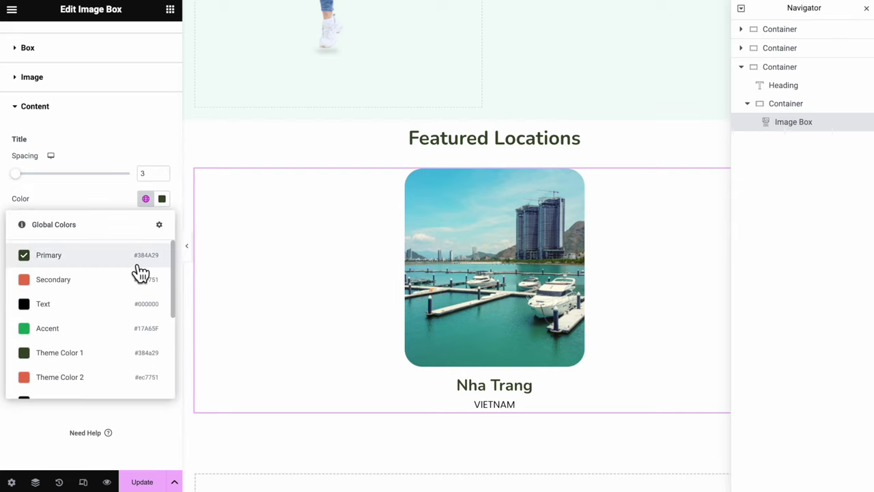
{"action": "left_click", "coordinate": [43, 303]}
{"action": "left_click", "coordinate": [144, 351]}
{"action": "left_click", "coordinate": [46, 323]}
{"action": "left_click", "coordinate": [35, 106]}
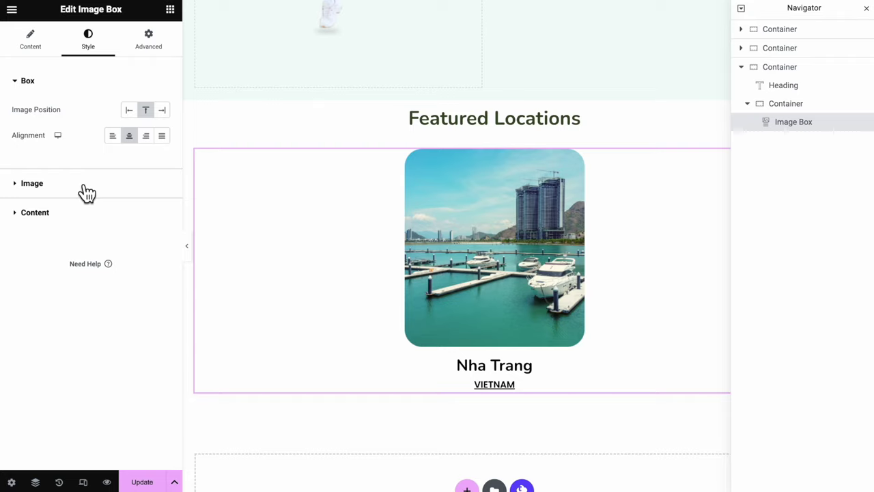
Change the image box's image width value to 60
{"action": "left_click", "coordinate": [82, 185]}
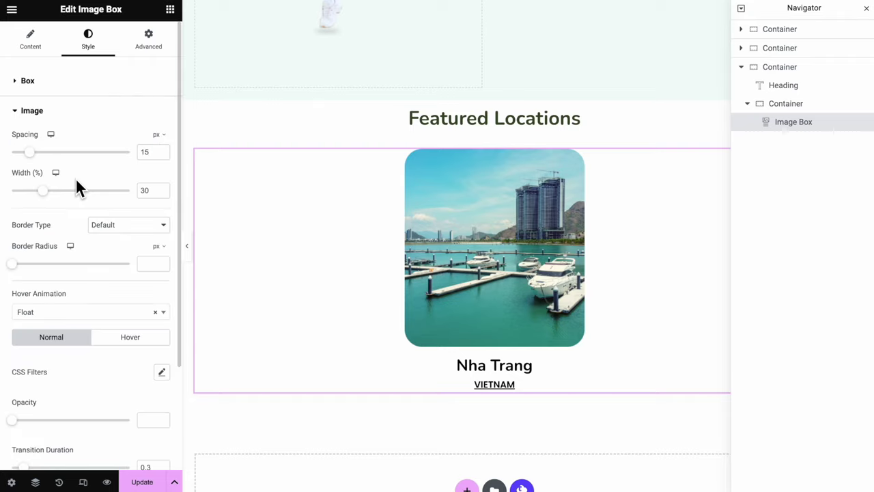
{"action": "double_click", "coordinate": [140, 191]}
{"action": "type", "text": "60"}
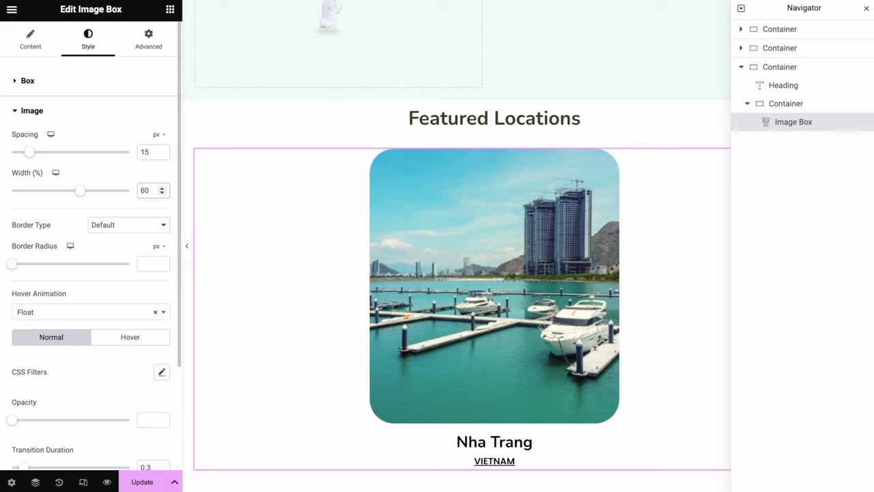
Give the image box a custom width of 30%
{"action": "left_click", "coordinate": [168, 49]}
{"action": "left_click", "coordinate": [154, 210]}
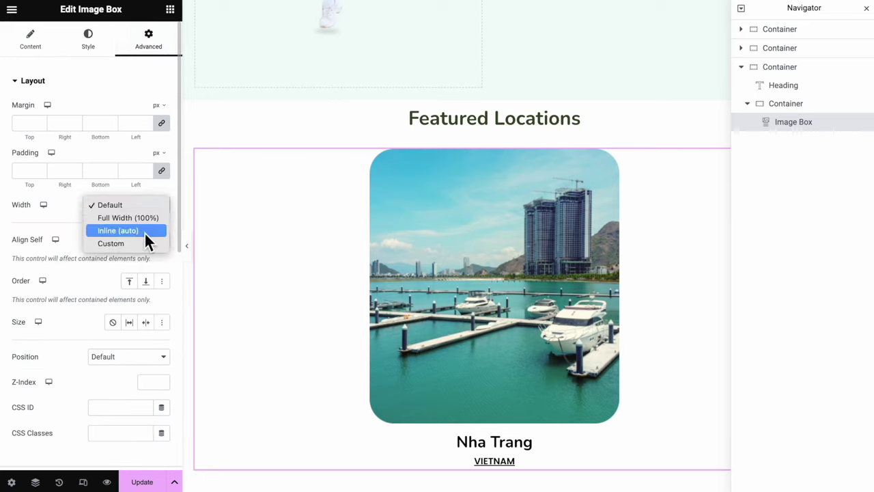
{"action": "left_click", "coordinate": [144, 242]}
{"action": "left_click", "coordinate": [149, 247]}
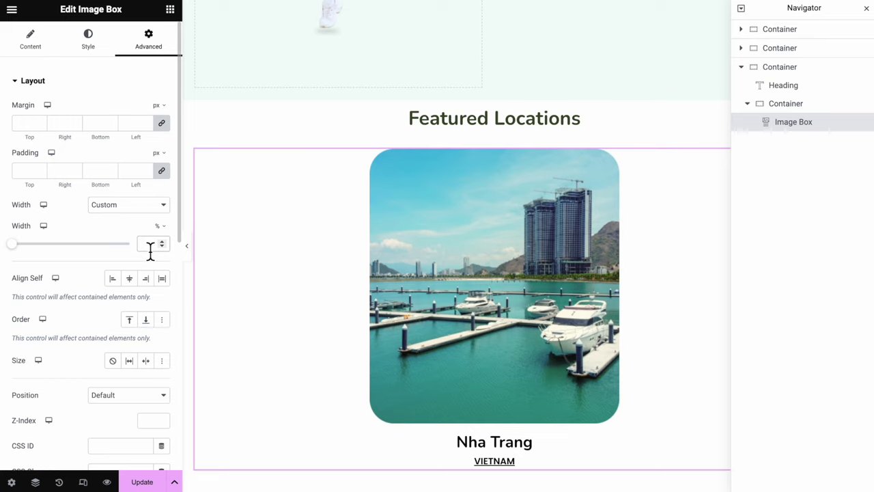
{"action": "type", "text": "30"}
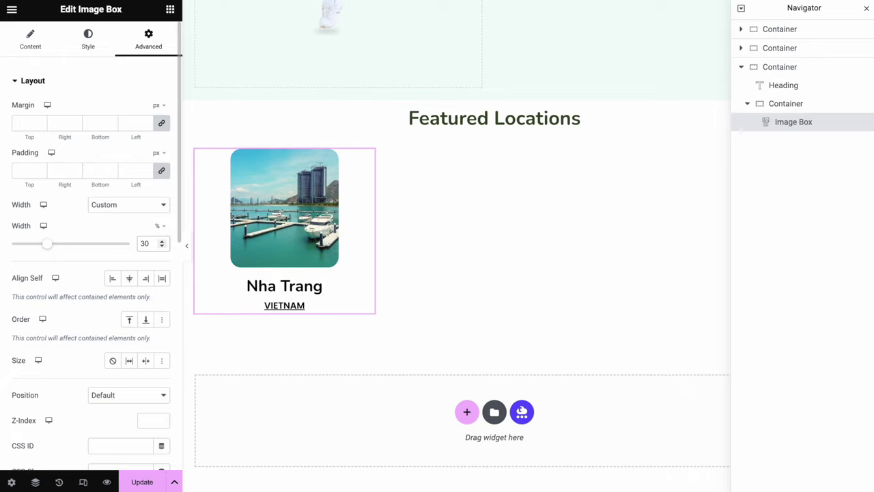
Duplicate the Nha Trang image box from the Navigator
{"action": "right_click", "coordinate": [793, 121]}
{"action": "left_click", "coordinate": [796, 144]}
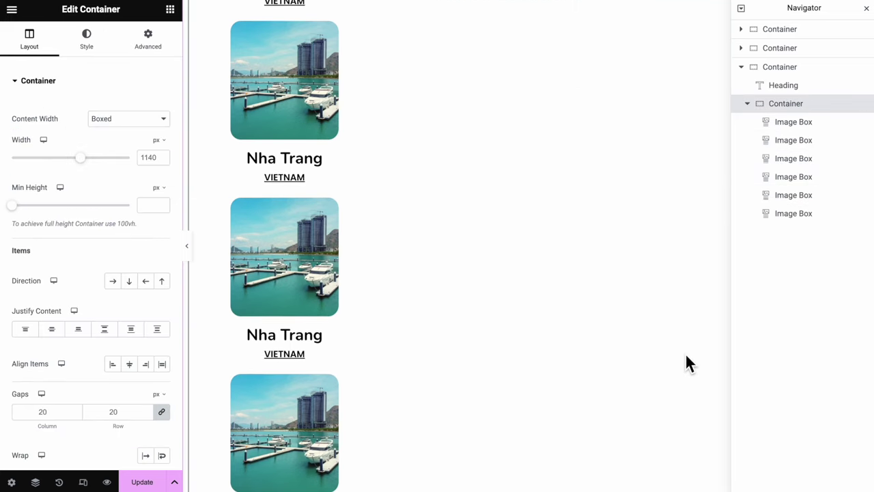
{"action": "scroll", "coordinate": [685, 352], "scroll_direction": "down", "scroll_amount": 3}
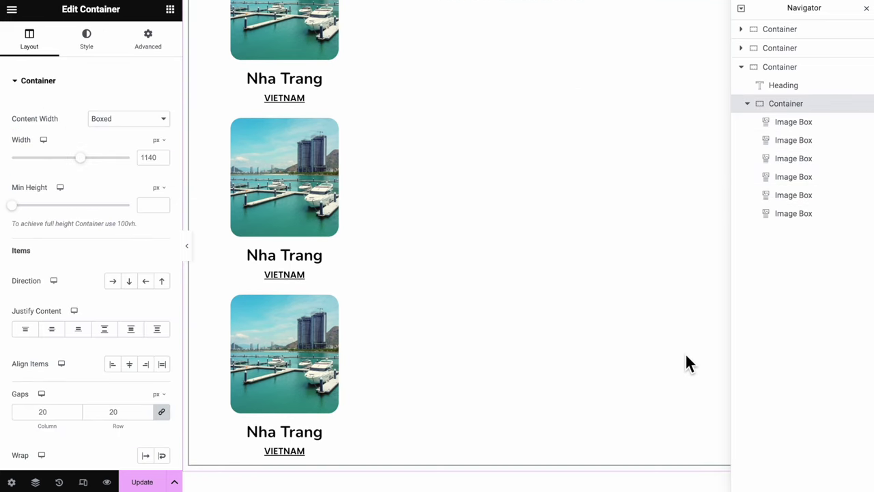
{"action": "scroll", "coordinate": [686, 355], "scroll_direction": "up", "scroll_amount": 3}
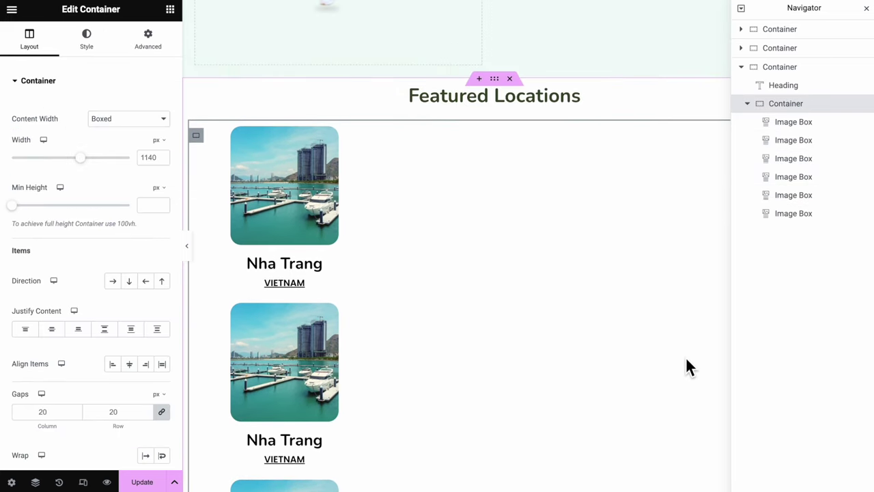
Set the parent container to Row direction, centred, with Wrap on, then preview the grid
{"action": "left_click", "coordinate": [117, 285]}
{"action": "scroll", "coordinate": [89, 266], "scroll_direction": "down", "scroll_amount": 2}
{"action": "left_click", "coordinate": [58, 226]}
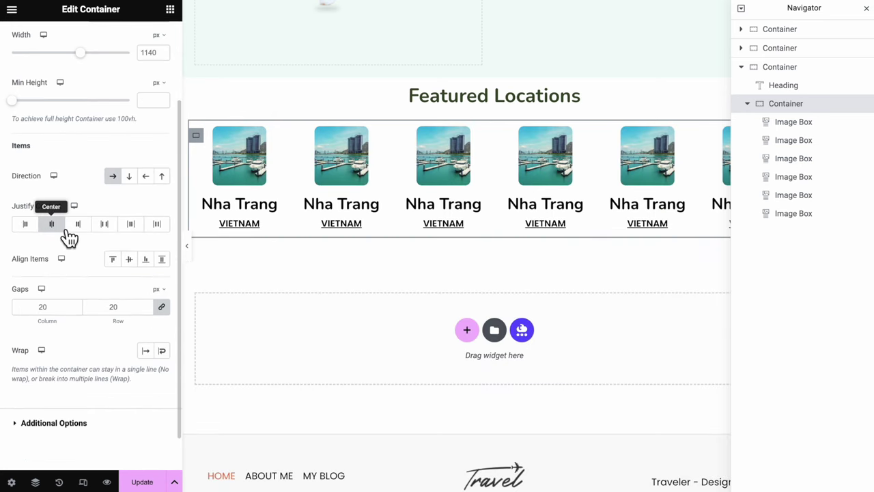
{"action": "scroll", "coordinate": [70, 283], "scroll_direction": "down", "scroll_amount": 1}
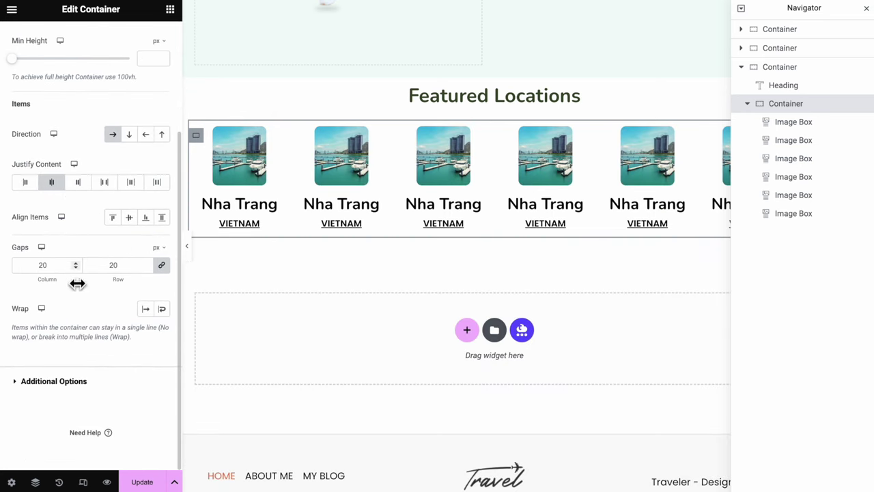
{"action": "left_click", "coordinate": [167, 311]}
{"action": "left_click", "coordinate": [189, 251]}
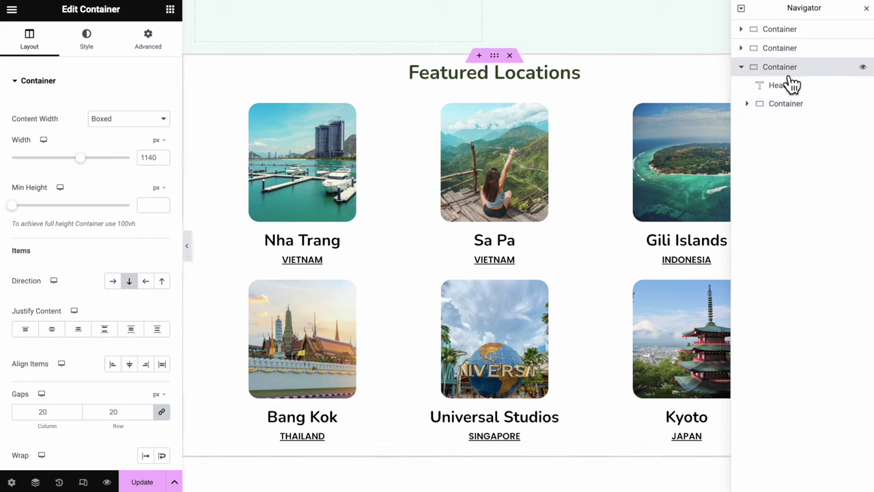
Set a 100 px top margin on the Featured Locations section, preview the spacing, and save
{"action": "left_click", "coordinate": [137, 58]}
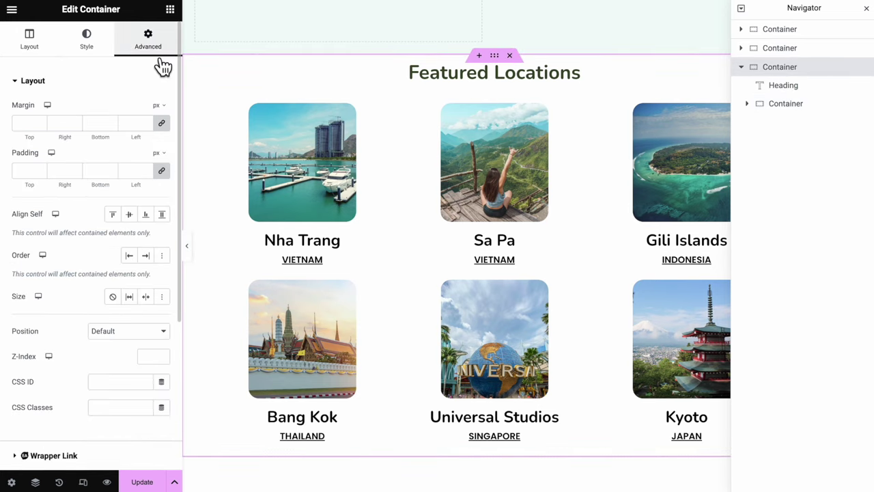
{"action": "left_click", "coordinate": [162, 124]}
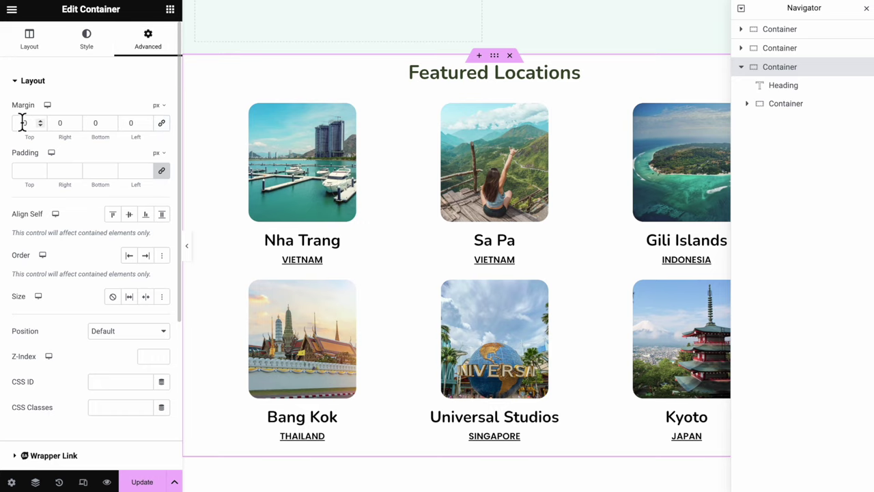
{"action": "type", "text": "100"}
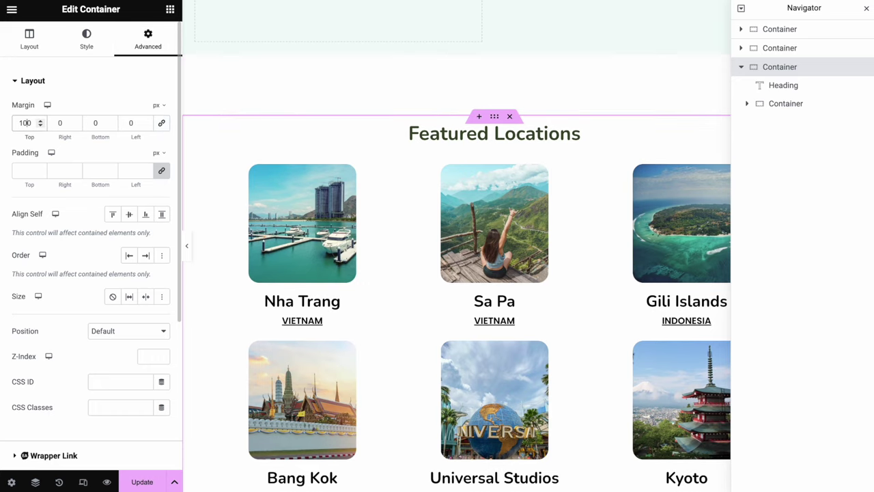
{"action": "left_click", "coordinate": [187, 245]}
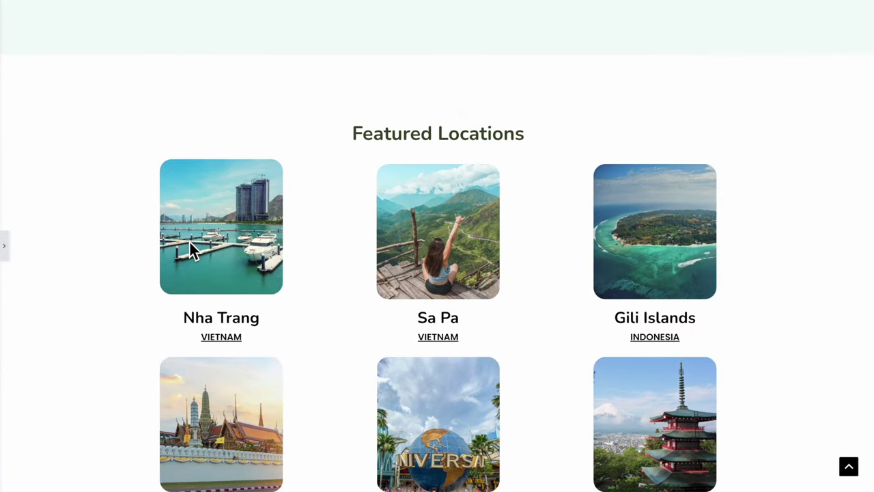
{"action": "scroll", "coordinate": [189, 240], "scroll_direction": "down", "scroll_amount": 2}
{"action": "scroll", "coordinate": [189, 241], "scroll_direction": "up", "scroll_amount": 3}
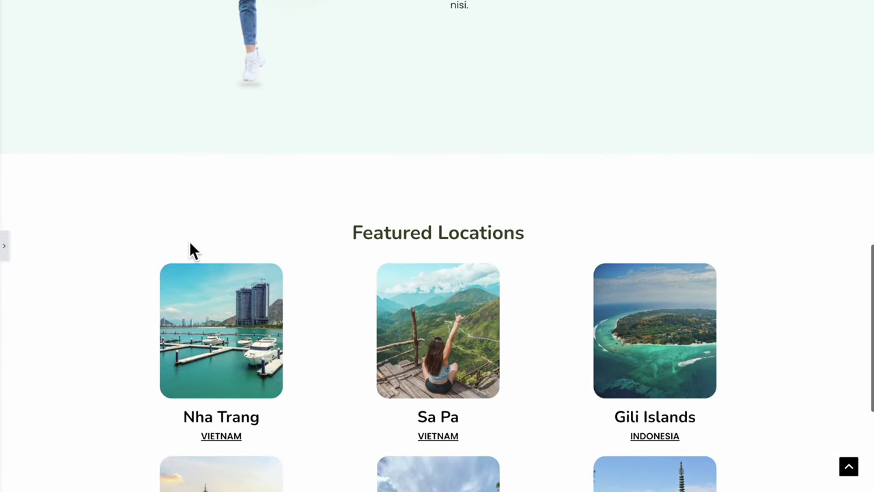
{"action": "left_click", "coordinate": [7, 254]}
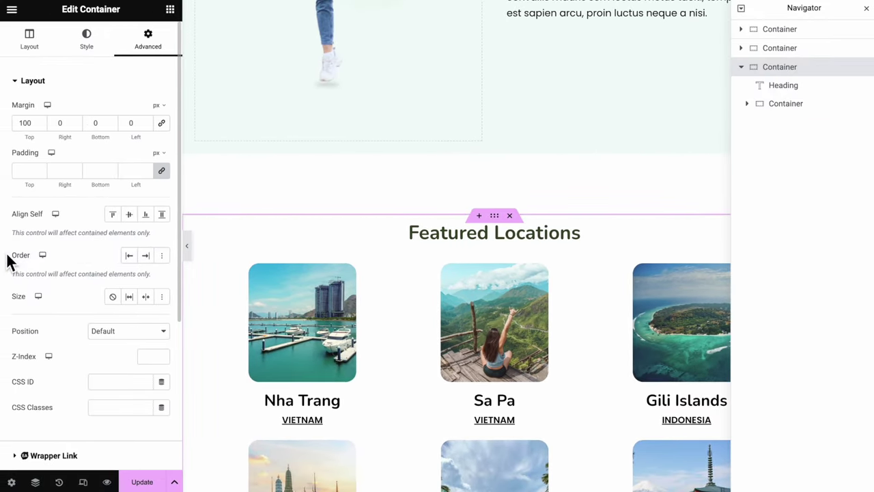
{"action": "left_click", "coordinate": [134, 482]}
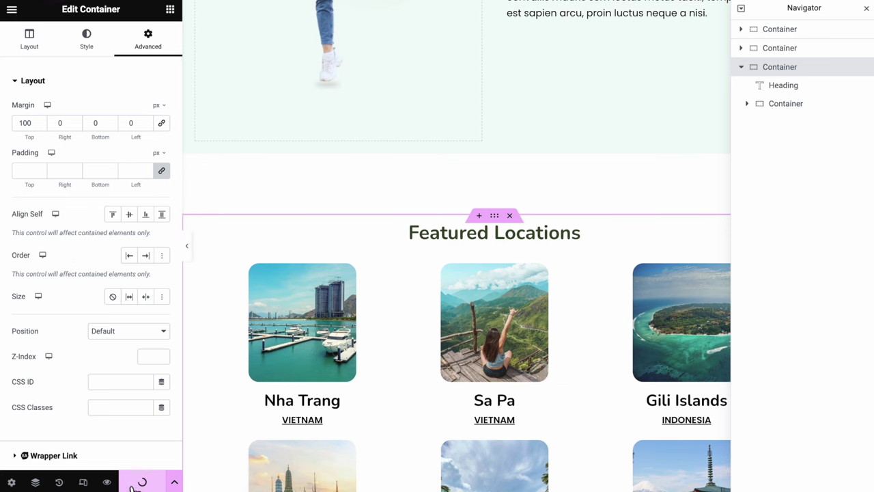
{"action": "scroll", "coordinate": [551, 404], "scroll_direction": "down", "scroll_amount": 5}
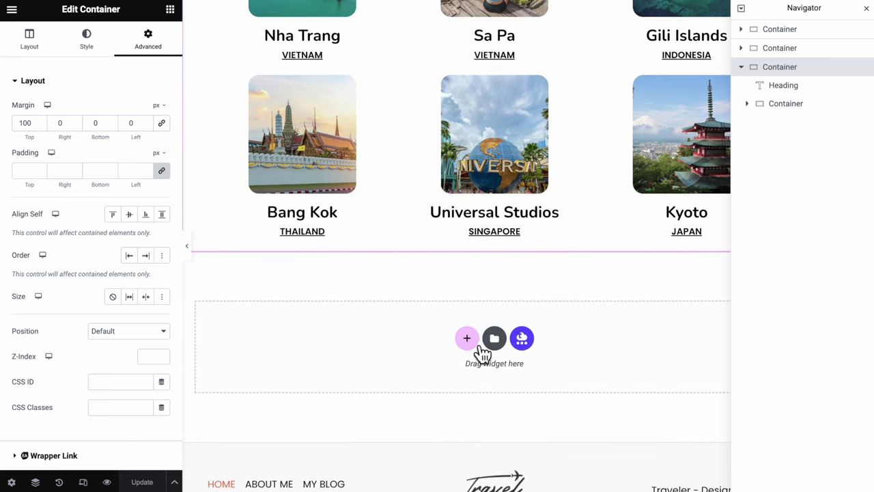
Add a single-column section below the locations with 500 min height and a cream classic background
{"action": "left_click", "coordinate": [467, 338]}
{"action": "left_click", "coordinate": [339, 375]}
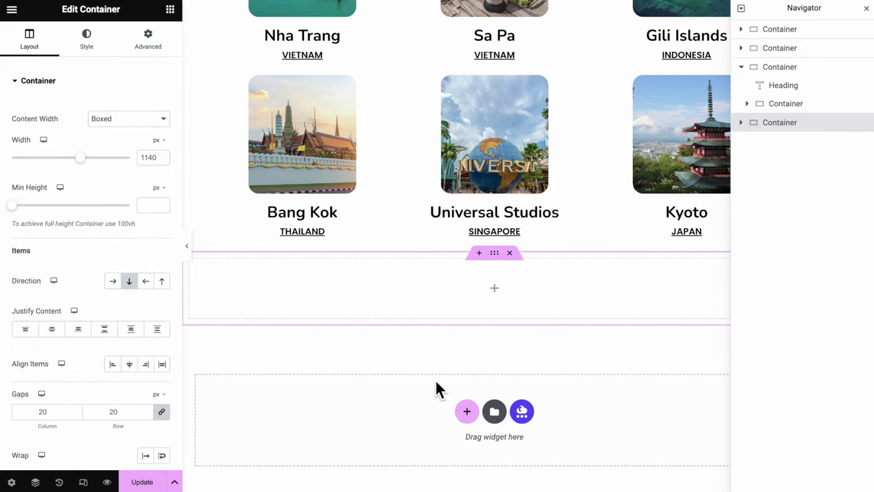
{"action": "left_click", "coordinate": [153, 205]}
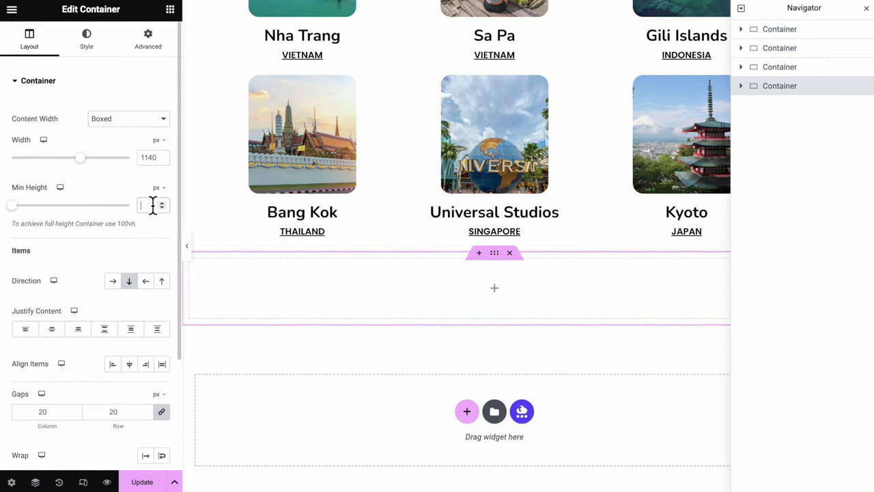
{"action": "type", "text": "500"}
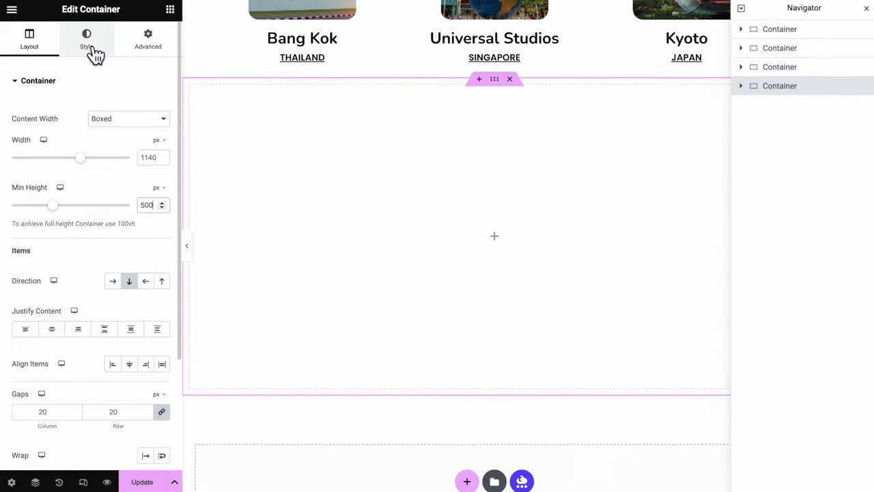
{"action": "left_click", "coordinate": [91, 49]}
{"action": "left_click", "coordinate": [113, 135]}
{"action": "left_click", "coordinate": [161, 161]}
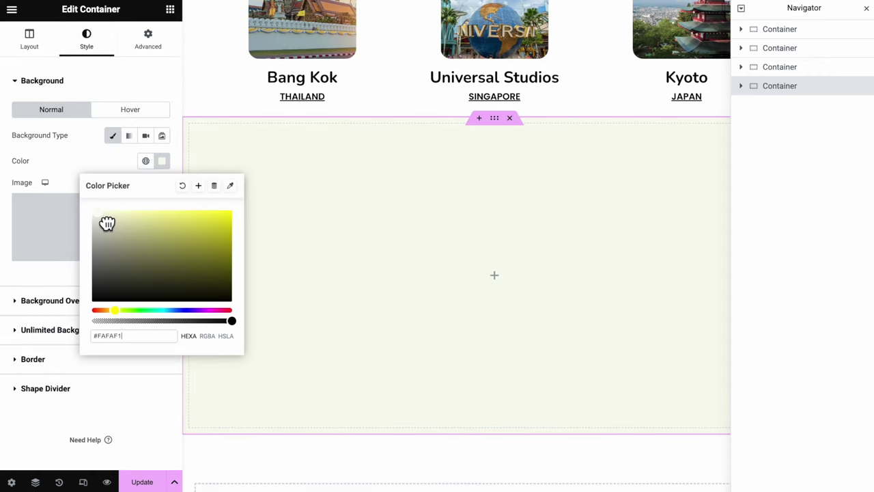
{"action": "left_click", "coordinate": [107, 223]}
{"action": "left_click", "coordinate": [89, 160]}
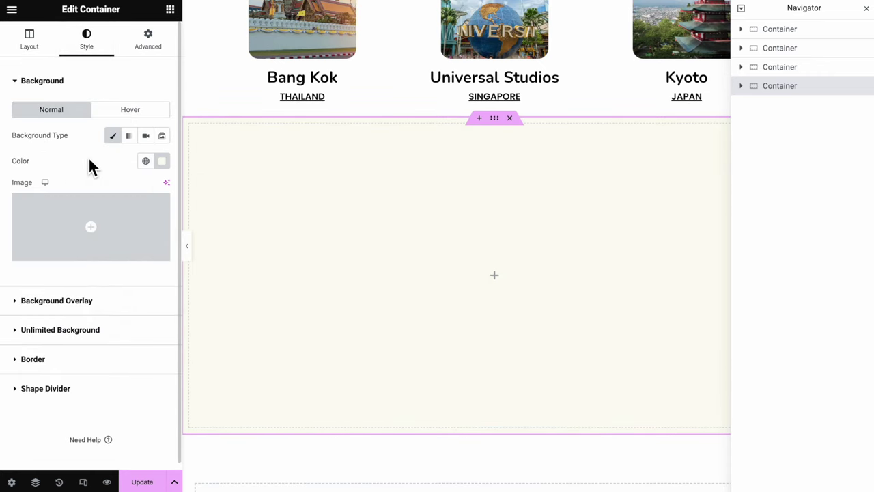
Add Icon and Testimonial widgets and centre them vertically in the cream section
{"action": "left_click", "coordinate": [174, 14]}
{"action": "type", "text": "ico"}
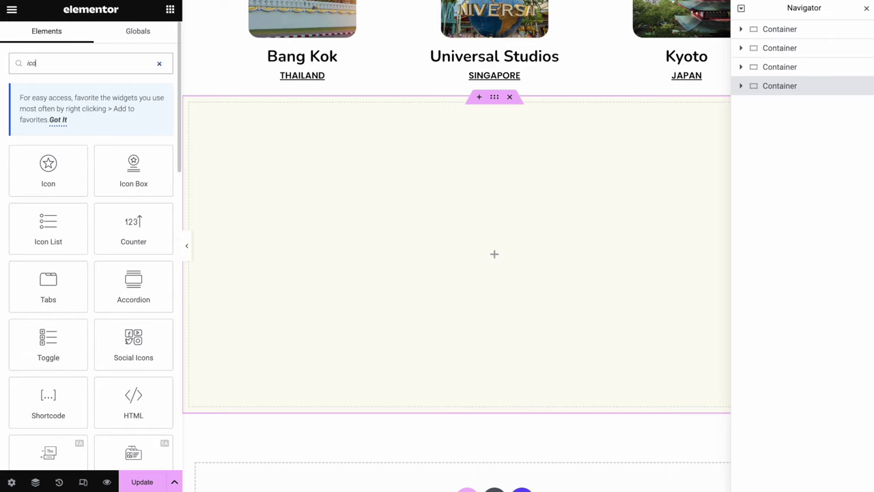
{"action": "left_click_drag", "start_coordinate": [86, 166], "coordinate": [464, 236]}
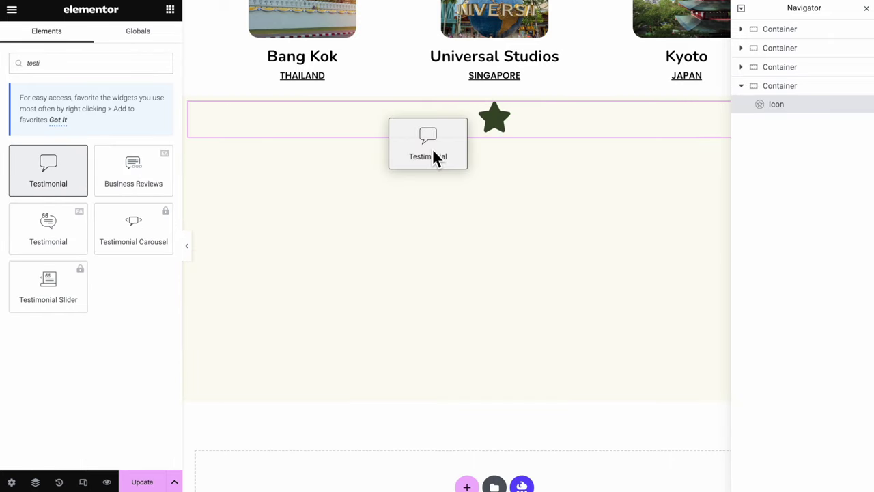
{"action": "left_click_drag", "start_coordinate": [432, 148], "coordinate": [431, 131]}
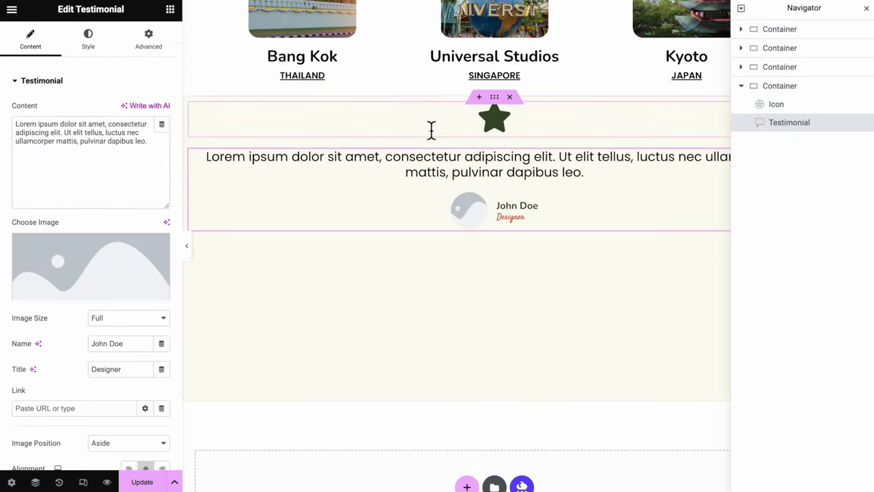
{"action": "left_click", "coordinate": [803, 87]}
{"action": "left_click", "coordinate": [40, 46]}
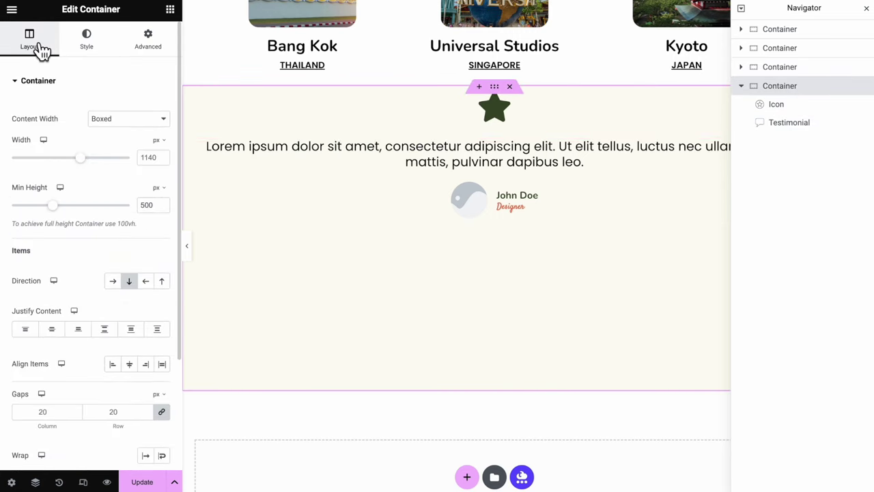
{"action": "left_click", "coordinate": [60, 335]}
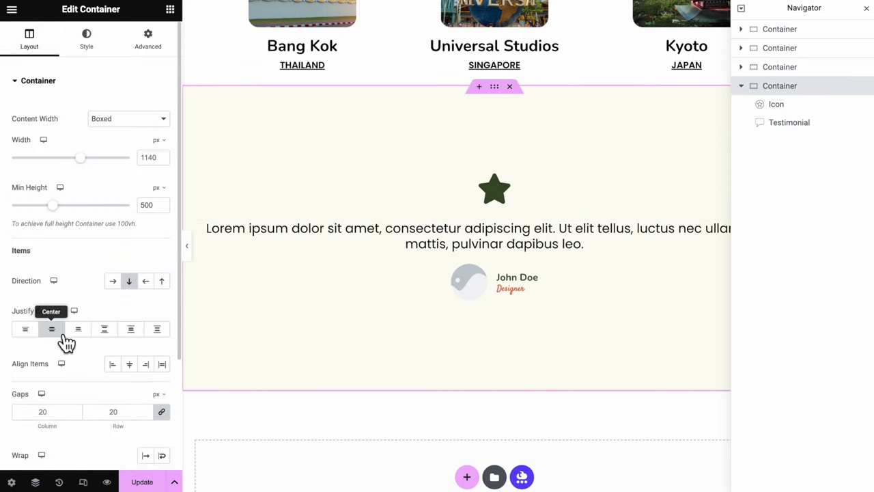
{"action": "left_click", "coordinate": [497, 192]}
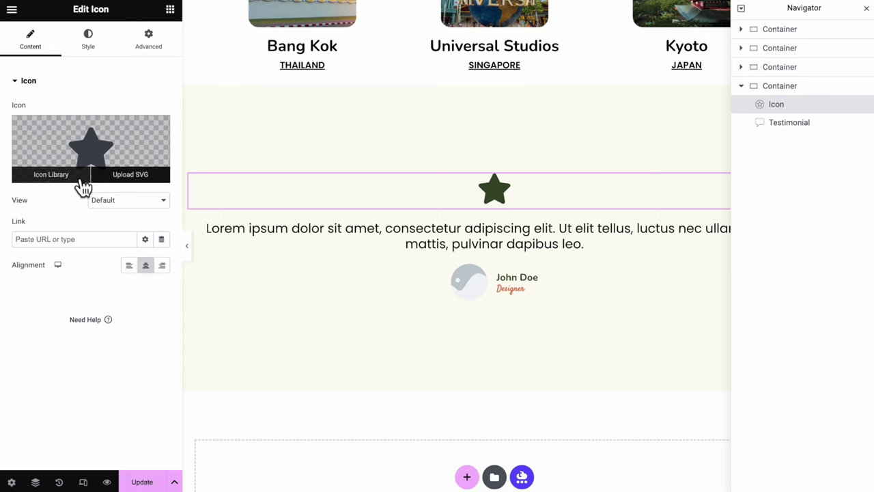
Replace the star icon with a left quotation mark icon and make its colour semi-transparent
{"action": "left_click", "coordinate": [80, 180]}
{"action": "left_click", "coordinate": [356, 66]}
{"action": "type", "text": "quote"}
{"action": "left_click", "coordinate": [354, 154]}
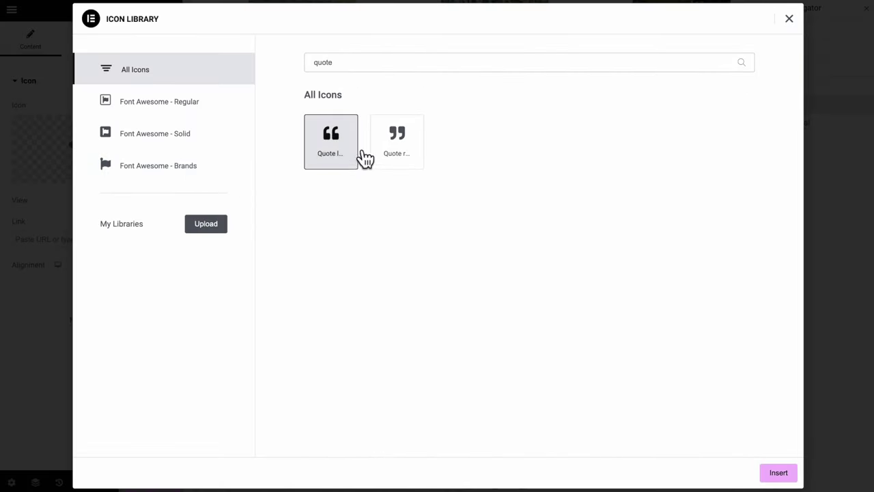
{"action": "left_click", "coordinate": [781, 478]}
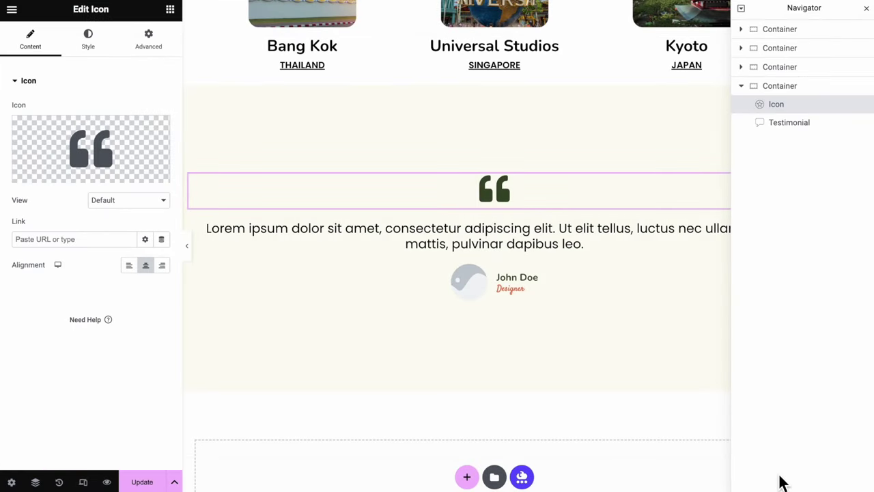
{"action": "left_click", "coordinate": [103, 53]}
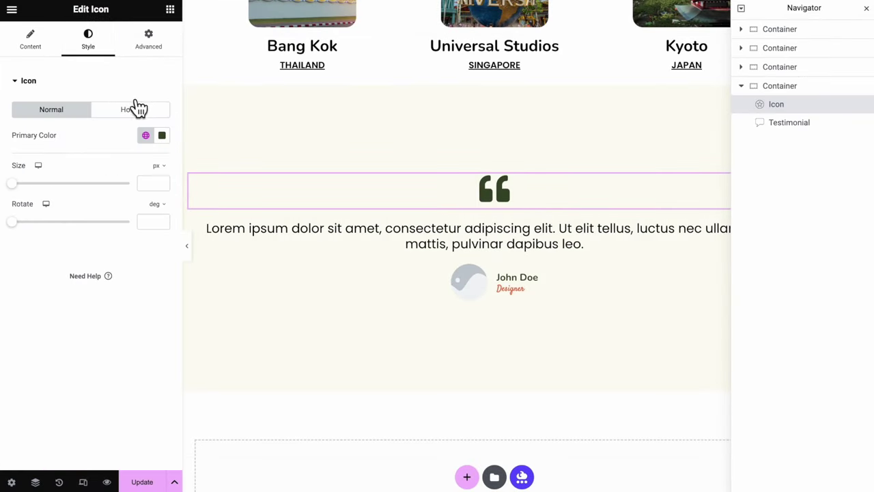
{"action": "left_click", "coordinate": [167, 139]}
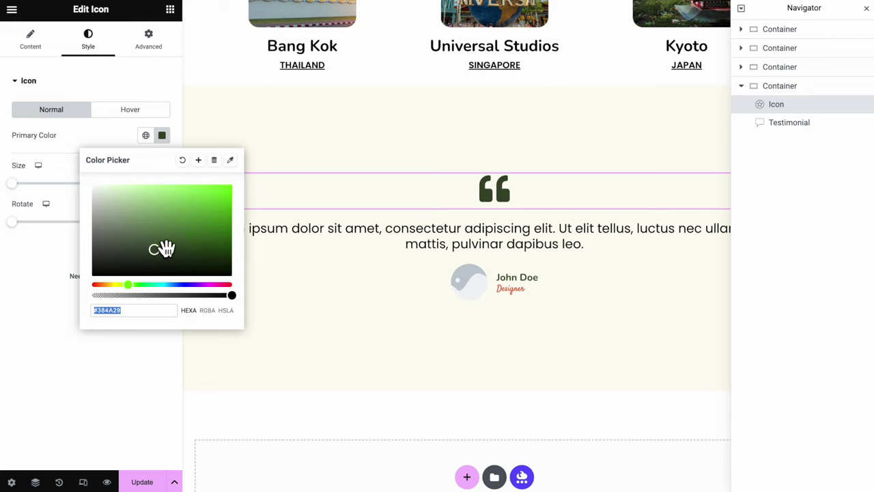
{"action": "left_click_drag", "start_coordinate": [232, 295], "coordinate": [153, 299]}
End the quote with '!', add a reviewer photo, shorten the surname to 'S.' and delete the Designer title
{"action": "left_click", "coordinate": [411, 243]}
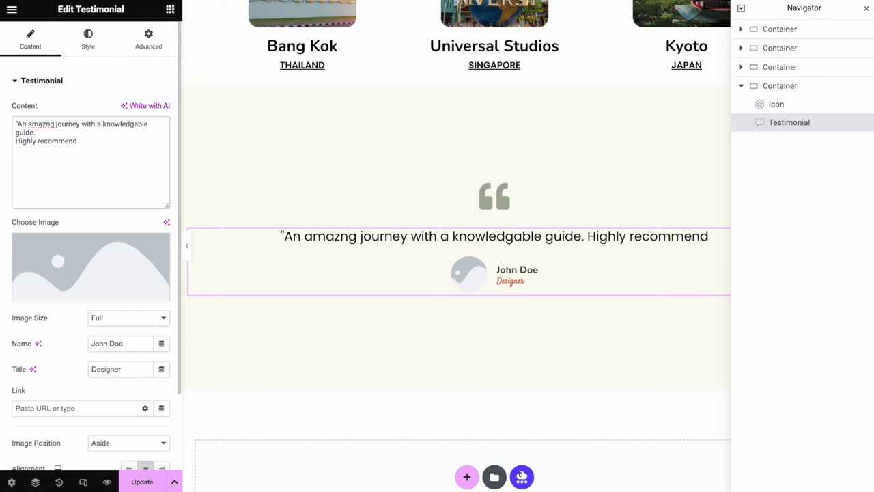
{"action": "type", "text": "!"}
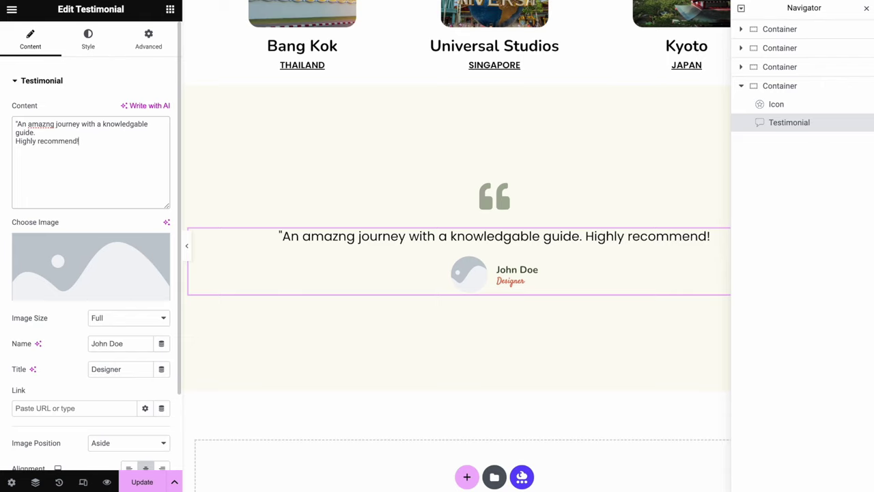
{"action": "left_click", "coordinate": [129, 261]}
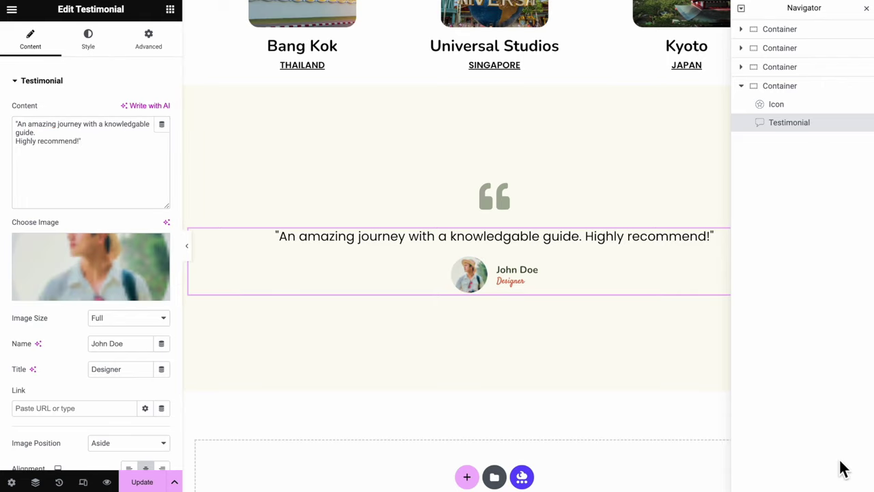
{"action": "scroll", "coordinate": [141, 256], "scroll_direction": "down", "scroll_amount": 2}
{"action": "double_click", "coordinate": [141, 256]}
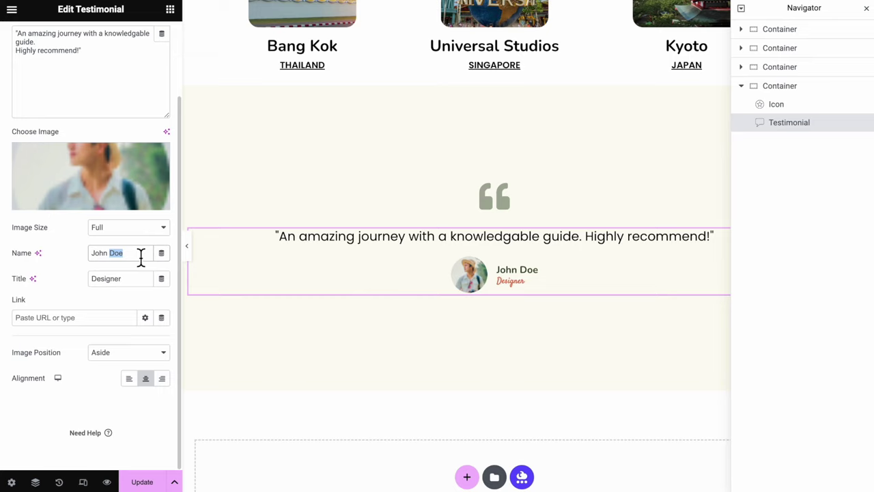
{"action": "type", "text": "S."}
{"action": "left_click_drag", "start_coordinate": [123, 278], "coordinate": [68, 278]}
{"action": "key", "text": "BackSpace"}
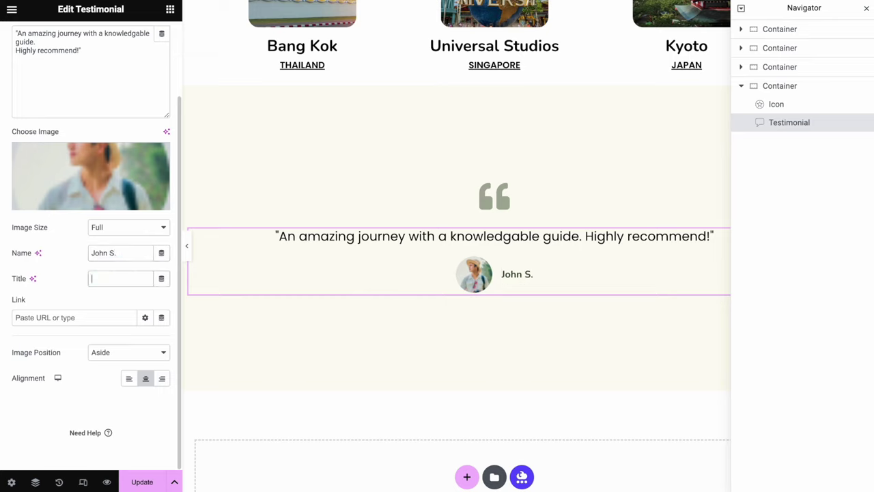
{"action": "scroll", "coordinate": [113, 337], "scroll_direction": "up", "scroll_amount": 3}
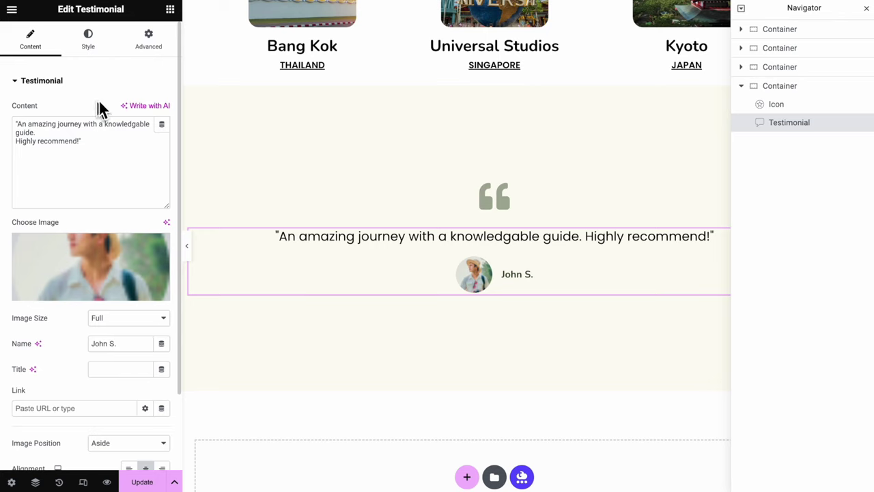
{"action": "left_click", "coordinate": [106, 47]}
Apply the global Title font to the testimonial quote and adjust its line height
{"action": "left_click", "coordinate": [145, 136]}
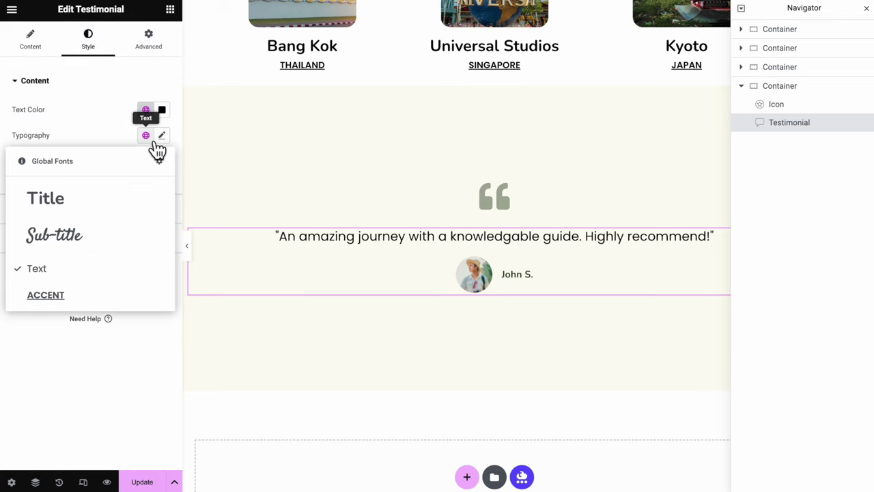
{"action": "left_click", "coordinate": [138, 199]}
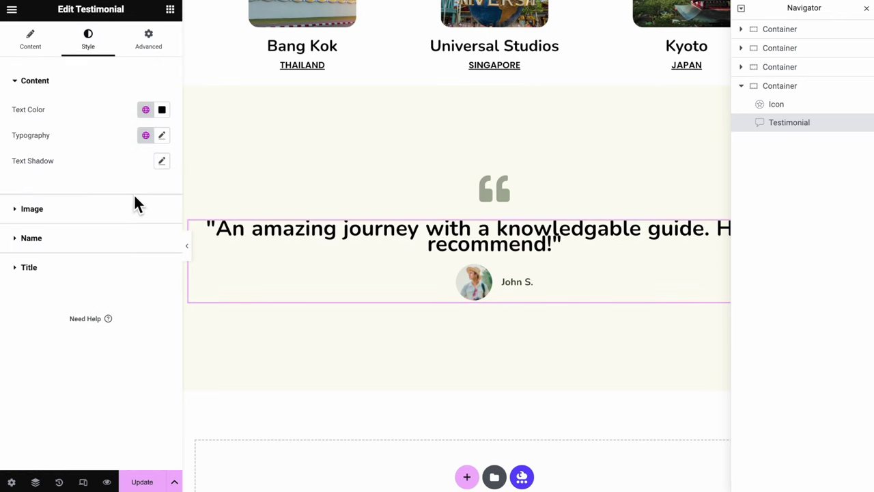
{"action": "left_click", "coordinate": [162, 135]}
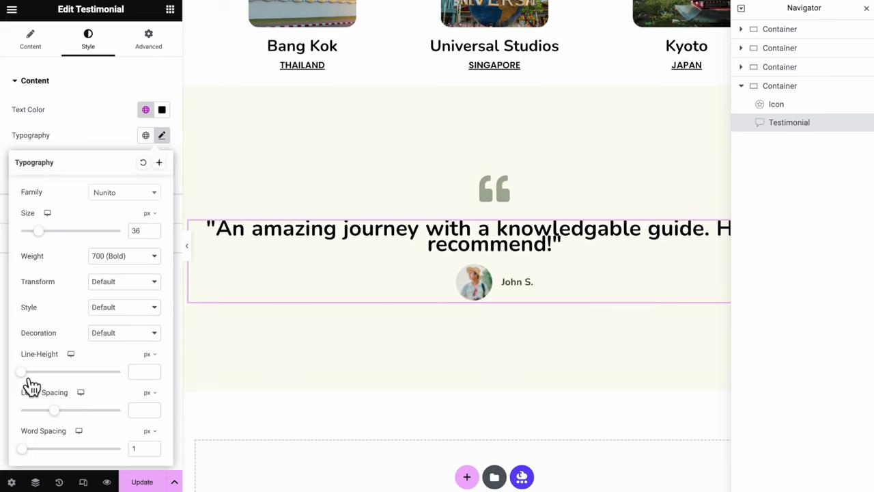
{"action": "left_click_drag", "start_coordinate": [30, 381], "coordinate": [62, 388]}
{"action": "key", "text": "Escape"}
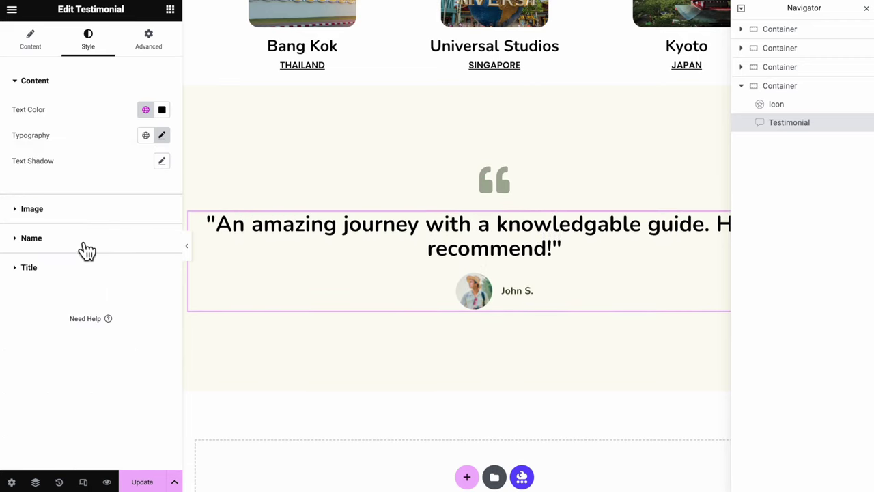
Style the reviewer name with the global Text colour and the ACCENT font
{"action": "left_click", "coordinate": [87, 247]}
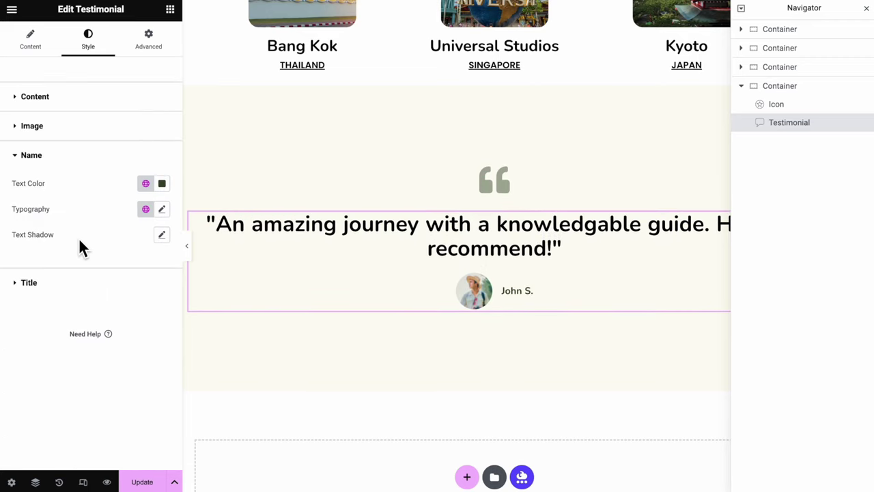
{"action": "left_click", "coordinate": [145, 183]}
{"action": "left_click", "coordinate": [137, 290]}
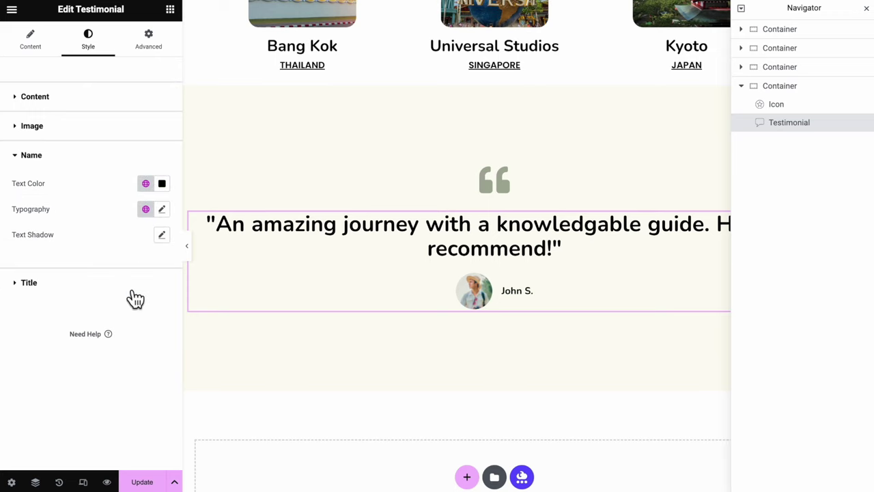
{"action": "left_click", "coordinate": [145, 208]}
{"action": "left_click", "coordinate": [136, 373]}
{"action": "left_click", "coordinate": [148, 39]}
{"action": "left_click", "coordinate": [866, 8]}
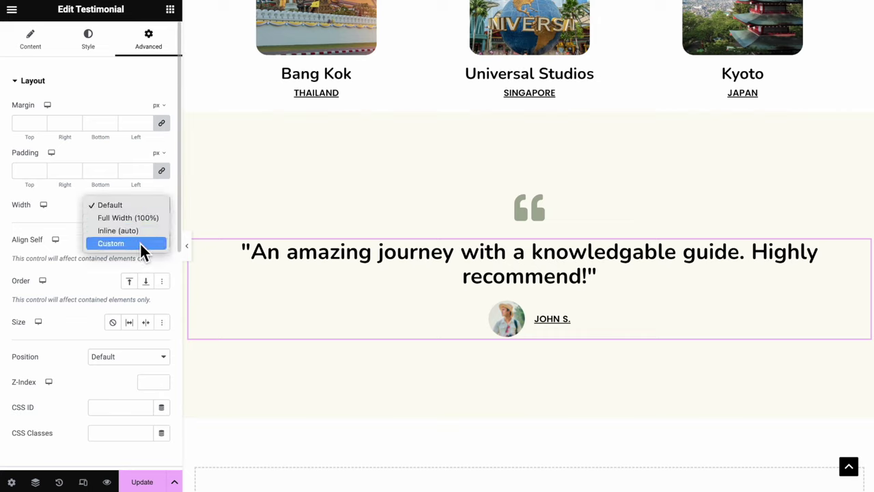
Set the testimonial to a custom 84% width and give its section a 100 px top margin
{"action": "left_click", "coordinate": [139, 242]}
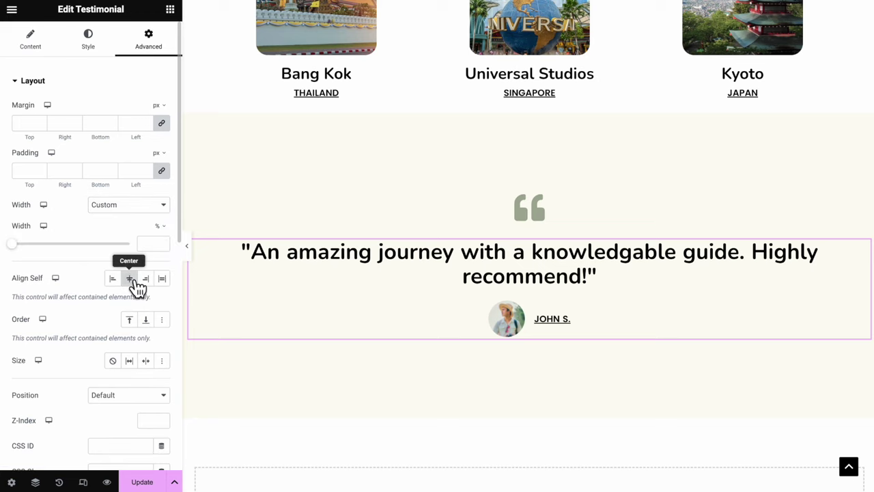
{"action": "left_click_drag", "start_coordinate": [20, 254], "coordinate": [120, 262]}
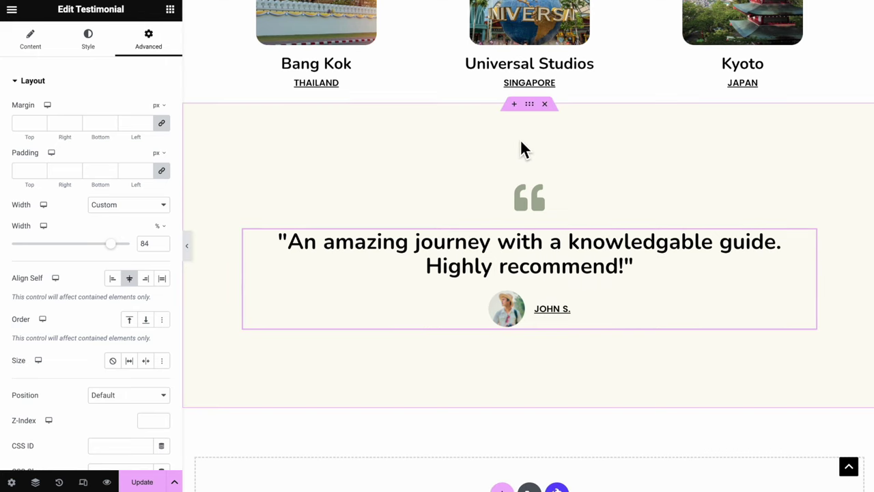
{"action": "left_click", "coordinate": [530, 104]}
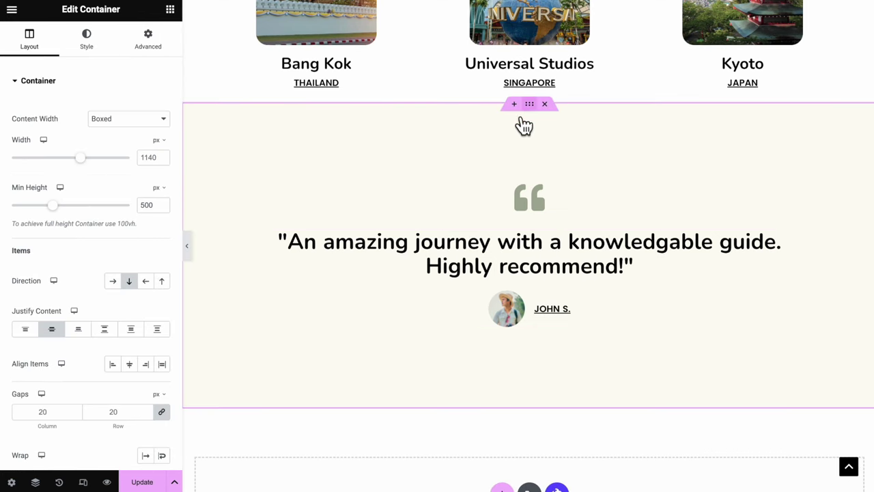
{"action": "left_click", "coordinate": [156, 54]}
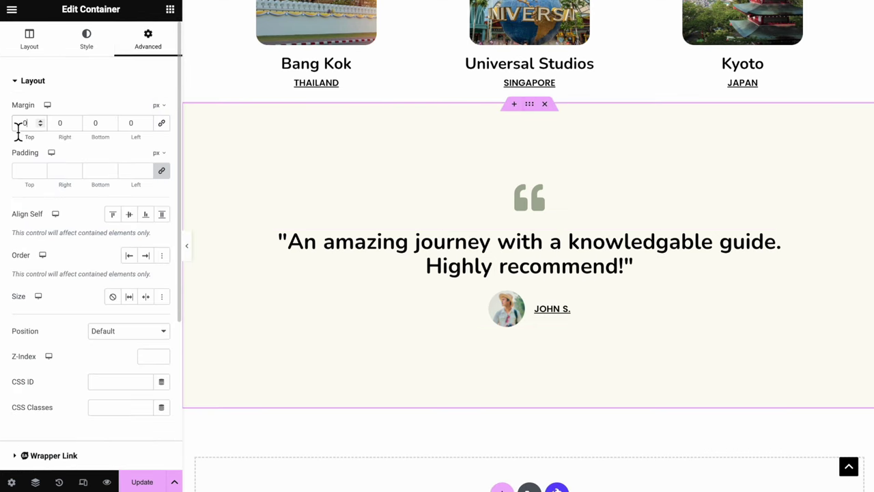
{"action": "type", "text": "100"}
{"action": "scroll", "coordinate": [91, 274], "scroll_direction": "down", "scroll_amount": 1}
{"action": "scroll", "coordinate": [536, 393], "scroll_direction": "down", "scroll_amount": 4}
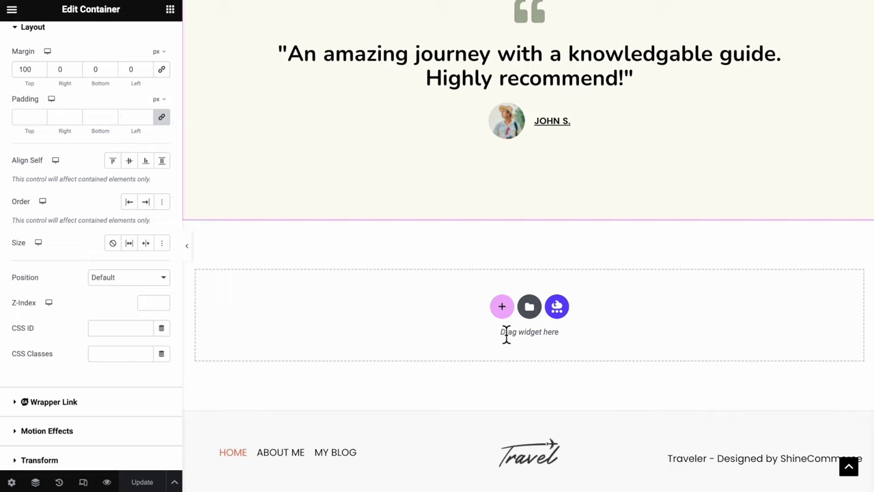
Add a single-column section whose background image is set to no-repeat and cover
{"action": "left_click", "coordinate": [502, 308]}
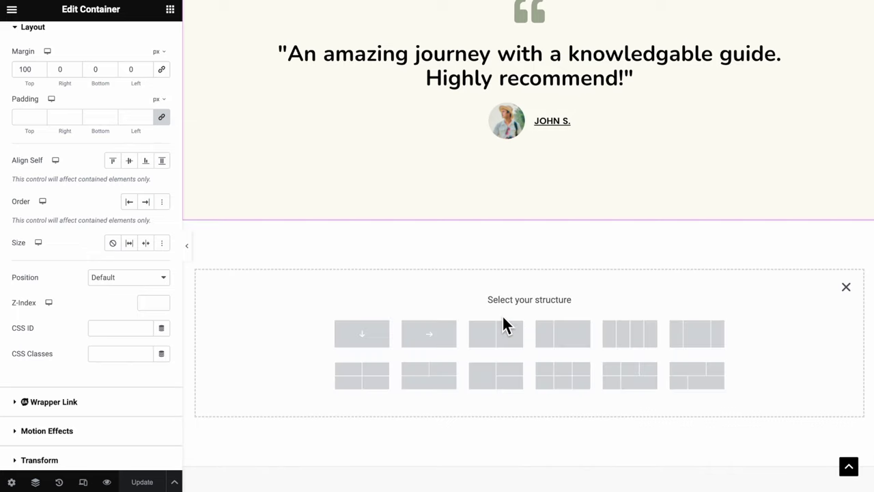
{"action": "left_click", "coordinate": [382, 341]}
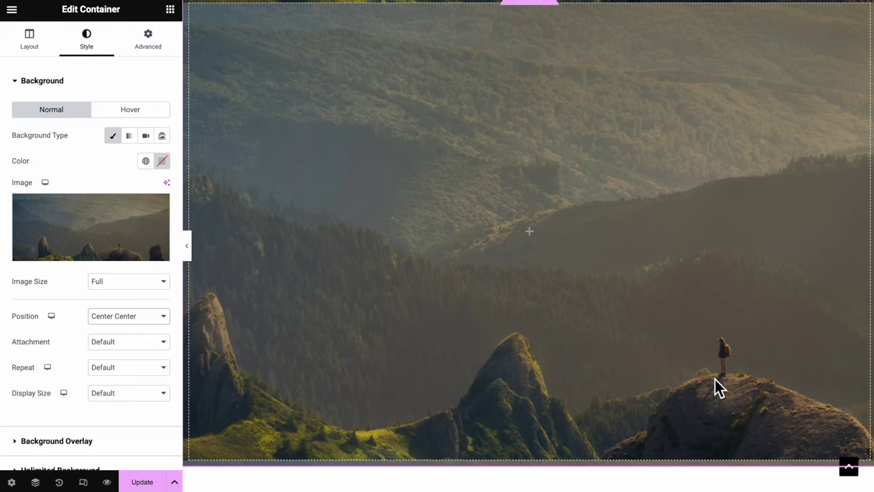
{"action": "left_click", "coordinate": [115, 339]}
{"action": "left_click", "coordinate": [114, 339]}
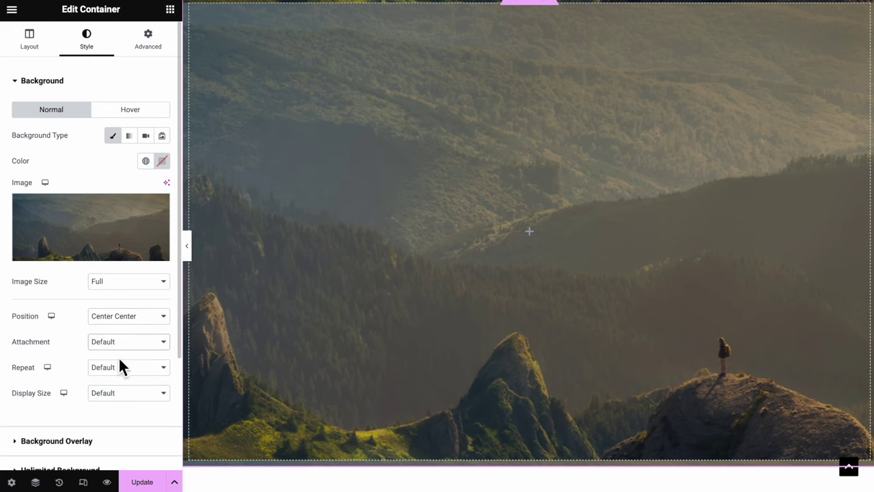
{"action": "left_click", "coordinate": [120, 367]}
{"action": "left_click", "coordinate": [117, 380]}
{"action": "left_click", "coordinate": [119, 394]}
{"action": "left_click", "coordinate": [119, 418]}
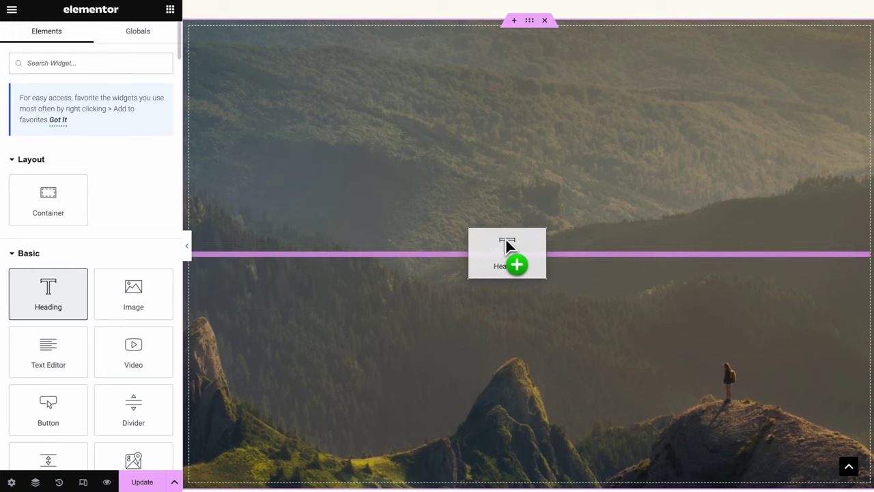
Place a heading, a text block and a button in the new section
{"action": "left_click_drag", "start_coordinate": [505, 237], "coordinate": [511, 240]}
{"action": "left_click_drag", "start_coordinate": [47, 352], "coordinate": [312, 258]}
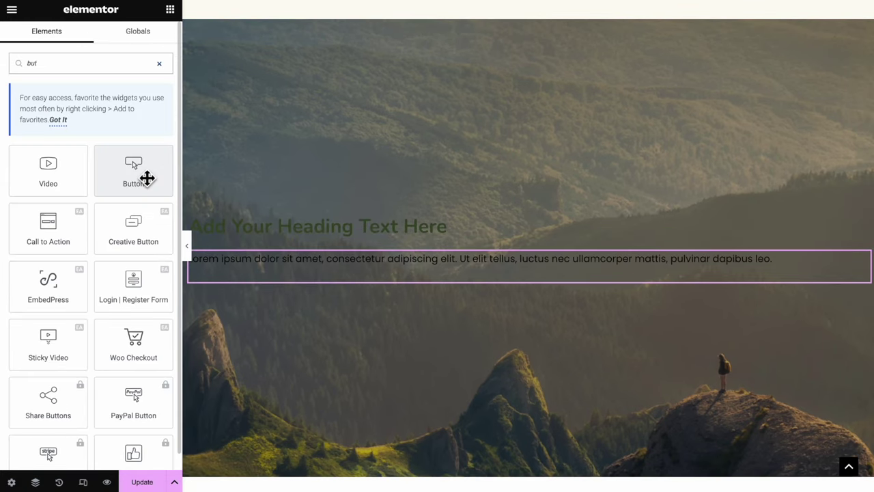
{"action": "left_click_drag", "start_coordinate": [146, 177], "coordinate": [273, 289]}
{"action": "left_click", "coordinate": [192, 205]}
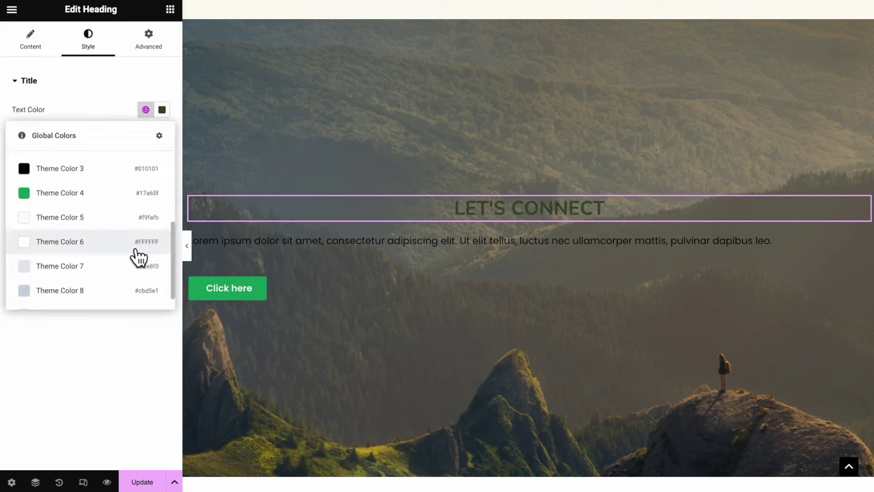
Make the heading white and paste the contact message into the text block, centred and white
{"action": "left_click", "coordinate": [133, 245]}
{"action": "left_click", "coordinate": [271, 244]}
{"action": "key", "text": "ctrl+a"}
{"action": "type", "text": "Have any questions? We are always open to talk about your business, new projects, creative opportunities and how we can help you."}
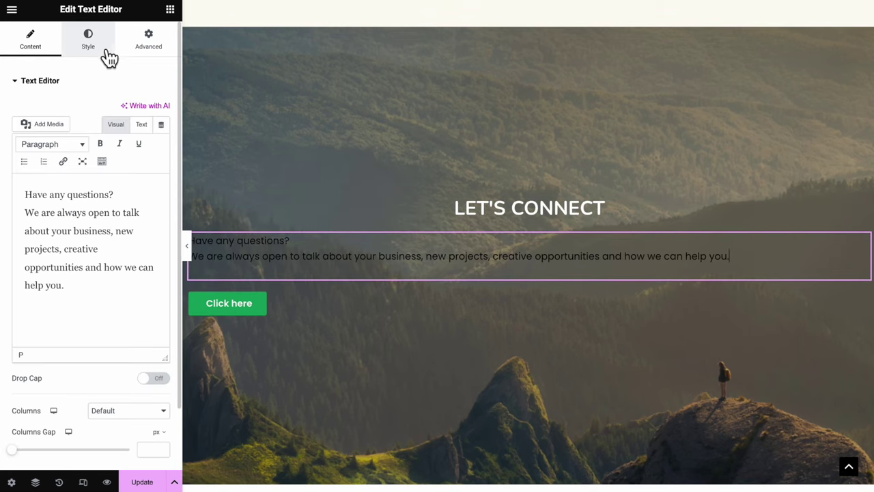
{"action": "left_click", "coordinate": [108, 51]}
{"action": "left_click", "coordinate": [130, 109]}
{"action": "left_click", "coordinate": [160, 134]}
{"action": "left_click_drag", "start_coordinate": [138, 209], "coordinate": [80, 156]}
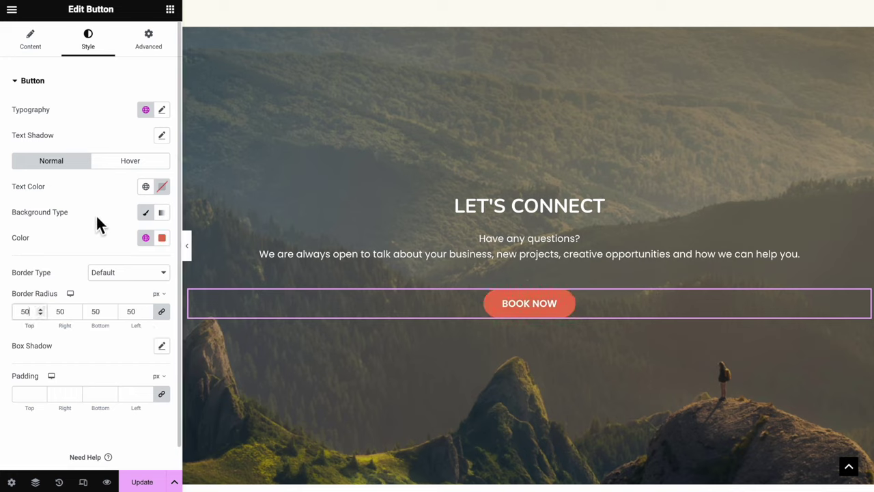
Give the button a fast Swing entrance animation with a 300 ms delay
{"action": "left_click", "coordinate": [129, 160]}
{"action": "left_click", "coordinate": [156, 55]}
{"action": "scroll", "coordinate": [102, 403], "scroll_direction": "down", "scroll_amount": 5}
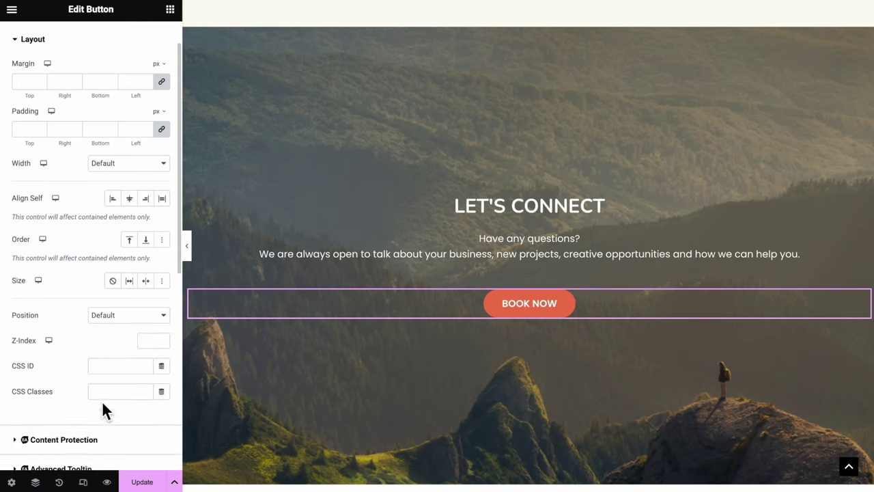
{"action": "left_click", "coordinate": [48, 326]}
{"action": "left_click", "coordinate": [81, 273]}
{"action": "type", "text": "swi"}
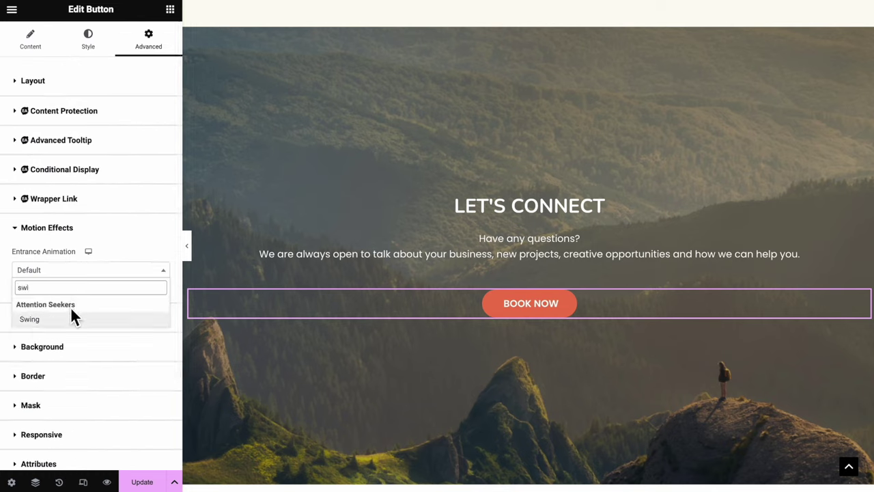
{"action": "left_click", "coordinate": [69, 319]}
{"action": "left_click", "coordinate": [119, 295]}
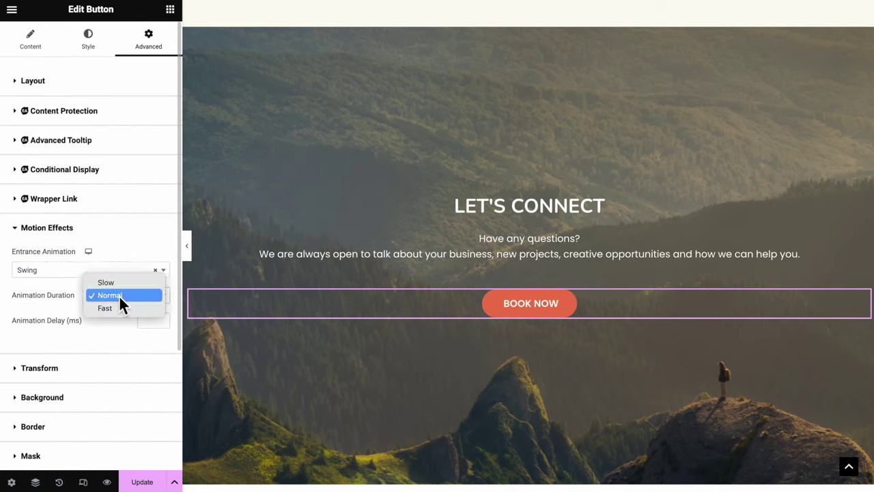
{"action": "left_click", "coordinate": [117, 307]}
{"action": "left_click", "coordinate": [149, 322]}
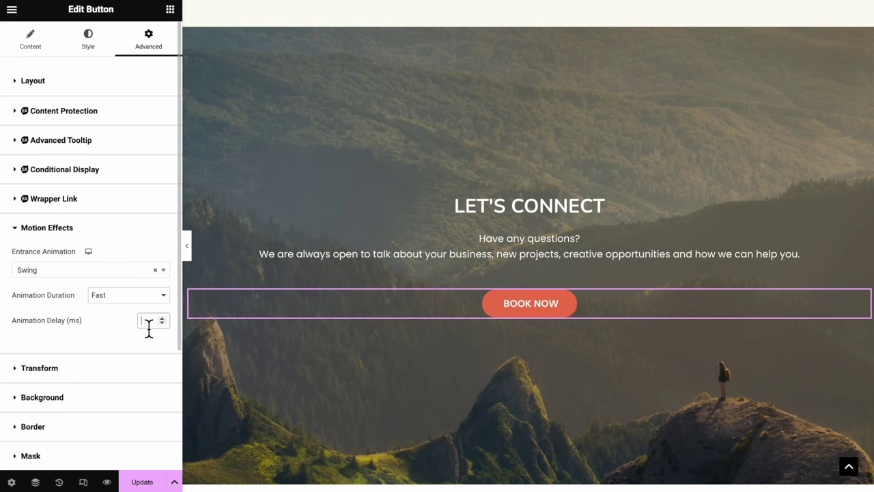
{"action": "type", "text": "300"}
{"action": "left_click", "coordinate": [519, 307]}
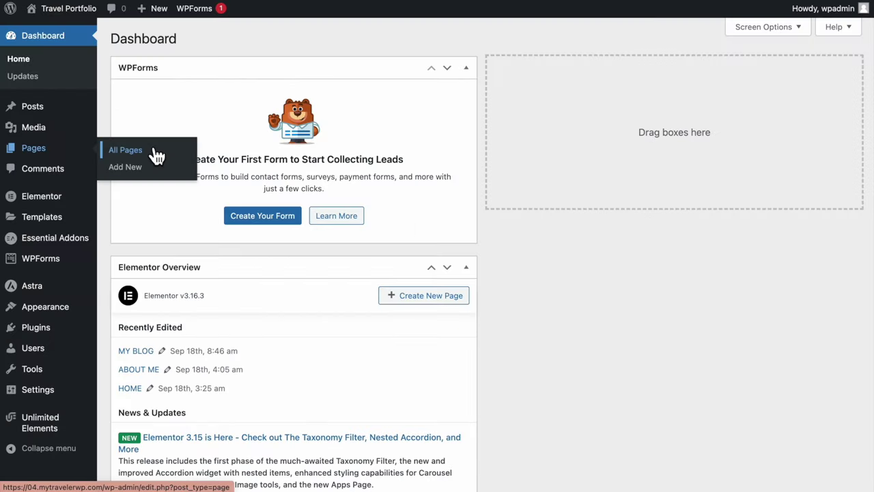
Set the BOOK NOW button's link to the CONTACT page address
{"action": "left_click", "coordinate": [155, 149]}
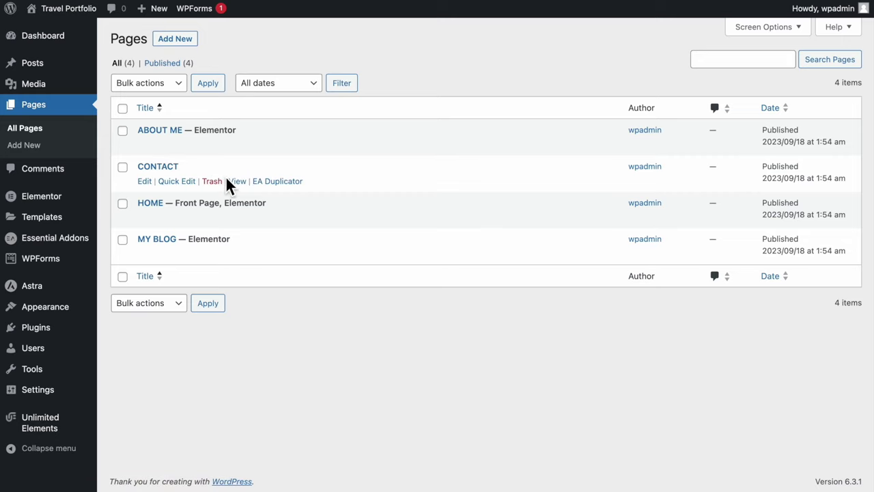
{"action": "left_click", "coordinate": [242, 182]}
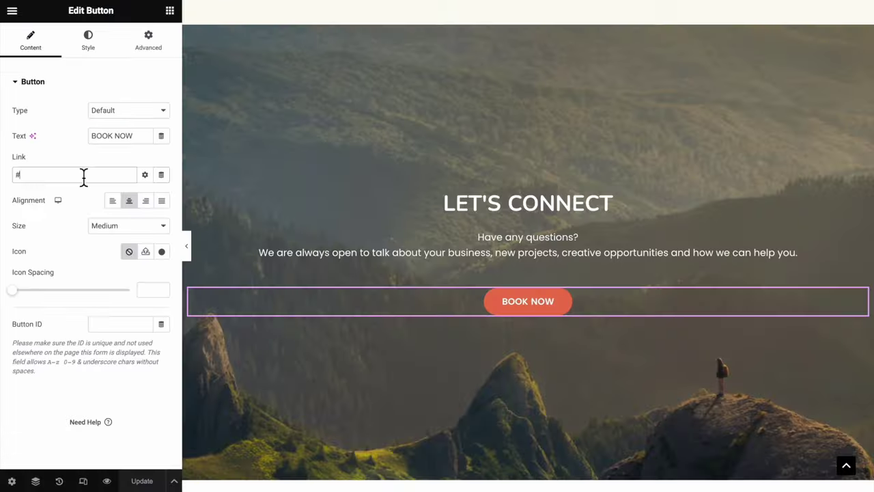
{"action": "key", "text": "ctrl+a"}
{"action": "type", "text": "https://04.mytravelexp.com/contact/"}
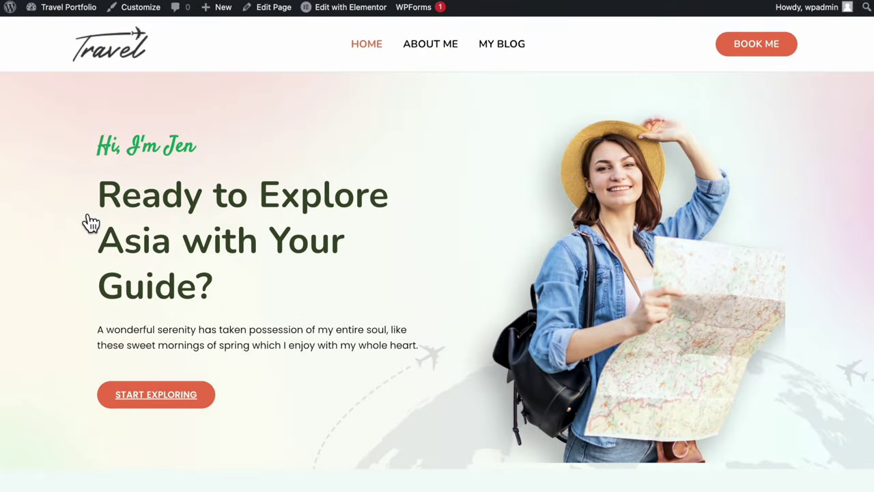
Open the ABOUT ME page from the pages list in the Elementor editor
{"action": "scroll", "coordinate": [89, 223], "scroll_direction": "down", "scroll_amount": 2}
{"action": "scroll", "coordinate": [91, 222], "scroll_direction": "down", "scroll_amount": 10}
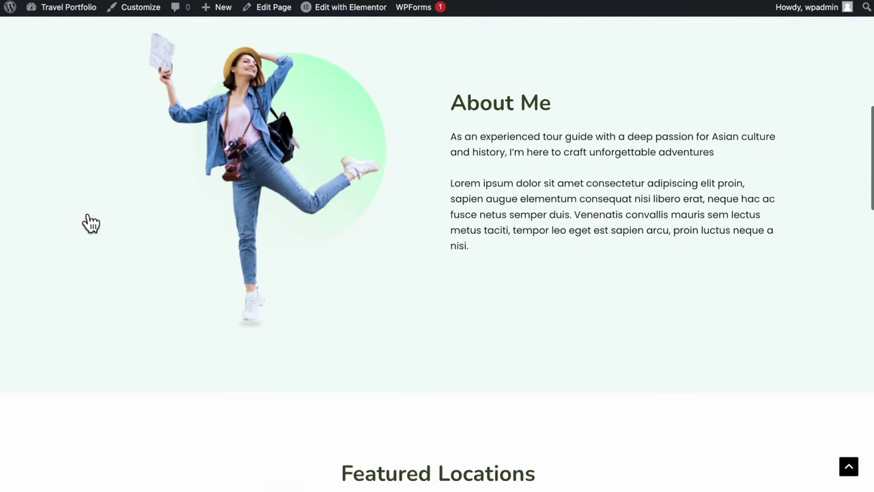
{"action": "scroll", "coordinate": [91, 223], "scroll_direction": "down", "scroll_amount": 10}
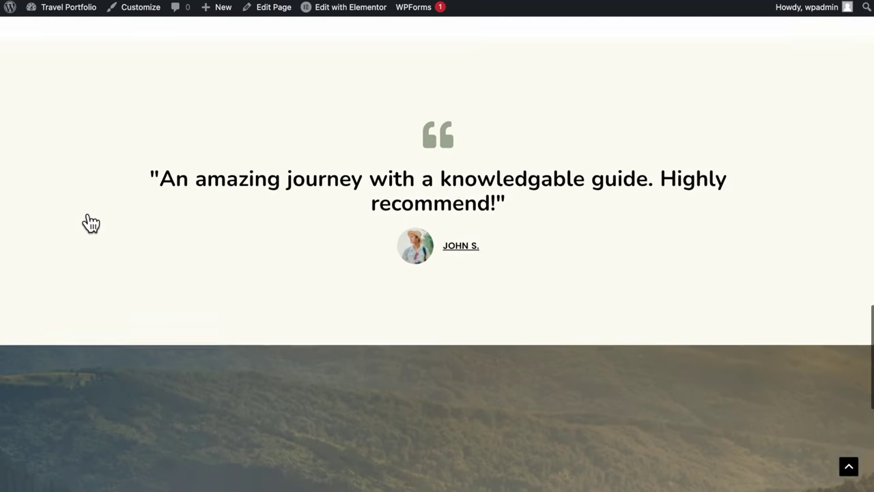
{"action": "scroll", "coordinate": [91, 223], "scroll_direction": "down", "scroll_amount": 5}
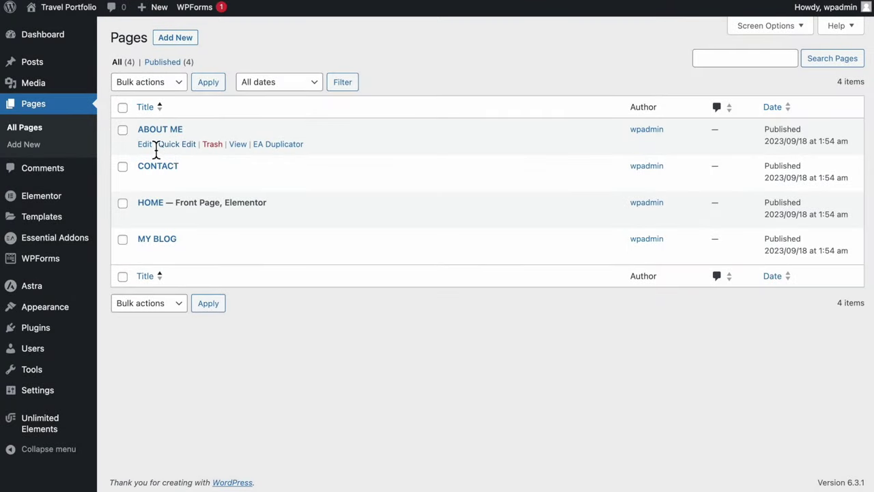
{"action": "left_click", "coordinate": [155, 150]}
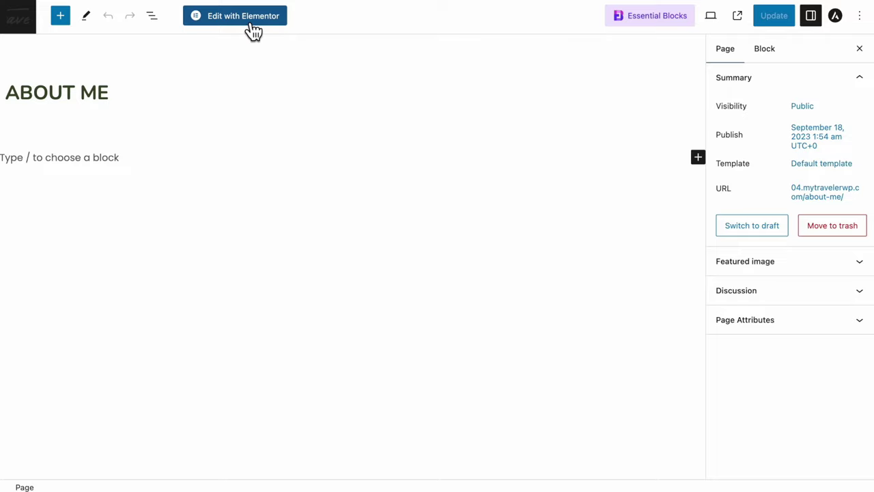
{"action": "left_click", "coordinate": [253, 30]}
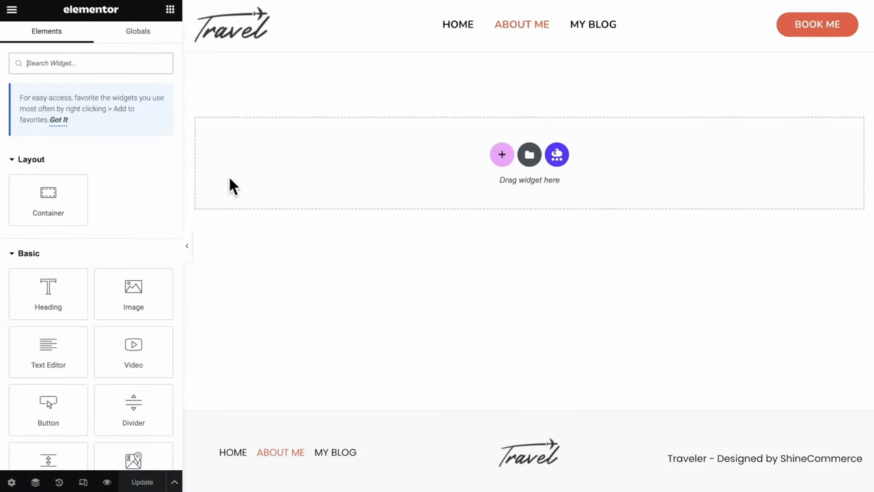
Add a container with a centred, non-repeating background photo that fills it
{"action": "left_click_drag", "start_coordinate": [64, 207], "coordinate": [455, 157]}
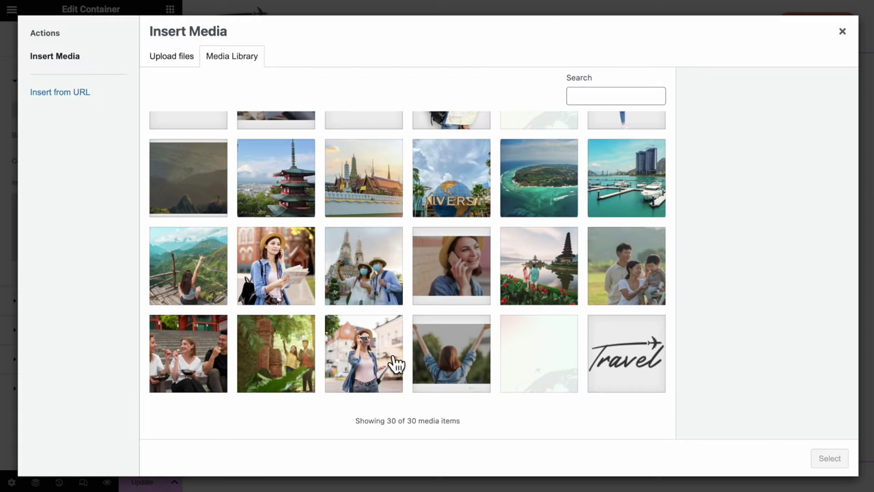
{"action": "left_click", "coordinate": [828, 457]}
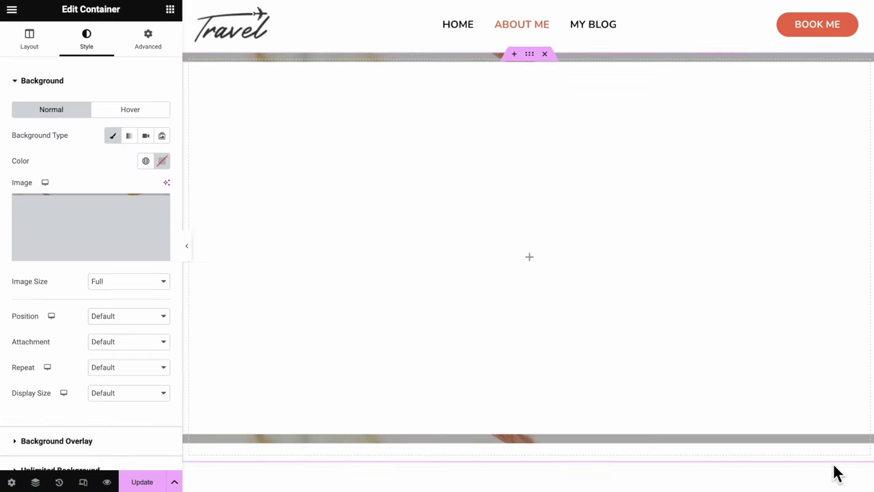
{"action": "left_click", "coordinate": [128, 315]}
{"action": "left_click", "coordinate": [146, 332]}
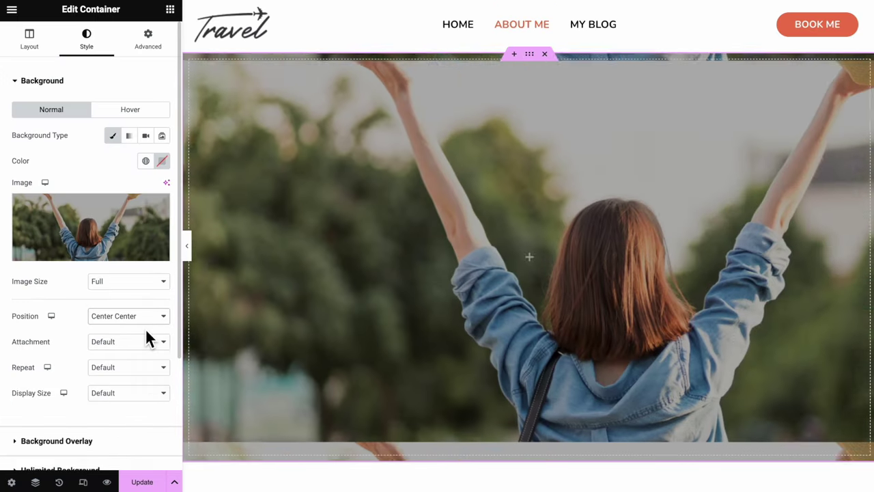
{"action": "left_click", "coordinate": [128, 366]}
{"action": "left_click", "coordinate": [147, 381]}
{"action": "left_click", "coordinate": [128, 393]}
Add a centred, white 'About Me' heading with a 60 px font size
{"action": "left_click_drag", "start_coordinate": [48, 294], "coordinate": [533, 266]}
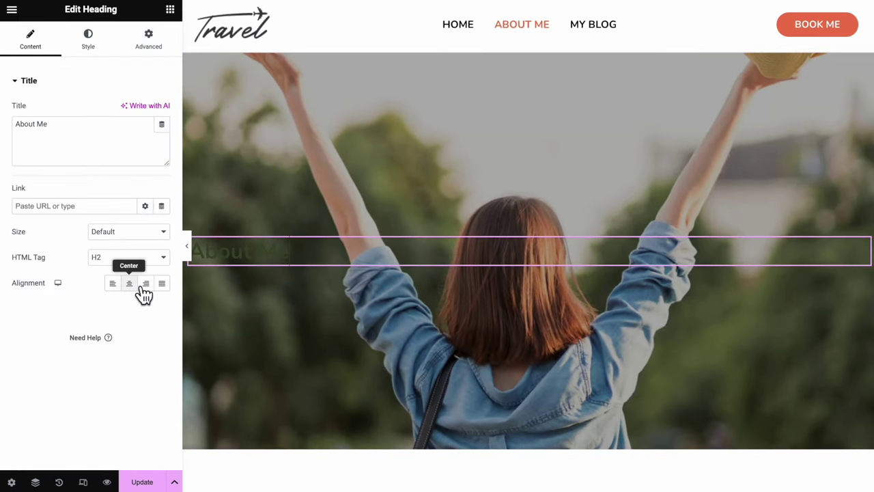
{"action": "left_click", "coordinate": [129, 283]}
{"action": "left_click", "coordinate": [88, 39]}
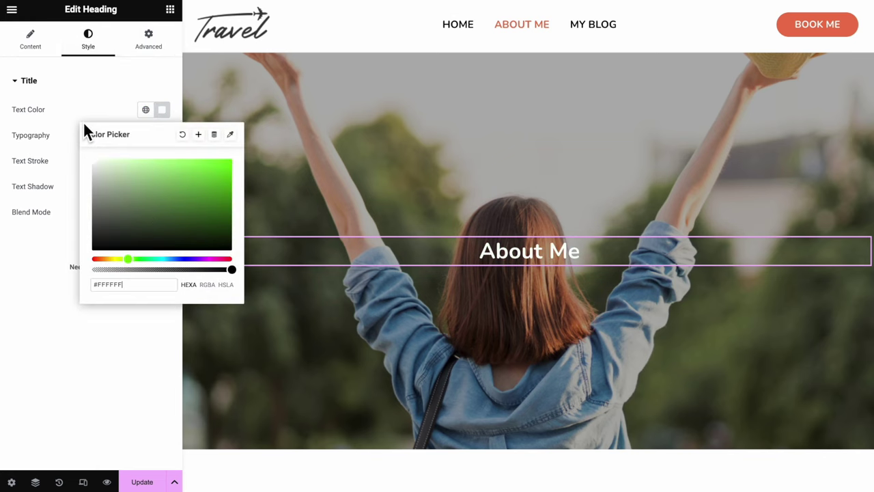
{"action": "left_click", "coordinate": [175, 150]}
{"action": "left_click", "coordinate": [162, 135]}
{"action": "double_click", "coordinate": [136, 231]}
{"action": "type", "text": "60"}
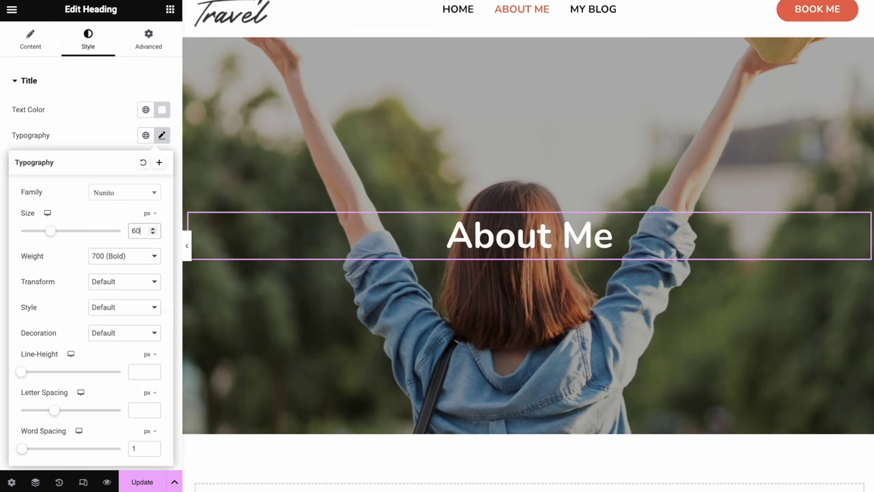
{"action": "left_click", "coordinate": [196, 256]}
Add a single-column section below the hero
{"action": "scroll", "coordinate": [294, 342], "scroll_direction": "down", "scroll_amount": 1}
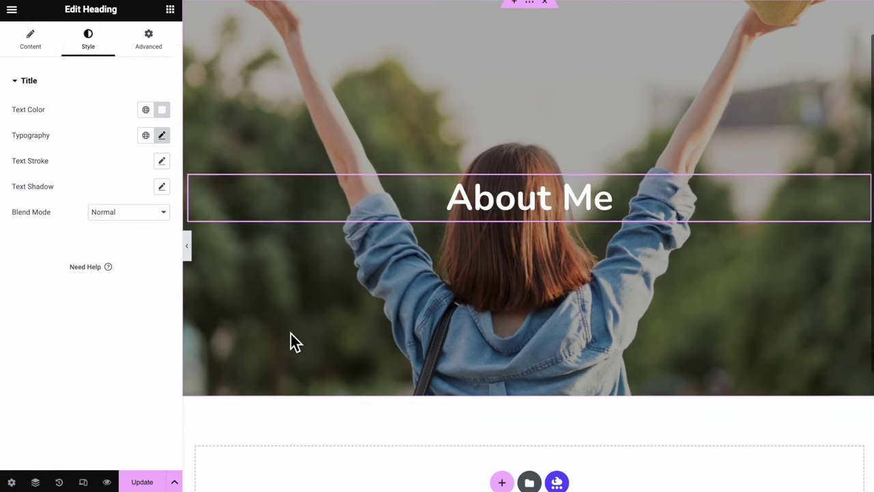
{"action": "scroll", "coordinate": [293, 341], "scroll_direction": "down", "scroll_amount": 3}
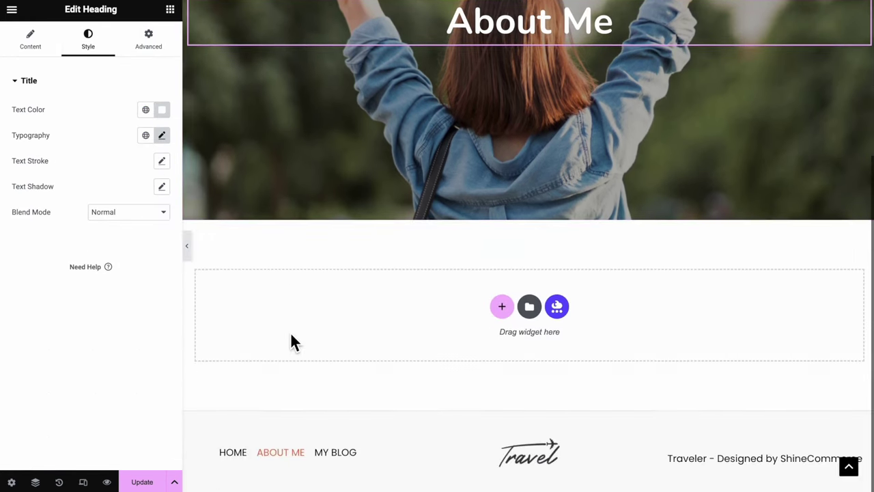
{"action": "left_click", "coordinate": [504, 308]}
{"action": "left_click", "coordinate": [385, 337]}
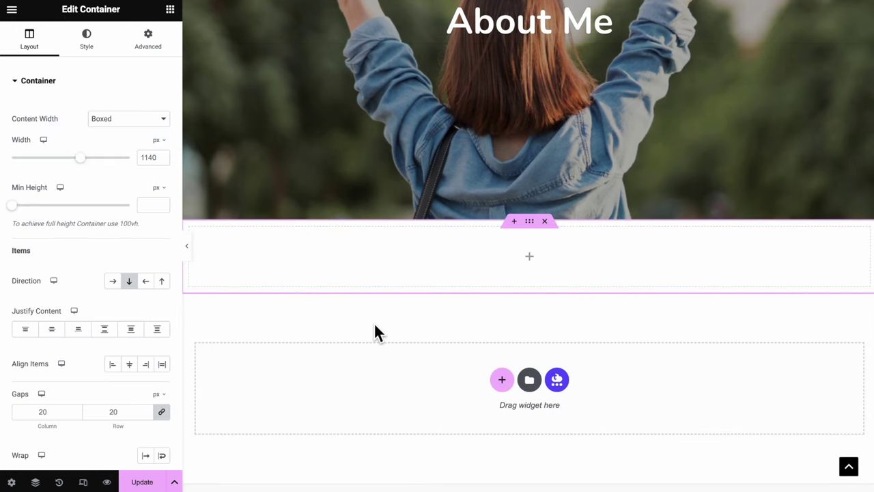
Give the section a 730 px minimum height and a pale yellow background
{"action": "left_click", "coordinate": [150, 212]}
{"action": "type", "text": "730"}
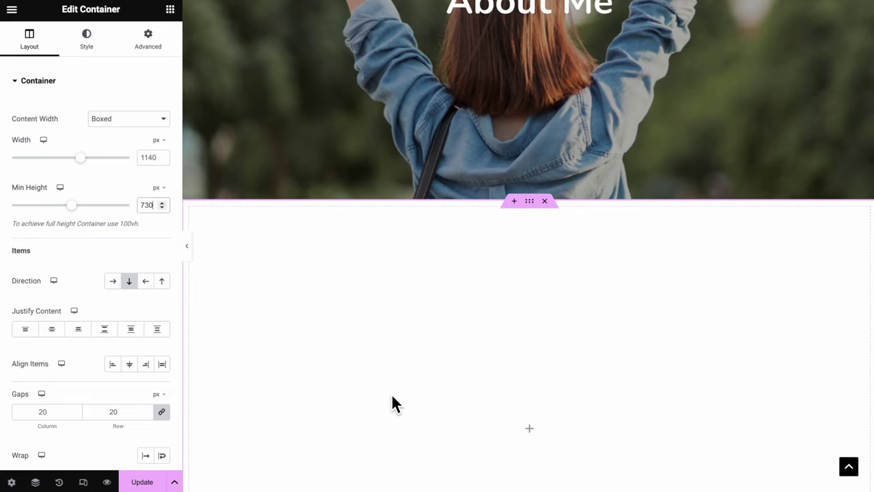
{"action": "scroll", "coordinate": [391, 394], "scroll_direction": "down", "scroll_amount": 3}
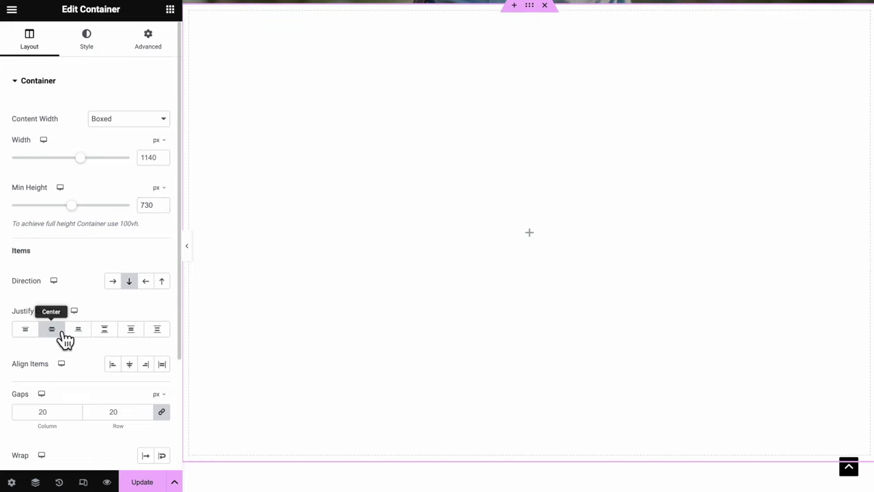
{"action": "left_click", "coordinate": [94, 51]}
{"action": "left_click", "coordinate": [112, 136]}
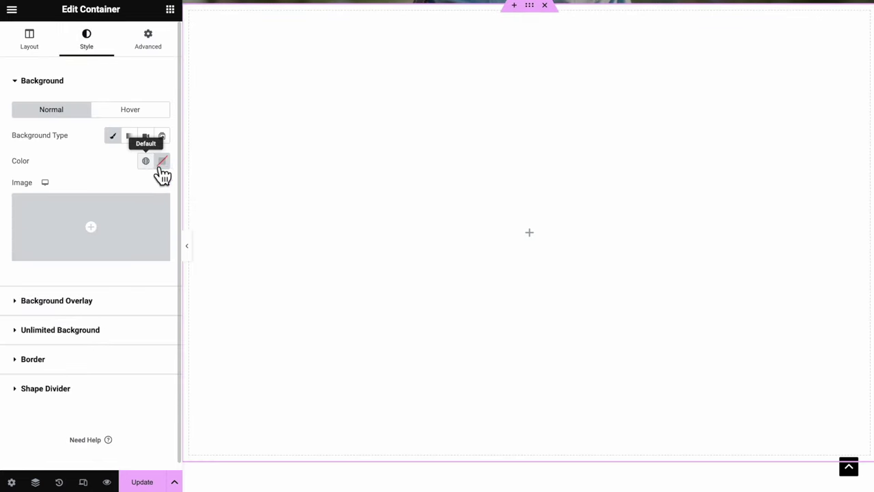
{"action": "left_click", "coordinate": [161, 161]}
{"action": "type", "text": "#FFFFF0"}
{"action": "left_click", "coordinate": [65, 159]}
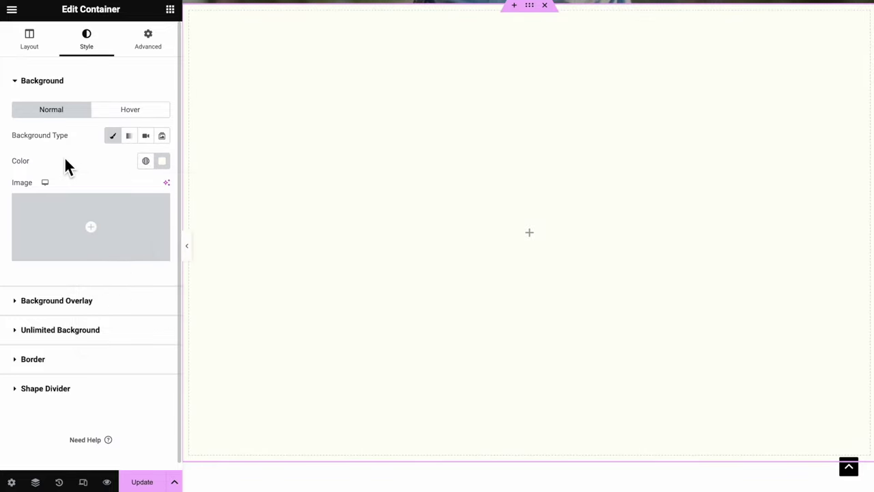
Add an inner container to the section and duplicate it
{"action": "left_click_drag", "start_coordinate": [71, 205], "coordinate": [531, 236]}
{"action": "right_click", "coordinate": [202, 208]}
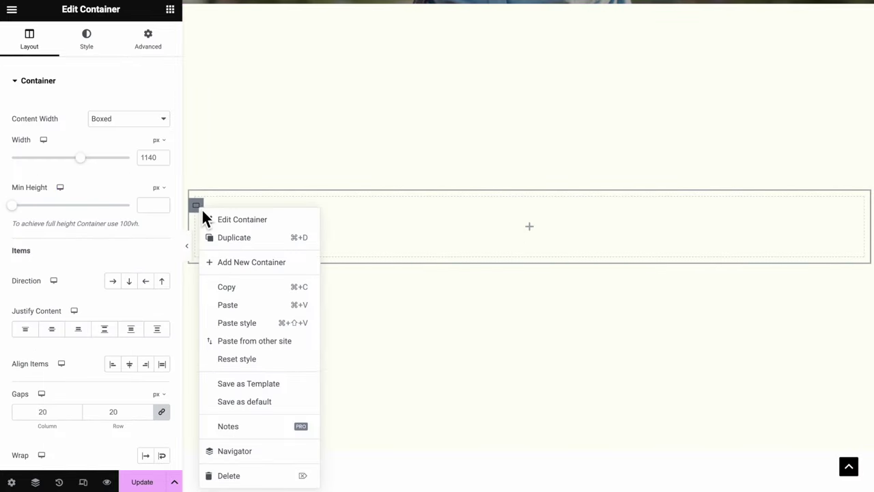
{"action": "left_click", "coordinate": [232, 239]}
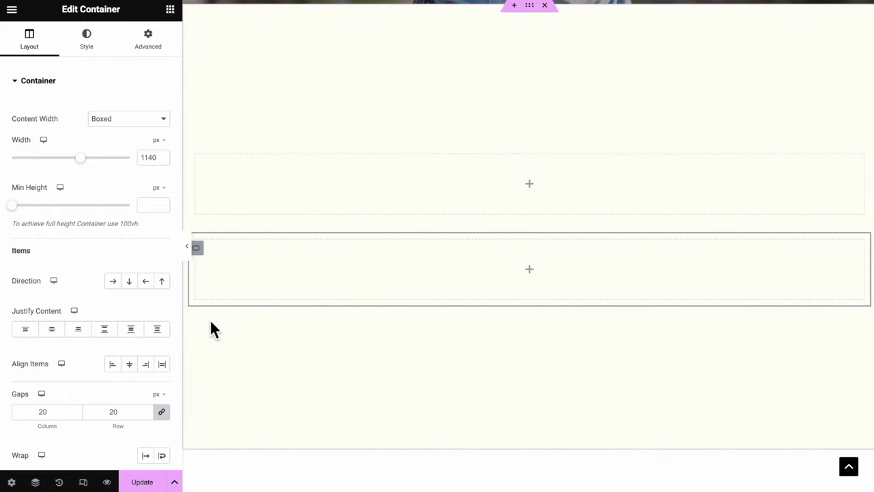
Set the section to row direction so the containers sit side by side, and add an image to the left one
{"action": "left_click", "coordinate": [36, 482]}
{"action": "left_click", "coordinate": [741, 28]}
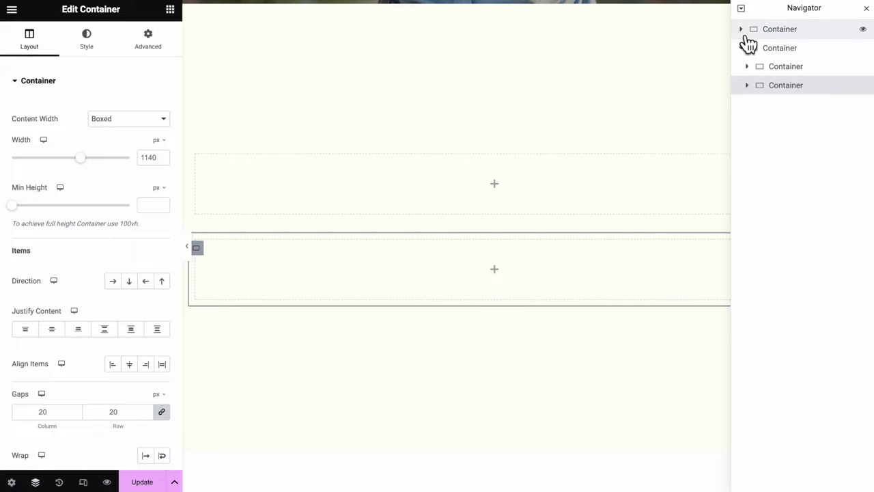
{"action": "left_click", "coordinate": [786, 48]}
{"action": "left_click", "coordinate": [794, 68]}
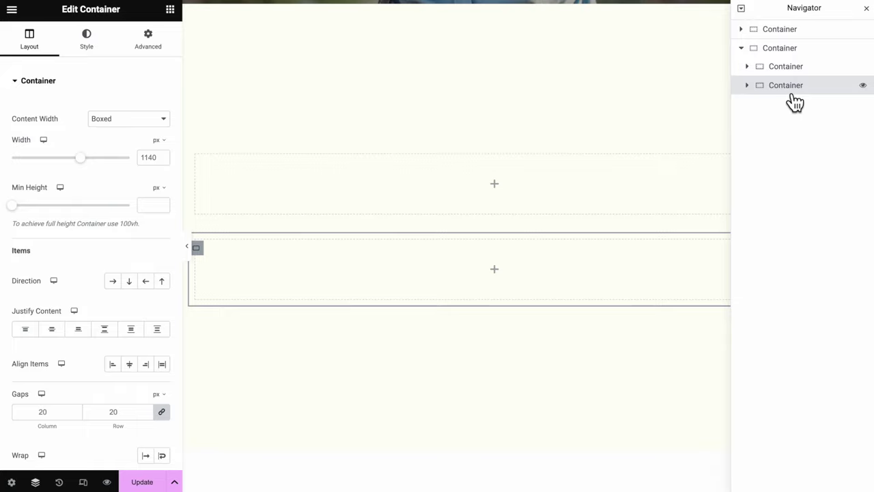
{"action": "left_click", "coordinate": [780, 50]}
{"action": "left_click", "coordinate": [31, 41]}
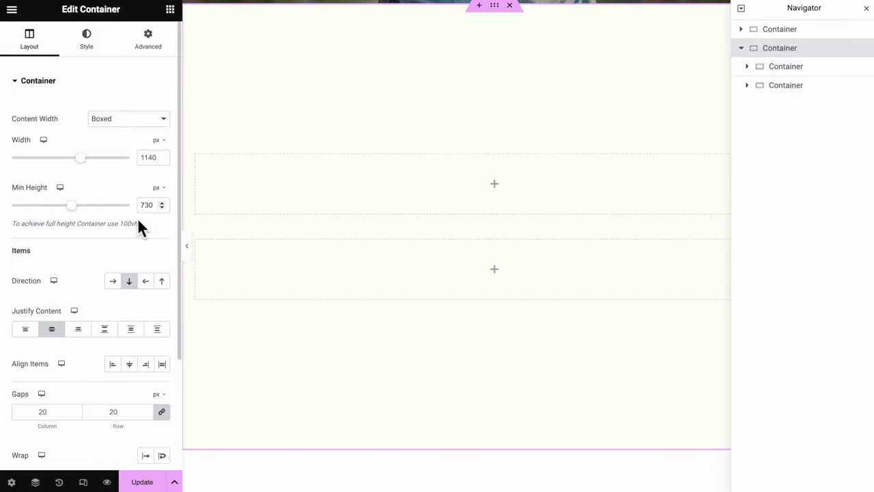
{"action": "left_click", "coordinate": [115, 282]}
{"action": "left_click", "coordinate": [343, 230]}
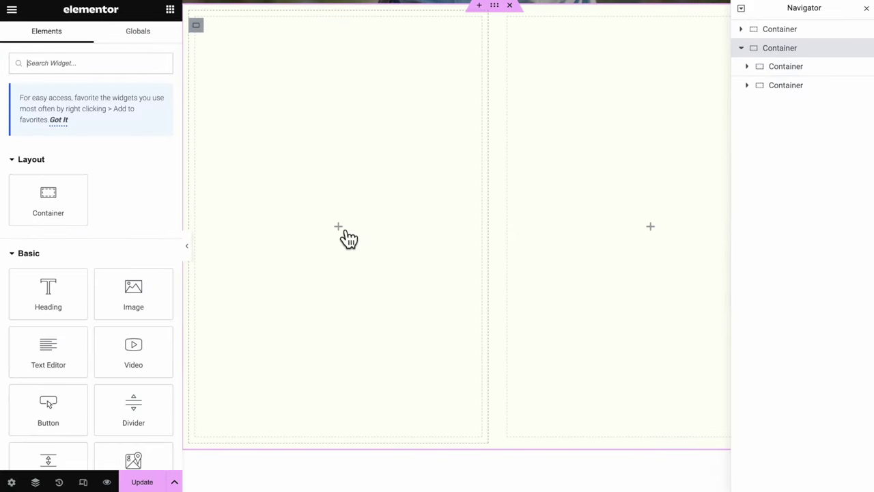
{"action": "left_click_drag", "start_coordinate": [132, 293], "coordinate": [325, 226]}
Centre the left image vertically and set it to the woman-with-camera photo
{"action": "left_click", "coordinate": [197, 28]}
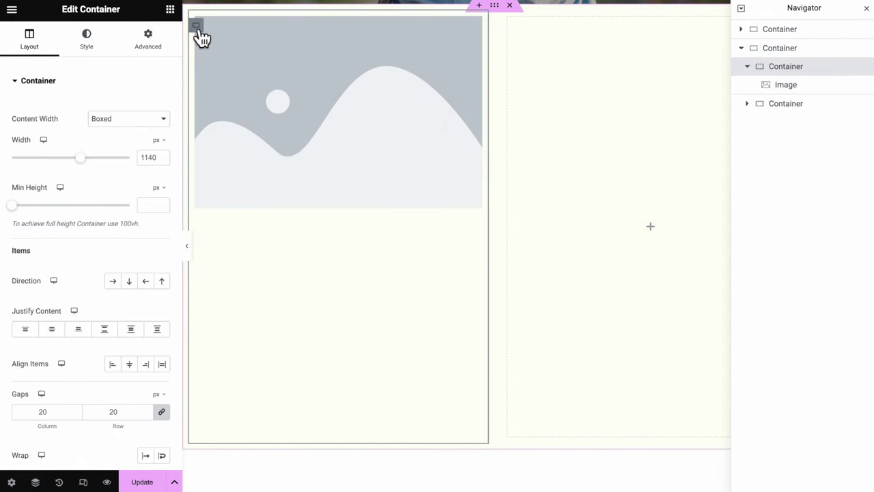
{"action": "left_click", "coordinate": [55, 332]}
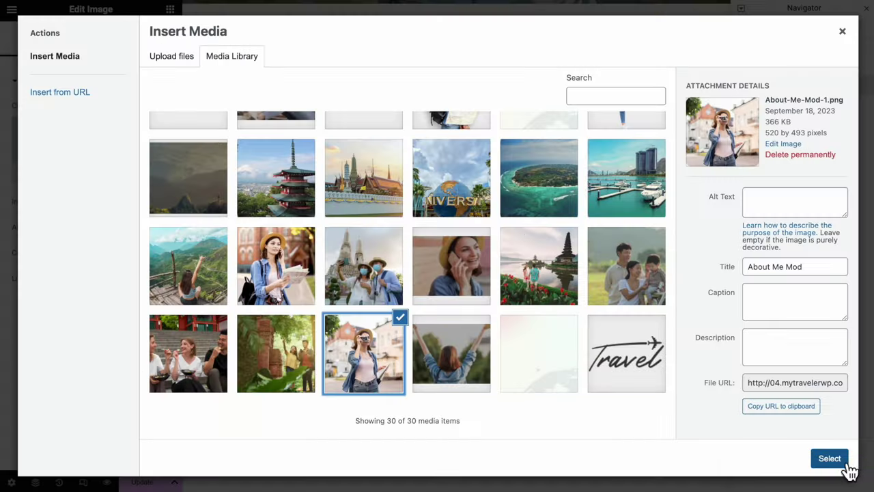
{"action": "left_click", "coordinate": [839, 460]}
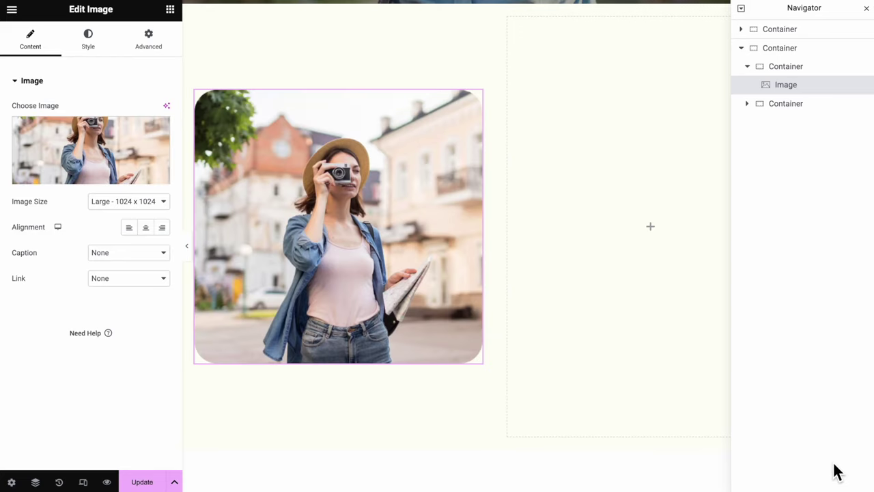
Add a heading, a text paragraph and a nested container to the right inner container
{"action": "left_click", "coordinate": [662, 242]}
{"action": "left_click", "coordinate": [802, 109]}
{"action": "left_click_drag", "start_coordinate": [47, 293], "coordinate": [617, 230]}
{"action": "left_click", "coordinate": [170, 9]}
{"action": "left_click_drag", "start_coordinate": [48, 348], "coordinate": [560, 224]}
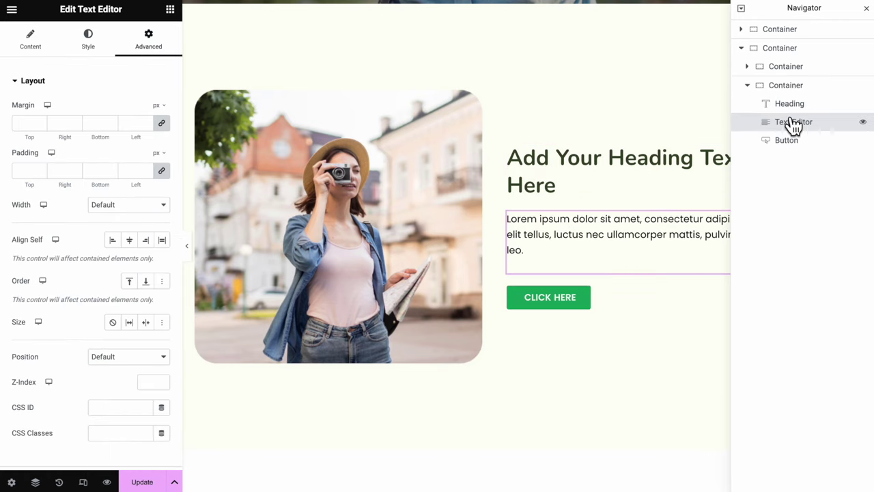
{"action": "left_click", "coordinate": [170, 9]}
{"action": "left_click_drag", "start_coordinate": [48, 200], "coordinate": [593, 305]}
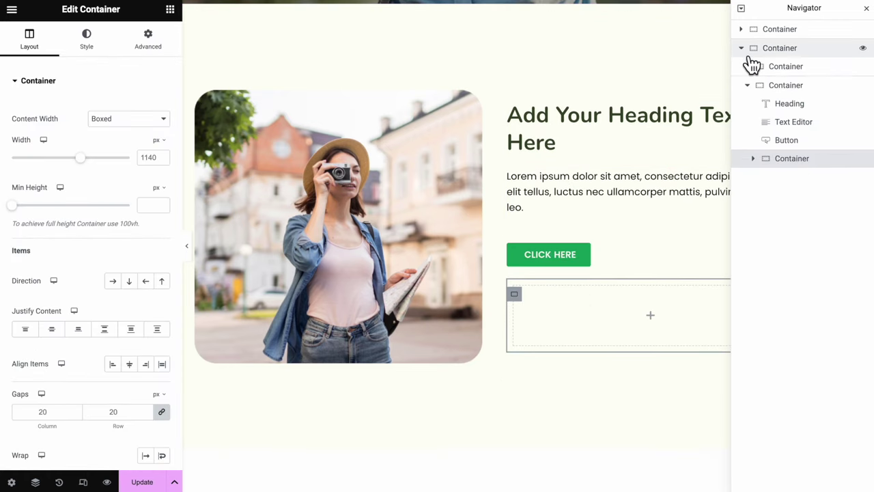
Rename the two intro columns 'Image Container' and 'Text Container' in Navigator
{"action": "left_click", "coordinate": [789, 65]}
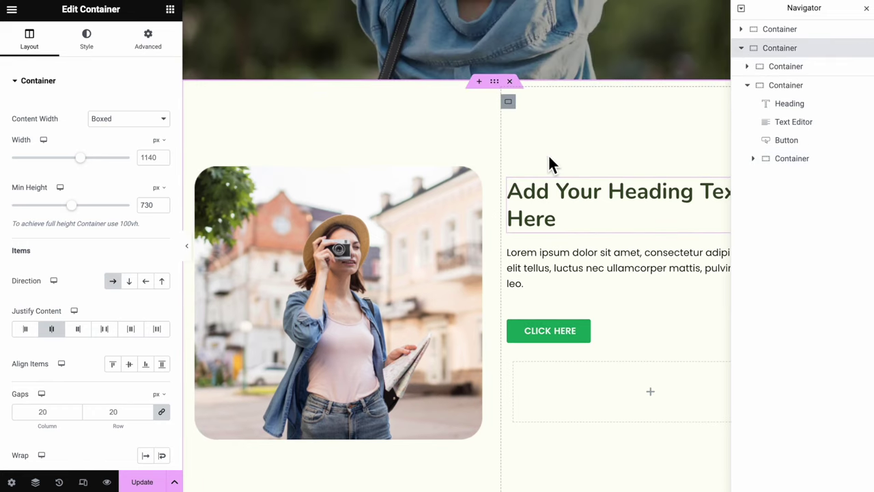
{"action": "double_click", "coordinate": [785, 66]}
{"action": "type", "text": "Image Container"}
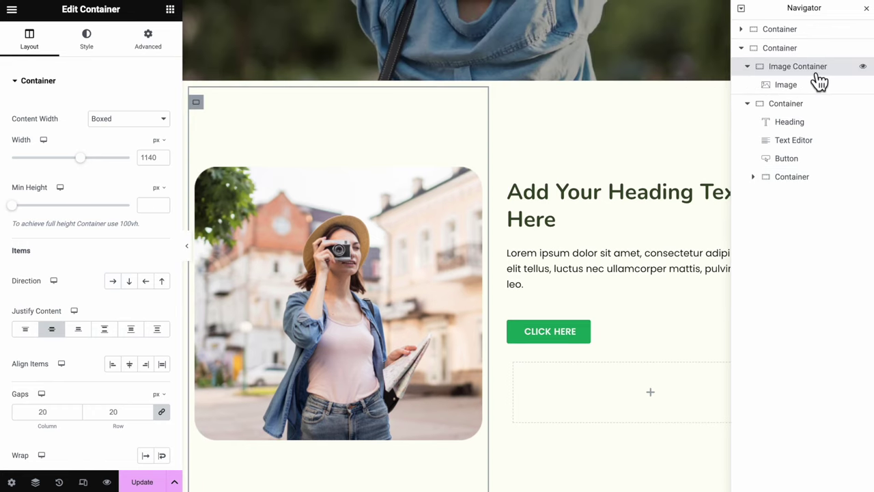
{"action": "double_click", "coordinate": [785, 85]}
{"action": "type", "text": "Text Contain"}
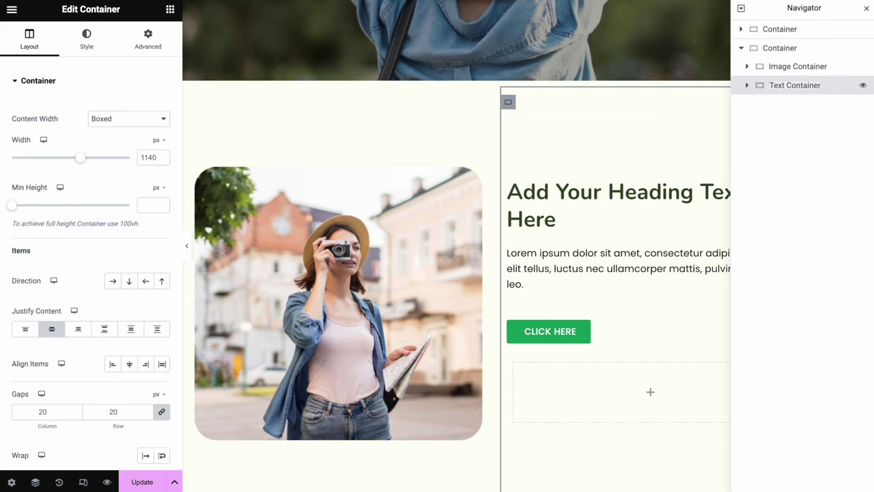
{"action": "type", "text": "er"}
{"action": "left_click", "coordinate": [759, 97]}
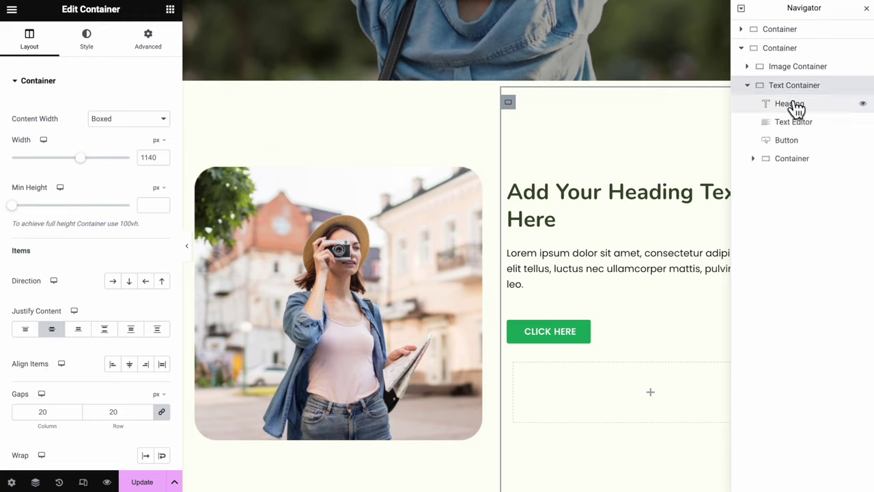
Fill the nested container with a Text Editor and Social Icons, with direction set to Row-reversed
{"action": "left_click", "coordinate": [794, 106]}
{"action": "left_click", "coordinate": [794, 125]}
{"action": "left_click", "coordinate": [789, 142]}
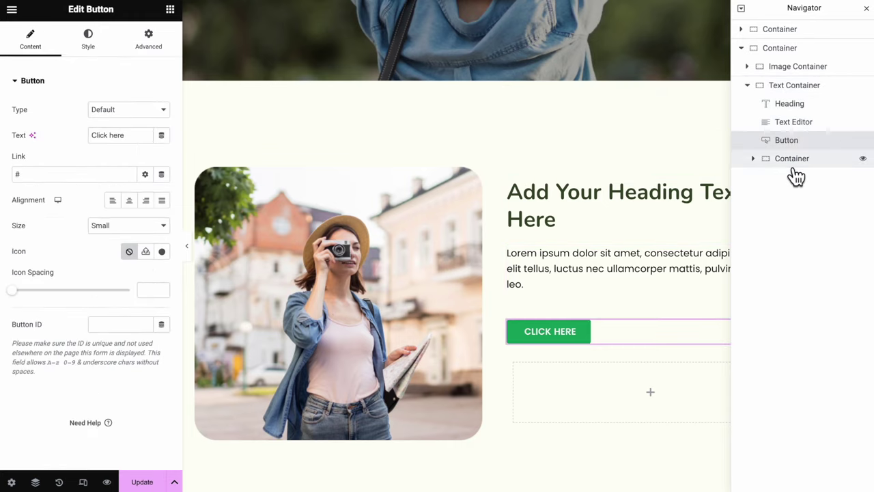
{"action": "left_click", "coordinate": [796, 162]}
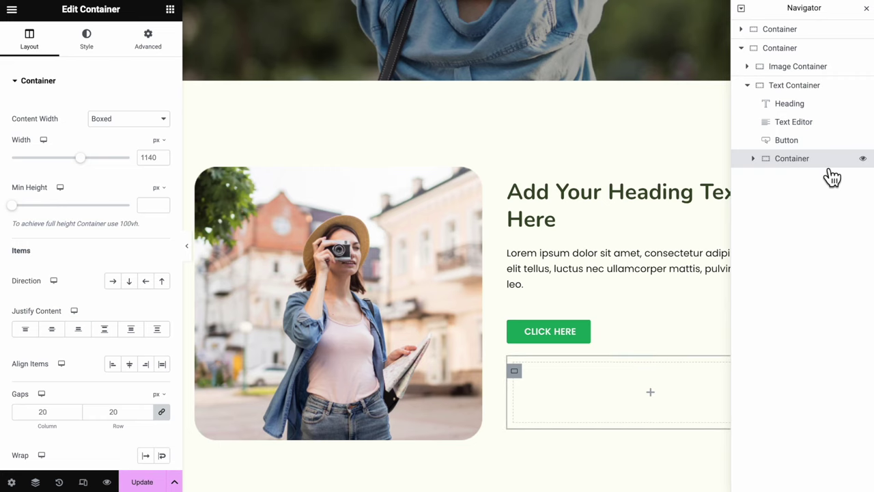
{"action": "left_click", "coordinate": [170, 9]}
{"action": "left_click_drag", "start_coordinate": [59, 365], "coordinate": [548, 387]}
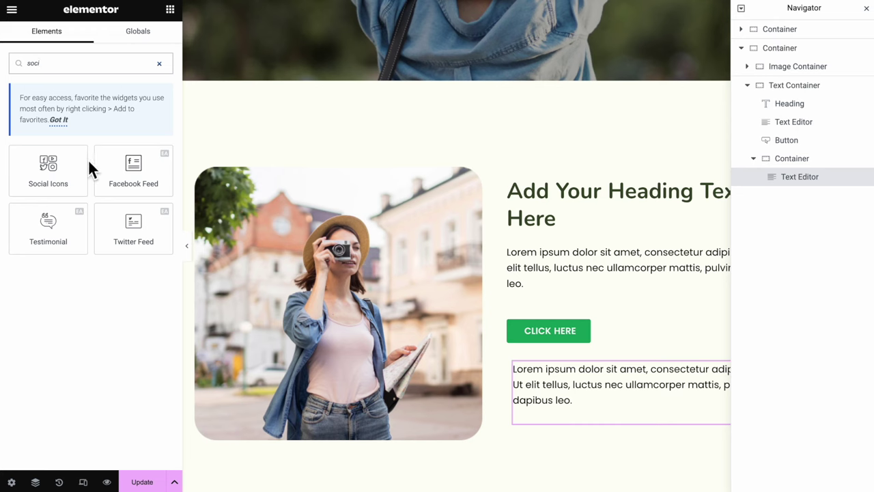
{"action": "left_click_drag", "start_coordinate": [64, 191], "coordinate": [519, 405]}
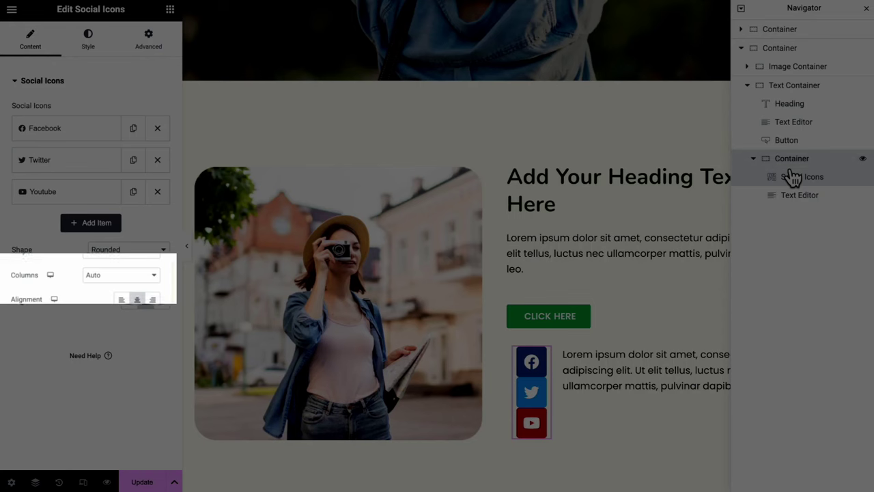
{"action": "left_click", "coordinate": [815, 164]}
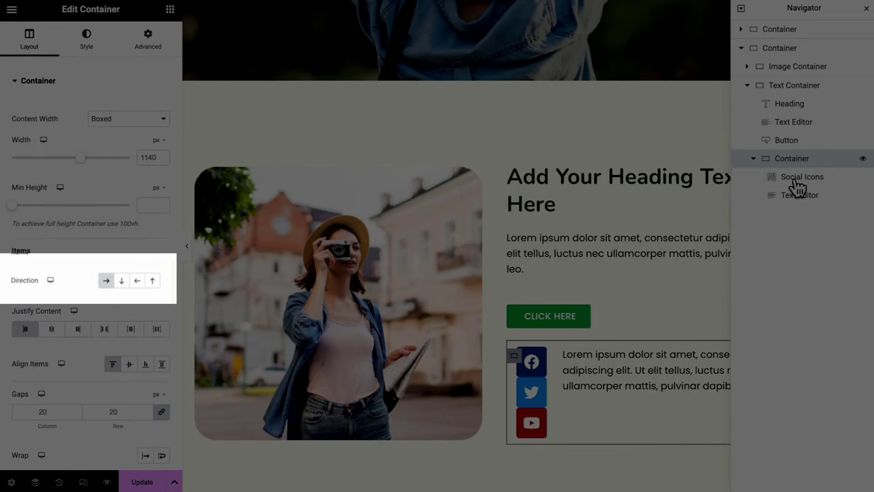
{"action": "left_click", "coordinate": [140, 283]}
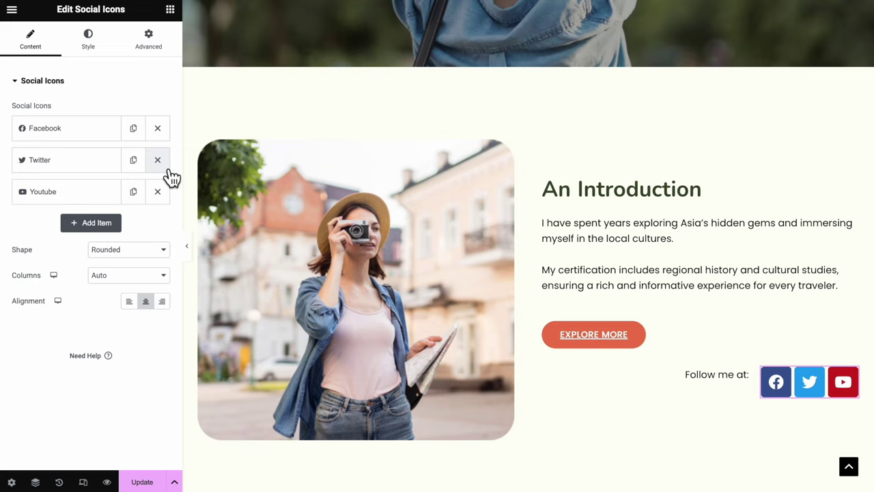
Remove the Twitter and YouTube icons; give Facebook a transparent primary and global Primary secondary colour
{"action": "left_click", "coordinate": [157, 160]}
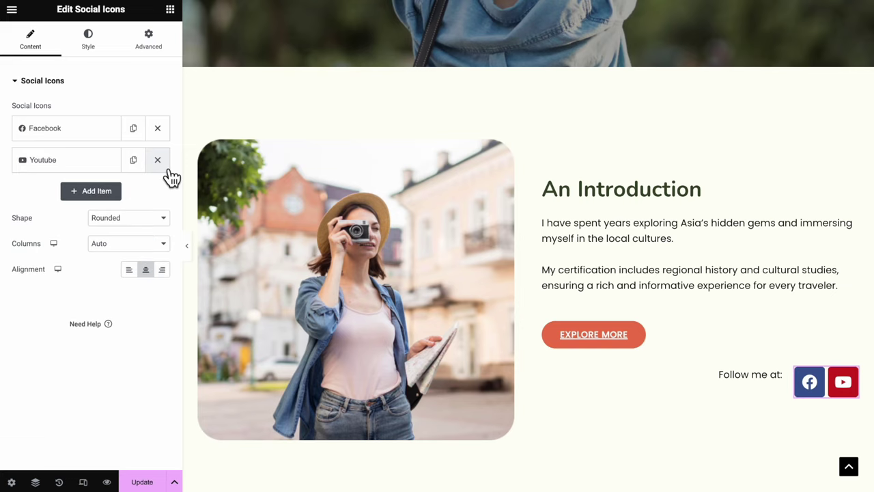
{"action": "left_click", "coordinate": [158, 160]}
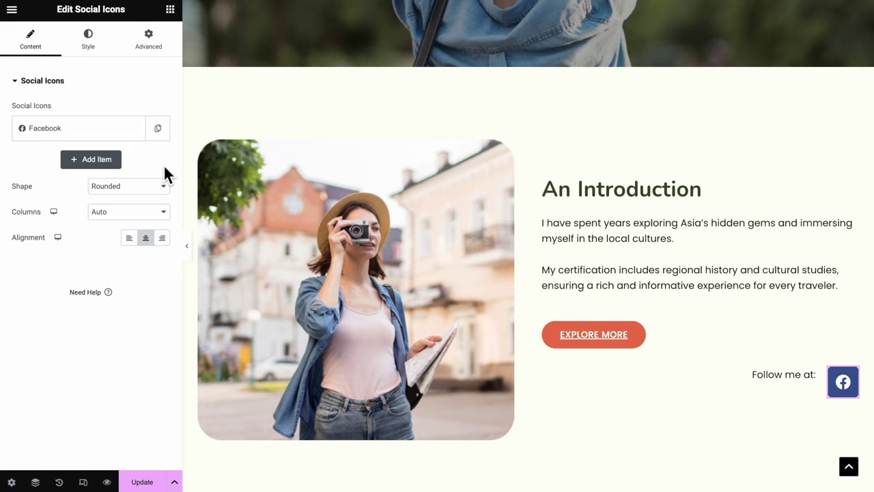
{"action": "left_click", "coordinate": [77, 130]}
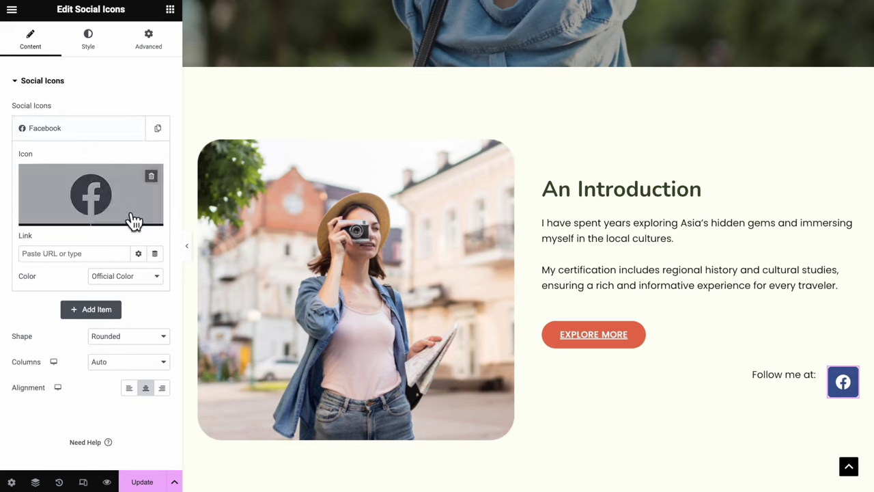
{"action": "left_click", "coordinate": [128, 277]}
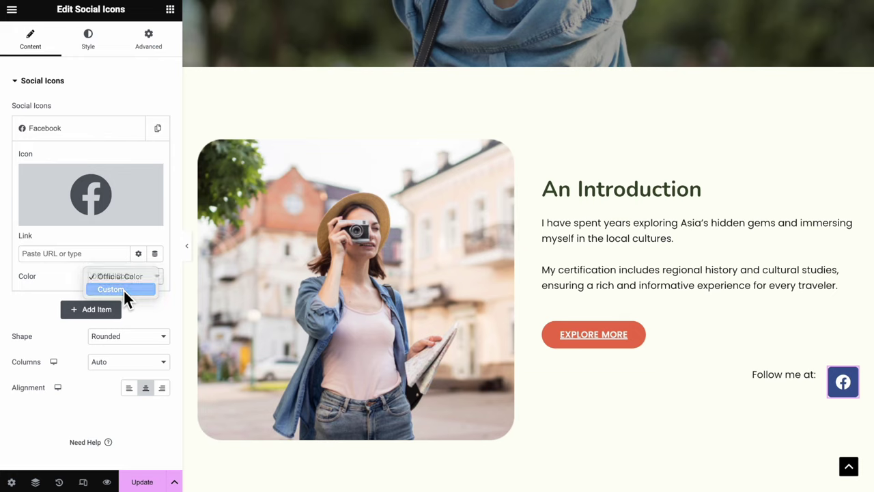
{"action": "left_click", "coordinate": [125, 290]}
{"action": "left_click", "coordinate": [156, 298]}
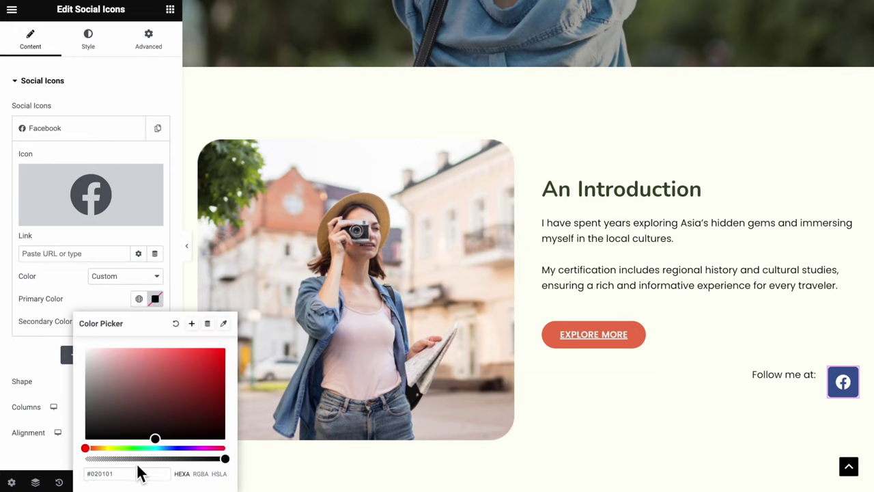
{"action": "left_click_drag", "start_coordinate": [133, 463], "coordinate": [69, 469]}
{"action": "left_click", "coordinate": [139, 321]}
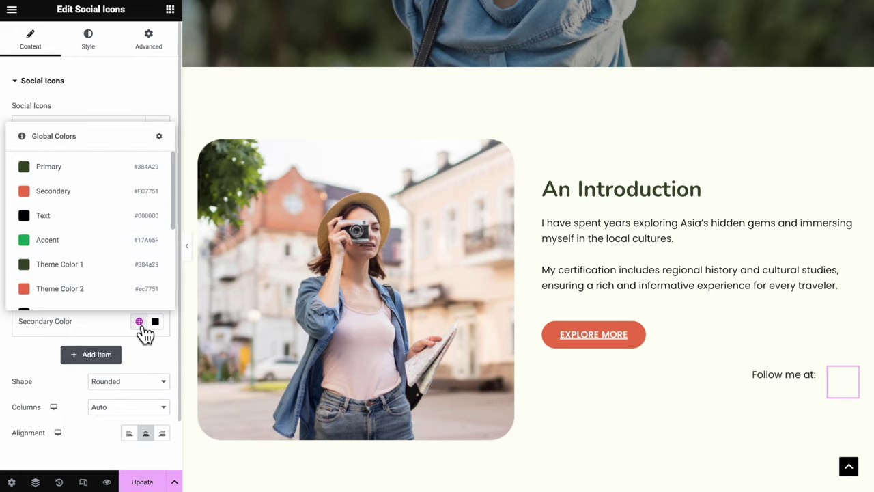
{"action": "left_click", "coordinate": [96, 176]}
Make the icon shape a circle and set the icon colour to global Primary
{"action": "left_click", "coordinate": [99, 381]}
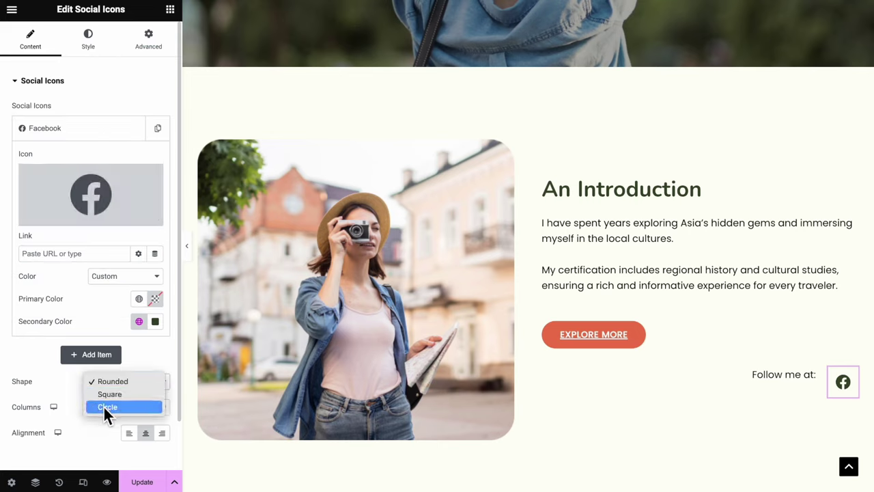
{"action": "left_click", "coordinate": [104, 406]}
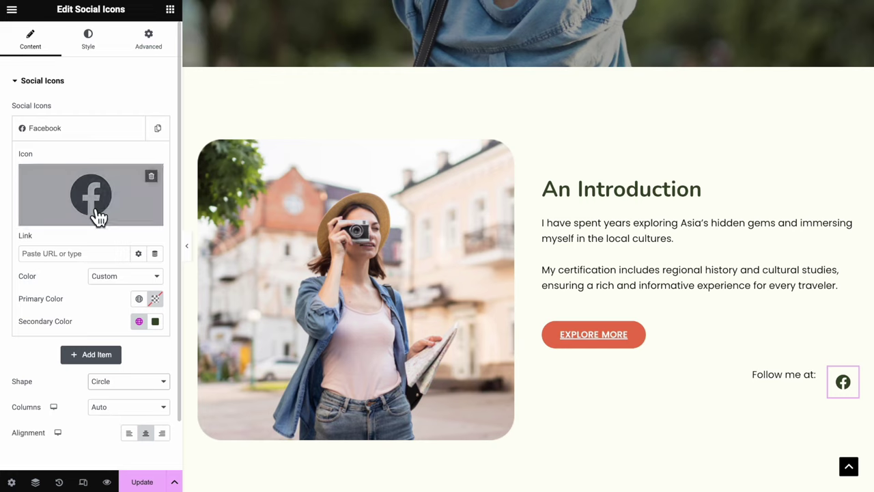
{"action": "left_click", "coordinate": [95, 47]}
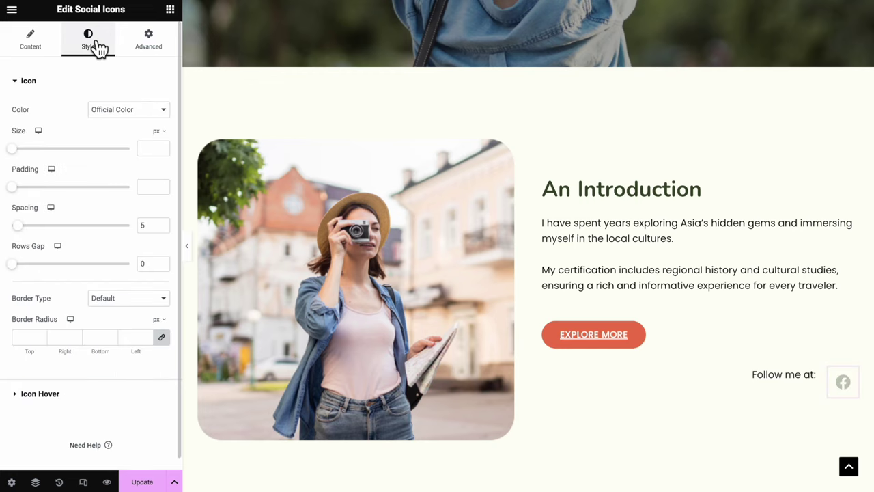
{"action": "left_click", "coordinate": [100, 112]}
{"action": "left_click", "coordinate": [104, 125]}
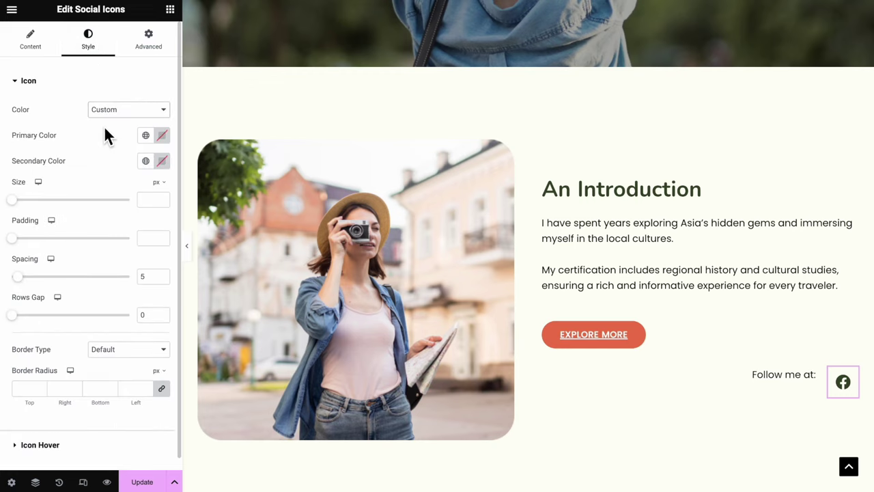
{"action": "left_click", "coordinate": [145, 161]}
{"action": "left_click", "coordinate": [89, 228]}
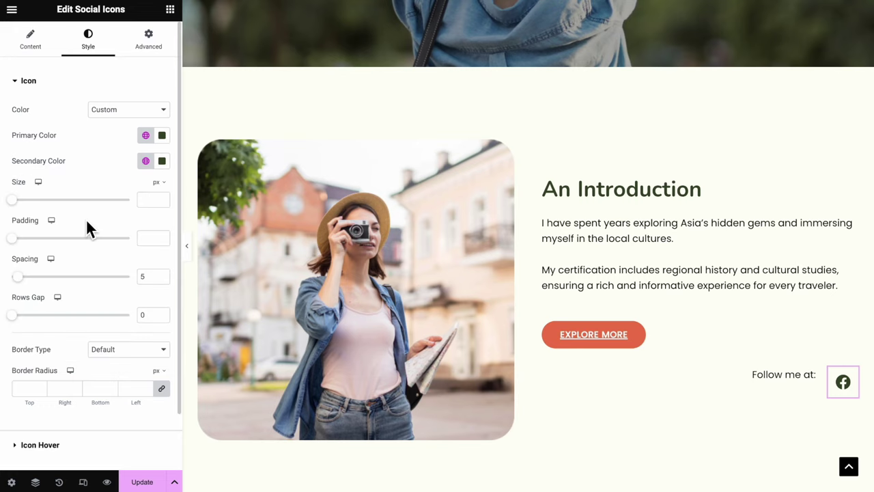
Give the icons a solid 2 px border and increase their padding
{"action": "left_click_drag", "start_coordinate": [12, 200], "coordinate": [19, 200]}
{"action": "scroll", "coordinate": [82, 260], "scroll_direction": "down", "scroll_amount": 1}
{"action": "left_click", "coordinate": [128, 286]}
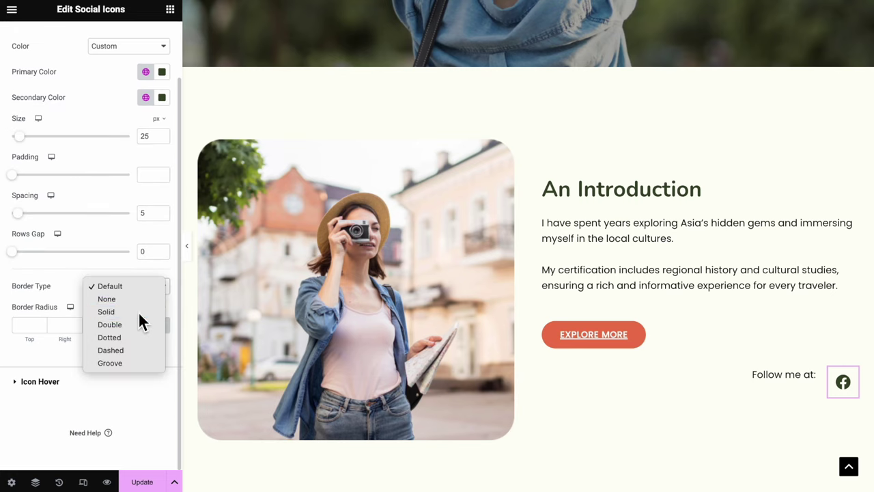
{"action": "left_click", "coordinate": [139, 310]}
{"action": "left_click", "coordinate": [29, 325]}
{"action": "type", "text": "2"}
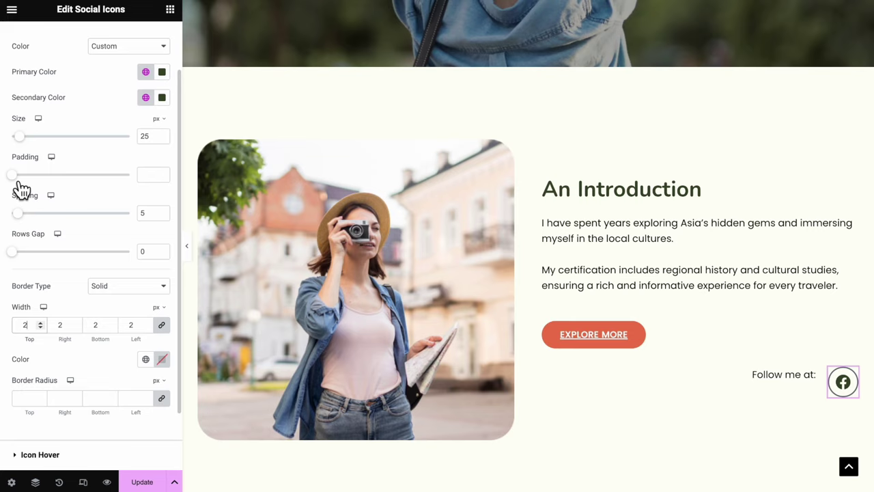
{"action": "left_click_drag", "start_coordinate": [19, 180], "coordinate": [23, 180]}
{"action": "left_click_drag", "start_coordinate": [22, 188], "coordinate": [31, 193]}
Set the hover secondary and border colours to global Secondary and pick a hover animation
{"action": "scroll", "coordinate": [144, 437], "scroll_direction": "down", "scroll_amount": 1}
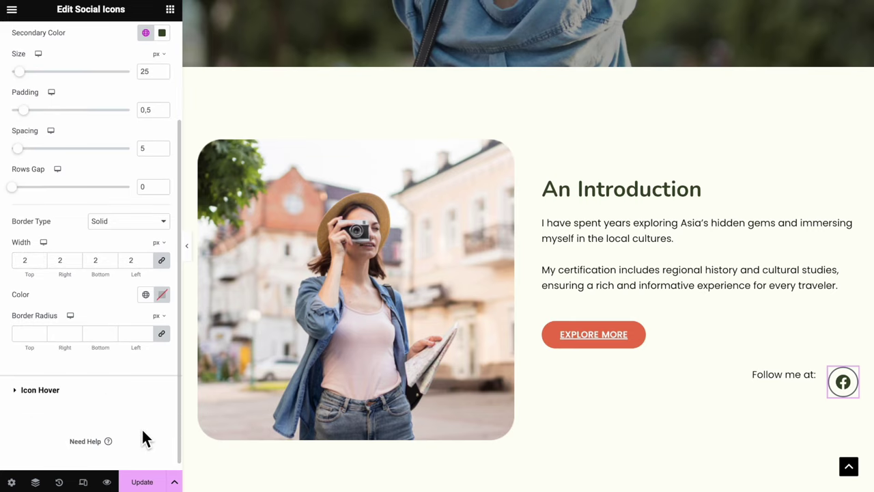
{"action": "left_click", "coordinate": [113, 393]}
{"action": "left_click", "coordinate": [145, 164]}
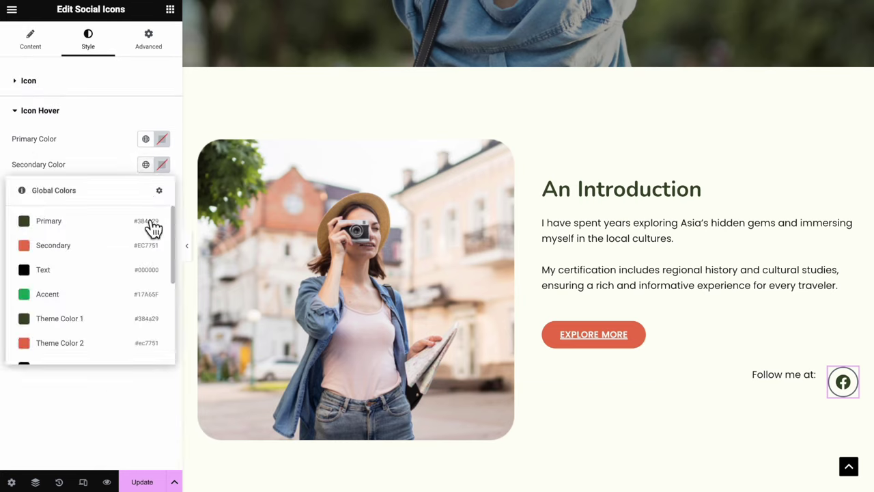
{"action": "left_click", "coordinate": [152, 245]}
{"action": "left_click", "coordinate": [146, 191]}
{"action": "left_click", "coordinate": [140, 268]}
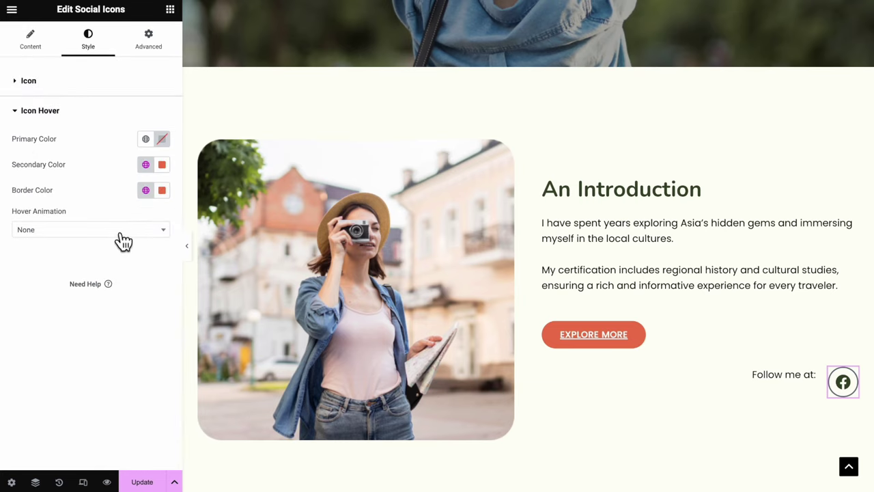
{"action": "left_click", "coordinate": [120, 233]}
{"action": "type", "text": "flo"}
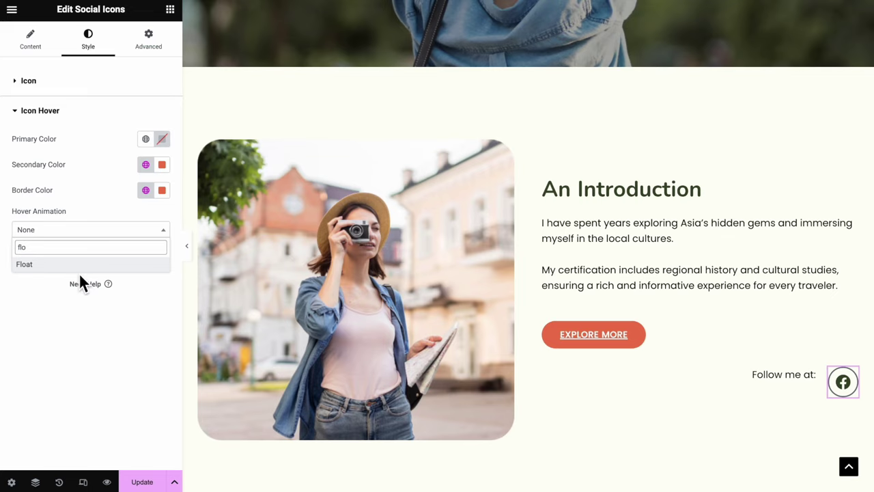
Preview the page, duplicate the Facebook icon into three items, and save with Update
{"action": "key", "text": "ctrl+p"}
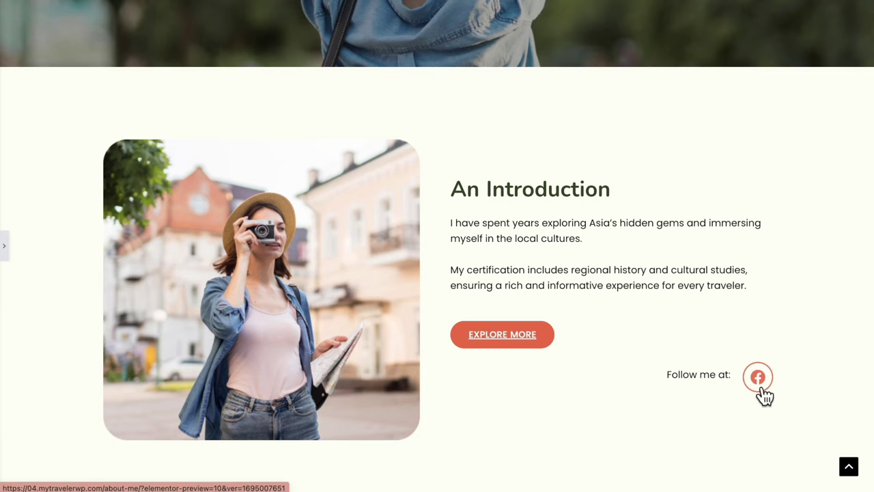
{"action": "left_click", "coordinate": [8, 263]}
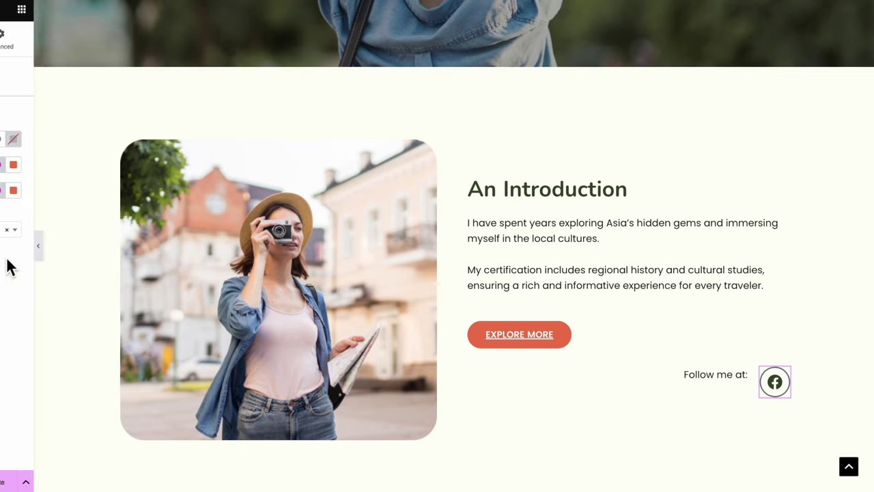
{"action": "left_click", "coordinate": [30, 40]}
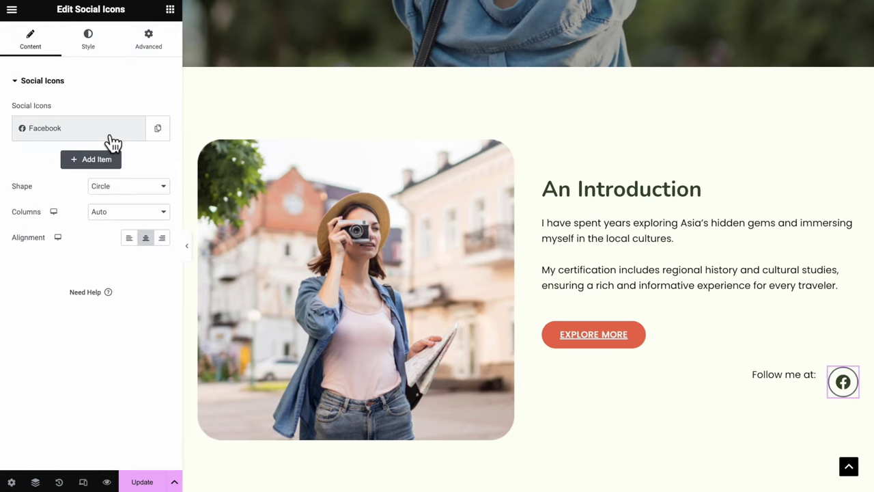
{"action": "left_click", "coordinate": [158, 131]}
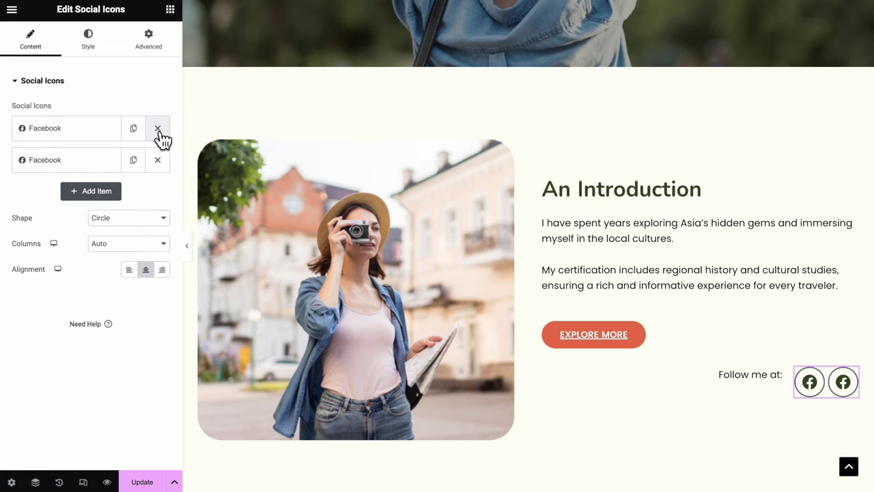
{"action": "left_click", "coordinate": [138, 161]}
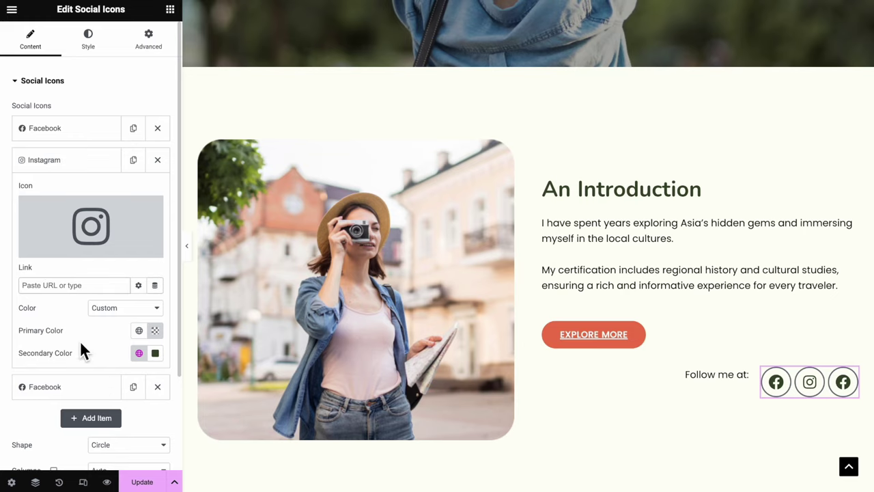
{"action": "left_click", "coordinate": [82, 387]}
{"action": "mouse_move", "coordinate": [137, 261]}
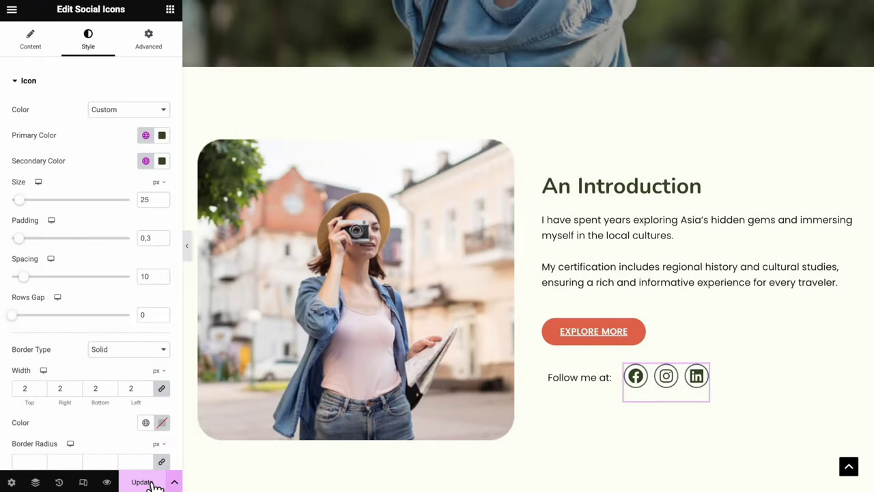
{"action": "left_click", "coordinate": [143, 482]}
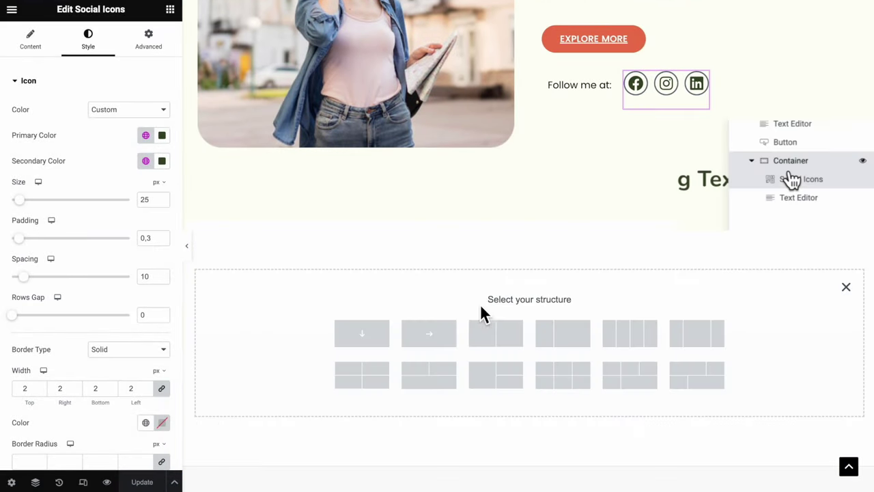
Add a single-column section with Min Height 730 holding a centred heading and an Image Carousel
{"action": "left_click", "coordinate": [361, 336]}
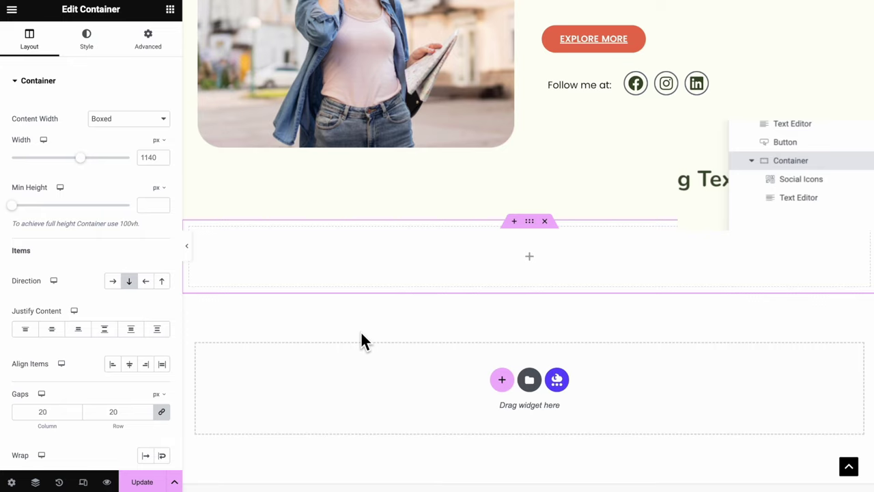
{"action": "type", "text": "730"}
{"action": "scroll", "coordinate": [391, 328], "scroll_direction": "down", "scroll_amount": 3}
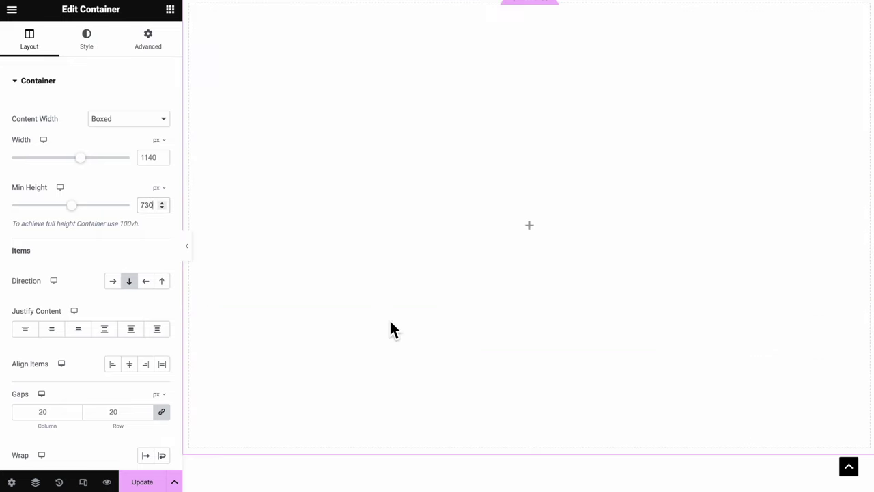
{"action": "left_click", "coordinate": [53, 330]}
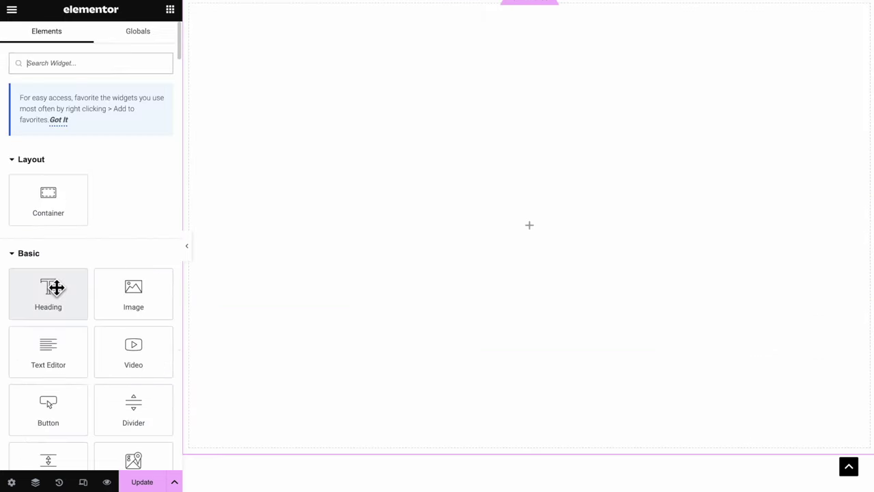
{"action": "left_click_drag", "start_coordinate": [56, 288], "coordinate": [540, 230]}
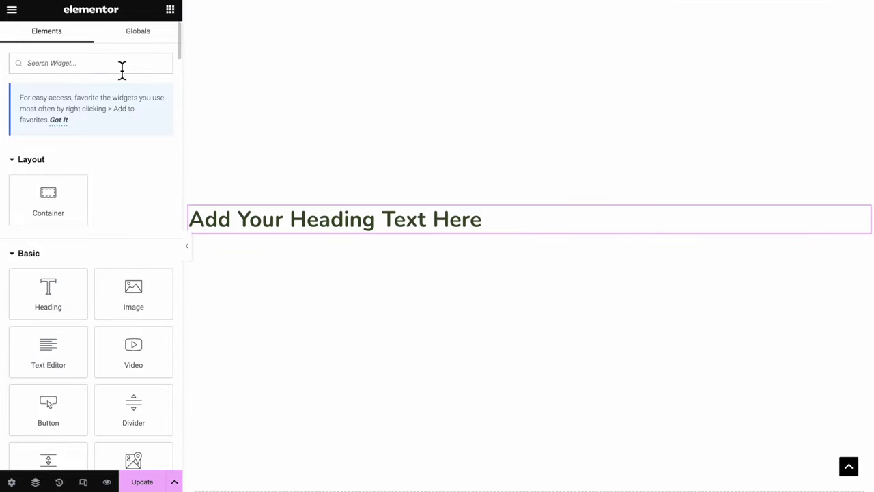
{"action": "left_click", "coordinate": [122, 69]}
{"action": "type", "text": "image c"}
{"action": "left_click_drag", "start_coordinate": [48, 171], "coordinate": [383, 225]}
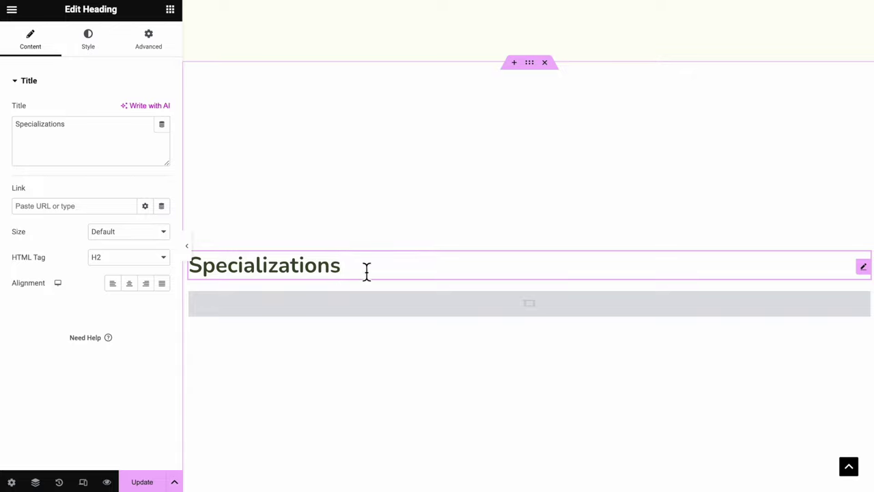
{"action": "left_click", "coordinate": [135, 284]}
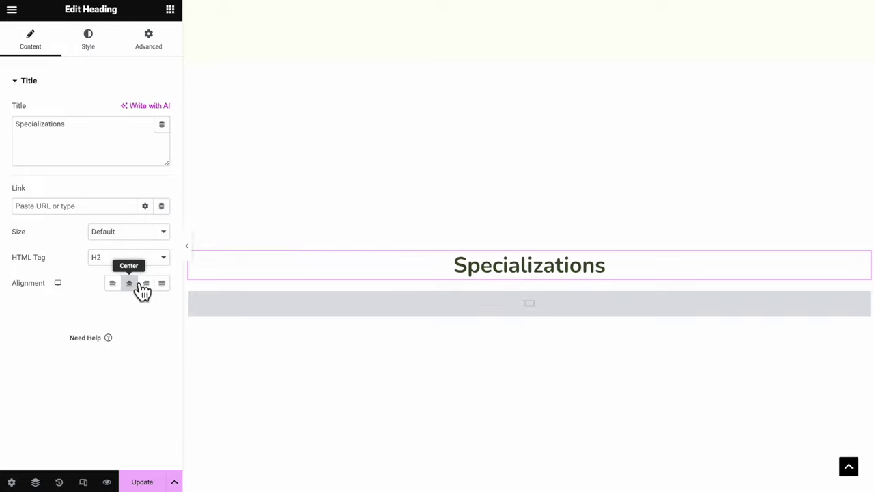
Create a three-photo carousel gallery captioned FAMILY-FRIENDLY TOUR and ADVENTURE ENTHUSIAST
{"action": "left_click", "coordinate": [353, 316]}
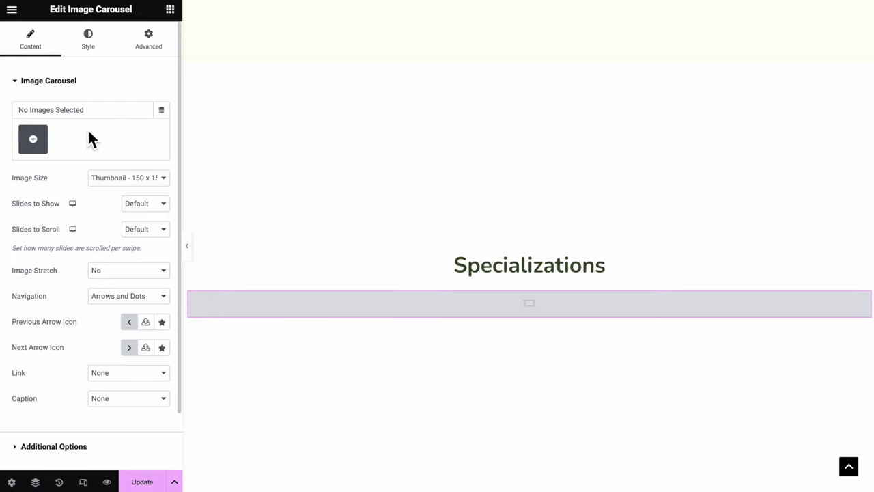
{"action": "left_click", "coordinate": [32, 139]}
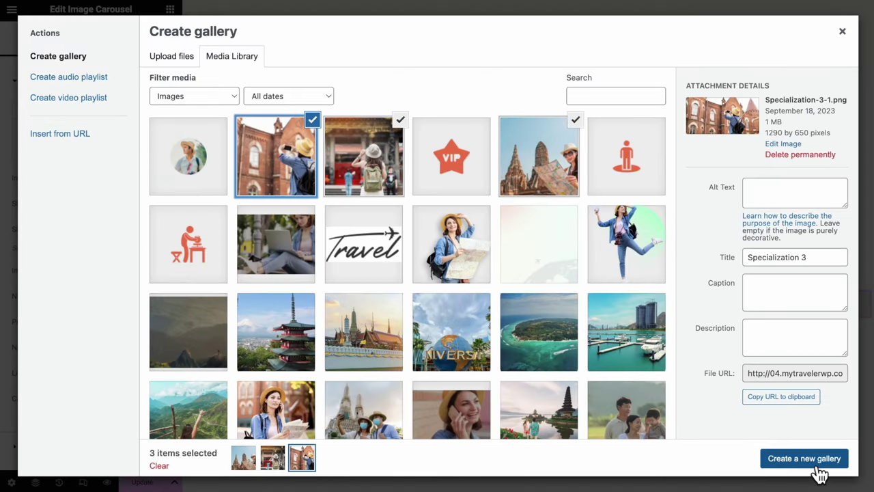
{"action": "left_click", "coordinate": [823, 465]}
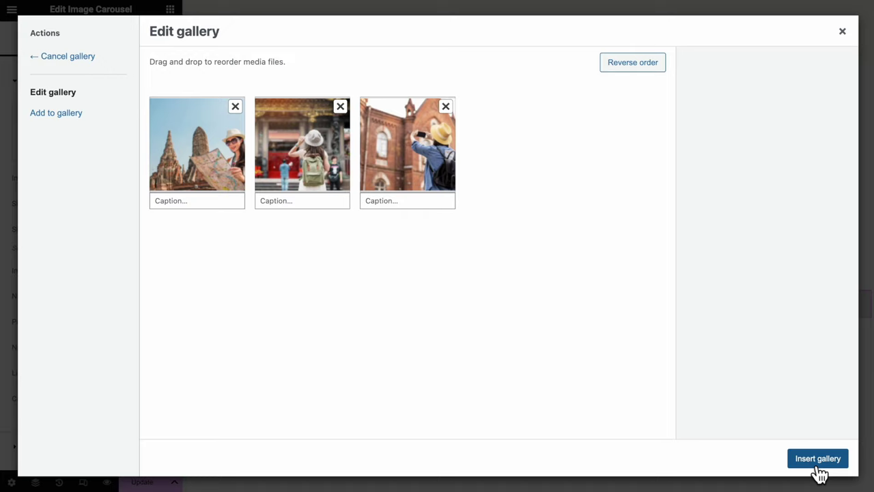
{"action": "type", "text": "I"}
{"action": "type", "text": "ENDL"}
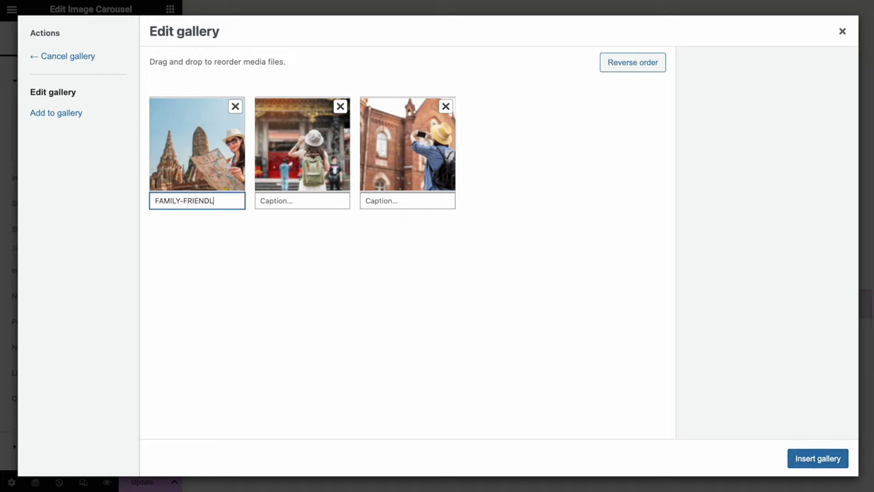
{"action": "type", "text": "Y TOUR"}
{"action": "key", "text": "Tab"}
{"action": "type", "text": "ADVENTURE ENTHUSIAST"}
{"action": "key", "text": "Tab"}
Caption the third photo CULTURAL HERITAGE EXPERT, insert the gallery, and show one full-size slide
{"action": "type", "text": "CULTURAL HERITAGE EXPERT"}
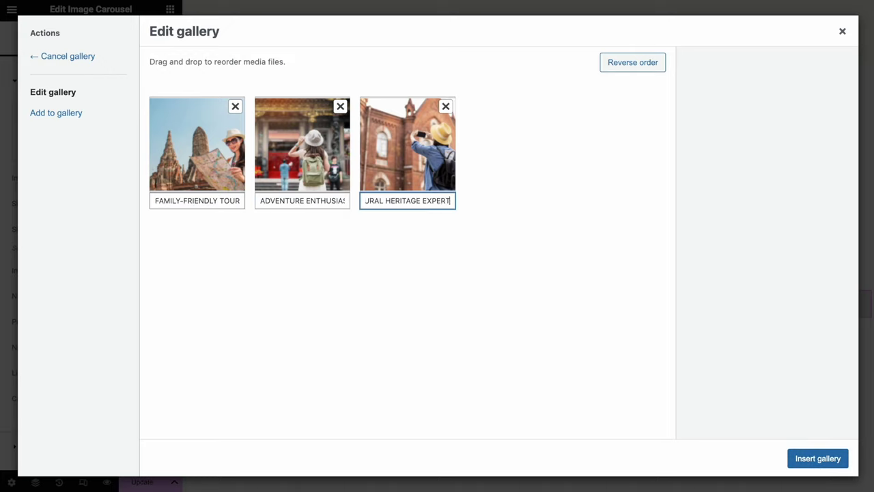
{"action": "left_click", "coordinate": [813, 465]}
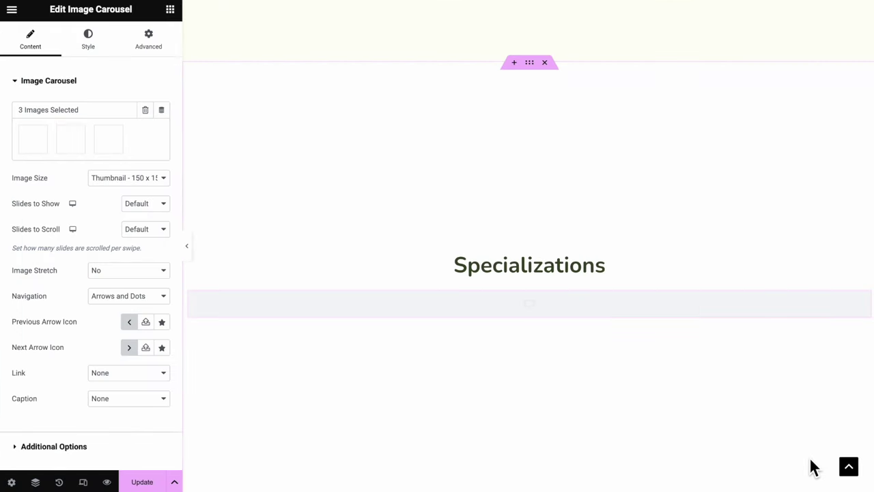
{"action": "left_click", "coordinate": [136, 178]}
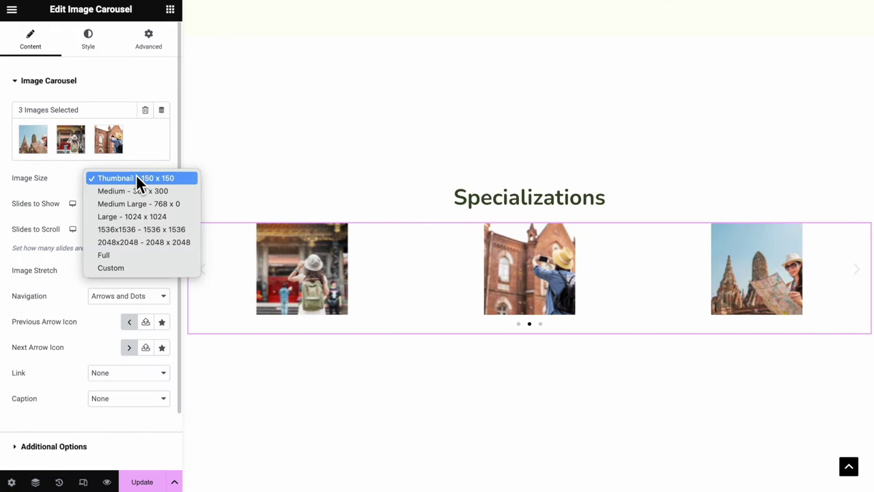
{"action": "left_click", "coordinate": [130, 255]}
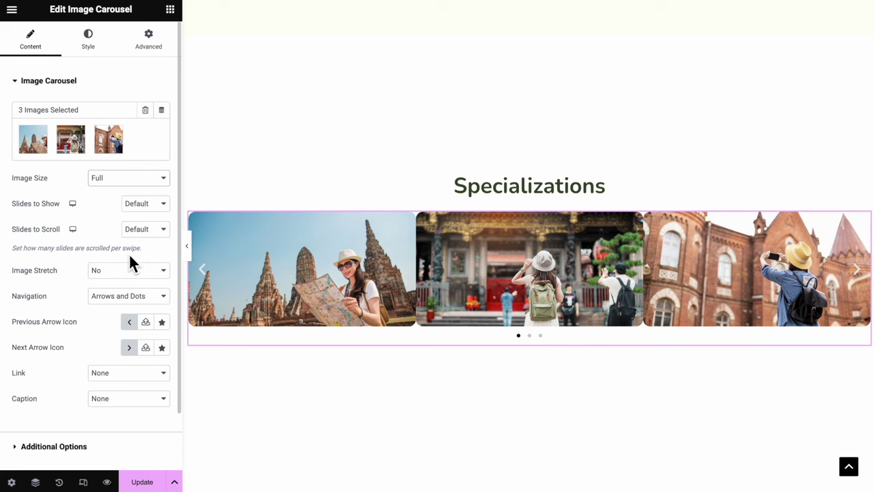
{"action": "left_click", "coordinate": [145, 205]}
{"action": "left_click", "coordinate": [136, 76]}
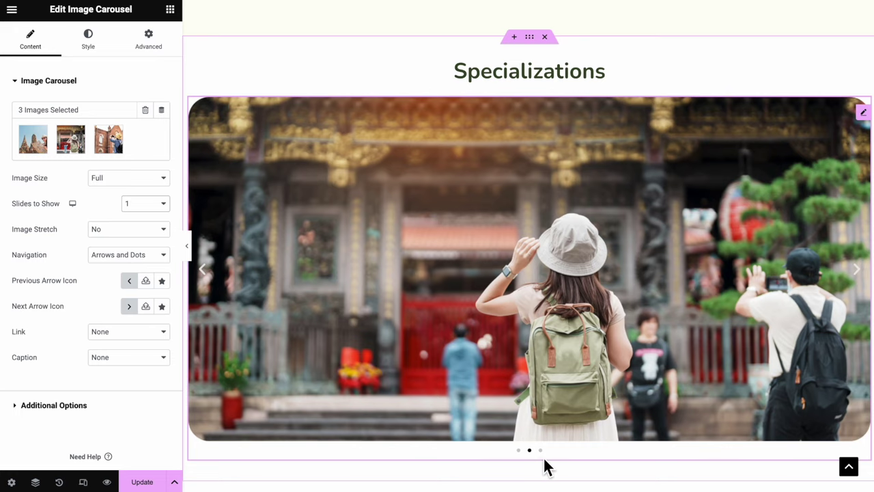
Use arrows-only navigation, keep autoplay and infinite loop on, and set Pause on Hover to No
{"action": "left_click", "coordinate": [137, 254]}
{"action": "left_click", "coordinate": [135, 268]}
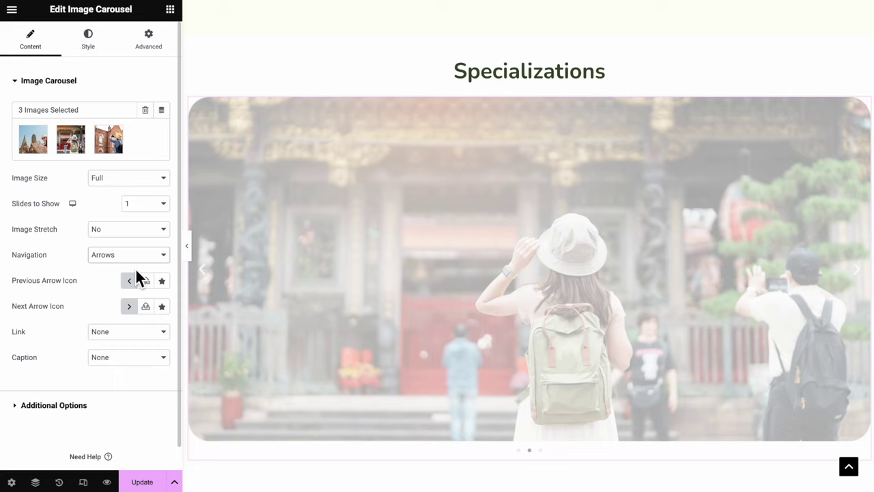
{"action": "left_click", "coordinate": [106, 405]}
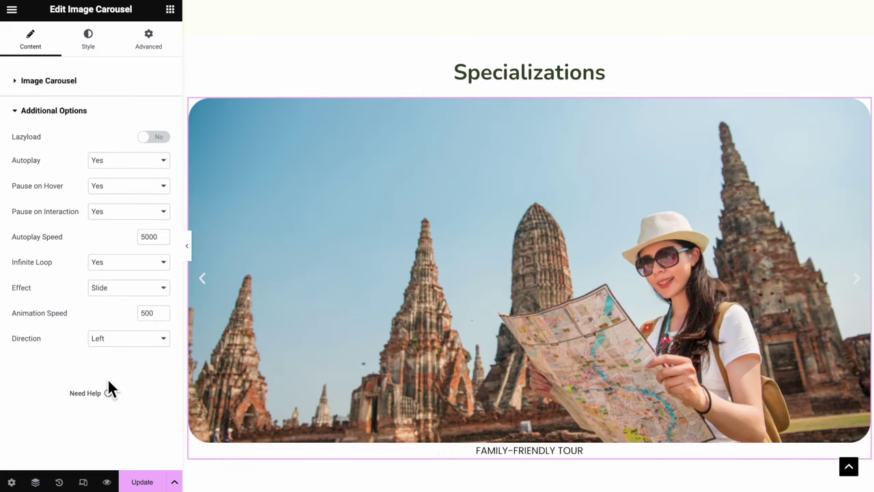
{"action": "left_click", "coordinate": [129, 160]}
{"action": "left_click", "coordinate": [125, 159]}
{"action": "left_click", "coordinate": [126, 185]}
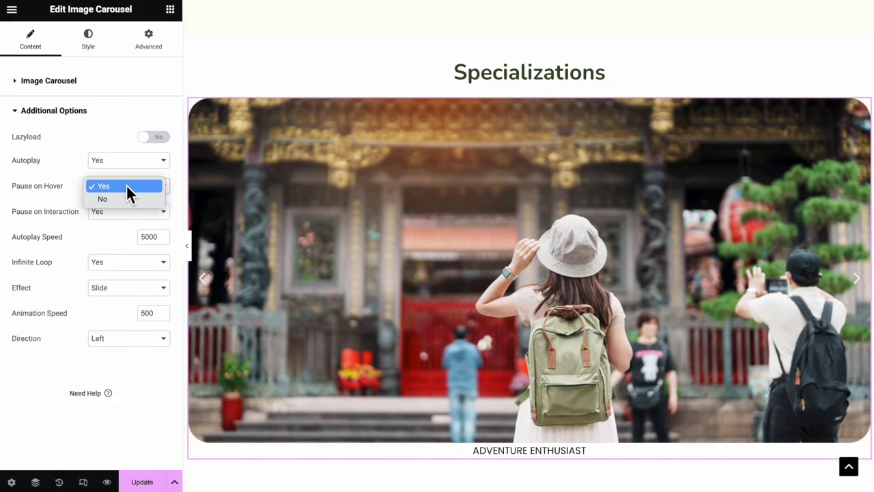
{"action": "left_click", "coordinate": [125, 198]}
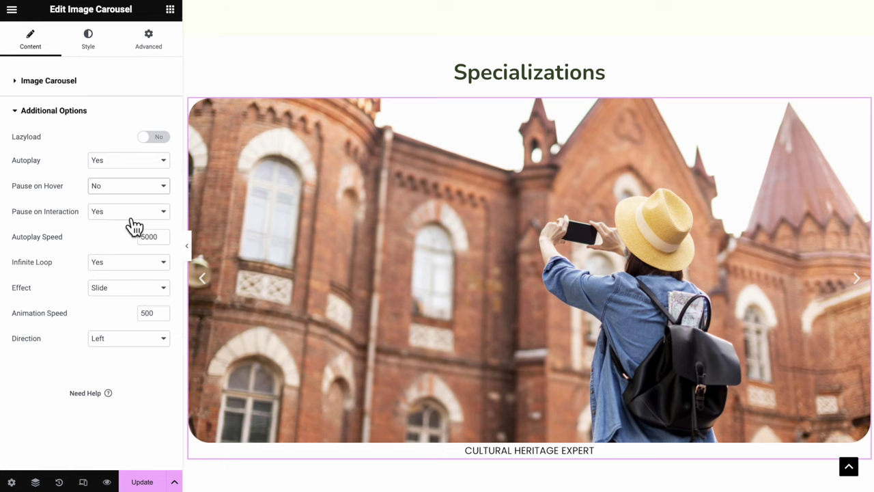
{"action": "left_click", "coordinate": [136, 262]}
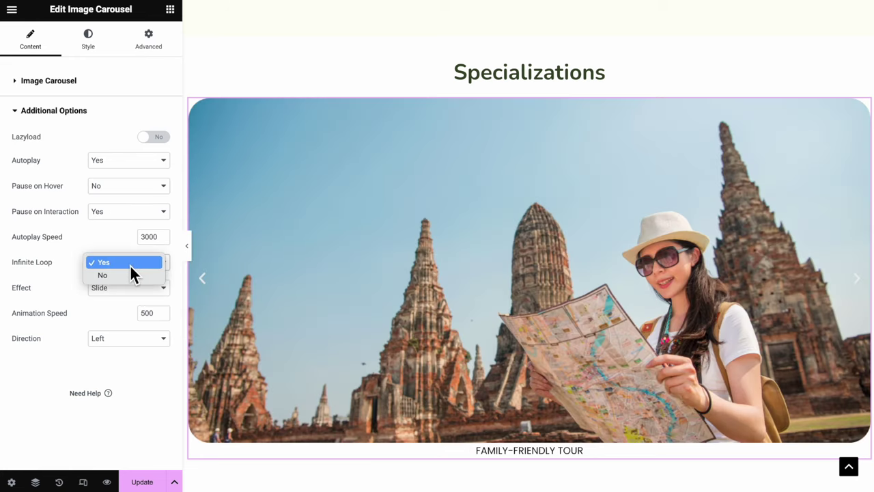
{"action": "left_click", "coordinate": [130, 265]}
{"action": "left_click", "coordinate": [99, 52]}
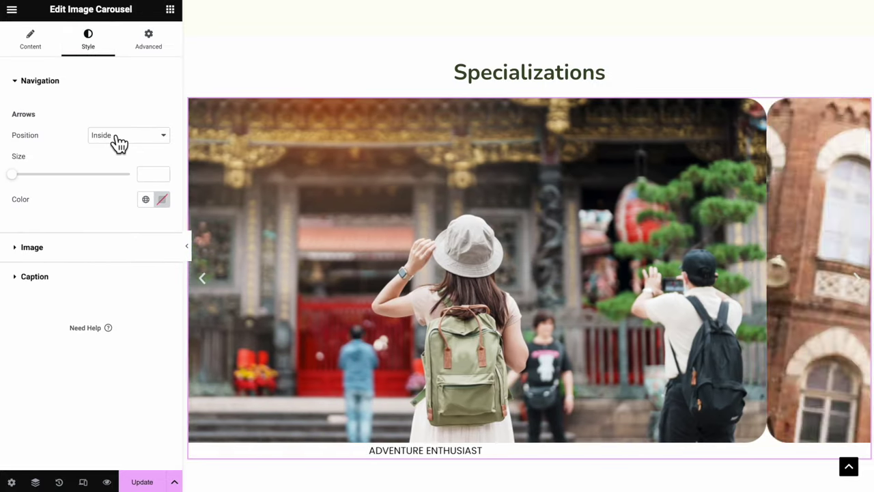
Place the arrows outside the slides, colour them global Text, and set their size to 26
{"action": "left_click", "coordinate": [119, 144]}
{"action": "left_click", "coordinate": [112, 148]}
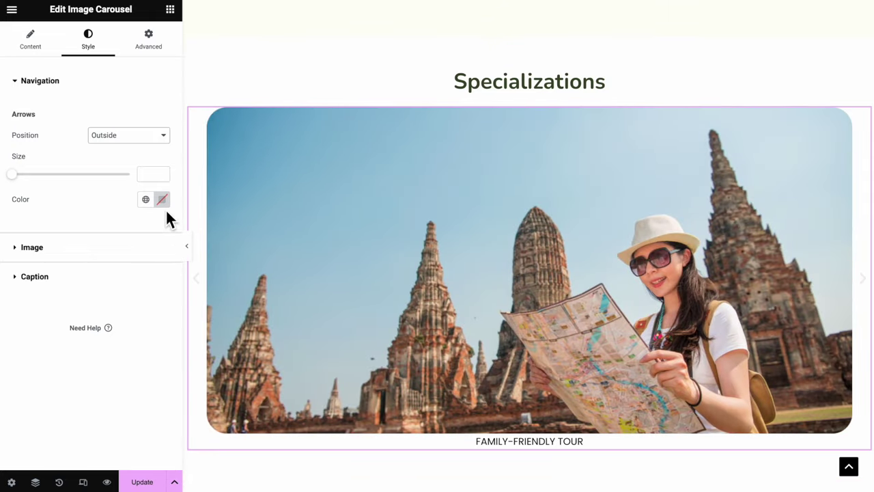
{"action": "left_click", "coordinate": [145, 199]}
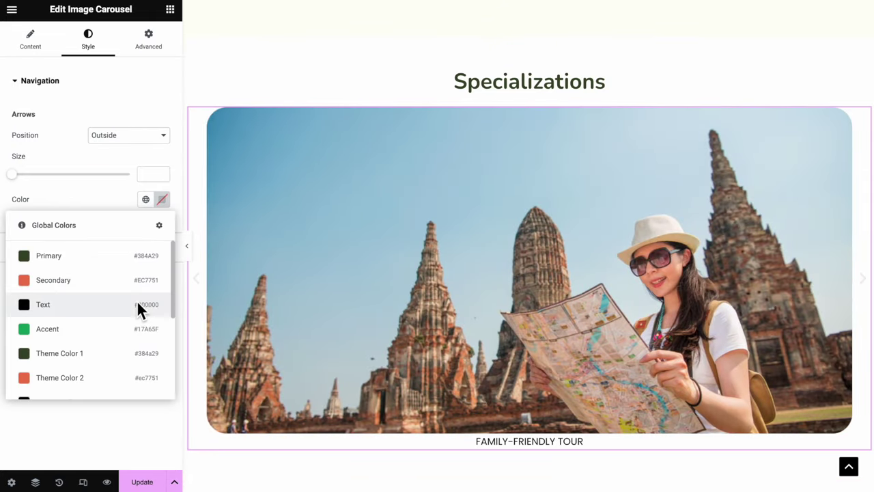
{"action": "left_click", "coordinate": [136, 304]}
{"action": "left_click_drag", "start_coordinate": [15, 175], "coordinate": [27, 175]}
Apply the global ACCENT font to the carousel captions
{"action": "left_click", "coordinate": [37, 249]}
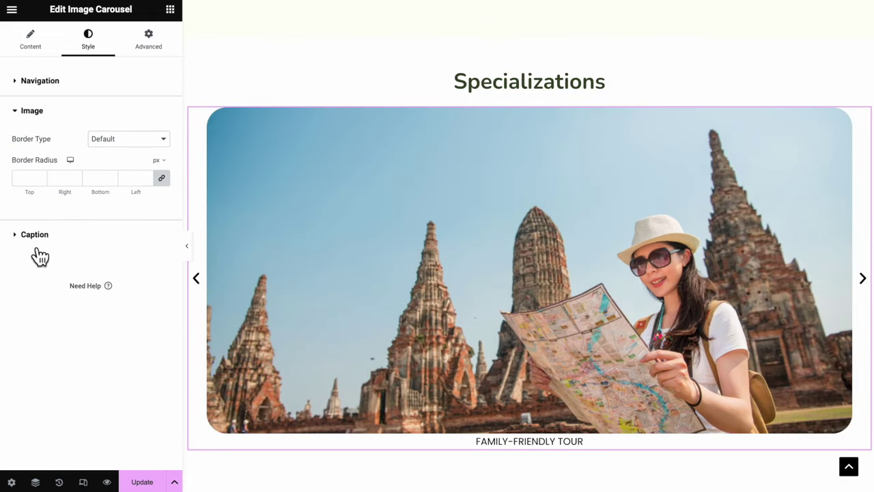
{"action": "left_click", "coordinate": [153, 236]}
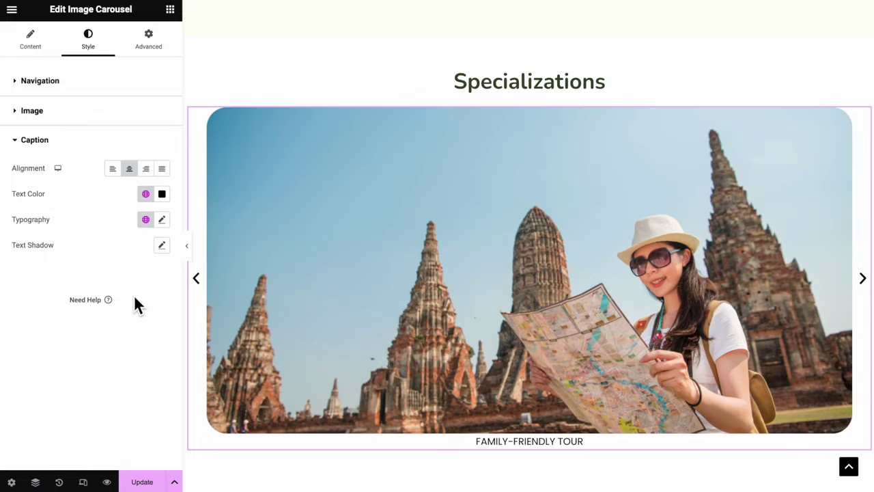
{"action": "left_click", "coordinate": [145, 219]}
{"action": "left_click", "coordinate": [119, 389]}
{"action": "left_click", "coordinate": [162, 220]}
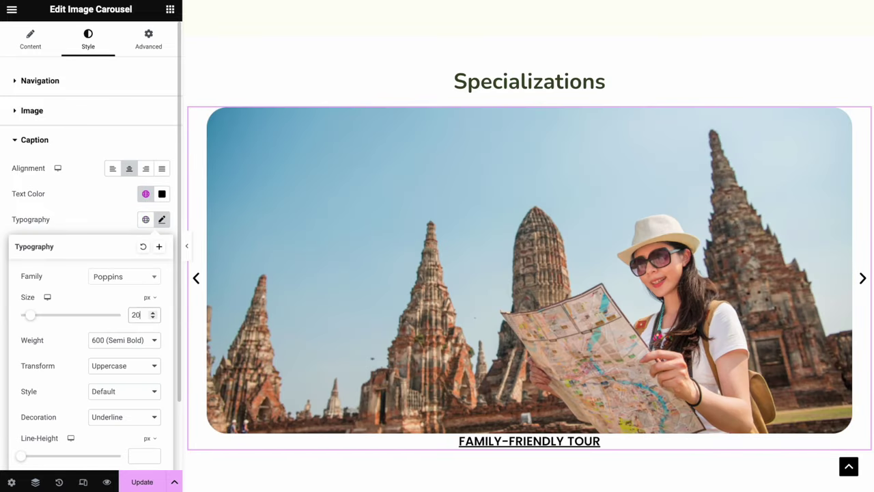
{"action": "left_click", "coordinate": [193, 250]}
Preview the page and save it with Update
{"action": "left_click", "coordinate": [190, 246]}
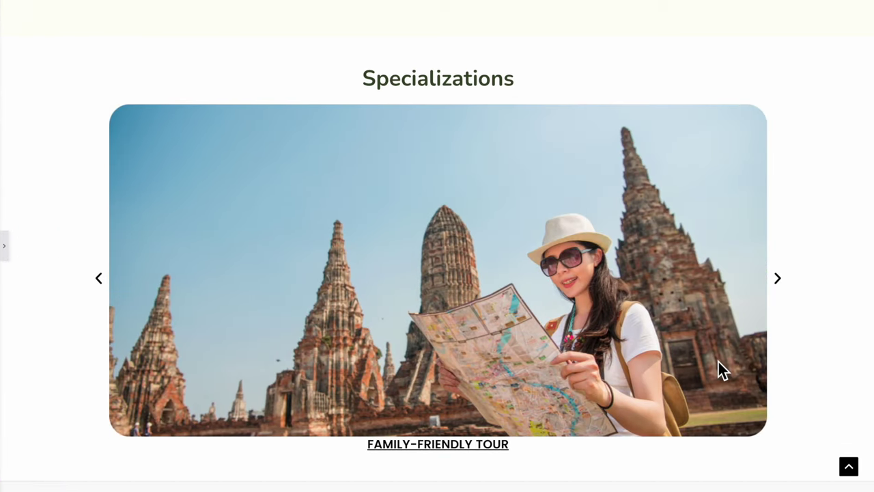
{"action": "left_click", "coordinate": [3, 245]}
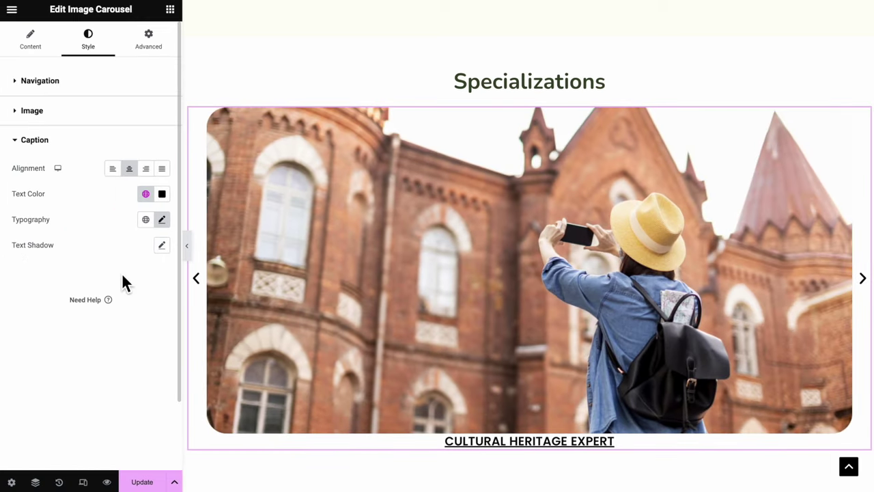
{"action": "left_click", "coordinate": [145, 482]}
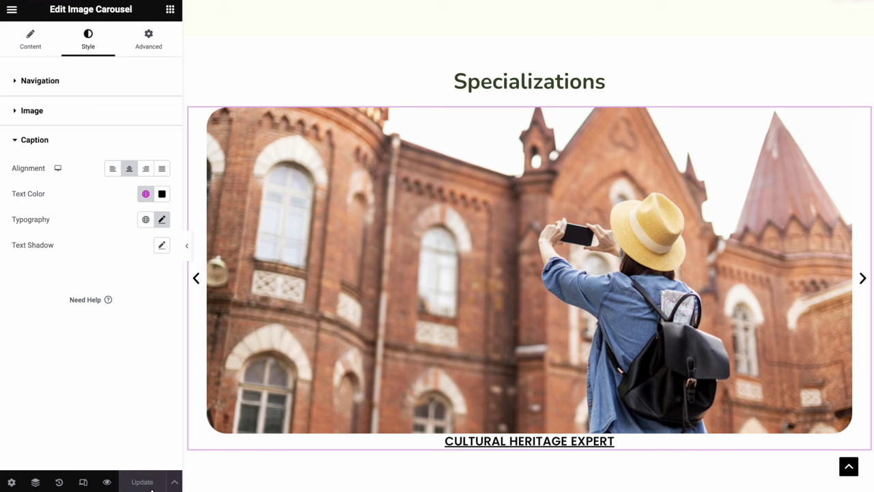
{"action": "scroll", "coordinate": [502, 382], "scroll_direction": "down", "scroll_amount": 3}
Create a single-column container with centred content and a Classic #FAF9F0 background
{"action": "left_click", "coordinate": [499, 370]}
{"action": "left_click", "coordinate": [381, 387]}
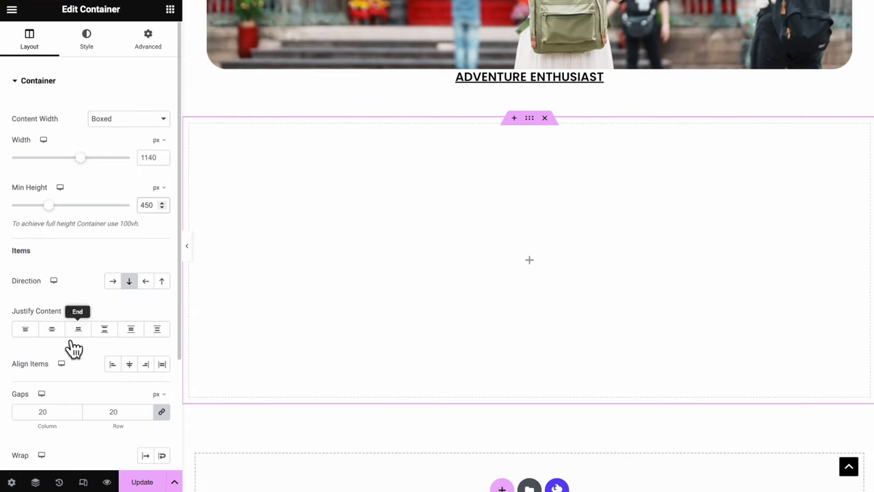
{"action": "left_click", "coordinate": [53, 330]}
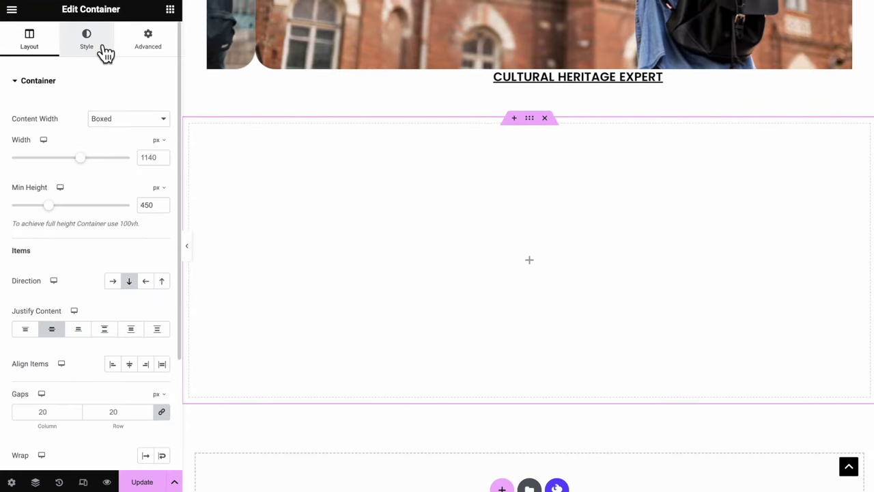
{"action": "left_click", "coordinate": [101, 49]}
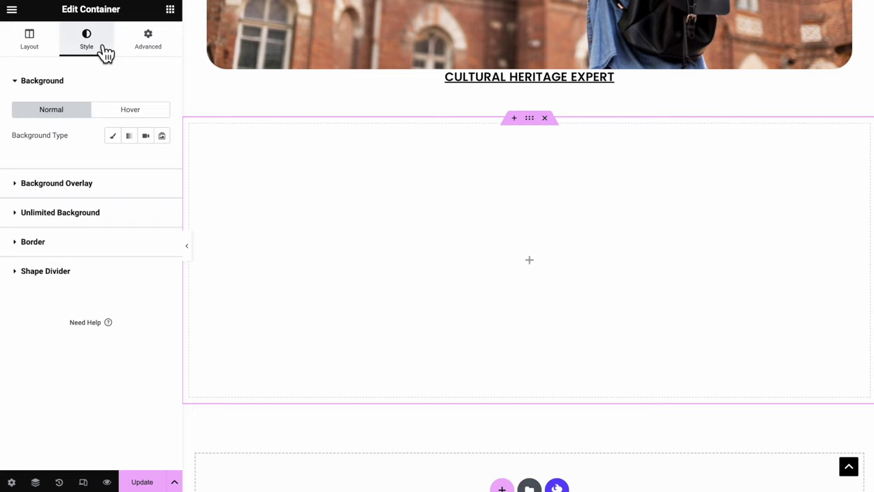
{"action": "left_click", "coordinate": [112, 136]}
{"action": "left_click", "coordinate": [161, 161]}
{"action": "left_click", "coordinate": [107, 219]}
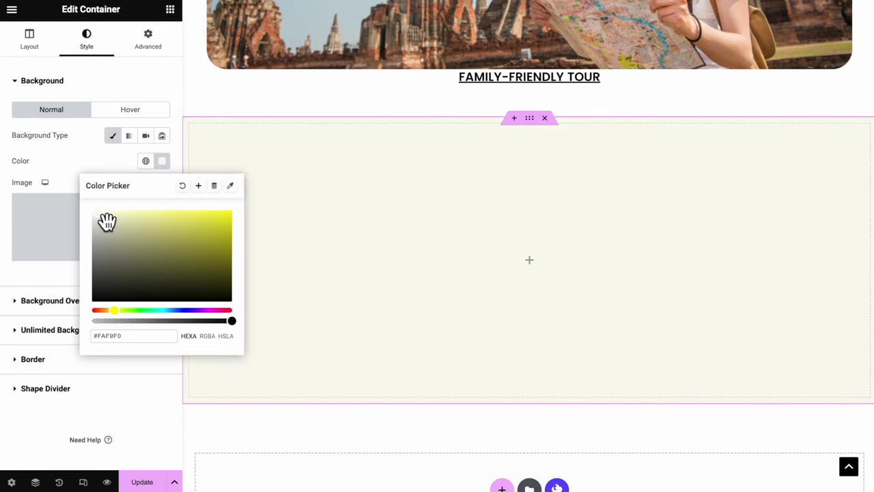
{"action": "left_click", "coordinate": [84, 157]}
Add a heading and a Progress Bar, retitle the heading 'Skills', and centre it
{"action": "left_click", "coordinate": [170, 9]}
{"action": "left_click_drag", "start_coordinate": [48, 292], "coordinate": [521, 258]}
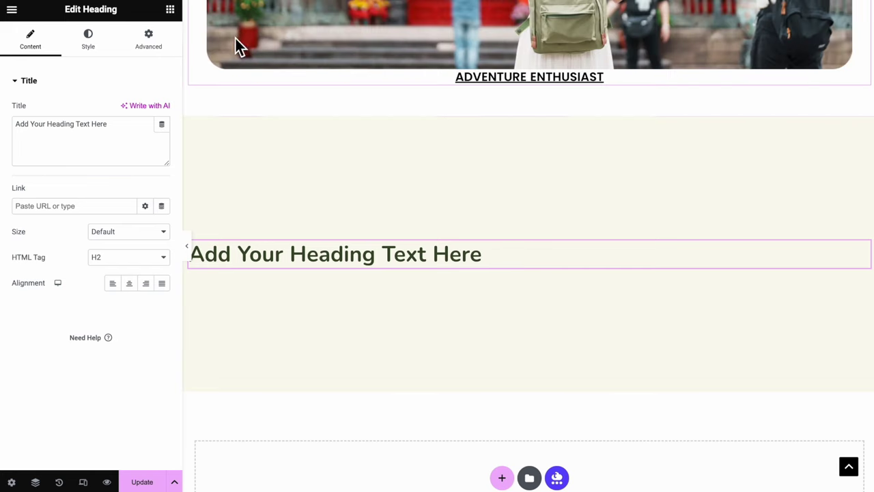
{"action": "left_click", "coordinate": [170, 9]}
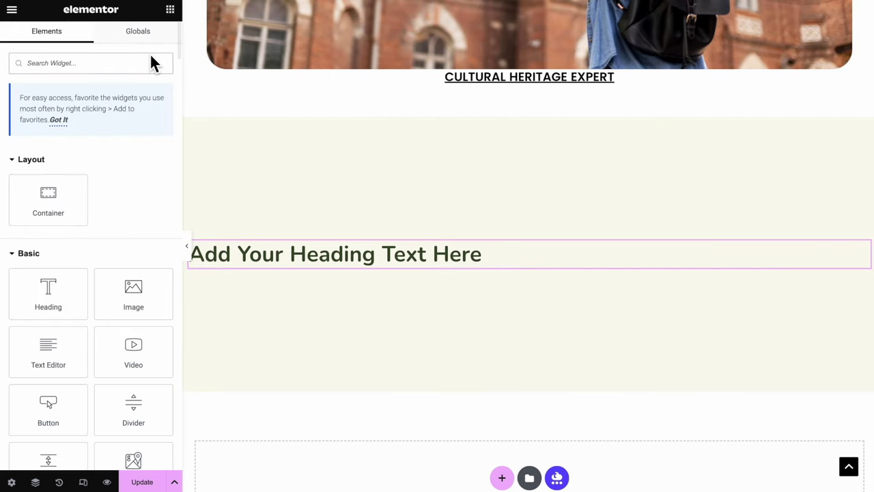
{"action": "left_click", "coordinate": [149, 62]}
{"action": "type", "text": "prog"}
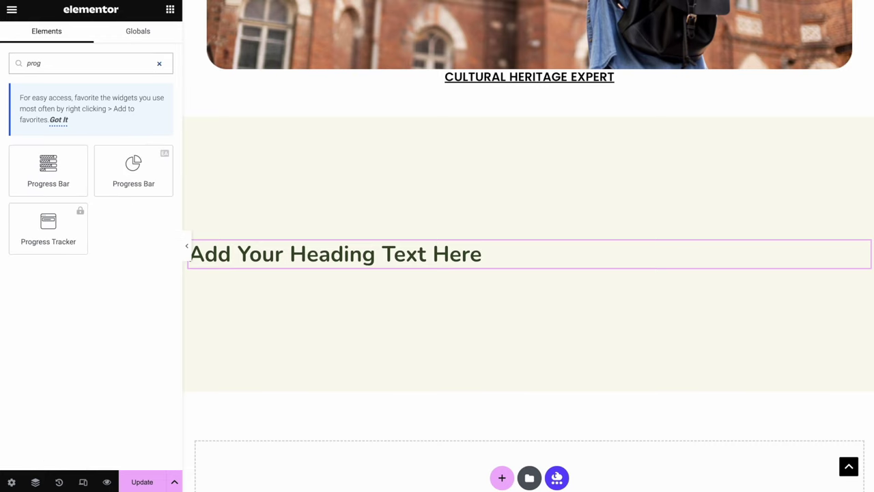
{"action": "left_click_drag", "start_coordinate": [48, 171], "coordinate": [265, 267]}
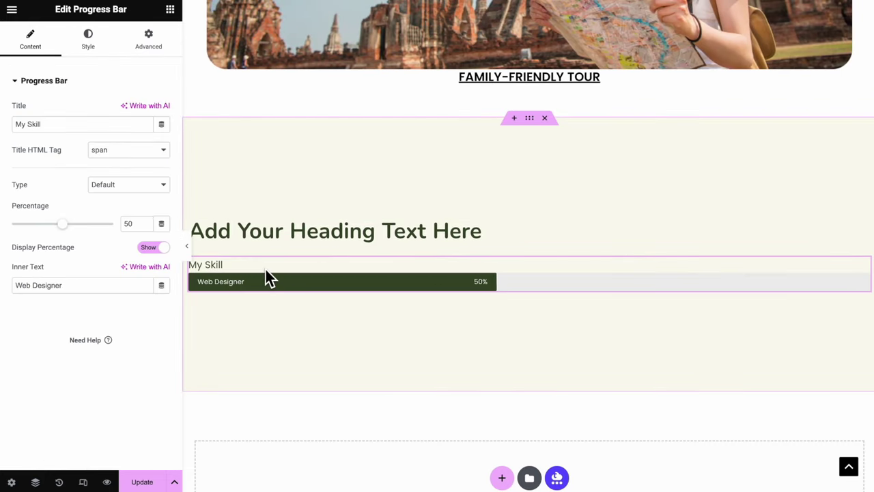
{"action": "triple_click", "coordinate": [273, 230]}
{"action": "type", "text": "Skills"}
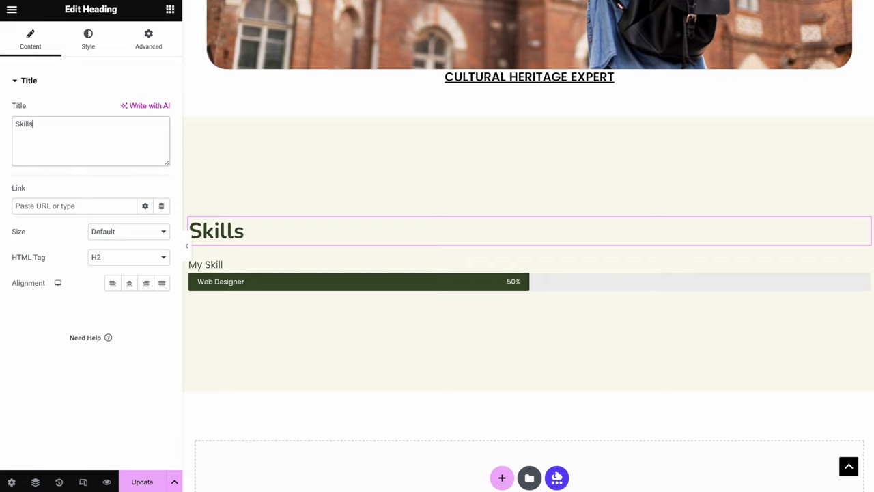
{"action": "left_click", "coordinate": [136, 288]}
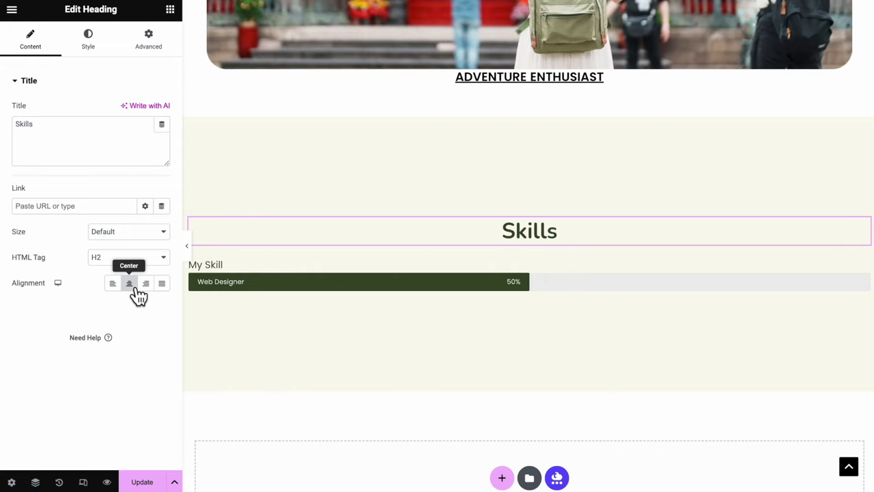
Retitle the progress bar 'Language Expertise', set it to 90%, and clear its inner text
{"action": "left_click", "coordinate": [275, 272]}
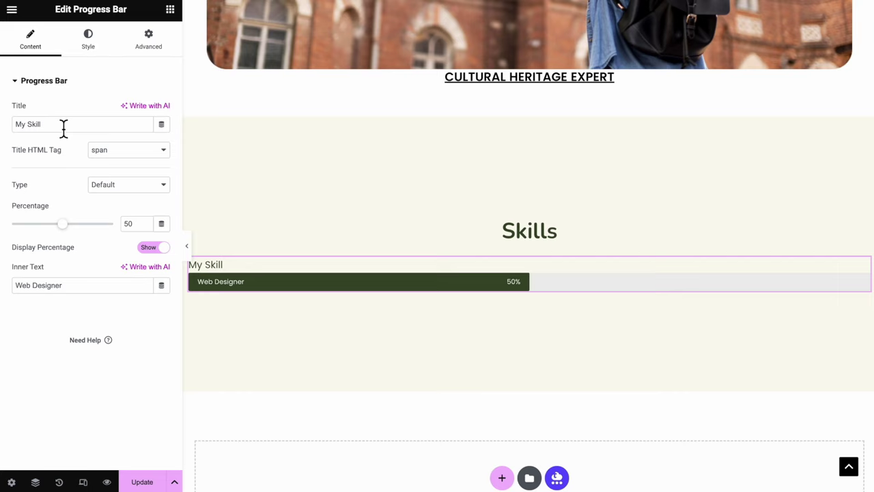
{"action": "left_click_drag", "start_coordinate": [64, 128], "coordinate": [4, 126]}
{"action": "type", "text": "Language Expertis"}
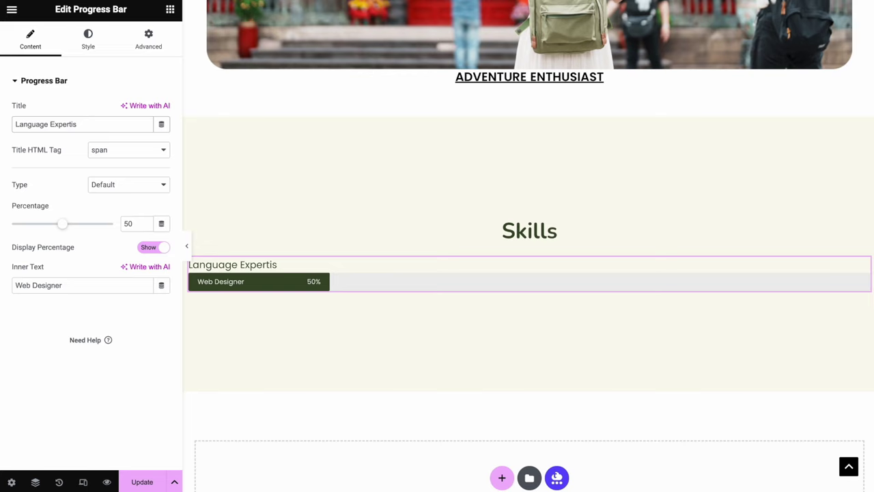
{"action": "type", "text": "e"}
{"action": "double_click", "coordinate": [130, 223]}
{"action": "type", "text": "90"}
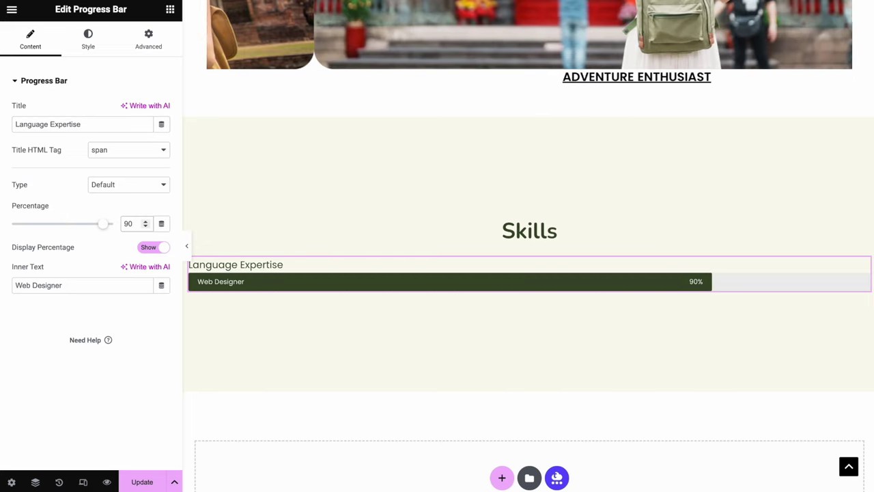
{"action": "left_click_drag", "start_coordinate": [98, 290], "coordinate": [4, 290]}
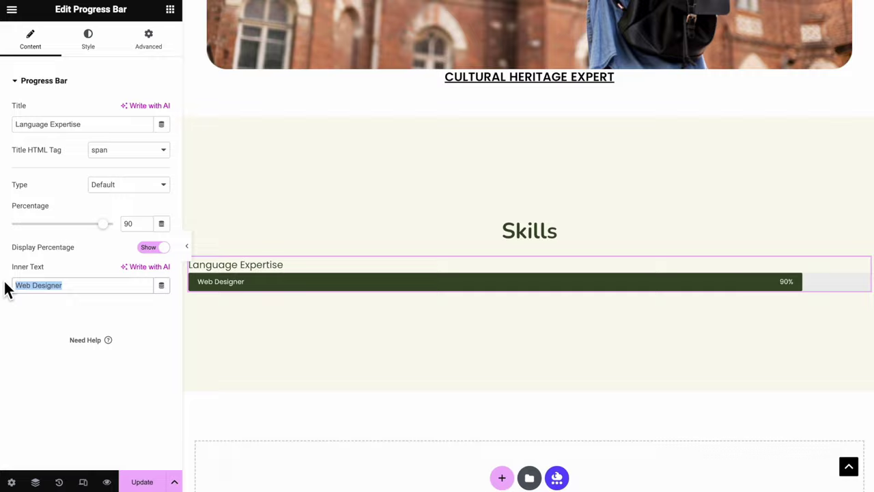
{"action": "key", "text": "BackSpace"}
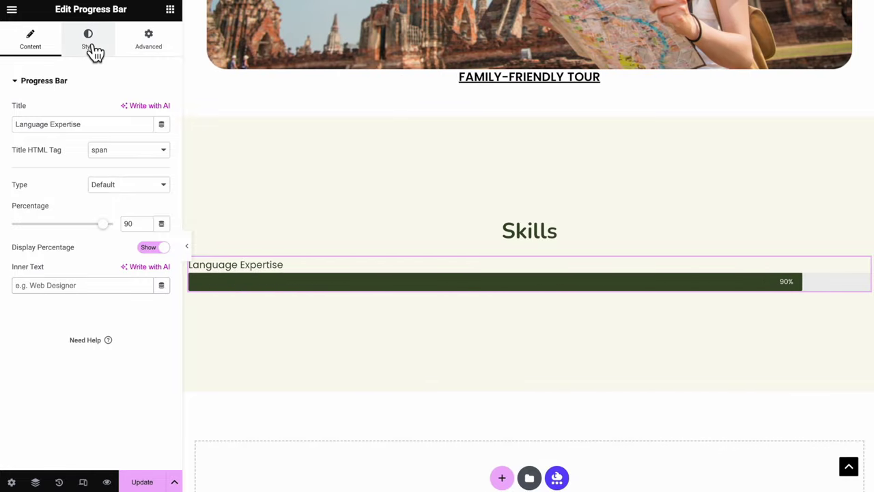
Colour the bar with the Secondary orange-red global colour and round its corners to 50 px
{"action": "left_click", "coordinate": [95, 52]}
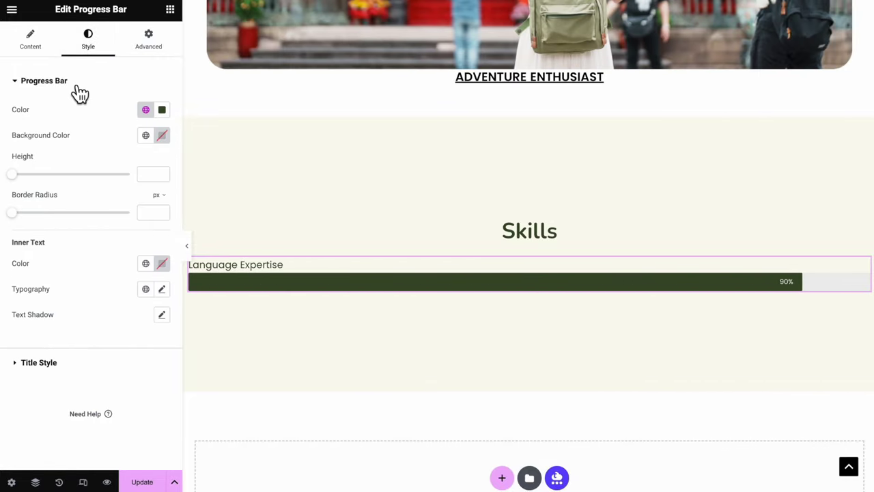
{"action": "left_click", "coordinate": [148, 113]}
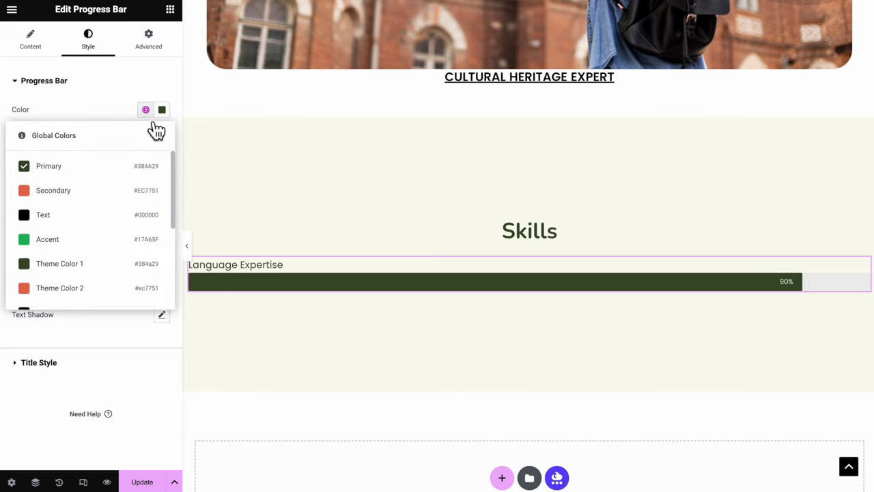
{"action": "left_click", "coordinate": [148, 192]}
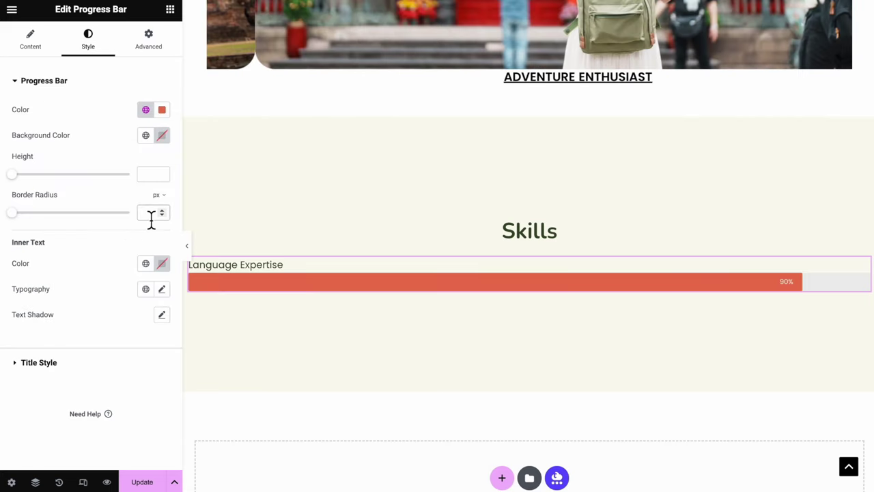
{"action": "left_click", "coordinate": [148, 213]}
{"action": "type", "text": "50"}
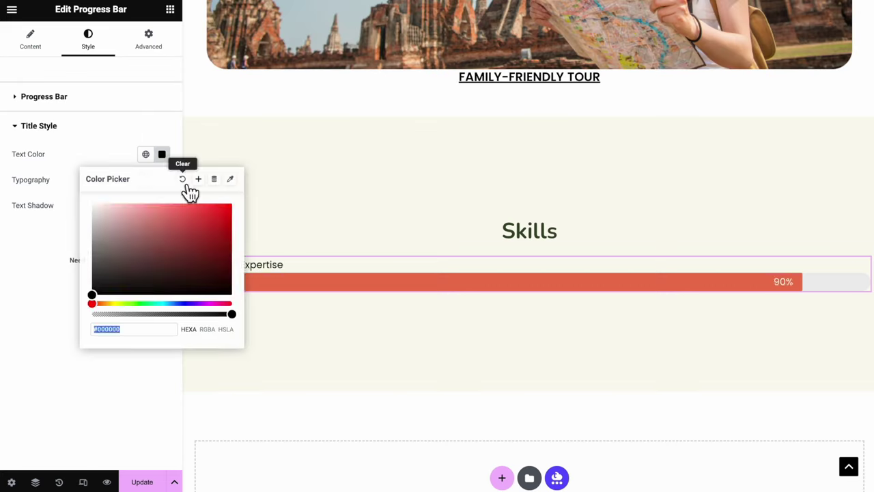
Style the bar title in the Primary colour with the ACCENT global font
{"action": "left_click", "coordinate": [185, 186]}
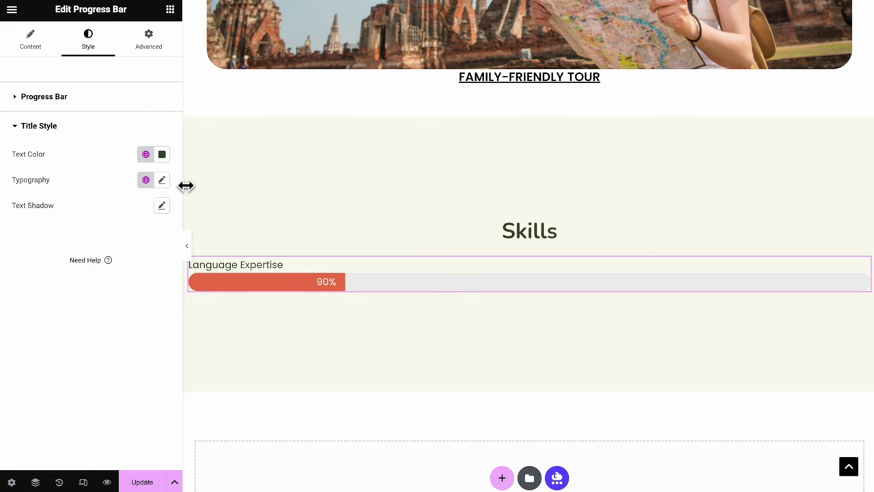
{"action": "left_click", "coordinate": [145, 156]}
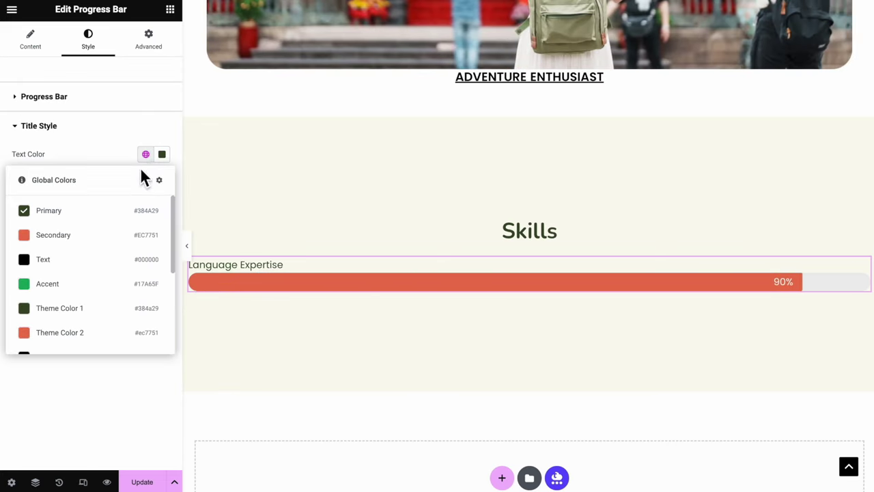
{"action": "left_click", "coordinate": [108, 212]}
{"action": "left_click", "coordinate": [146, 180]}
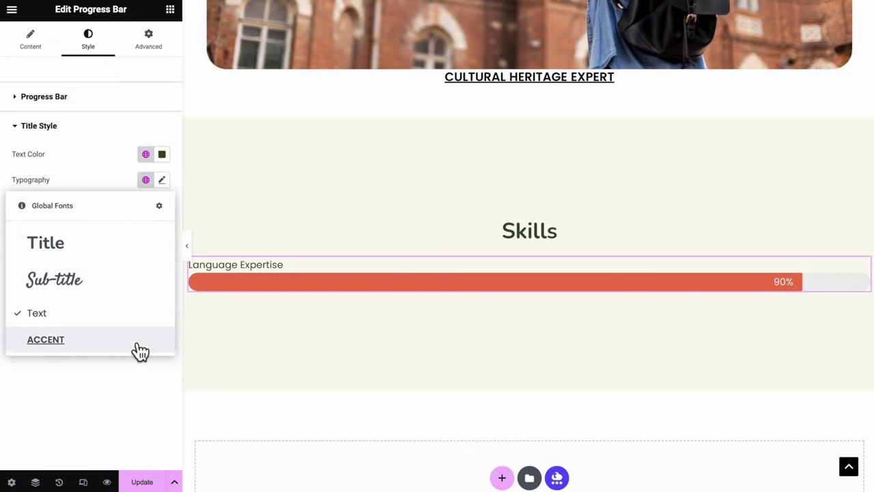
{"action": "left_click", "coordinate": [134, 344]}
Duplicate the Language Expertise progress bar twice for three identical bars
{"action": "left_click", "coordinate": [864, 311]}
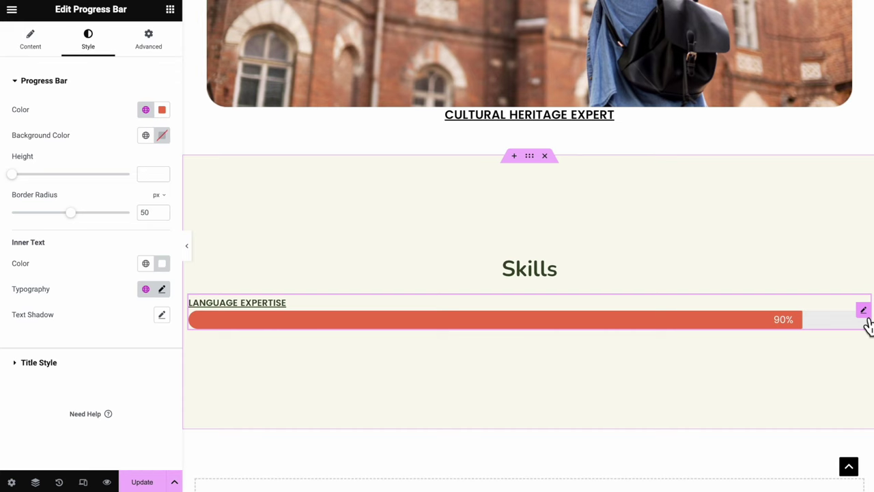
{"action": "right_click", "coordinate": [868, 321]}
{"action": "left_click", "coordinate": [818, 269]}
{"action": "right_click", "coordinate": [869, 331]}
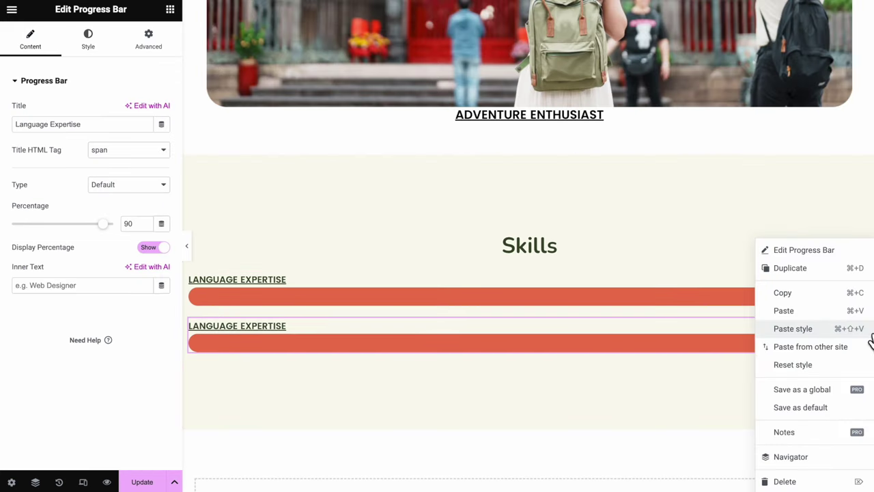
{"action": "left_click", "coordinate": [826, 267]}
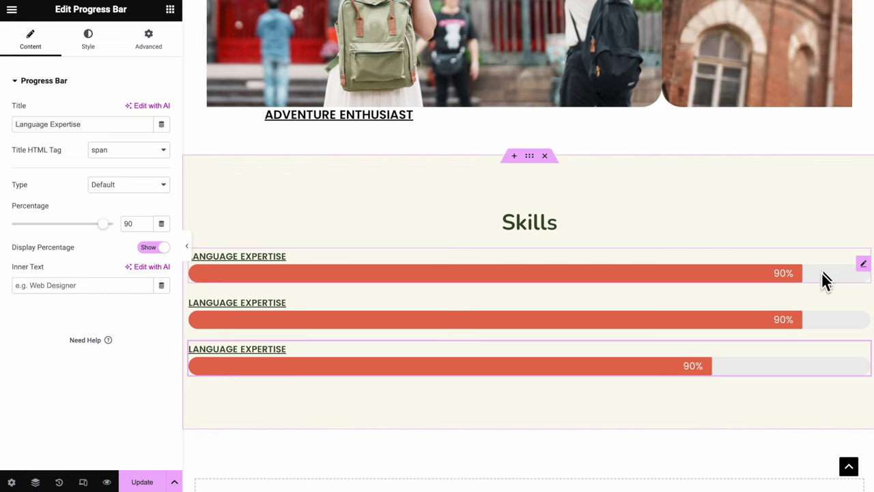
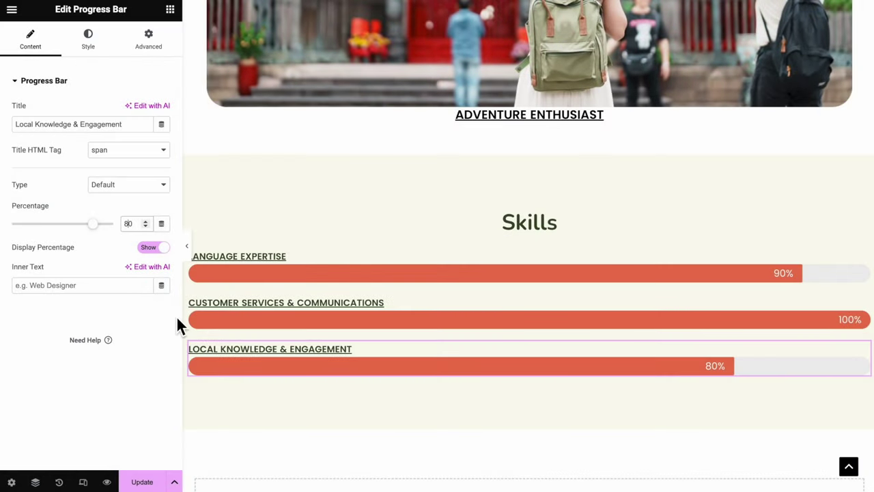
Save the page and add a new one-column section below the Skills area
{"action": "left_click", "coordinate": [142, 481]}
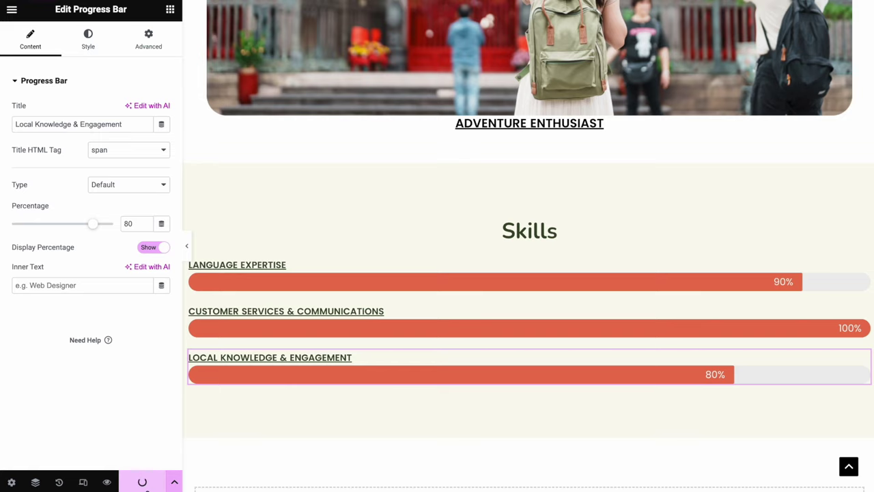
{"action": "scroll", "coordinate": [566, 414], "scroll_direction": "down", "scroll_amount": 3}
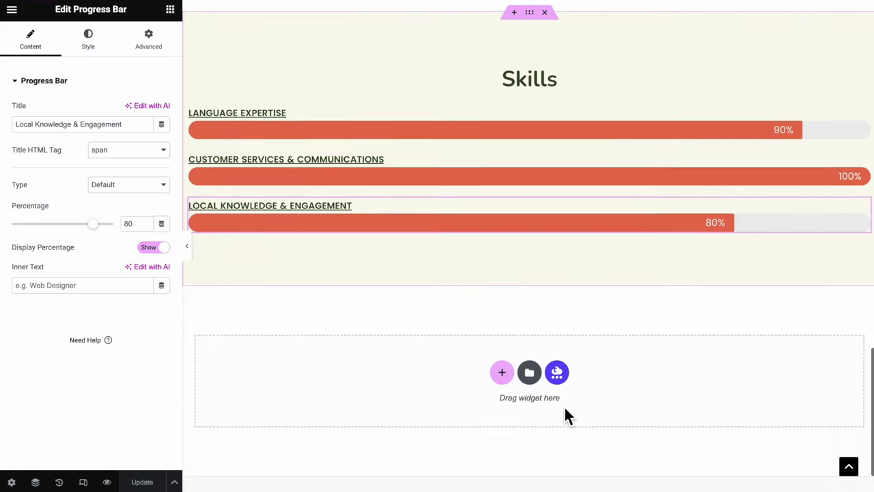
{"action": "left_click", "coordinate": [501, 321]}
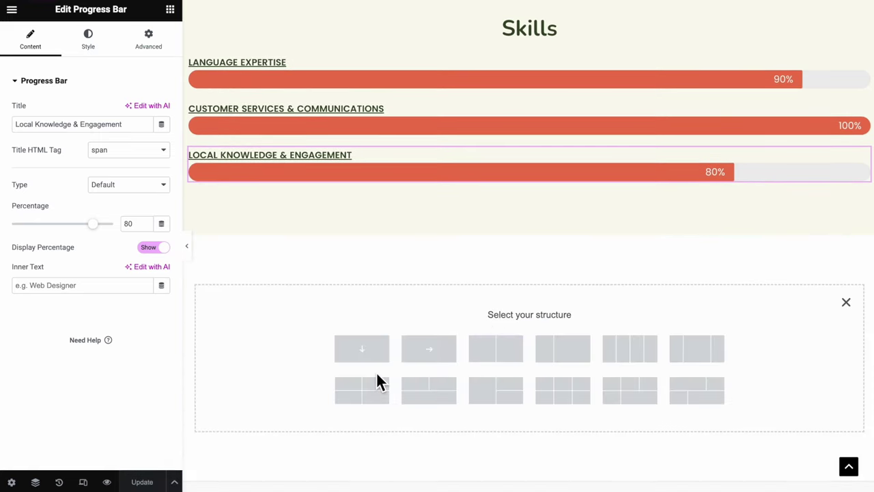
{"action": "left_click", "coordinate": [363, 352]}
Add a centered heading reading 'My Services' with a container beneath it
{"action": "left_click_drag", "start_coordinate": [47, 292], "coordinate": [447, 259]}
{"action": "left_click_drag", "start_coordinate": [48, 198], "coordinate": [340, 237]}
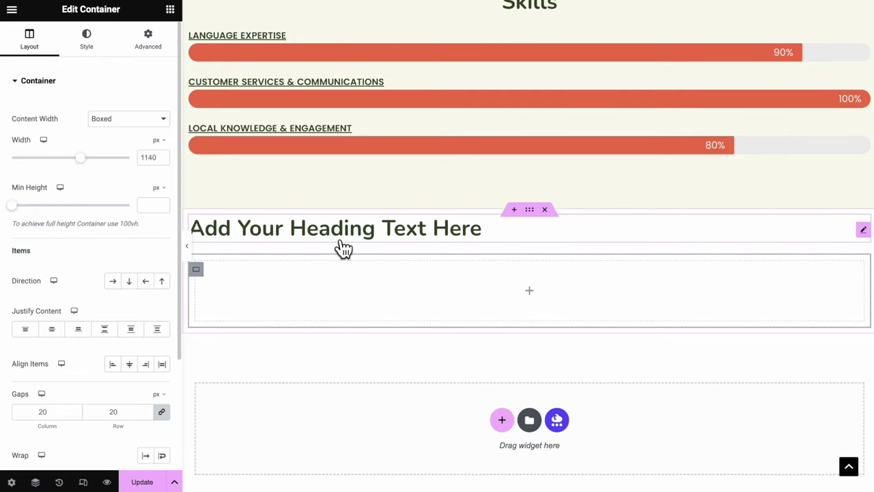
{"action": "triple_click", "coordinate": [341, 250]}
{"action": "type", "text": "My Services"}
{"action": "left_click", "coordinate": [30, 40]}
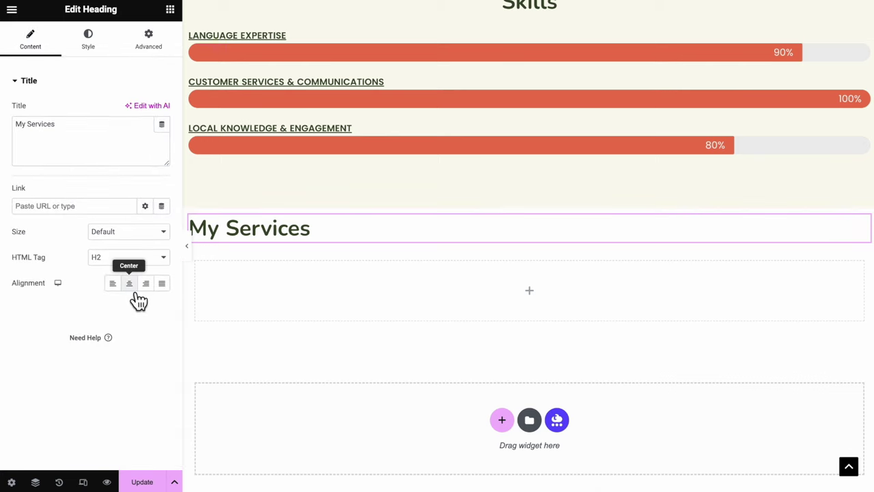
{"action": "left_click", "coordinate": [129, 283]}
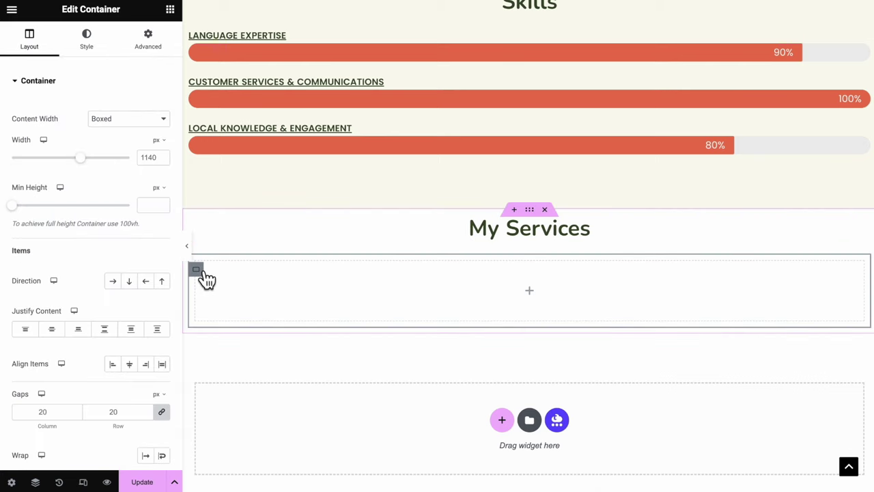
Set the section's Justify Content to Center and nest another container inside it
{"action": "left_click", "coordinate": [60, 332]}
{"action": "left_click", "coordinate": [170, 9]}
{"action": "left_click_drag", "start_coordinate": [49, 191], "coordinate": [488, 275]}
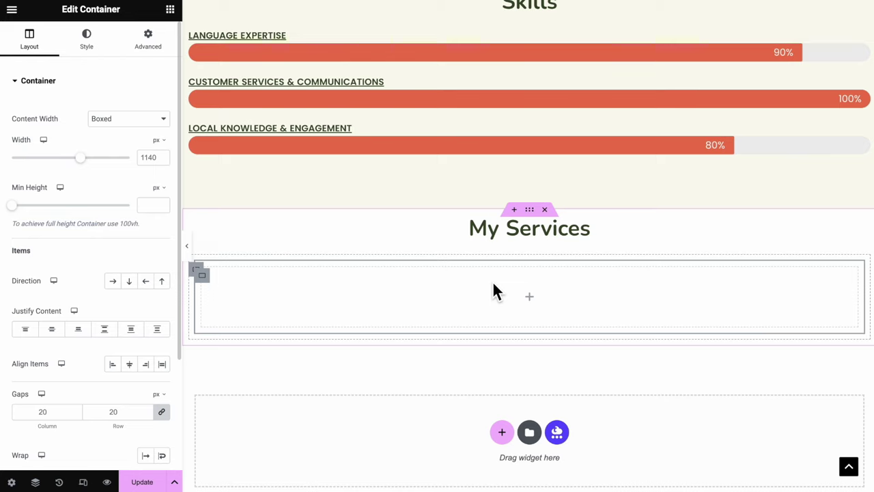
{"action": "left_click", "coordinate": [539, 214]}
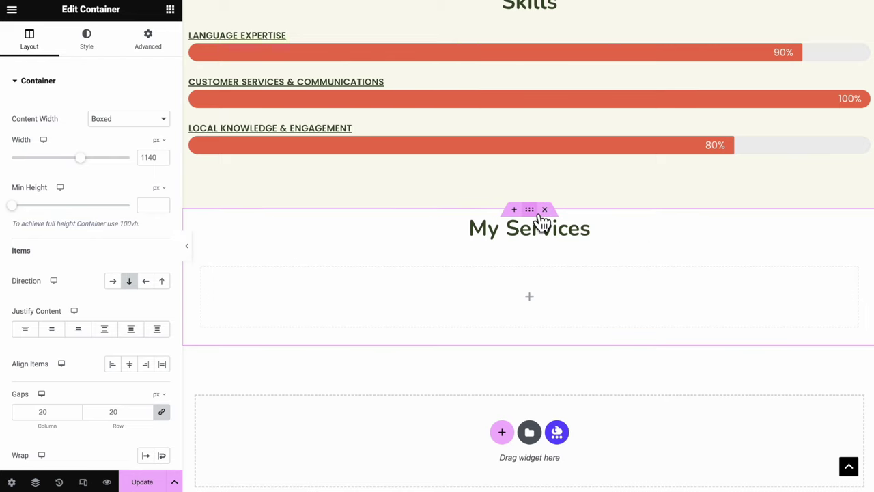
Open the Navigator and select the innermost empty container under My Services
{"action": "right_click", "coordinate": [530, 209]}
{"action": "left_click", "coordinate": [566, 451]}
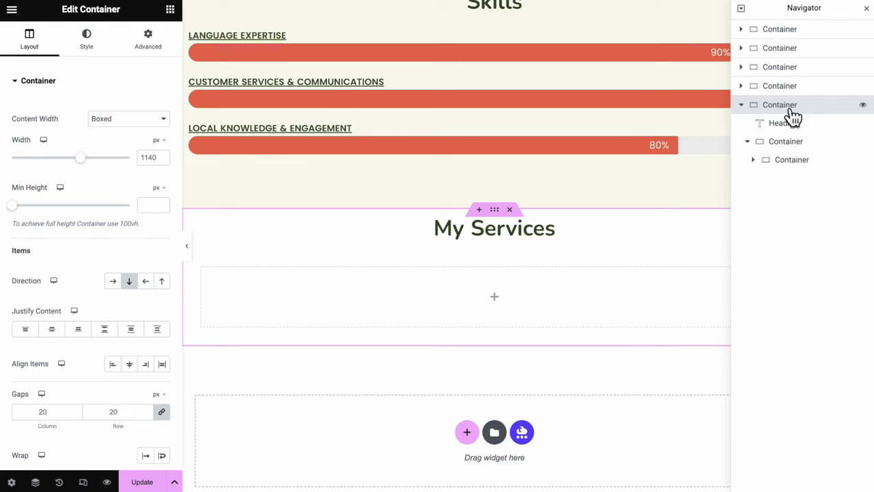
{"action": "left_click", "coordinate": [786, 128]}
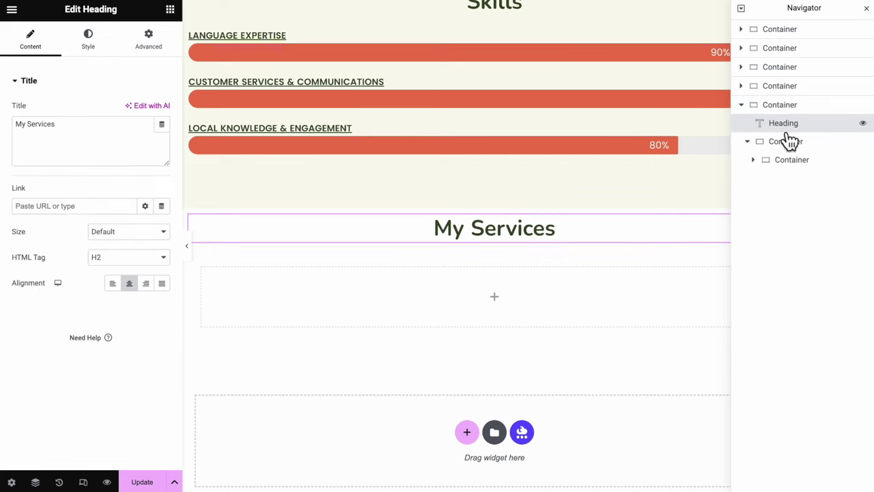
{"action": "left_click", "coordinate": [788, 142]}
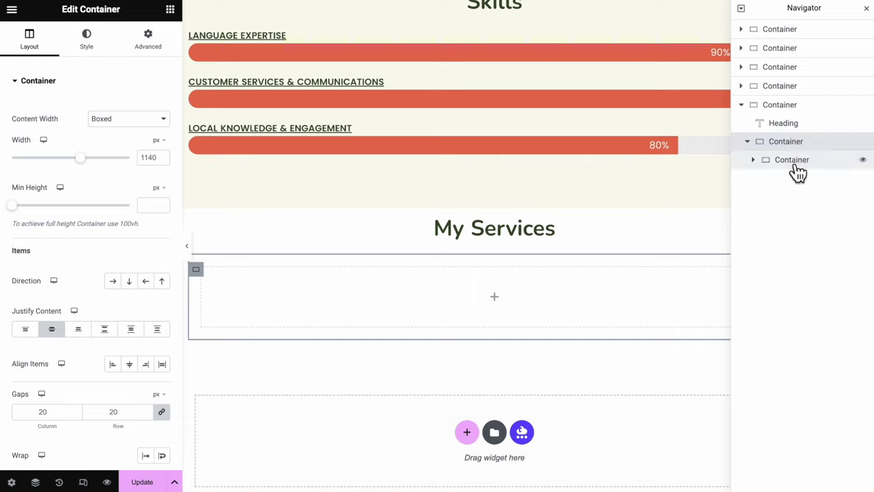
{"action": "left_click", "coordinate": [796, 161]}
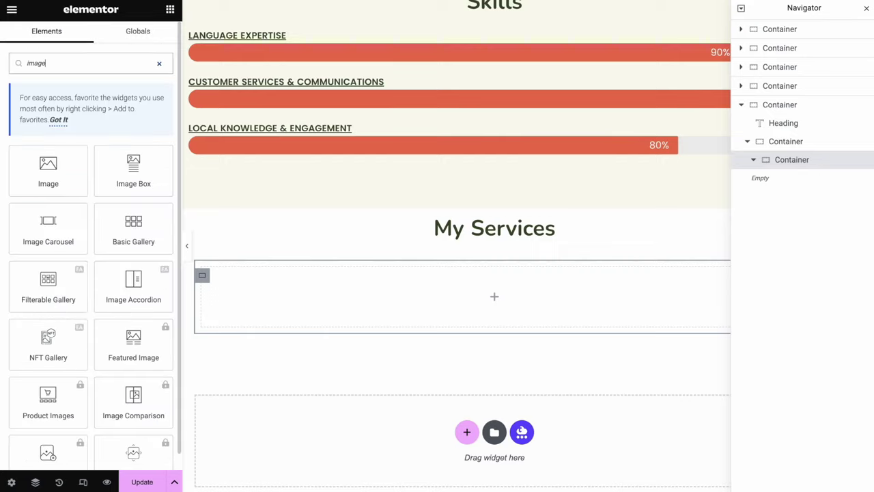
Add an Image Box and an Icon List into the empty container
{"action": "type", "text": "b"}
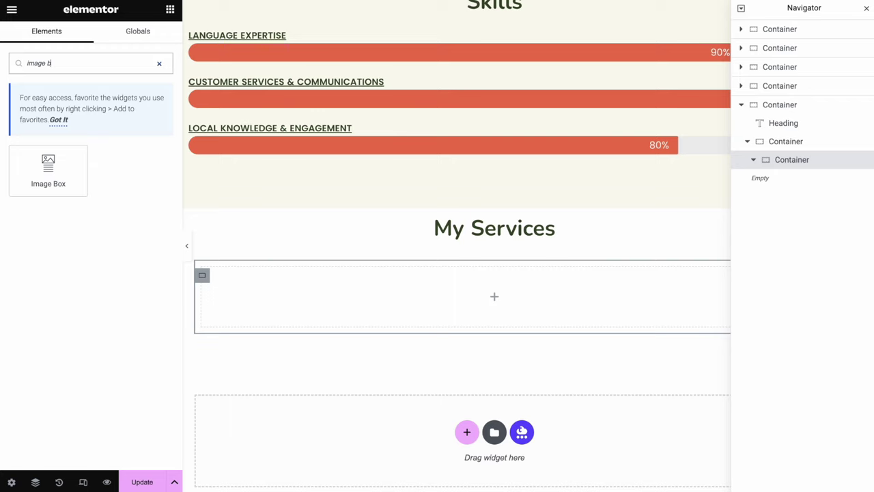
{"action": "left_click_drag", "start_coordinate": [86, 179], "coordinate": [478, 296]}
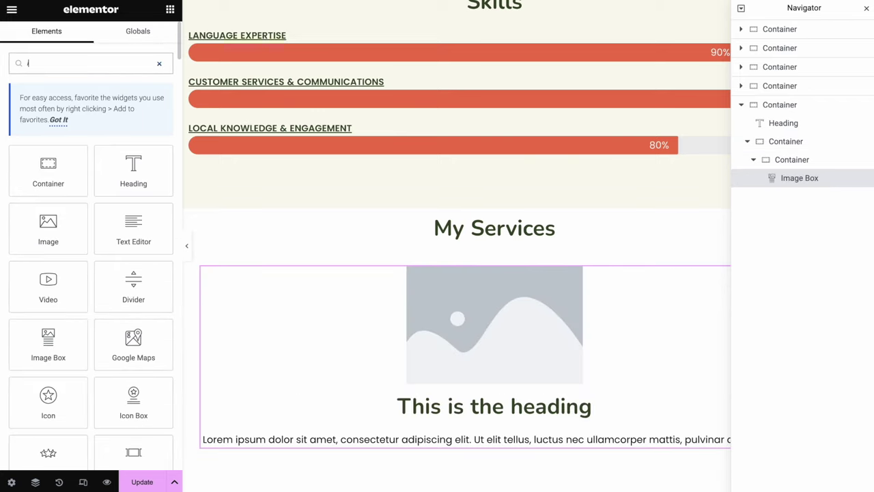
{"action": "type", "text": "icon li"}
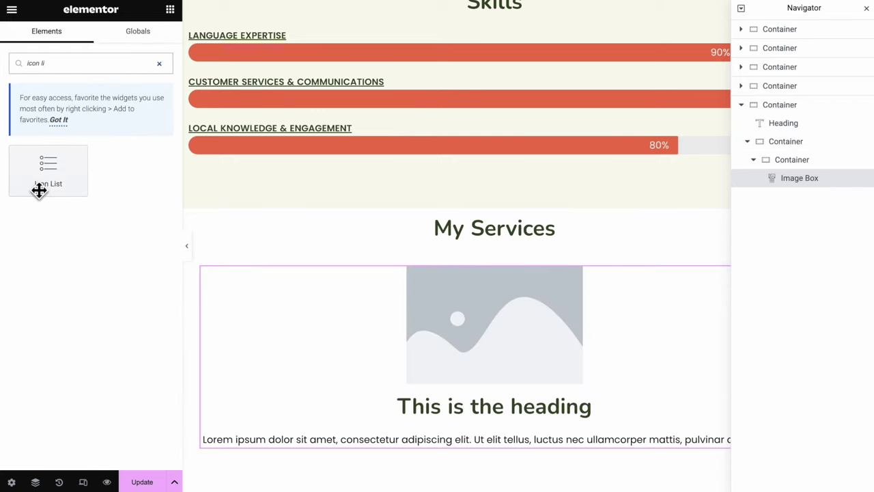
{"action": "left_click_drag", "start_coordinate": [39, 190], "coordinate": [478, 455]}
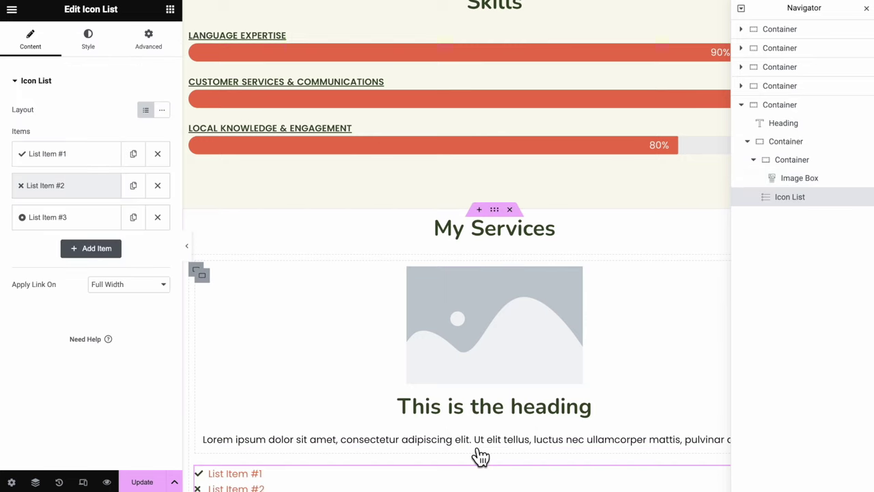
{"action": "left_click", "coordinate": [792, 159]}
{"action": "left_click", "coordinate": [801, 178]}
{"action": "left_click", "coordinate": [799, 196]}
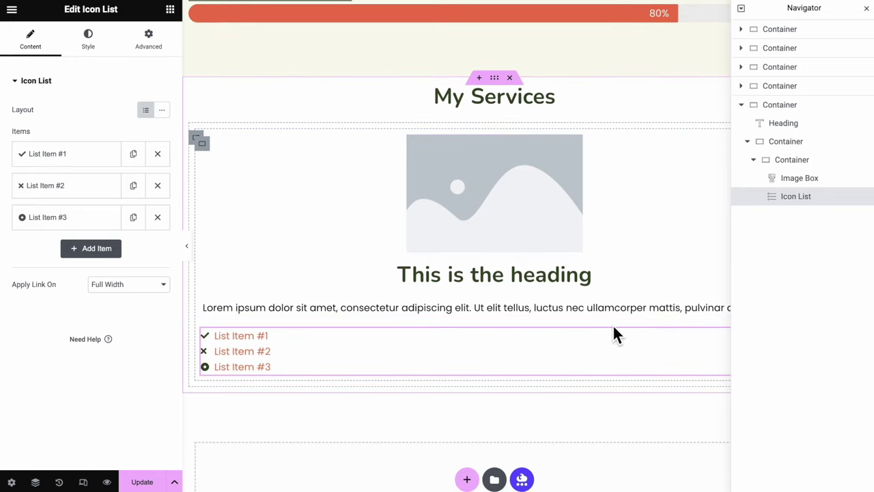
Set the image box's image to the person icon from the media library
{"action": "left_click", "coordinate": [612, 320]}
{"action": "left_click", "coordinate": [122, 160]}
{"action": "left_click", "coordinate": [629, 156]}
{"action": "left_click", "coordinate": [829, 455]}
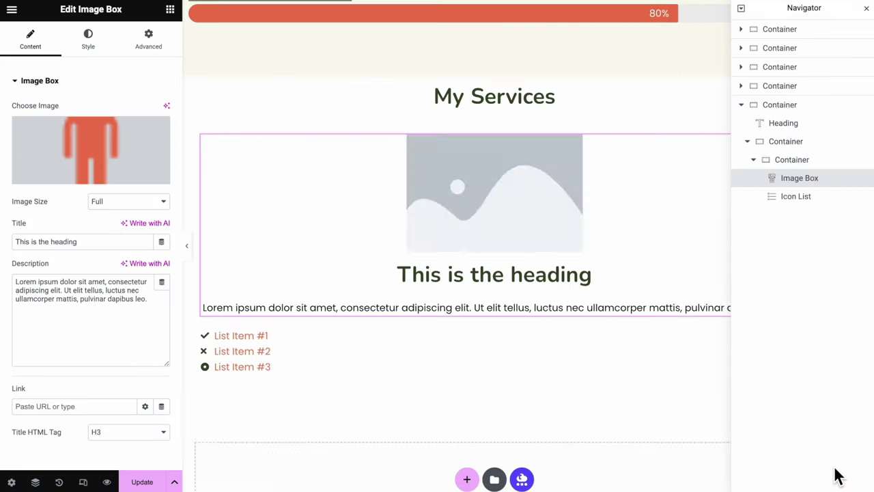
Retitle the image box 'Tailored Adventure for You' and delete its description
{"action": "double_click", "coordinate": [533, 194]}
{"action": "triple_click", "coordinate": [532, 193]}
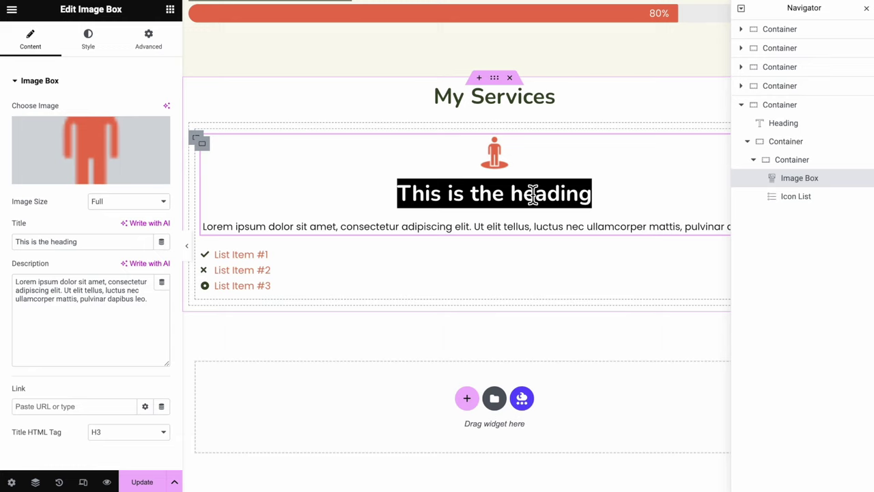
{"action": "type", "text": "Tailored Adventure for You"}
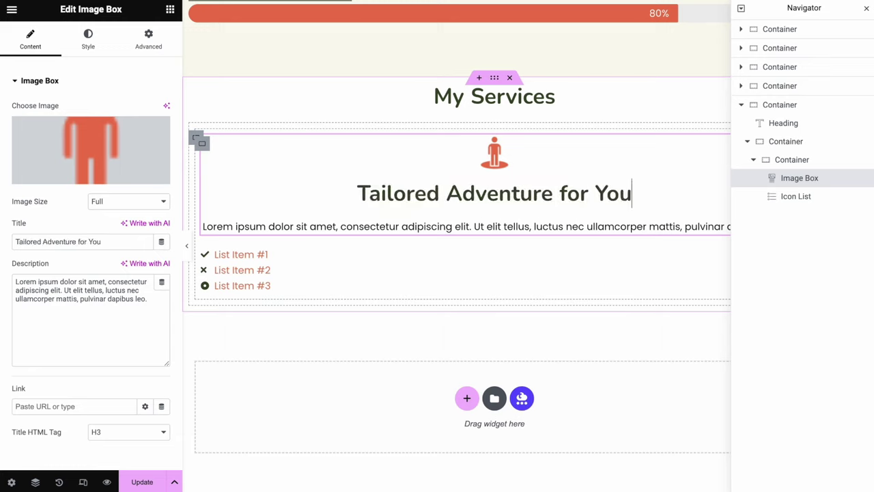
{"action": "triple_click", "coordinate": [459, 228]}
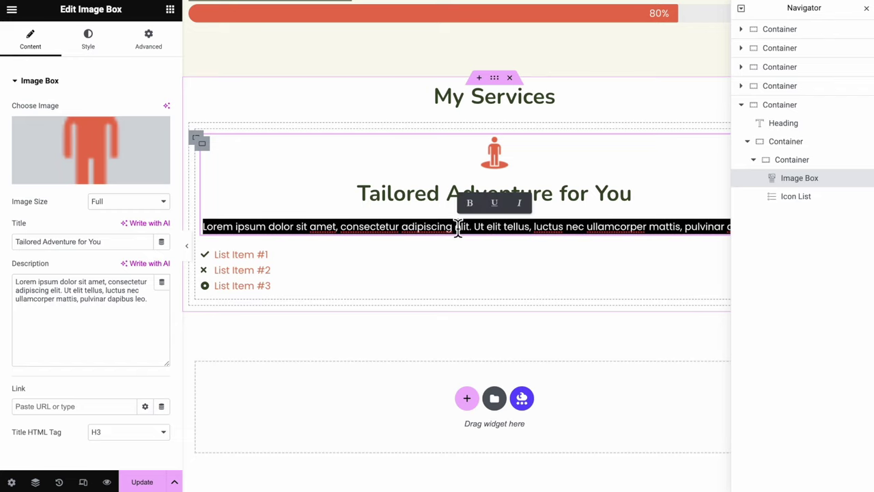
{"action": "key", "text": "BackSpace"}
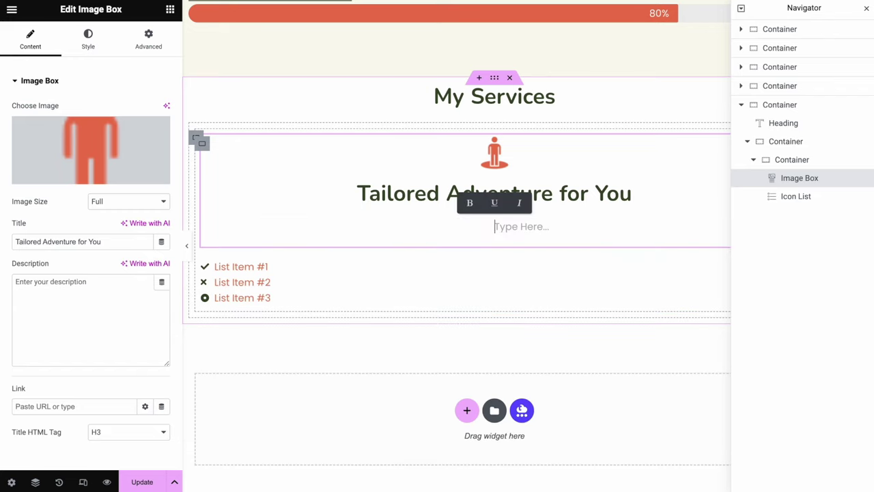
Set the image box title's typography size to 24 px
{"action": "left_click", "coordinate": [47, 82]}
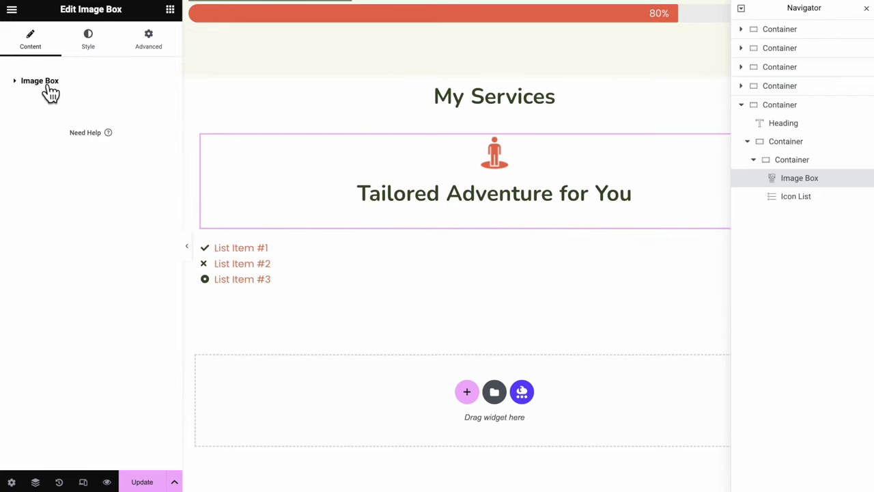
{"action": "left_click", "coordinate": [101, 56]}
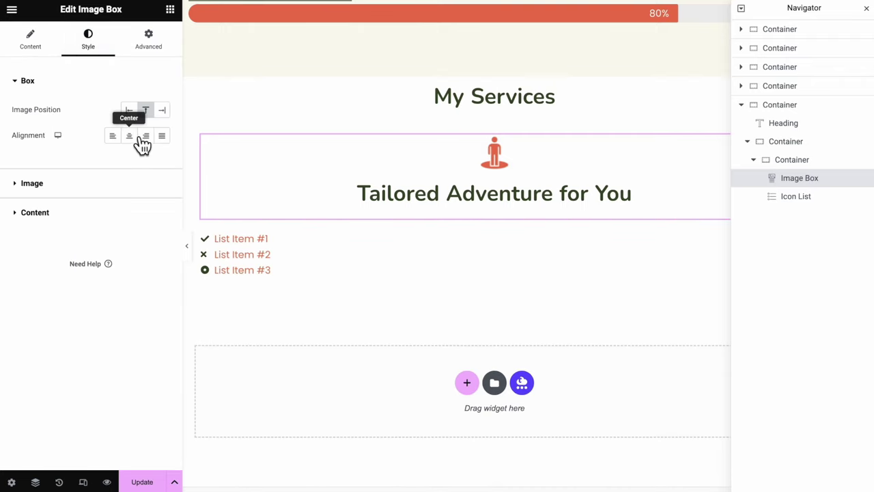
{"action": "left_click", "coordinate": [31, 183]}
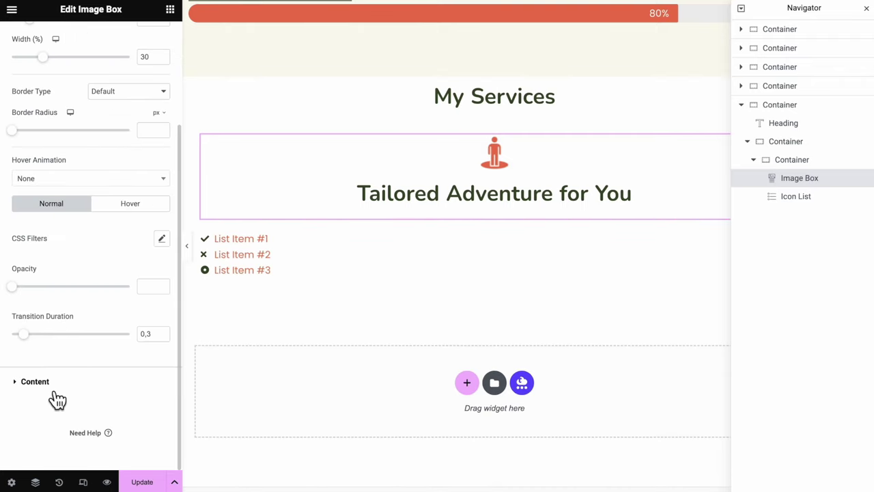
{"action": "left_click", "coordinate": [55, 388]}
{"action": "scroll", "coordinate": [79, 377], "scroll_direction": "down", "scroll_amount": 1}
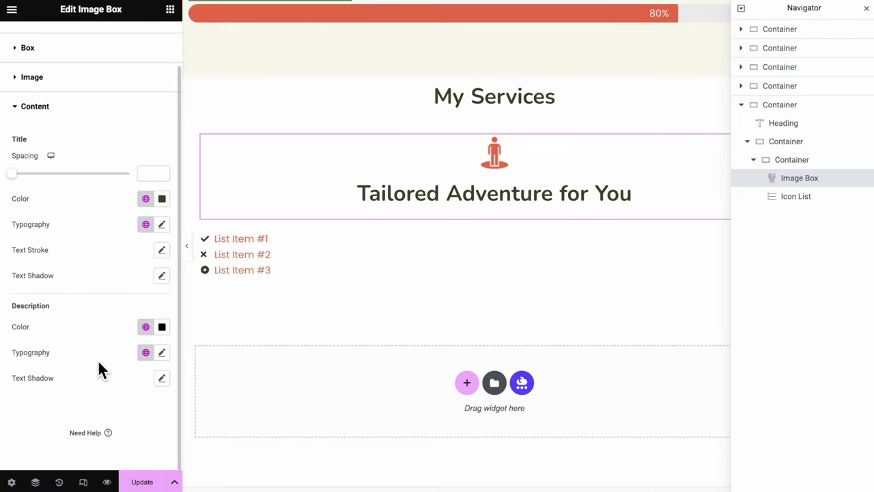
{"action": "left_click", "coordinate": [164, 226]}
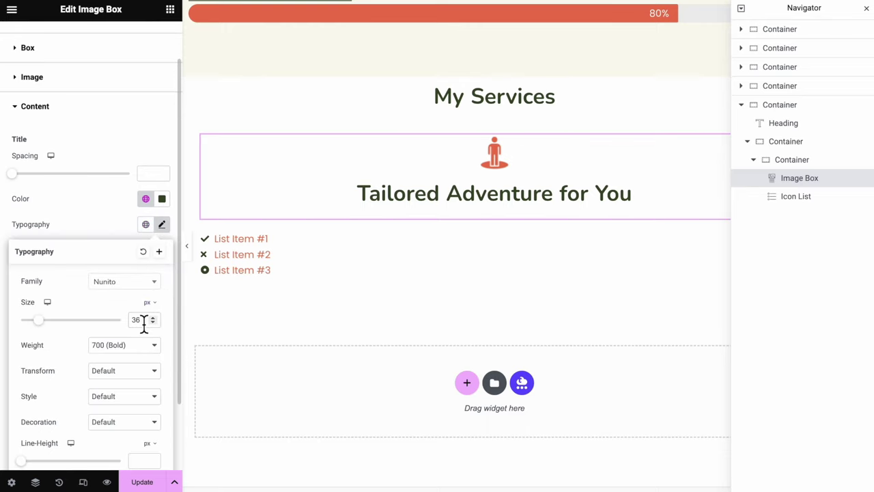
{"action": "type", "text": "24"}
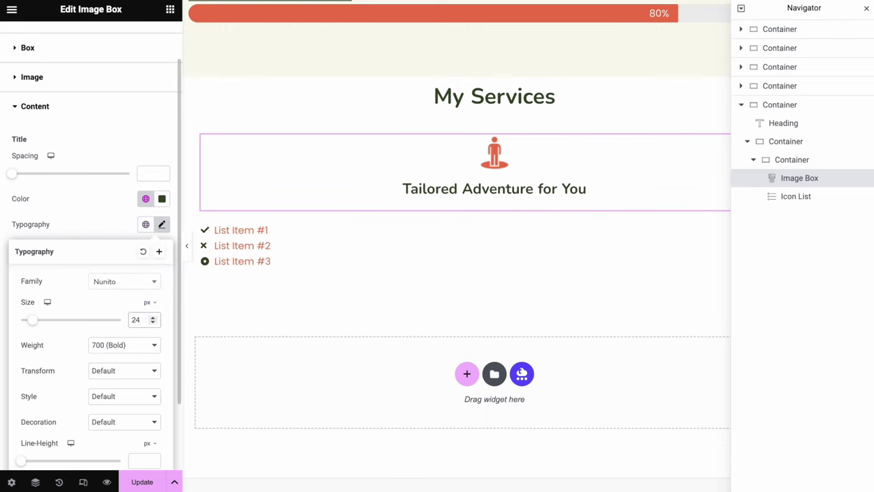
{"action": "left_click", "coordinate": [337, 253]}
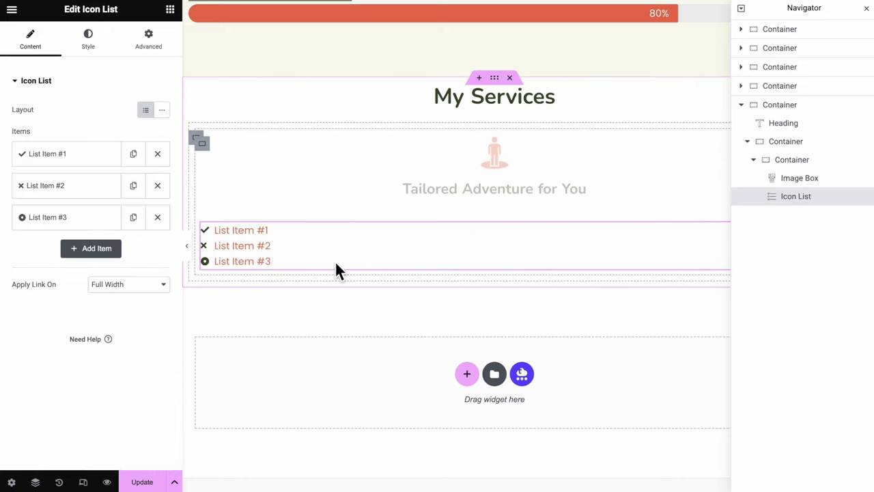
Delete the second and third list items and rename the first 'Customized Tour Packages'
{"action": "left_click", "coordinate": [167, 194]}
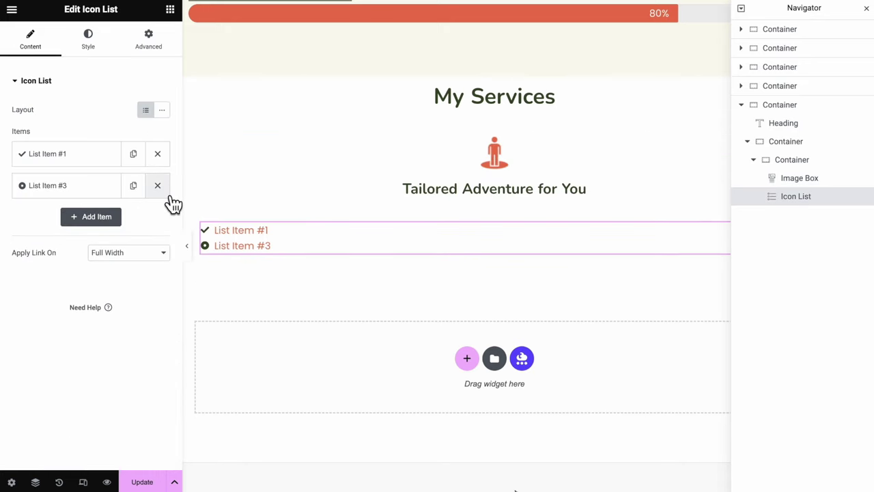
{"action": "left_click", "coordinate": [157, 186]}
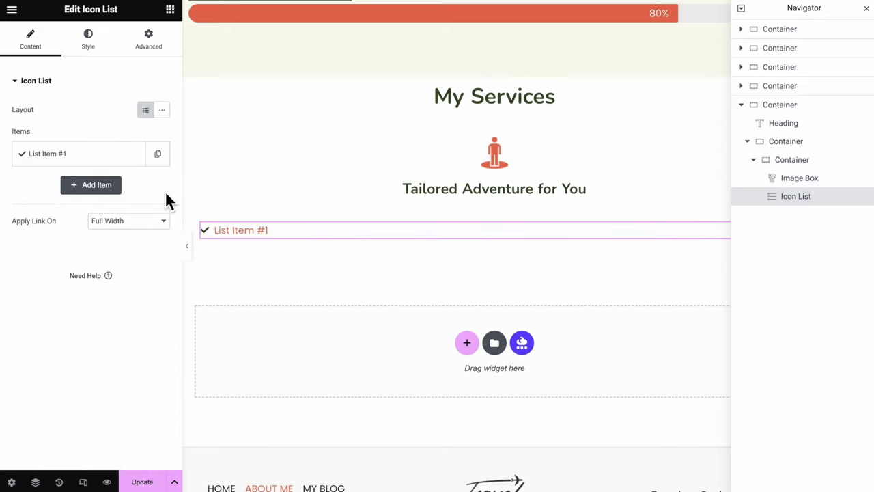
{"action": "left_click", "coordinate": [105, 166]}
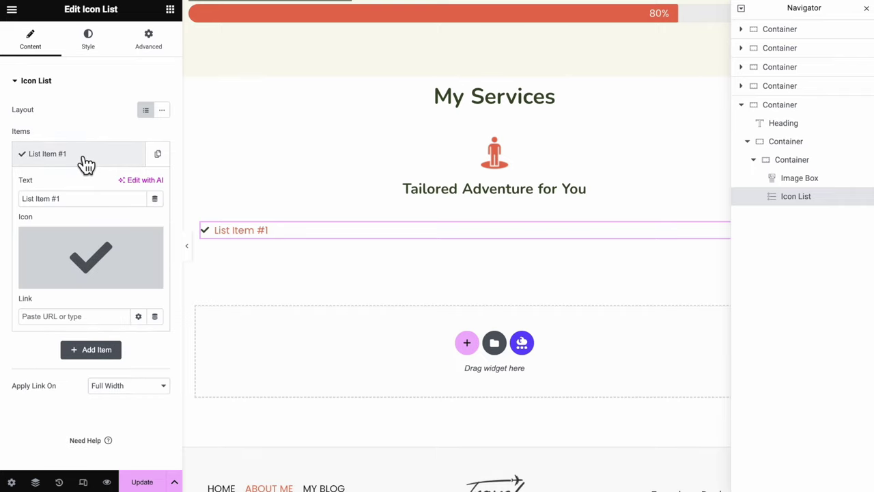
{"action": "triple_click", "coordinate": [68, 198]}
{"action": "type", "text": "Customized Tour Packages"}
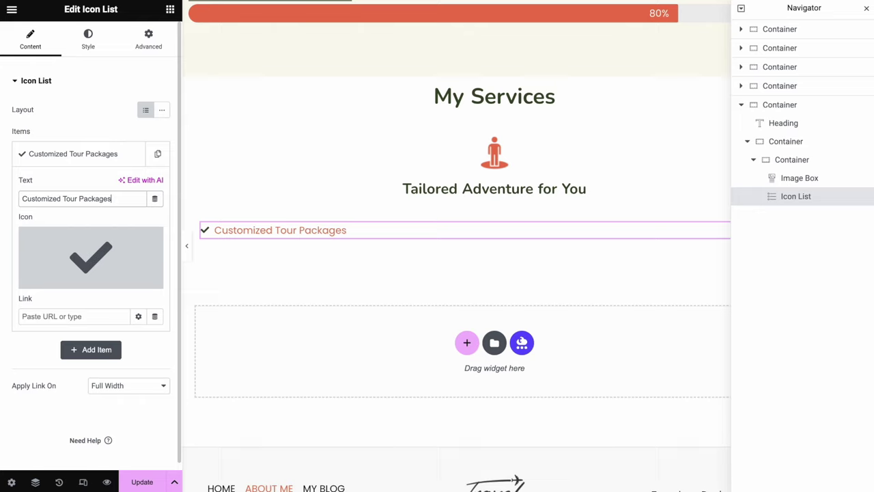
Style the list icons in Accent green, size 15, with a gap of 5
{"action": "left_click", "coordinate": [91, 42]}
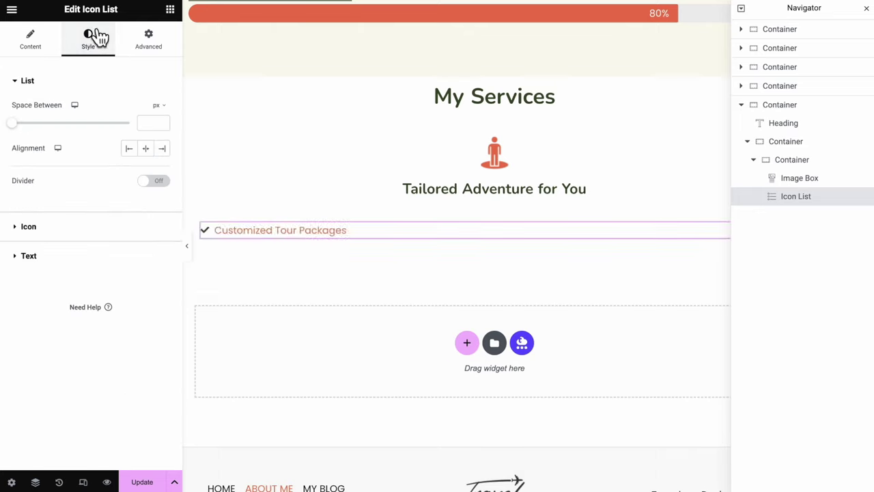
{"action": "left_click", "coordinate": [91, 80]}
{"action": "left_click", "coordinate": [85, 112]}
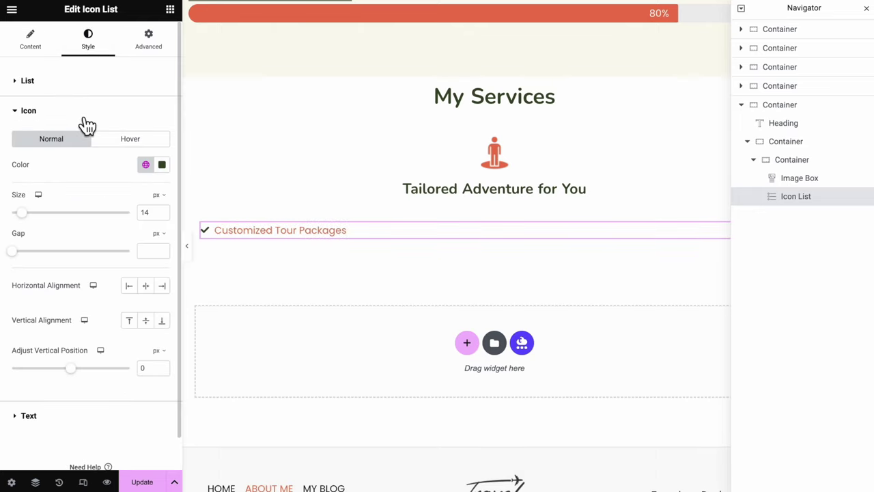
{"action": "left_click", "coordinate": [146, 167]}
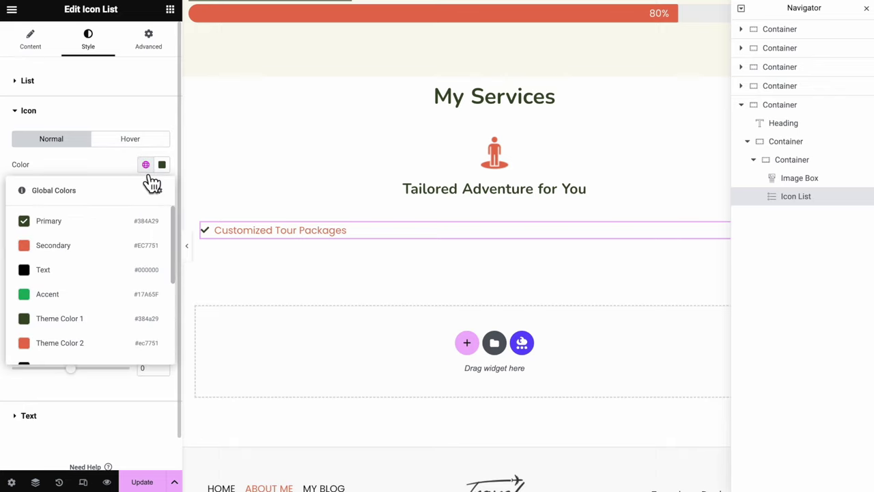
{"action": "left_click", "coordinate": [133, 294]}
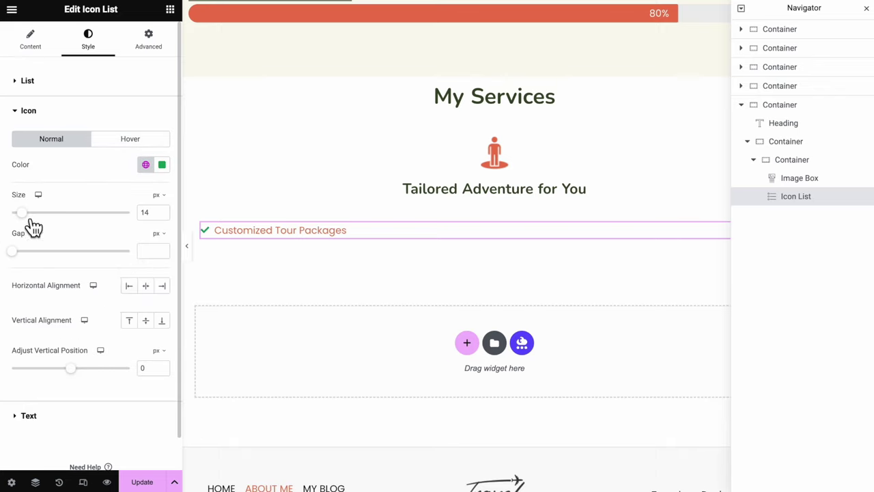
{"action": "left_click_drag", "start_coordinate": [34, 222], "coordinate": [30, 222]}
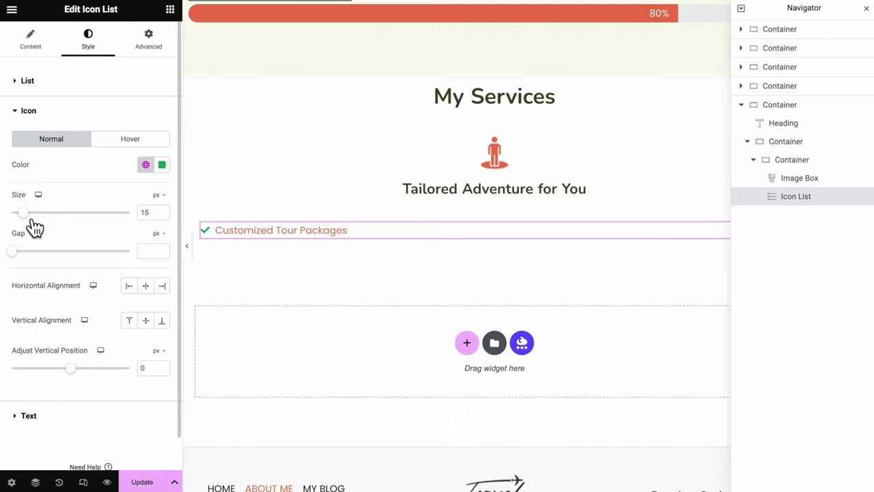
{"action": "left_click", "coordinate": [26, 259]}
{"action": "left_click_drag", "start_coordinate": [26, 258], "coordinate": [30, 258]}
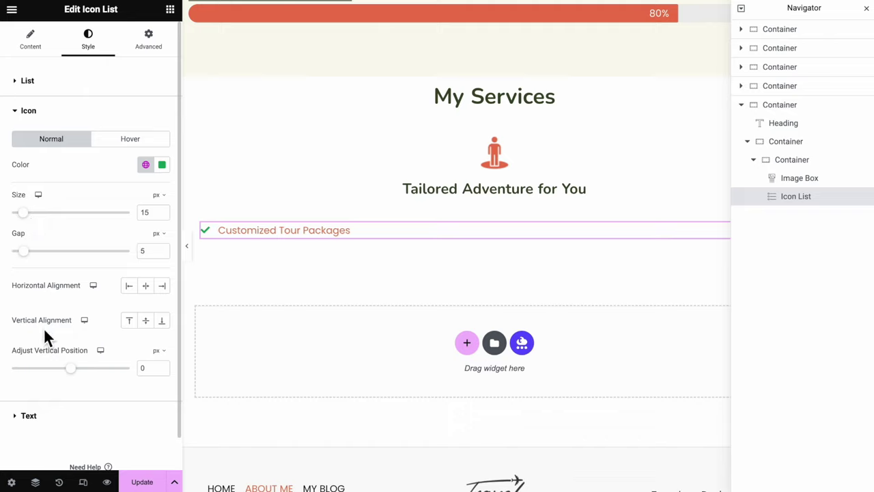
Make the list text the black Text colour at 500 Medium weight
{"action": "scroll", "coordinate": [43, 327], "scroll_direction": "down", "scroll_amount": 1}
{"action": "left_click", "coordinate": [44, 380]}
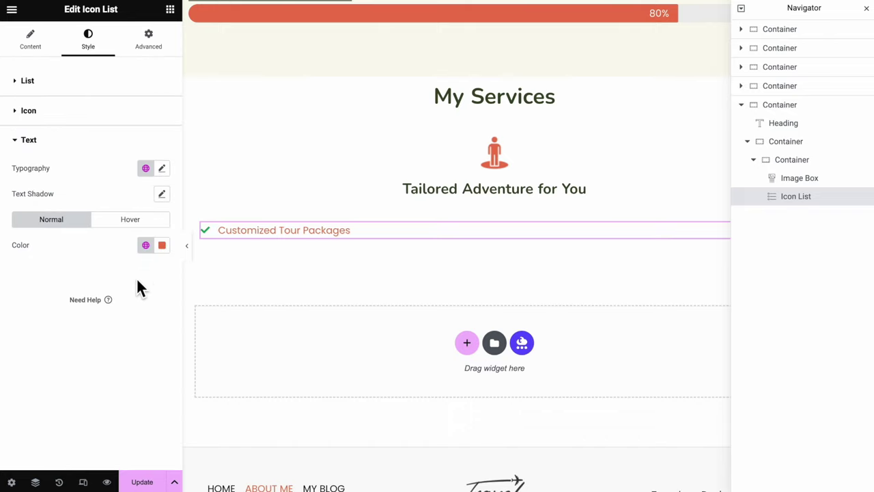
{"action": "left_click", "coordinate": [146, 245]}
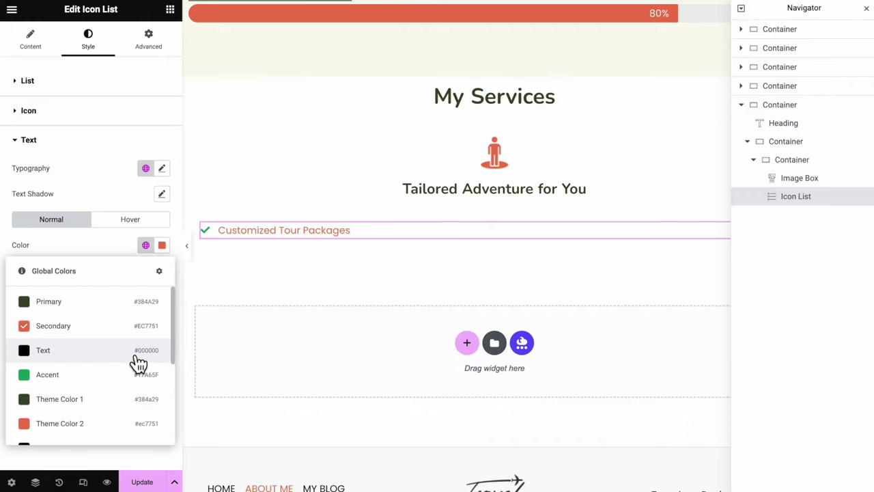
{"action": "left_click", "coordinate": [138, 363]}
{"action": "left_click", "coordinate": [162, 169]}
{"action": "left_click", "coordinate": [140, 287]}
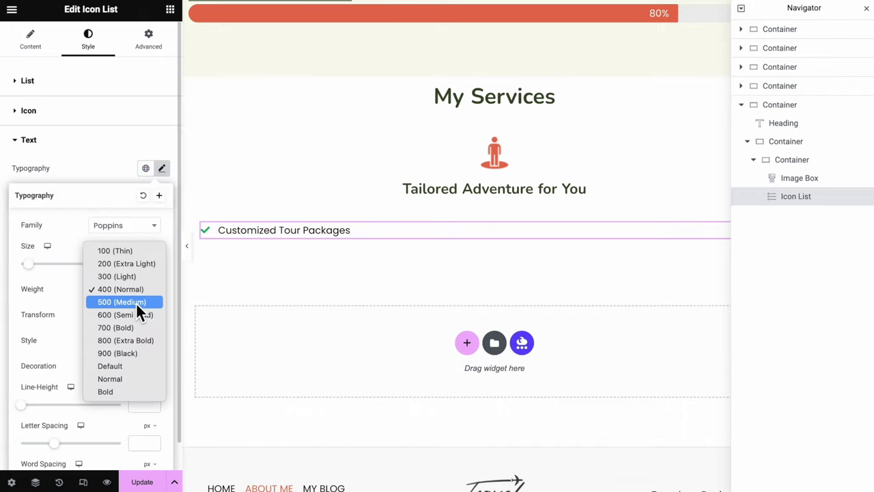
{"action": "left_click", "coordinate": [135, 302]}
{"action": "left_click", "coordinate": [115, 163]}
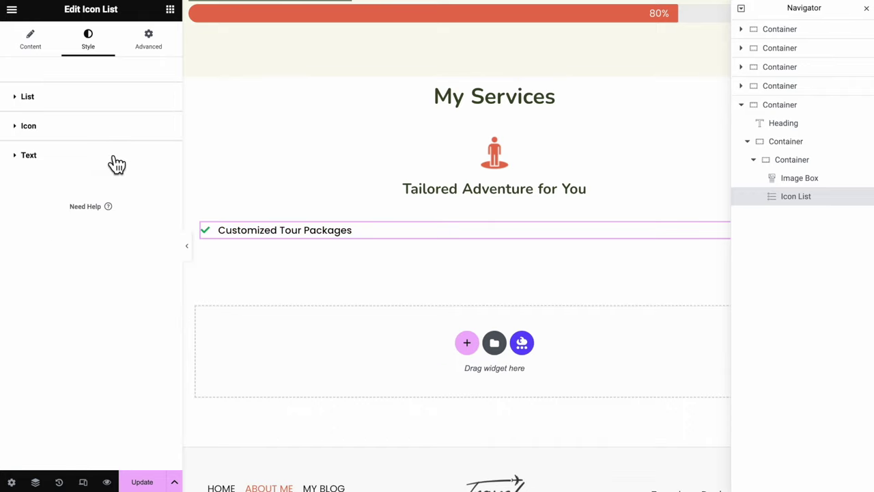
Duplicate the Customized Tour Packages item twice to get three list entries
{"action": "left_click", "coordinate": [47, 56]}
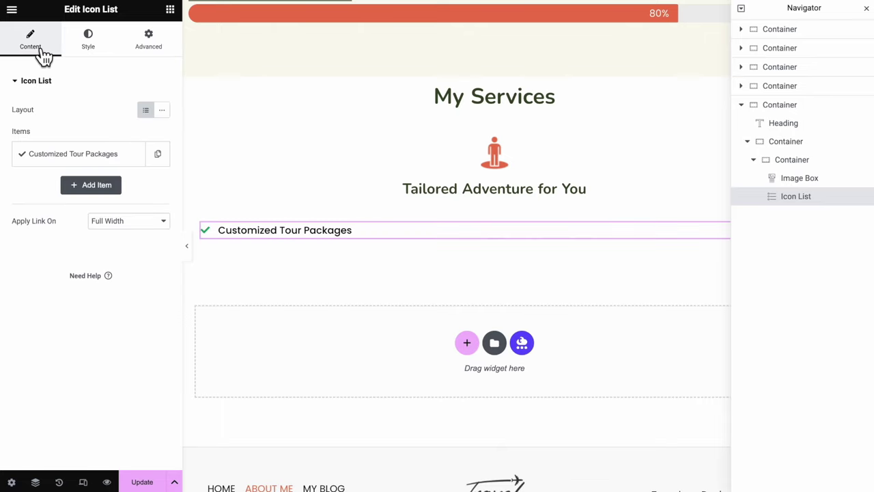
{"action": "left_click", "coordinate": [159, 157]}
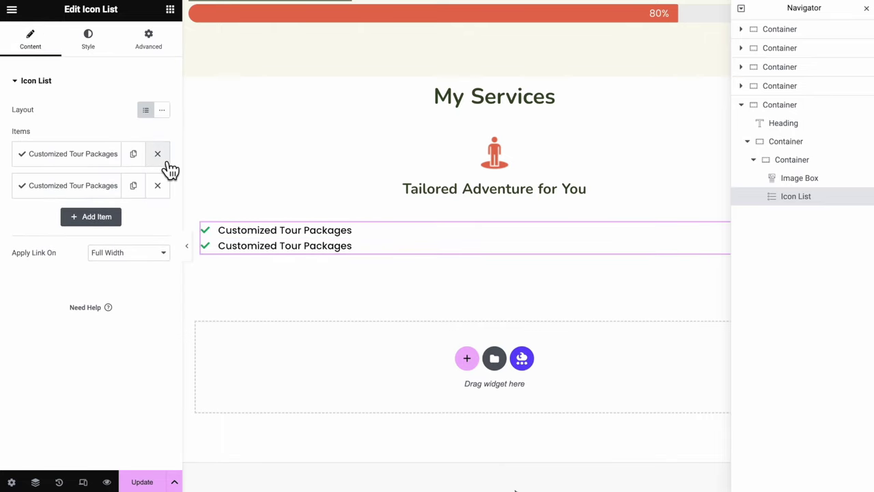
{"action": "left_click", "coordinate": [141, 192]}
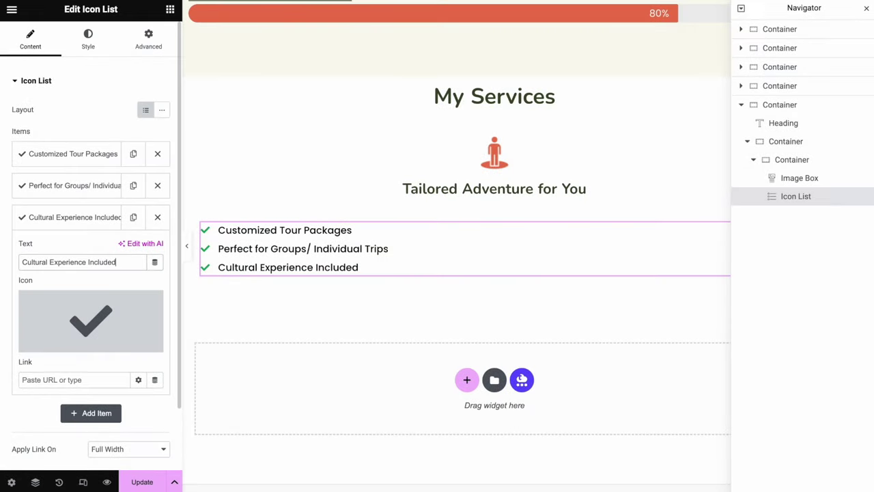
{"action": "left_click", "coordinate": [793, 159]}
Duplicate the service card twice in the Navigator
{"action": "right_click", "coordinate": [785, 160]}
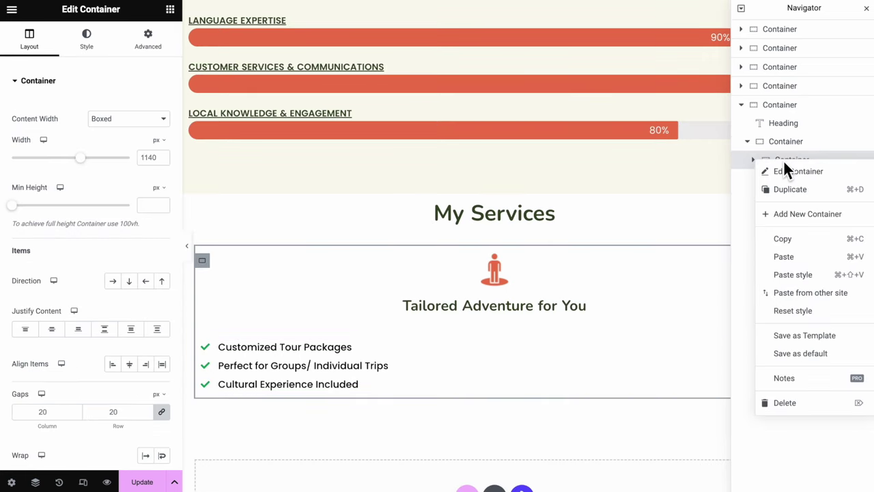
{"action": "left_click", "coordinate": [813, 189]}
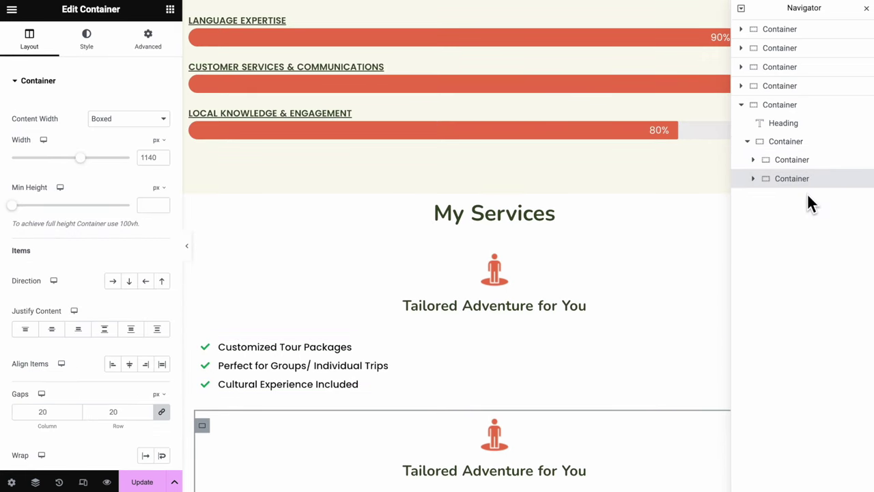
{"action": "right_click", "coordinate": [804, 190]}
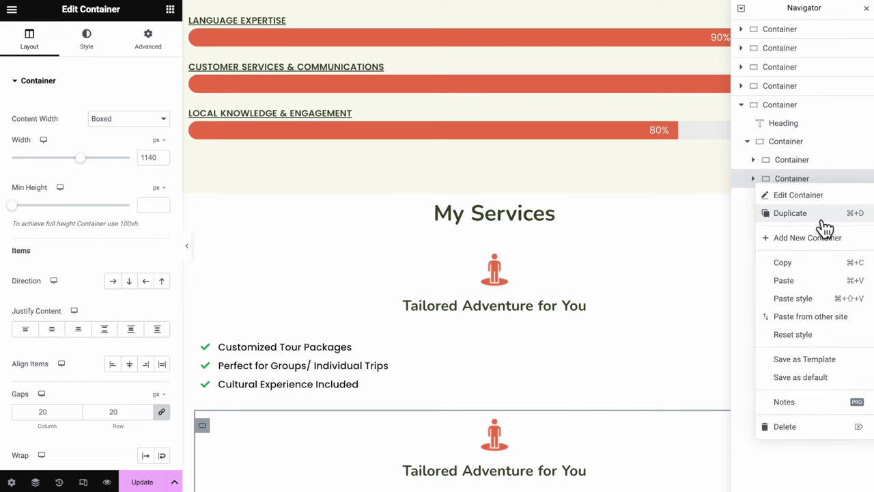
{"action": "left_click", "coordinate": [815, 213]}
Set the parent container's direction to Row so the three cards sit side by side
{"action": "left_click", "coordinate": [785, 141]}
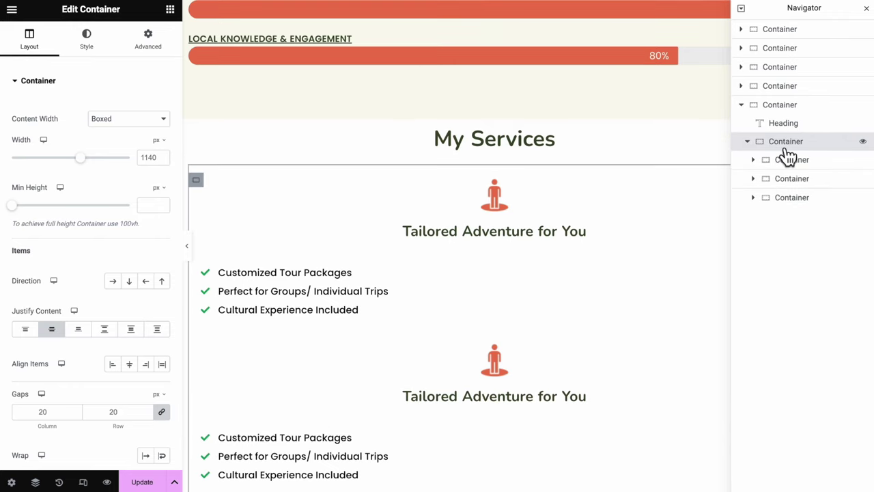
{"action": "left_click", "coordinate": [747, 142]}
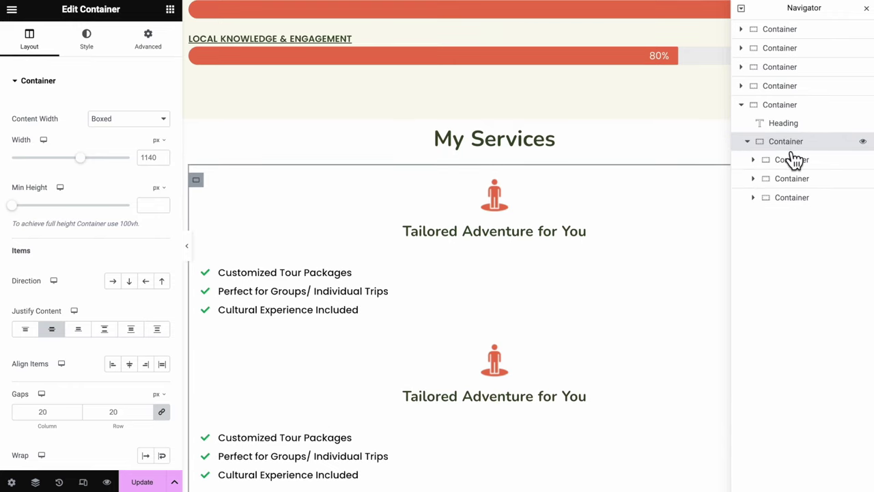
{"action": "left_click", "coordinate": [119, 285]}
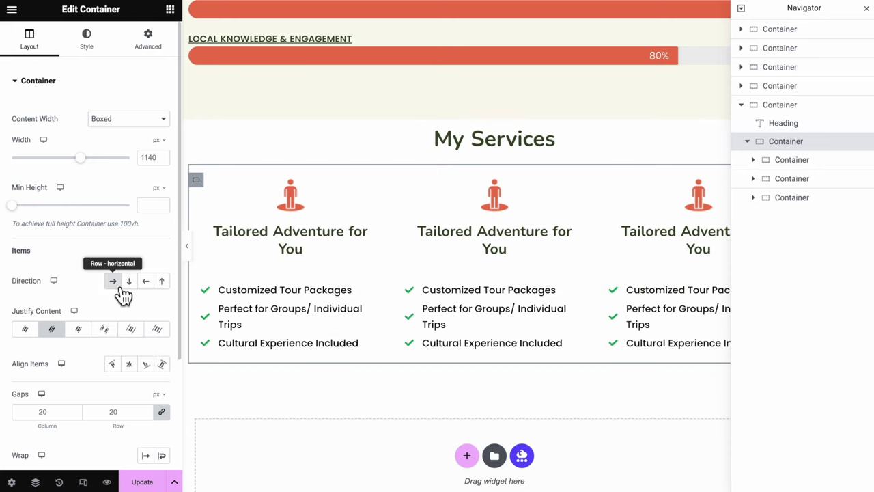
{"action": "left_click", "coordinate": [191, 258]}
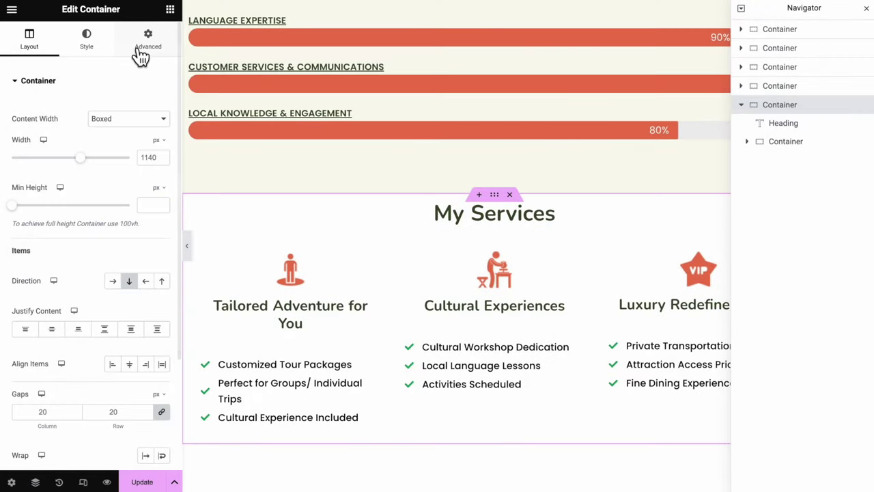
Give the My Services section an unlinked 100 px top margin
{"action": "left_click", "coordinate": [140, 57]}
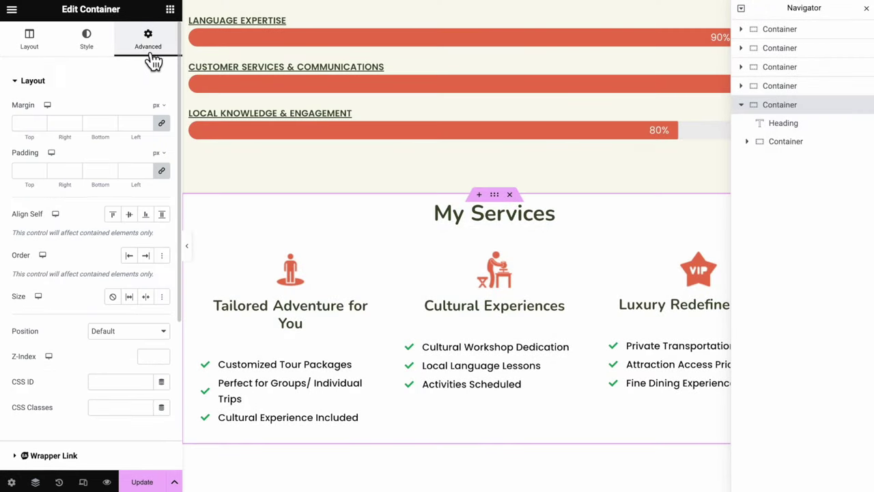
{"action": "left_click", "coordinate": [161, 122]}
{"action": "left_click", "coordinate": [21, 124]}
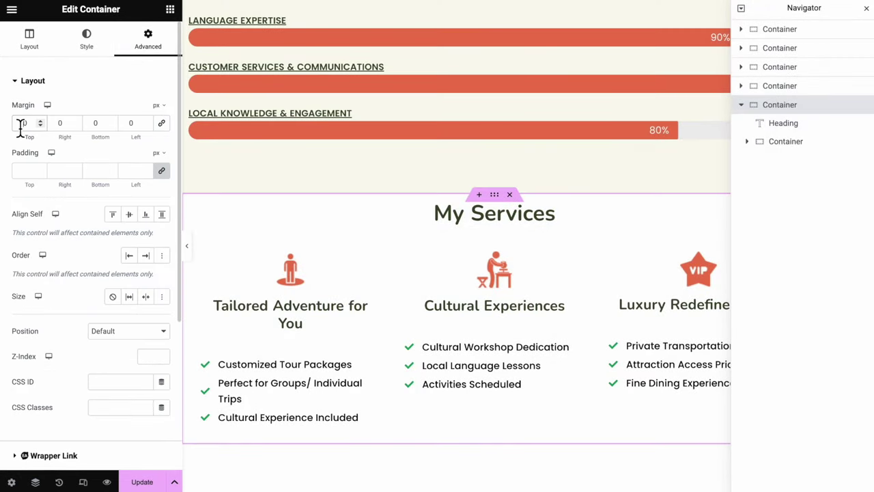
{"action": "type", "text": "100"}
{"action": "scroll", "coordinate": [359, 319], "scroll_direction": "down", "scroll_amount": 2}
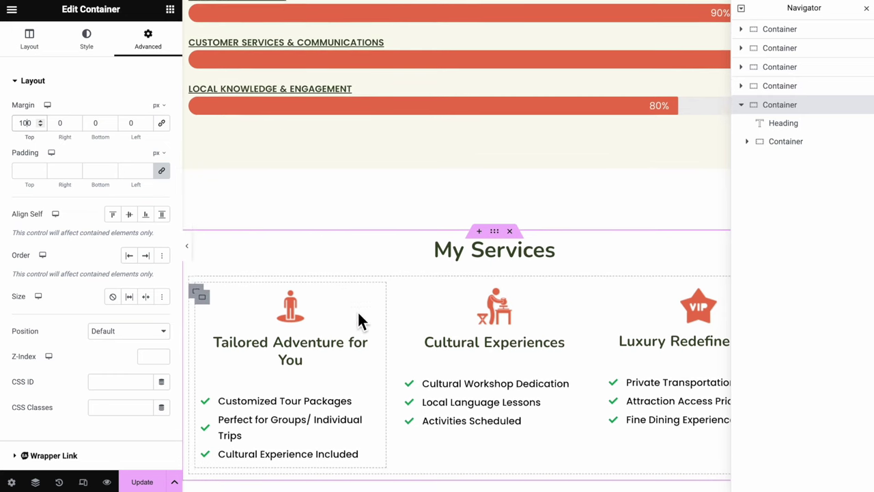
{"action": "scroll", "coordinate": [450, 355], "scroll_direction": "down", "scroll_amount": 1}
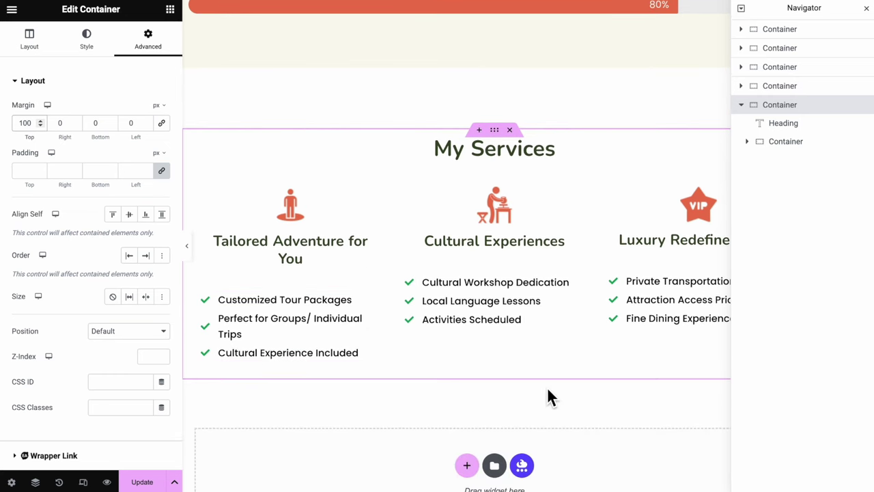
{"action": "scroll", "coordinate": [548, 392], "scroll_direction": "up", "scroll_amount": 10}
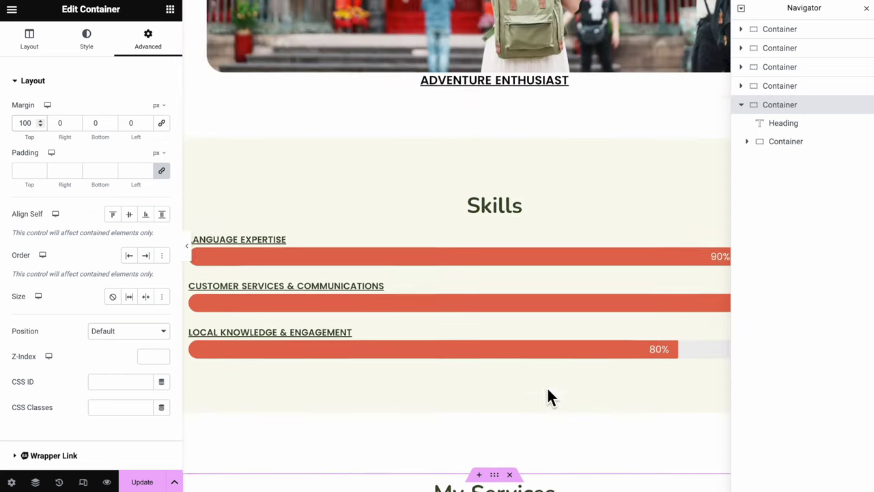
{"action": "scroll", "coordinate": [549, 391], "scroll_direction": "up", "scroll_amount": 1}
{"action": "scroll", "coordinate": [548, 391], "scroll_direction": "down", "scroll_amount": 1}
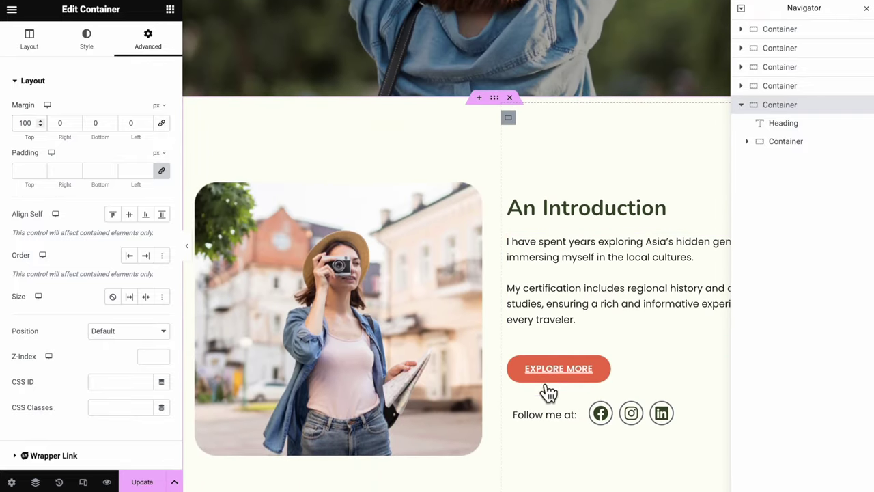
Duplicate the Explore More button, move the copy below the service cards, and center it
{"action": "left_click", "coordinate": [624, 366]}
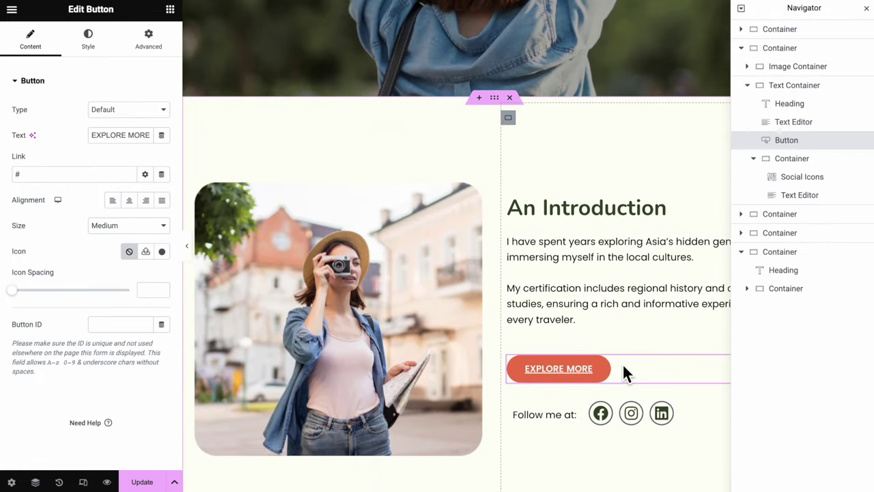
{"action": "right_click", "coordinate": [622, 363]}
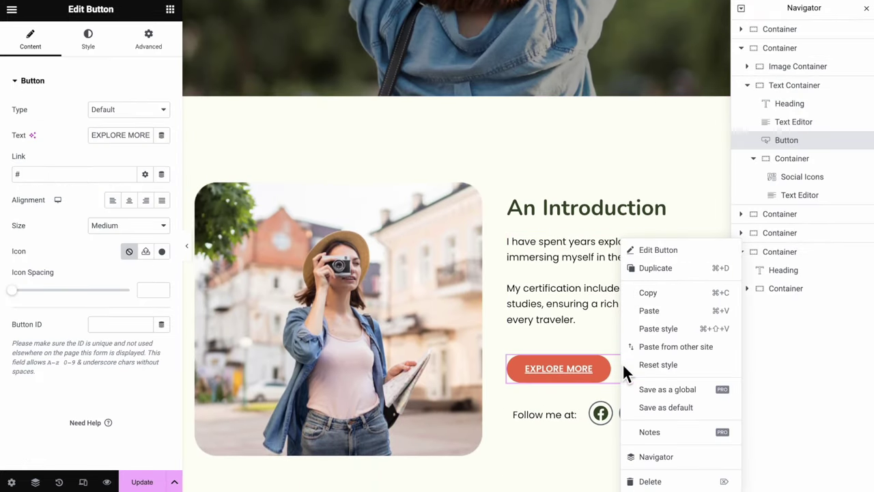
{"action": "left_click", "coordinate": [668, 270]}
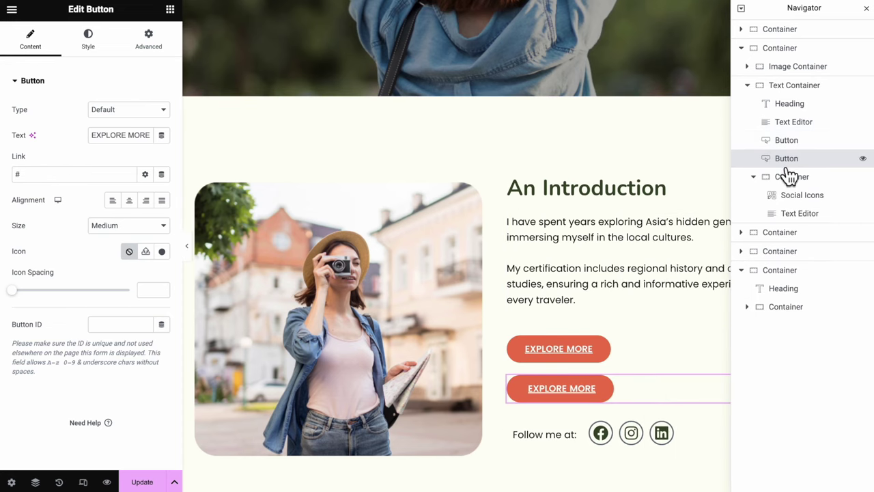
{"action": "left_click_drag", "start_coordinate": [788, 176], "coordinate": [792, 318]}
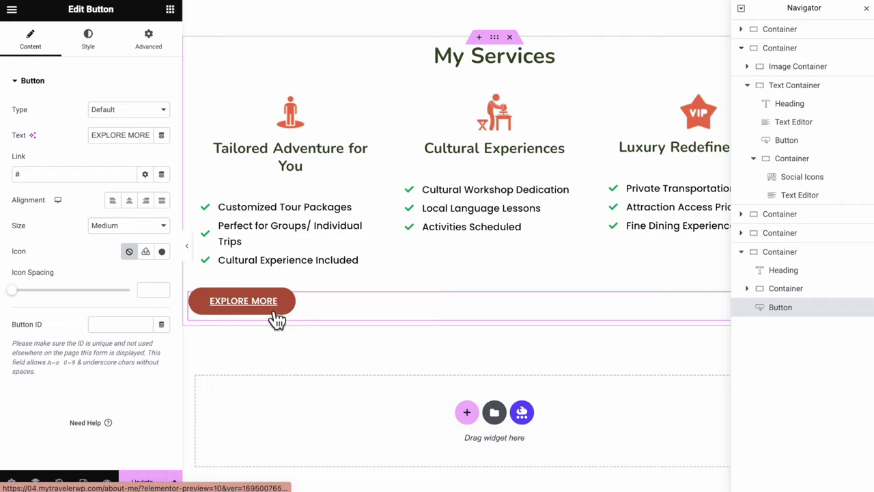
{"action": "left_click", "coordinate": [131, 201]}
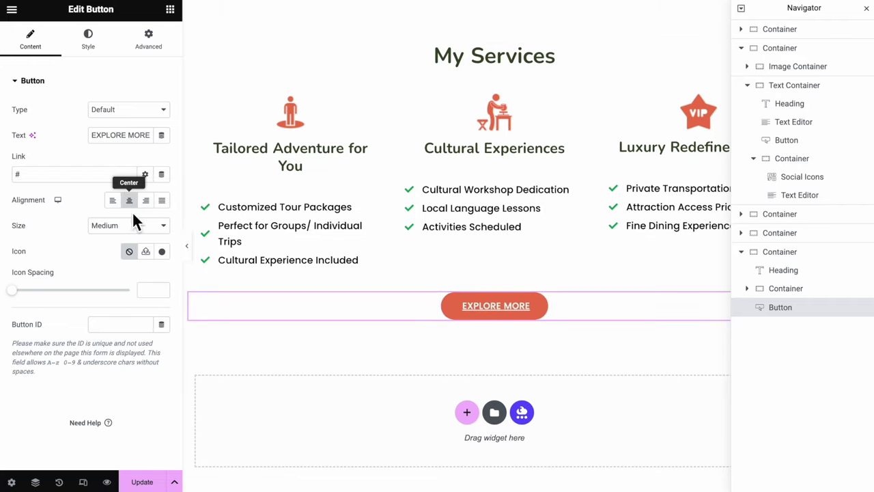
Relabel the copied button 'BOOK NOW' and add a new section beneath it
{"action": "triple_click", "coordinate": [127, 135]}
{"action": "type", "text": "BOOK NOW"}
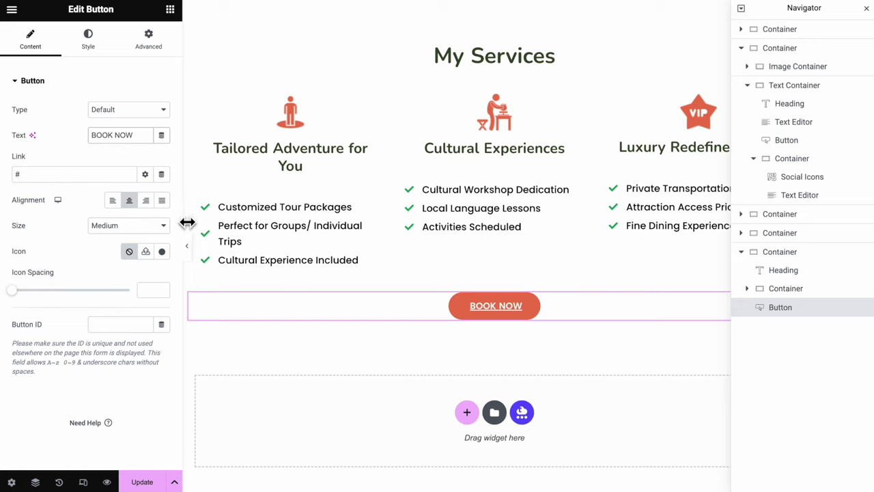
{"action": "scroll", "coordinate": [410, 308], "scroll_direction": "down", "scroll_amount": 1}
{"action": "left_click", "coordinate": [467, 356]}
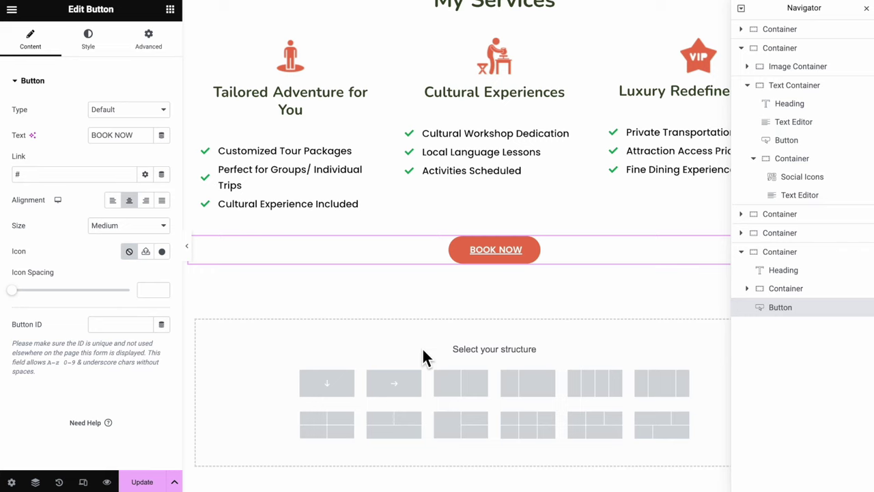
Discard the extra empty container and copy the Let's Connect section
{"action": "left_click", "coordinate": [342, 387]}
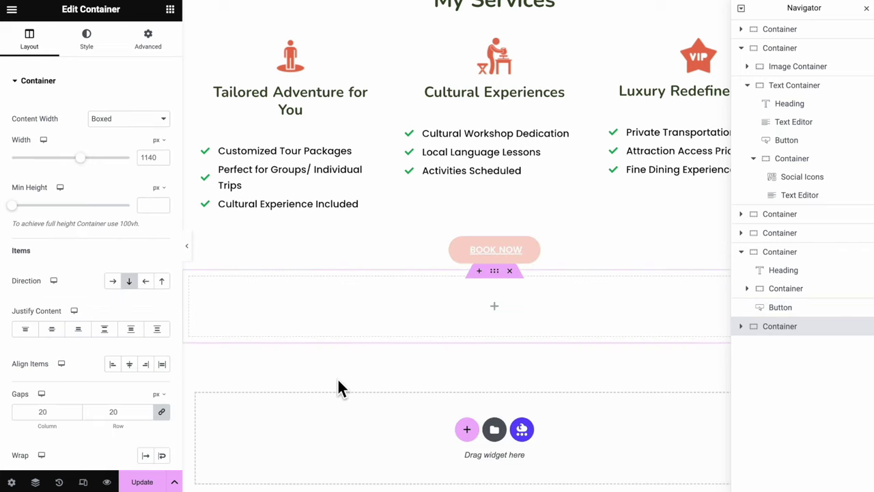
{"action": "key", "text": "ctrl+z"}
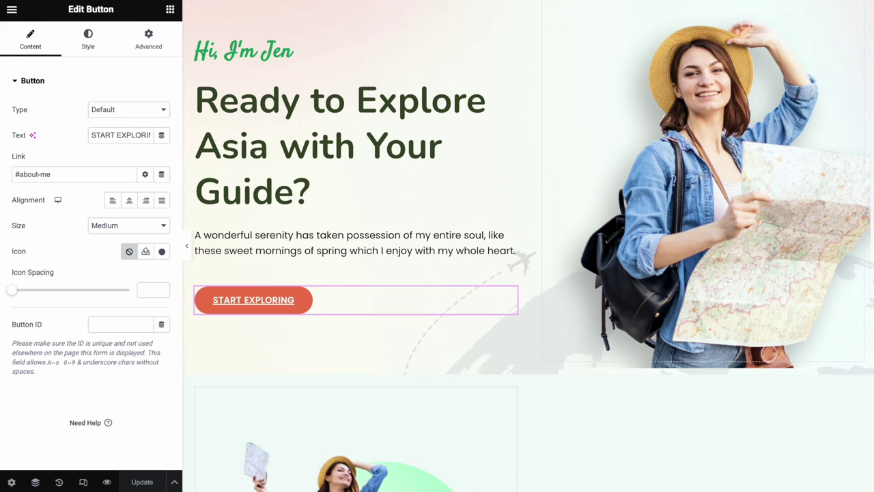
{"action": "scroll", "coordinate": [445, 433], "scroll_direction": "down", "scroll_amount": 4}
{"action": "scroll", "coordinate": [444, 434], "scroll_direction": "down", "scroll_amount": 15}
{"action": "left_click", "coordinate": [538, 101]}
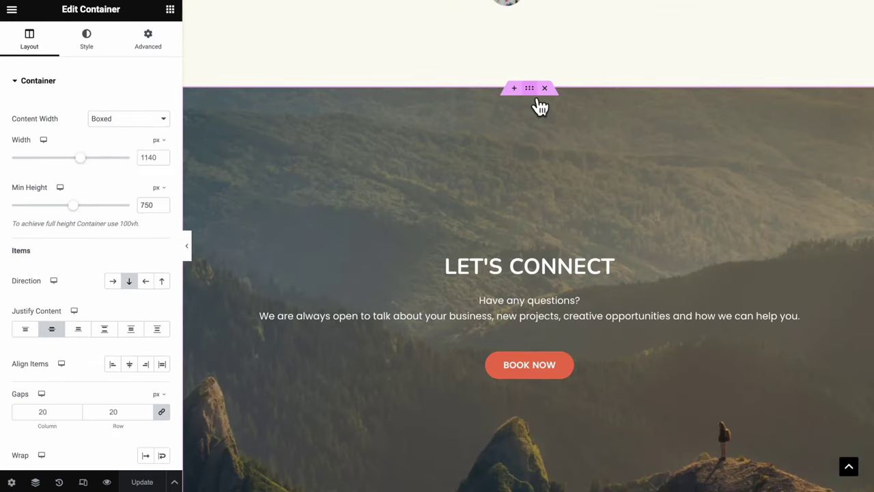
{"action": "right_click", "coordinate": [530, 92]}
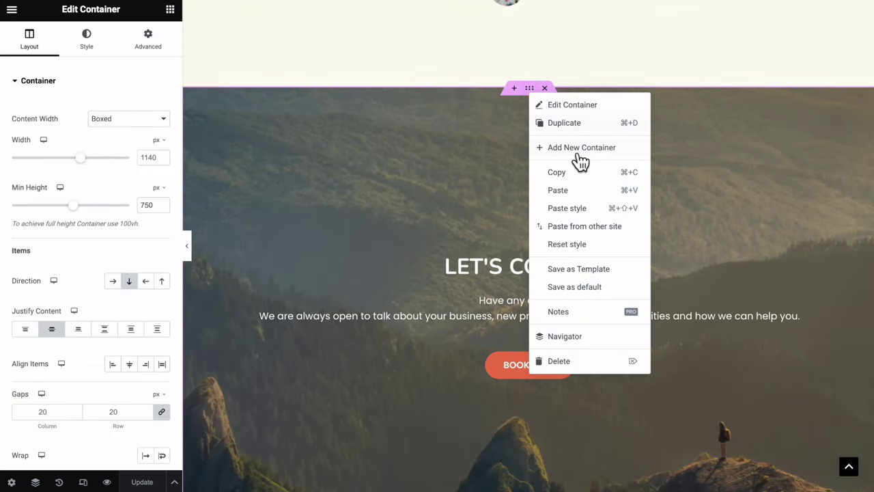
{"action": "left_click", "coordinate": [580, 177]}
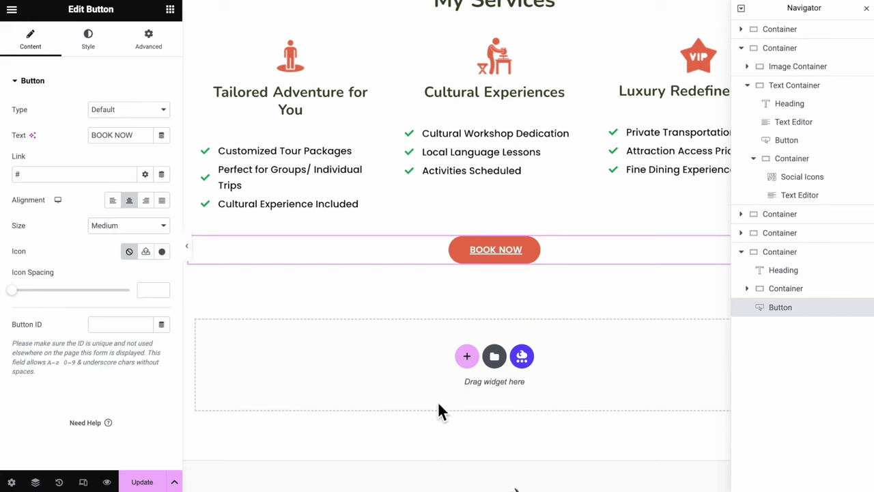
Paste the Let's Connect section into a new container below the BOOK NOW button
{"action": "left_click", "coordinate": [466, 355]}
{"action": "right_click", "coordinate": [499, 284]}
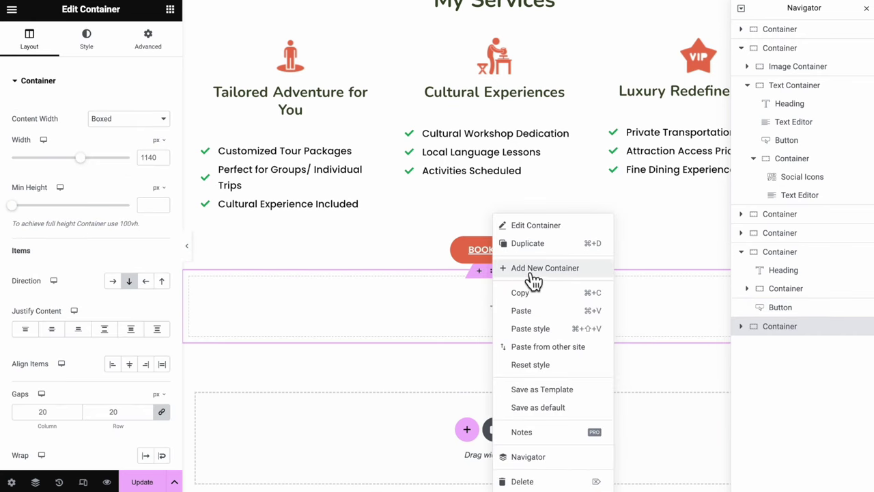
{"action": "left_click", "coordinate": [523, 311]}
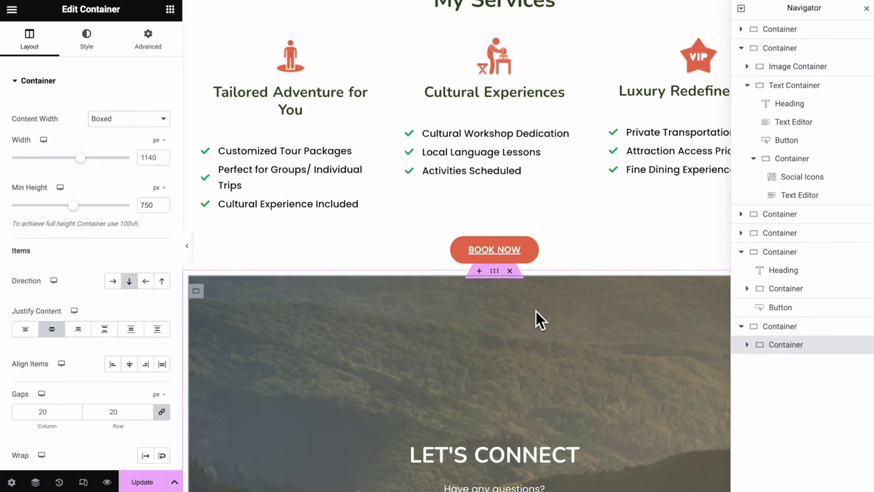
{"action": "scroll", "coordinate": [536, 313], "scroll_direction": "down", "scroll_amount": 3}
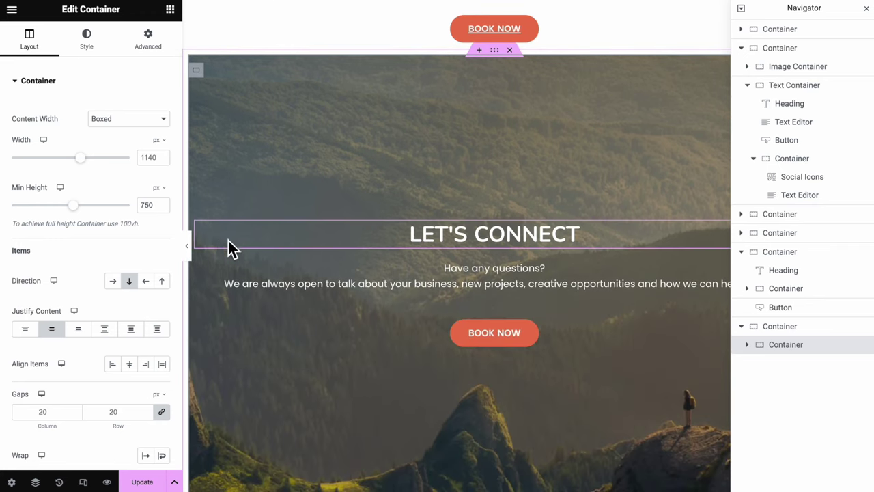
{"action": "left_click", "coordinate": [187, 246]}
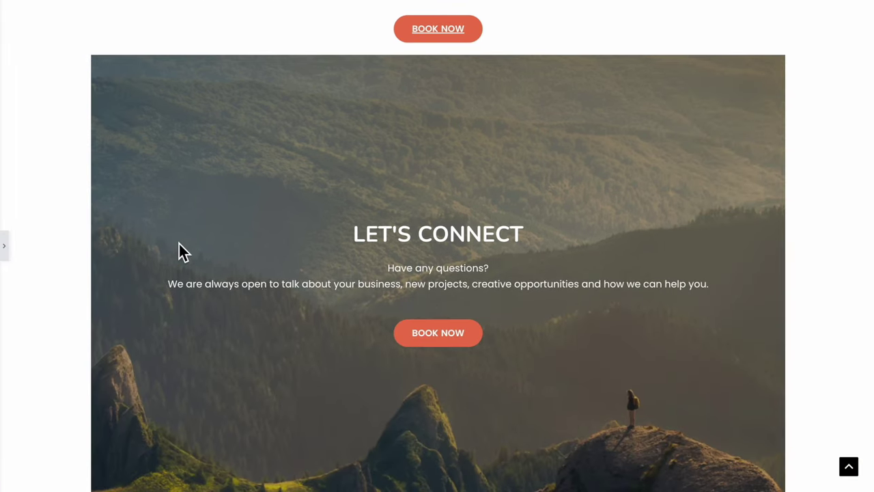
{"action": "left_click", "coordinate": [6, 250]}
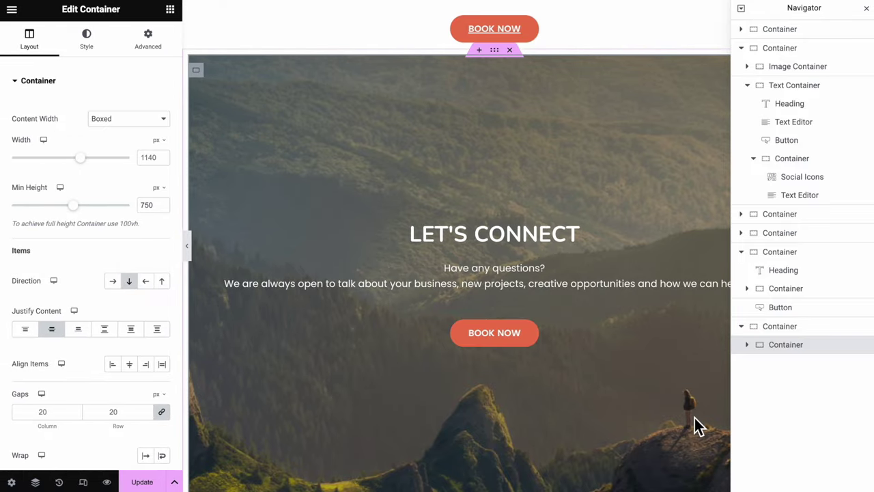
Set the pasted section's outer container to Full Width and save the page with Update
{"action": "left_click", "coordinate": [798, 328]}
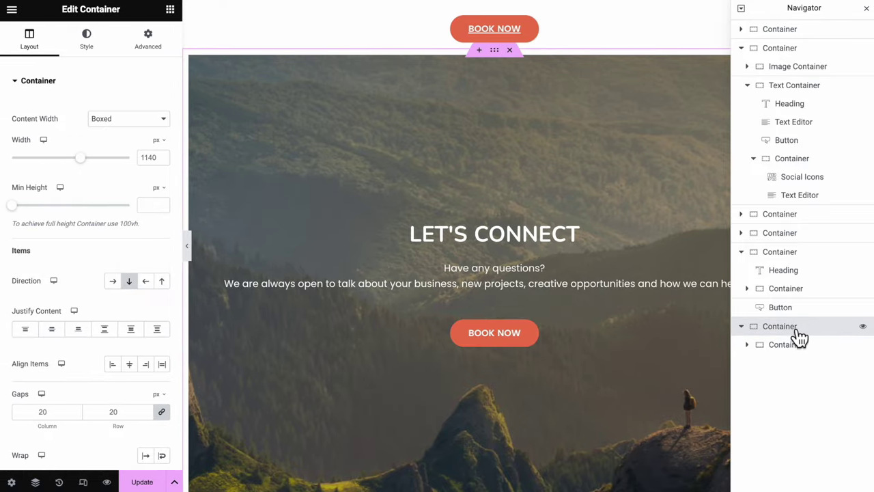
{"action": "left_click", "coordinate": [130, 120]}
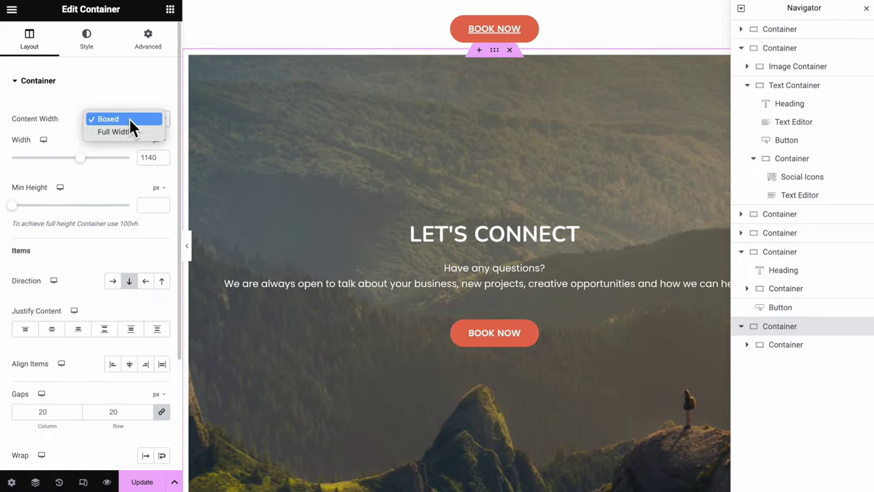
{"action": "left_click", "coordinate": [138, 145]}
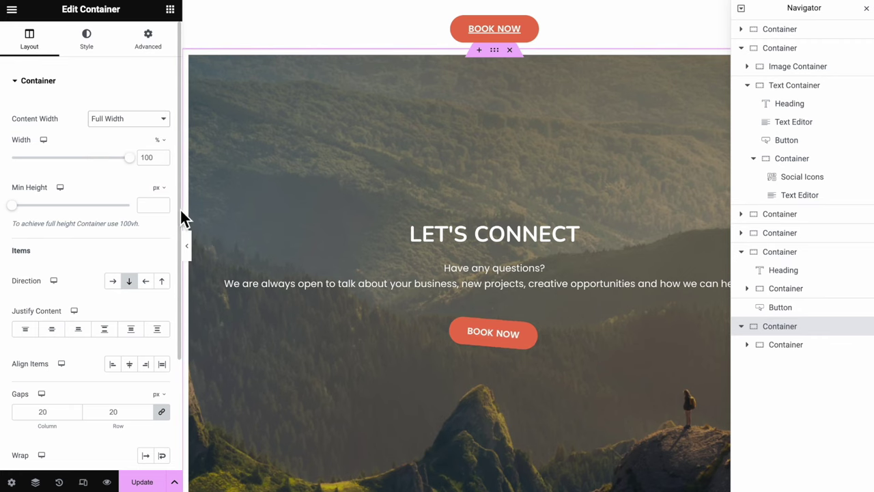
{"action": "left_click", "coordinate": [188, 246]}
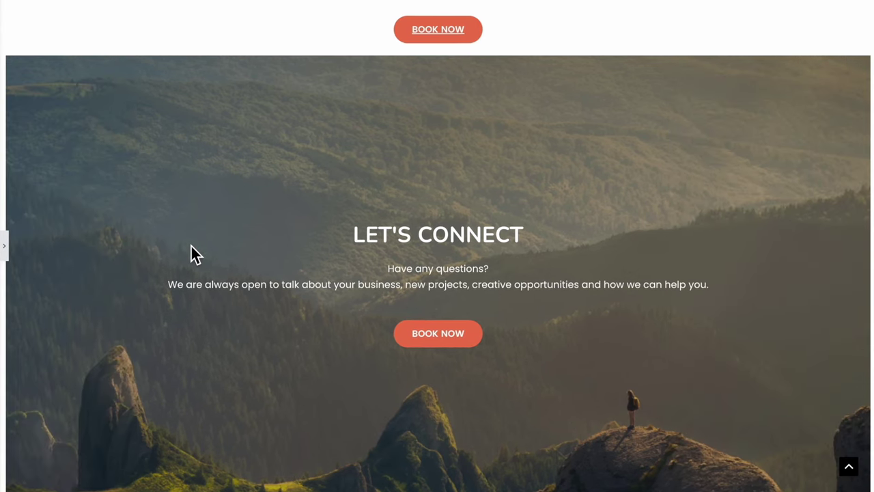
{"action": "scroll", "coordinate": [191, 246], "scroll_direction": "up", "scroll_amount": 8}
{"action": "scroll", "coordinate": [191, 249], "scroll_direction": "up", "scroll_amount": 10}
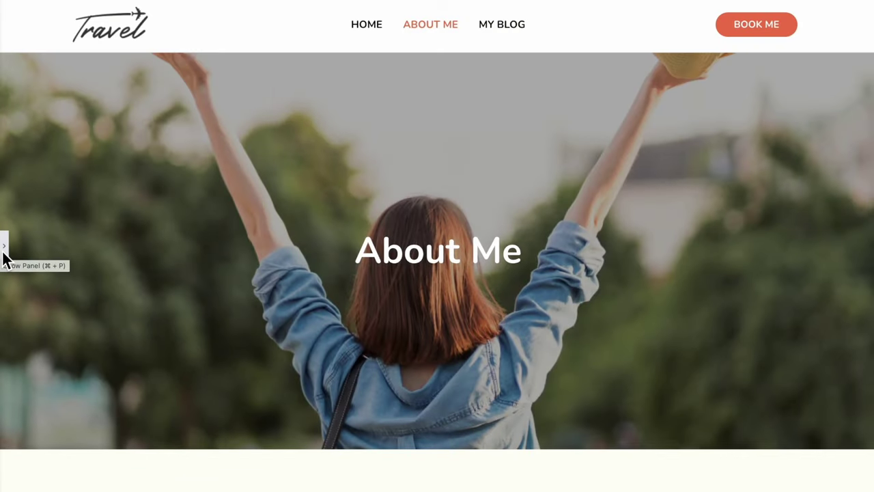
{"action": "left_click", "coordinate": [4, 258]}
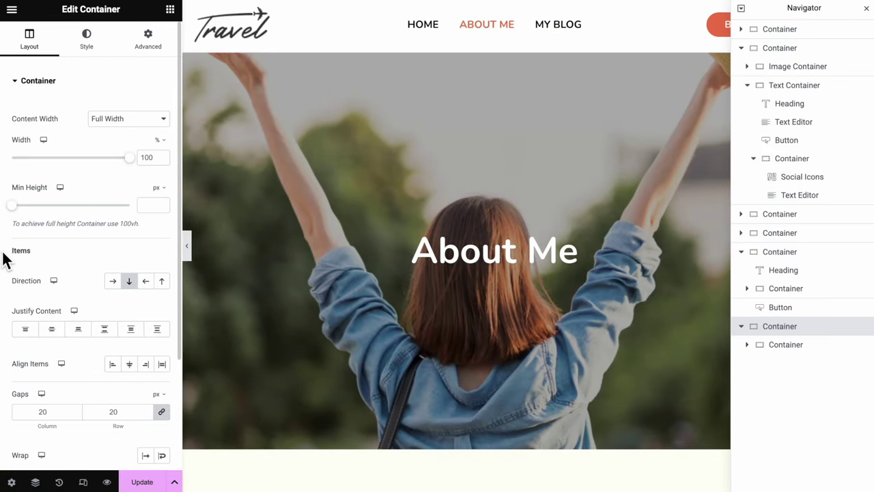
{"action": "left_click", "coordinate": [146, 482]}
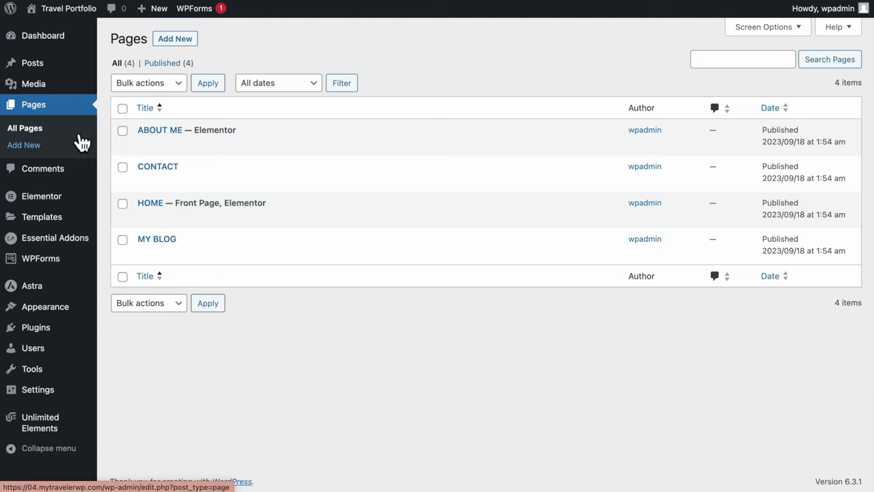
From the Posts list, start a new blank post in another tab
{"action": "mouse_move", "coordinate": [64, 73]}
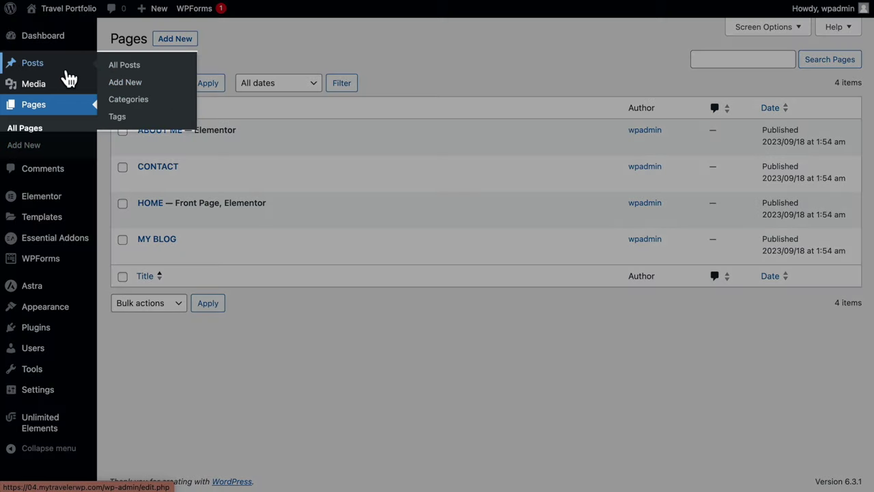
{"action": "left_click", "coordinate": [155, 70]}
{"action": "right_click", "coordinate": [176, 42]}
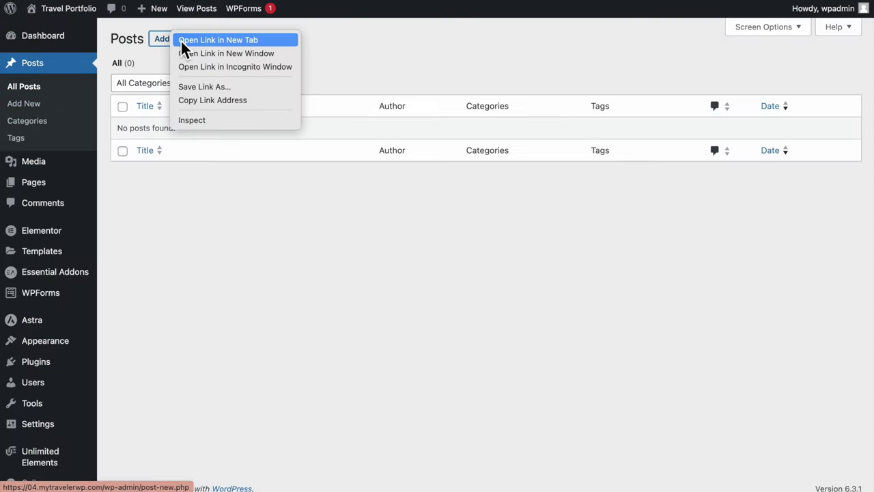
{"action": "left_click", "coordinate": [180, 41]}
{"action": "right_click", "coordinate": [166, 42]}
{"action": "left_click", "coordinate": [182, 45]}
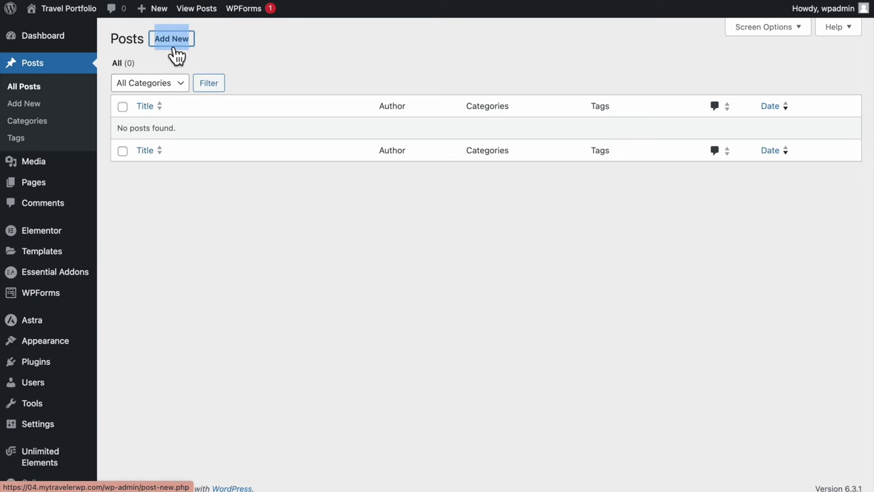
{"action": "right_click", "coordinate": [173, 41]}
{"action": "left_click", "coordinate": [179, 45]}
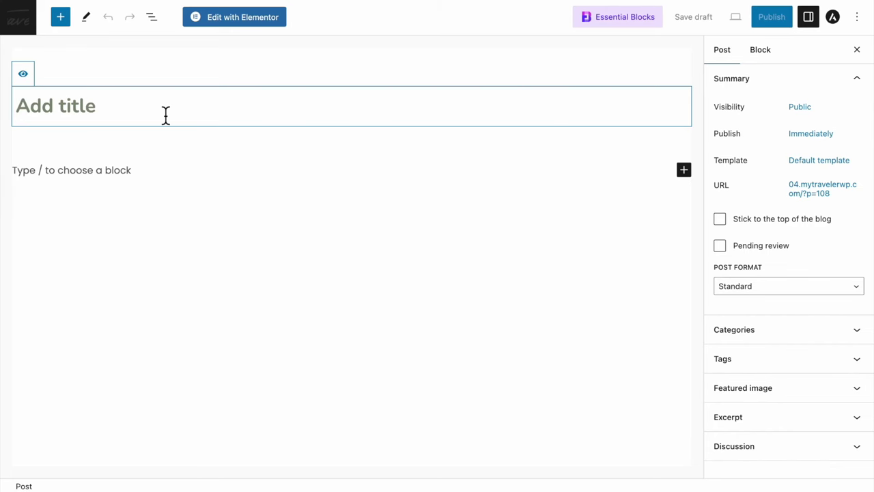
Paste the post title and delete its leading number
{"action": "key", "text": "super+v"}
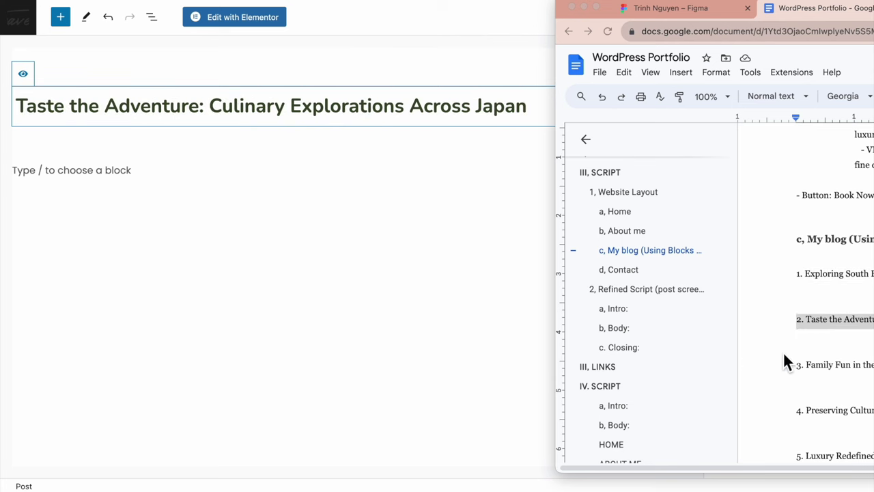
{"action": "left_click", "coordinate": [816, 359]}
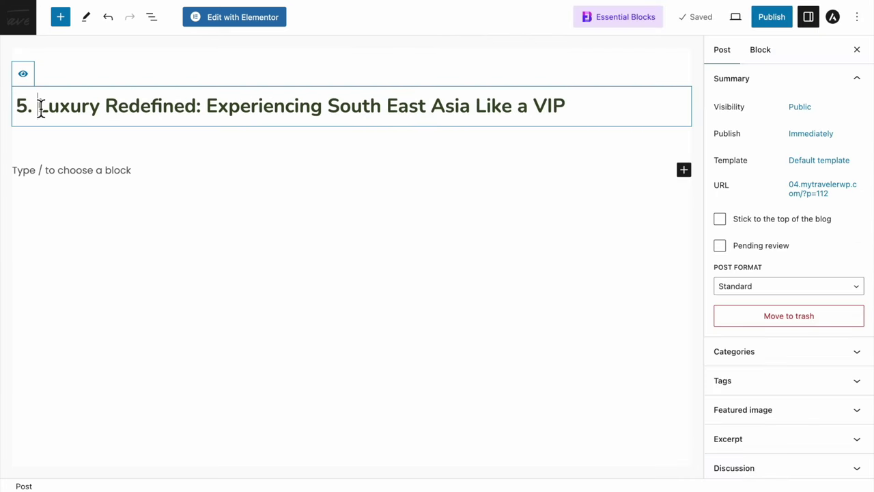
{"action": "key", "text": "BackSpace"}
{"action": "key", "text": "BackSpace"}
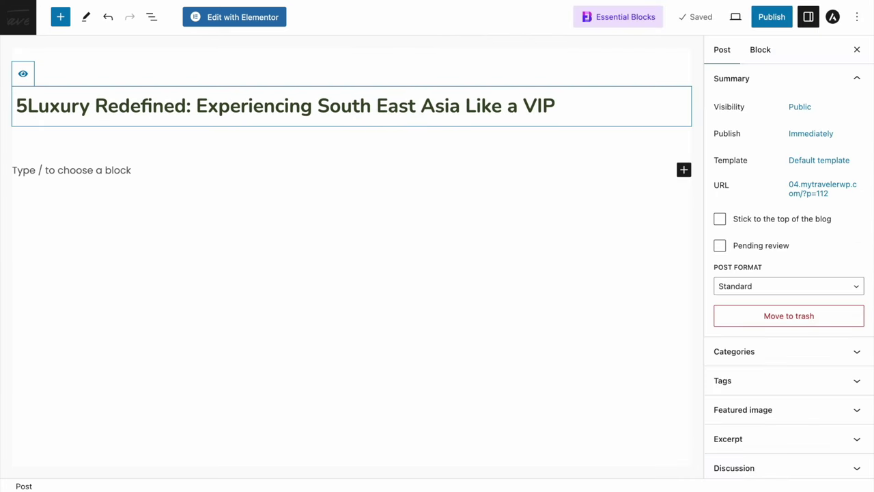
{"action": "key", "text": "BackSpace"}
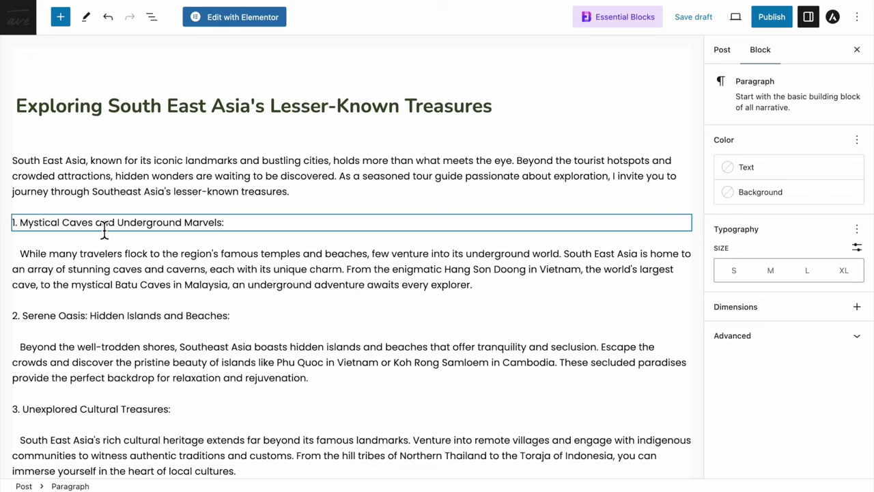
Turn the '1. Mystical Caves' section title into an H2 heading
{"action": "left_click", "coordinate": [105, 229]}
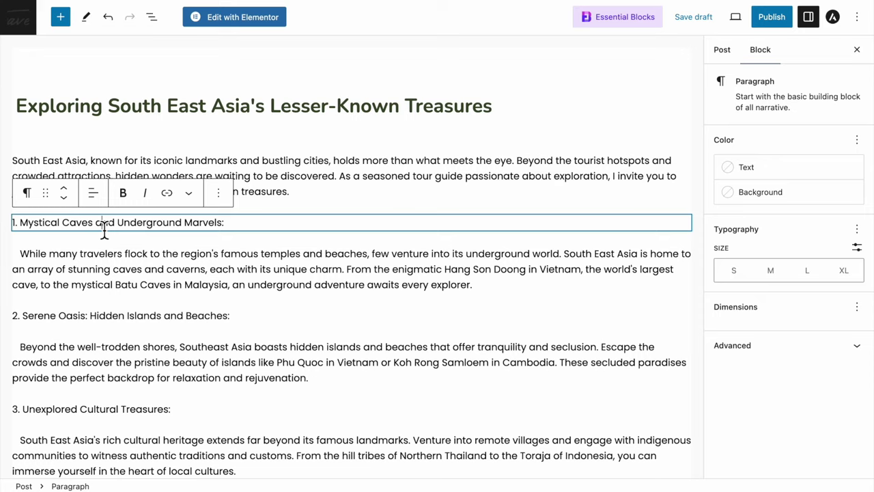
{"action": "triple_click", "coordinate": [105, 231]}
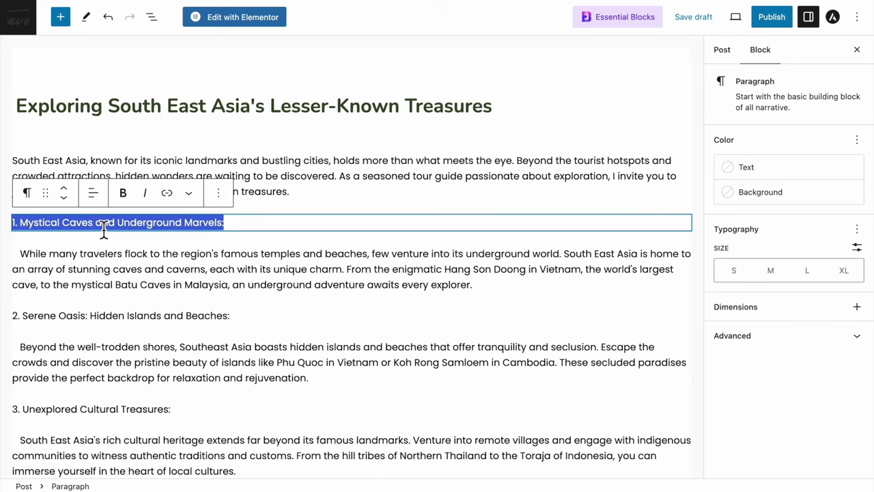
{"action": "left_click", "coordinate": [38, 197]}
{"action": "left_click", "coordinate": [47, 250]}
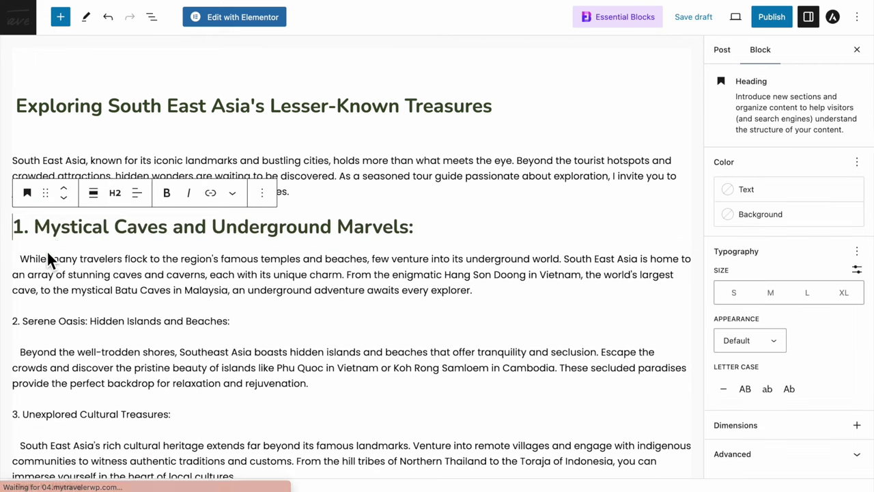
{"action": "left_click", "coordinate": [115, 193]}
{"action": "left_click", "coordinate": [121, 252]}
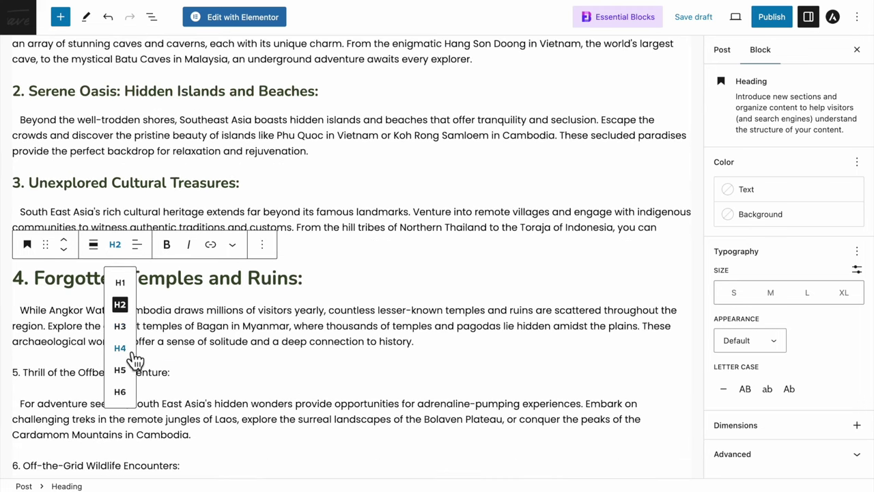
Copy all the article's blocks and paste them into the new post's body
{"action": "key", "text": "ctrl+a"}
{"action": "key", "text": "ctrl+a"}
{"action": "key", "text": "ctrl+c"}
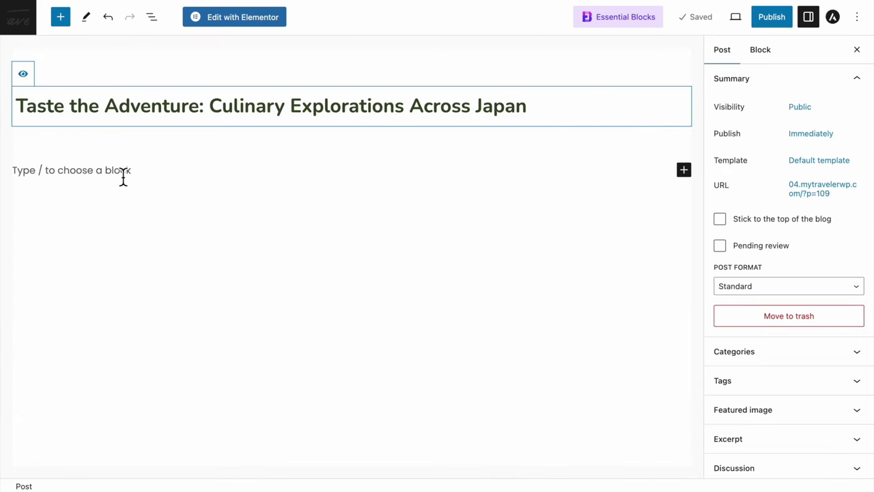
{"action": "left_click", "coordinate": [123, 176]}
{"action": "key", "text": "ctrl+v"}
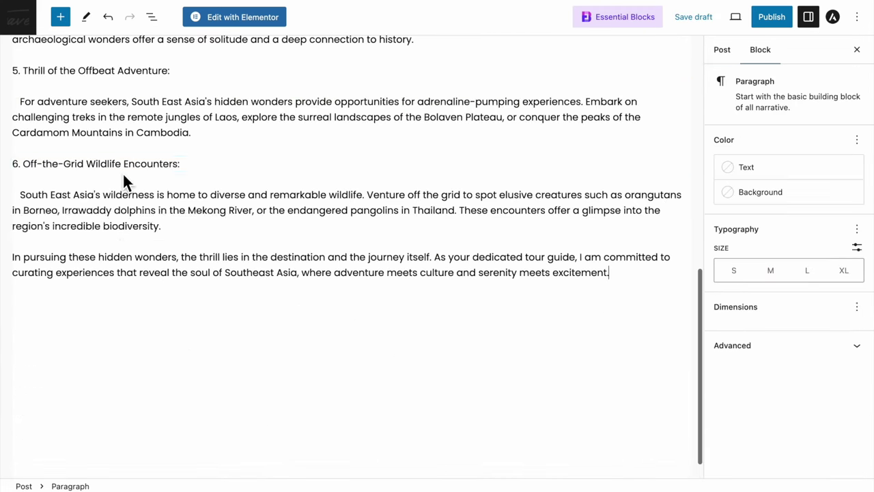
Set the chosen photo as the featured image and publish the post
{"action": "left_click", "coordinate": [734, 61]}
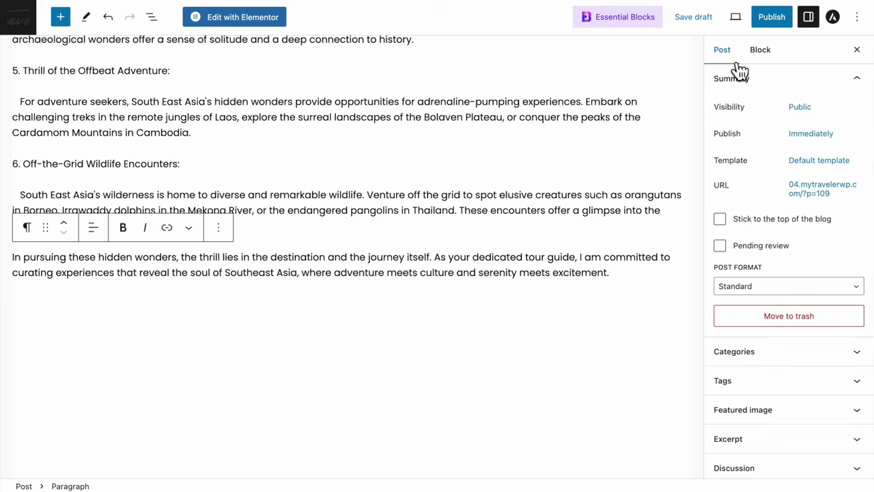
{"action": "left_click", "coordinate": [805, 410]}
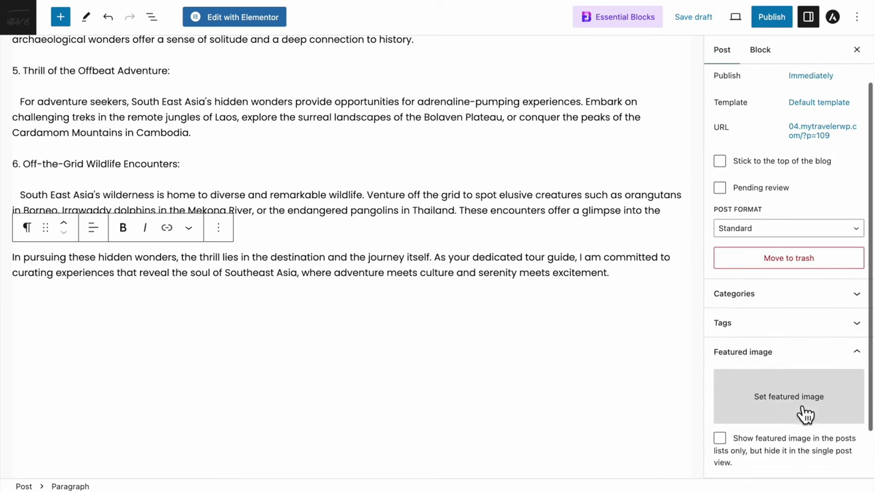
{"action": "left_click", "coordinate": [780, 410]}
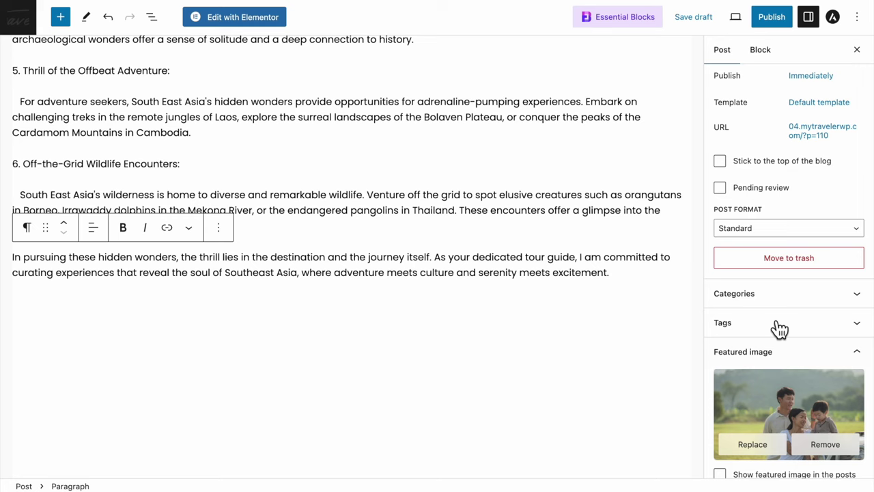
{"action": "left_click", "coordinate": [773, 19]}
{"action": "left_click", "coordinate": [773, 20]}
Open the MY BLOG page from All Pages in the Elementor editor
{"action": "mouse_move", "coordinate": [64, 193]}
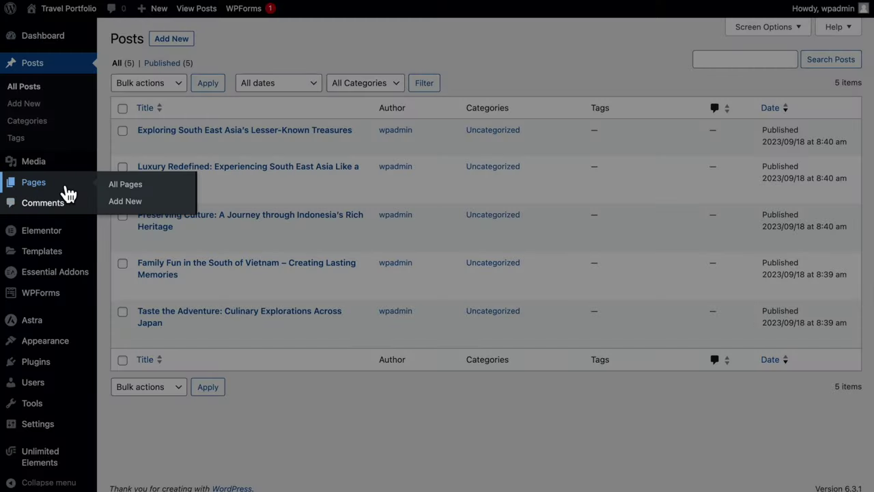
{"action": "left_click", "coordinate": [167, 194]}
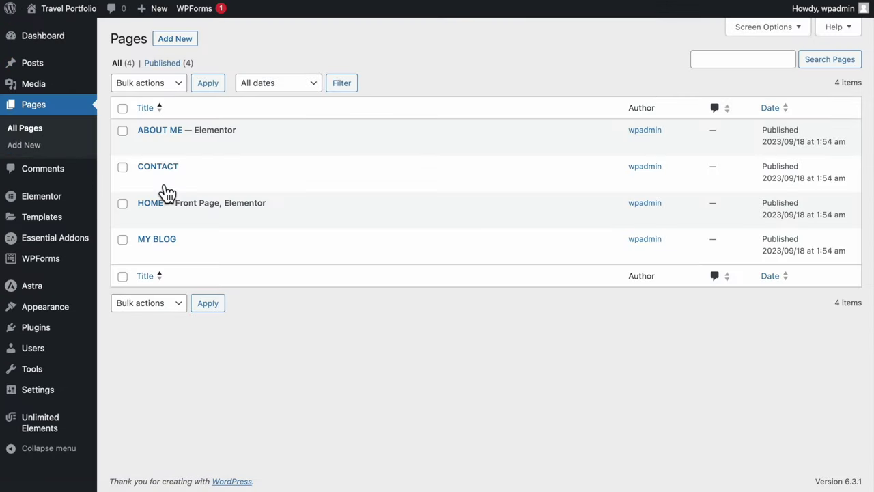
{"action": "left_click", "coordinate": [146, 258]}
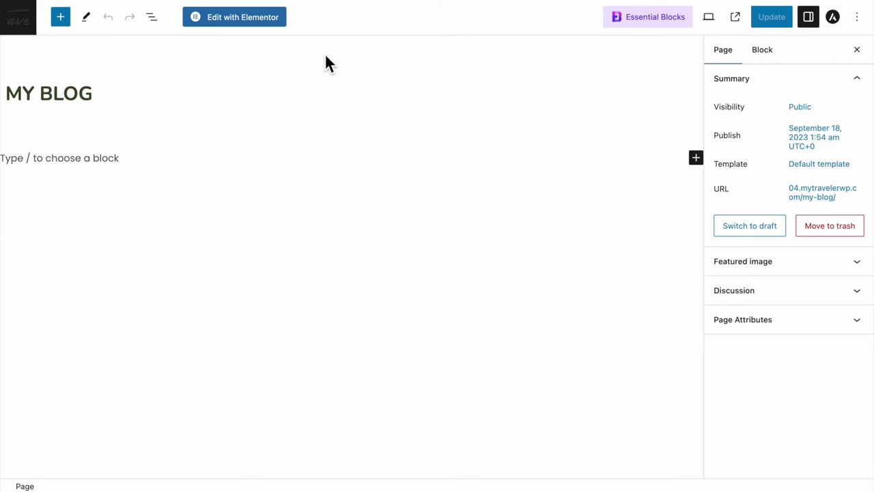
{"action": "left_click", "coordinate": [250, 22]}
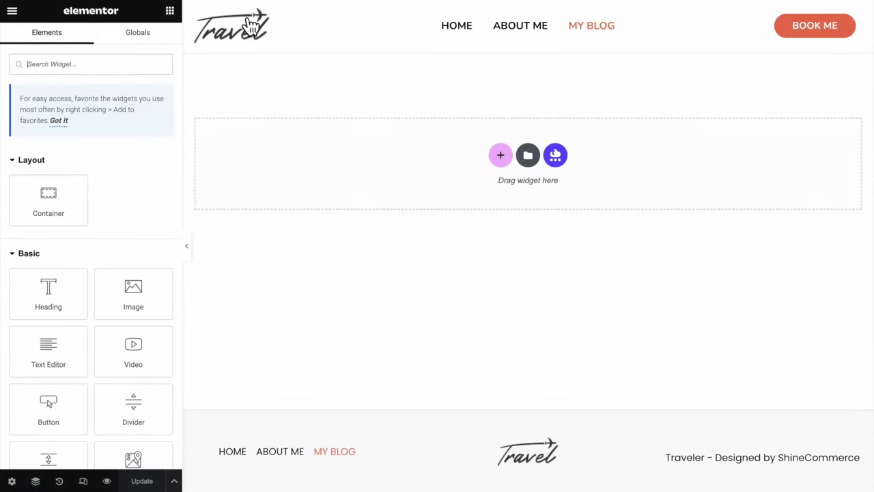
Add a top container with 630 min height and a centred, no-repeat, cover background image
{"action": "left_click_drag", "start_coordinate": [49, 199], "coordinate": [283, 149]}
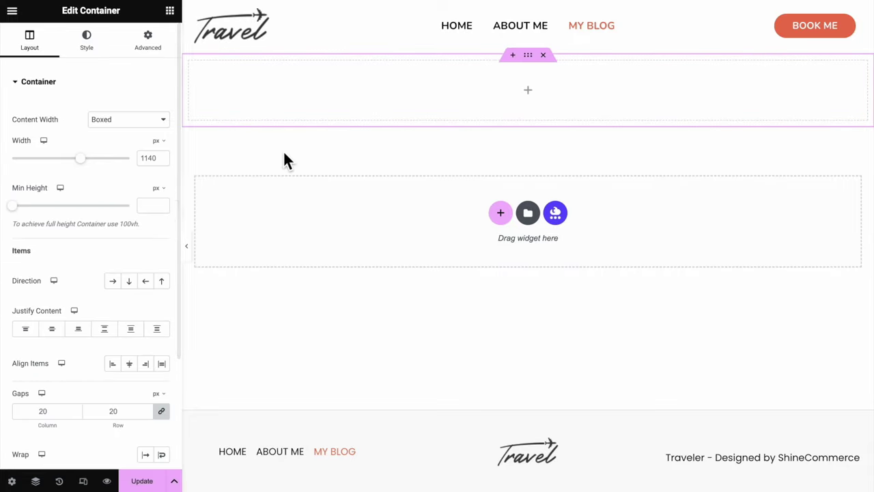
{"action": "left_click", "coordinate": [155, 205]}
{"action": "type", "text": "630"}
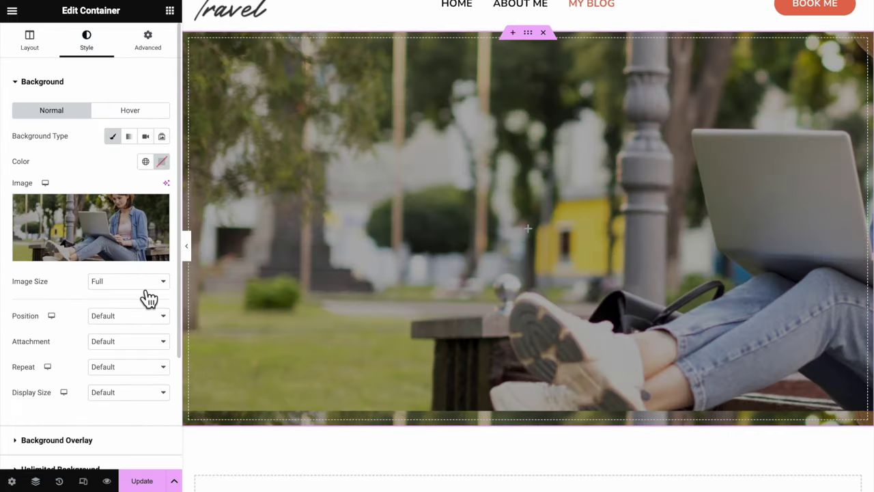
{"action": "left_click", "coordinate": [140, 315]}
{"action": "left_click", "coordinate": [139, 328]}
{"action": "left_click", "coordinate": [128, 367]}
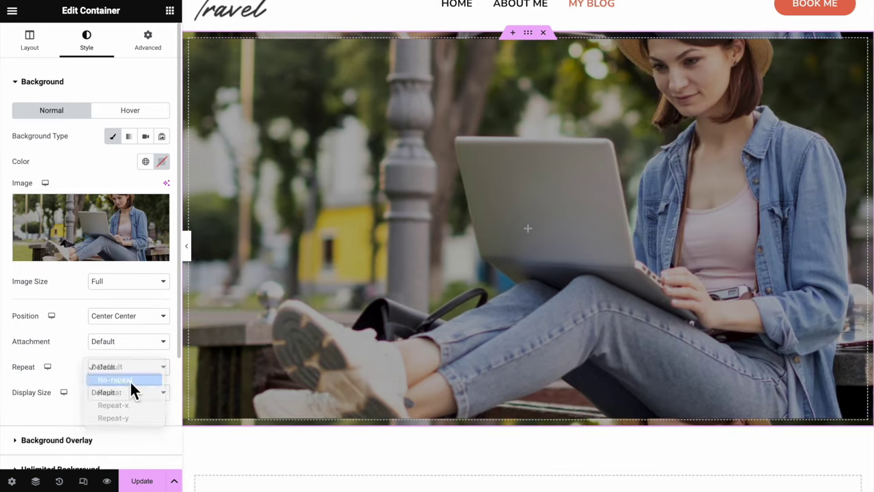
{"action": "left_click", "coordinate": [129, 384]}
{"action": "left_click", "coordinate": [128, 392]}
{"action": "left_click", "coordinate": [128, 418]}
Place a centred 'My Blog' heading inside the hero container
{"action": "left_click", "coordinate": [169, 11]}
{"action": "left_click_drag", "start_coordinate": [48, 291], "coordinate": [453, 259]}
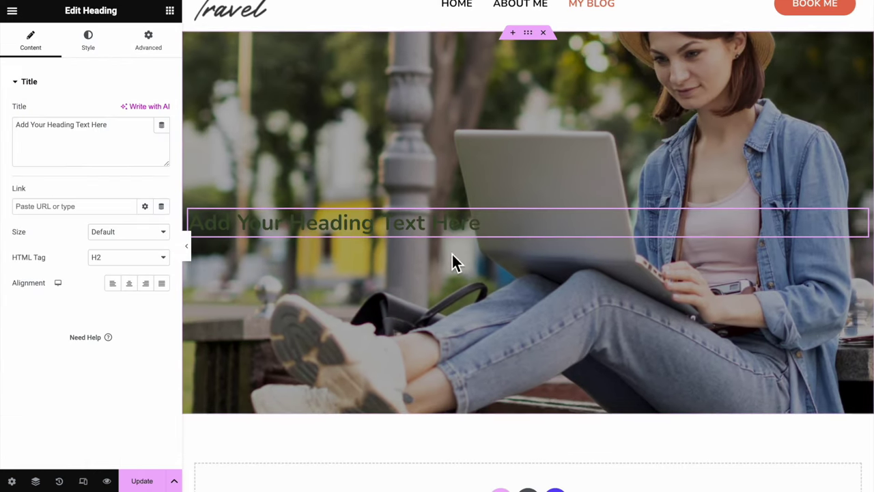
{"action": "triple_click", "coordinate": [453, 222]}
{"action": "type", "text": "My Blog"}
{"action": "left_click", "coordinate": [127, 281]}
Make the heading white at 60 px font size, then add an empty section below
{"action": "left_click", "coordinate": [88, 41]}
{"action": "left_click", "coordinate": [146, 109]}
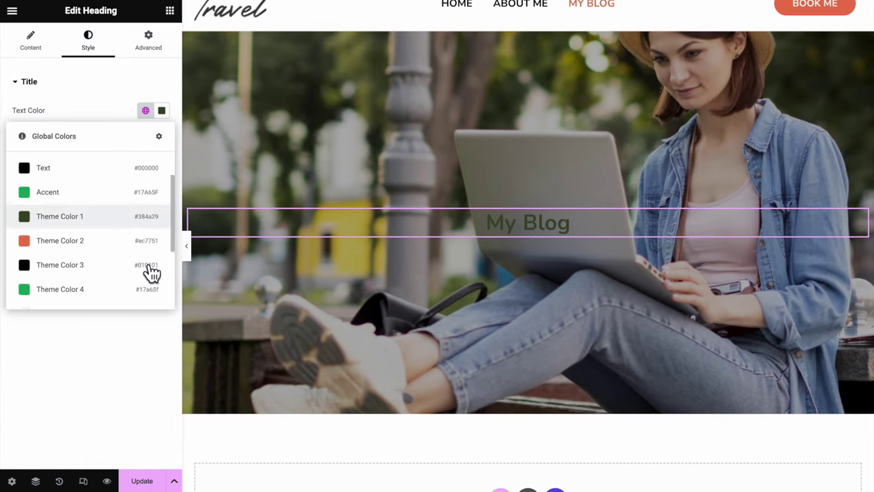
{"action": "scroll", "coordinate": [147, 266], "scroll_direction": "down", "scroll_amount": 1}
{"action": "left_click", "coordinate": [140, 259]}
{"action": "left_click", "coordinate": [161, 136]}
{"action": "left_click", "coordinate": [140, 231]}
{"action": "type", "text": "60"}
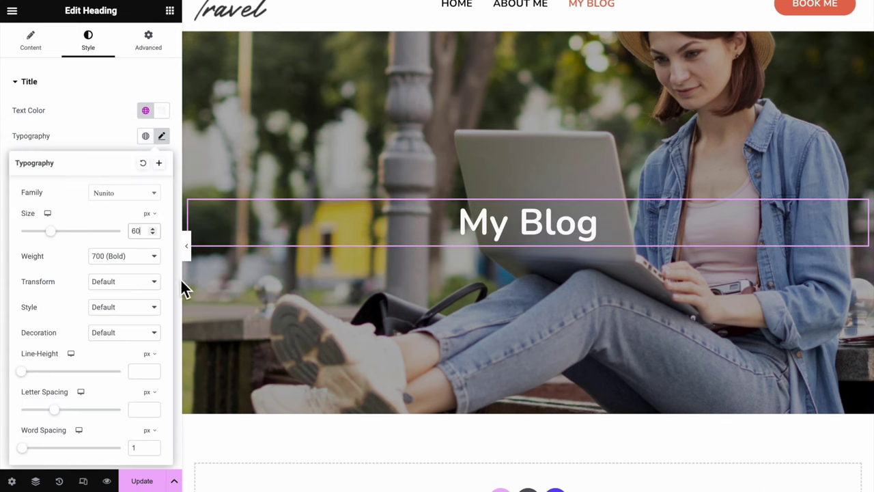
{"action": "left_click", "coordinate": [189, 247]}
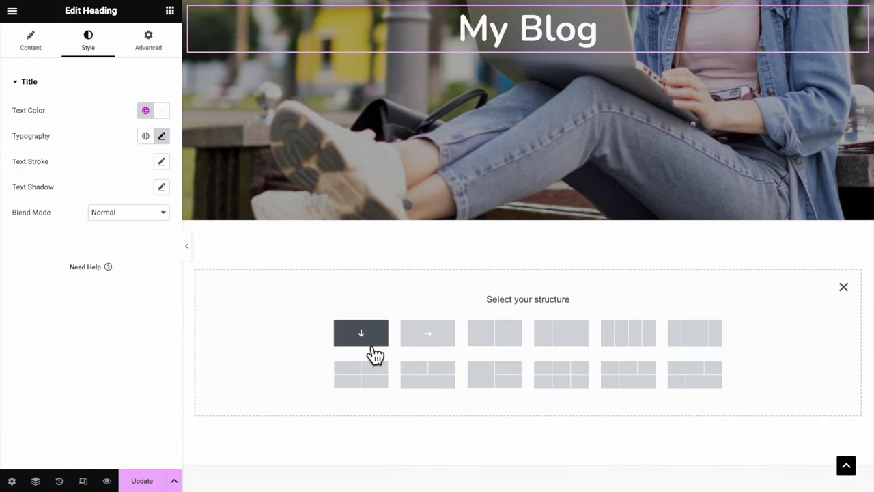
{"action": "left_click", "coordinate": [372, 345]}
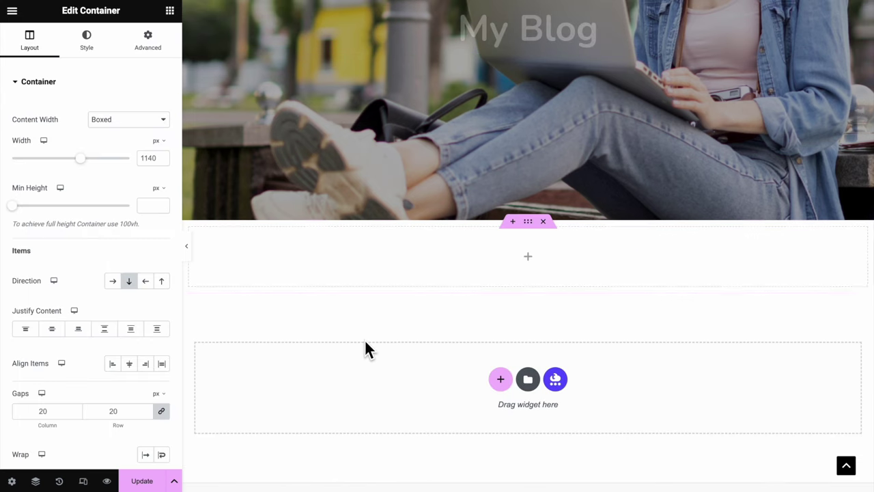
Search widgets for 'post bl' and drop Post Blocks into the empty section
{"action": "left_click", "coordinate": [170, 11]}
{"action": "type", "text": "post bl"}
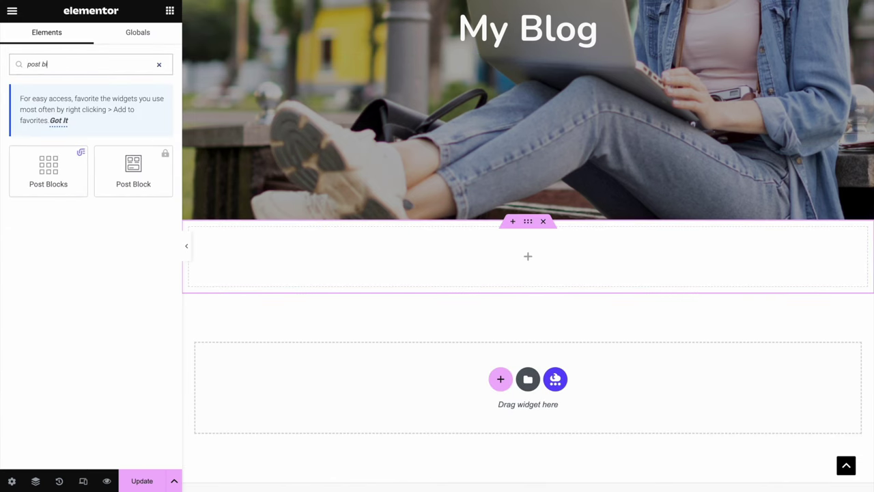
{"action": "left_click_drag", "start_coordinate": [48, 170], "coordinate": [455, 224]}
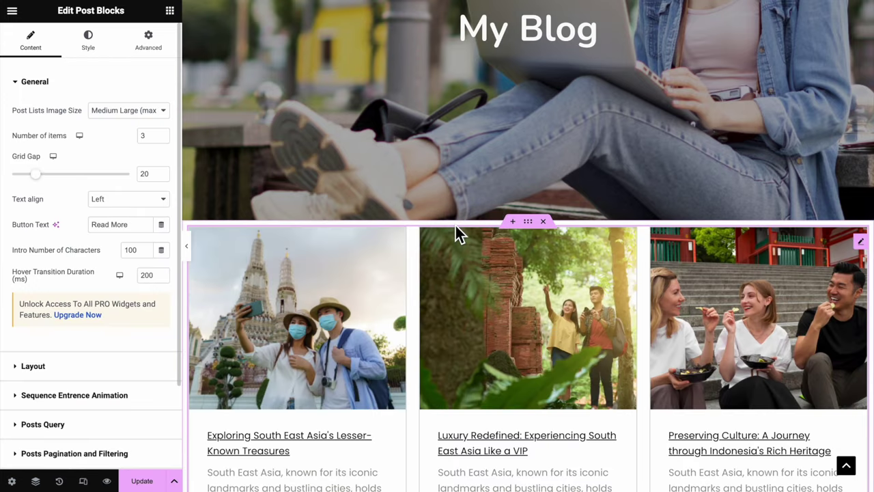
{"action": "scroll", "coordinate": [456, 226], "scroll_direction": "down", "scroll_amount": 1}
{"action": "scroll", "coordinate": [455, 225], "scroll_direction": "down", "scroll_amount": 3}
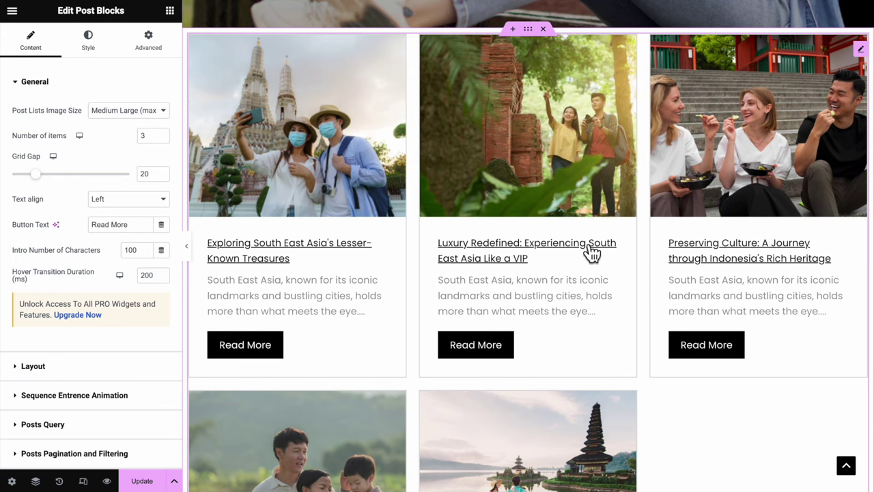
In Post Blocks style, enter 30 and give the cards a #FBFCF9 background
{"action": "left_click", "coordinate": [98, 53]}
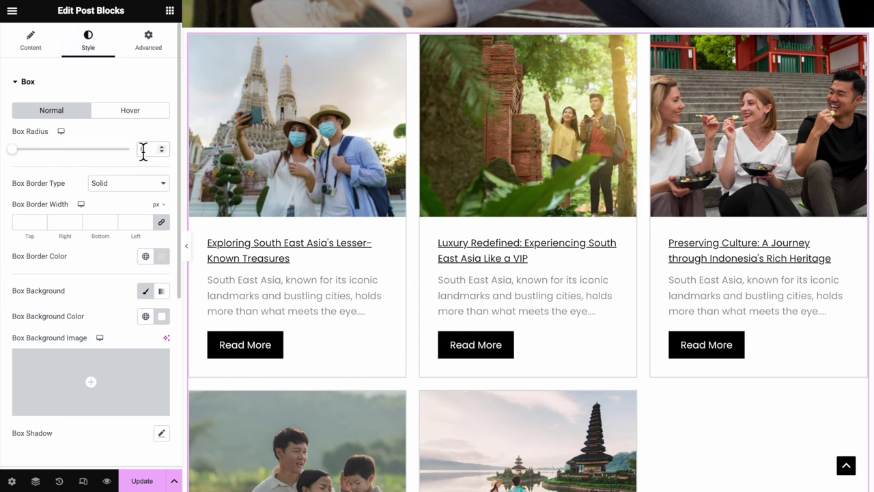
{"action": "type", "text": "30"}
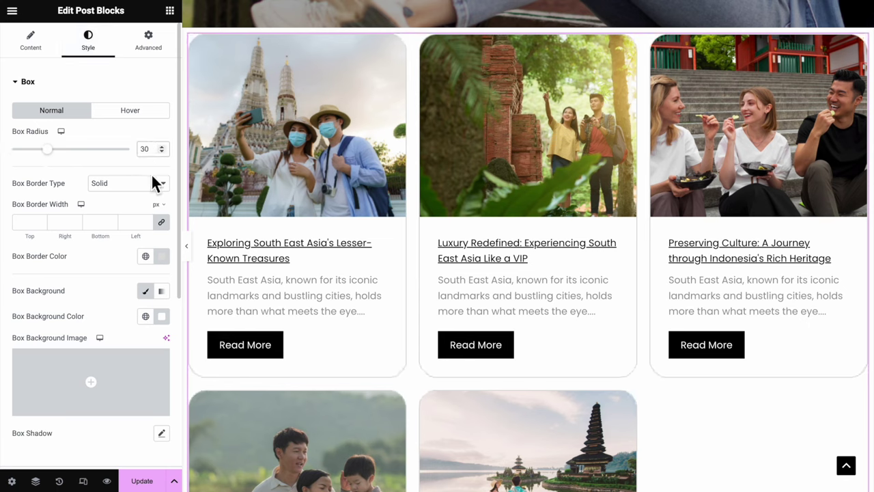
{"action": "scroll", "coordinate": [154, 183], "scroll_direction": "down", "scroll_amount": 3}
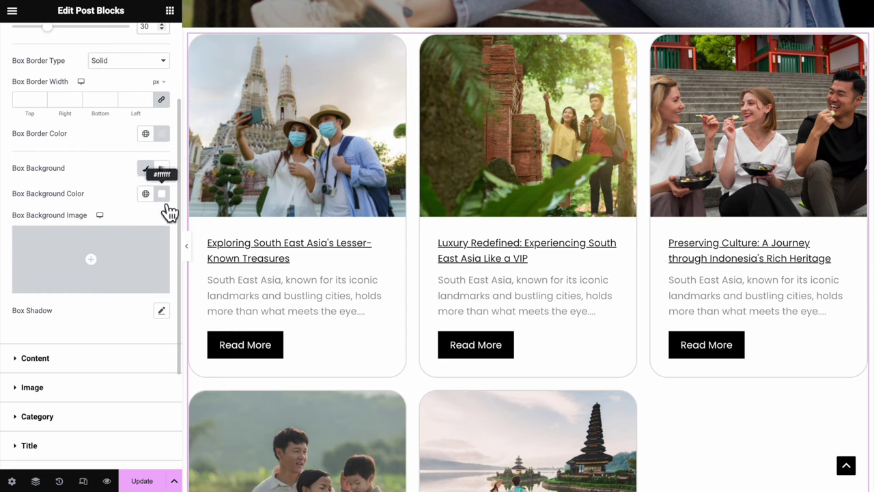
{"action": "left_click", "coordinate": [164, 198]}
{"action": "key", "text": "ctrl+v"}
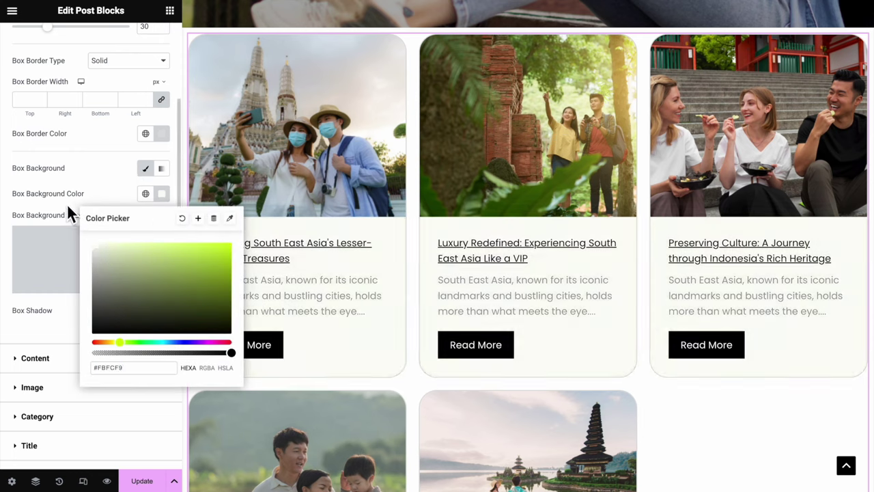
{"action": "left_click", "coordinate": [67, 207]}
Unlink the card content padding and set the left/right padding to 40
{"action": "scroll", "coordinate": [86, 365], "scroll_direction": "down", "scroll_amount": 3}
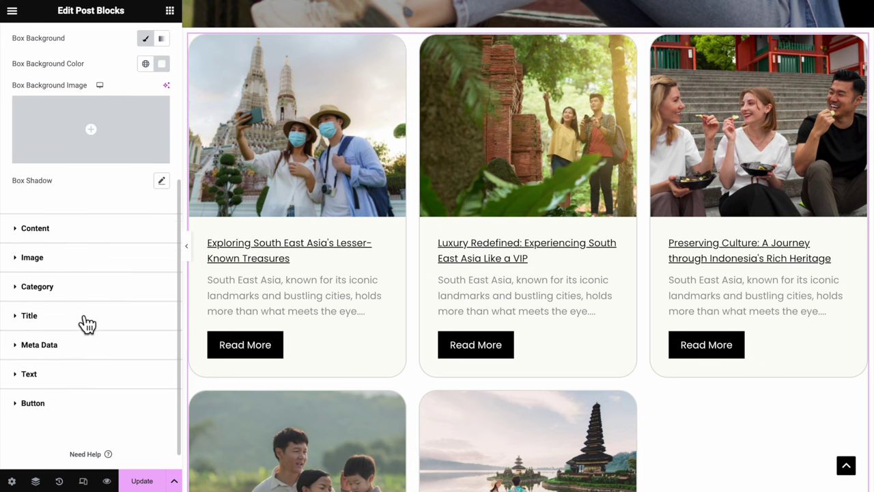
{"action": "left_click", "coordinate": [84, 236]}
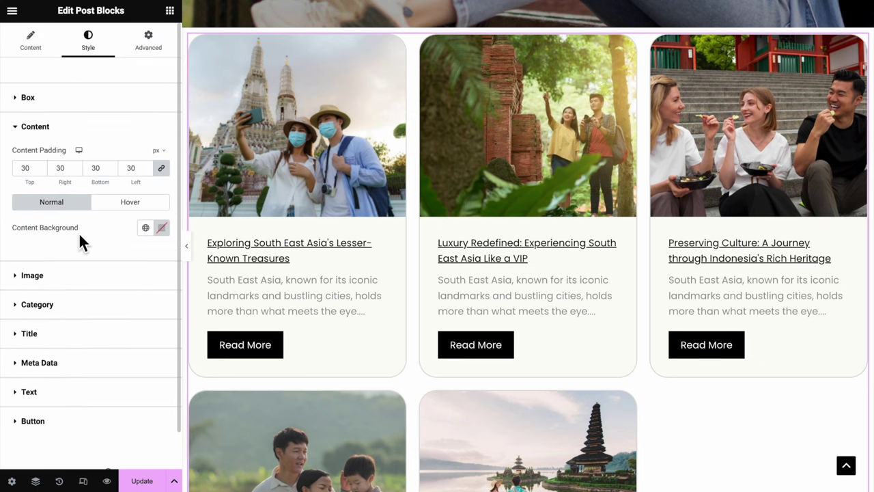
{"action": "left_click", "coordinate": [162, 168]}
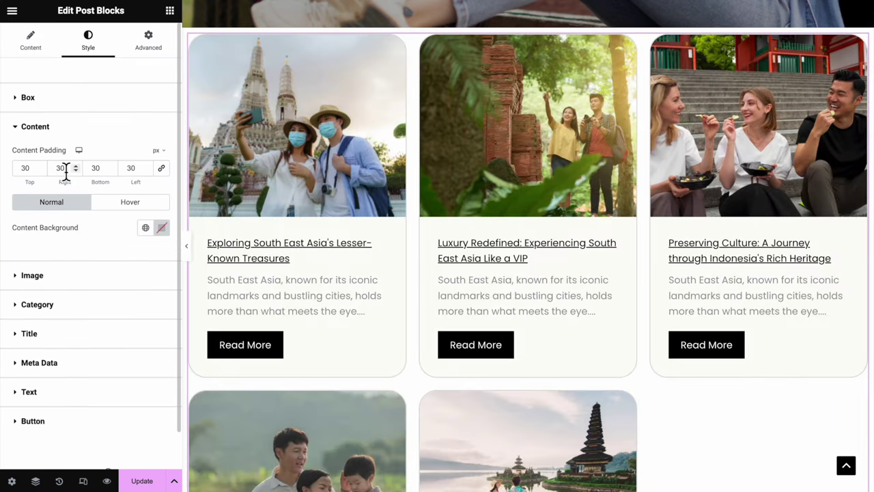
{"action": "left_click", "coordinate": [131, 168]}
{"action": "type", "text": "40"}
{"action": "scroll", "coordinate": [132, 222], "scroll_direction": "down", "scroll_amount": 1}
Set the post title typography weight to 600 Semi Bold
{"action": "left_click", "coordinate": [96, 292]}
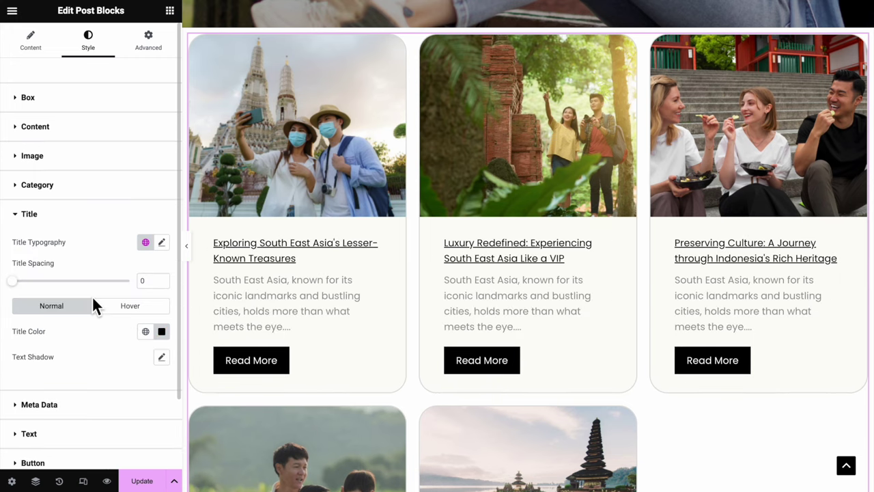
{"action": "scroll", "coordinate": [96, 307], "scroll_direction": "down", "scroll_amount": 1}
{"action": "scroll", "coordinate": [101, 309], "scroll_direction": "down", "scroll_amount": 1}
{"action": "left_click", "coordinate": [161, 181]}
{"action": "left_click", "coordinate": [133, 301]}
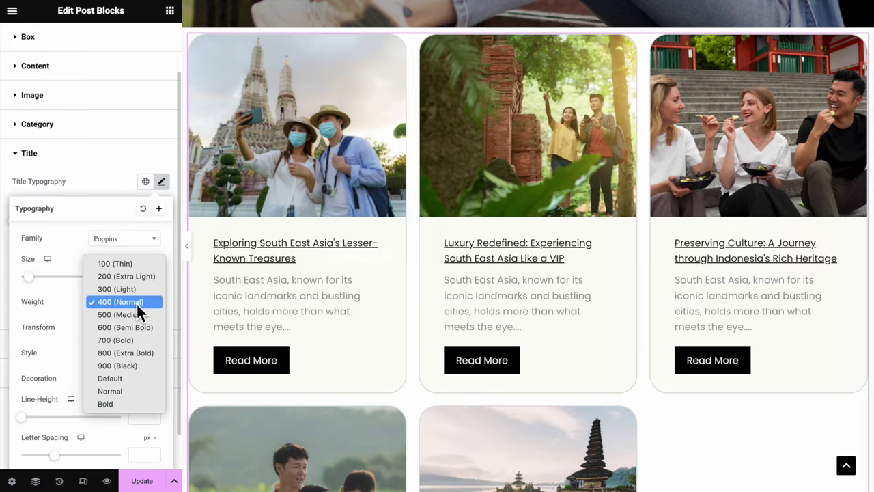
{"action": "left_click", "coordinate": [137, 326]}
{"action": "left_click", "coordinate": [95, 153]}
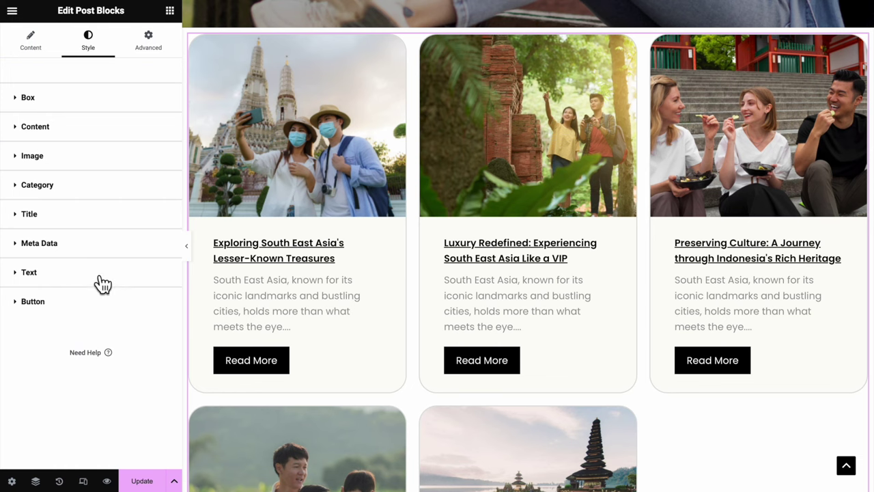
Lower the excerpt text spacing with its slider
{"action": "left_click", "coordinate": [101, 281]}
{"action": "scroll", "coordinate": [95, 273], "scroll_direction": "down", "scroll_amount": 3}
{"action": "left_click_drag", "start_coordinate": [25, 258], "coordinate": [19, 258]}
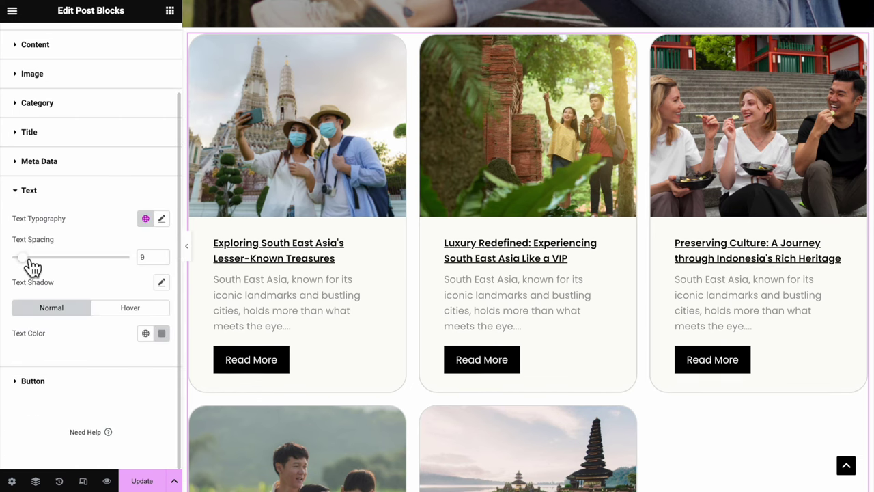
{"action": "left_click", "coordinate": [32, 380]}
{"action": "scroll", "coordinate": [141, 371], "scroll_direction": "down", "scroll_amount": 5}
Make the Read More buttons full width with a white hover background
{"action": "left_click", "coordinate": [146, 380]}
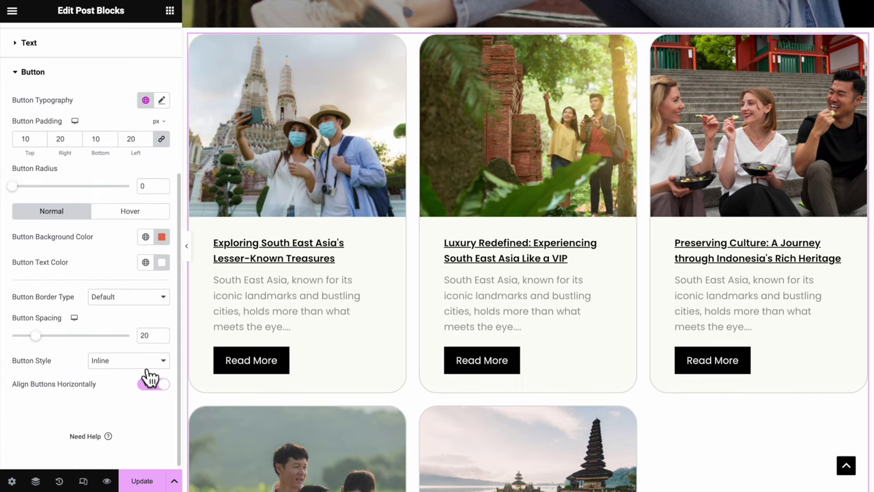
{"action": "left_click", "coordinate": [141, 361]}
{"action": "left_click", "coordinate": [141, 376]}
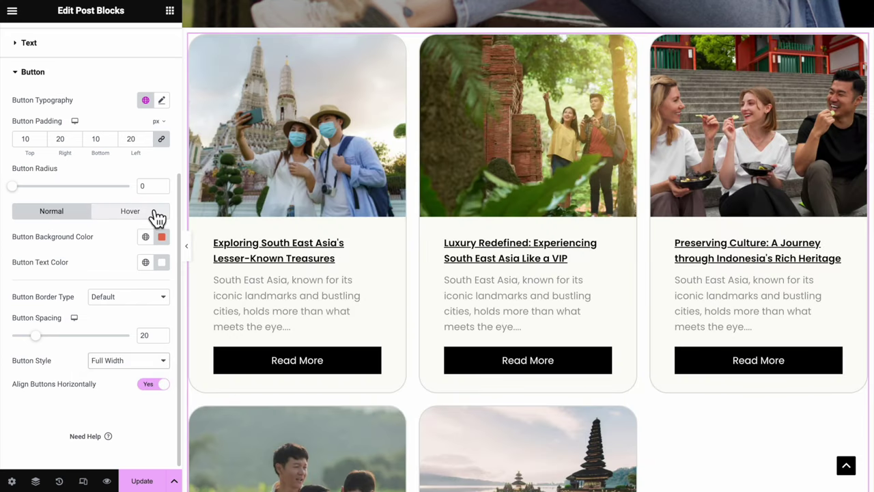
{"action": "left_click", "coordinate": [151, 211]}
{"action": "left_click", "coordinate": [161, 244]}
{"action": "scroll", "coordinate": [150, 260], "scroll_direction": "down", "scroll_amount": 1}
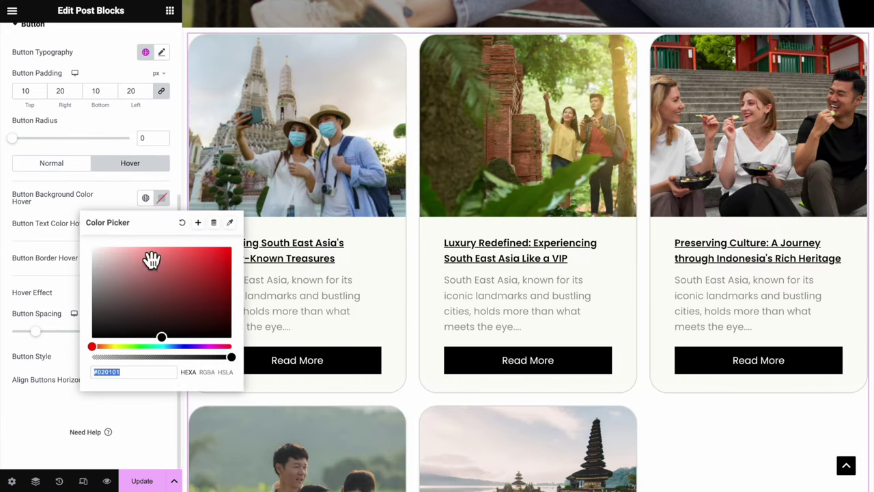
{"action": "left_click_drag", "start_coordinate": [152, 260], "coordinate": [153, 240]}
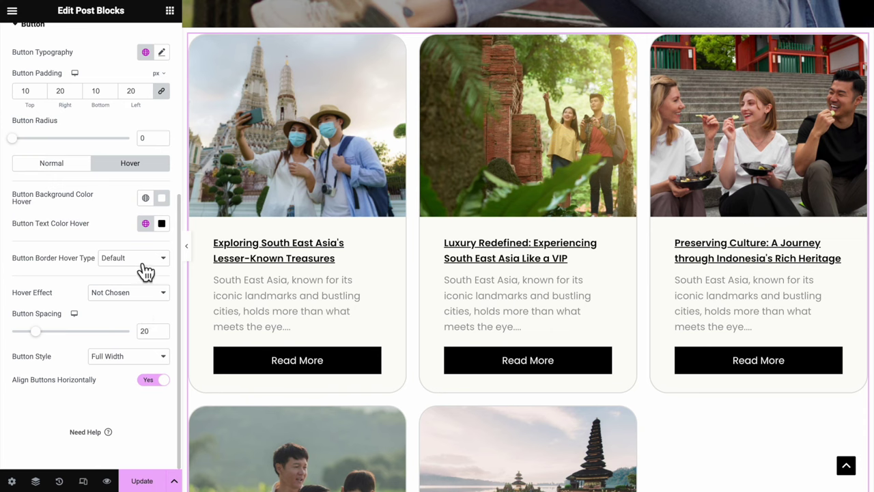
Give hovered buttons a solid border and the Float hover effect
{"action": "left_click", "coordinate": [140, 261]}
{"action": "left_click", "coordinate": [138, 282]}
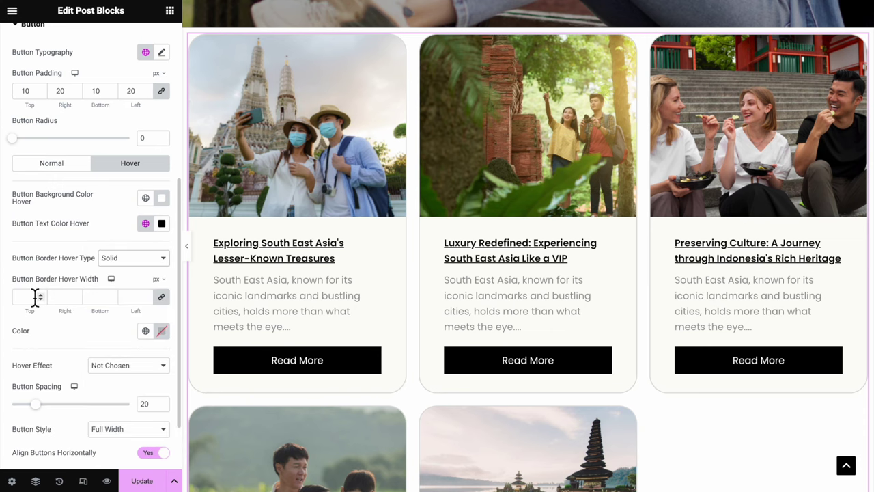
{"action": "scroll", "coordinate": [71, 340], "scroll_direction": "down", "scroll_amount": 1}
{"action": "left_click", "coordinate": [111, 296]}
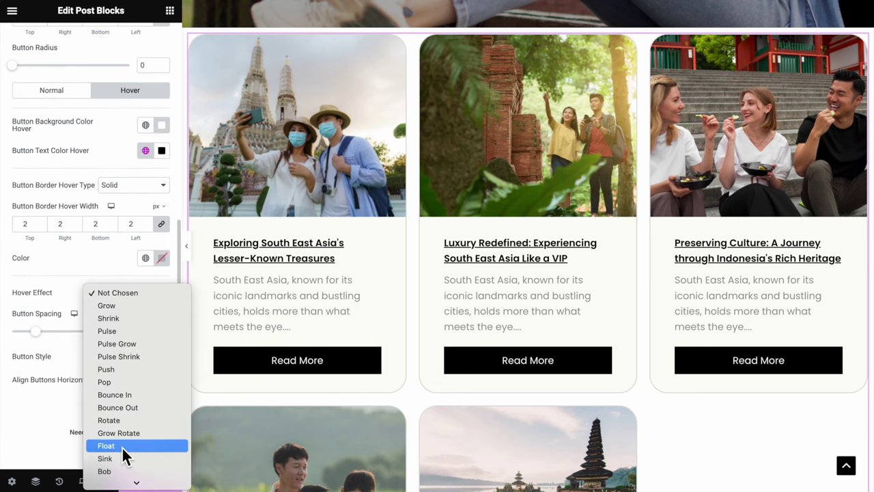
{"action": "left_click", "coordinate": [122, 448]}
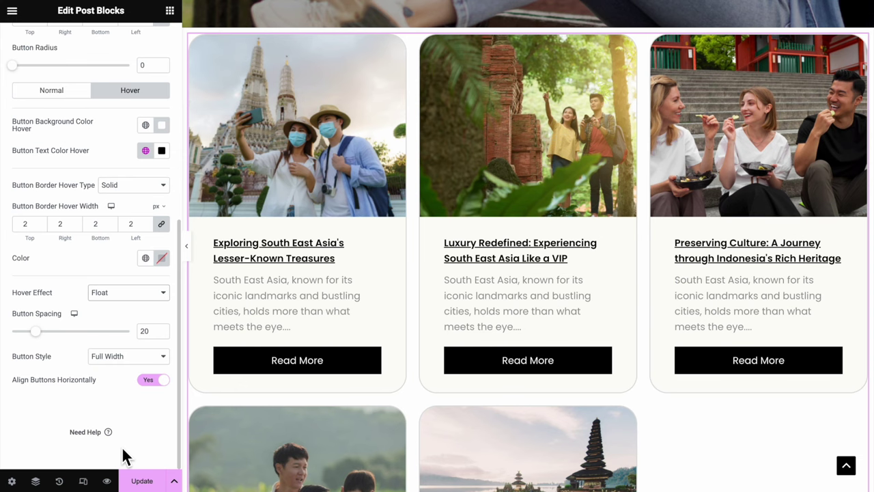
Preview the buttons, then select the container holding the blog posts
{"action": "left_click", "coordinate": [189, 248]}
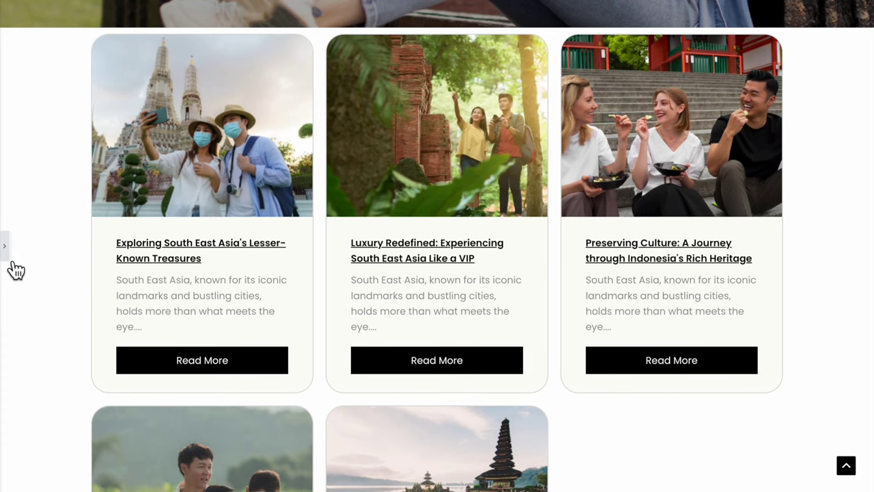
{"action": "left_click", "coordinate": [5, 251]}
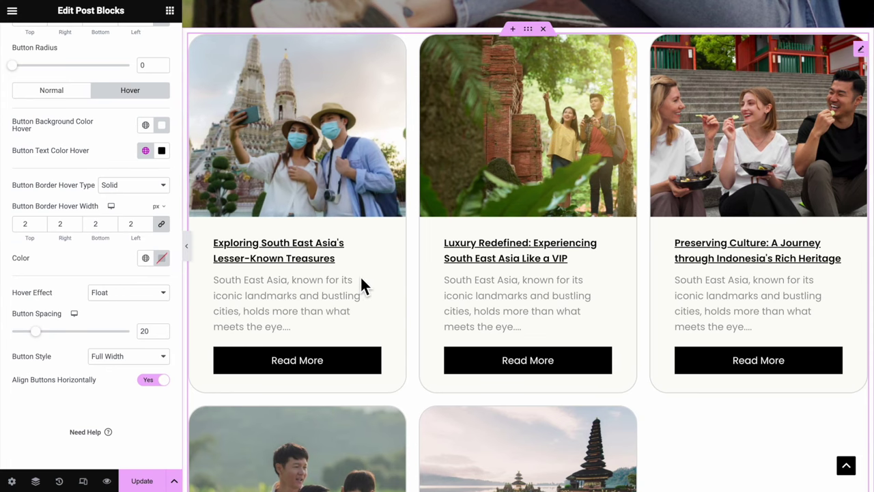
{"action": "scroll", "coordinate": [362, 280], "scroll_direction": "up", "scroll_amount": 3}
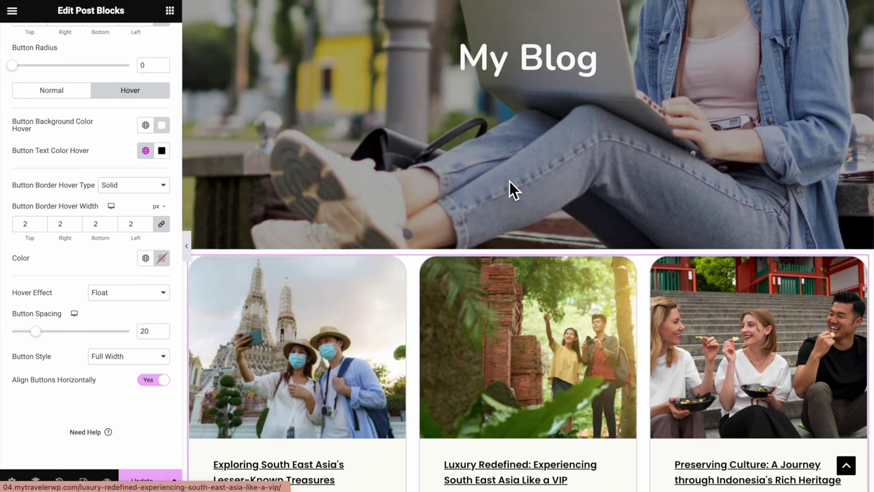
{"action": "left_click", "coordinate": [528, 250]}
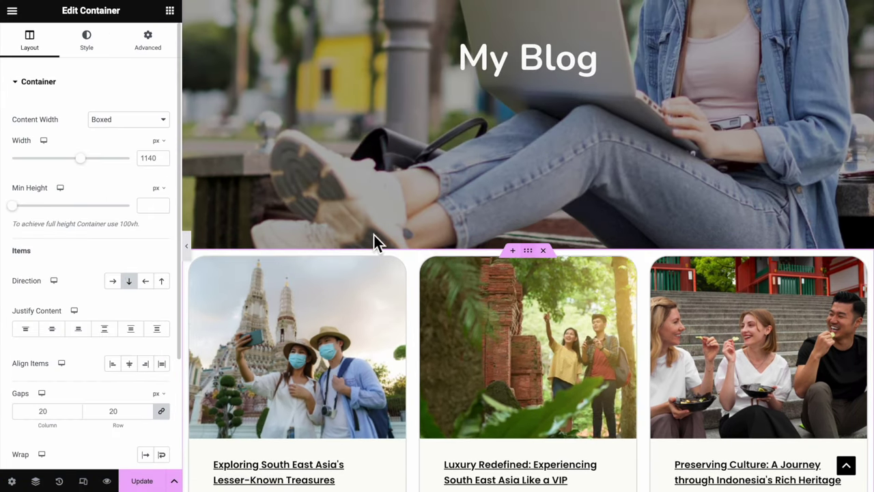
Set the blog posts container's top margin to 100
{"action": "left_click", "coordinate": [148, 41]}
{"action": "type", "text": "100"}
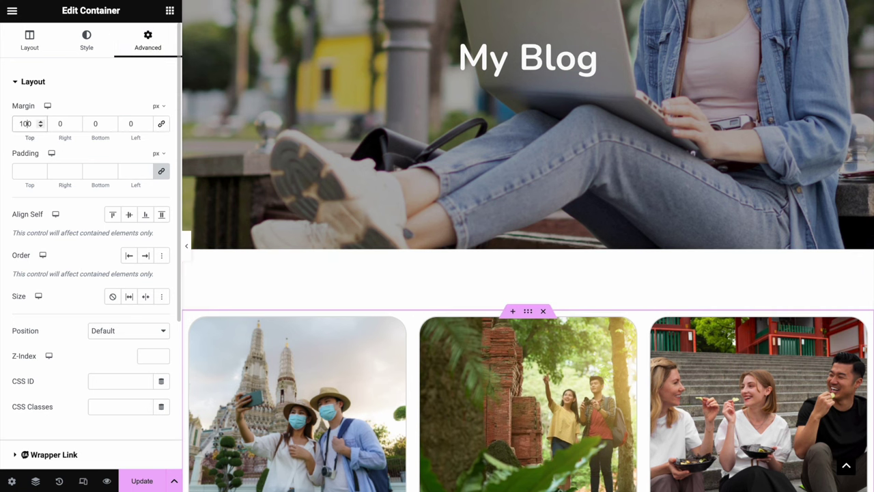
{"action": "scroll", "coordinate": [267, 273], "scroll_direction": "down", "scroll_amount": 2}
{"action": "scroll", "coordinate": [269, 270], "scroll_direction": "down", "scroll_amount": 6}
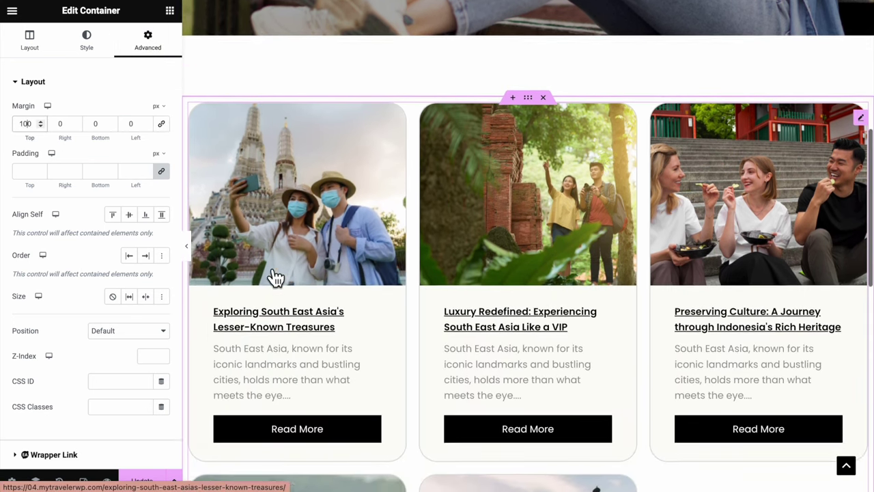
{"action": "scroll", "coordinate": [567, 447], "scroll_direction": "down", "scroll_amount": 3}
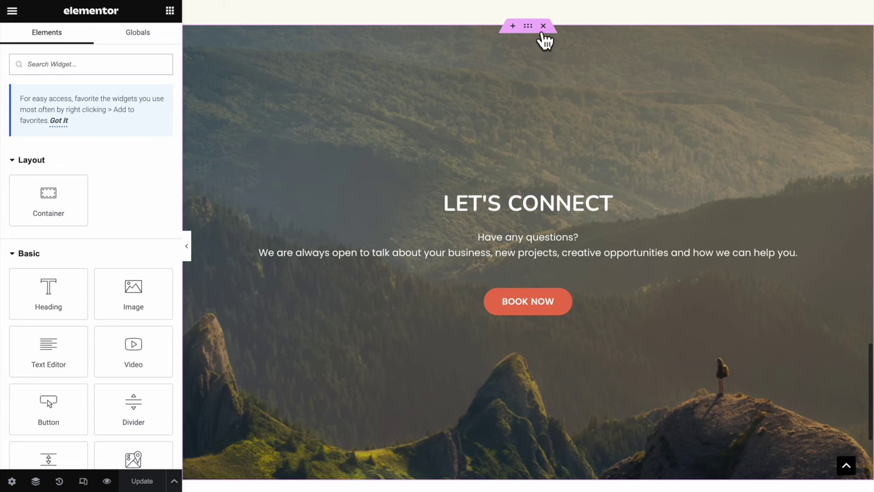
Copy the LET'S CONNECT container and paste it into a new full-width container
{"action": "left_click", "coordinate": [542, 41]}
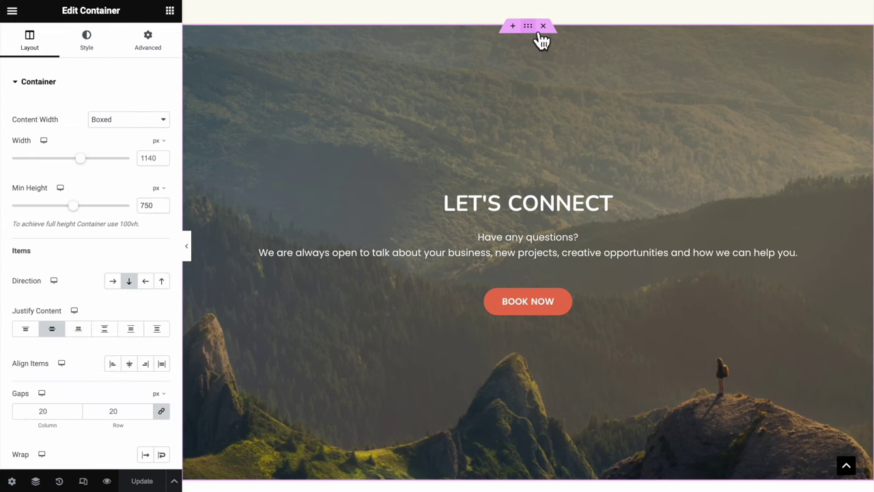
{"action": "right_click", "coordinate": [537, 31]}
{"action": "left_click", "coordinate": [568, 81]}
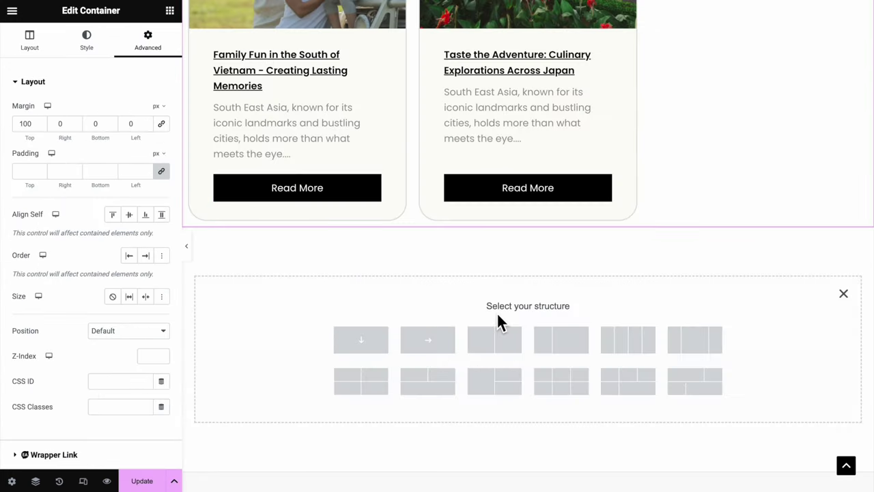
{"action": "left_click", "coordinate": [364, 344]}
{"action": "left_click", "coordinate": [109, 120]}
{"action": "left_click", "coordinate": [108, 131]}
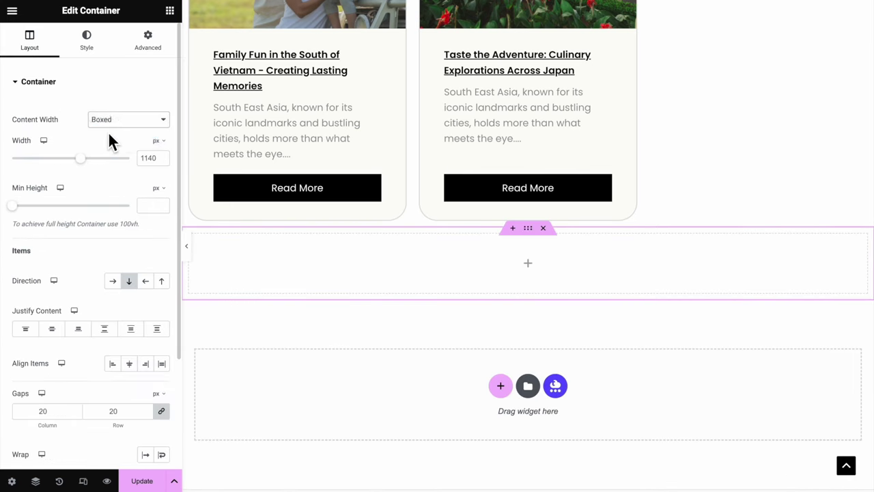
{"action": "right_click", "coordinate": [528, 228]}
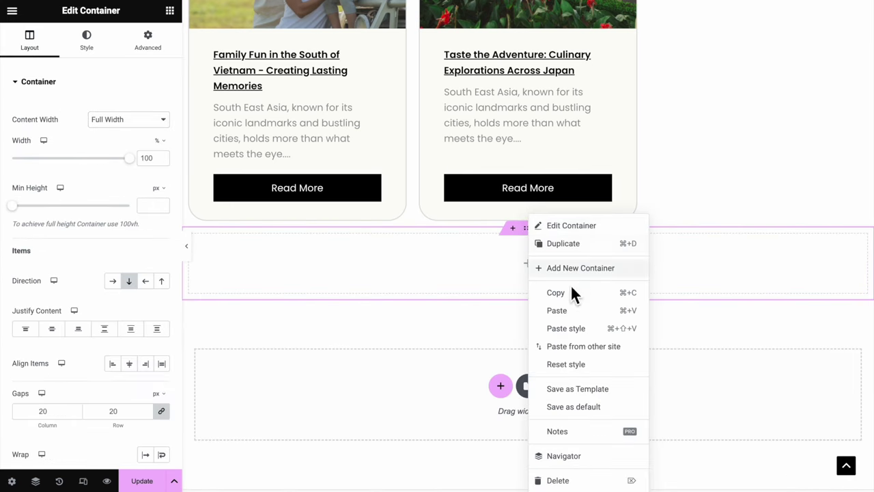
{"action": "left_click", "coordinate": [572, 312]}
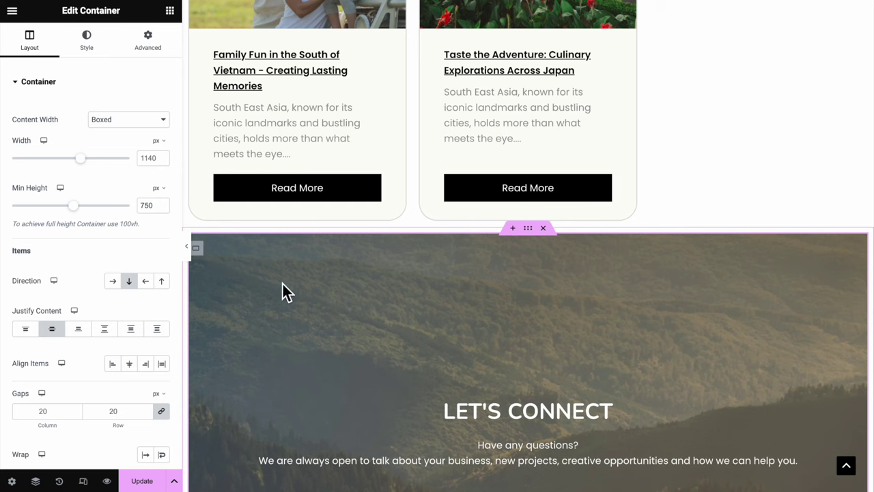
Preview the page down to the pasted LET'S CONNECT section
{"action": "left_click", "coordinate": [189, 247]}
{"action": "scroll", "coordinate": [352, 315], "scroll_direction": "down", "scroll_amount": 3}
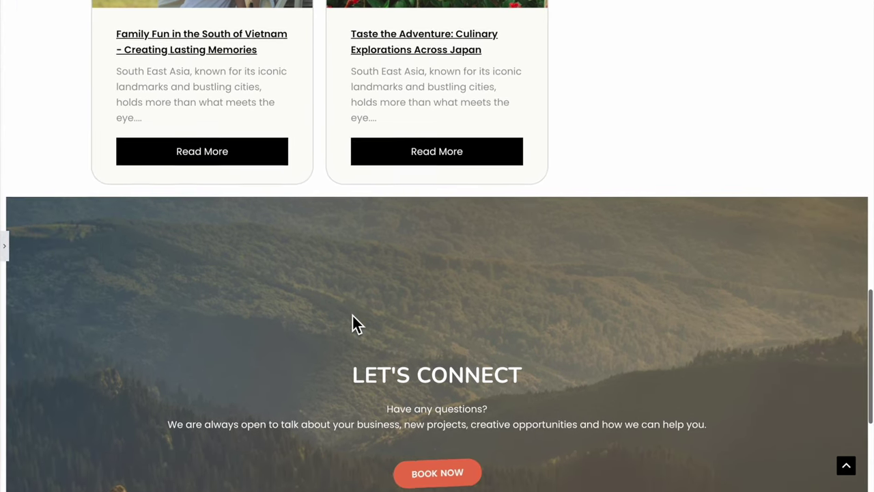
{"action": "scroll", "coordinate": [352, 315], "scroll_direction": "down", "scroll_amount": 1}
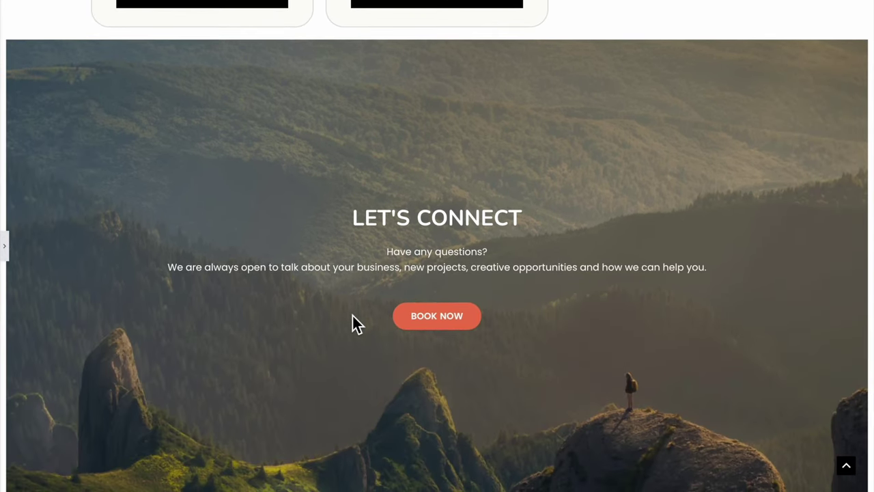
{"action": "scroll", "coordinate": [352, 318], "scroll_direction": "down", "scroll_amount": 1}
{"action": "left_click", "coordinate": [9, 252]}
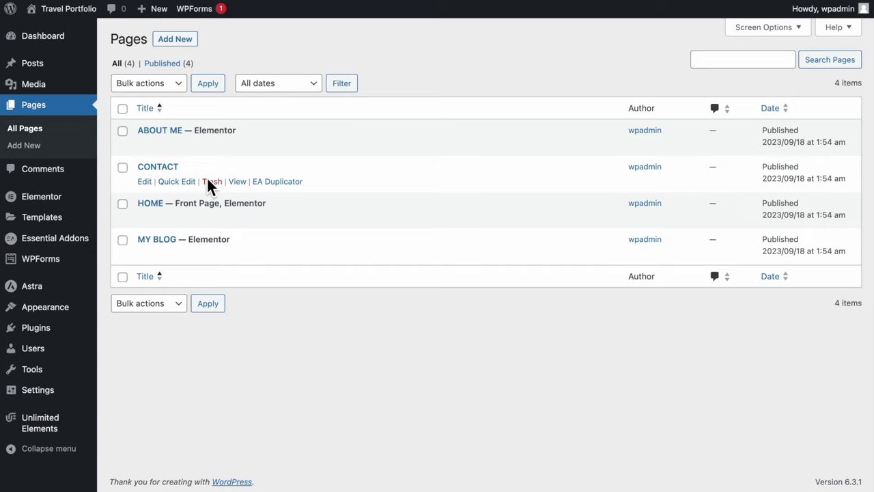
Edit the CONTACT page from the Pages list and switch it to Elementor
{"action": "left_click", "coordinate": [146, 182]}
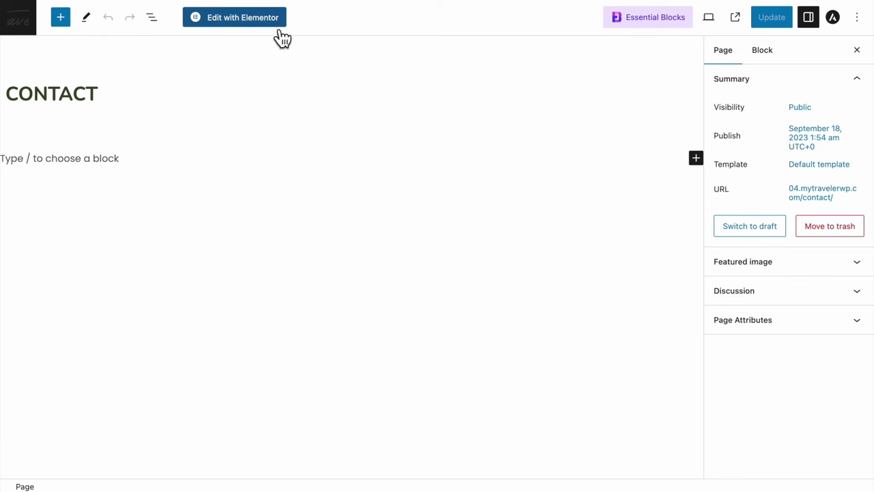
{"action": "left_click", "coordinate": [274, 27]}
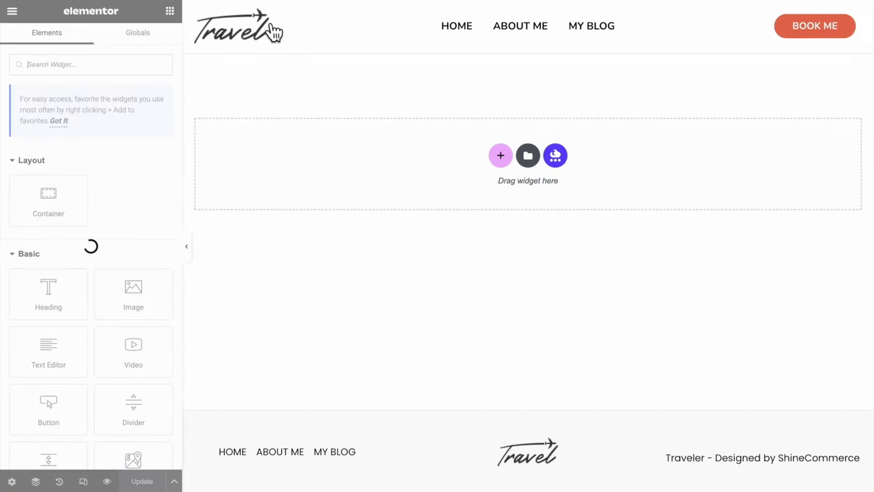
Add a 630-high hero container with a centred, non-repeating, cover-sized photo background
{"action": "left_click_drag", "start_coordinate": [88, 195], "coordinate": [471, 151]}
{"action": "left_click", "coordinate": [147, 206]}
{"action": "type", "text": "630"}
{"action": "left_click", "coordinate": [88, 43]}
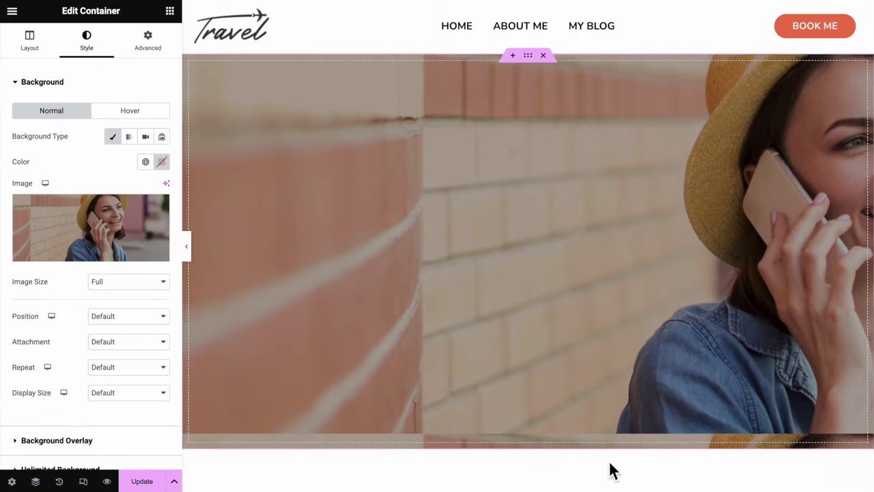
{"action": "left_click", "coordinate": [150, 316]}
{"action": "left_click", "coordinate": [121, 328]}
{"action": "left_click", "coordinate": [127, 367]}
{"action": "left_click", "coordinate": [117, 378]}
{"action": "left_click", "coordinate": [128, 393]}
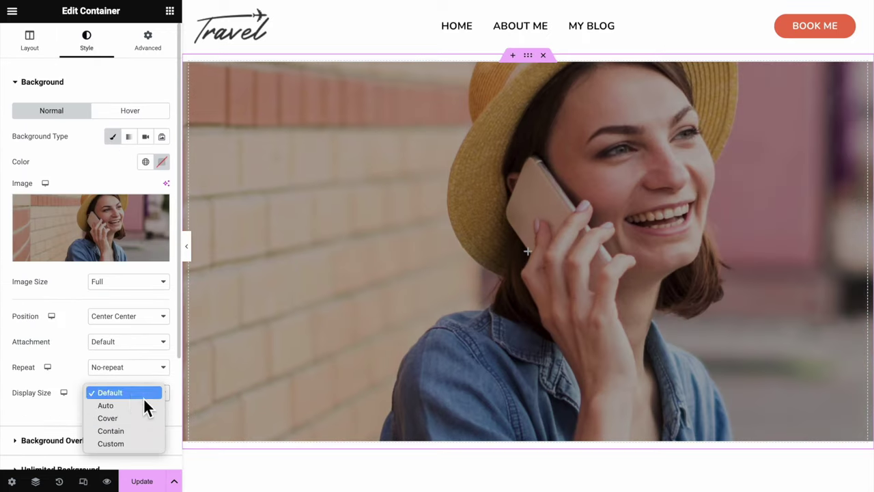
{"action": "left_click", "coordinate": [109, 416]}
Place a centred 'Contact' heading in the hero, coloured white (#fff) at size 60
{"action": "left_click", "coordinate": [169, 11]}
{"action": "left_click_drag", "start_coordinate": [48, 293], "coordinate": [426, 248]}
{"action": "triple_click", "coordinate": [426, 248]}
{"action": "type", "text": "Contact"}
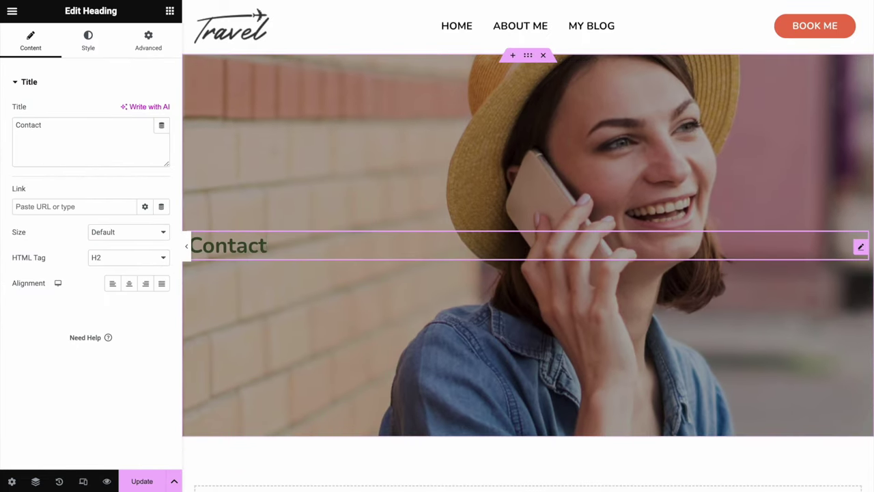
{"action": "left_click", "coordinate": [129, 281]}
{"action": "left_click", "coordinate": [102, 45]}
{"action": "left_click", "coordinate": [161, 111]}
{"action": "type", "text": "fff"}
{"action": "left_click", "coordinate": [107, 109]}
{"action": "left_click", "coordinate": [161, 151]}
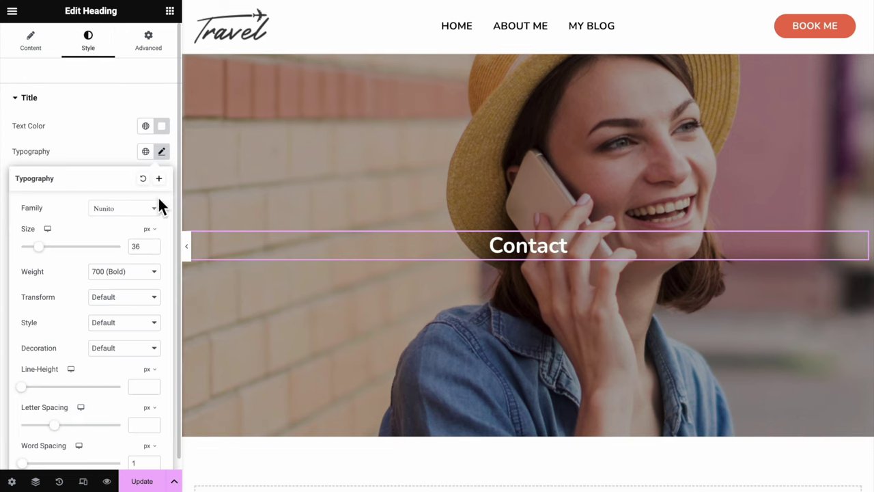
{"action": "type", "text": "60"}
Add a new section below the hero
{"action": "scroll", "coordinate": [347, 383], "scroll_direction": "down", "scroll_amount": 3}
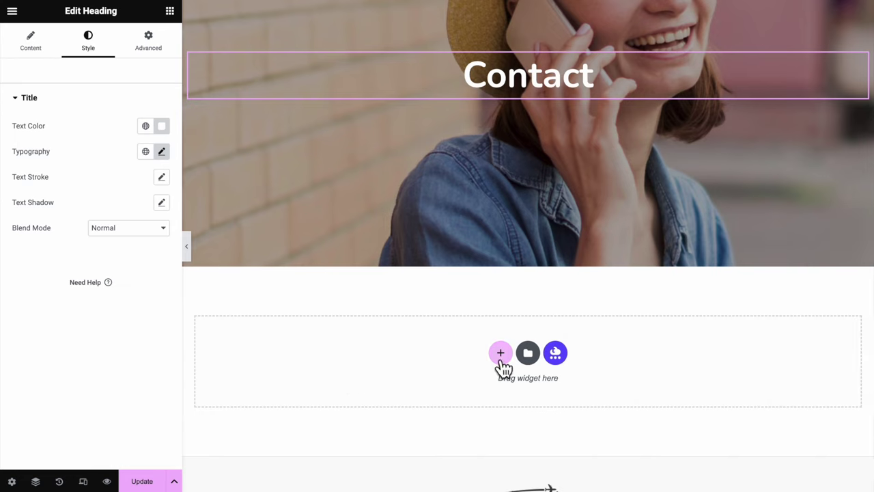
{"action": "left_click", "coordinate": [498, 357]}
{"action": "scroll", "coordinate": [505, 335], "scroll_direction": "down", "scroll_amount": 2}
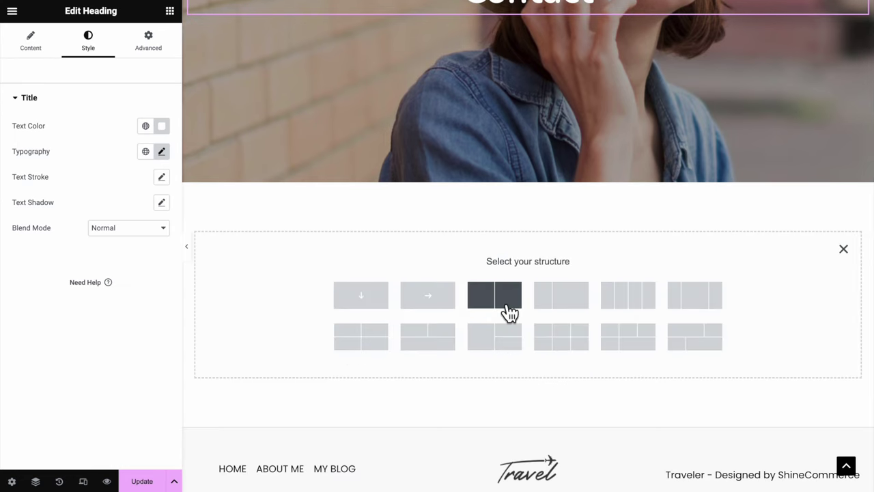
Create a two-column section and select its left column in the Navigator
{"action": "left_click", "coordinate": [509, 311]}
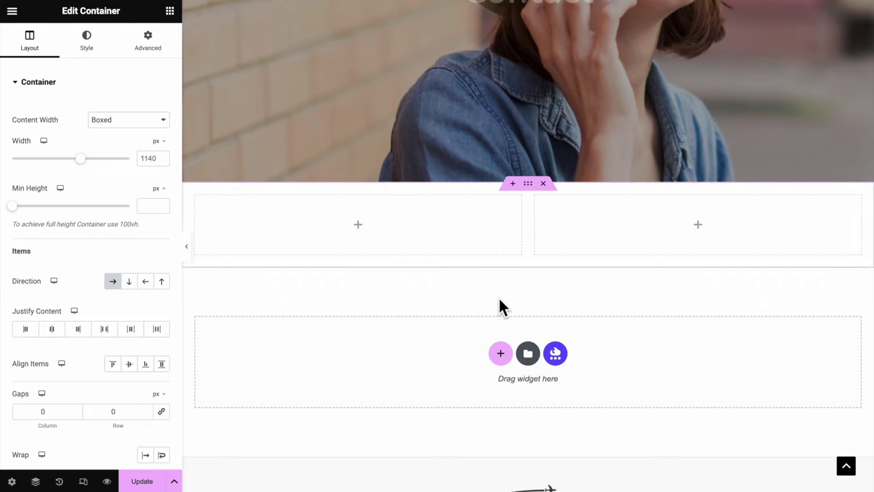
{"action": "right_click", "coordinate": [529, 183]}
{"action": "left_click", "coordinate": [587, 424]}
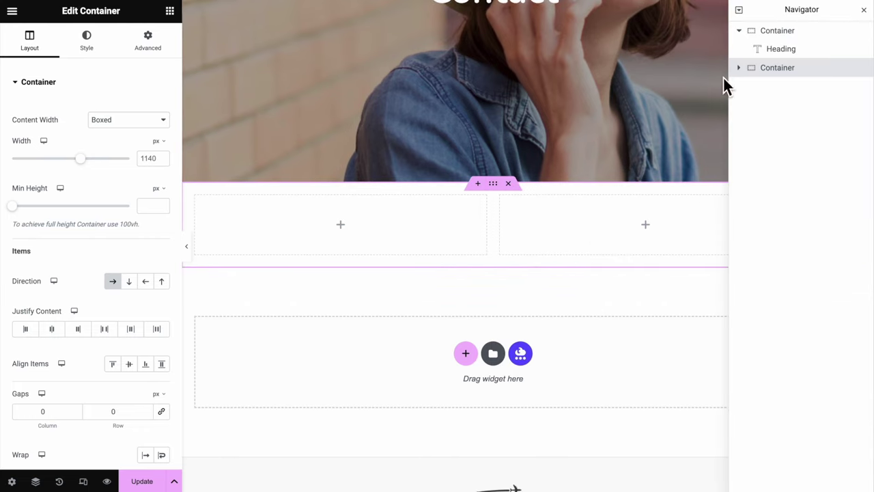
{"action": "left_click", "coordinate": [739, 68]}
{"action": "left_click", "coordinate": [783, 87]}
Give the left column a classic image background and a 500 minimum height
{"action": "left_click", "coordinate": [103, 52]}
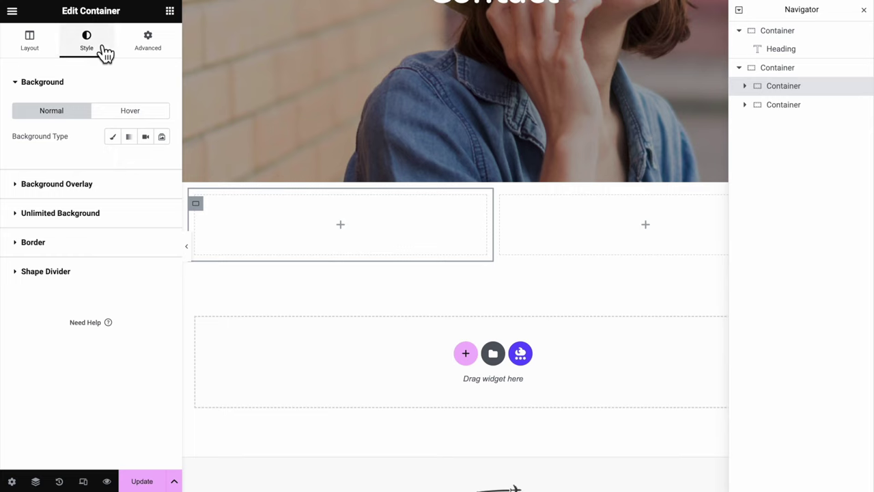
{"action": "left_click", "coordinate": [112, 137]}
{"action": "left_click", "coordinate": [33, 46]}
{"action": "left_click", "coordinate": [148, 207]}
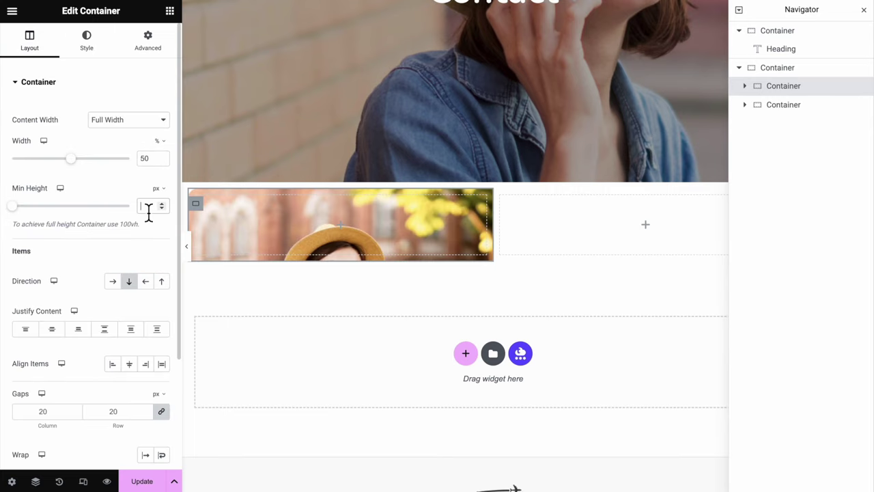
{"action": "type", "text": "500"}
{"action": "scroll", "coordinate": [347, 341], "scroll_direction": "down", "scroll_amount": 2}
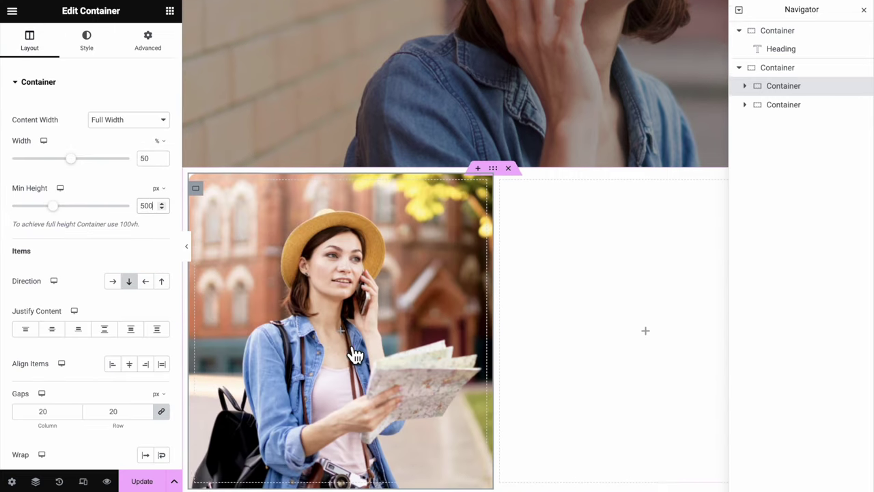
{"action": "scroll", "coordinate": [347, 342], "scroll_direction": "up", "scroll_amount": 1}
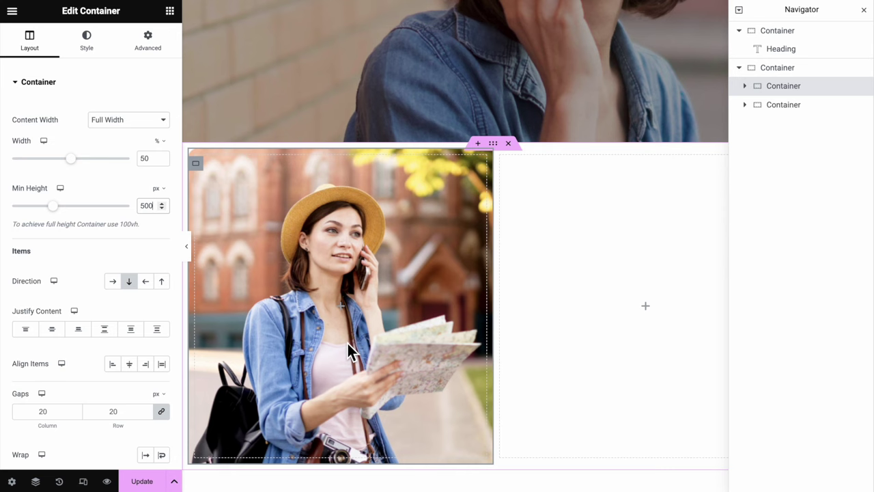
Set the left column's photo to Center Center, No-repeat and Cover
{"action": "left_click", "coordinate": [96, 49]}
{"action": "scroll", "coordinate": [136, 239], "scroll_direction": "down", "scroll_amount": 2}
{"action": "left_click", "coordinate": [130, 208]}
{"action": "left_click", "coordinate": [132, 221]}
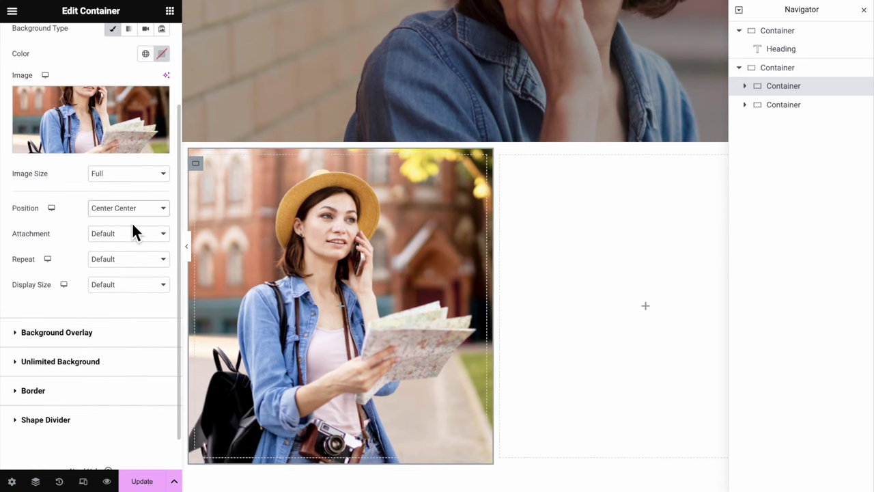
{"action": "left_click", "coordinate": [131, 259]}
{"action": "left_click", "coordinate": [133, 268]}
{"action": "left_click", "coordinate": [132, 284]}
{"action": "left_click", "coordinate": [133, 308]}
{"action": "left_click", "coordinate": [170, 11]}
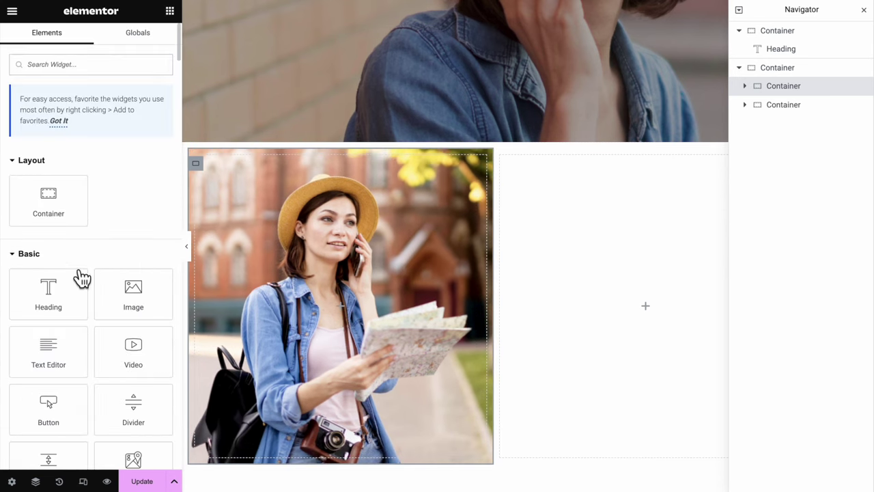
Add a Heading, a Text Editor and a WPForms widget to the right column
{"action": "left_click_drag", "start_coordinate": [62, 299], "coordinate": [603, 298]}
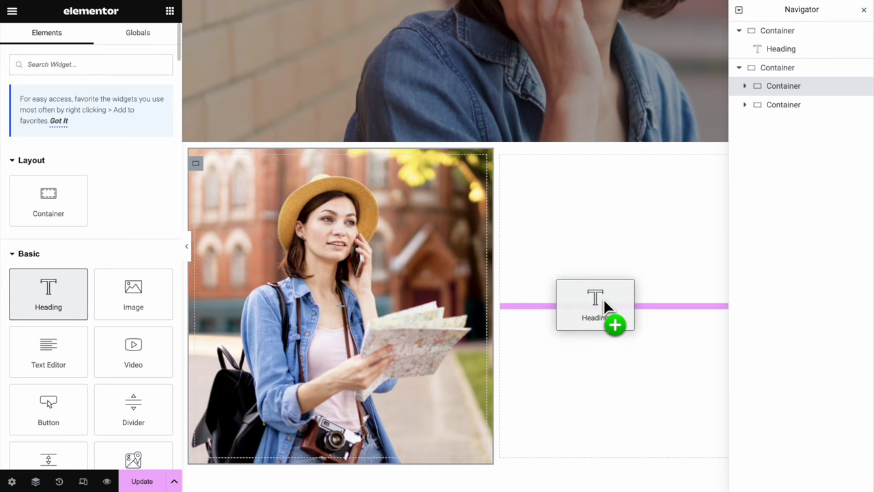
{"action": "left_click_drag", "start_coordinate": [48, 352], "coordinate": [567, 172]}
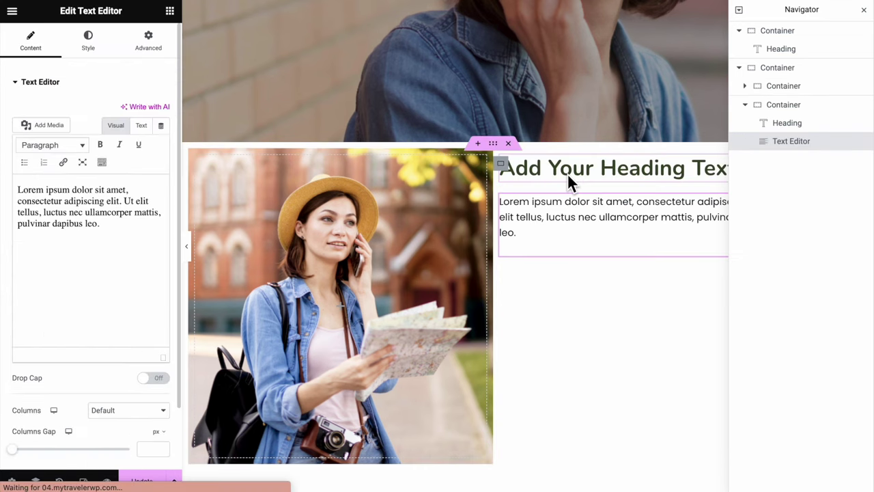
{"action": "left_click", "coordinate": [171, 11]}
{"action": "type", "text": "WP F"}
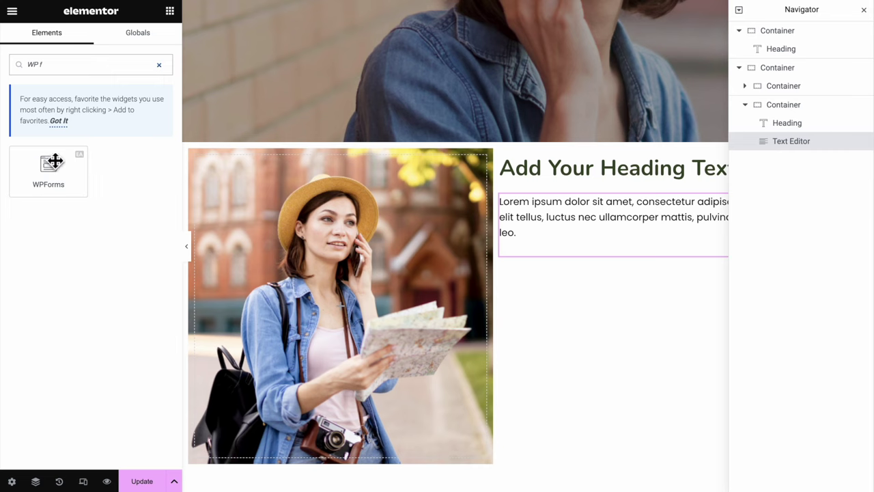
{"action": "left_click_drag", "start_coordinate": [49, 165], "coordinate": [550, 250]}
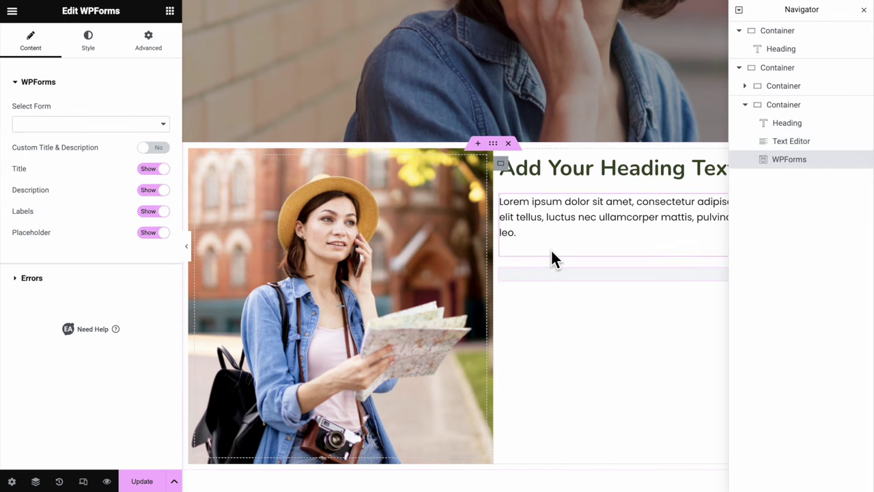
Centre the right column's content vertically, preview the page, and select the WPForms block
{"action": "left_click", "coordinate": [795, 109]}
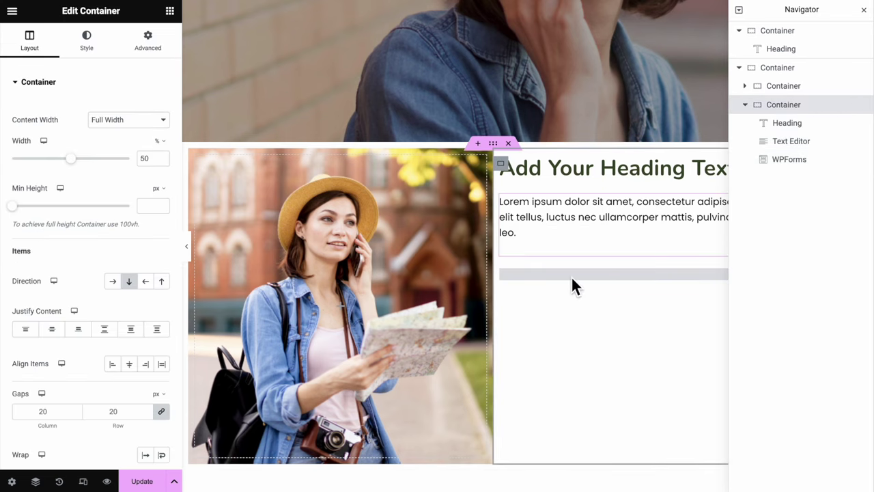
{"action": "left_click", "coordinate": [66, 336]}
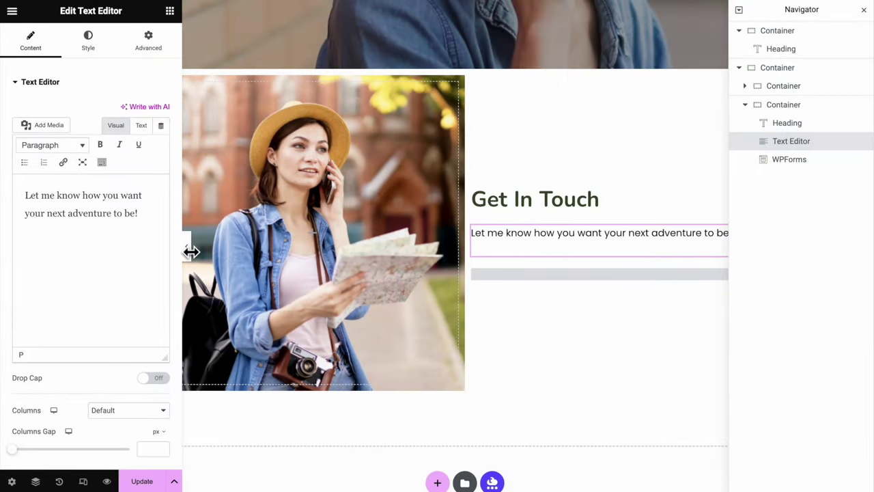
{"action": "key", "text": "ctrl+p"}
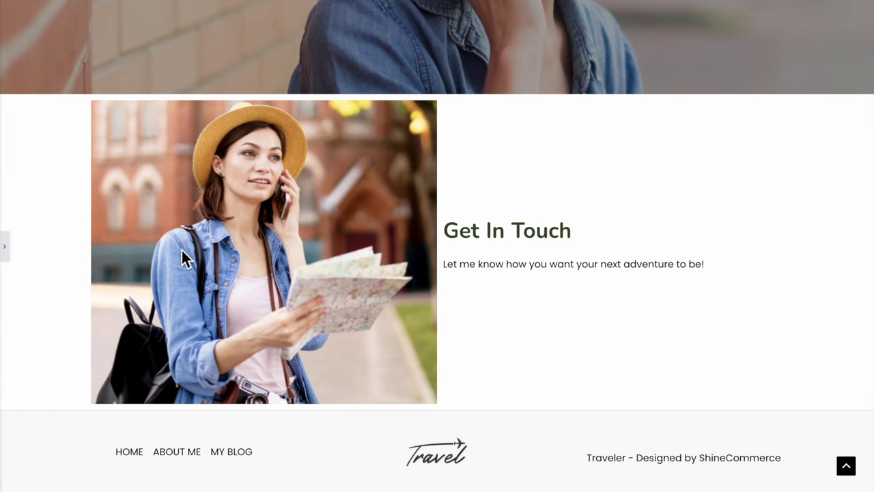
{"action": "left_click", "coordinate": [13, 244]}
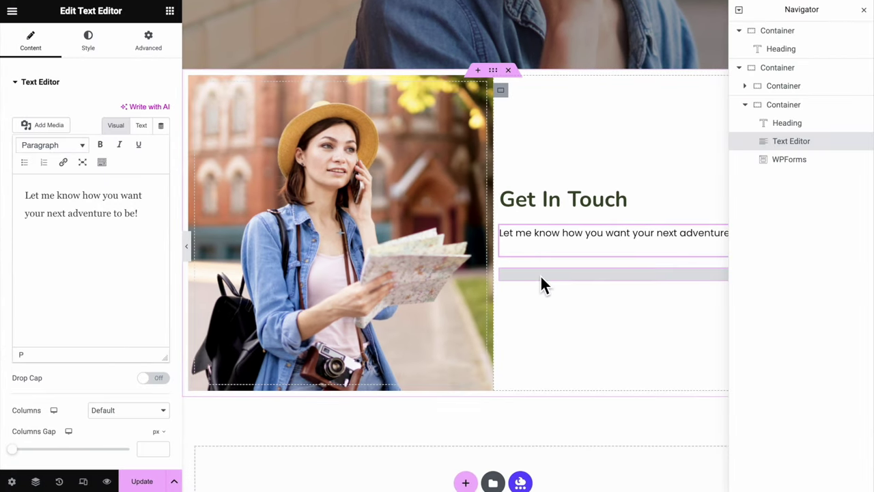
{"action": "left_click", "coordinate": [540, 277]}
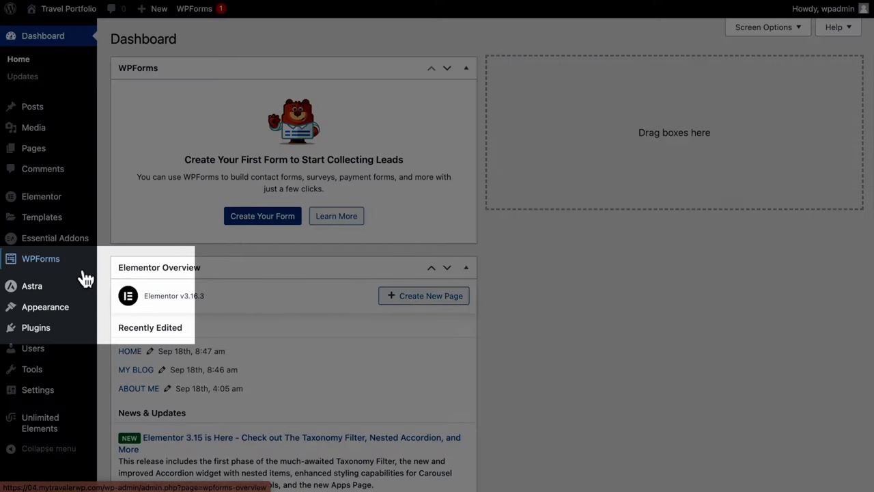
Create a new WPForms form from the Simple Contact Form template
{"action": "mouse_move", "coordinate": [73, 277]}
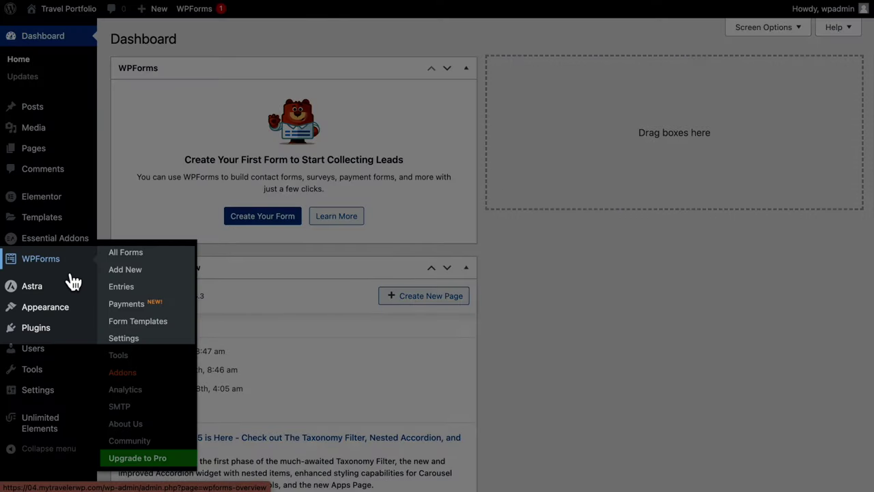
{"action": "left_click", "coordinate": [164, 262]}
{"action": "scroll", "coordinate": [305, 316], "scroll_direction": "down", "scroll_amount": 2}
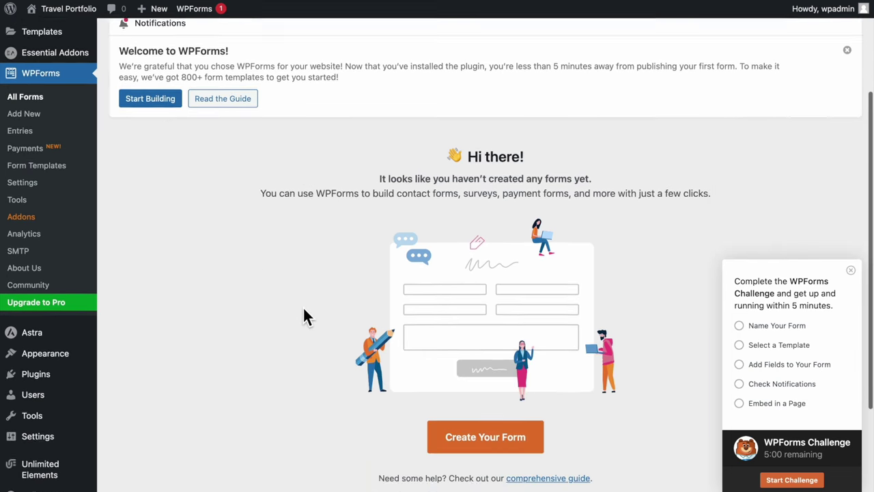
{"action": "scroll", "coordinate": [304, 316], "scroll_direction": "down", "scroll_amount": 2}
{"action": "left_click", "coordinate": [504, 332]}
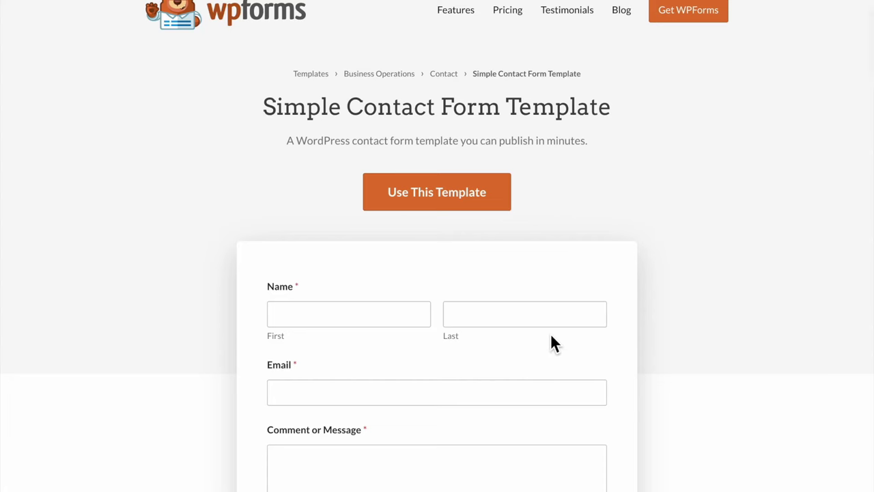
{"action": "left_click", "coordinate": [502, 198]}
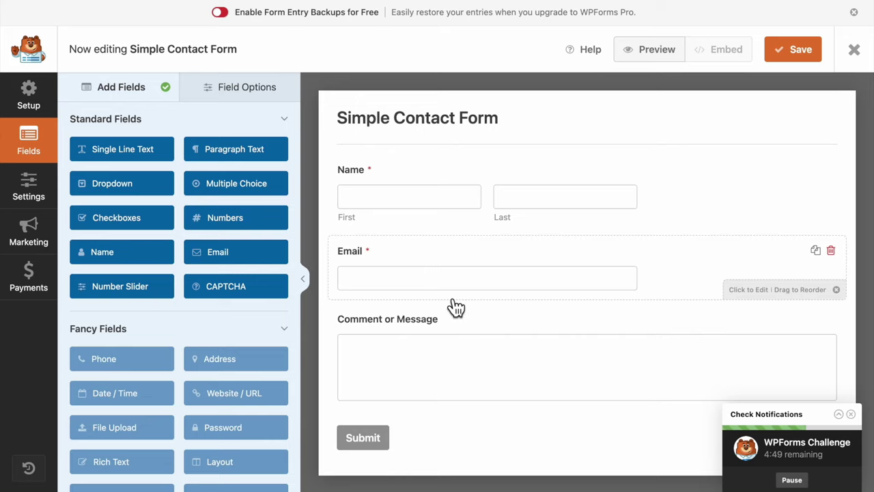
Clear the Name field's label and set its format to Simple
{"action": "left_click", "coordinate": [431, 200]}
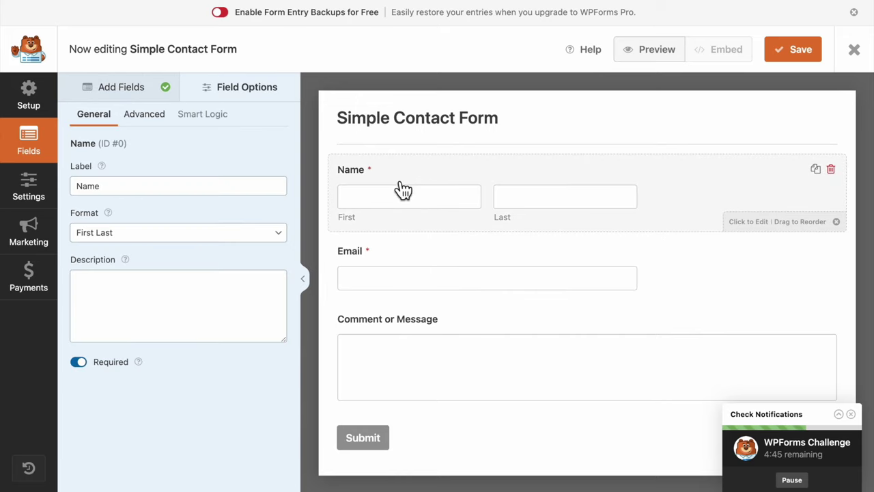
{"action": "left_click", "coordinate": [130, 189]}
{"action": "key", "text": "BackSpace"}
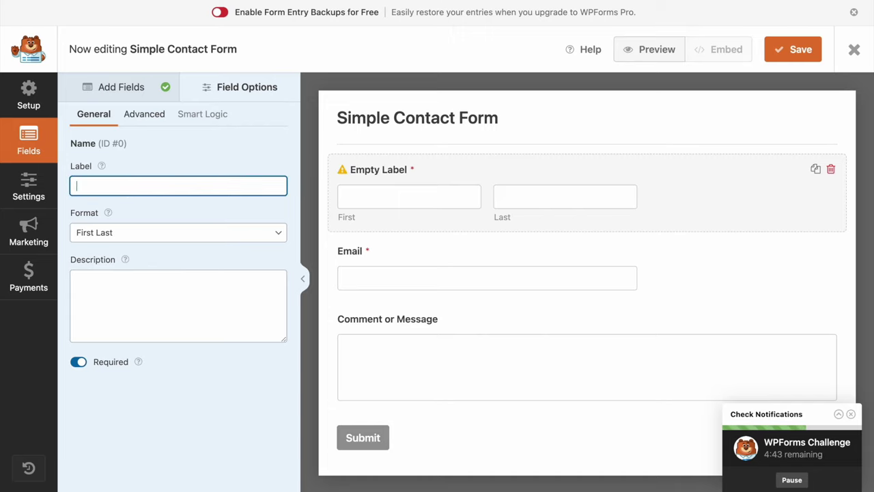
{"action": "left_click", "coordinate": [131, 230]}
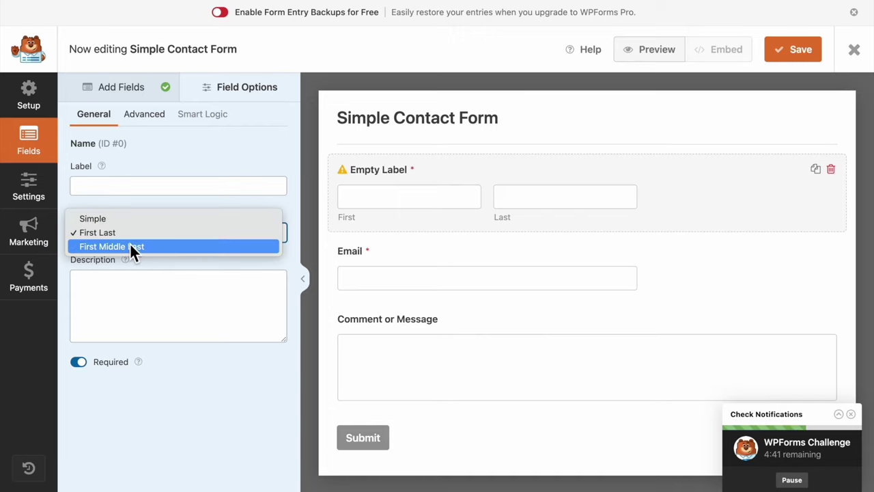
{"action": "left_click", "coordinate": [92, 218]}
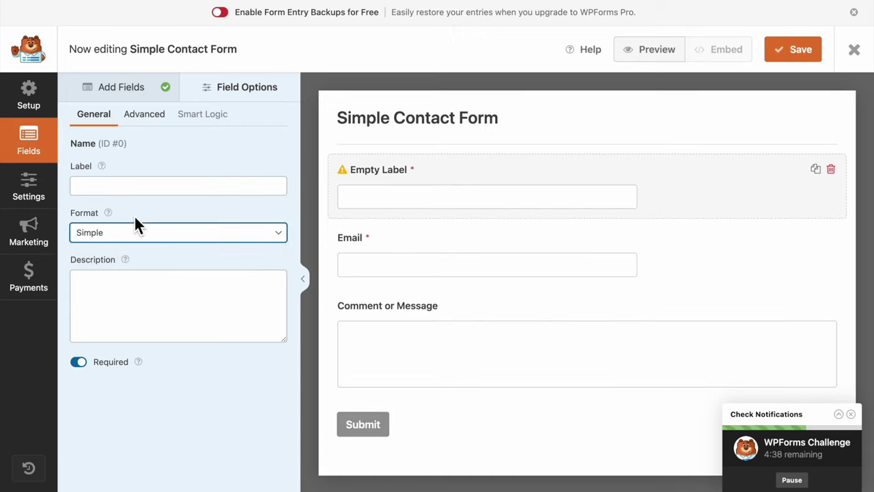
Adjust the Name field, keeping it Medium size, and give it the placeholder 'Your Name'
{"action": "left_click", "coordinate": [78, 362]}
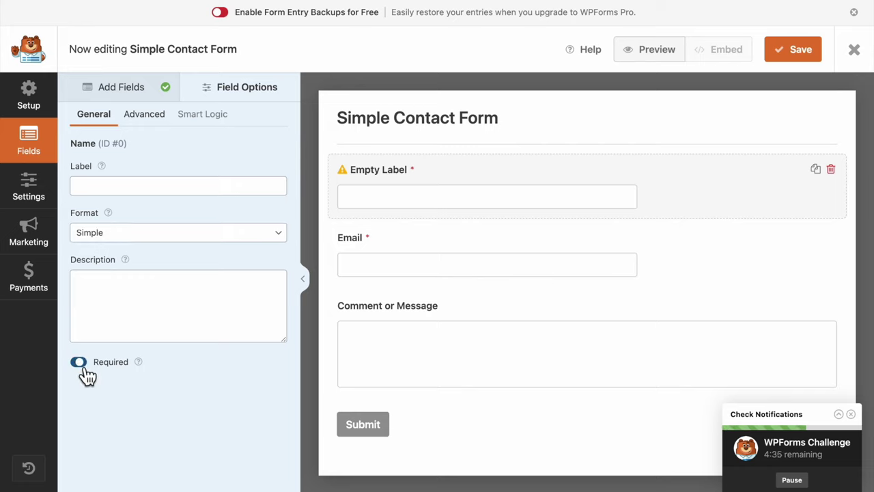
{"action": "left_click", "coordinate": [146, 130]}
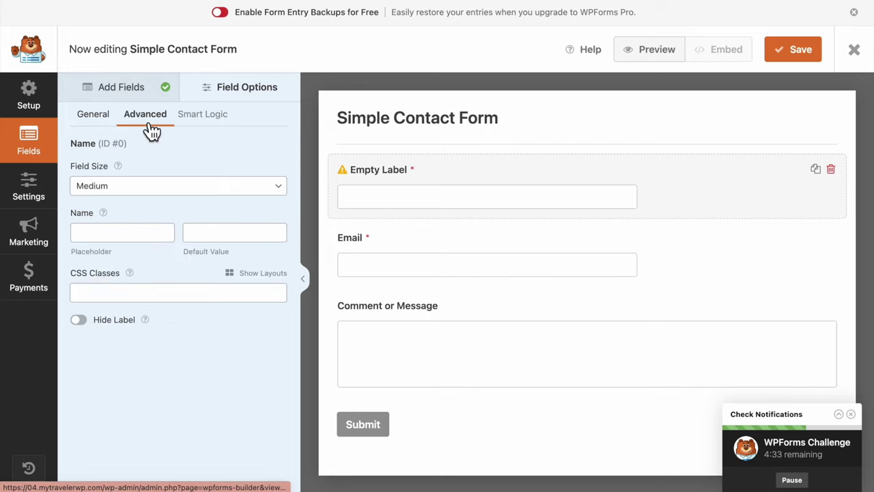
{"action": "left_click", "coordinate": [144, 194]}
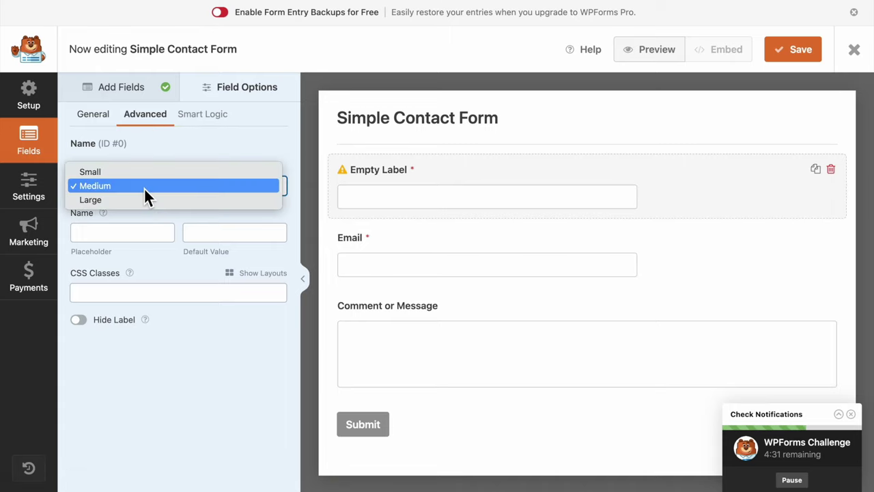
{"action": "left_click", "coordinate": [143, 198]}
{"action": "left_click", "coordinate": [162, 190]}
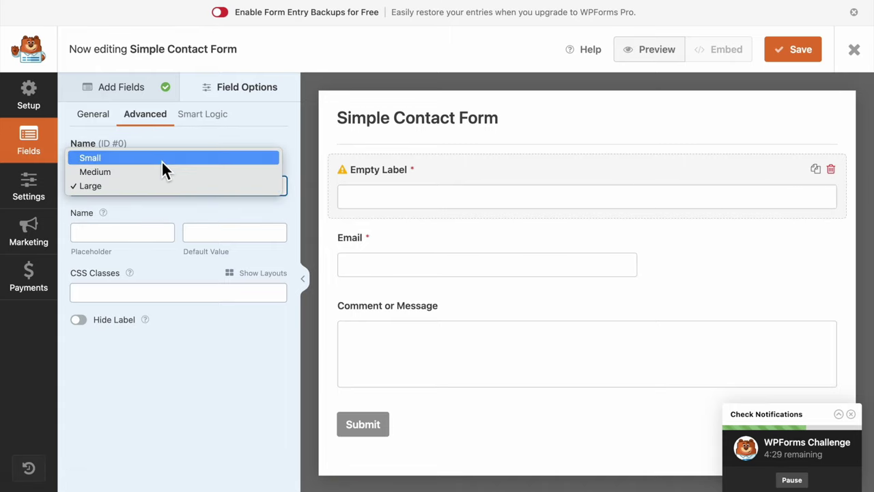
{"action": "left_click", "coordinate": [162, 159]}
{"action": "left_click", "coordinate": [171, 187]}
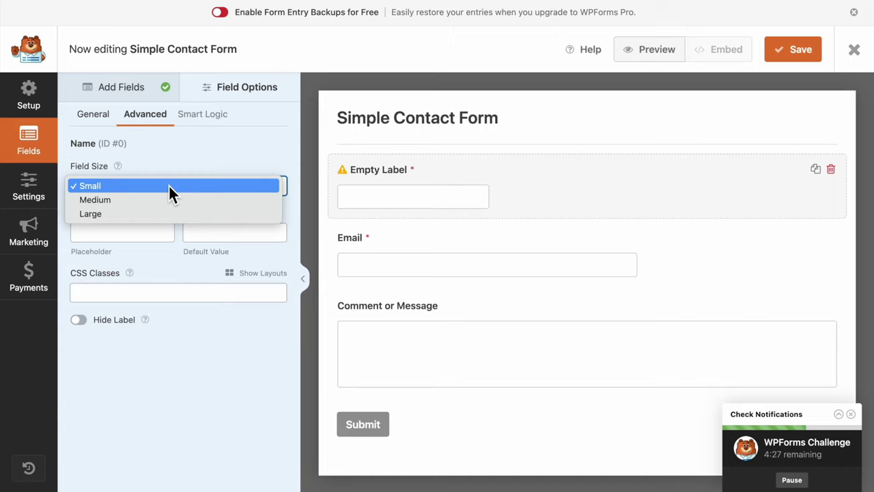
{"action": "left_click", "coordinate": [168, 199]}
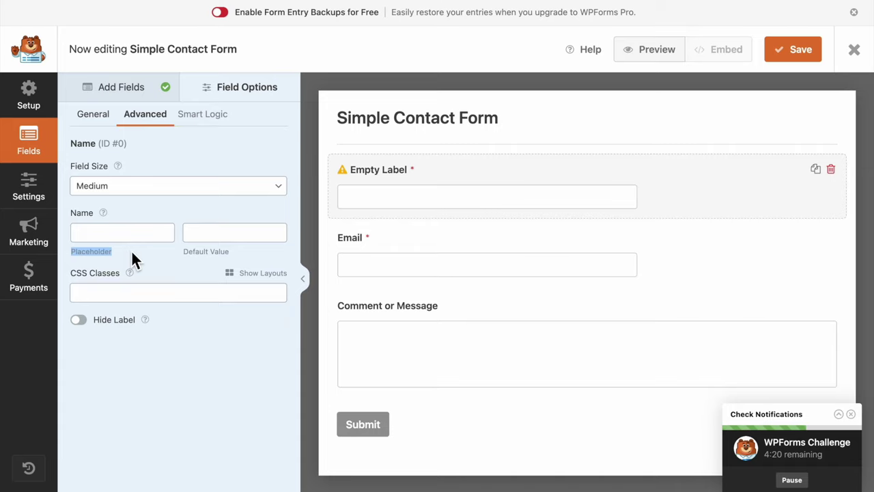
{"action": "left_click", "coordinate": [115, 234]}
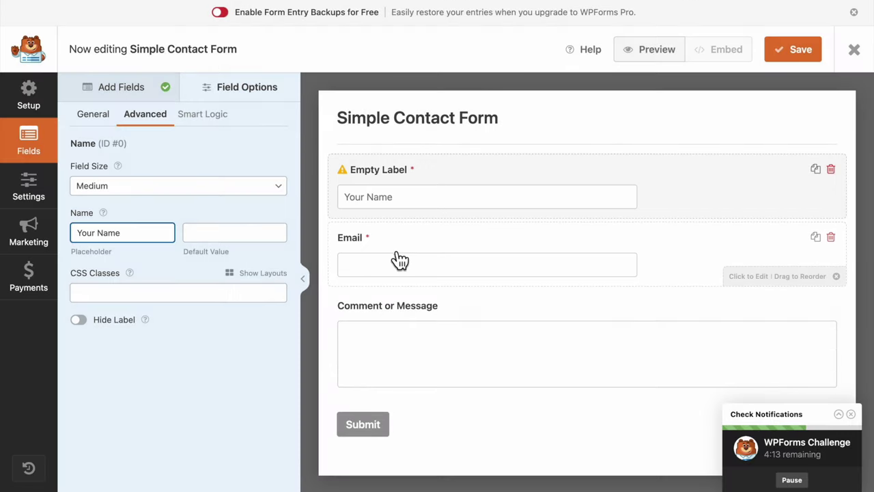
Clear the Email label and set placeholders 'Your Email' and 'Email sent!'
{"action": "left_click", "coordinate": [408, 256]}
{"action": "double_click", "coordinate": [128, 186]}
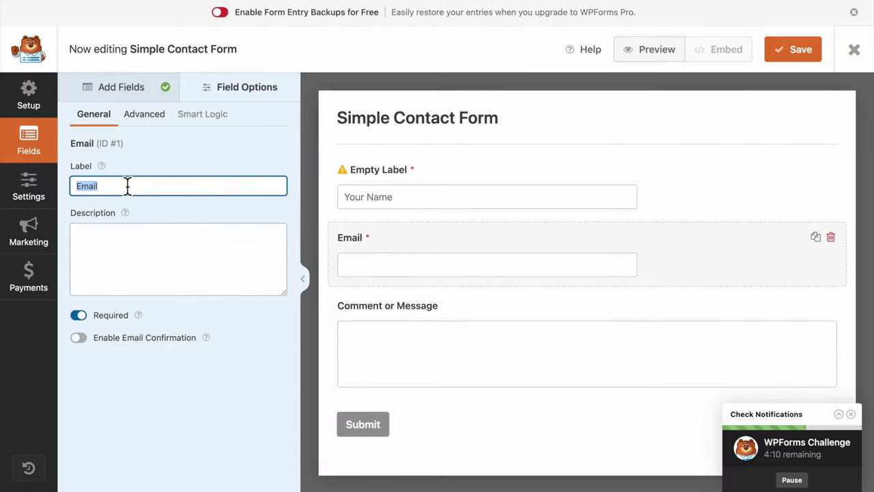
{"action": "key", "text": "BackSpace"}
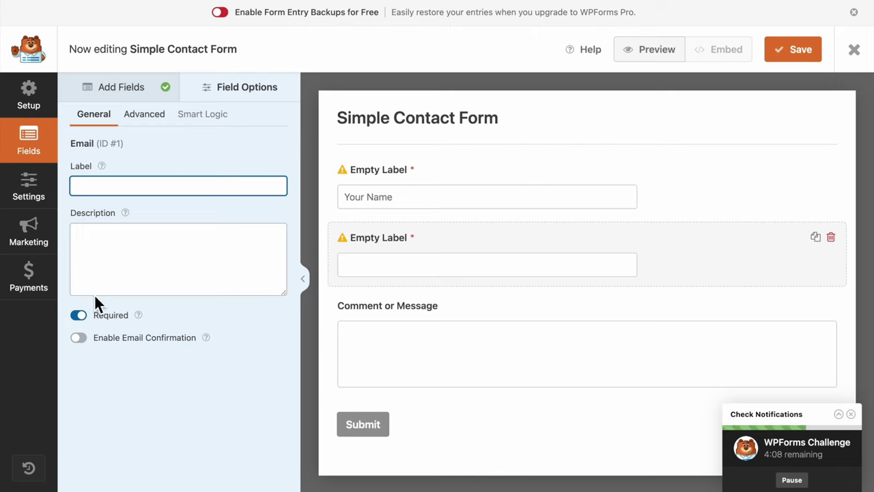
{"action": "left_click", "coordinate": [160, 119]}
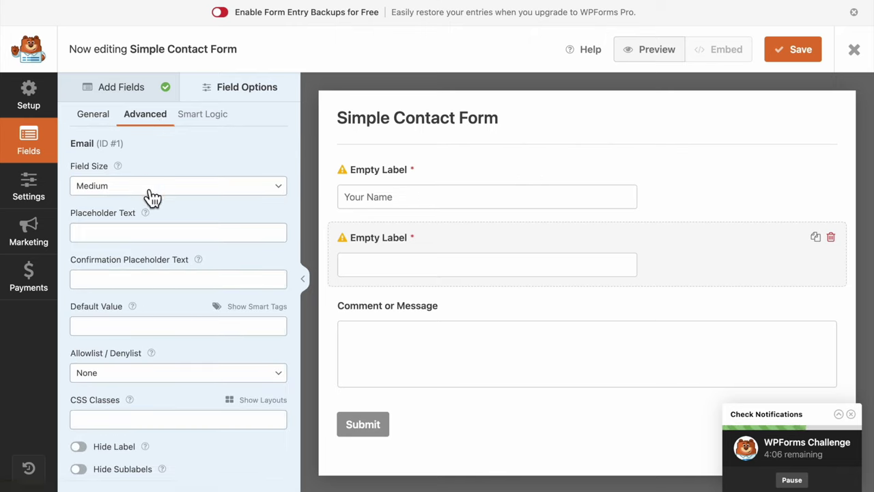
{"action": "left_click", "coordinate": [151, 232]}
{"action": "type", "text": "Your Email"}
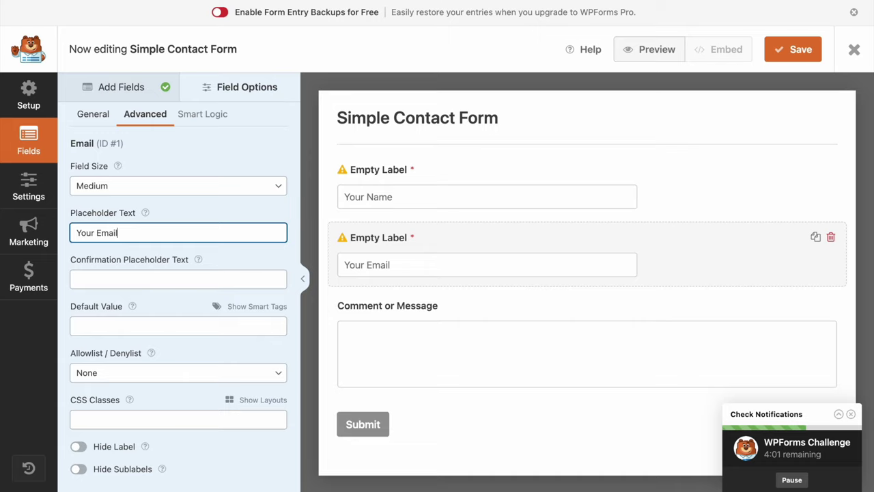
{"action": "key", "text": "Tab"}
{"action": "type", "text": "Email"}
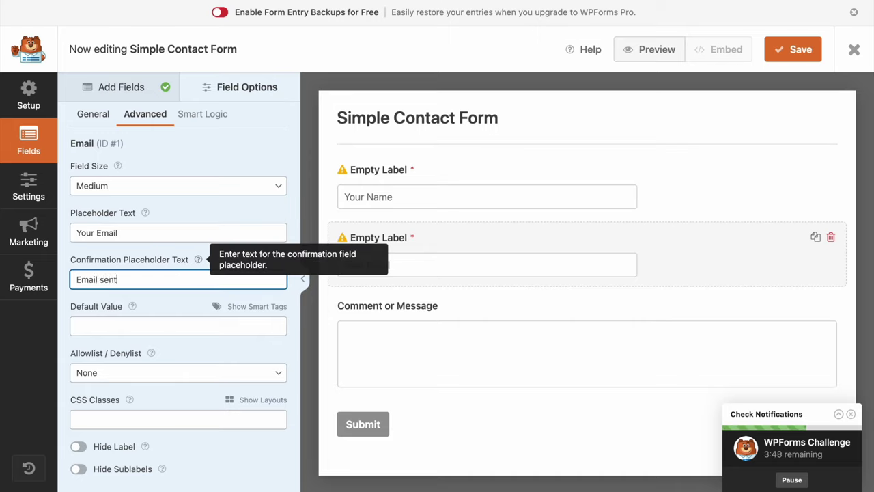
{"action": "type", "text": " sent!"}
Clear the message label, make it required and Large with 'Your Request' placeholder, then save
{"action": "left_click", "coordinate": [426, 308]}
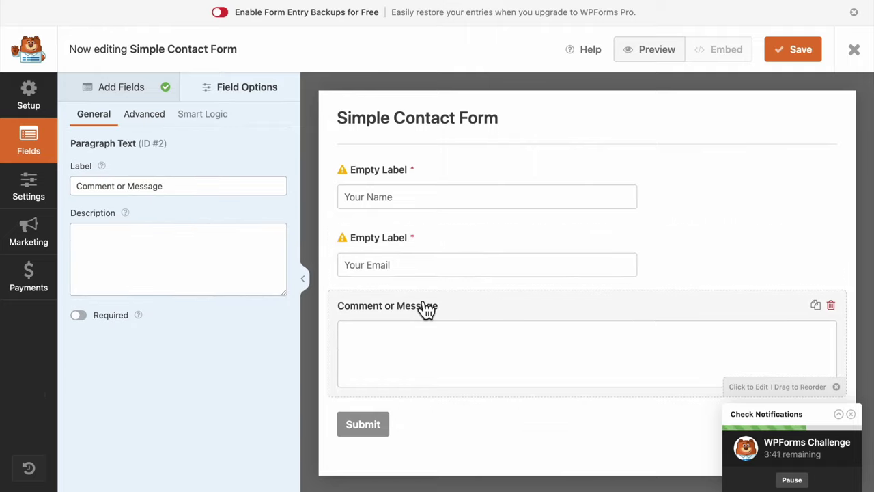
{"action": "triple_click", "coordinate": [198, 192]}
{"action": "key", "text": "BackSpace"}
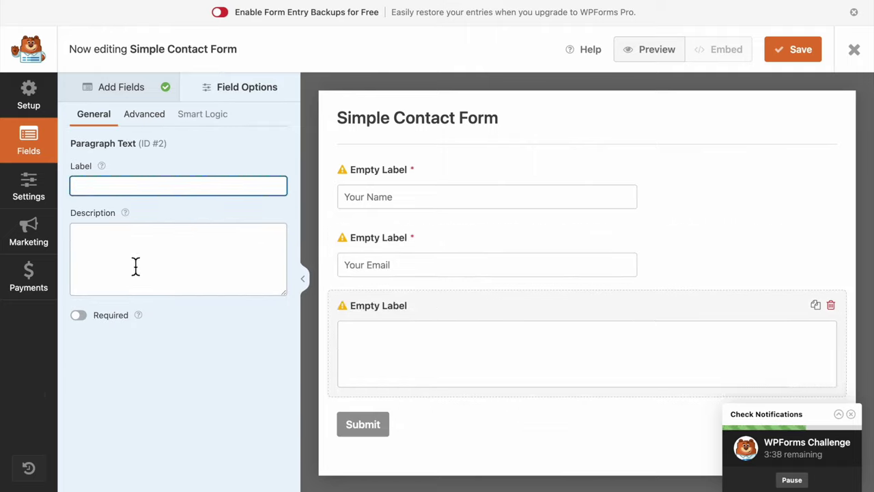
{"action": "left_click", "coordinate": [79, 316]}
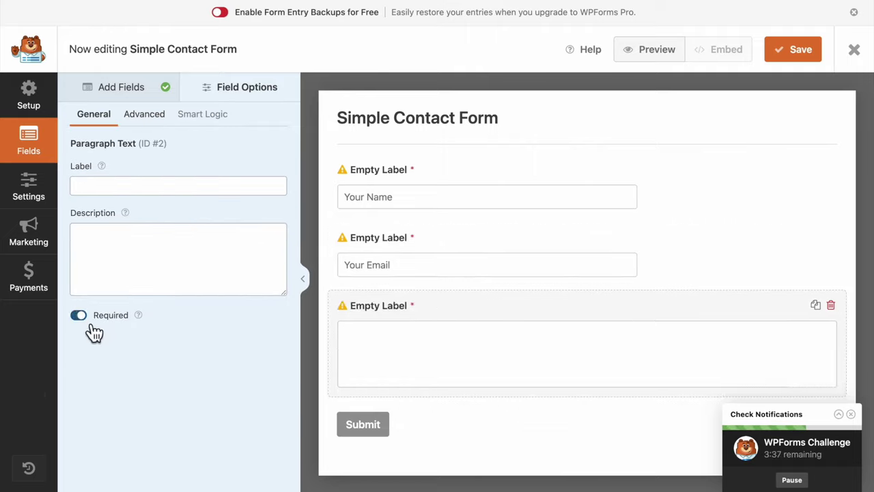
{"action": "left_click", "coordinate": [157, 129]}
{"action": "left_click", "coordinate": [150, 190]}
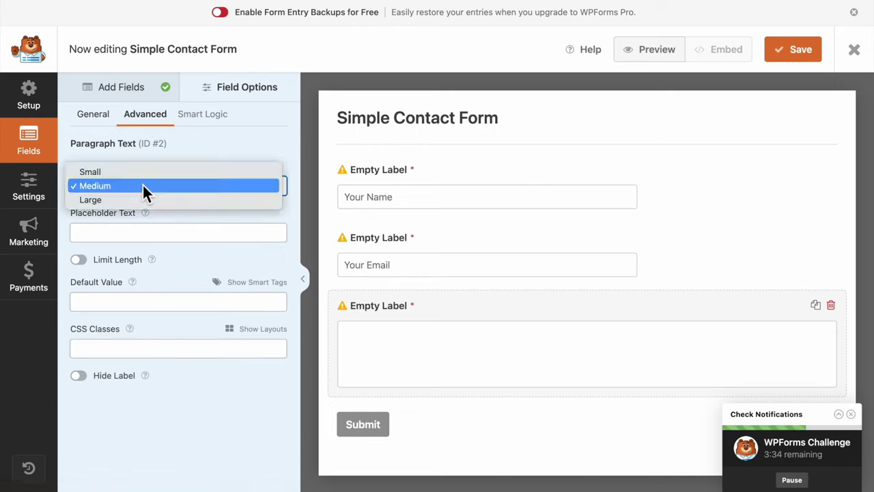
{"action": "left_click", "coordinate": [143, 201]}
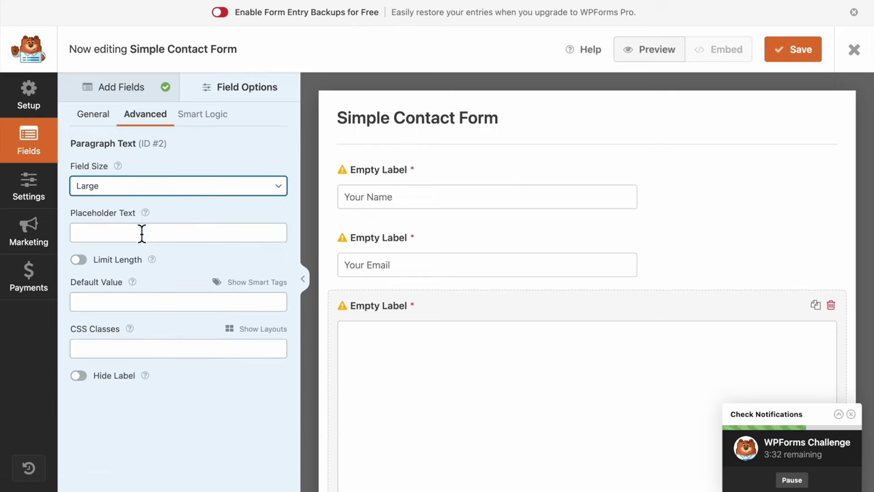
{"action": "left_click", "coordinate": [141, 233]}
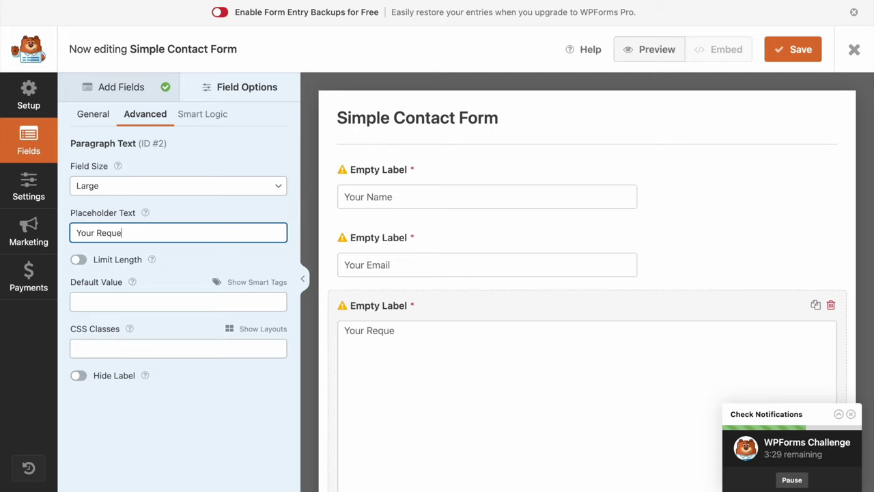
{"action": "scroll", "coordinate": [412, 332], "scroll_direction": "down", "scroll_amount": 2}
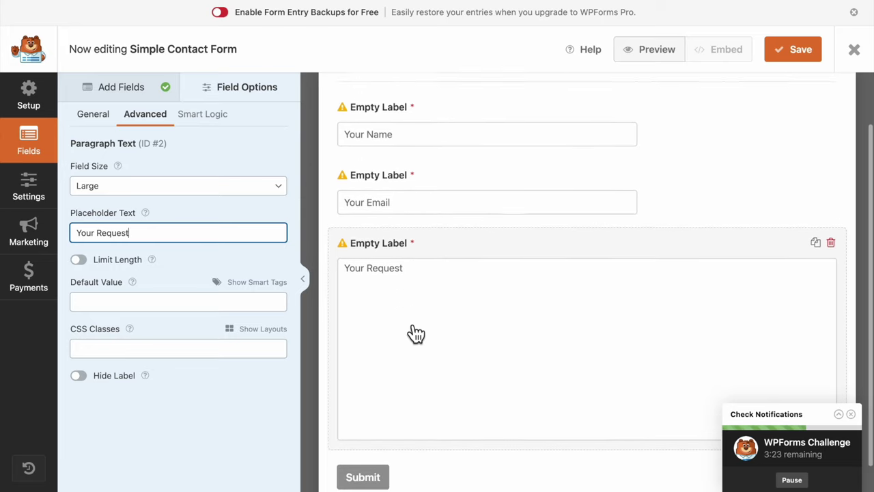
{"action": "left_click", "coordinate": [797, 67]}
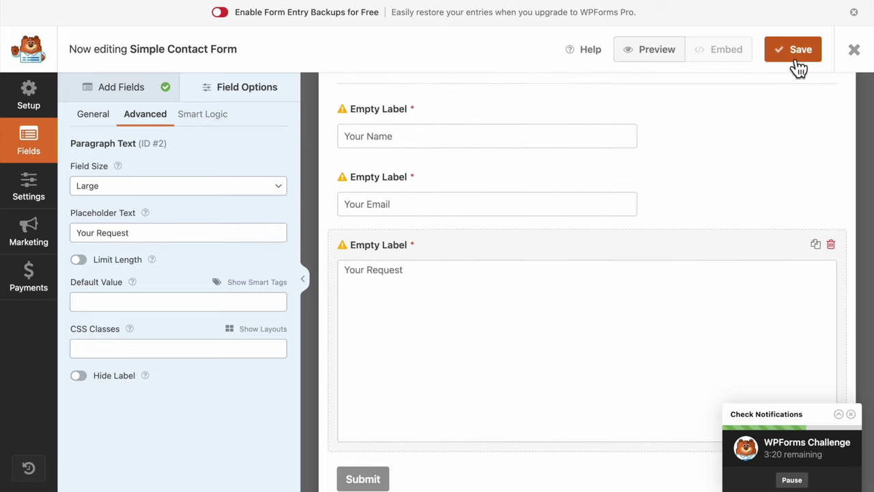
{"action": "scroll", "coordinate": [562, 180], "scroll_direction": "up", "scroll_amount": 2}
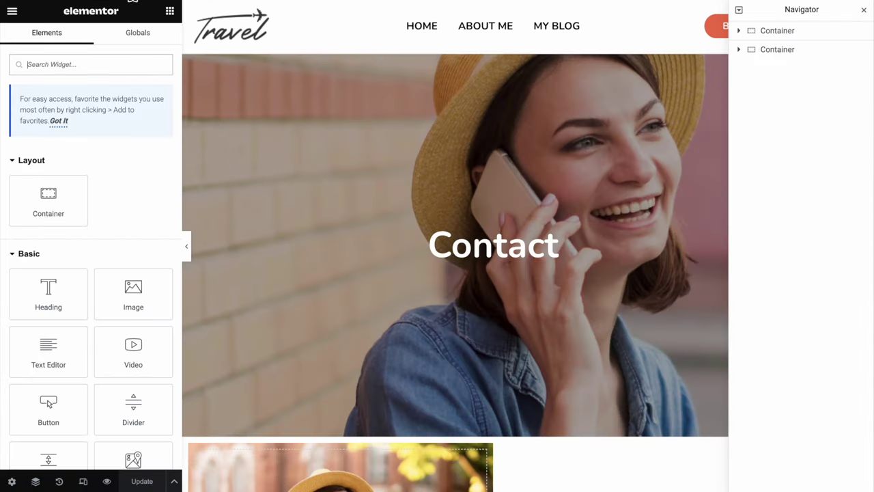
Choose Simple Contact Form in the WPForms widget and set its Title and Description to Hide
{"action": "scroll", "coordinate": [350, 369], "scroll_direction": "down", "scroll_amount": 5}
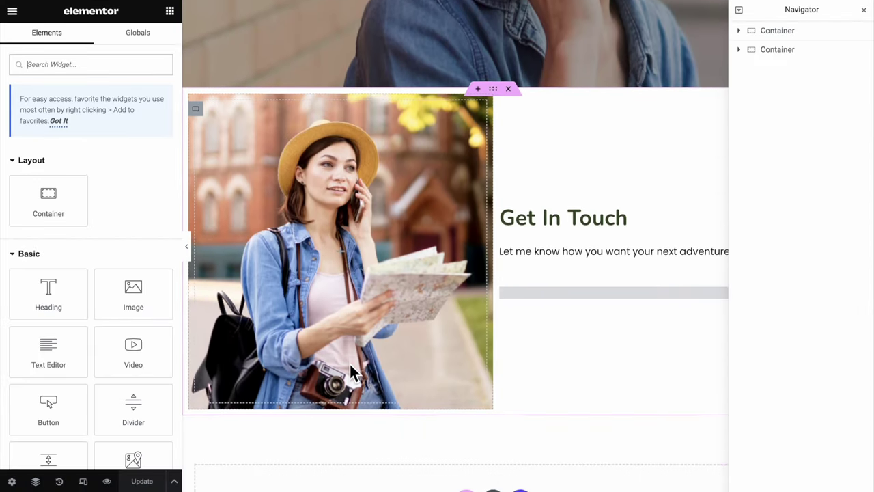
{"action": "left_click", "coordinate": [559, 292]}
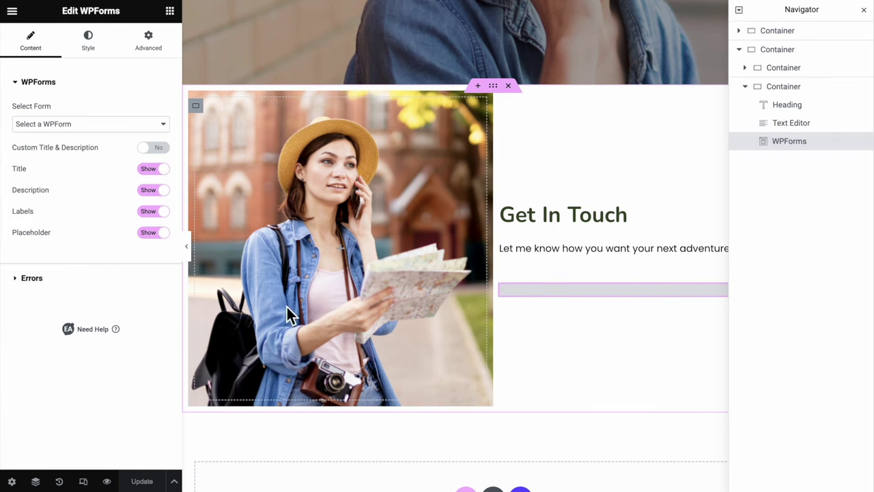
{"action": "left_click", "coordinate": [141, 125]}
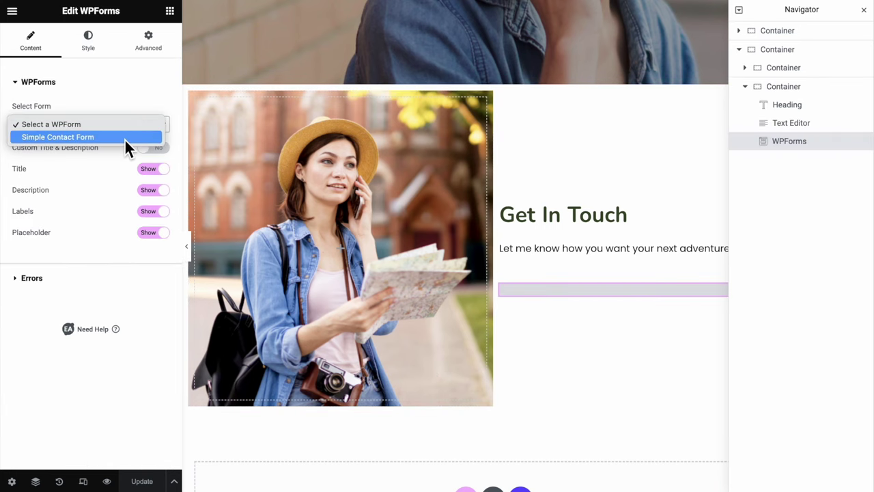
{"action": "left_click", "coordinate": [126, 143]}
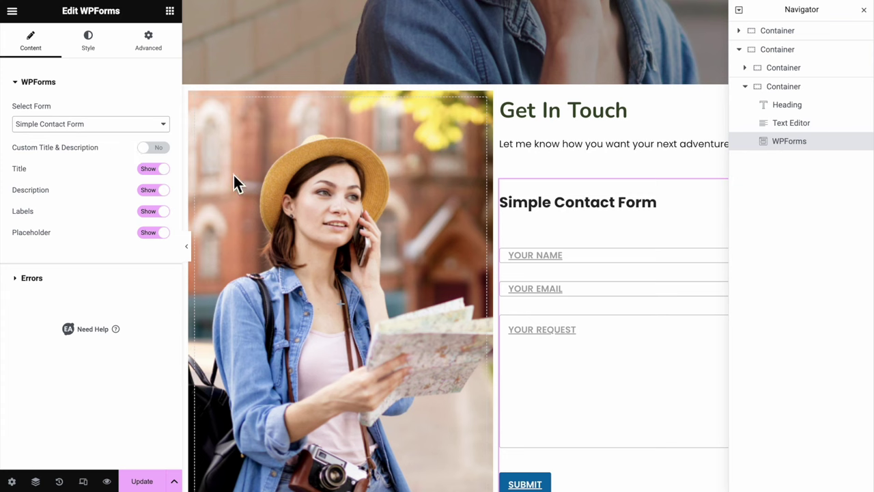
{"action": "left_click", "coordinate": [864, 11]}
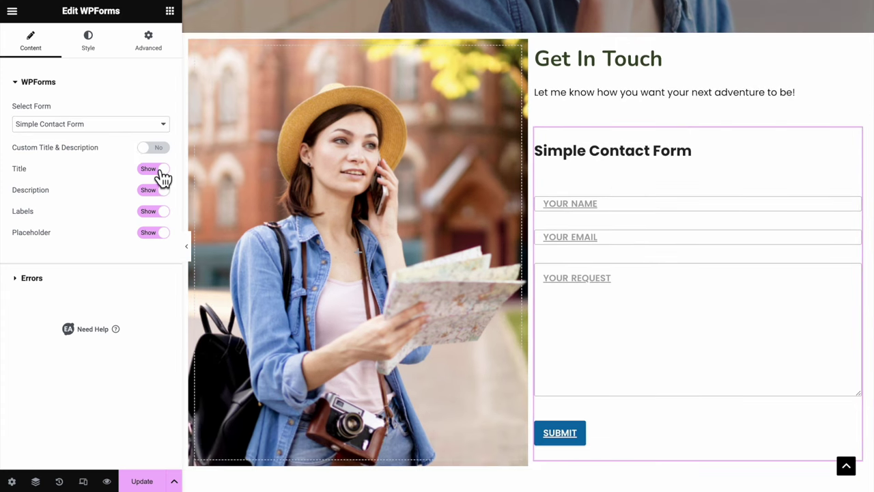
{"action": "left_click", "coordinate": [161, 172]}
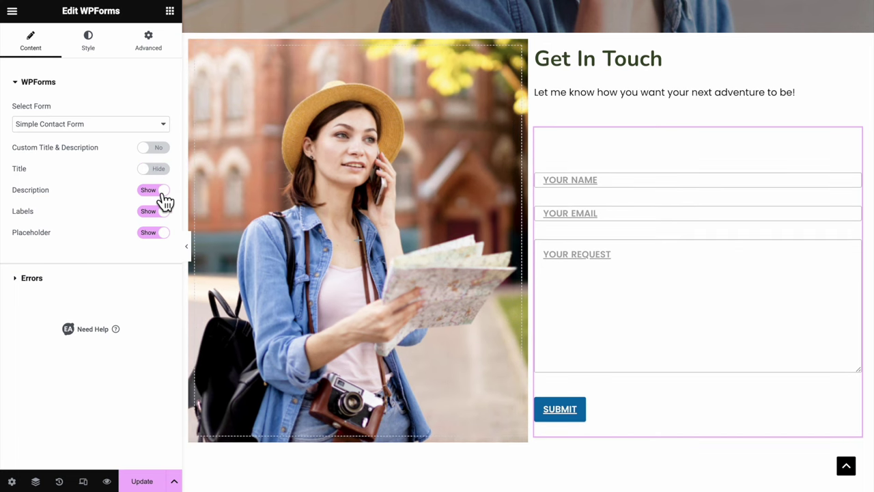
{"action": "left_click", "coordinate": [164, 194]}
{"action": "left_click", "coordinate": [97, 60]}
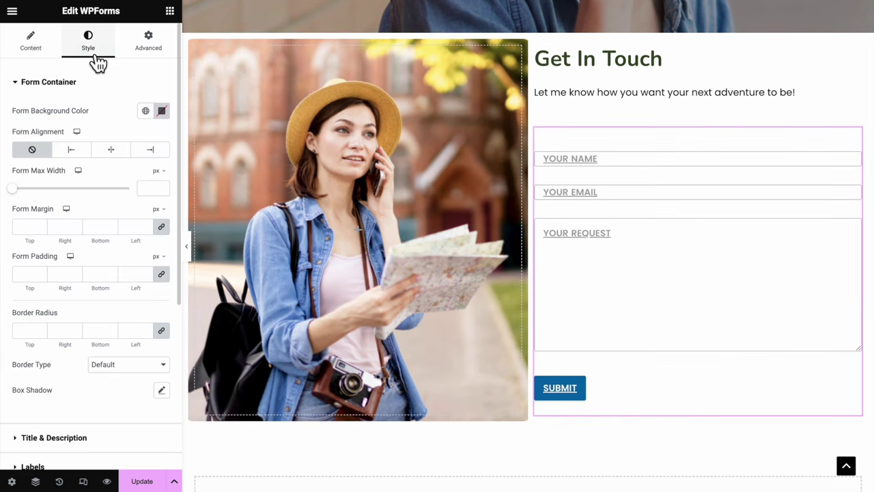
Style the form fields with the global Text font, weight 500, and no text decoration
{"action": "scroll", "coordinate": [91, 216], "scroll_direction": "down", "scroll_amount": 2}
{"action": "scroll", "coordinate": [94, 223], "scroll_direction": "down", "scroll_amount": 5}
{"action": "left_click", "coordinate": [88, 235]}
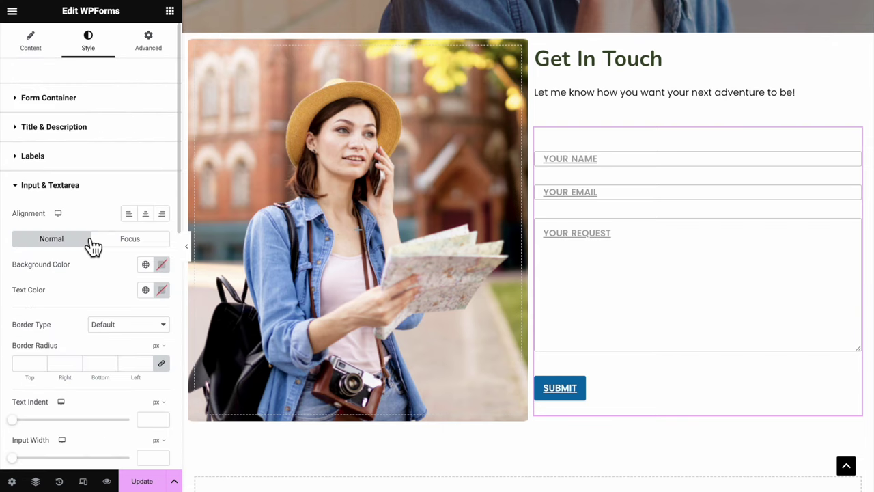
{"action": "scroll", "coordinate": [86, 239], "scroll_direction": "down", "scroll_amount": 7}
{"action": "scroll", "coordinate": [87, 243], "scroll_direction": "down", "scroll_amount": 5}
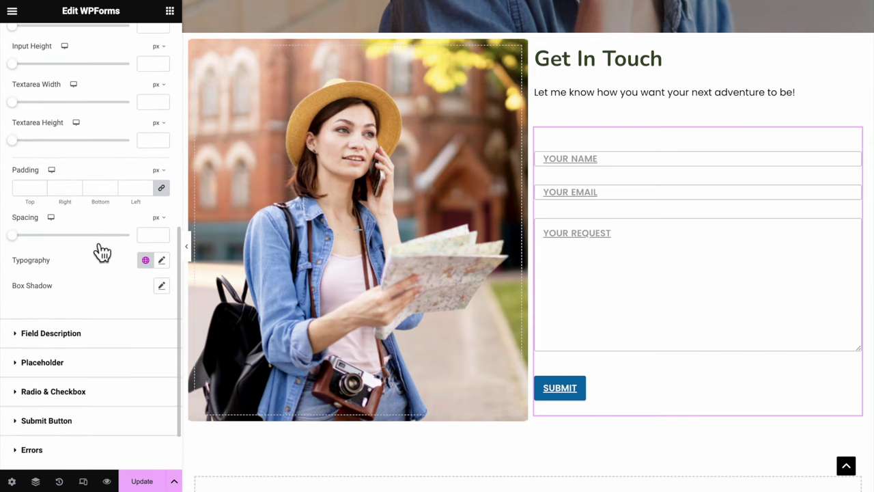
{"action": "left_click", "coordinate": [145, 260]}
{"action": "left_click", "coordinate": [151, 398]}
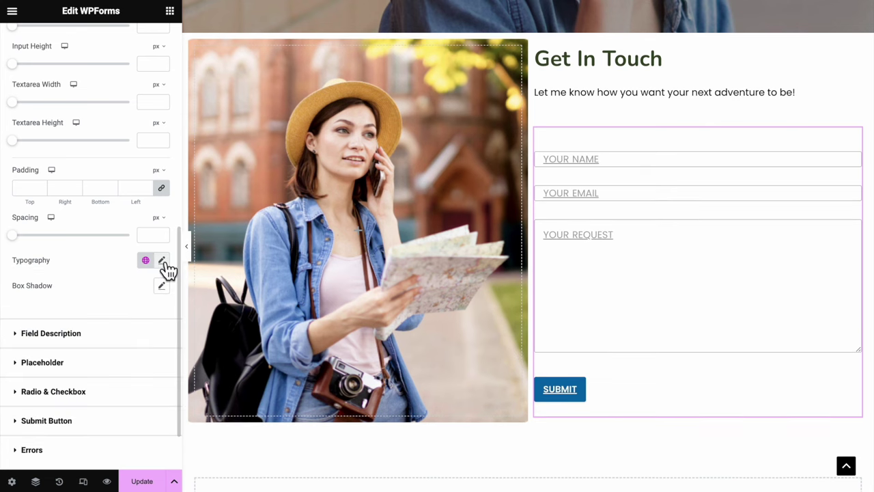
{"action": "left_click", "coordinate": [161, 260]}
{"action": "scroll", "coordinate": [157, 347], "scroll_direction": "down", "scroll_amount": 4}
{"action": "left_click", "coordinate": [134, 262]}
{"action": "left_click", "coordinate": [131, 271]}
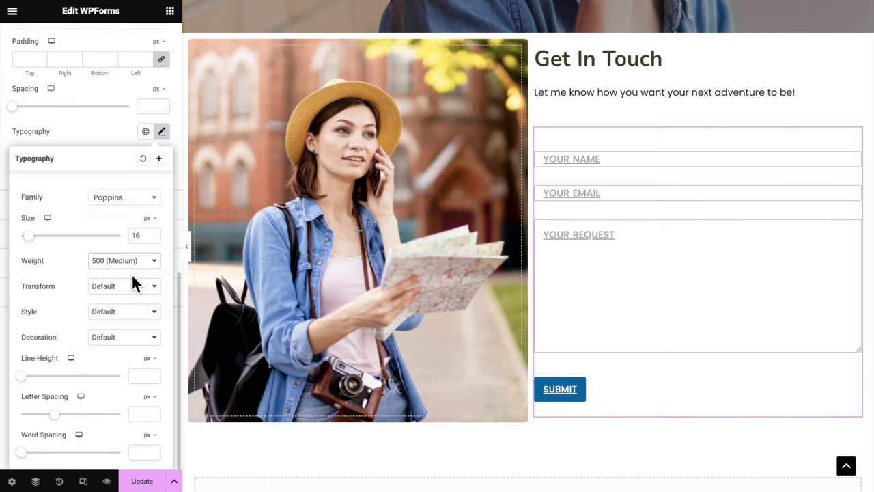
{"action": "left_click", "coordinate": [125, 335]}
{"action": "left_click", "coordinate": [128, 388]}
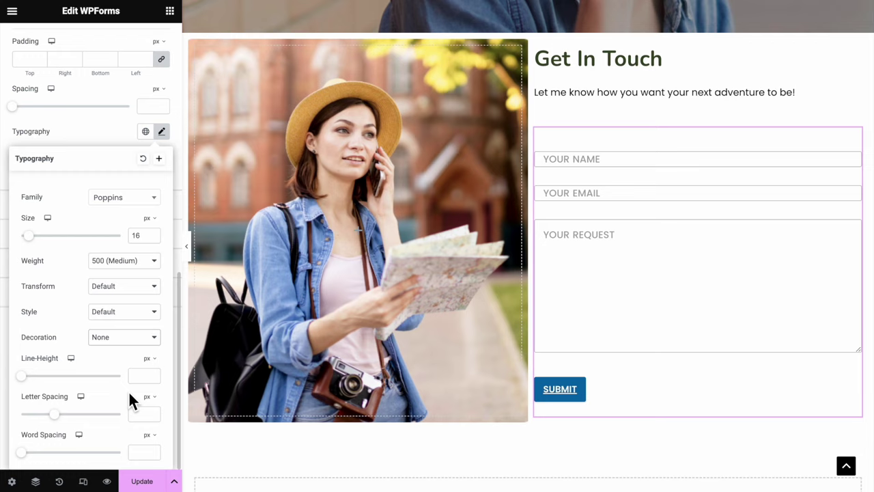
{"action": "left_click", "coordinate": [92, 131]}
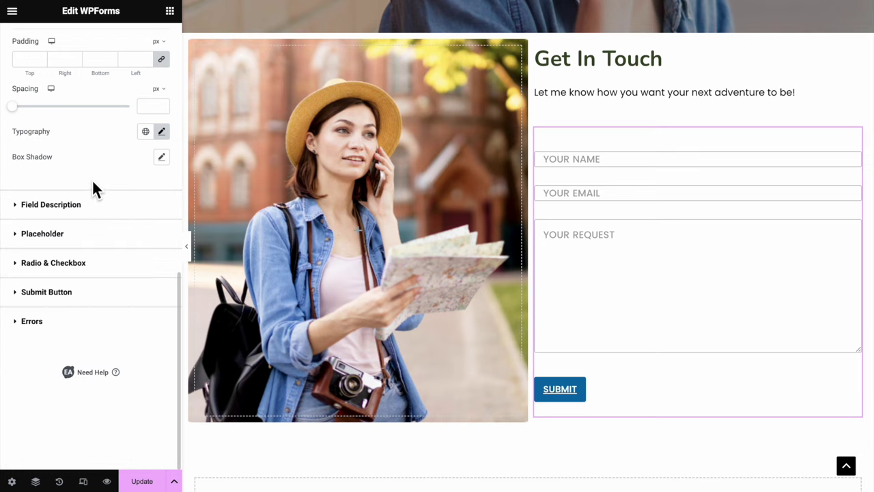
Give the Submit button the Secondary colour background and a darker #AA5438 hover colour
{"action": "left_click", "coordinate": [107, 295]}
{"action": "scroll", "coordinate": [103, 294], "scroll_direction": "down", "scroll_amount": 5}
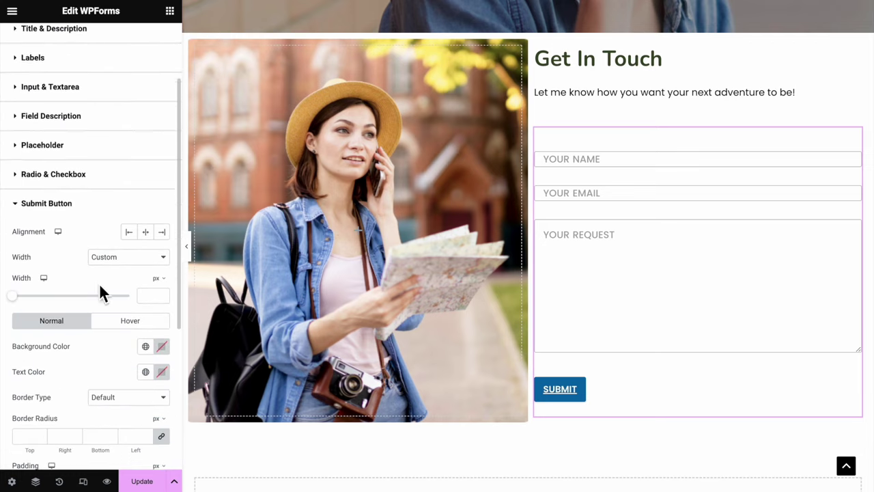
{"action": "left_click", "coordinate": [145, 280]}
{"action": "left_click", "coordinate": [145, 362]}
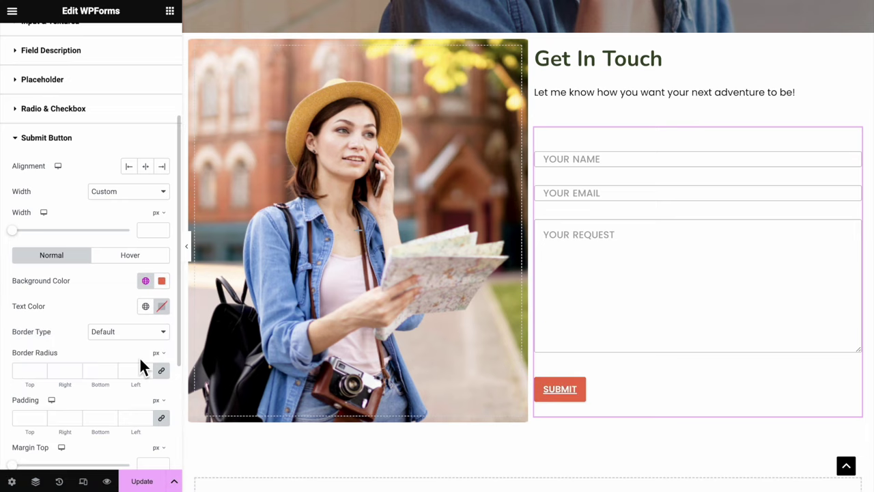
{"action": "left_click", "coordinate": [136, 254]}
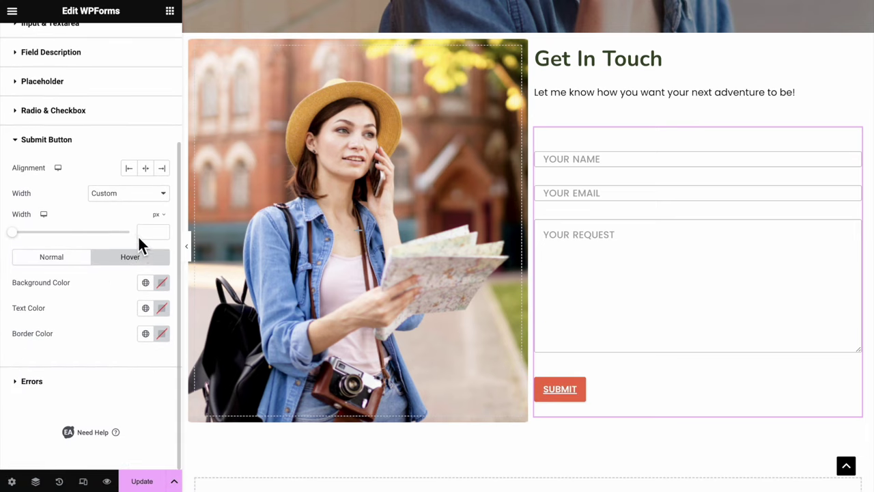
{"action": "left_click", "coordinate": [145, 282]}
{"action": "left_click", "coordinate": [147, 366]}
{"action": "left_click", "coordinate": [163, 285]}
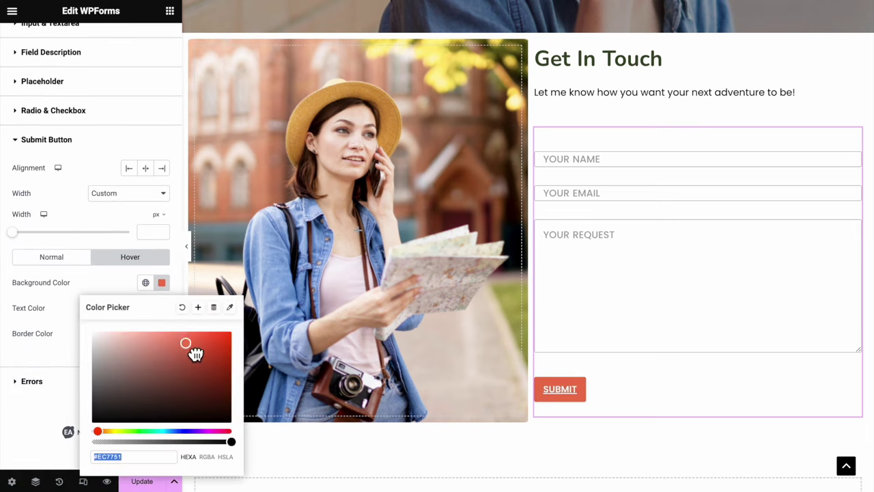
{"action": "left_click_drag", "start_coordinate": [191, 349], "coordinate": [186, 362]}
{"action": "left_click", "coordinate": [66, 260]}
Round the Submit button to a 50 radius and widen it to a custom 540 width
{"action": "scroll", "coordinate": [87, 337], "scroll_direction": "down", "scroll_amount": 3}
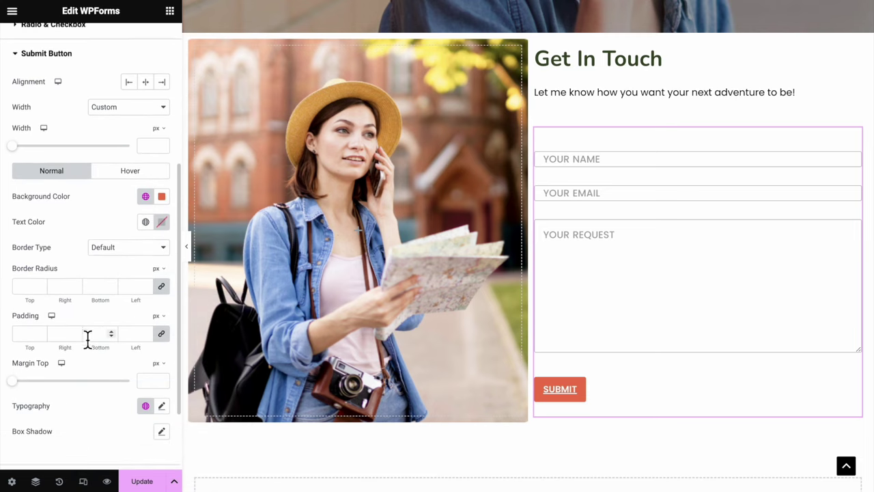
{"action": "type", "text": "5"}
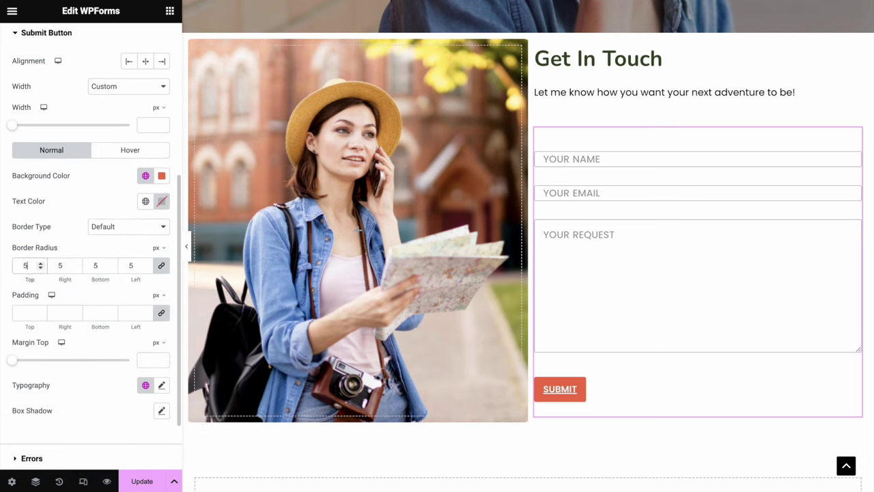
{"action": "type", "text": "0"}
{"action": "scroll", "coordinate": [71, 288], "scroll_direction": "up", "scroll_amount": 3}
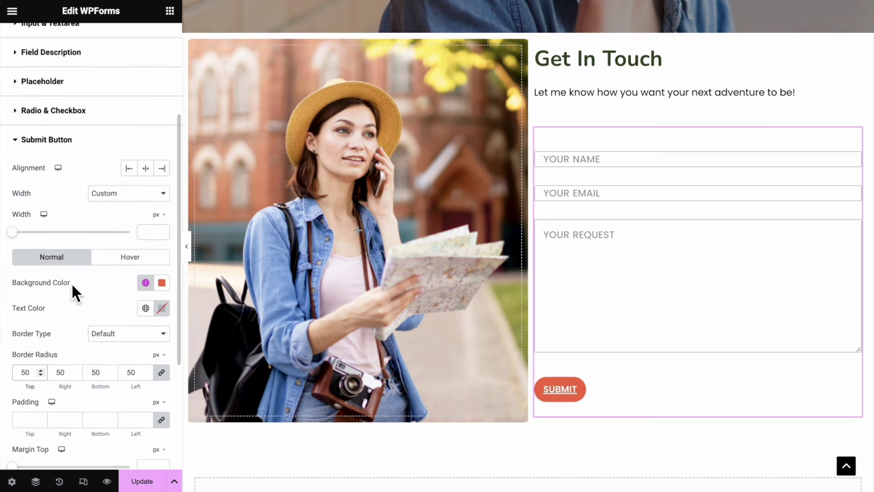
{"action": "left_click", "coordinate": [124, 197]}
{"action": "left_click", "coordinate": [107, 193]}
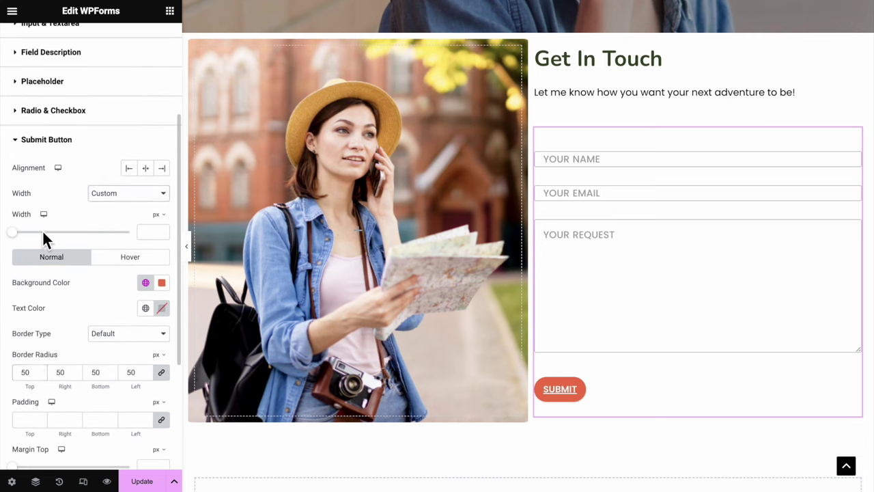
{"action": "left_click_drag", "start_coordinate": [23, 243], "coordinate": [78, 245]}
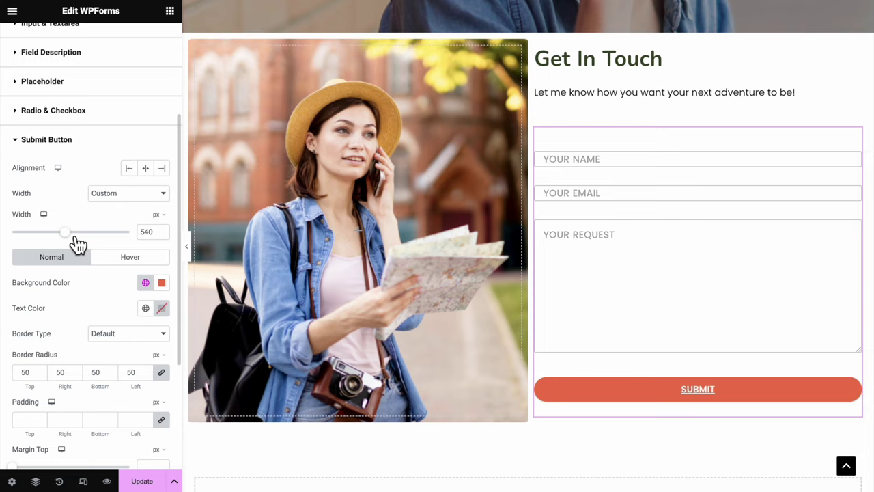
{"action": "left_click", "coordinate": [187, 245]}
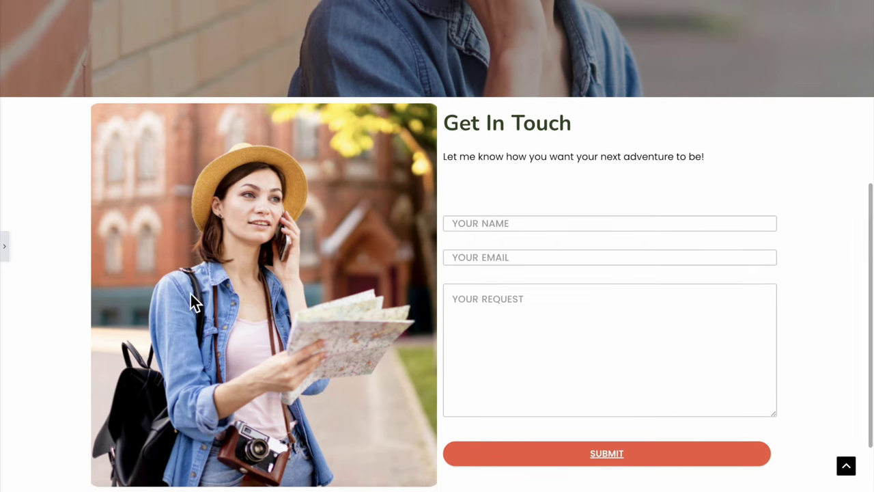
{"action": "left_click", "coordinate": [9, 253]}
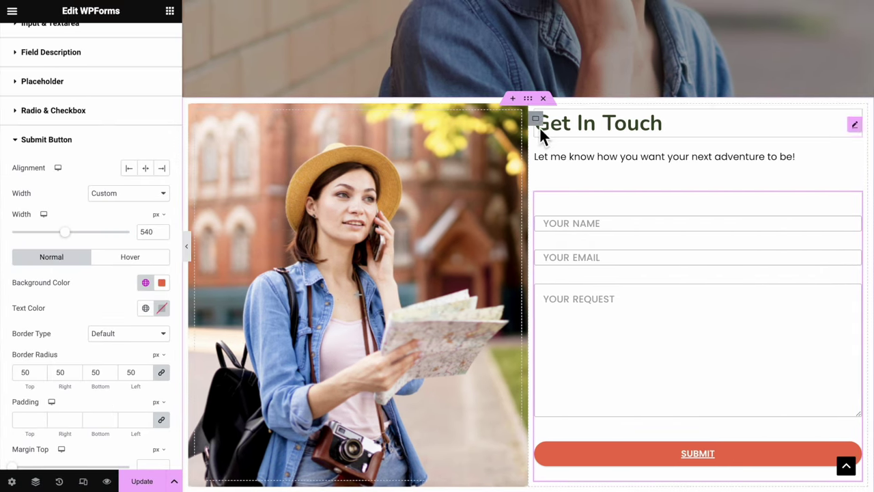
Give the photo-and-form section a 40 px column gap
{"action": "left_click", "coordinate": [539, 102]}
{"action": "scroll", "coordinate": [168, 381], "scroll_direction": "down", "scroll_amount": 2}
{"action": "left_click", "coordinate": [47, 276]}
{"action": "type", "text": "40"}
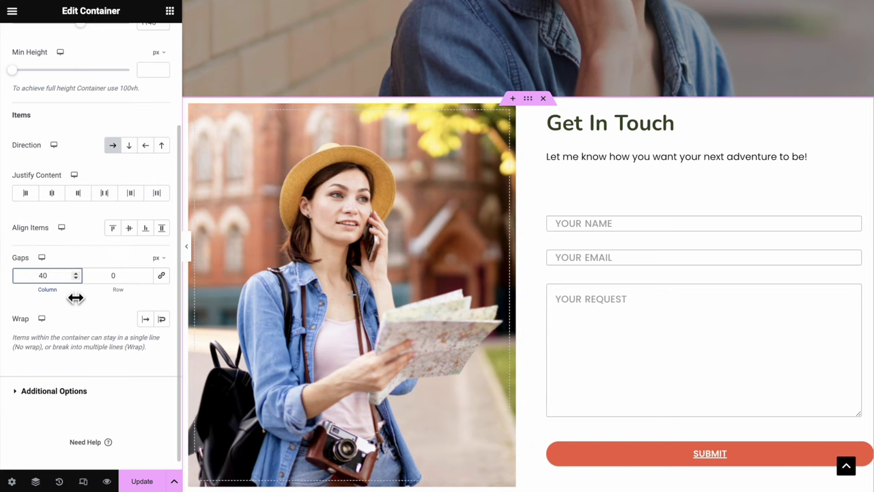
{"action": "scroll", "coordinate": [75, 298], "scroll_direction": "up", "scroll_amount": 3}
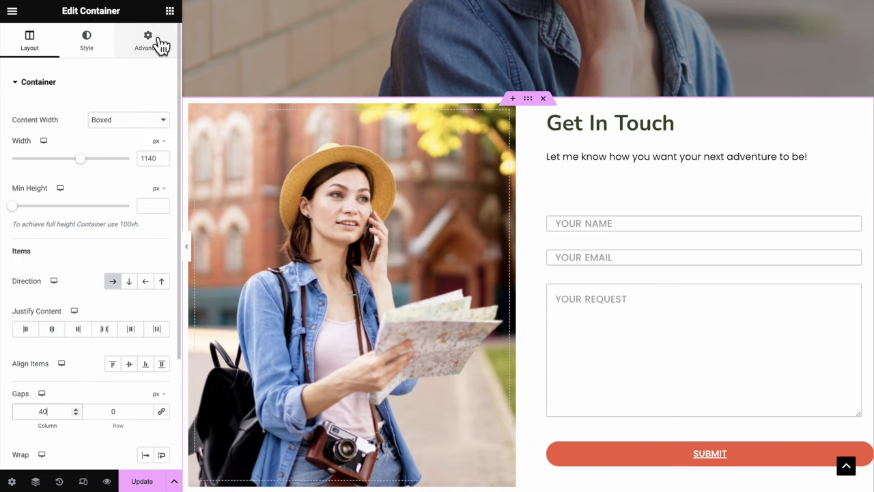
Unlink the section's margins and set its top margin to 100 px
{"action": "left_click", "coordinate": [153, 39]}
{"action": "left_click", "coordinate": [161, 124]}
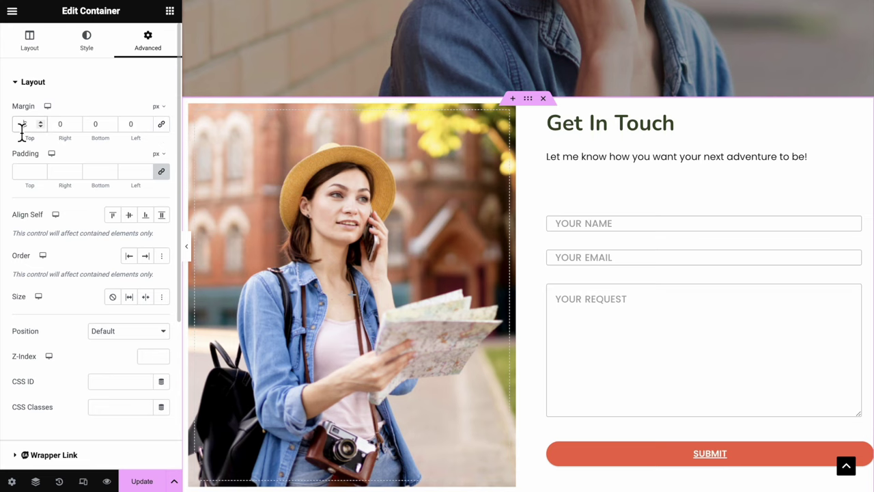
{"action": "left_click", "coordinate": [25, 125]}
{"action": "type", "text": "100"}
Preview the new spacing without the editor panel, then bring the panel back
{"action": "left_click", "coordinate": [187, 245]}
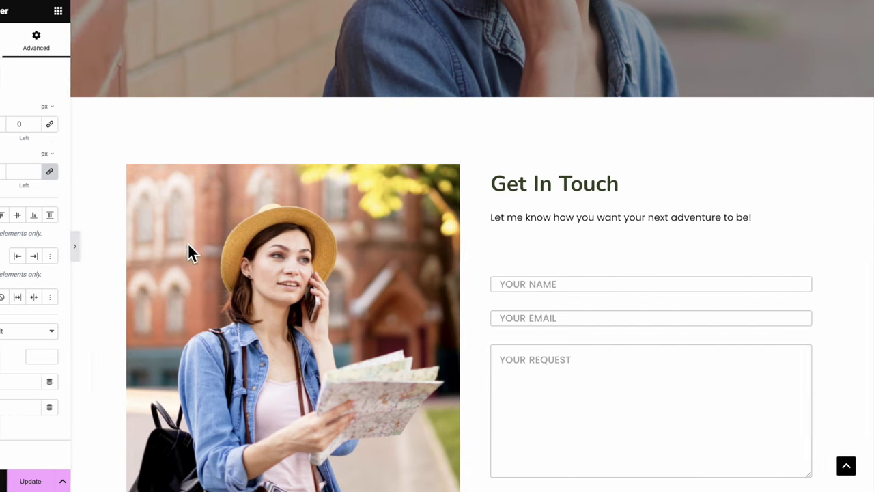
{"action": "scroll", "coordinate": [308, 346], "scroll_direction": "down", "scroll_amount": 3}
{"action": "scroll", "coordinate": [308, 347], "scroll_direction": "up", "scroll_amount": 1}
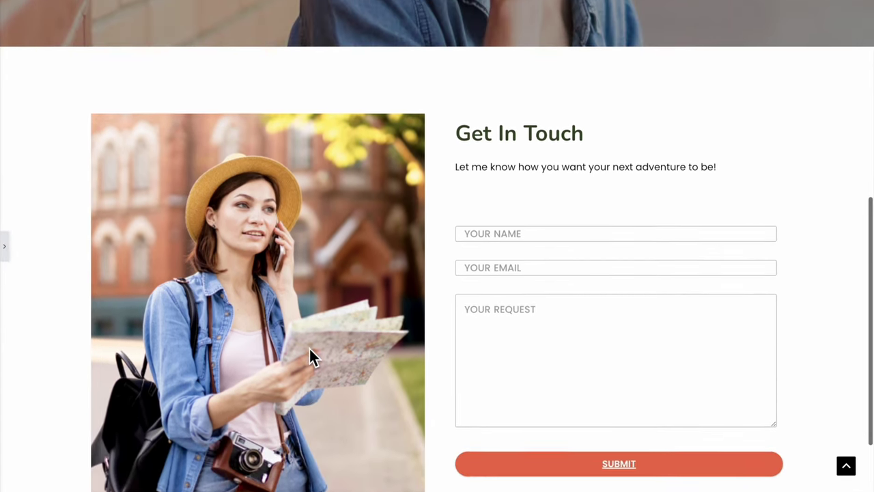
{"action": "scroll", "coordinate": [309, 347], "scroll_direction": "down", "scroll_amount": 2}
{"action": "left_click", "coordinate": [6, 247]}
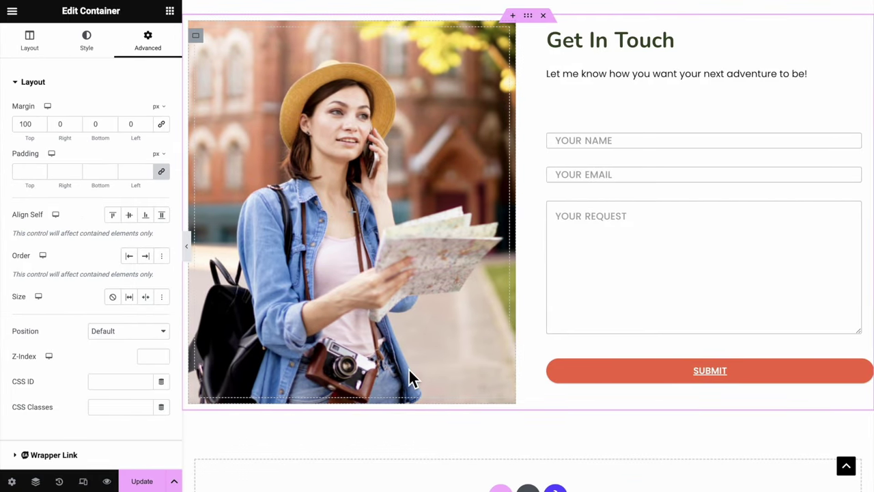
{"action": "scroll", "coordinate": [408, 377], "scroll_direction": "down", "scroll_amount": 3}
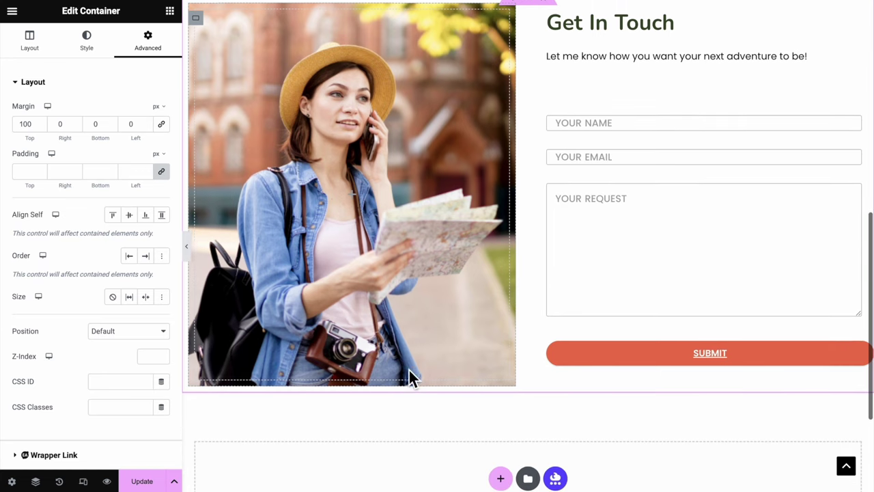
Add a centred divider at 70% width with the text label FIND ME AT
{"action": "left_click", "coordinate": [409, 376]}
{"action": "left_click_drag", "start_coordinate": [68, 199], "coordinate": [520, 291]}
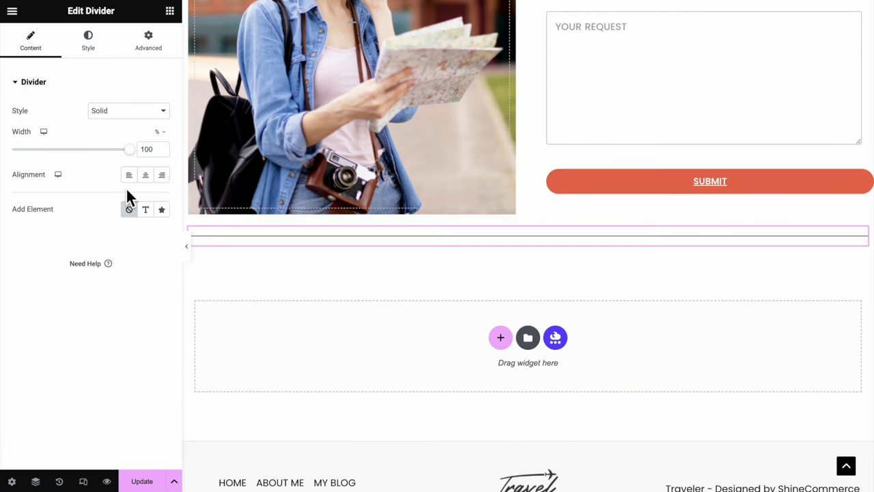
{"action": "left_click", "coordinate": [147, 179]}
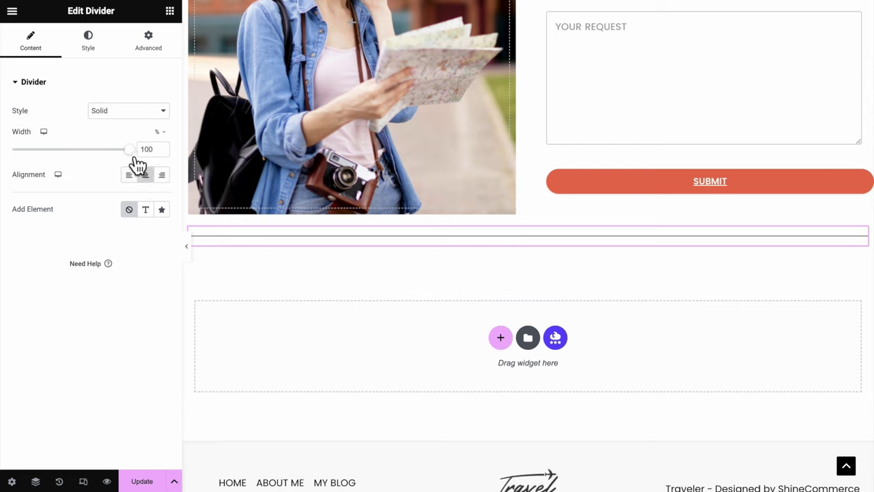
{"action": "left_click_drag", "start_coordinate": [130, 150], "coordinate": [95, 150]}
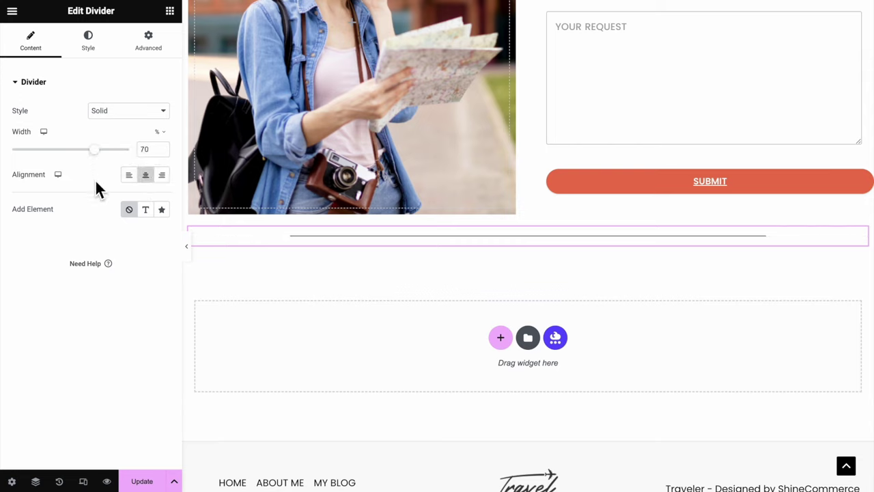
{"action": "left_click", "coordinate": [146, 211]}
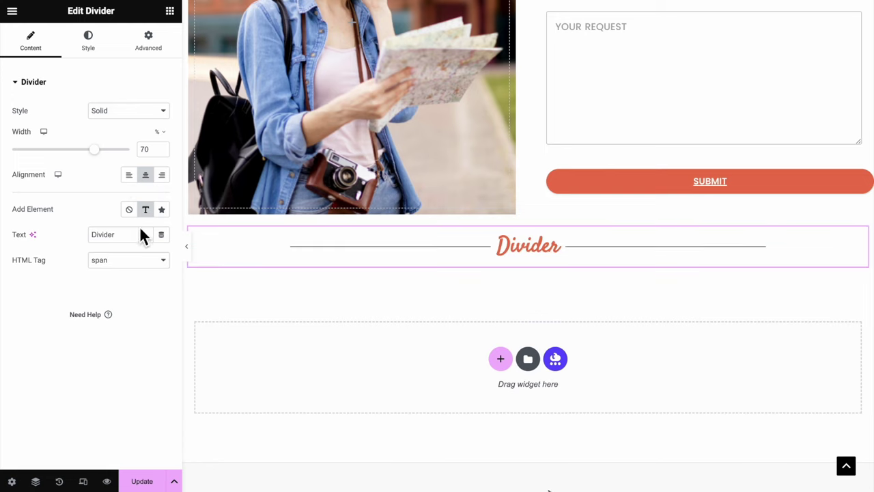
{"action": "double_click", "coordinate": [137, 236]}
{"action": "type", "text": "FIND ME AT"}
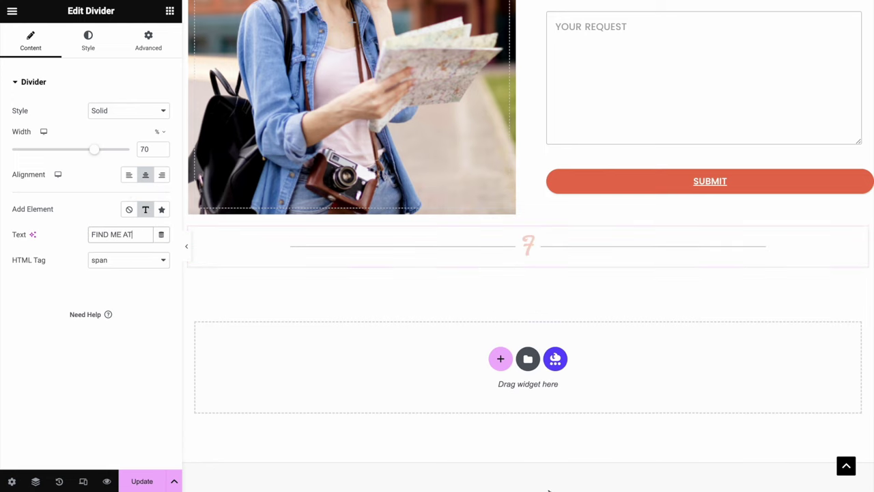
Colour the divider line Primary, and make the label black in the Text global font
{"action": "left_click", "coordinate": [90, 42]}
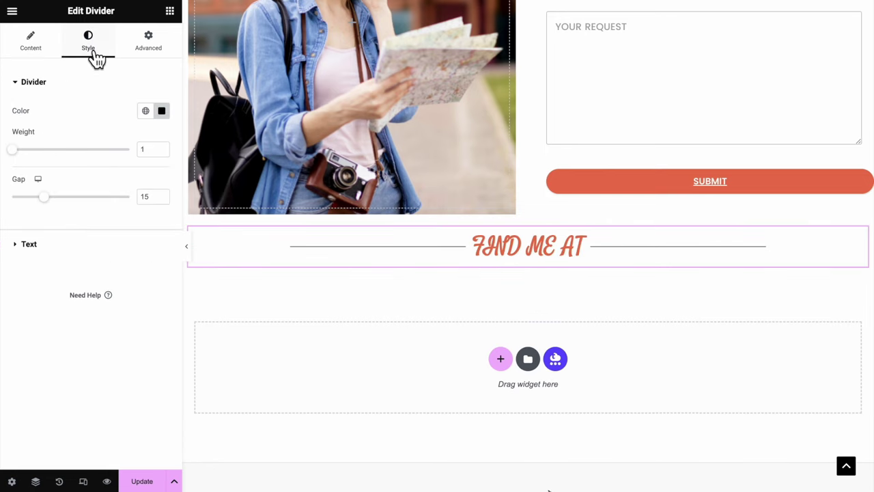
{"action": "left_click", "coordinate": [146, 115]}
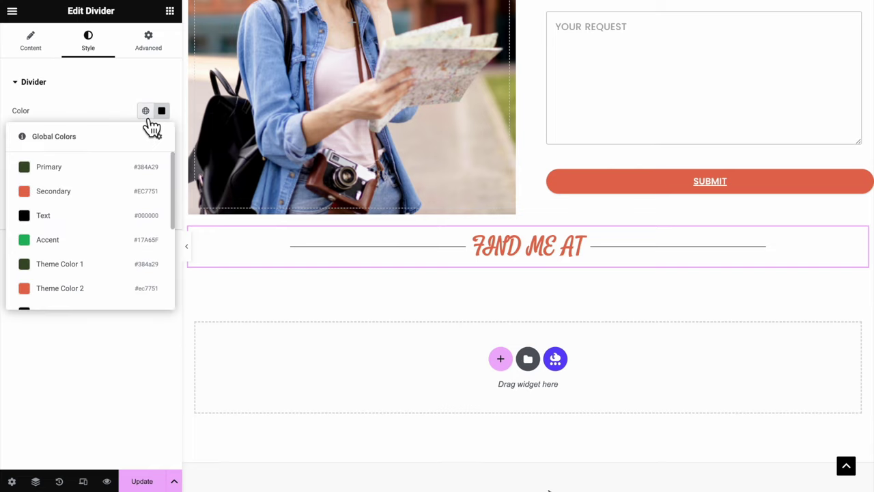
{"action": "left_click", "coordinate": [147, 179]}
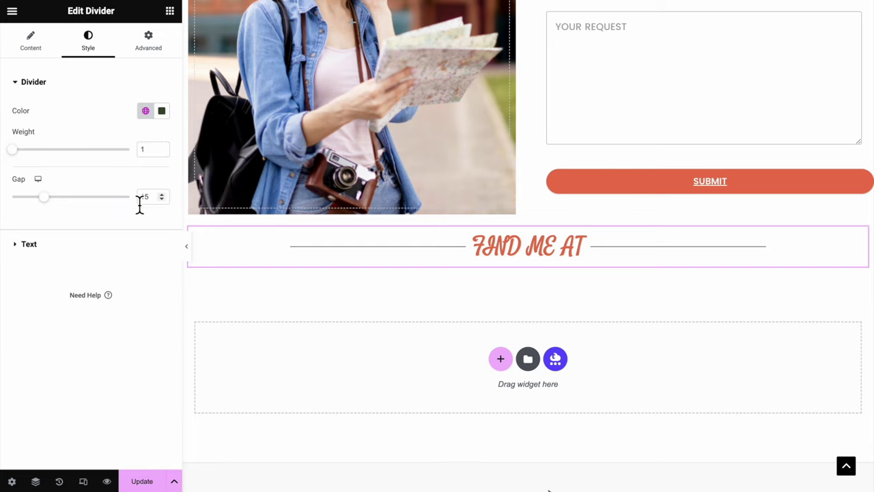
{"action": "left_click", "coordinate": [135, 249]}
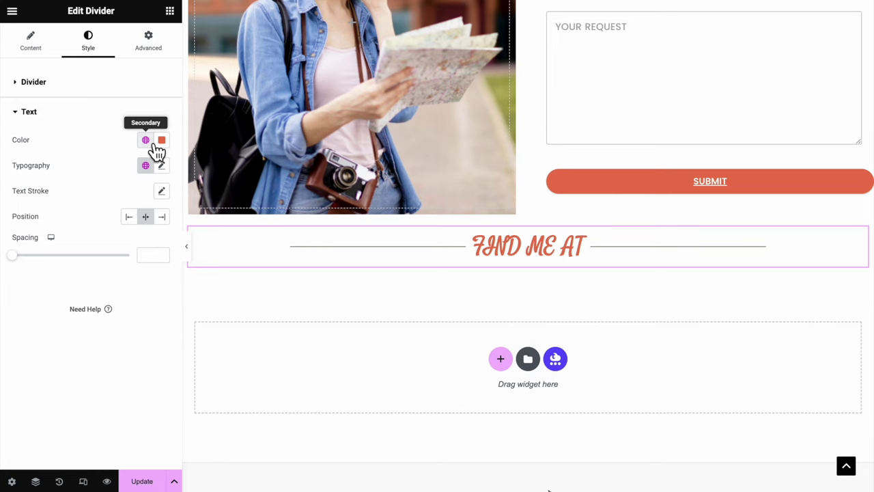
{"action": "left_click", "coordinate": [146, 140]}
{"action": "left_click", "coordinate": [136, 244]}
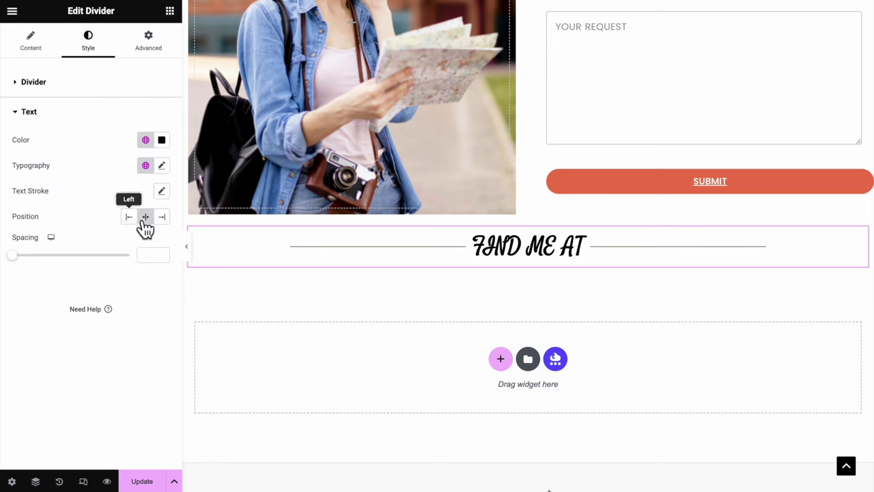
{"action": "left_click", "coordinate": [146, 166]}
{"action": "left_click", "coordinate": [131, 305]}
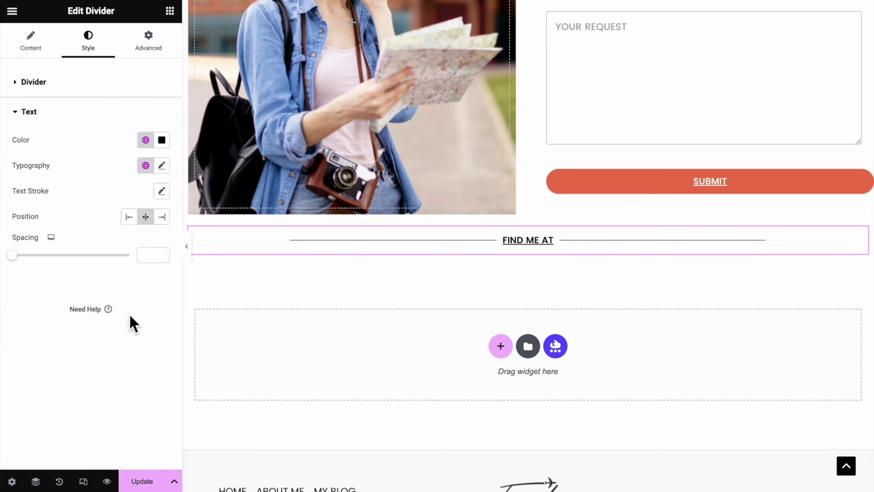
Adjust the label typography and widen the spacing around FIND ME AT to about 15
{"action": "left_click", "coordinate": [162, 166]}
{"action": "left_click", "coordinate": [92, 171]}
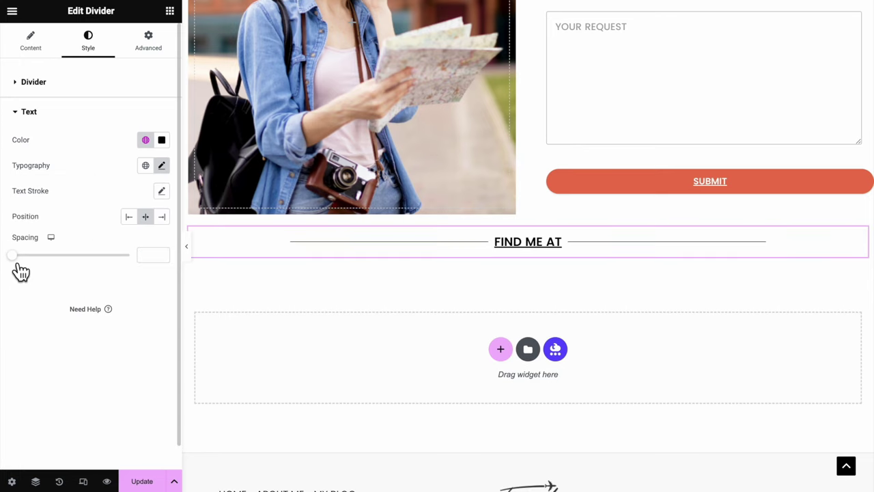
{"action": "left_click_drag", "start_coordinate": [16, 271], "coordinate": [55, 271]}
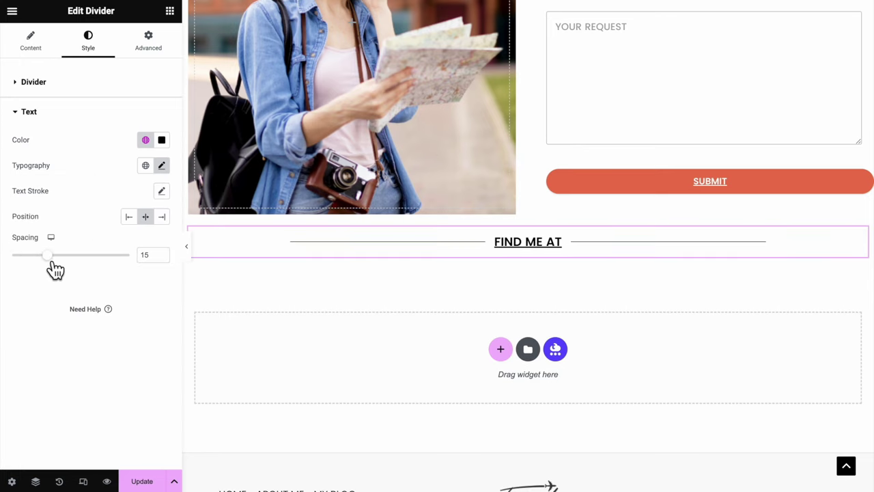
{"action": "left_click", "coordinate": [163, 255]}
Set the divider's top margin to 50 px and preview the page
{"action": "left_click", "coordinate": [154, 41]}
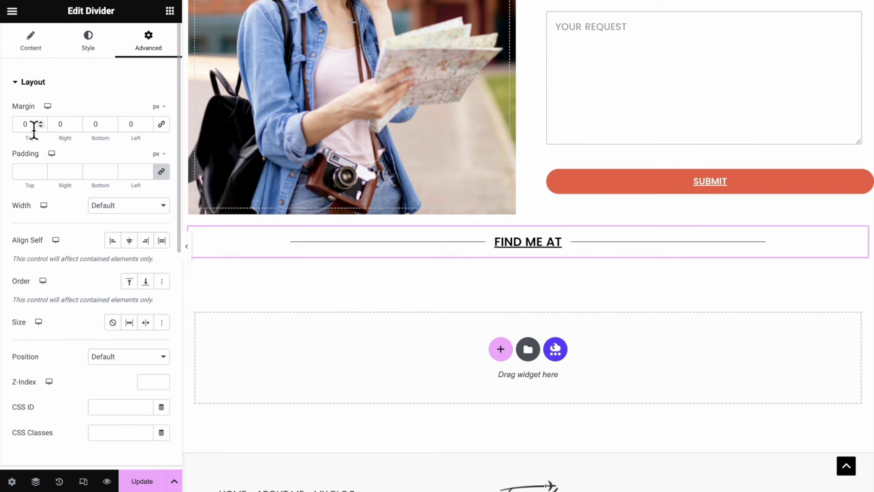
{"action": "left_click", "coordinate": [23, 124]}
{"action": "type", "text": "5"}
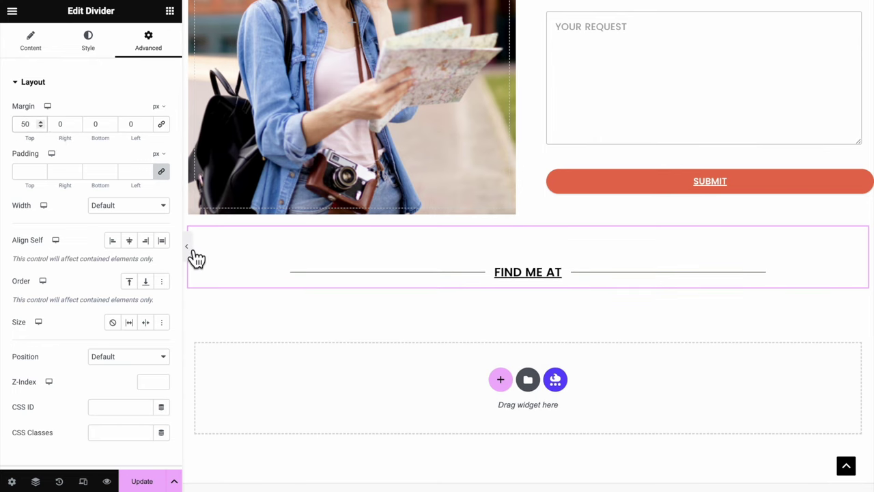
{"action": "left_click", "coordinate": [187, 247]}
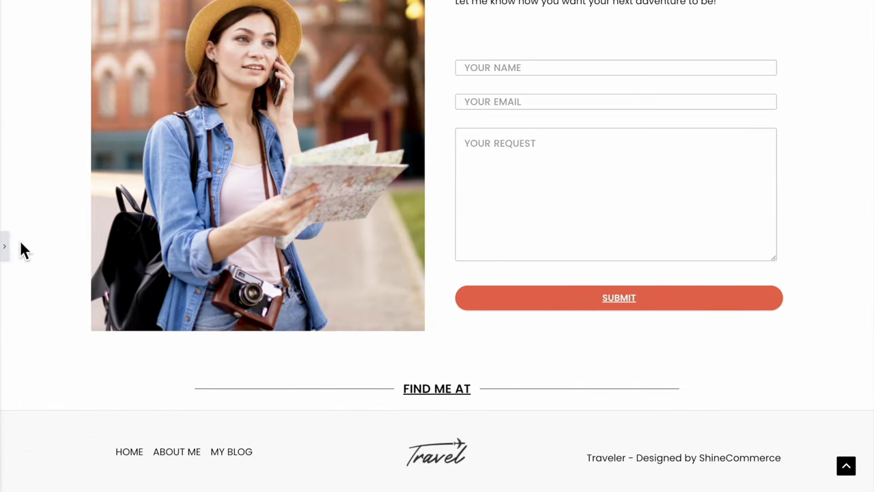
Add a Text Editor below the divider with Email, Phone number and Address lines and their values
{"action": "left_click", "coordinate": [7, 248]}
{"action": "left_click_drag", "start_coordinate": [49, 351], "coordinate": [521, 232]}
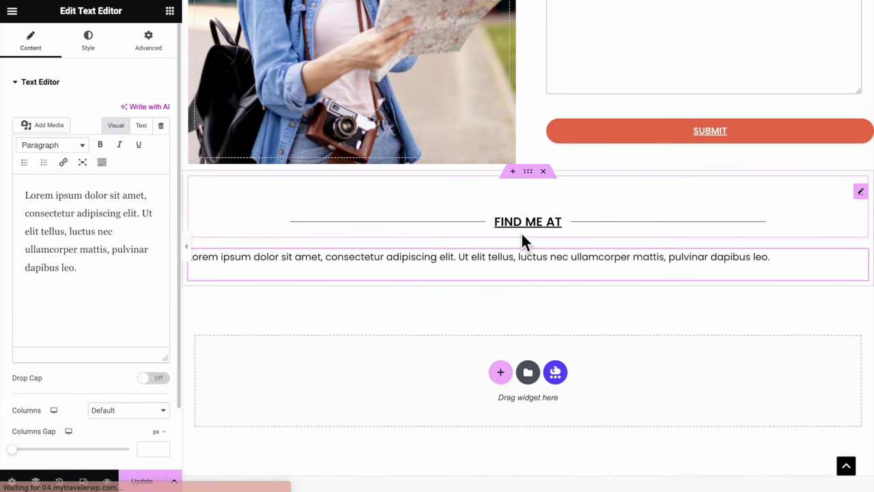
{"action": "key", "text": "ctrl+a"}
{"action": "type", "text": "Email"}
{"action": "key", "text": "shift+Return"}
{"action": "key", "text": "Return"}
{"action": "type", "text": "Phone nu"}
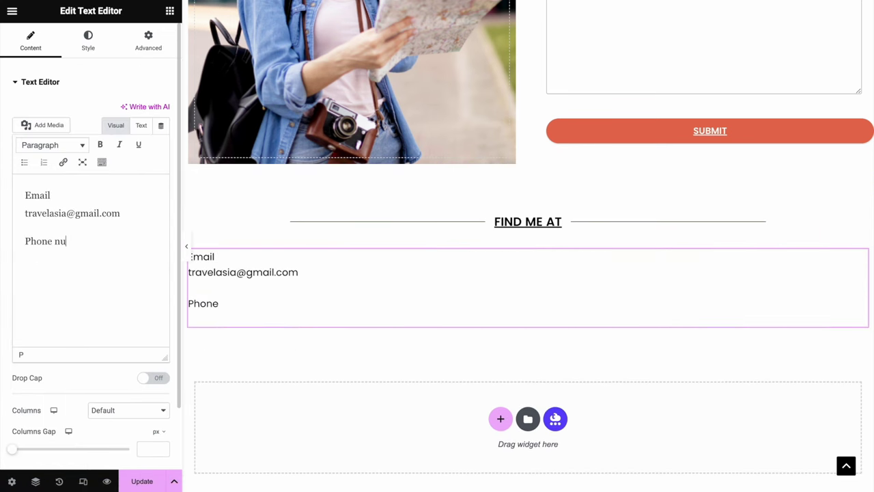
{"action": "type", "text": "mber"}
{"action": "key", "text": "shift+Return"}
{"action": "type", "text": "+123-456-789"}
{"action": "key", "text": "Return"}
{"action": "type", "text": "Address"}
{"action": "key", "text": "shift+Return"}
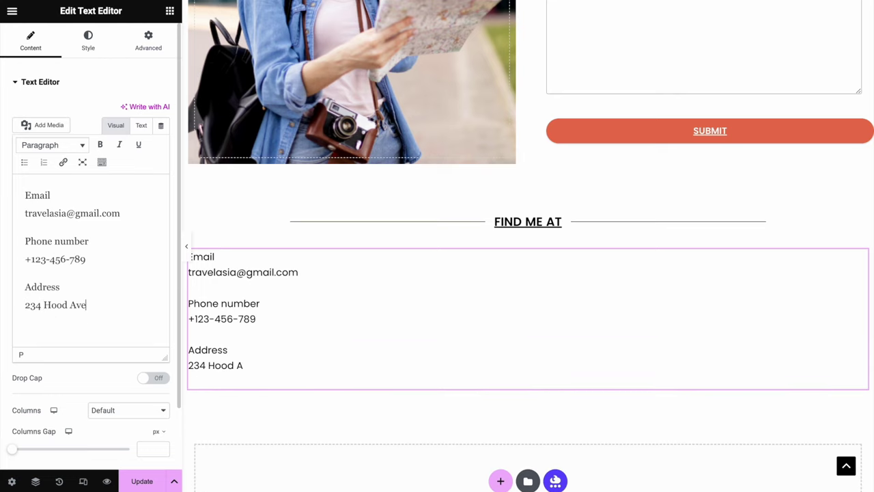
Bold the Email, Phone number and Address labels and centre-align the contact text
{"action": "double_click", "coordinate": [47, 196]}
{"action": "left_click", "coordinate": [100, 144]}
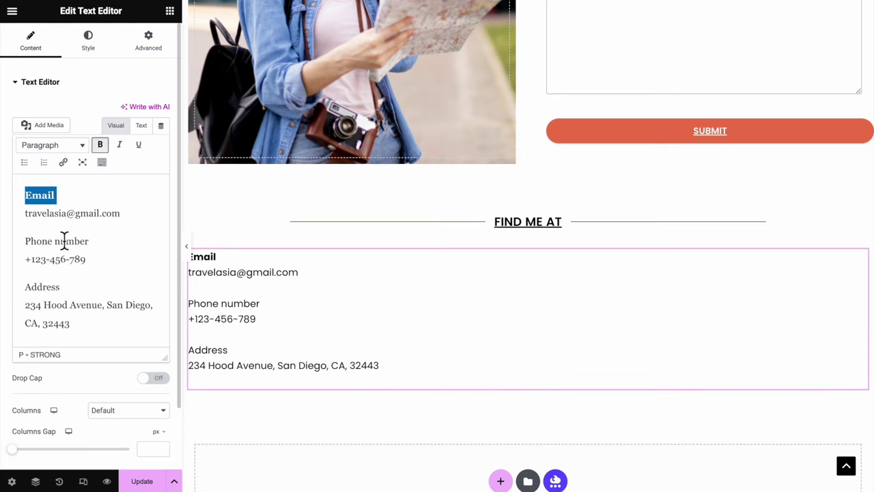
{"action": "triple_click", "coordinate": [63, 241]}
{"action": "left_click", "coordinate": [100, 145]}
{"action": "double_click", "coordinate": [42, 287]}
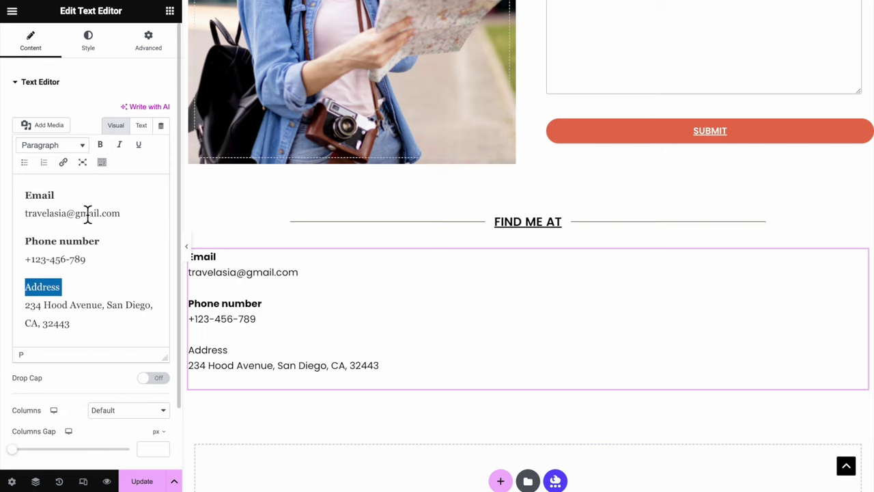
{"action": "left_click", "coordinate": [101, 144]}
{"action": "left_click", "coordinate": [89, 55]}
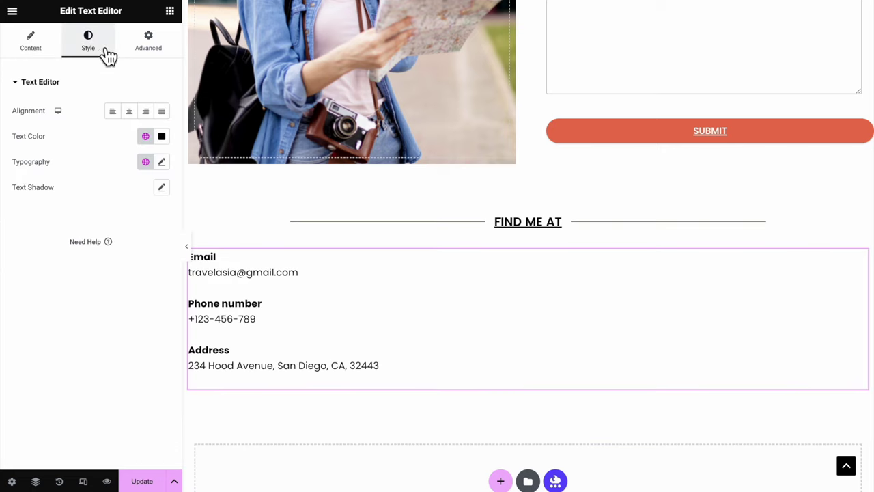
{"action": "left_click", "coordinate": [129, 111]}
{"action": "scroll", "coordinate": [470, 311], "scroll_direction": "down", "scroll_amount": 1}
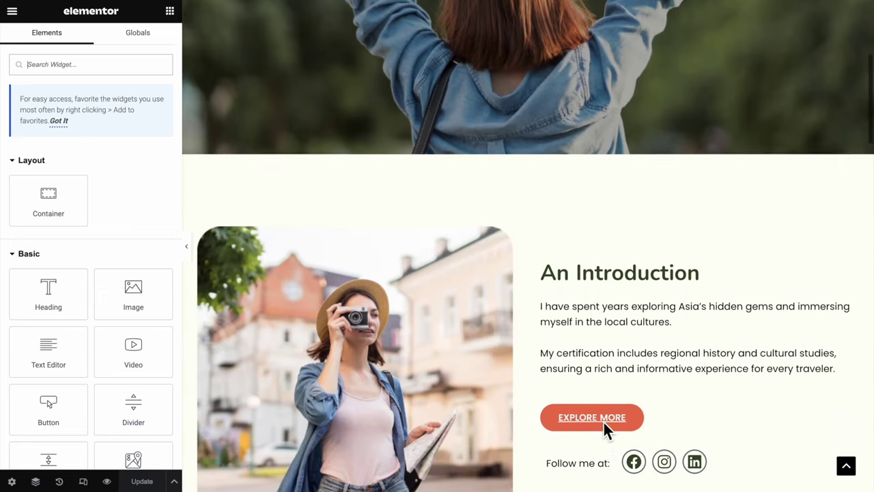
Copy the Introduction section's social icons and paste them below the contact details
{"action": "scroll", "coordinate": [603, 423], "scroll_direction": "down", "scroll_amount": 3}
{"action": "left_click", "coordinate": [710, 315]}
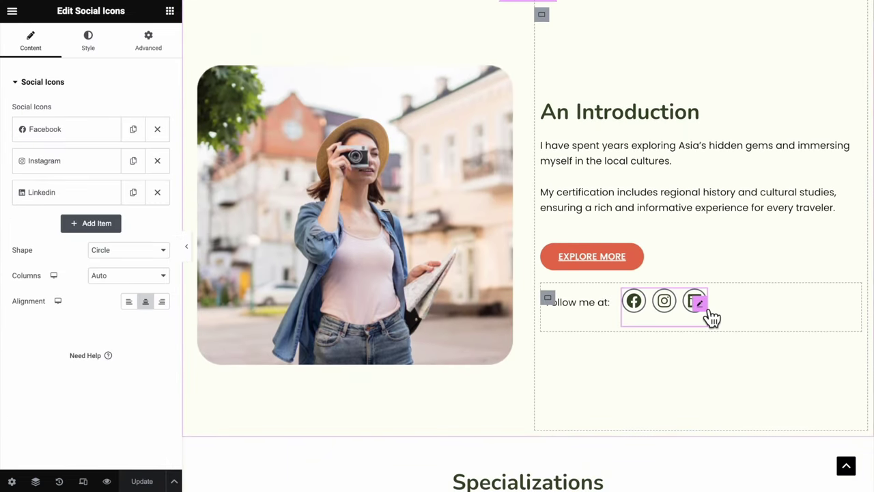
{"action": "right_click", "coordinate": [703, 307]}
{"action": "left_click", "coordinate": [754, 294]}
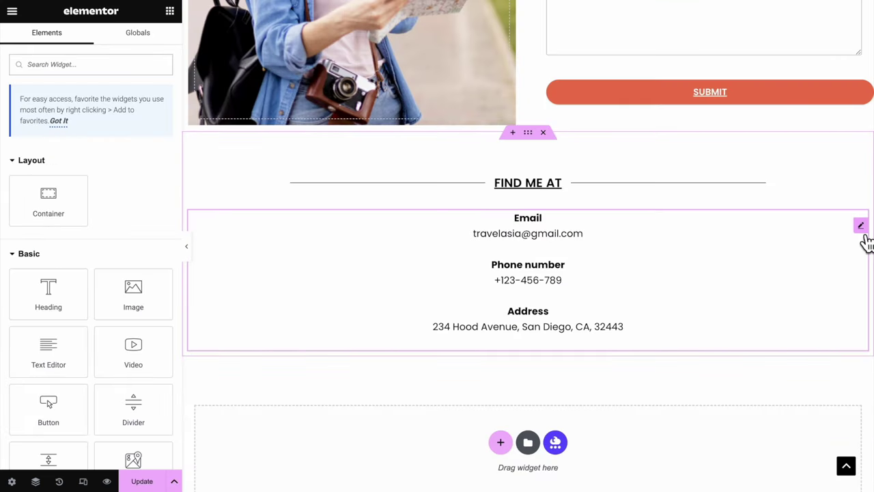
{"action": "right_click", "coordinate": [862, 236]}
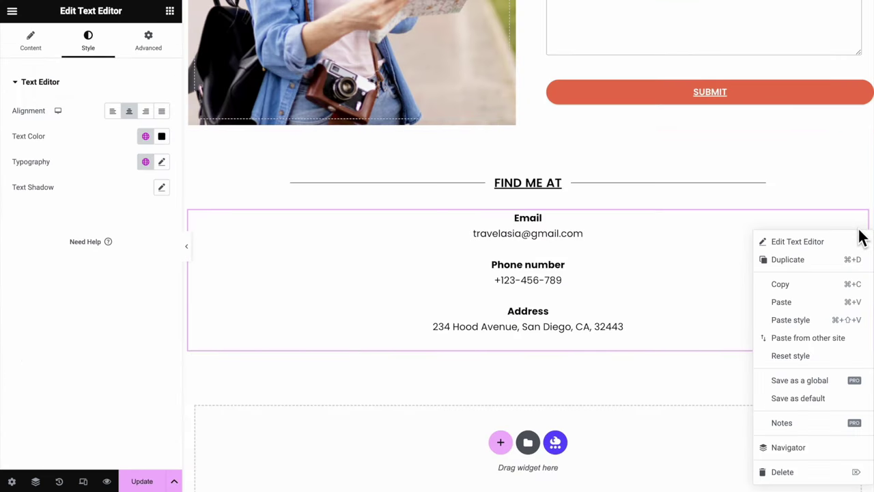
{"action": "left_click", "coordinate": [823, 303]}
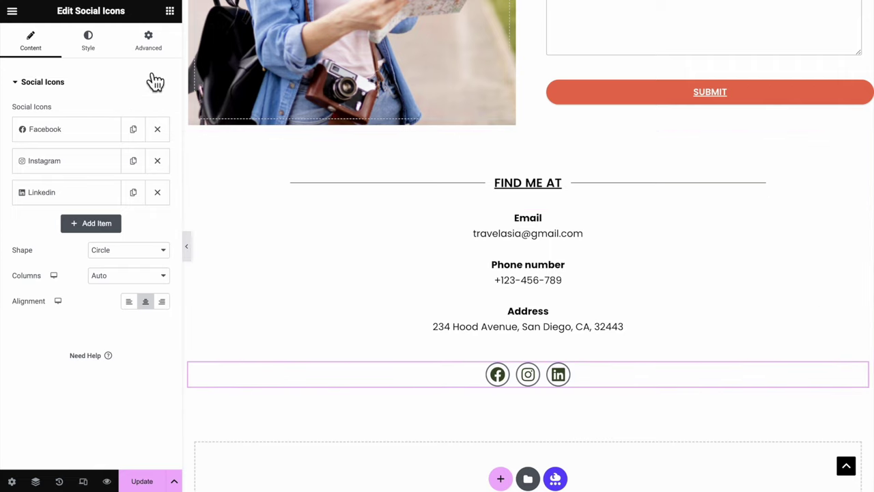
Unlink the social icons' margins and set the bottom margin to 50 px
{"action": "left_click", "coordinate": [149, 41]}
{"action": "left_click", "coordinate": [161, 124]}
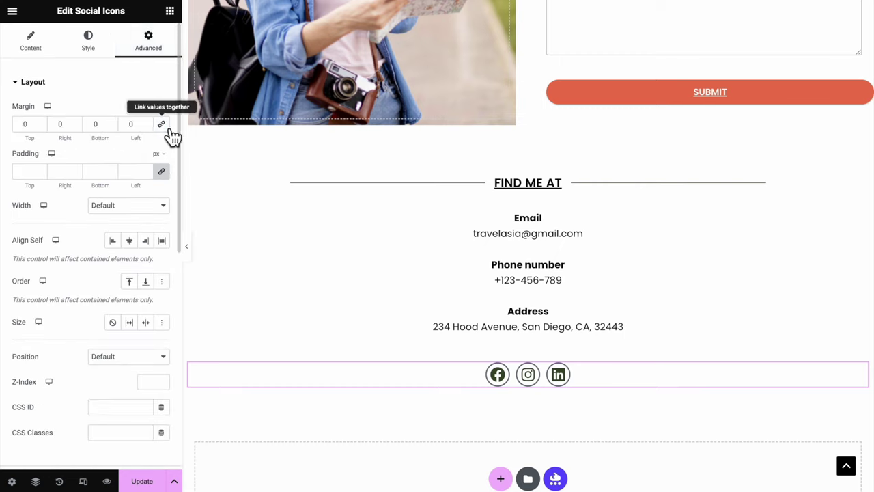
{"action": "left_click", "coordinate": [95, 123]}
{"action": "type", "text": "50"}
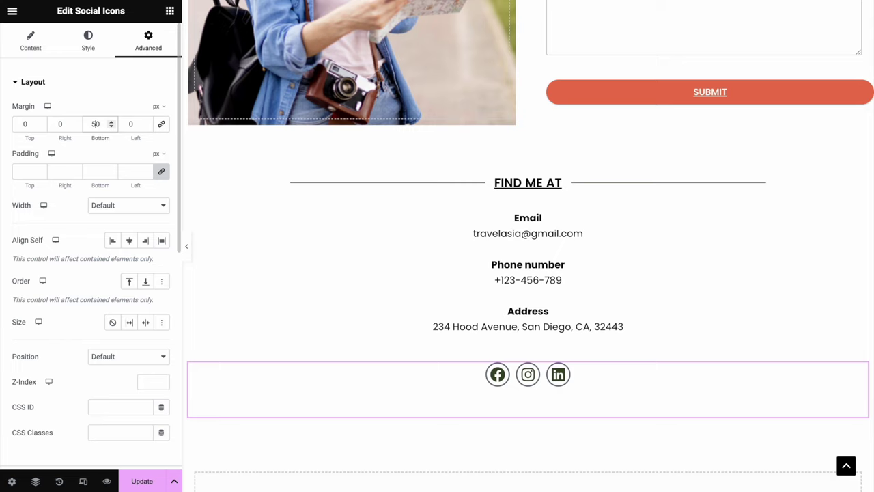
Update the contact page and preview it full width
{"action": "left_click", "coordinate": [142, 480]}
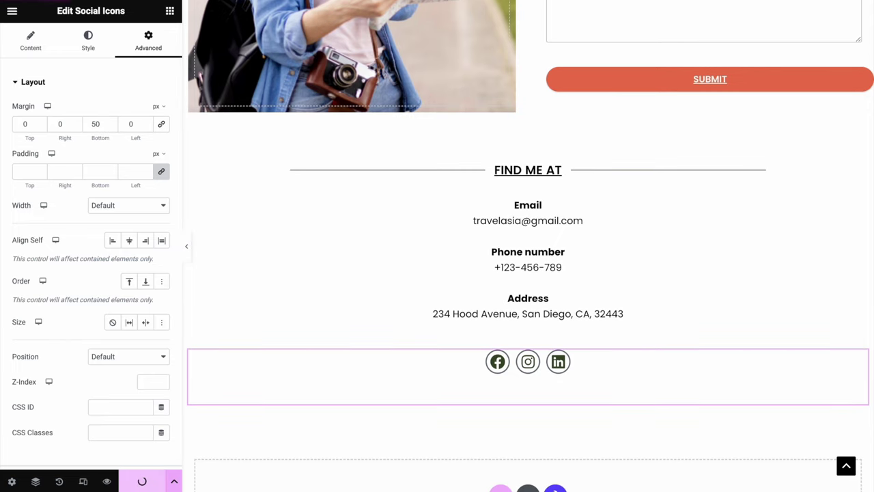
{"action": "left_click", "coordinate": [188, 246]}
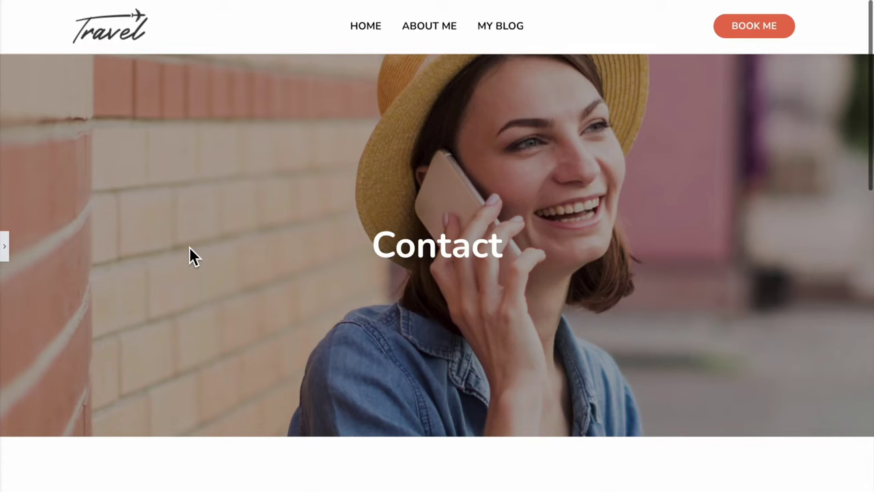
{"action": "scroll", "coordinate": [189, 245], "scroll_direction": "down", "scroll_amount": 6}
{"action": "scroll", "coordinate": [190, 245], "scroll_direction": "down", "scroll_amount": 5}
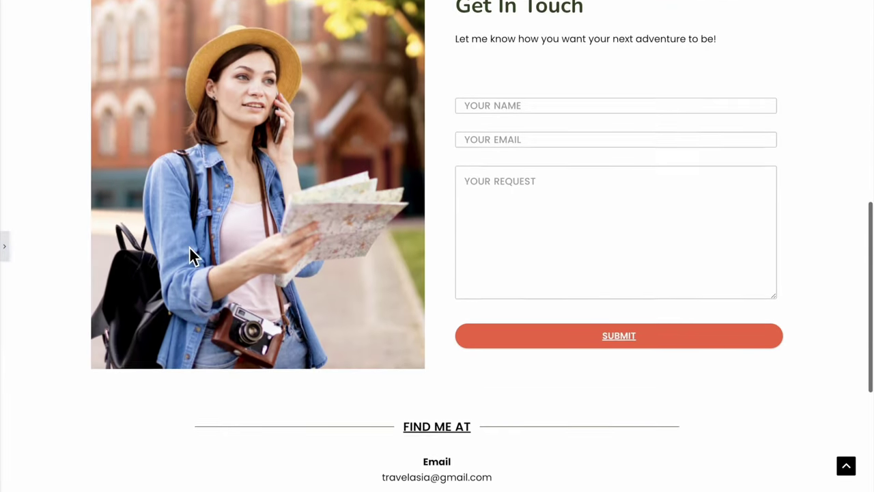
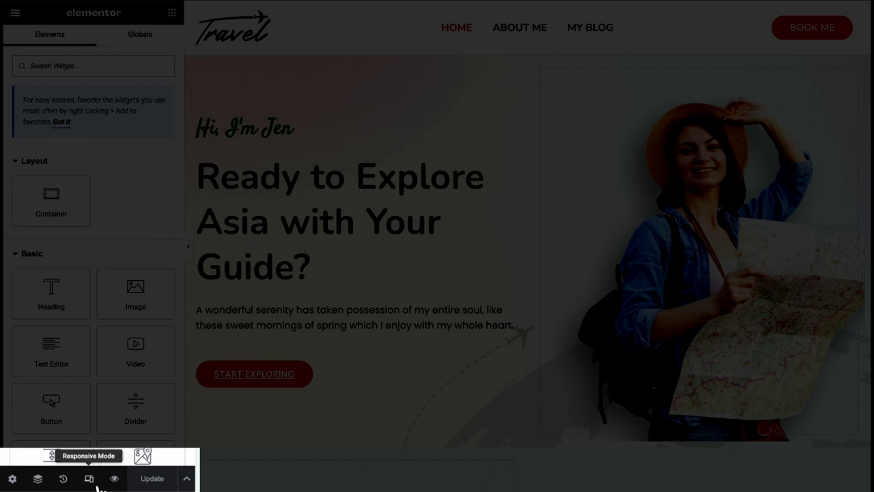
Preview the travel page in Mobile Portrait mode, scroll through it, then return to the top
{"action": "left_click", "coordinate": [96, 485]}
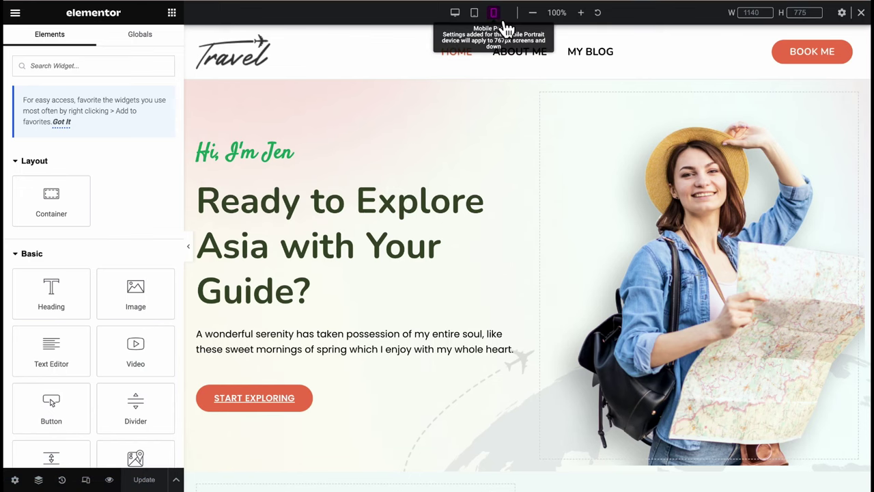
{"action": "left_click", "coordinate": [503, 23]}
{"action": "scroll", "coordinate": [550, 245], "scroll_direction": "down", "scroll_amount": 1}
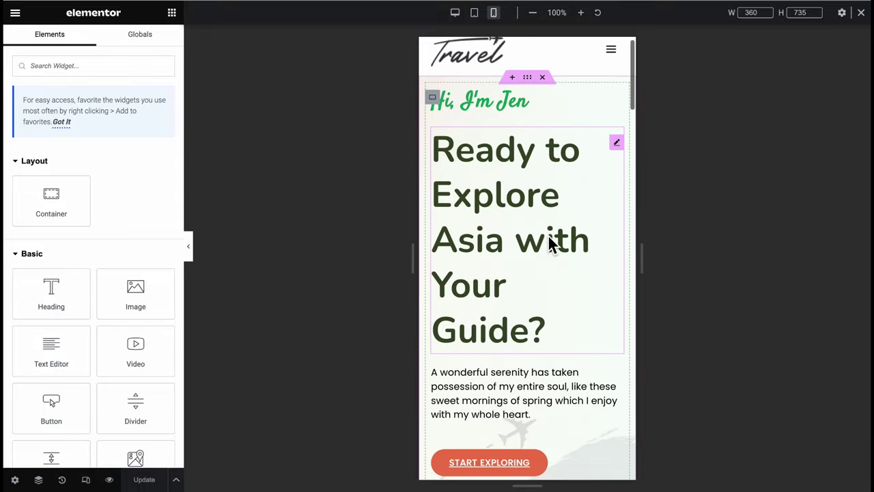
{"action": "scroll", "coordinate": [550, 245], "scroll_direction": "down", "scroll_amount": 10}
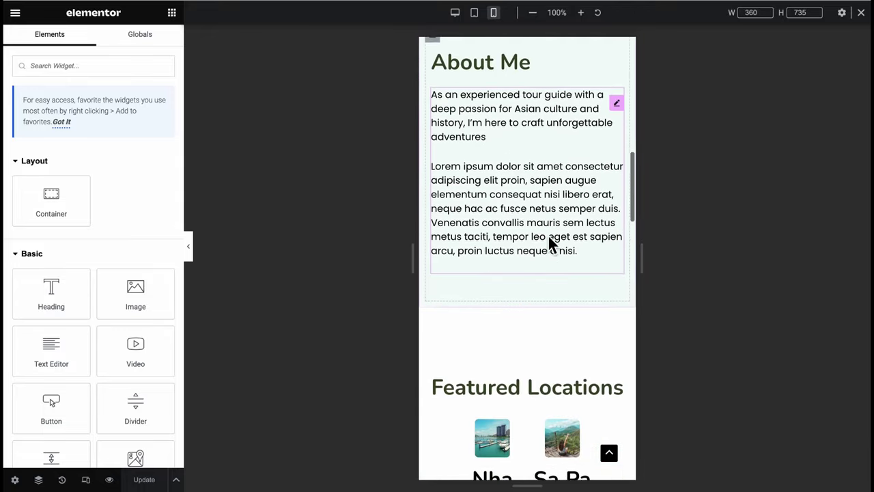
{"action": "scroll", "coordinate": [550, 244], "scroll_direction": "down", "scroll_amount": 15}
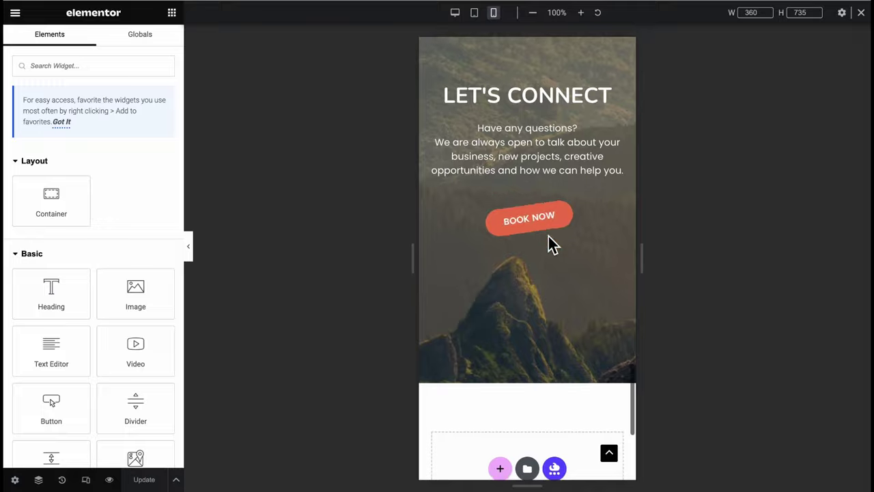
{"action": "scroll", "coordinate": [552, 245], "scroll_direction": "down", "scroll_amount": 5}
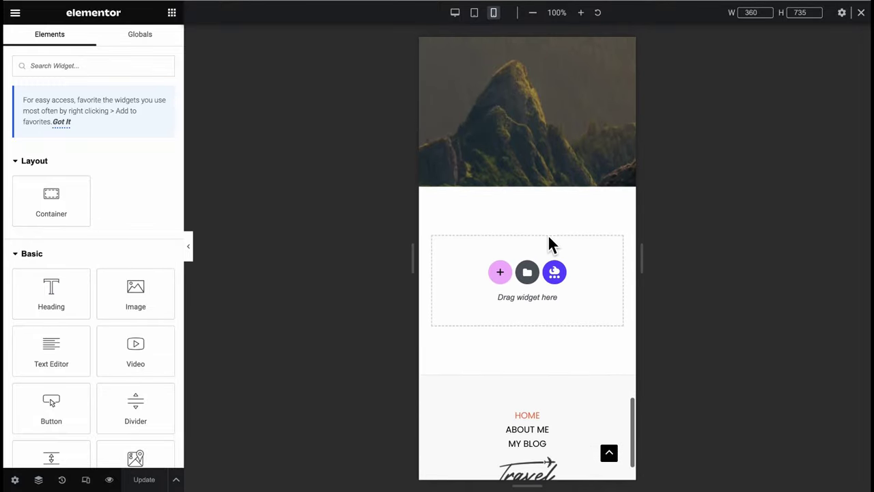
{"action": "scroll", "coordinate": [551, 244], "scroll_direction": "down", "scroll_amount": 2}
{"action": "left_click", "coordinate": [615, 458]}
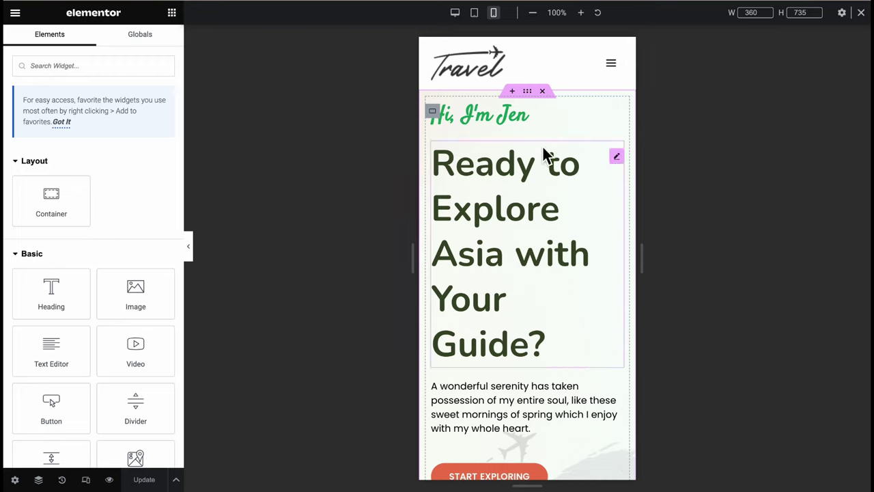
Set the mobile greeting heading to 24 px and the Ready to Explore heading to 36 px
{"action": "left_click", "coordinate": [544, 115]}
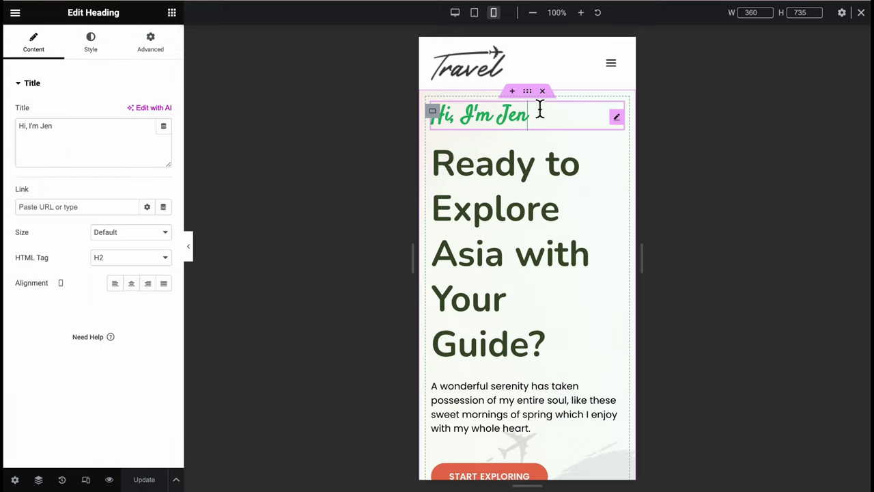
{"action": "left_click", "coordinate": [108, 48]}
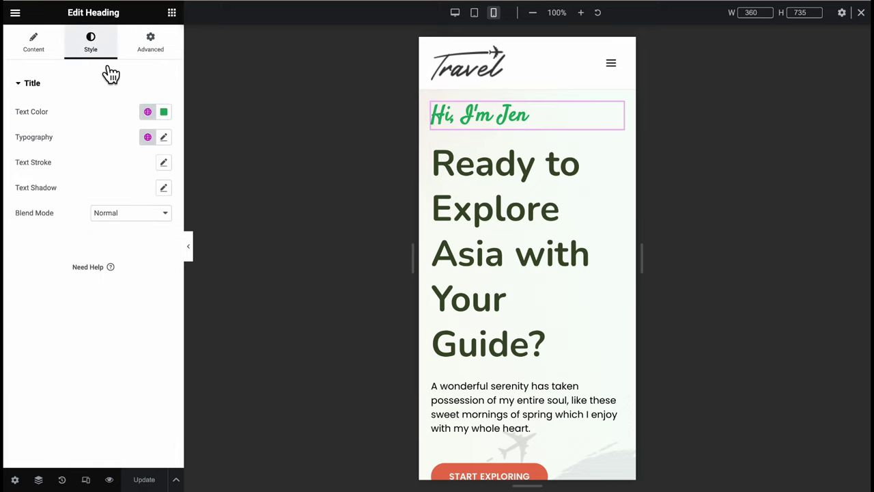
{"action": "left_click", "coordinate": [168, 142]}
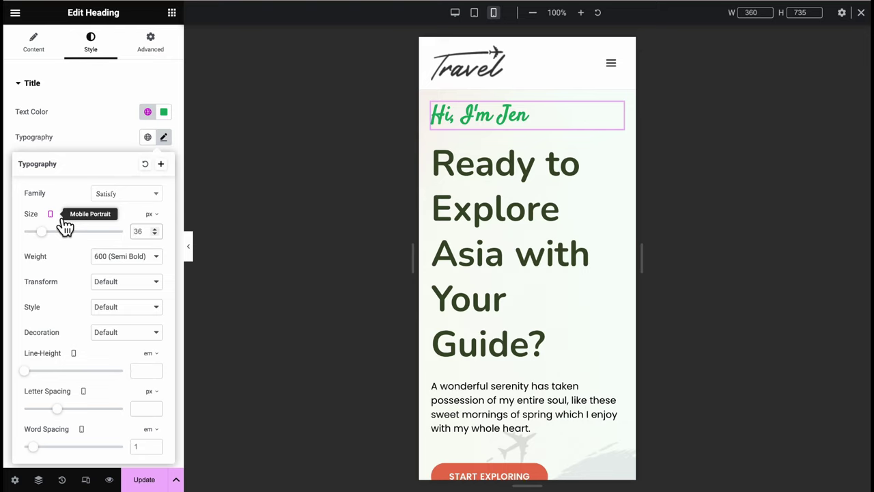
{"action": "type", "text": "24"}
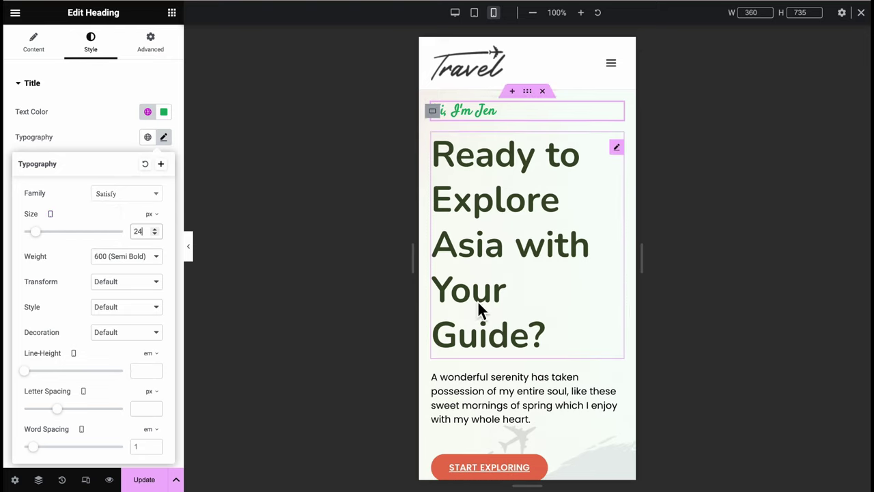
{"action": "left_click", "coordinate": [497, 301]}
{"action": "left_click", "coordinate": [94, 54]}
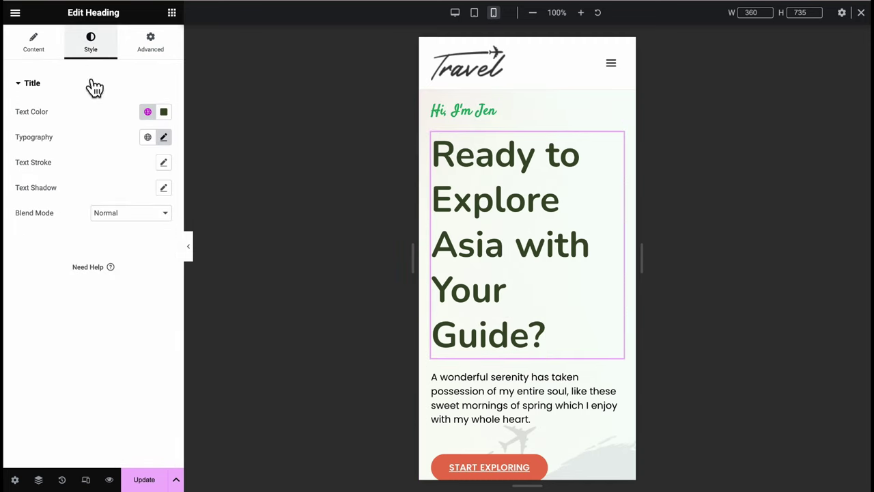
{"action": "left_click", "coordinate": [164, 137]}
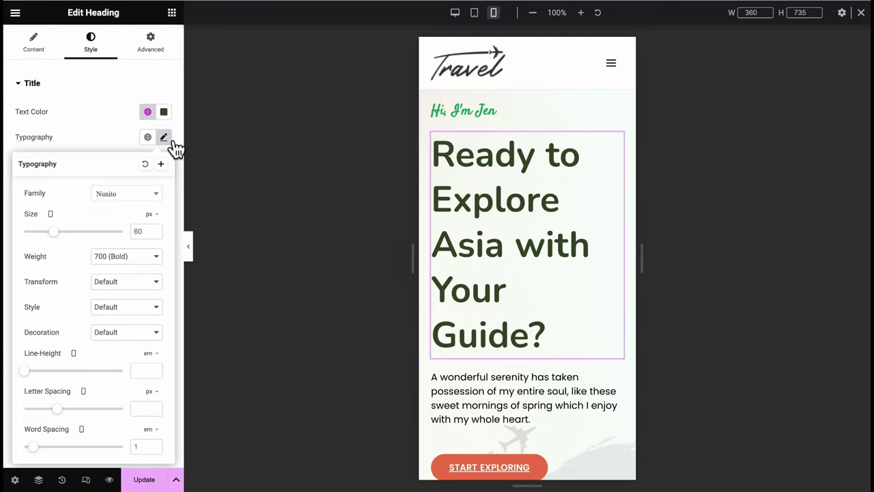
{"action": "double_click", "coordinate": [147, 236]}
{"action": "type", "text": "36"}
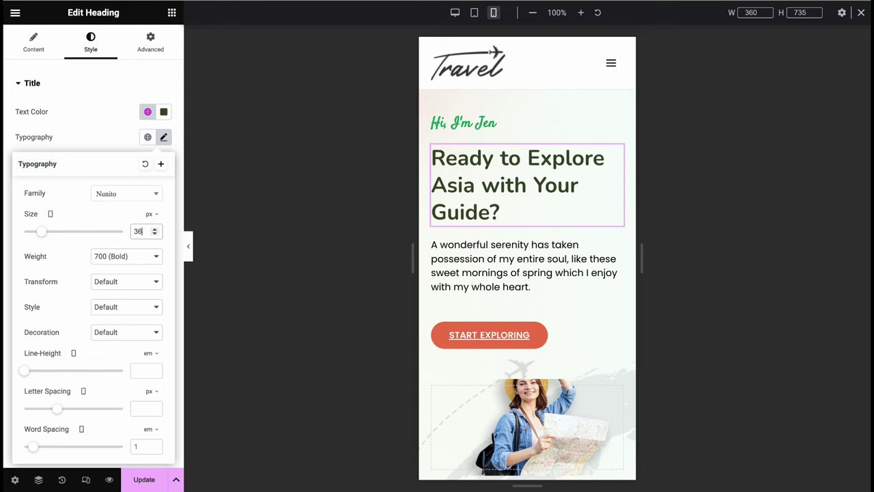
Set the hero intro paragraph's mobile font size to 12 px
{"action": "left_click", "coordinate": [504, 284]}
{"action": "left_click", "coordinate": [91, 44]}
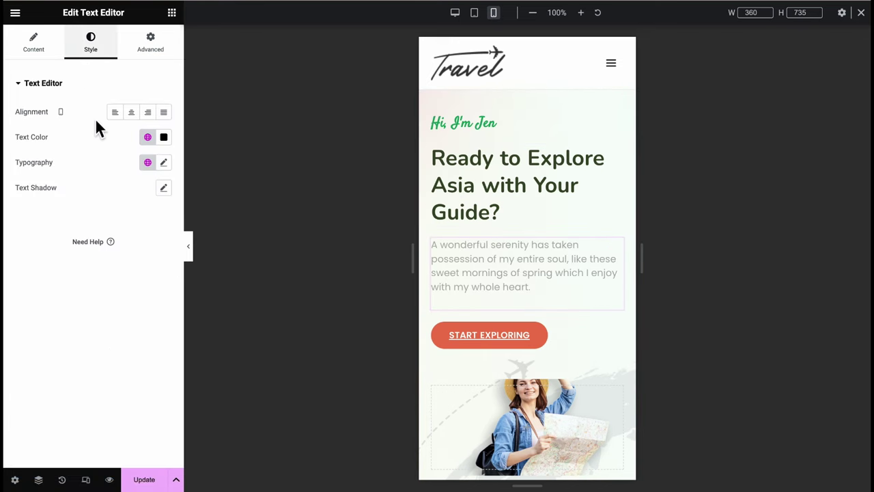
{"action": "left_click", "coordinate": [164, 162]}
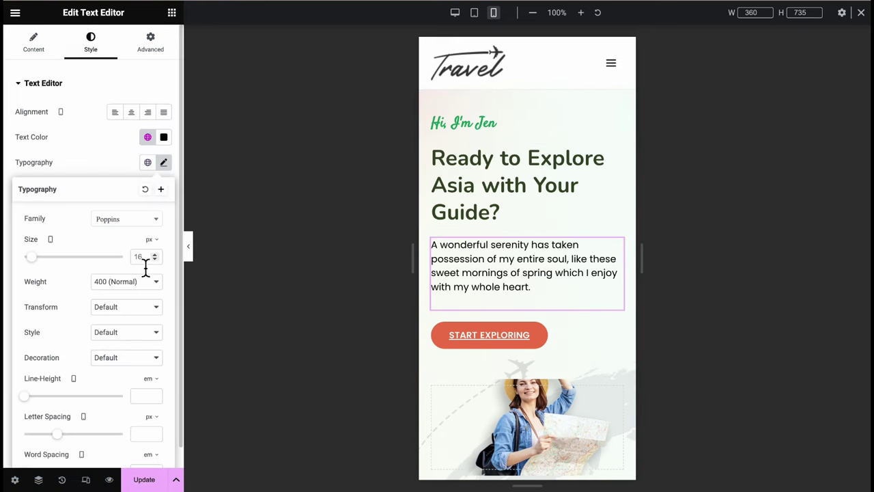
{"action": "type", "text": "12"}
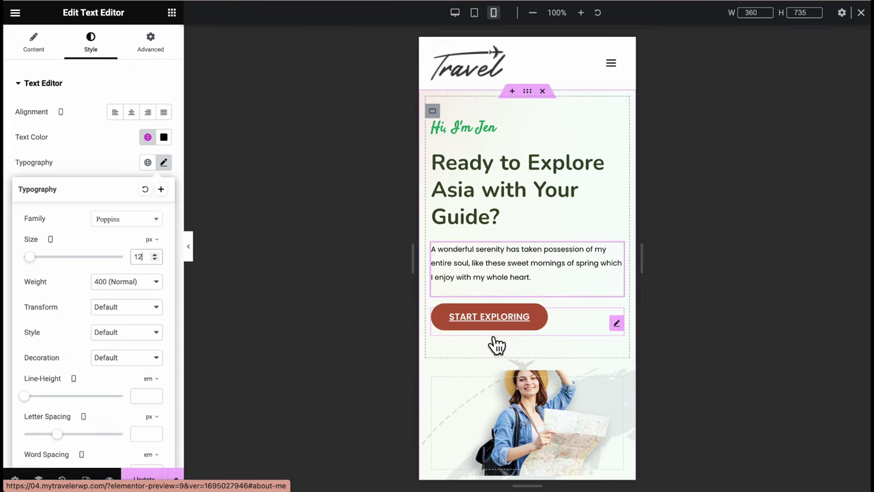
Drag the traveller photo container's minimum height to 275
{"action": "scroll", "coordinate": [489, 335], "scroll_direction": "down", "scroll_amount": 2}
{"action": "left_click", "coordinate": [489, 330]}
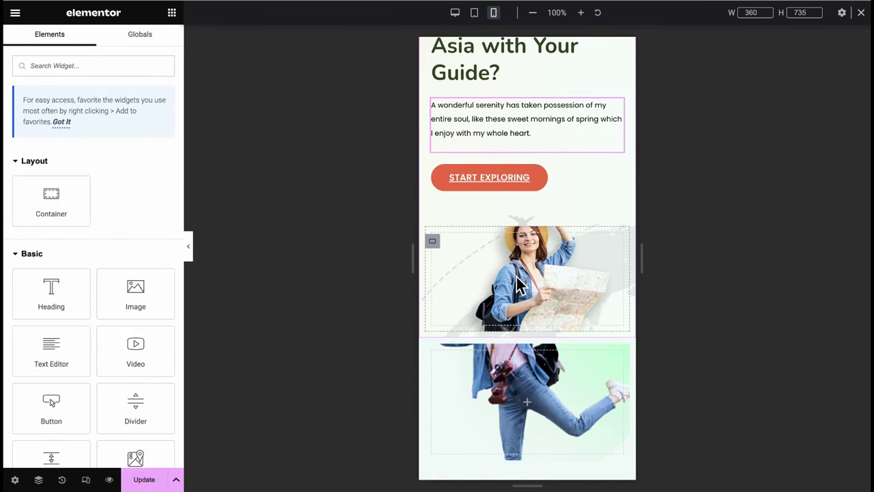
{"action": "left_click_drag", "start_coordinate": [21, 207], "coordinate": [51, 214]}
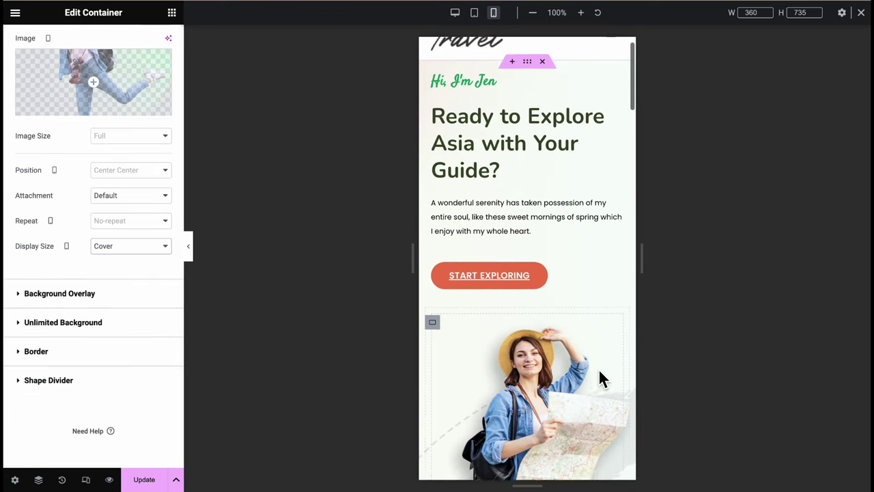
{"action": "scroll", "coordinate": [598, 379], "scroll_direction": "up", "scroll_amount": 1}
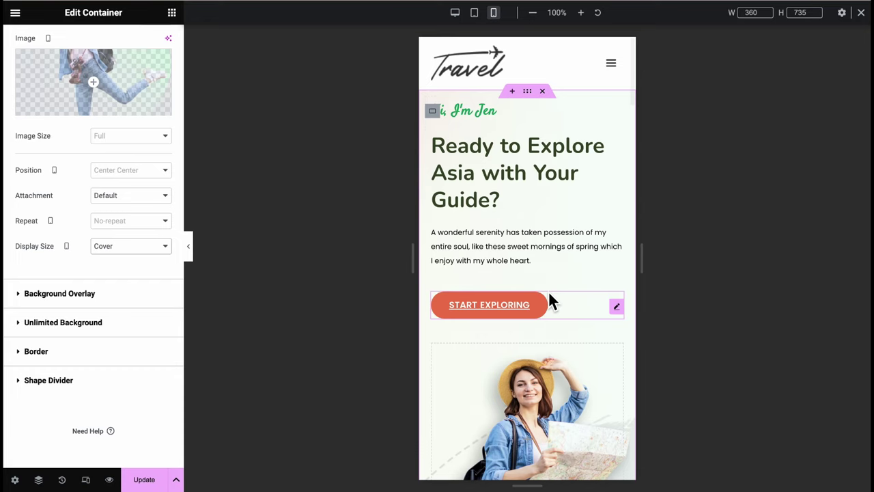
Give the hero container and the About Me container 40 px padding on mobile
{"action": "left_click", "coordinate": [189, 246]}
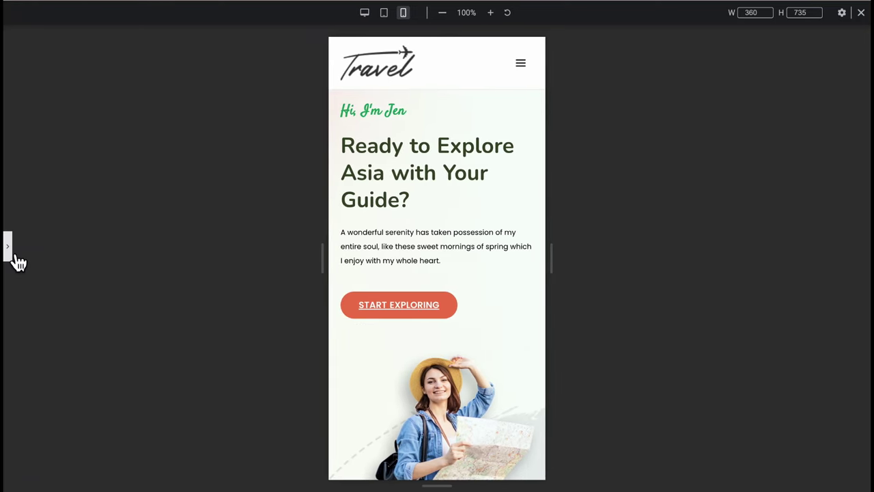
{"action": "left_click", "coordinate": [9, 250]}
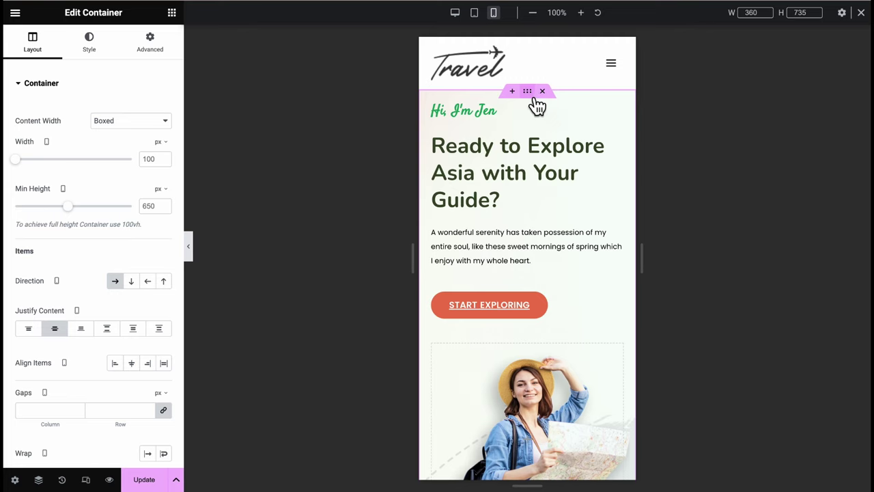
{"action": "left_click", "coordinate": [166, 54]}
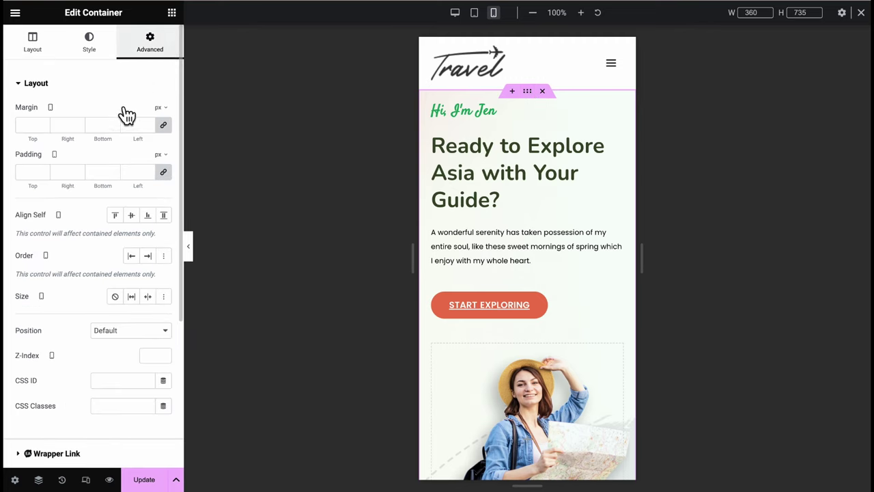
{"action": "left_click", "coordinate": [30, 174]}
{"action": "type", "text": "40"}
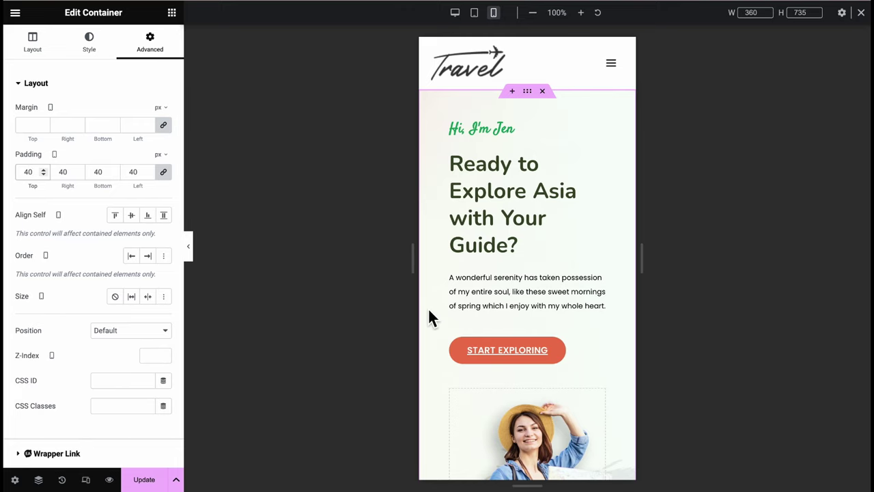
{"action": "scroll", "coordinate": [431, 318], "scroll_direction": "down", "scroll_amount": 1}
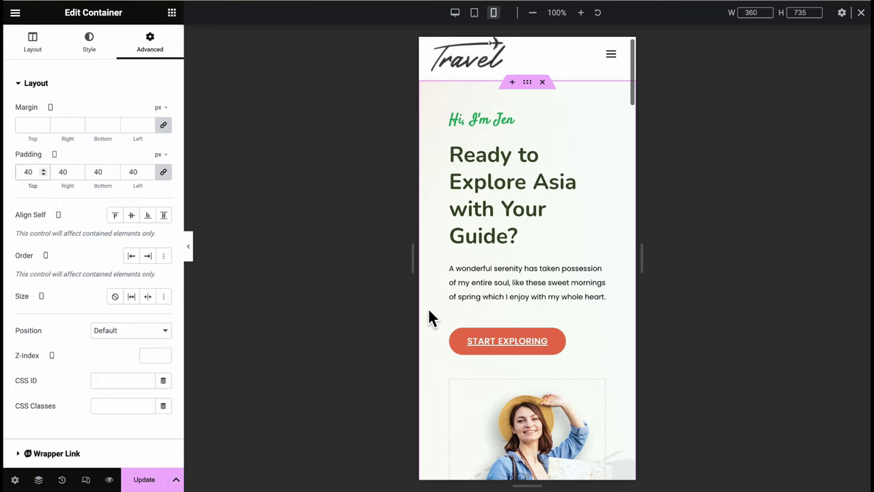
{"action": "scroll", "coordinate": [431, 318], "scroll_direction": "down", "scroll_amount": 5}
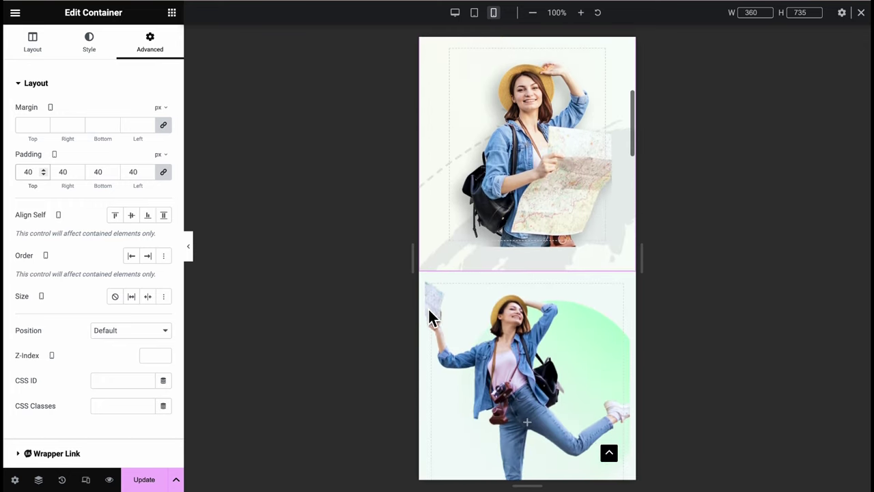
{"action": "scroll", "coordinate": [430, 317], "scroll_direction": "down", "scroll_amount": 7}
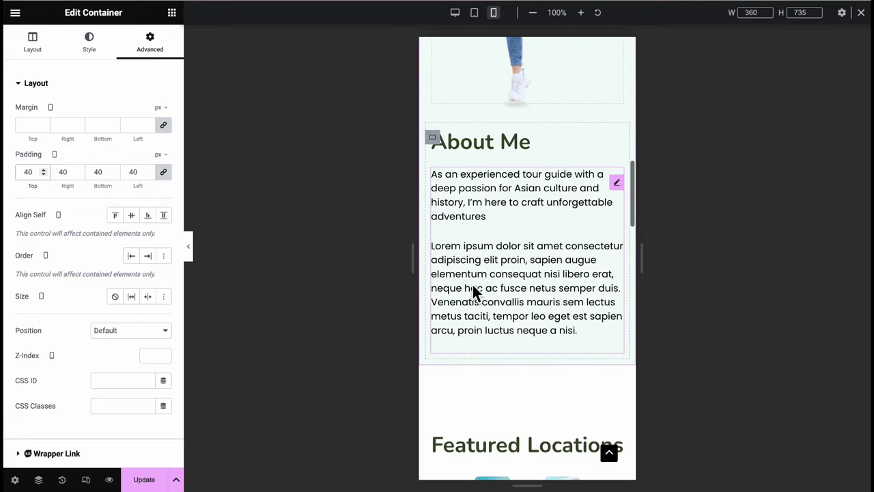
{"action": "left_click", "coordinate": [433, 137]}
{"action": "left_click", "coordinate": [150, 42]}
{"action": "left_click", "coordinate": [28, 171]}
{"action": "type", "text": "40"}
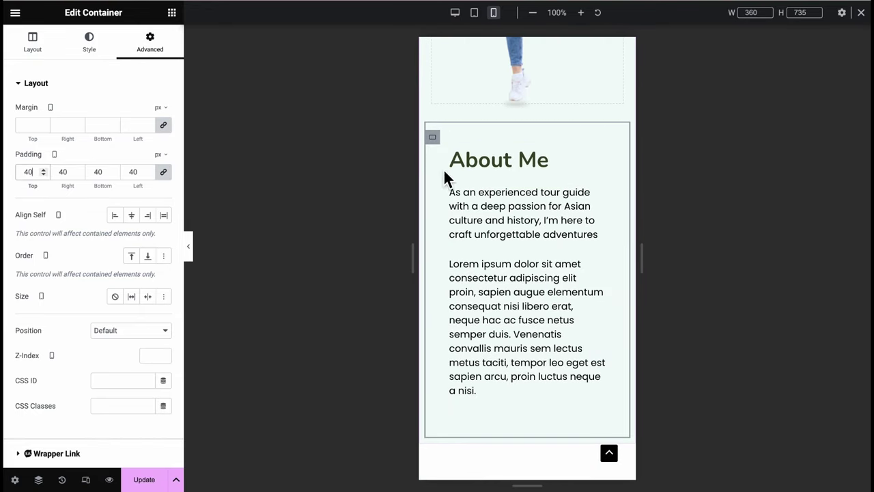
Set the About Me heading's mobile font size to 24 px
{"action": "left_click", "coordinate": [491, 160]}
{"action": "left_click", "coordinate": [90, 42]}
{"action": "left_click", "coordinate": [164, 137]}
{"action": "left_click", "coordinate": [141, 231]}
{"action": "type", "text": "24"}
{"action": "left_click", "coordinate": [523, 204]}
Set the About Me body text to 12 px
{"action": "left_click", "coordinate": [91, 42]}
{"action": "left_click", "coordinate": [164, 162]}
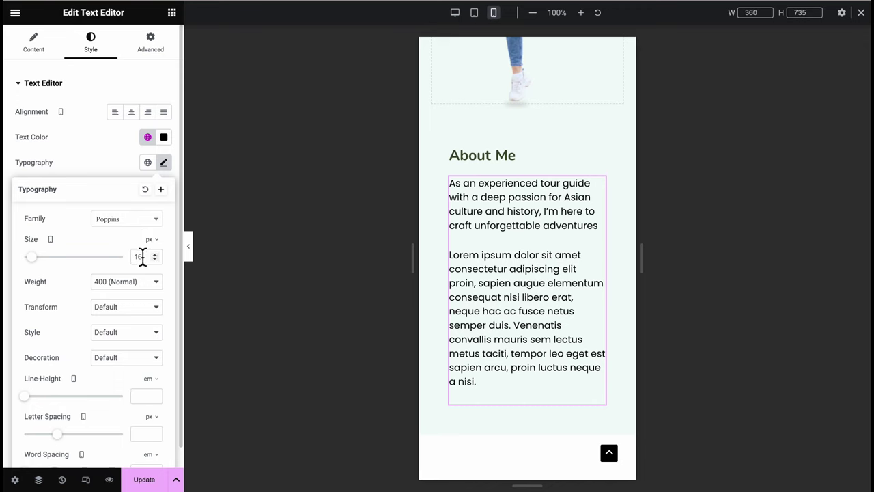
{"action": "type", "text": "12"}
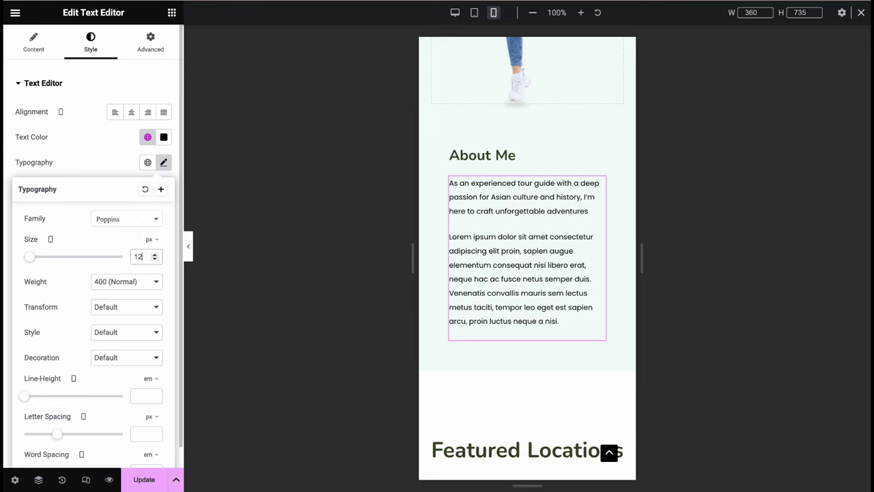
{"action": "scroll", "coordinate": [462, 399], "scroll_direction": "down", "scroll_amount": 3}
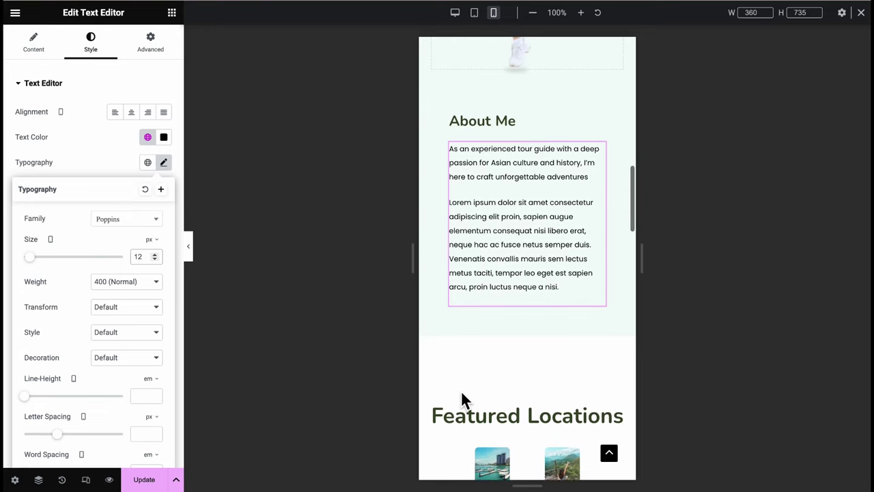
{"action": "left_click", "coordinate": [530, 296]}
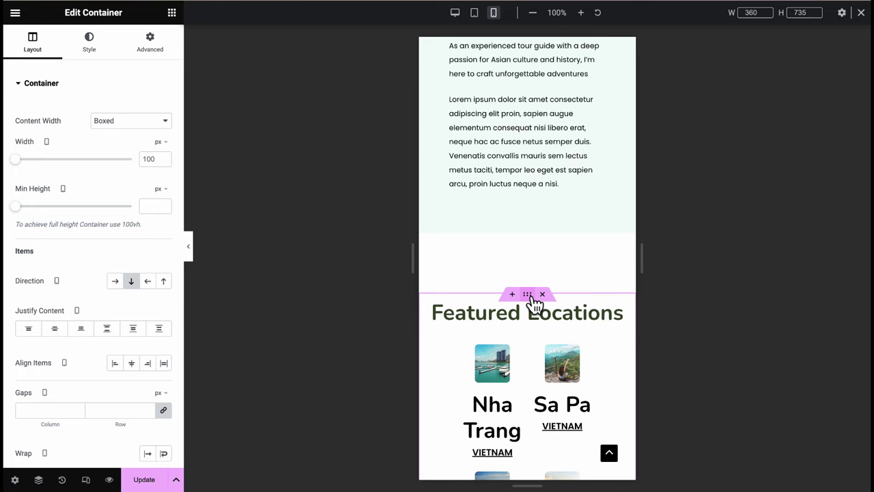
Clear the Featured Locations container's 100 px top margin and size its heading to 24 px
{"action": "left_click", "coordinate": [156, 54]}
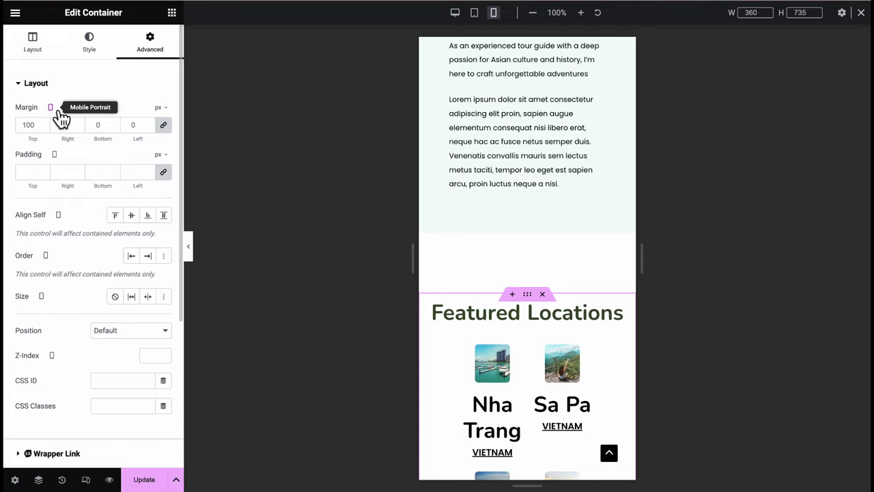
{"action": "key", "text": "ctrl+z"}
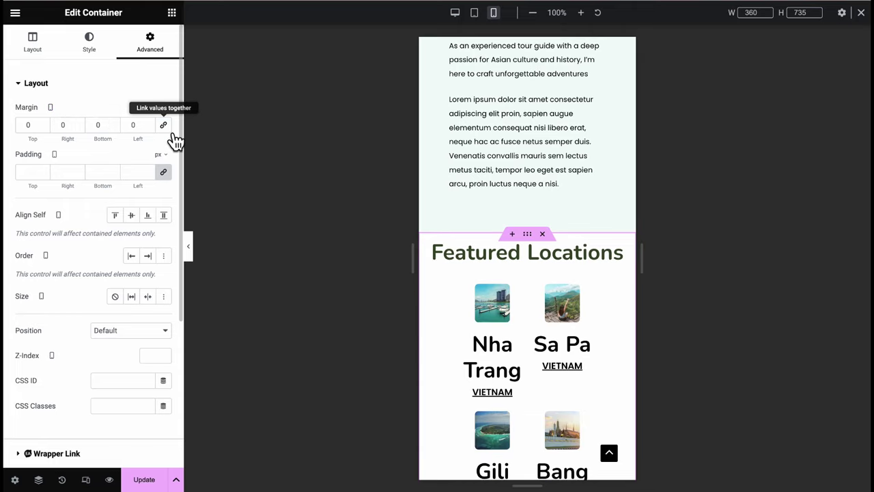
{"action": "key", "text": "ctrl+z"}
{"action": "key", "text": "ctrl+z"}
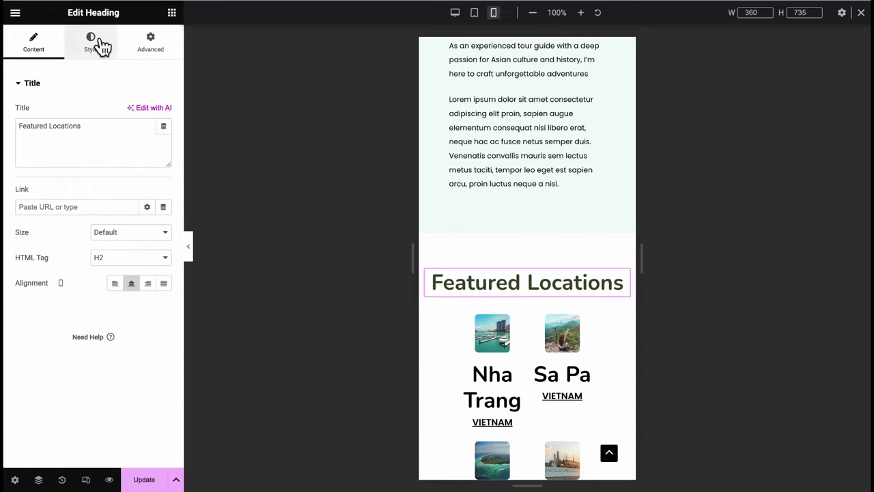
{"action": "left_click", "coordinate": [91, 43]}
{"action": "left_click", "coordinate": [163, 137]}
{"action": "scroll", "coordinate": [474, 371], "scroll_direction": "down", "scroll_amount": 3}
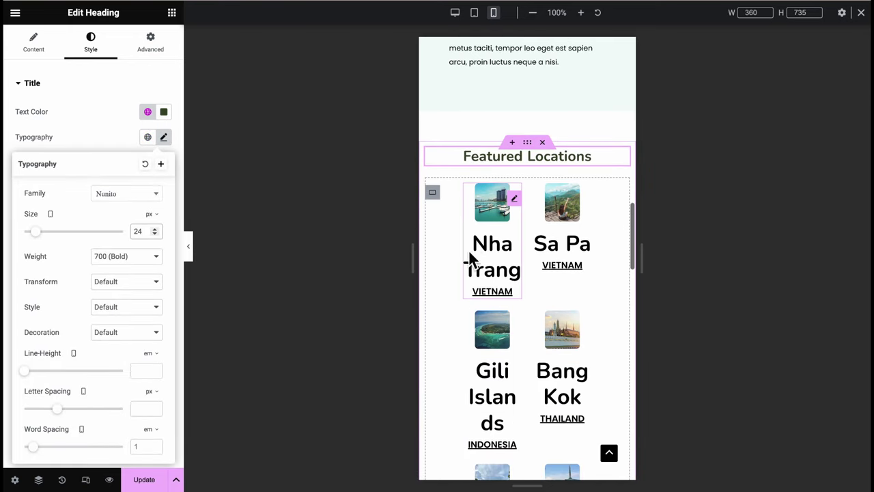
Bring up the Nha Trang card's content title typography settings
{"action": "left_click", "coordinate": [474, 216]}
{"action": "left_click", "coordinate": [99, 52]}
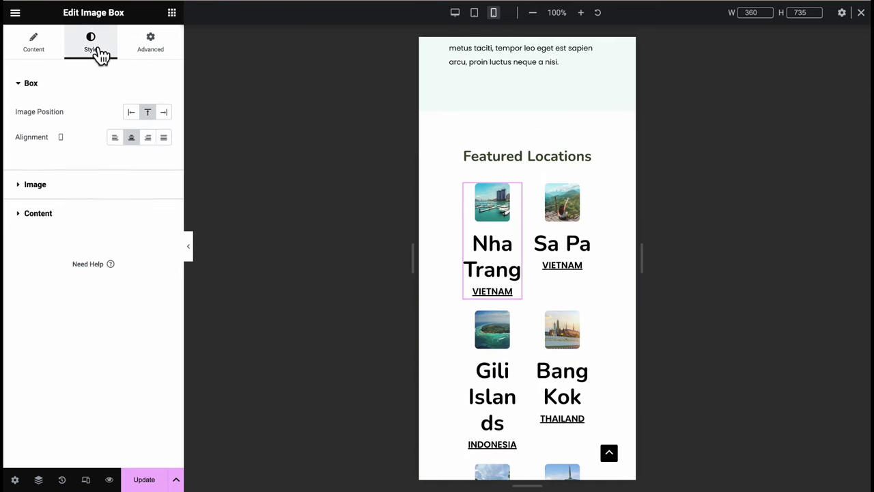
{"action": "left_click", "coordinate": [38, 213]}
{"action": "left_click", "coordinate": [165, 226]}
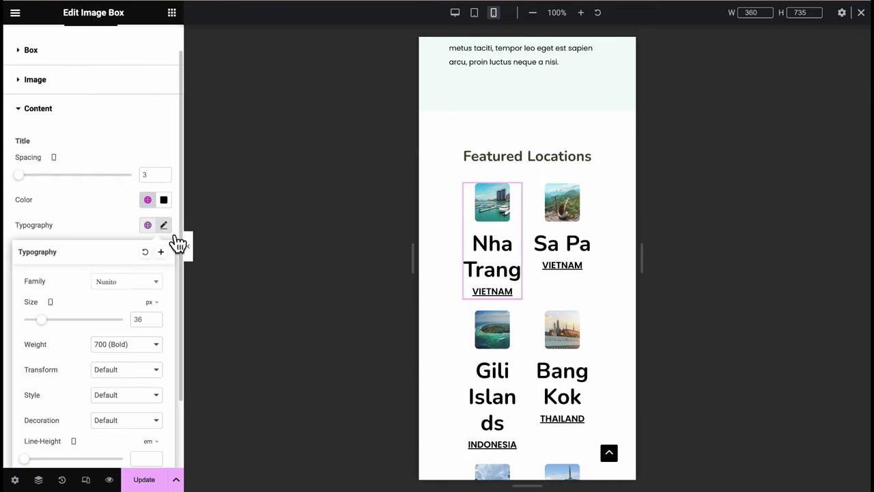
Set the Nha Trang card title to 16 px and its description to 12 px
{"action": "double_click", "coordinate": [148, 326]}
{"action": "type", "text": "16"}
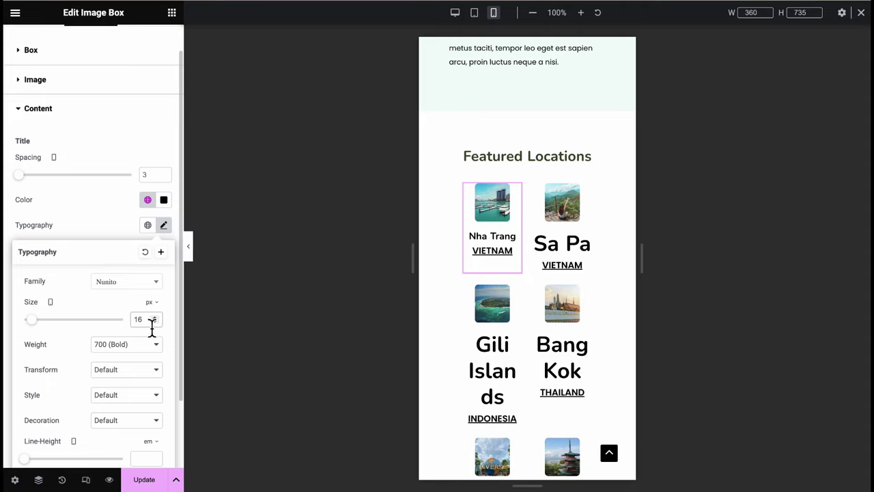
{"action": "left_click", "coordinate": [109, 307]}
{"action": "scroll", "coordinate": [110, 306], "scroll_direction": "down", "scroll_amount": 5}
{"action": "left_click", "coordinate": [163, 140]}
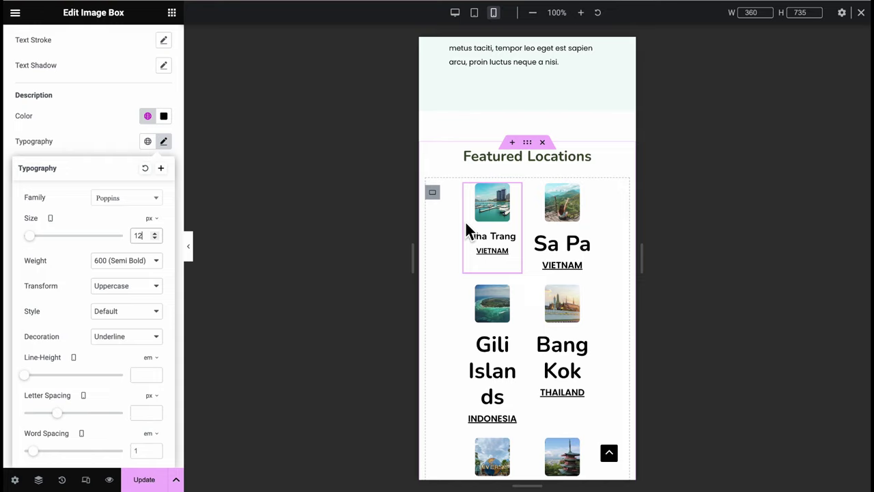
{"action": "left_click", "coordinate": [521, 204]}
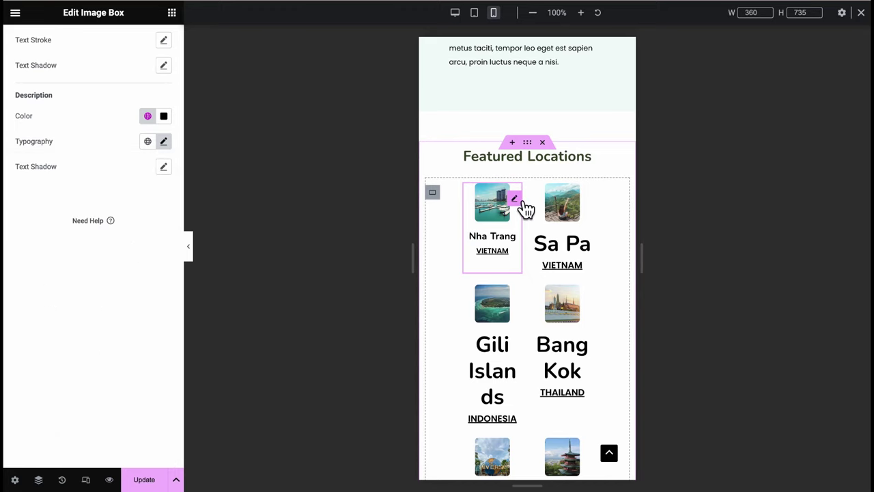
Copy the Nha Trang card and paste its style onto the Sa Pa card
{"action": "right_click", "coordinate": [517, 199]}
{"action": "left_click", "coordinate": [567, 252]}
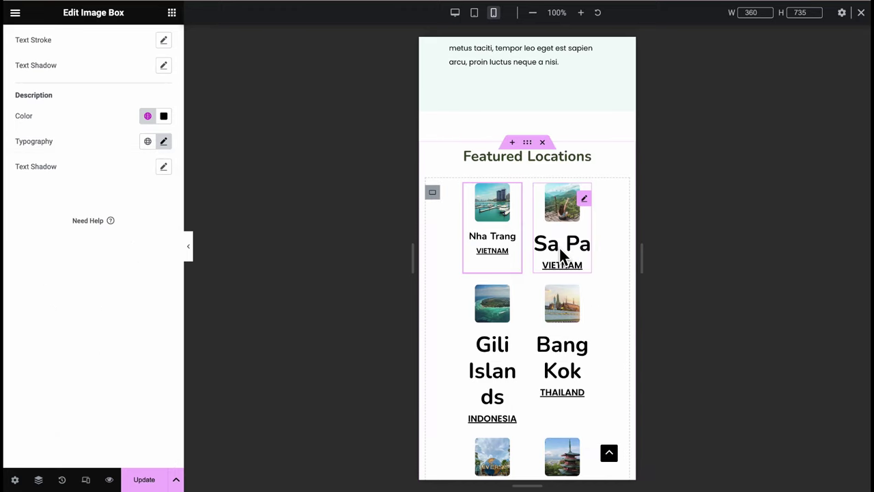
{"action": "left_click", "coordinate": [586, 214]}
{"action": "right_click", "coordinate": [587, 209]}
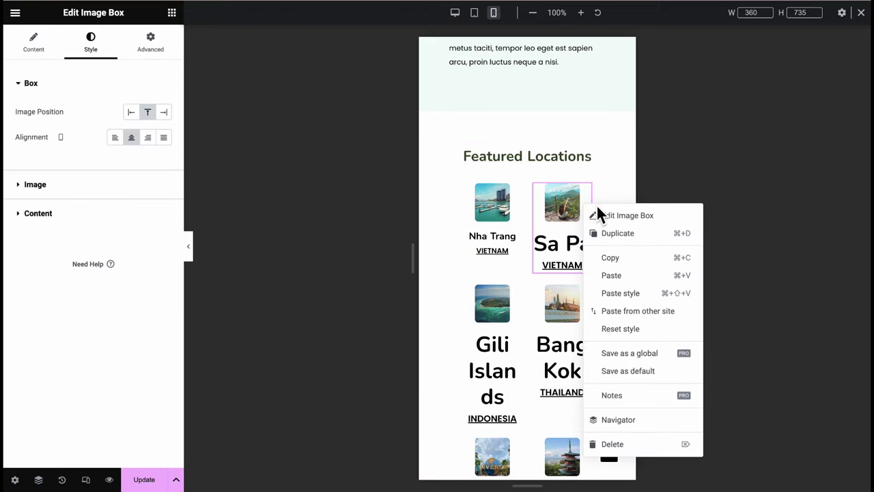
{"action": "left_click", "coordinate": [632, 294]}
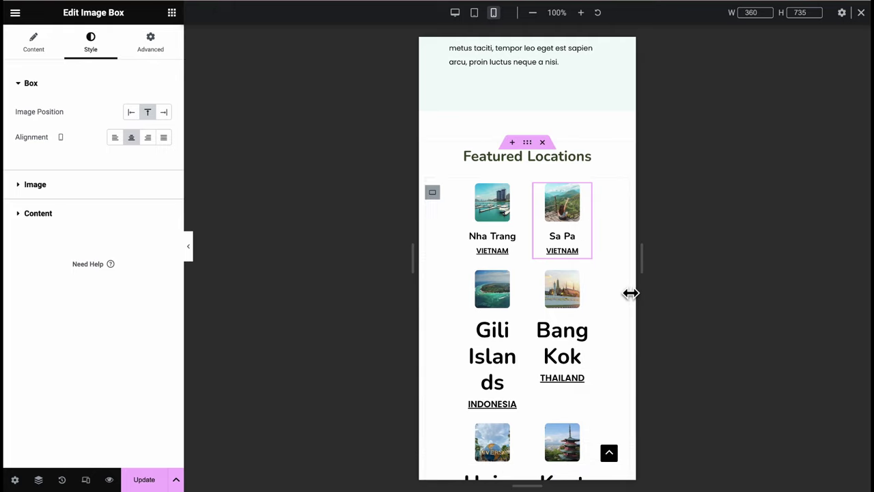
Paste the same style onto the Gili Islands, Bang Kok, Universal Studios and Kyoto cards
{"action": "scroll", "coordinate": [596, 361], "scroll_direction": "down", "scroll_amount": 1}
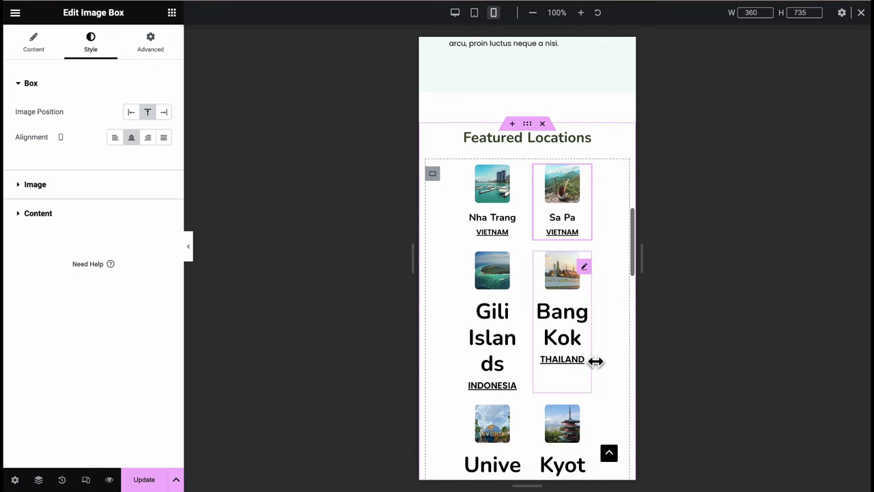
{"action": "left_click", "coordinate": [524, 277]}
{"action": "key", "text": "super+shift+v"}
{"action": "left_click", "coordinate": [591, 278]}
{"action": "key", "text": "super+shift+v"}
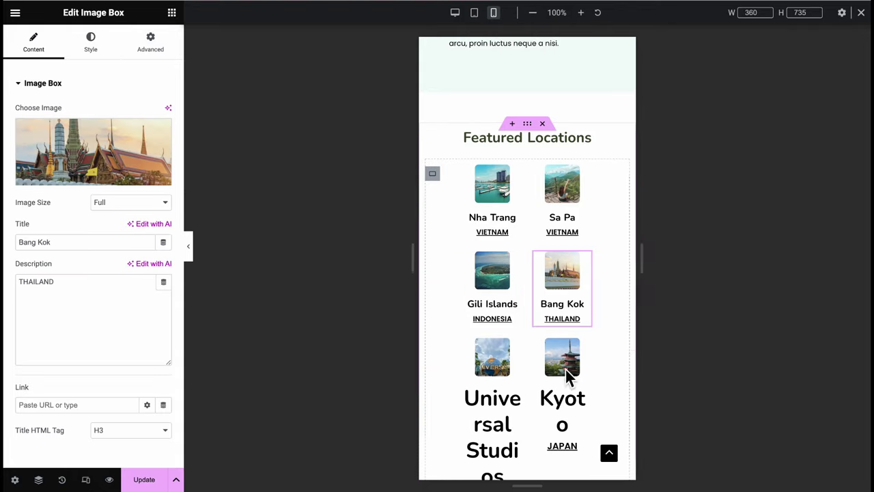
{"action": "scroll", "coordinate": [566, 376], "scroll_direction": "down", "scroll_amount": 6}
{"action": "left_click", "coordinate": [517, 250]}
{"action": "right_click", "coordinate": [517, 250]}
{"action": "left_click", "coordinate": [560, 328]}
{"action": "left_click", "coordinate": [588, 257]}
{"action": "key", "text": "super+shift+v"}
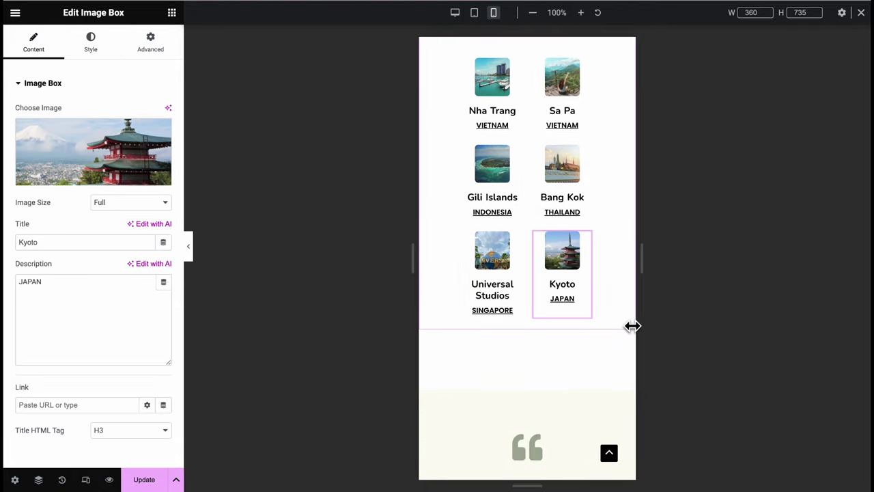
{"action": "left_click", "coordinate": [197, 251]}
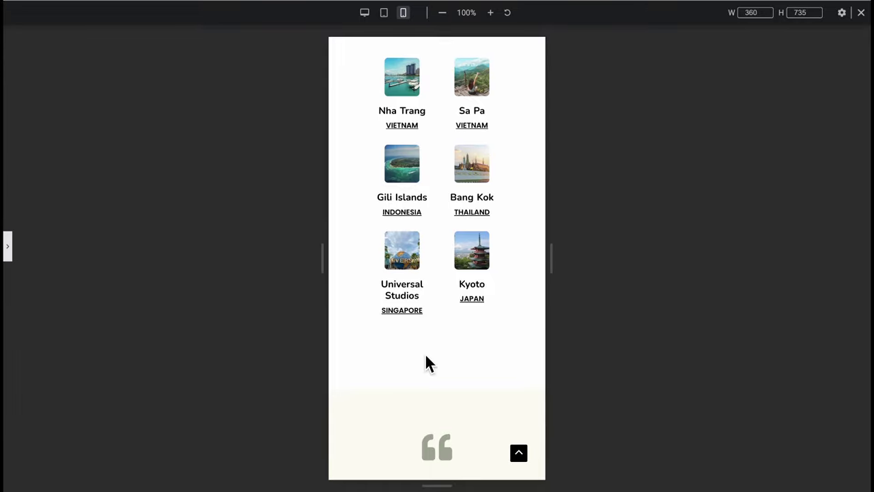
Reduce the testimonial quote's mobile font size
{"action": "scroll", "coordinate": [426, 363], "scroll_direction": "up", "scroll_amount": 5}
{"action": "scroll", "coordinate": [426, 361], "scroll_direction": "down", "scroll_amount": 1}
{"action": "scroll", "coordinate": [426, 363], "scroll_direction": "down", "scroll_amount": 6}
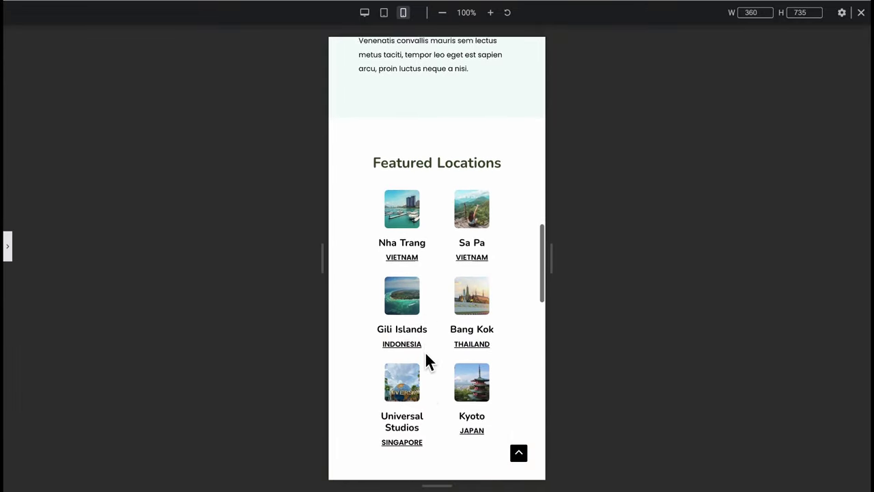
{"action": "scroll", "coordinate": [426, 363], "scroll_direction": "down", "scroll_amount": 1}
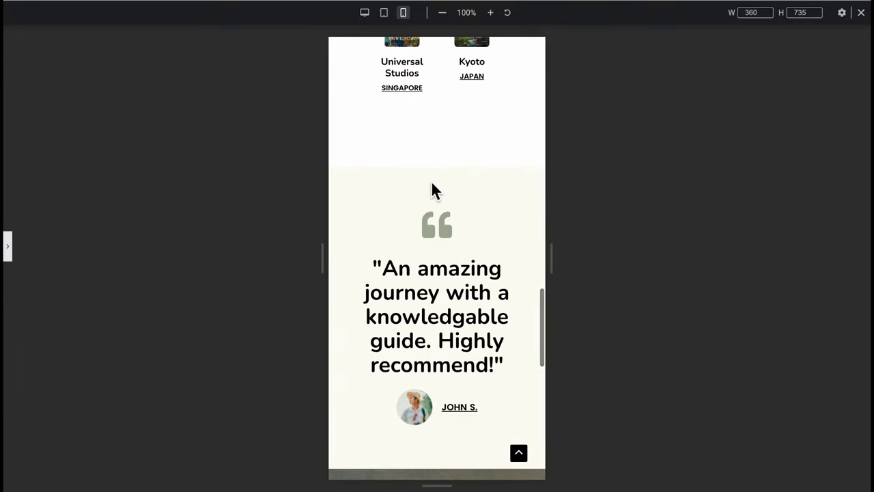
{"action": "left_click", "coordinate": [11, 248]}
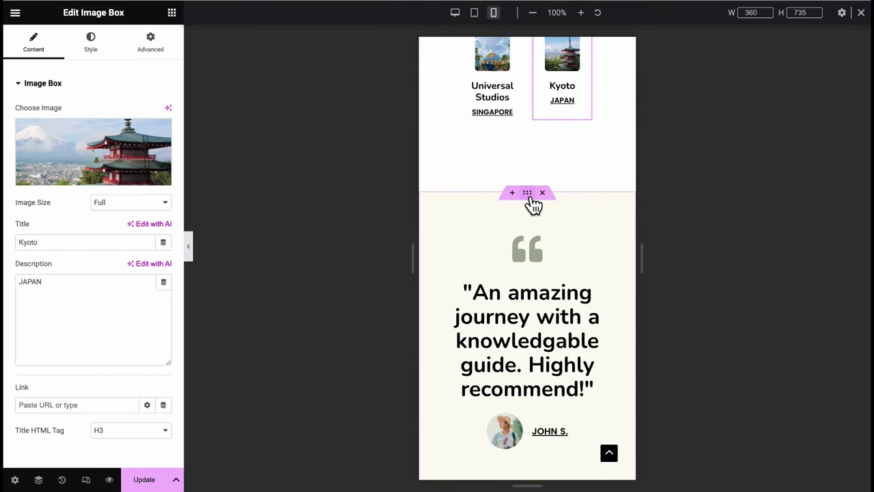
{"action": "left_click", "coordinate": [530, 194]}
{"action": "scroll", "coordinate": [526, 300], "scroll_direction": "down", "scroll_amount": 1}
{"action": "left_click", "coordinate": [525, 301]}
{"action": "left_click", "coordinate": [91, 43]}
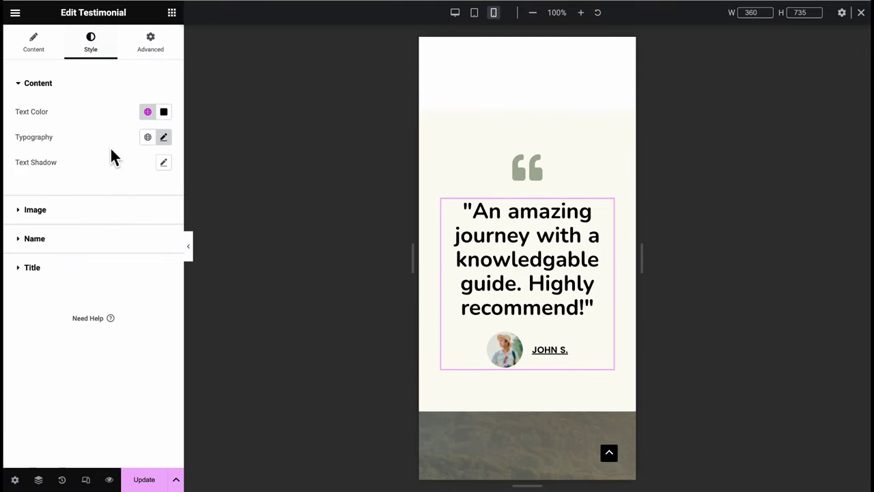
{"action": "left_click", "coordinate": [163, 136]}
{"action": "left_click_drag", "start_coordinate": [142, 236], "coordinate": [116, 236]}
Unlink the testimonial container's margins and set its top margin to 50
{"action": "left_click", "coordinate": [530, 122]}
{"action": "scroll", "coordinate": [531, 121], "scroll_direction": "up", "scroll_amount": 2}
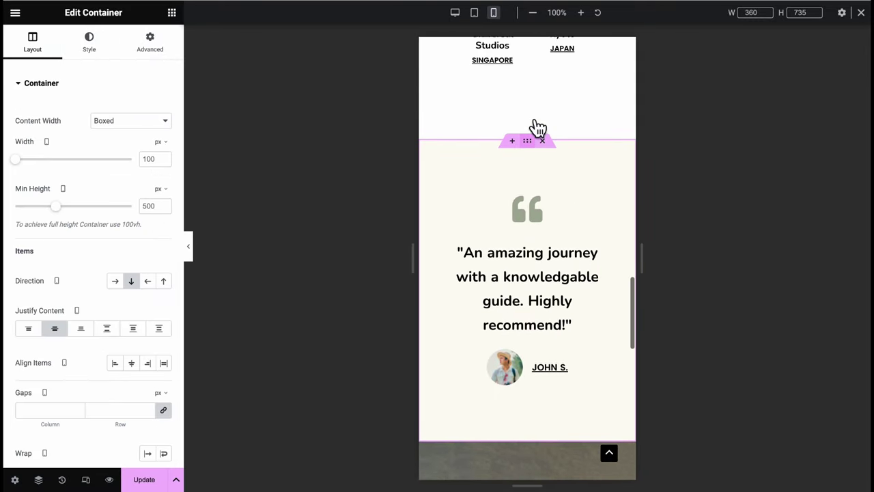
{"action": "left_click", "coordinate": [151, 42]}
{"action": "left_click", "coordinate": [164, 125]}
{"action": "left_click", "coordinate": [31, 124]}
{"action": "type", "text": "50"}
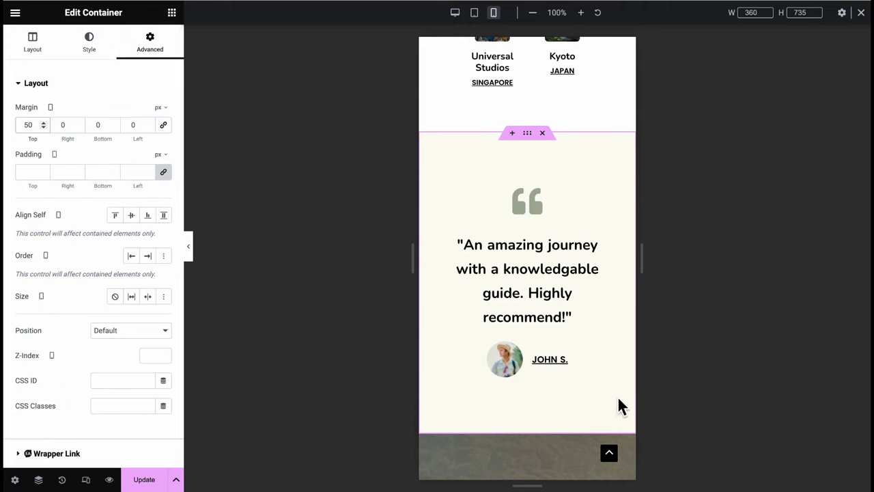
Set the LET'S CONNECT heading to 24 px and save the page with Update
{"action": "scroll", "coordinate": [618, 401], "scroll_direction": "down", "scroll_amount": 5}
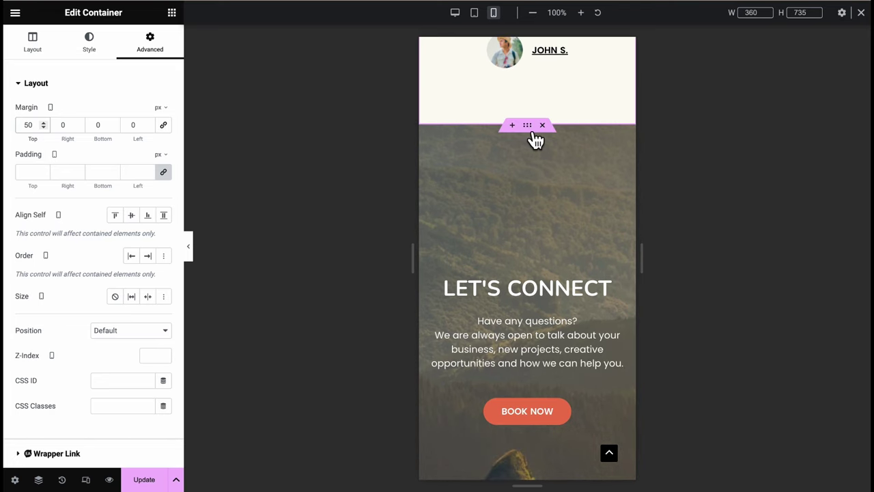
{"action": "left_click", "coordinate": [536, 140]}
{"action": "scroll", "coordinate": [527, 232], "scroll_direction": "down", "scroll_amount": 3}
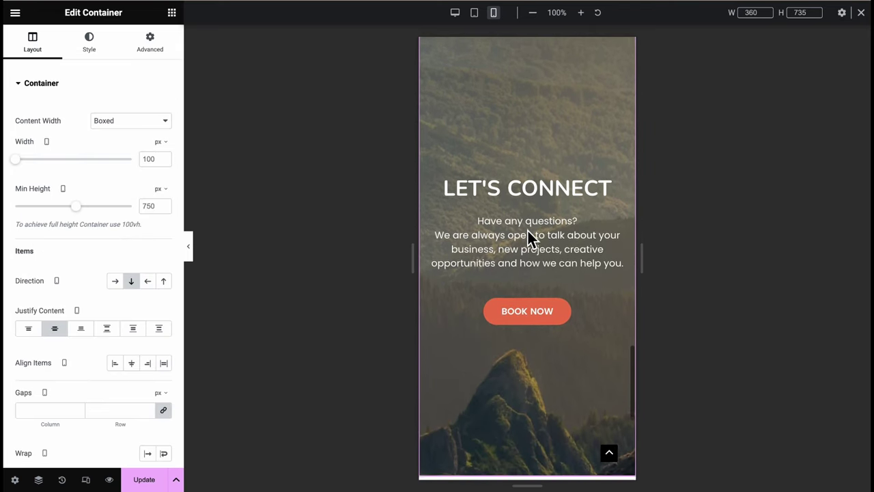
{"action": "left_click", "coordinate": [528, 191]}
{"action": "left_click", "coordinate": [90, 43]}
{"action": "left_click", "coordinate": [163, 136]}
{"action": "left_click", "coordinate": [154, 234]}
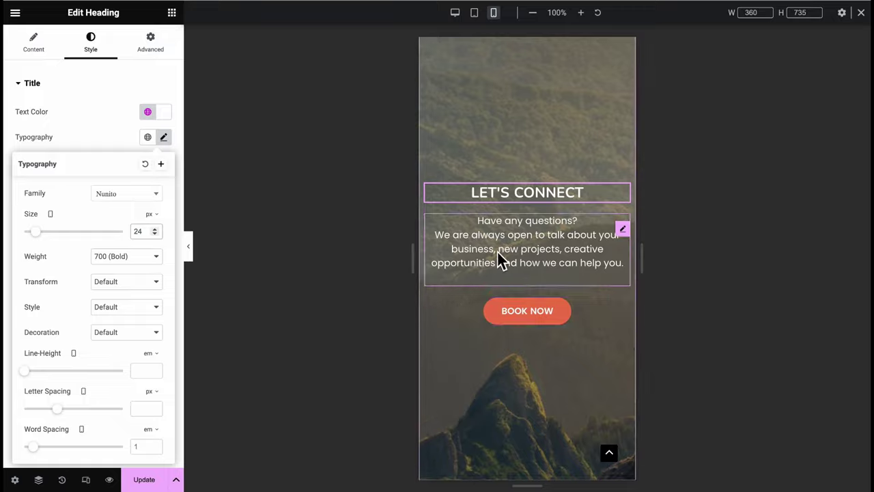
{"action": "left_click", "coordinate": [501, 259]}
{"action": "left_click", "coordinate": [156, 487]}
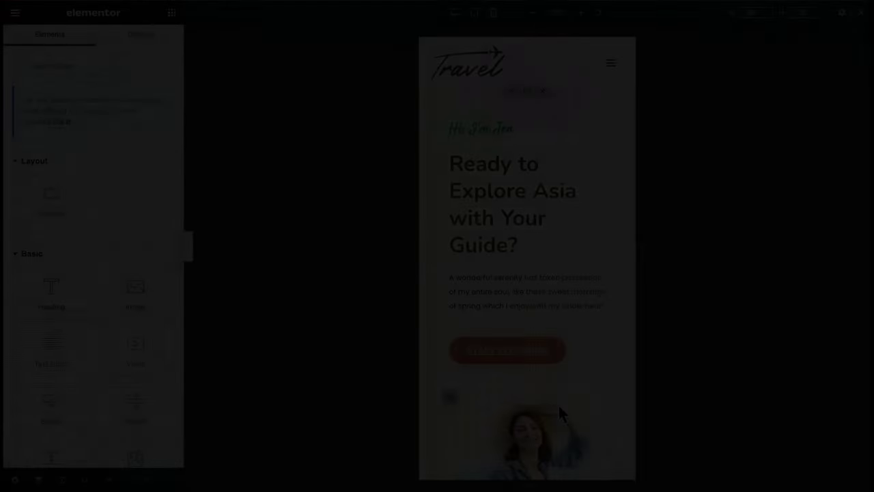
Scroll through the mobile home, About Me, My Blog and Contact pages to check their layouts
{"action": "scroll", "coordinate": [558, 410], "scroll_direction": "down", "scroll_amount": 10}
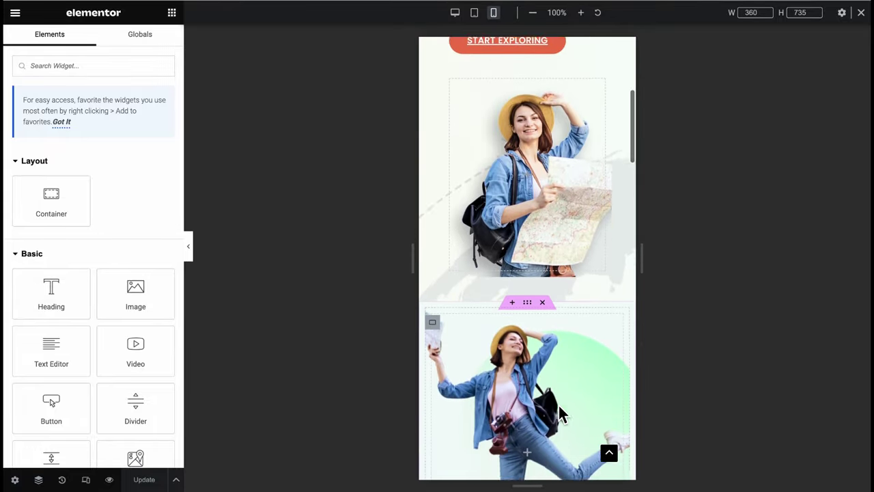
{"action": "scroll", "coordinate": [566, 417], "scroll_direction": "down", "scroll_amount": 15}
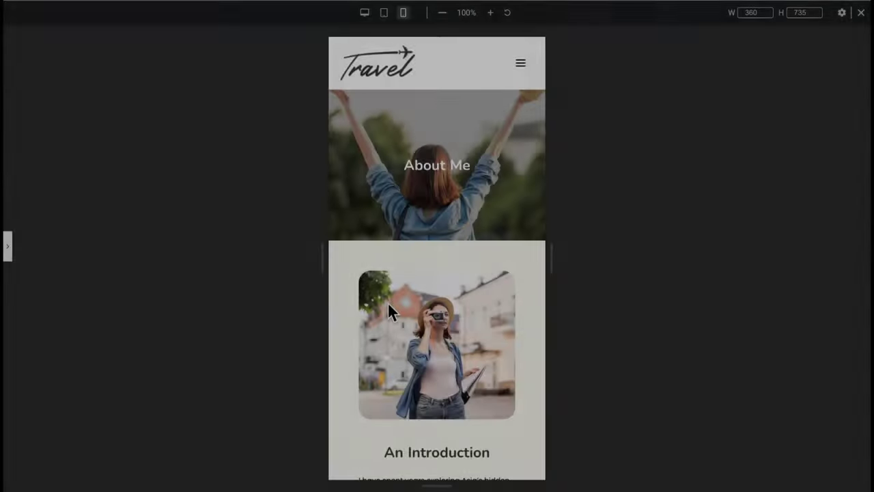
{"action": "scroll", "coordinate": [388, 309], "scroll_direction": "down", "scroll_amount": 3}
{"action": "scroll", "coordinate": [389, 306], "scroll_direction": "down", "scroll_amount": 5}
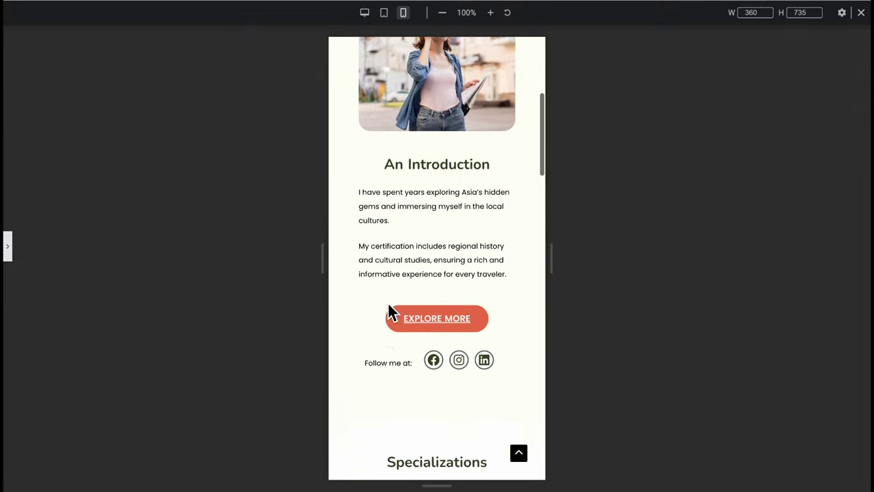
{"action": "scroll", "coordinate": [387, 306], "scroll_direction": "down", "scroll_amount": 5}
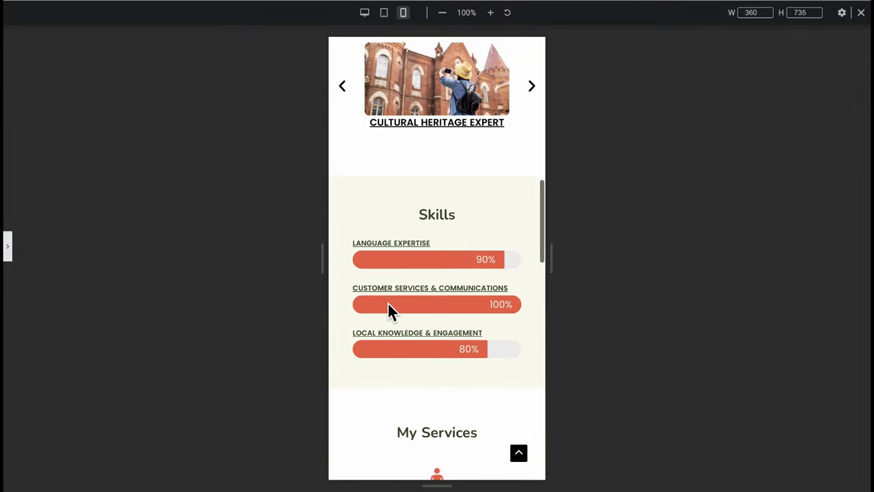
{"action": "scroll", "coordinate": [388, 304], "scroll_direction": "down", "scroll_amount": 8}
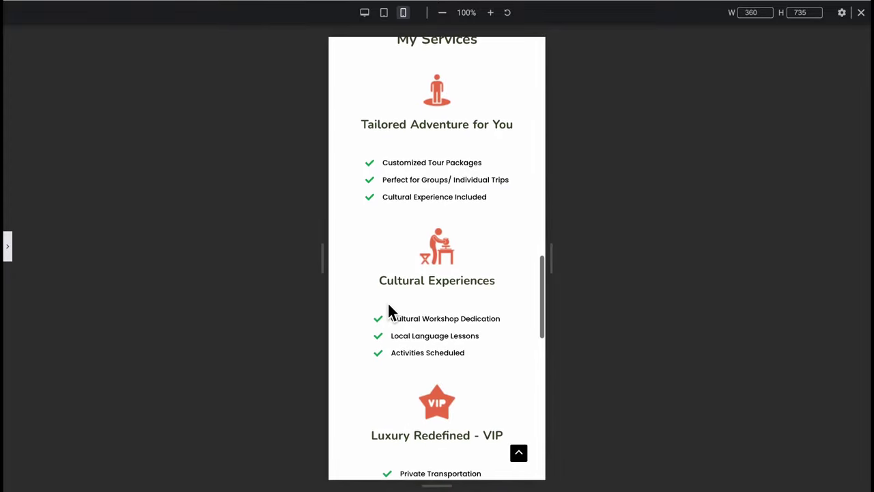
{"action": "scroll", "coordinate": [387, 310], "scroll_direction": "down", "scroll_amount": 3}
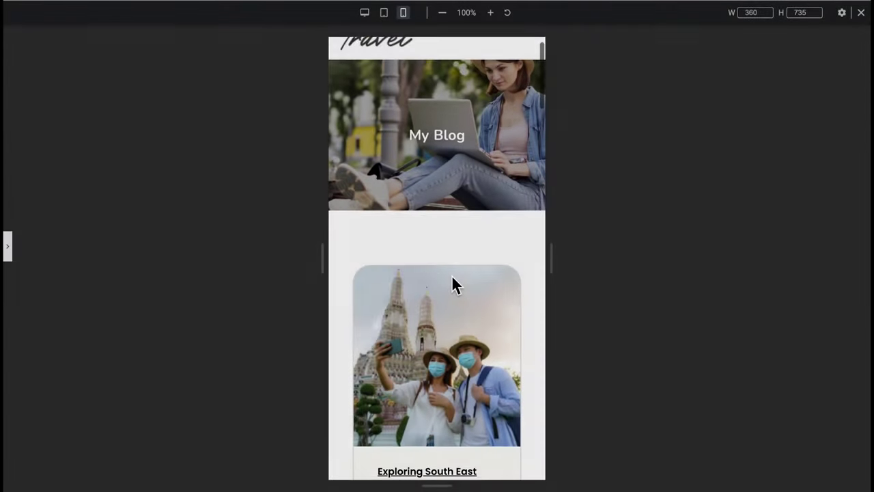
{"action": "scroll", "coordinate": [452, 276], "scroll_direction": "down", "scroll_amount": 7}
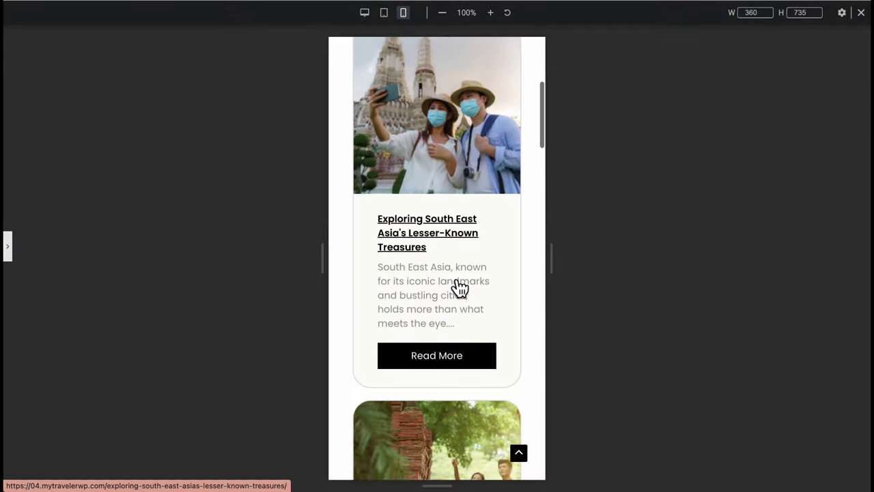
{"action": "scroll", "coordinate": [452, 277], "scroll_direction": "down", "scroll_amount": 12}
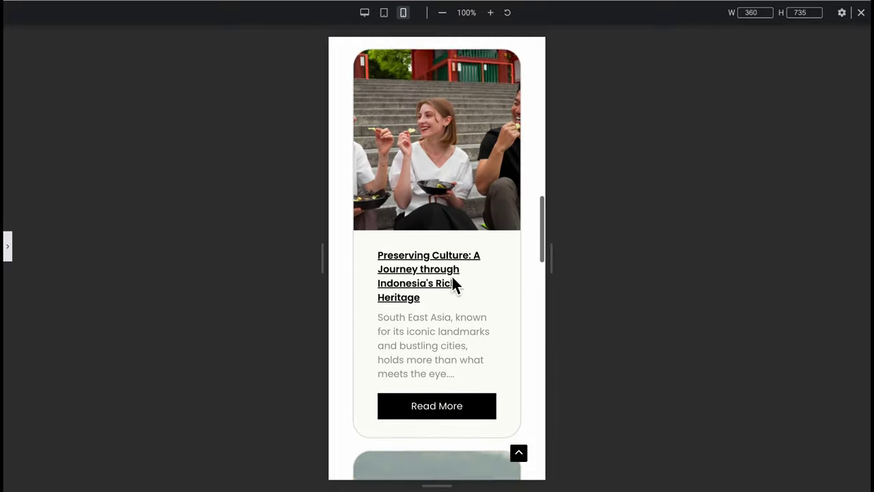
{"action": "scroll", "coordinate": [452, 274], "scroll_direction": "down", "scroll_amount": 8}
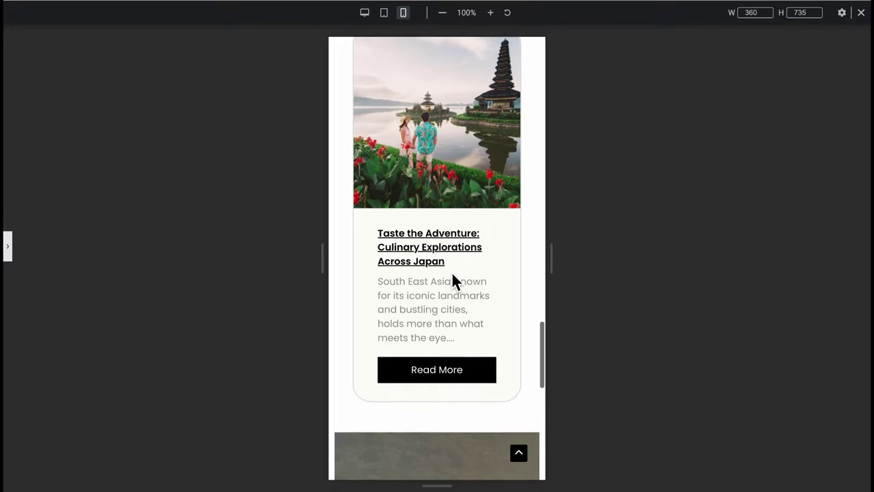
{"action": "scroll", "coordinate": [453, 273], "scroll_direction": "down", "scroll_amount": 7}
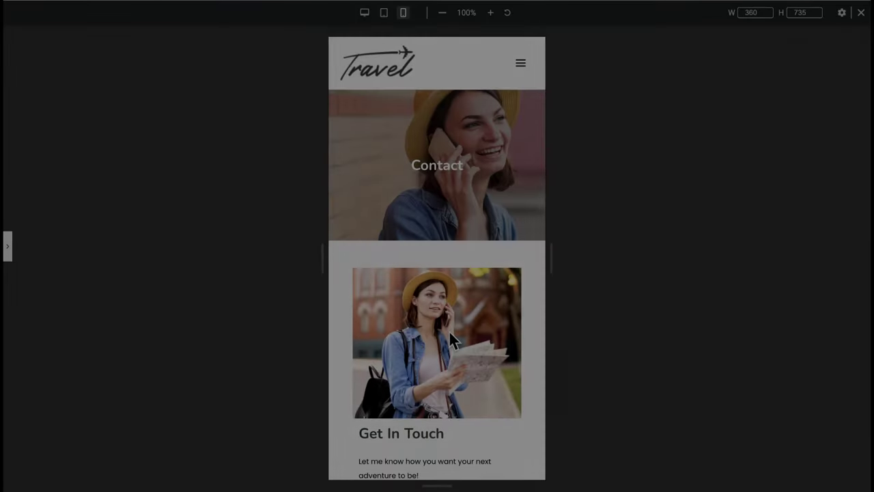
{"action": "scroll", "coordinate": [452, 341], "scroll_direction": "down", "scroll_amount": 2}
{"action": "scroll", "coordinate": [452, 339], "scroll_direction": "down", "scroll_amount": 6}
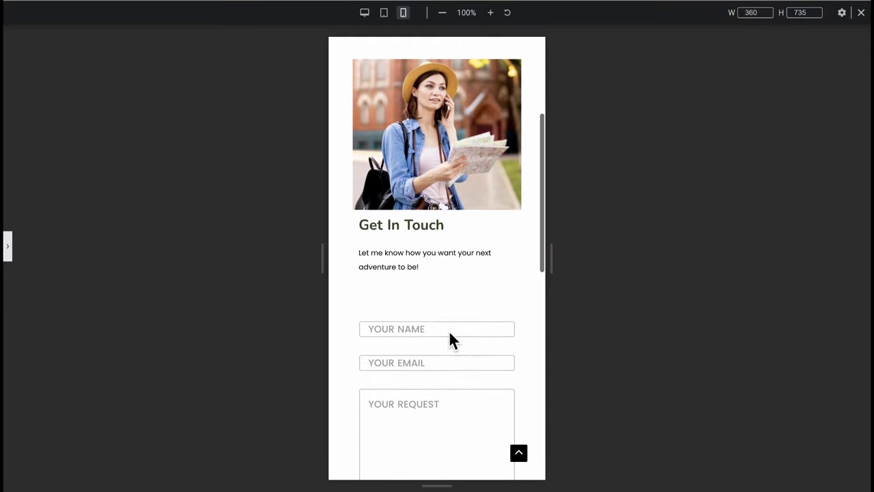
{"action": "scroll", "coordinate": [452, 339], "scroll_direction": "down", "scroll_amount": 5}
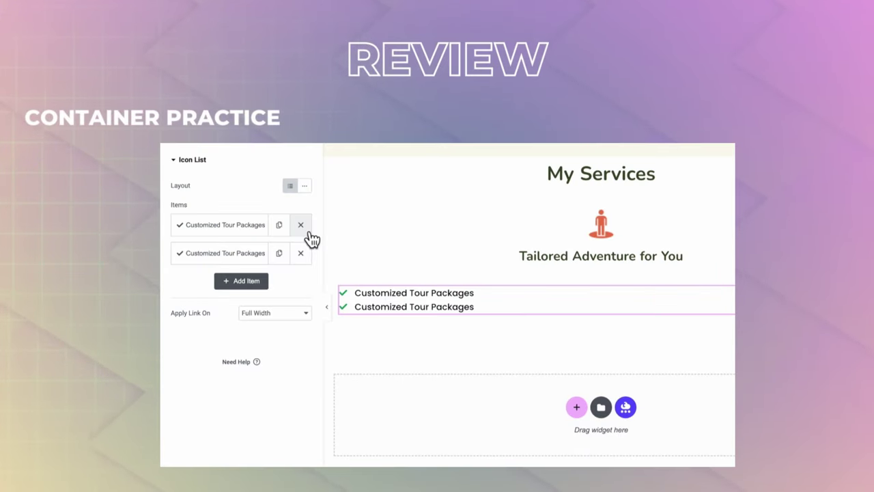
{"action": "left_click", "coordinate": [280, 253]}
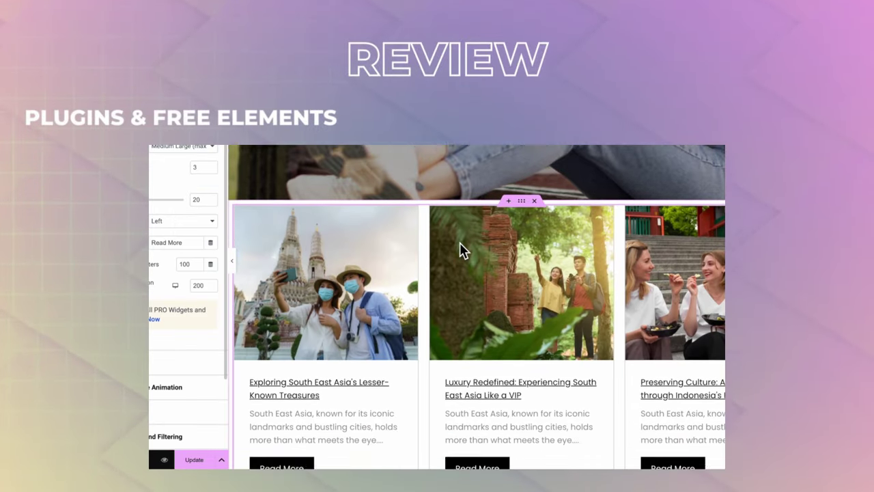
{"action": "scroll", "coordinate": [460, 242], "scroll_direction": "down", "scroll_amount": 3}
{"action": "scroll", "coordinate": [459, 243], "scroll_direction": "up", "scroll_amount": 1}
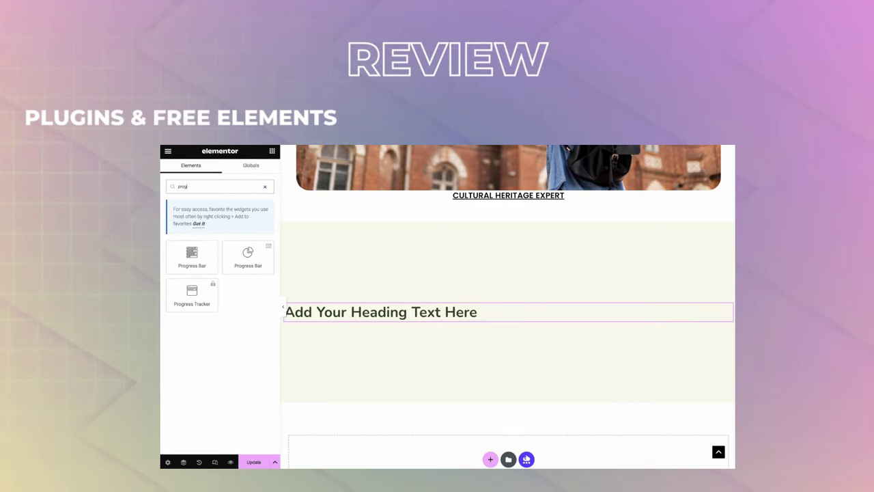
{"action": "left_click_drag", "start_coordinate": [191, 256], "coordinate": [335, 322]}
{"action": "left_click", "coordinate": [332, 297]}
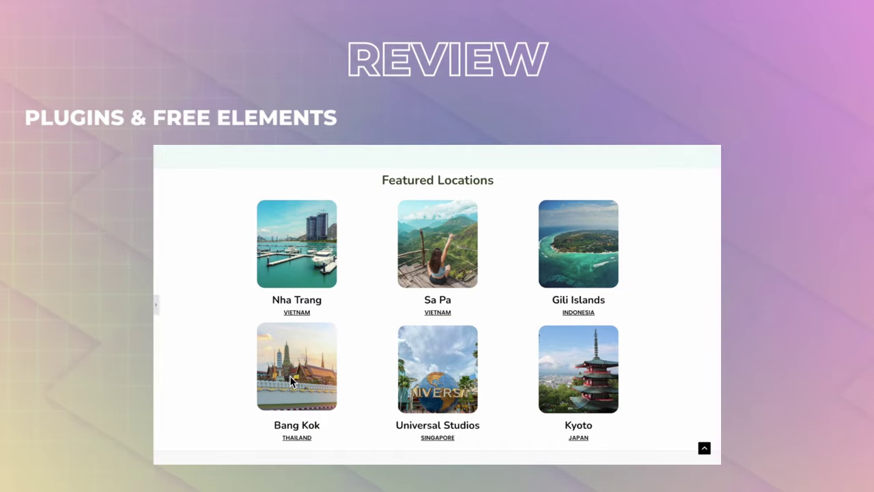